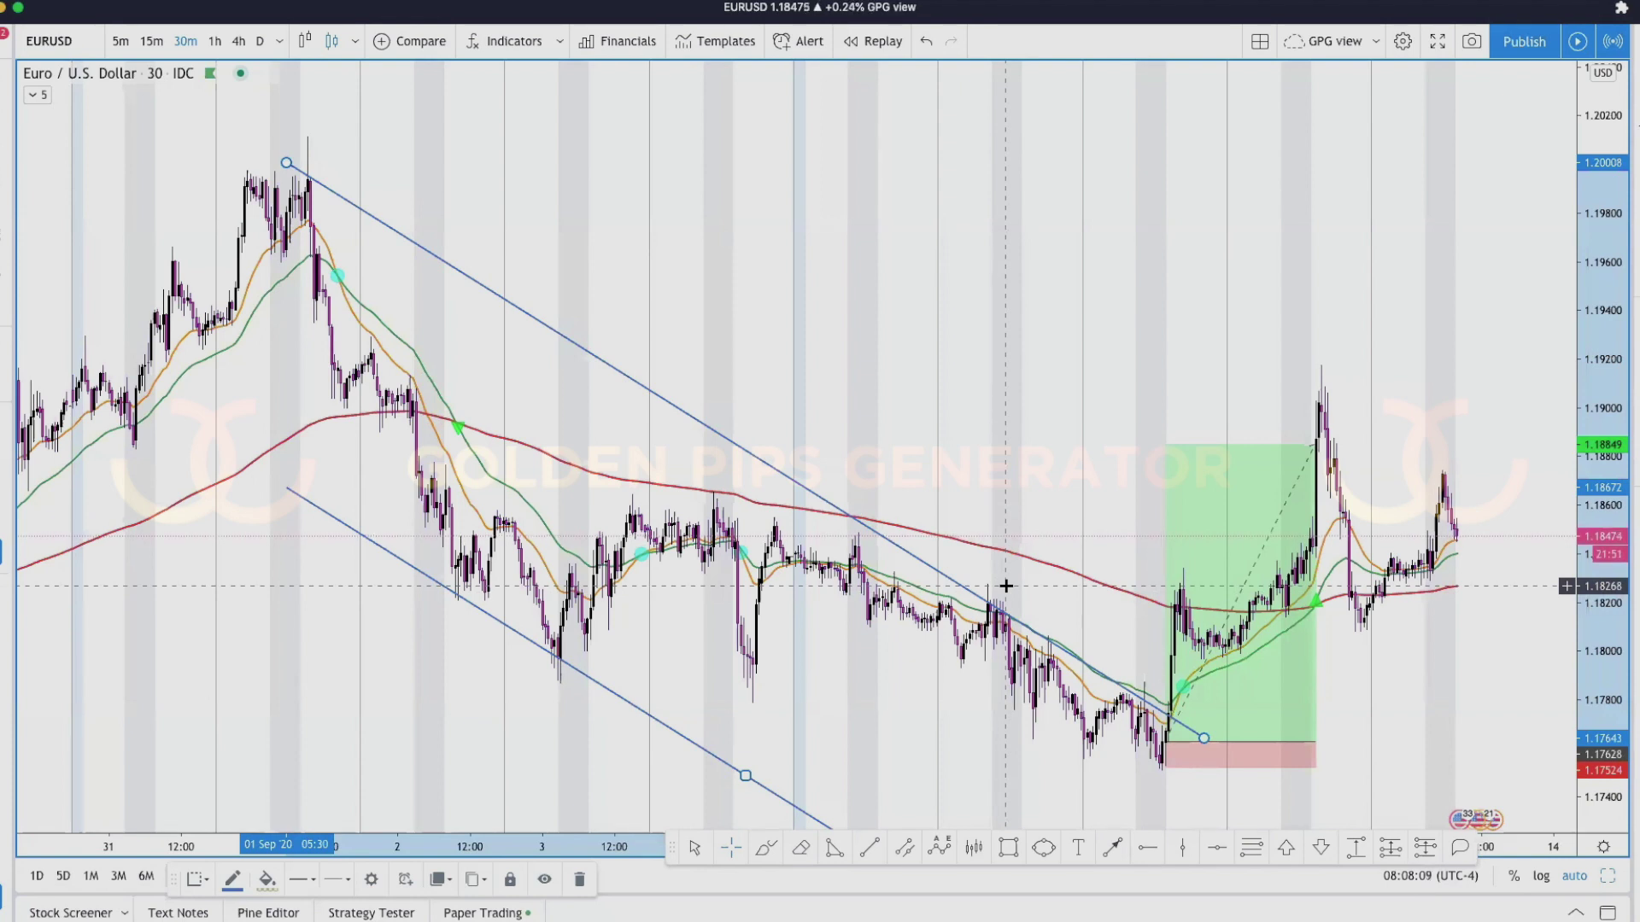
- Examine the EURUSD 30-minute price action from mid-August through the descending channel that starts on 1 September
scroll(1023, 500, up, 3)
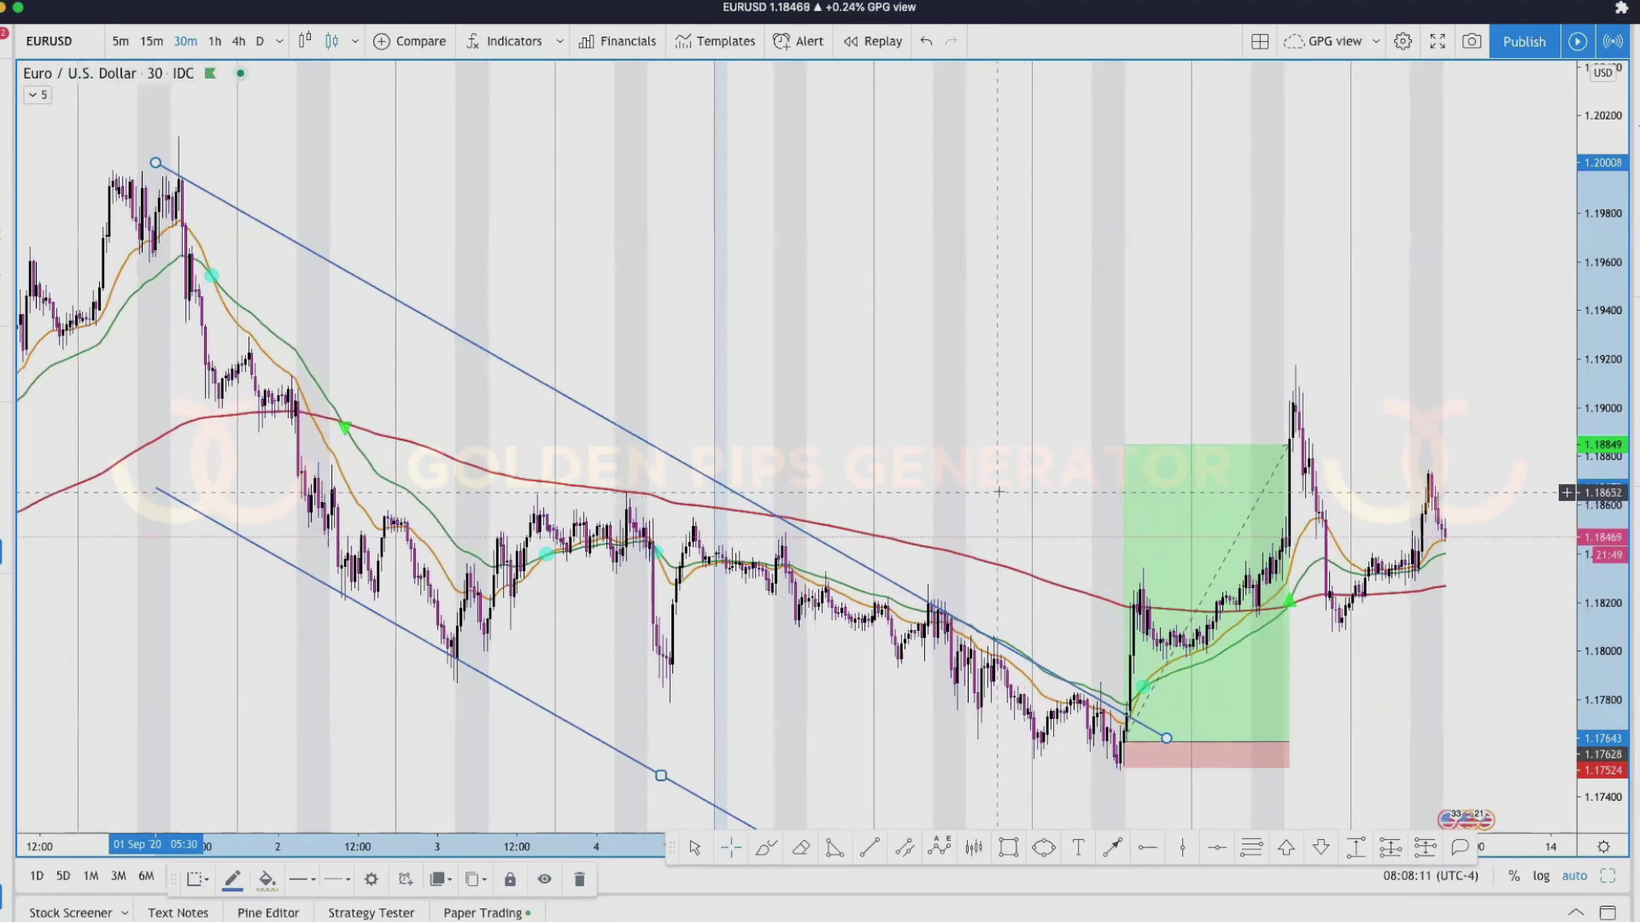
scroll(650, 533, down, 3)
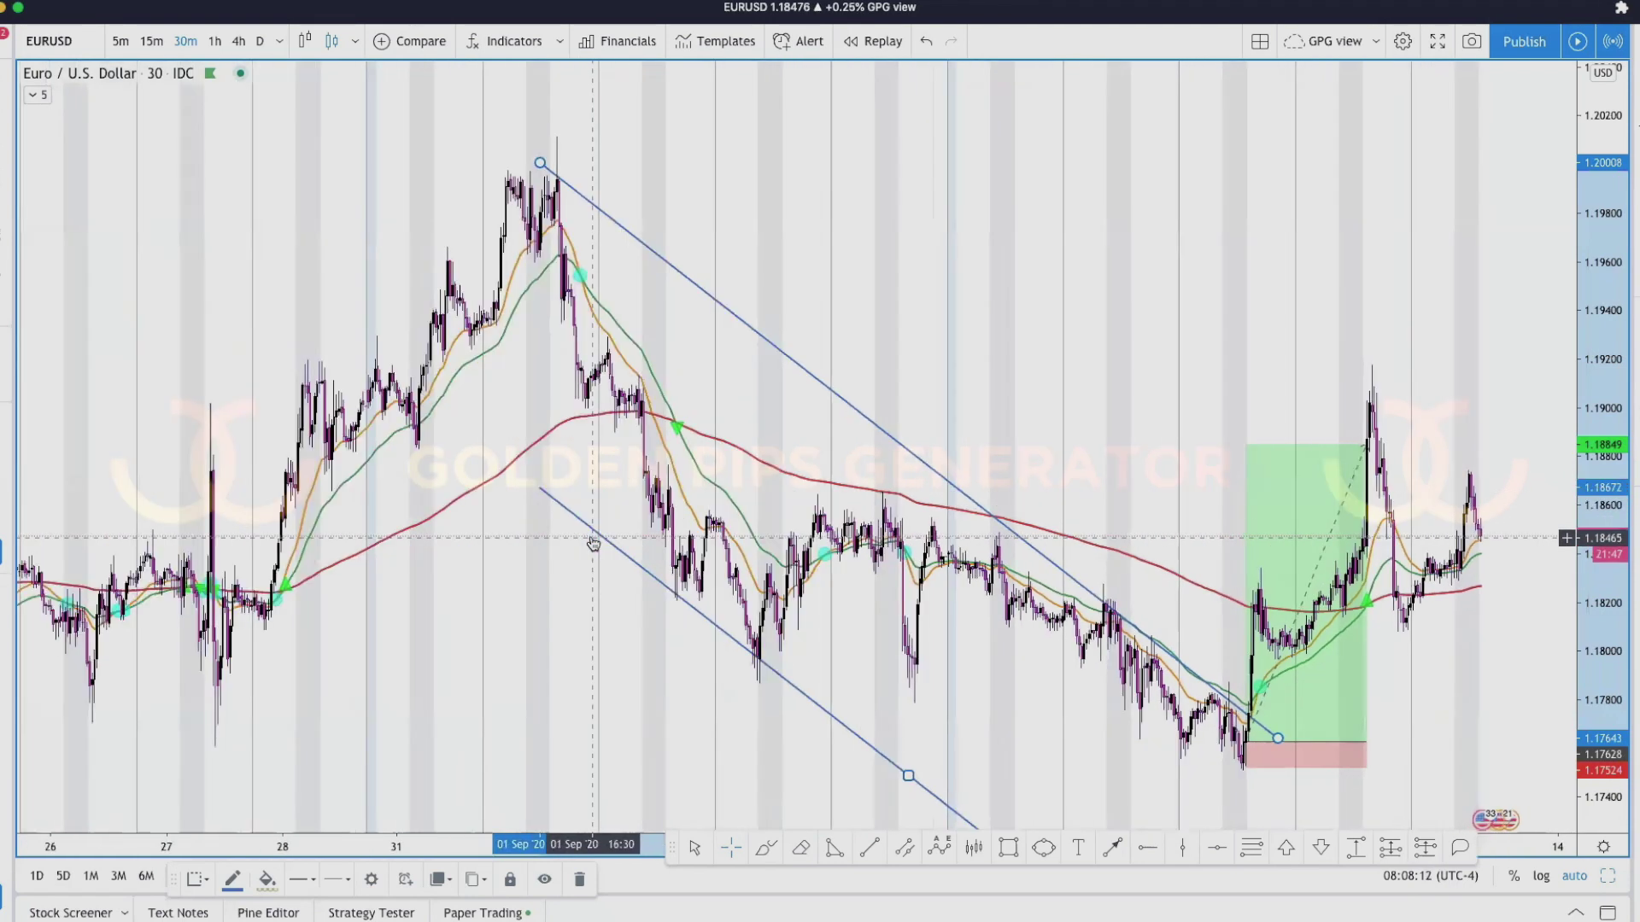
scroll(830, 571, up, 3)
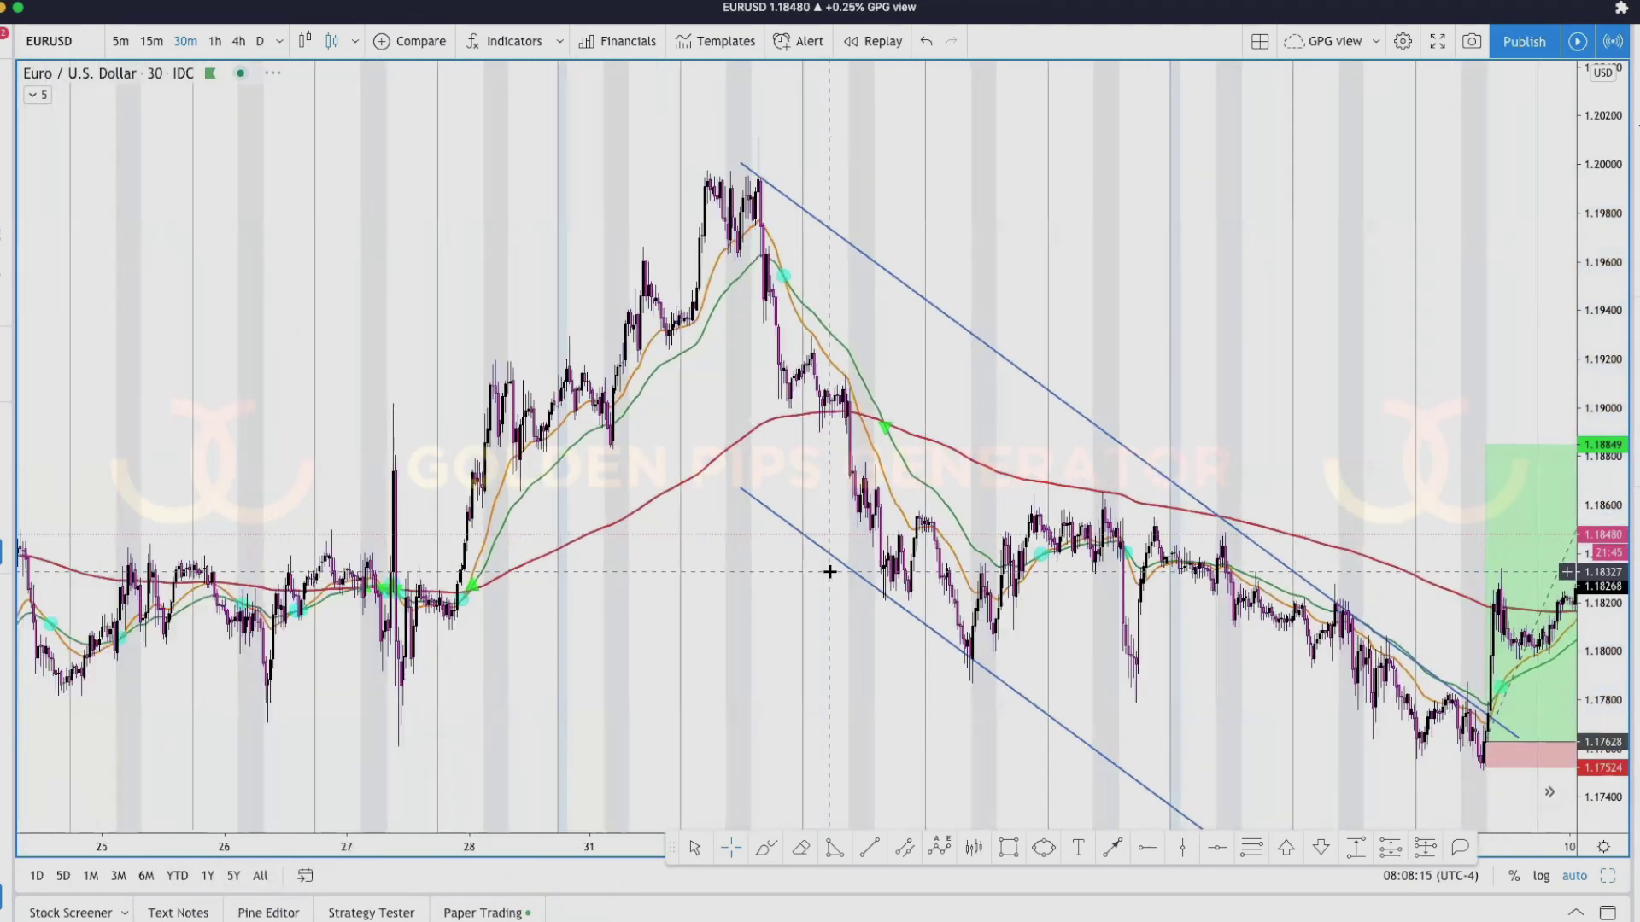
drag(685, 714, 1068, 786)
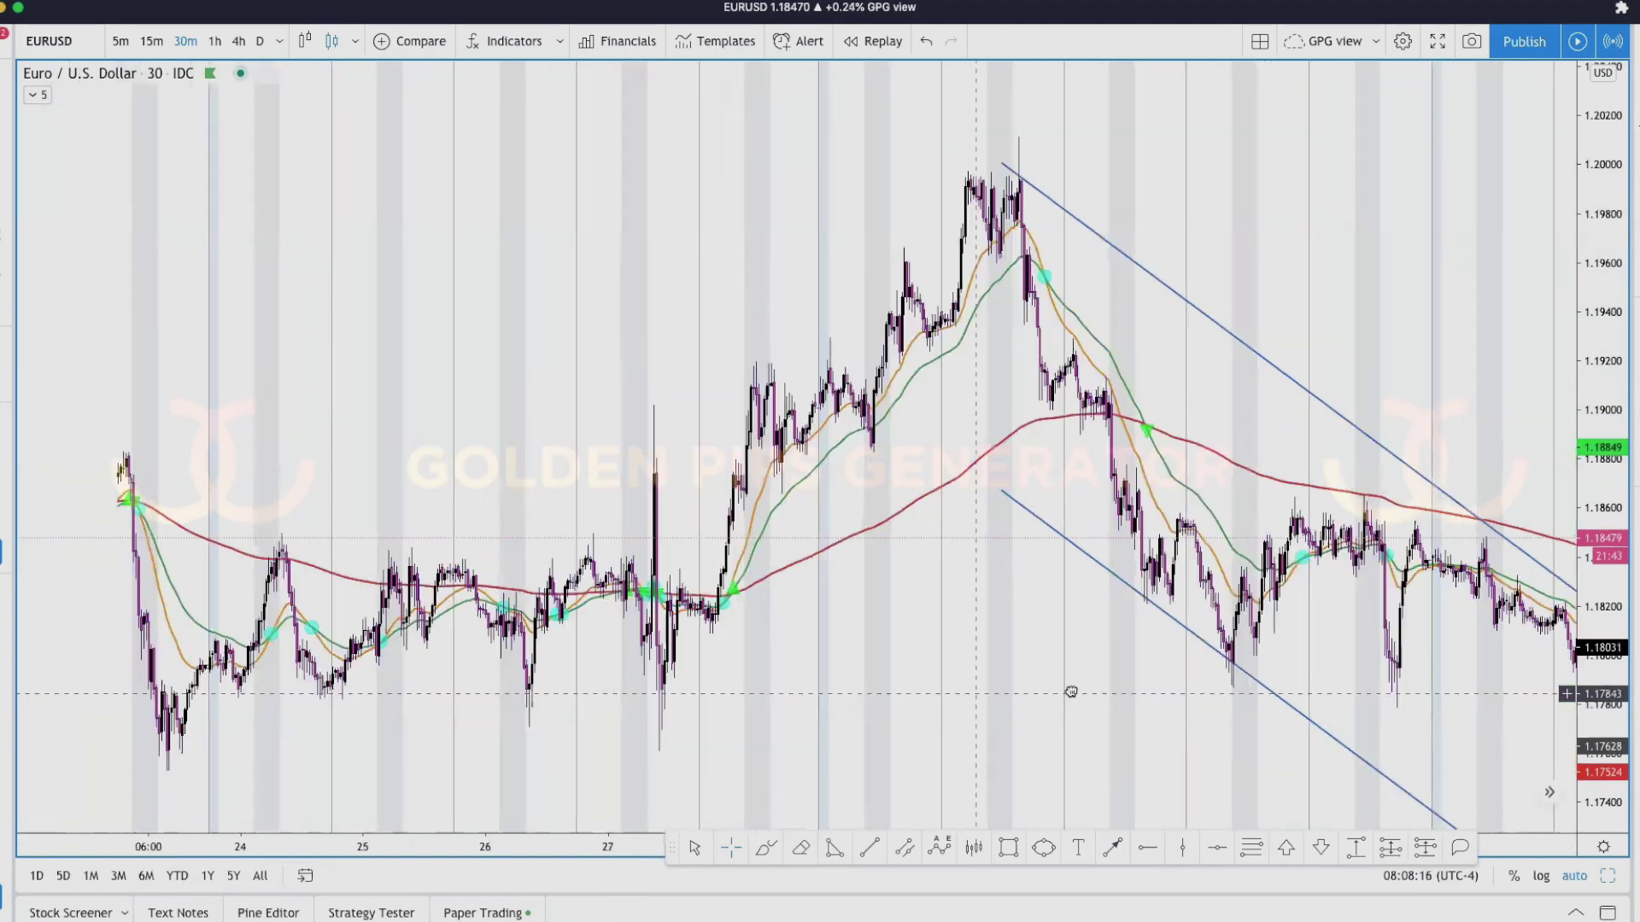
scroll(1077, 690, down, 4)
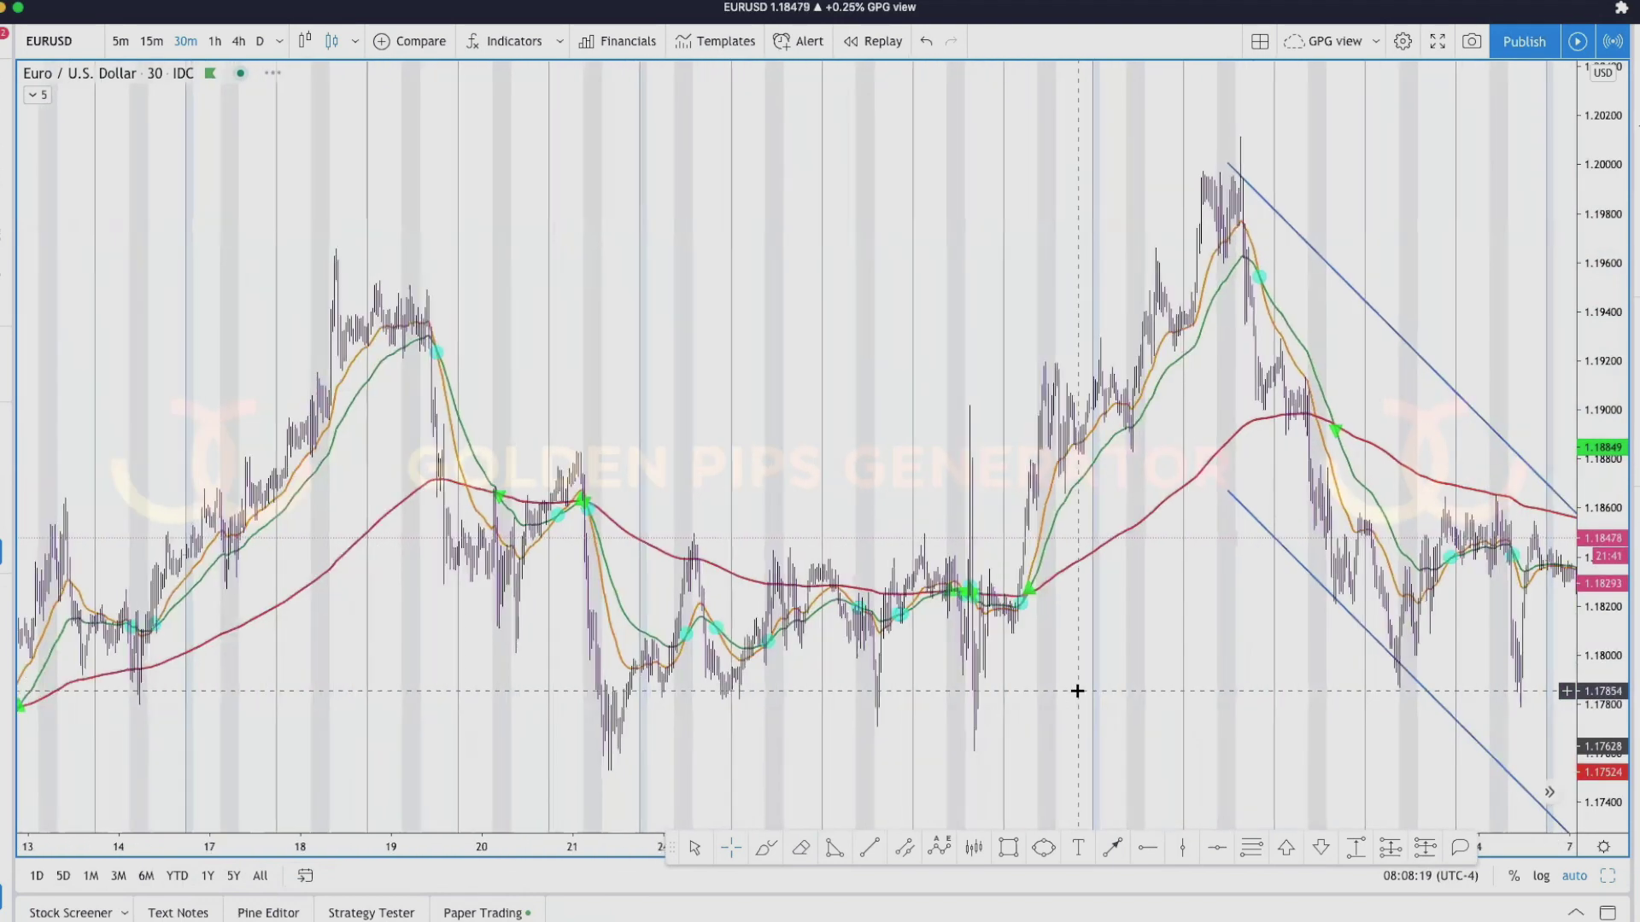
scroll(1077, 690, down, 4)
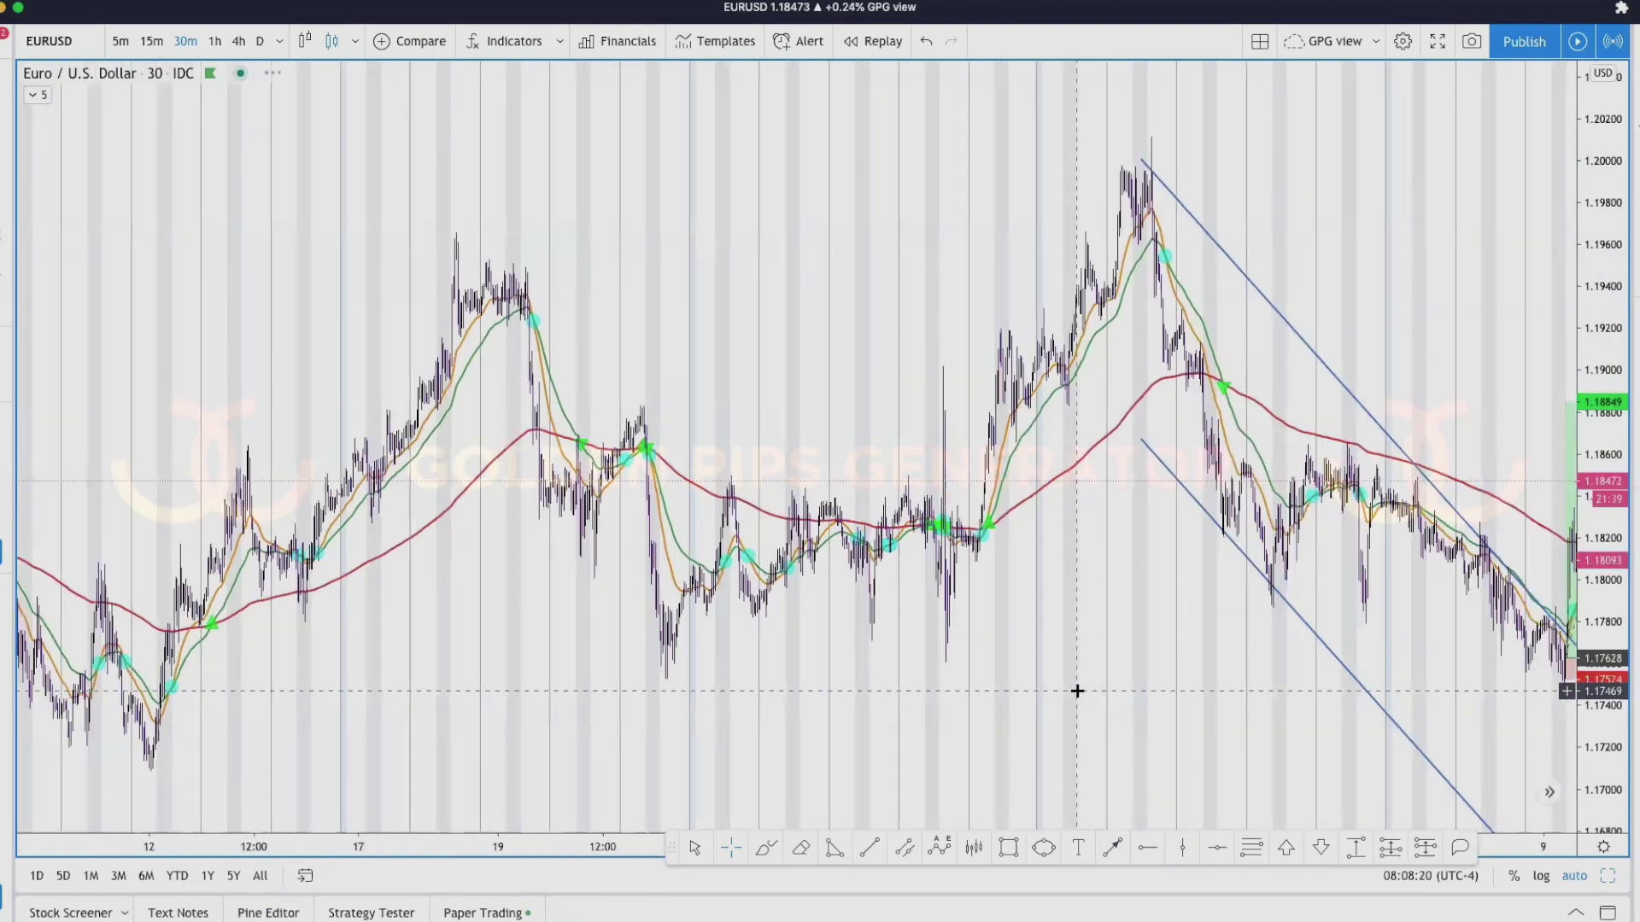
scroll(1077, 690, up, 3)
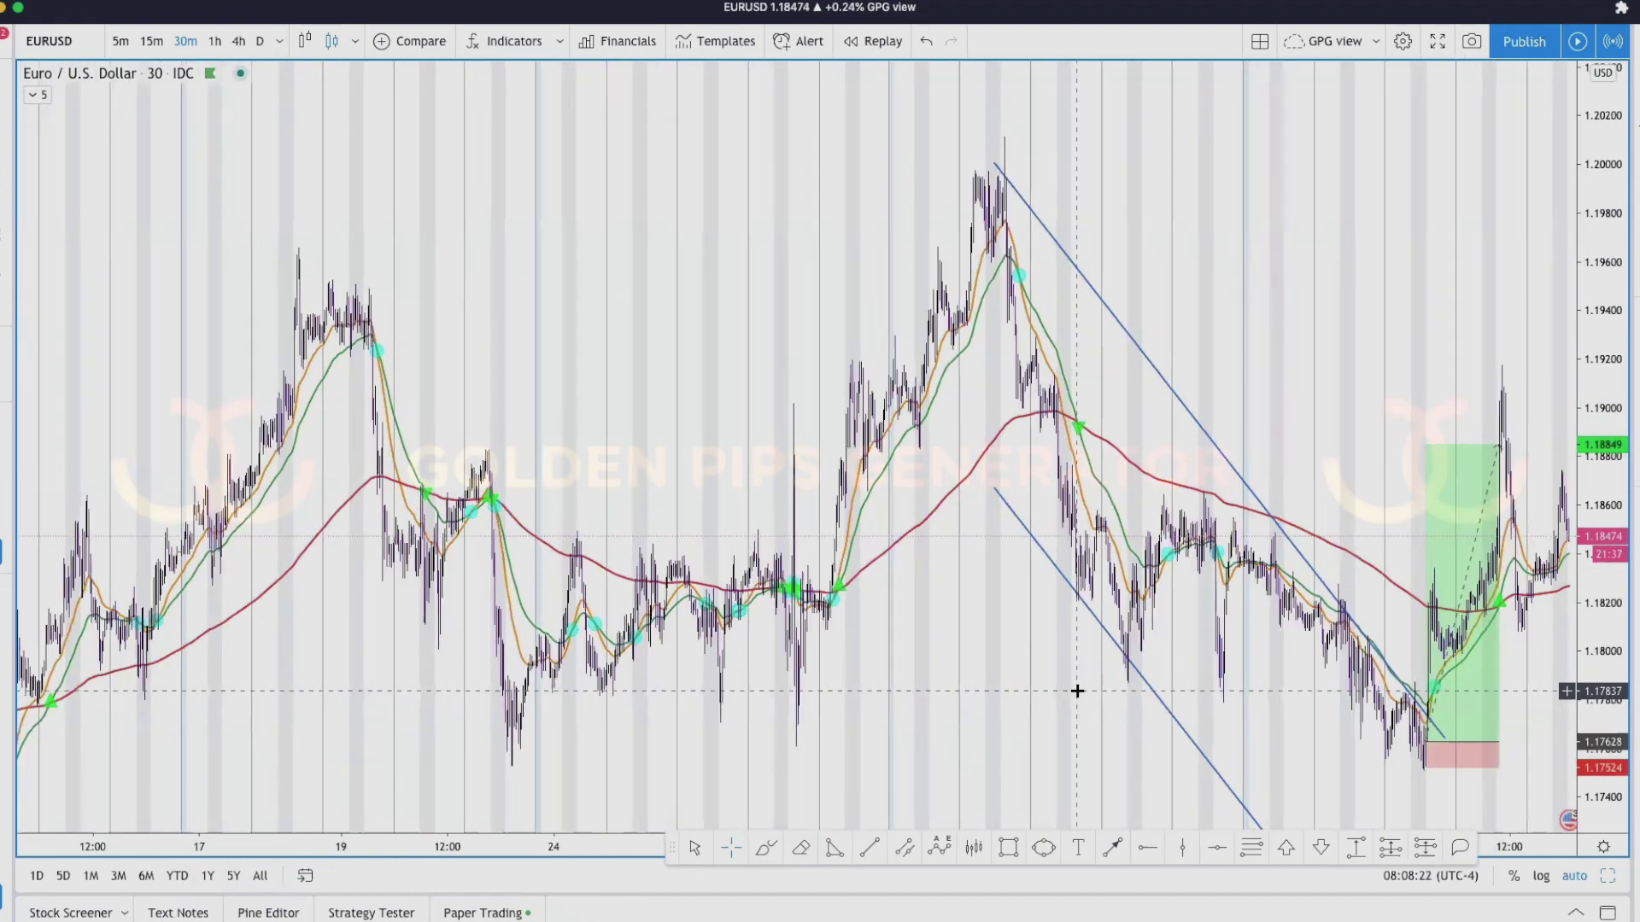
scroll(1077, 690, up, 3)
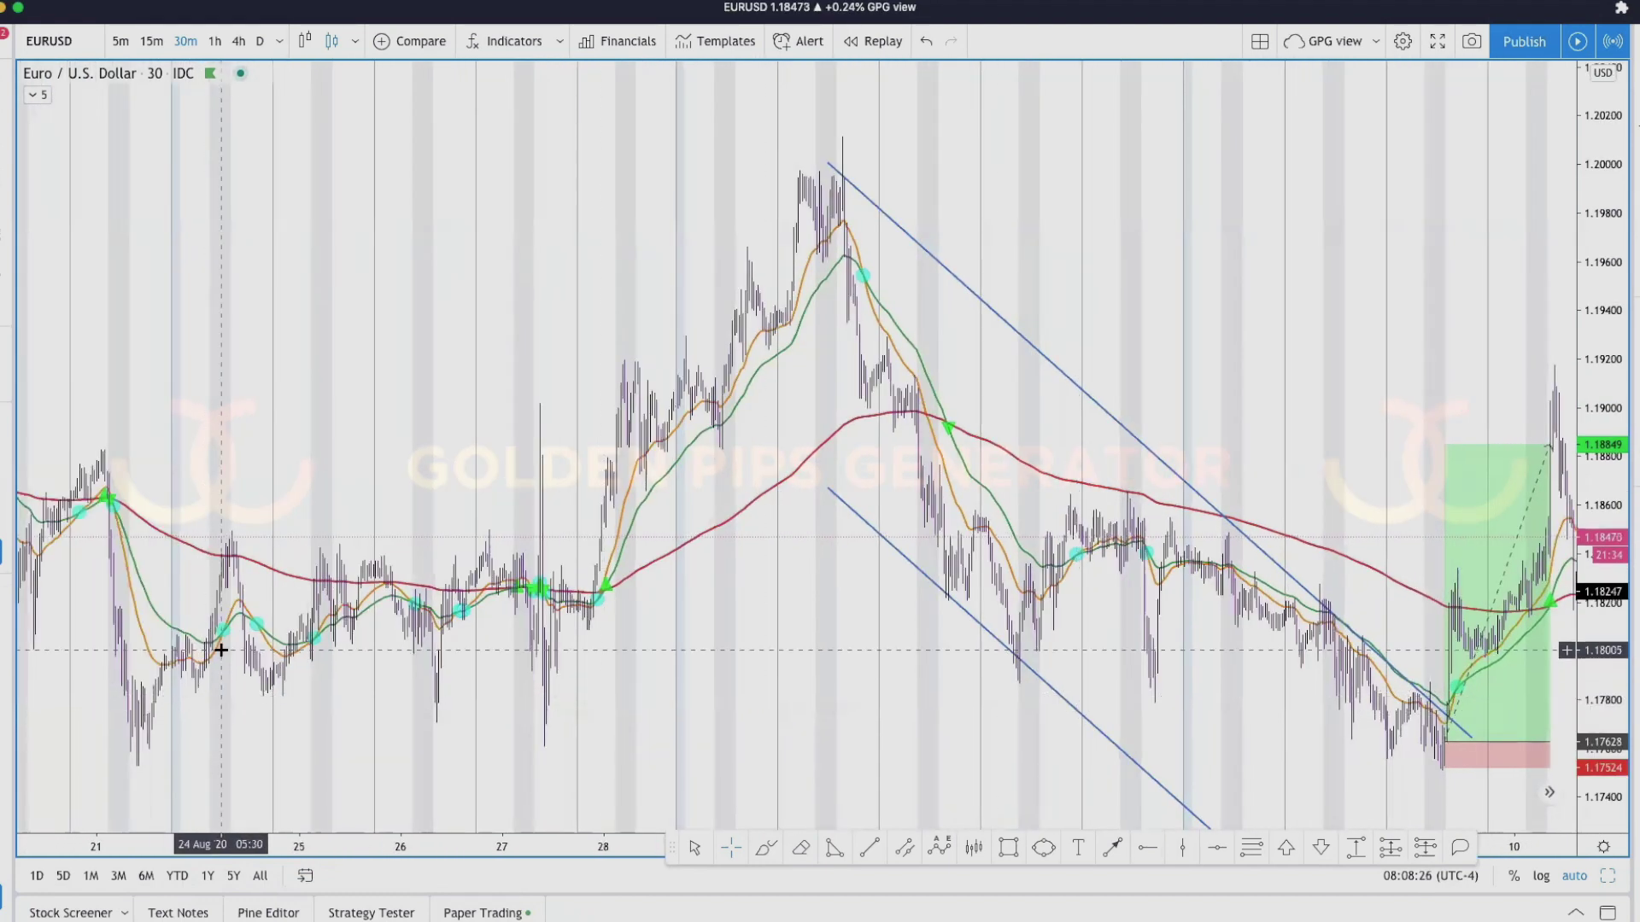
scroll(220, 649, up, 2)
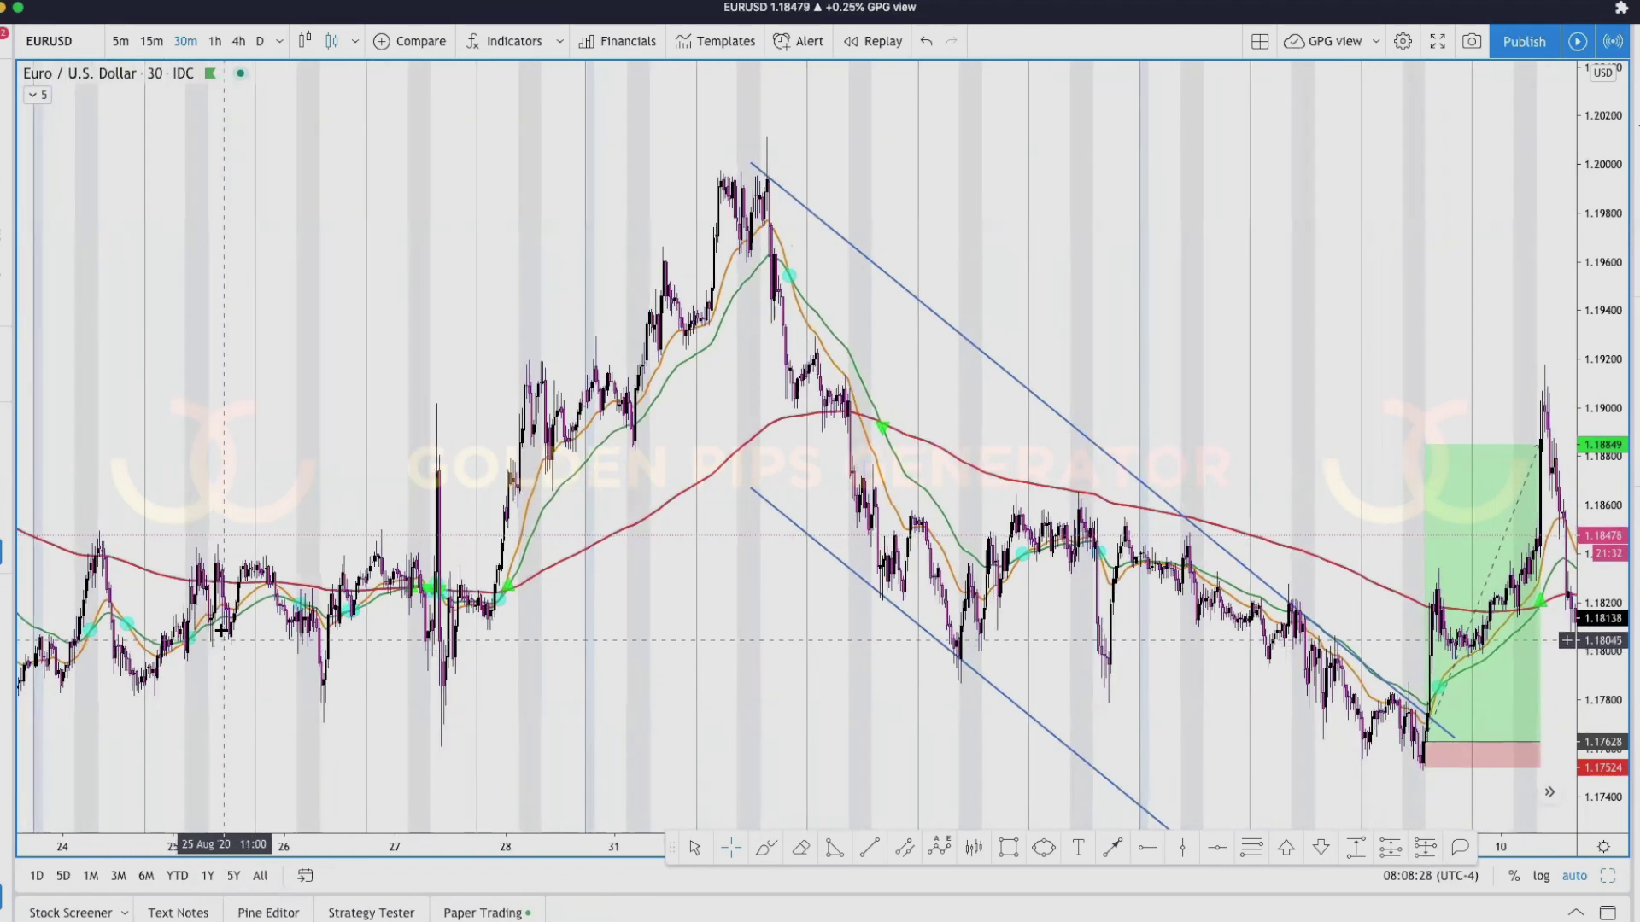
scroll(182, 685, down, 3)
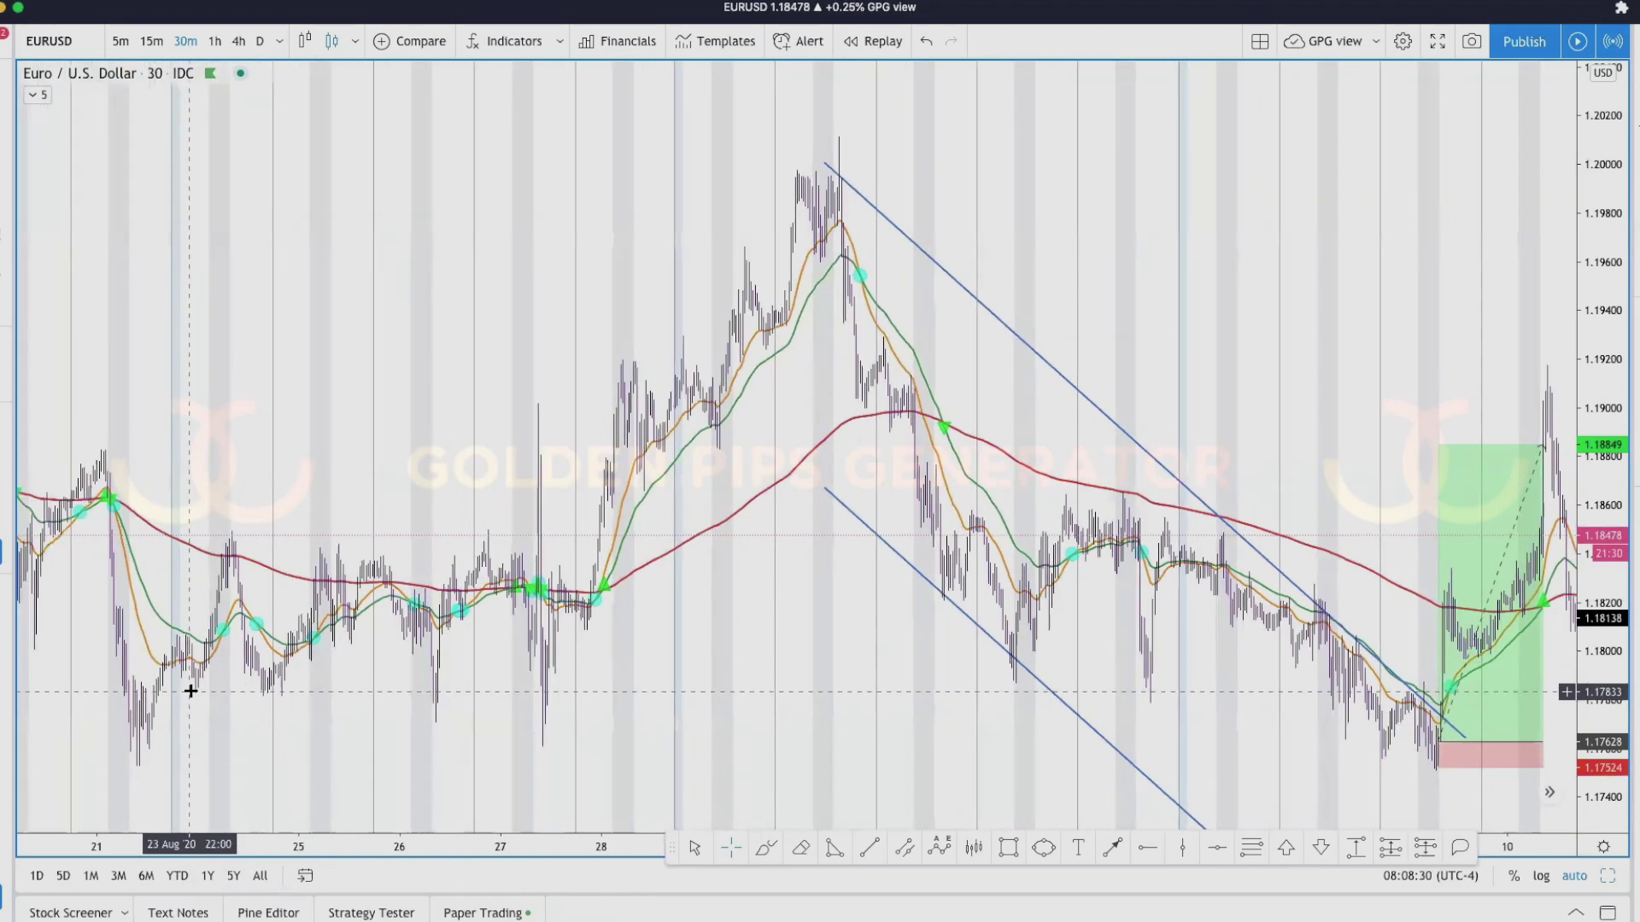
- Draw a rectangle around the late-August consolidation, from 21 Aug 16:00 to 27 Aug 02:30, between about 1.1846 and 1.1784
scroll(191, 697, up, 3)
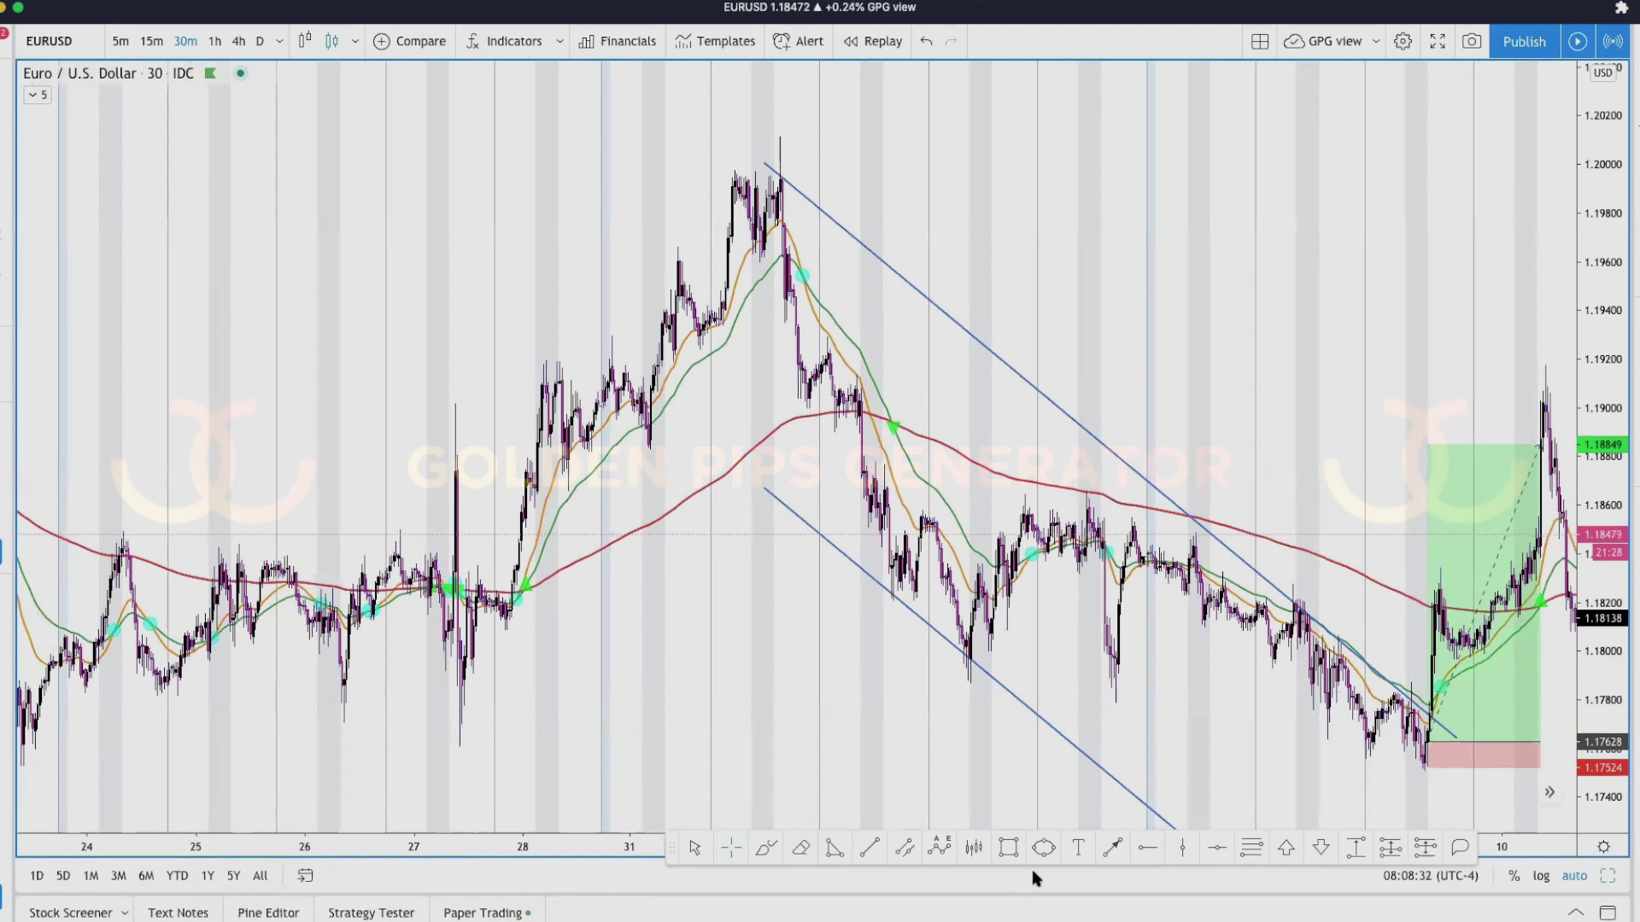
click(1016, 854)
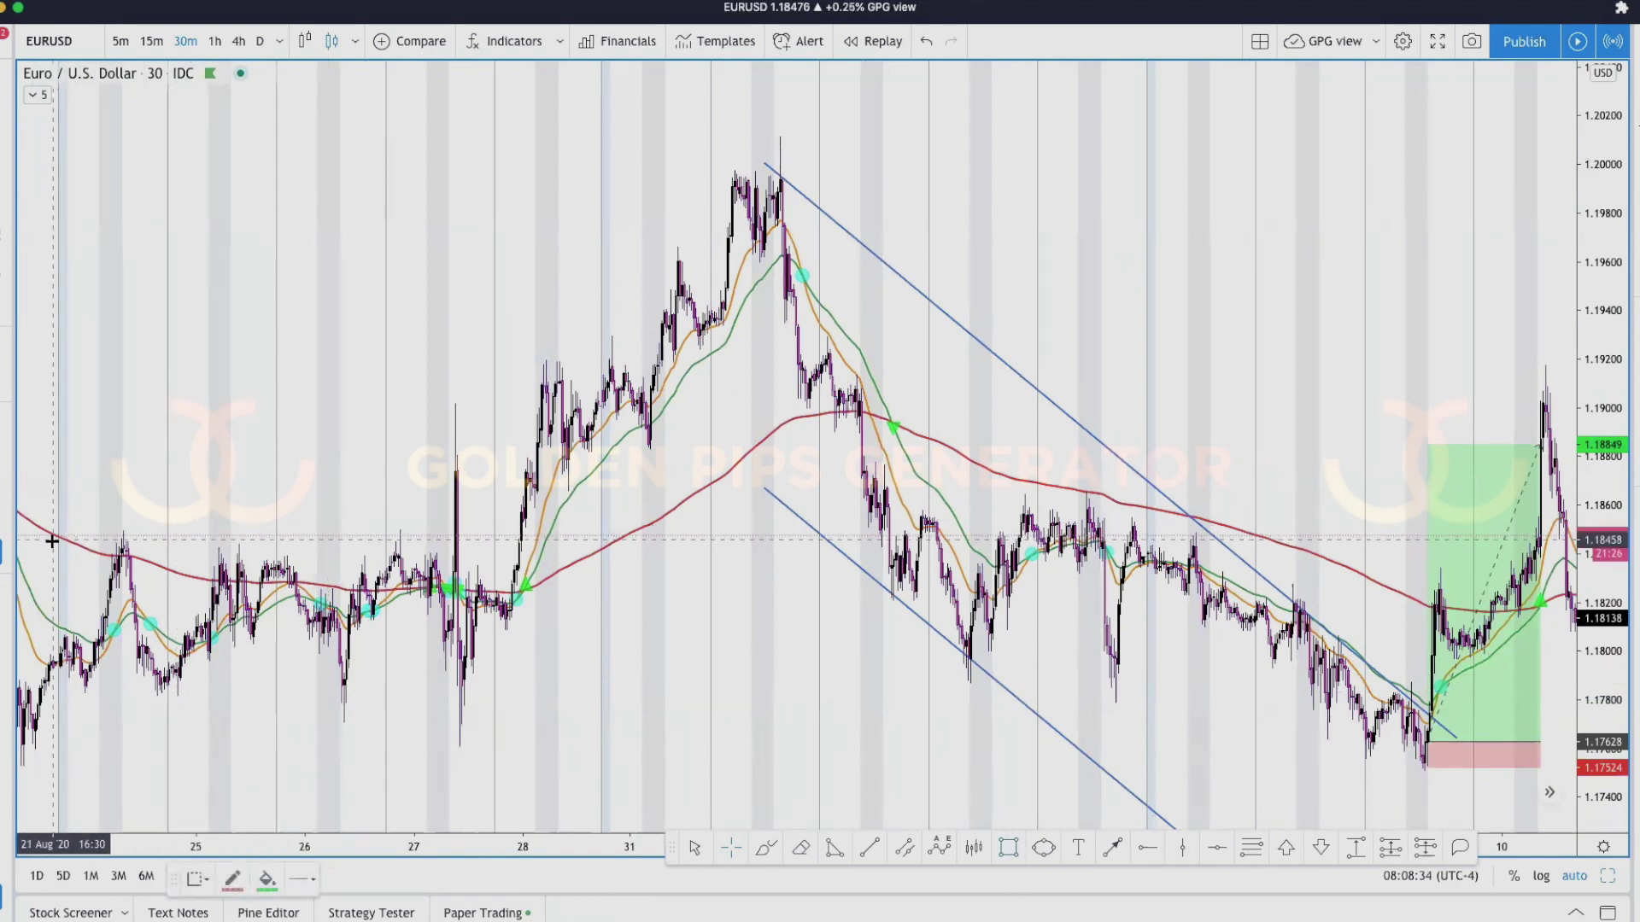
drag(51, 539, 424, 687)
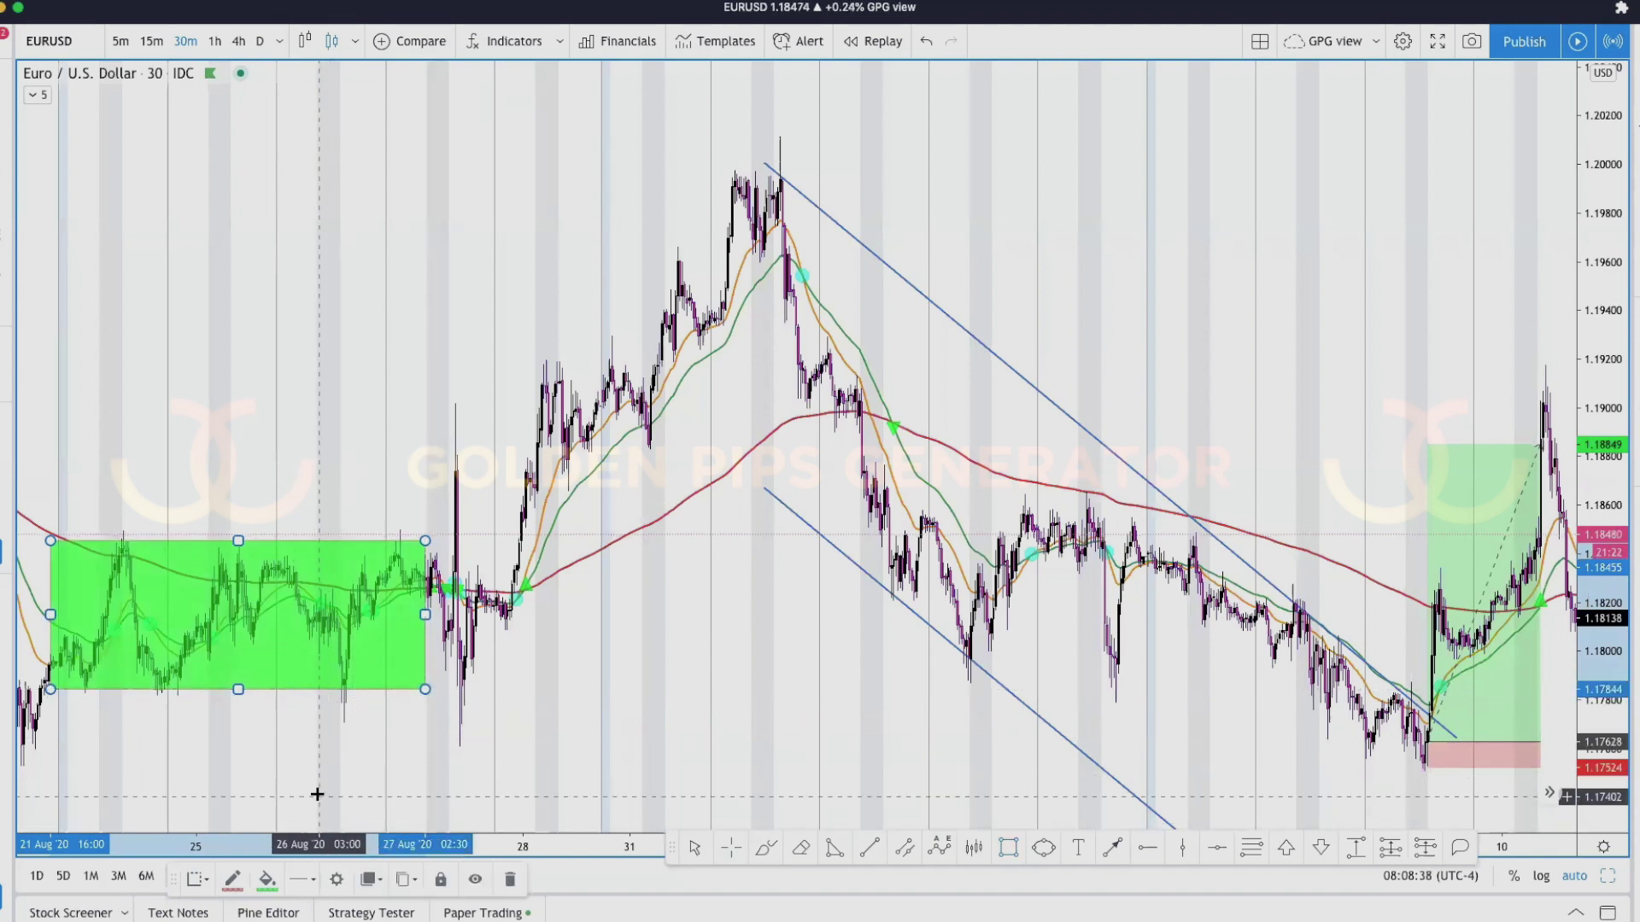
- Change the consolidation rectangle's fill to orange and make it more transparent
scroll(317, 795, down, 1)
scroll(317, 794, right, 5)
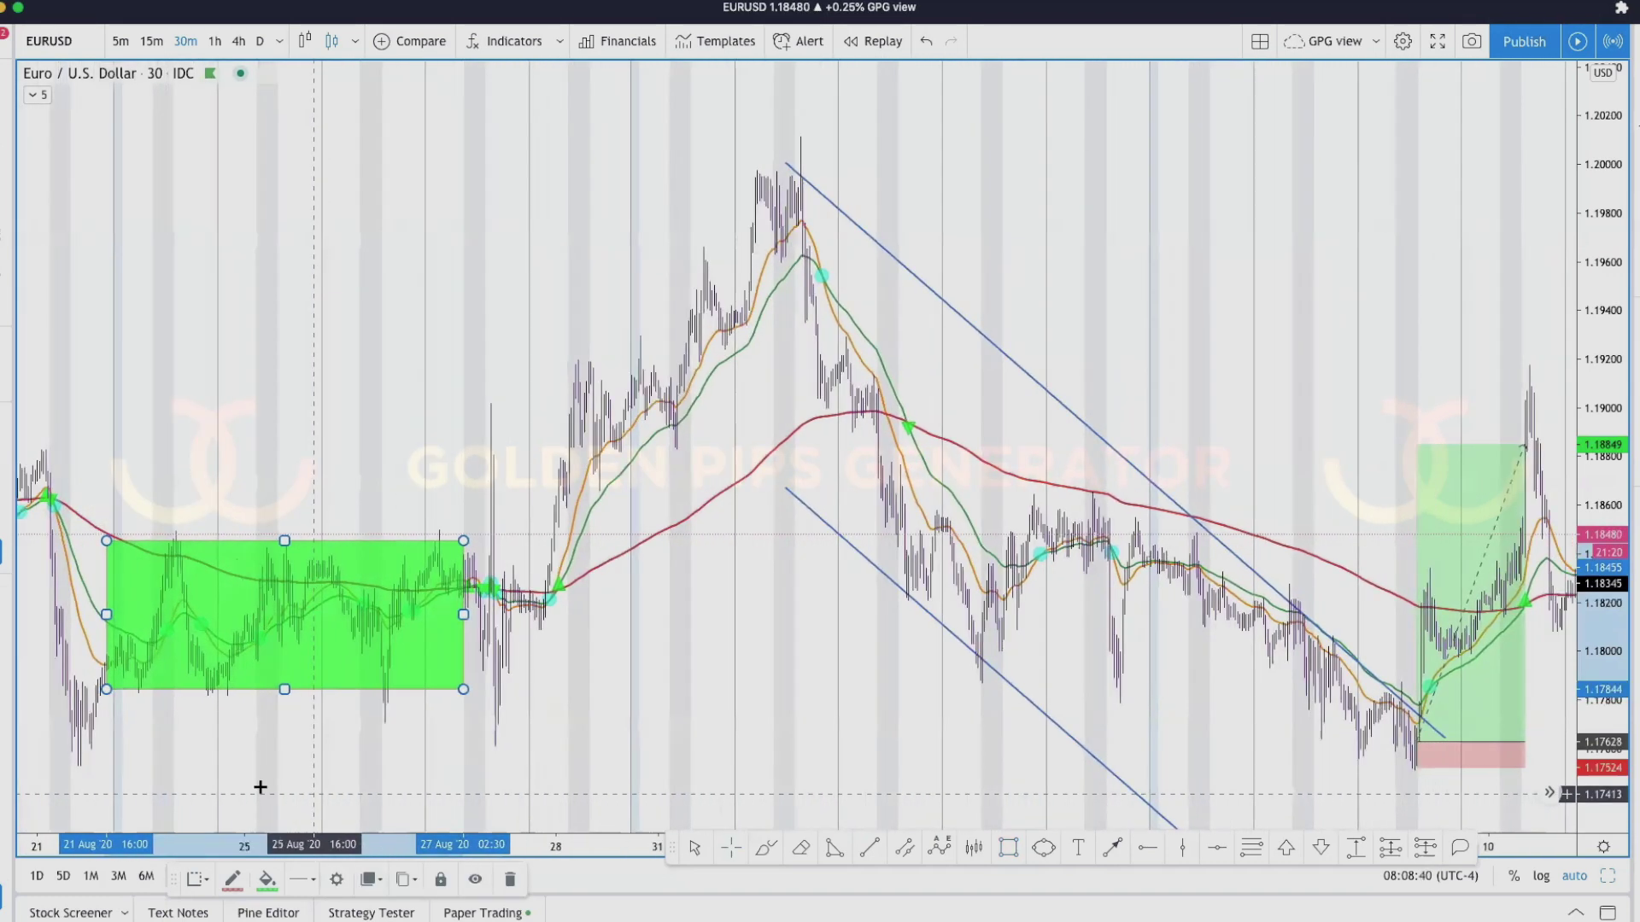
scroll(188, 734, left, 3)
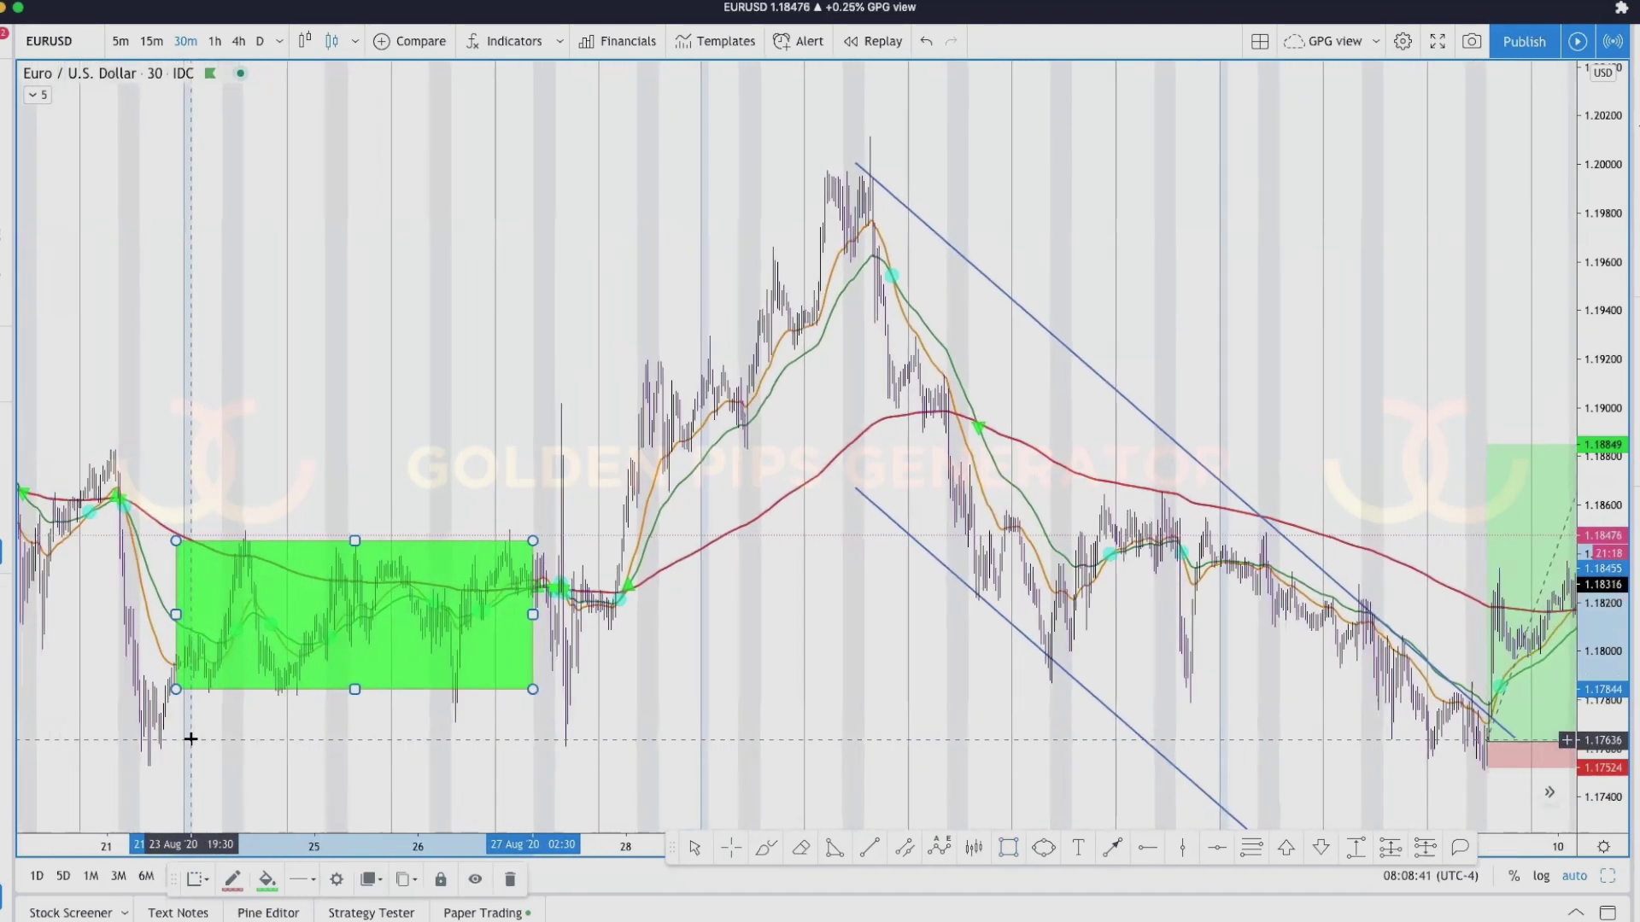
scroll(188, 734, right, 4)
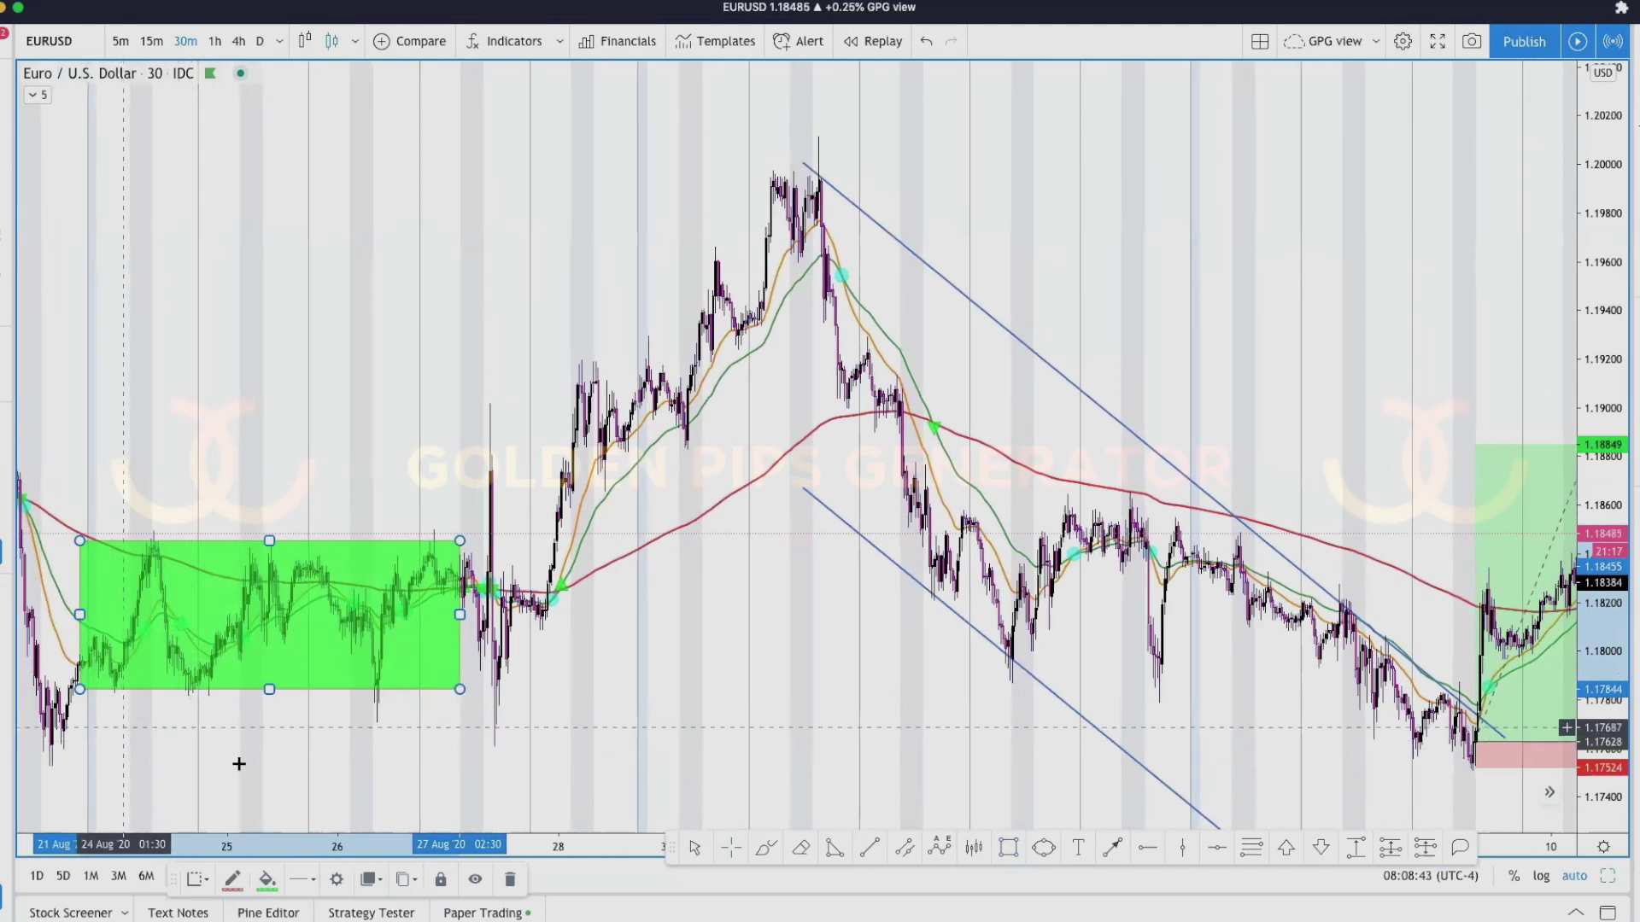
click(267, 879)
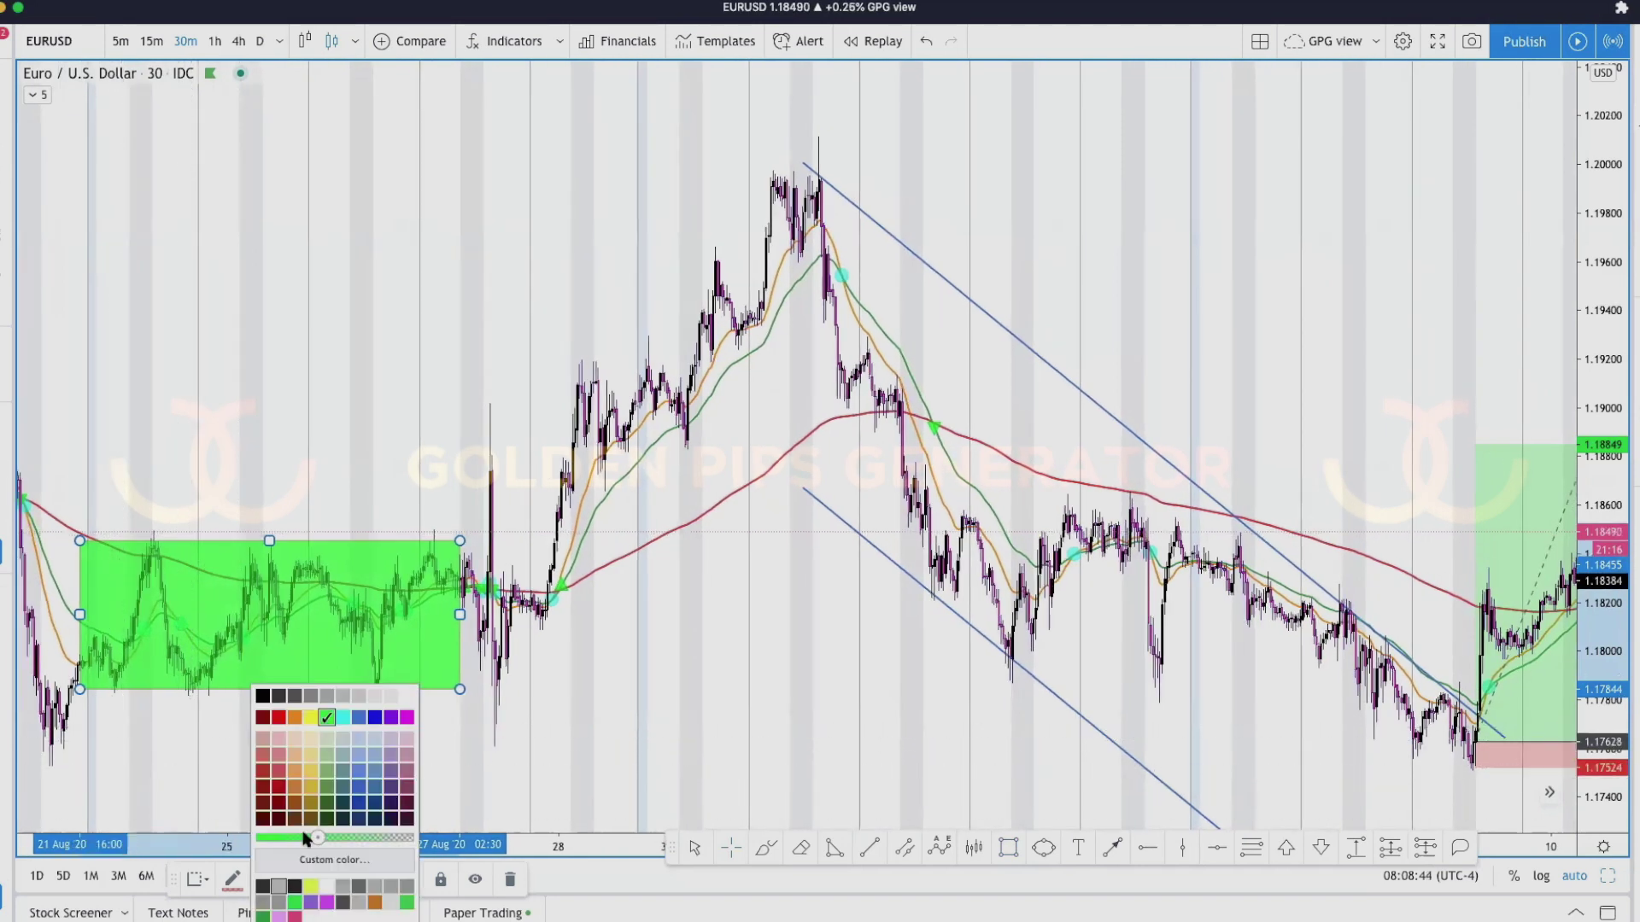
click(293, 718)
click(267, 879)
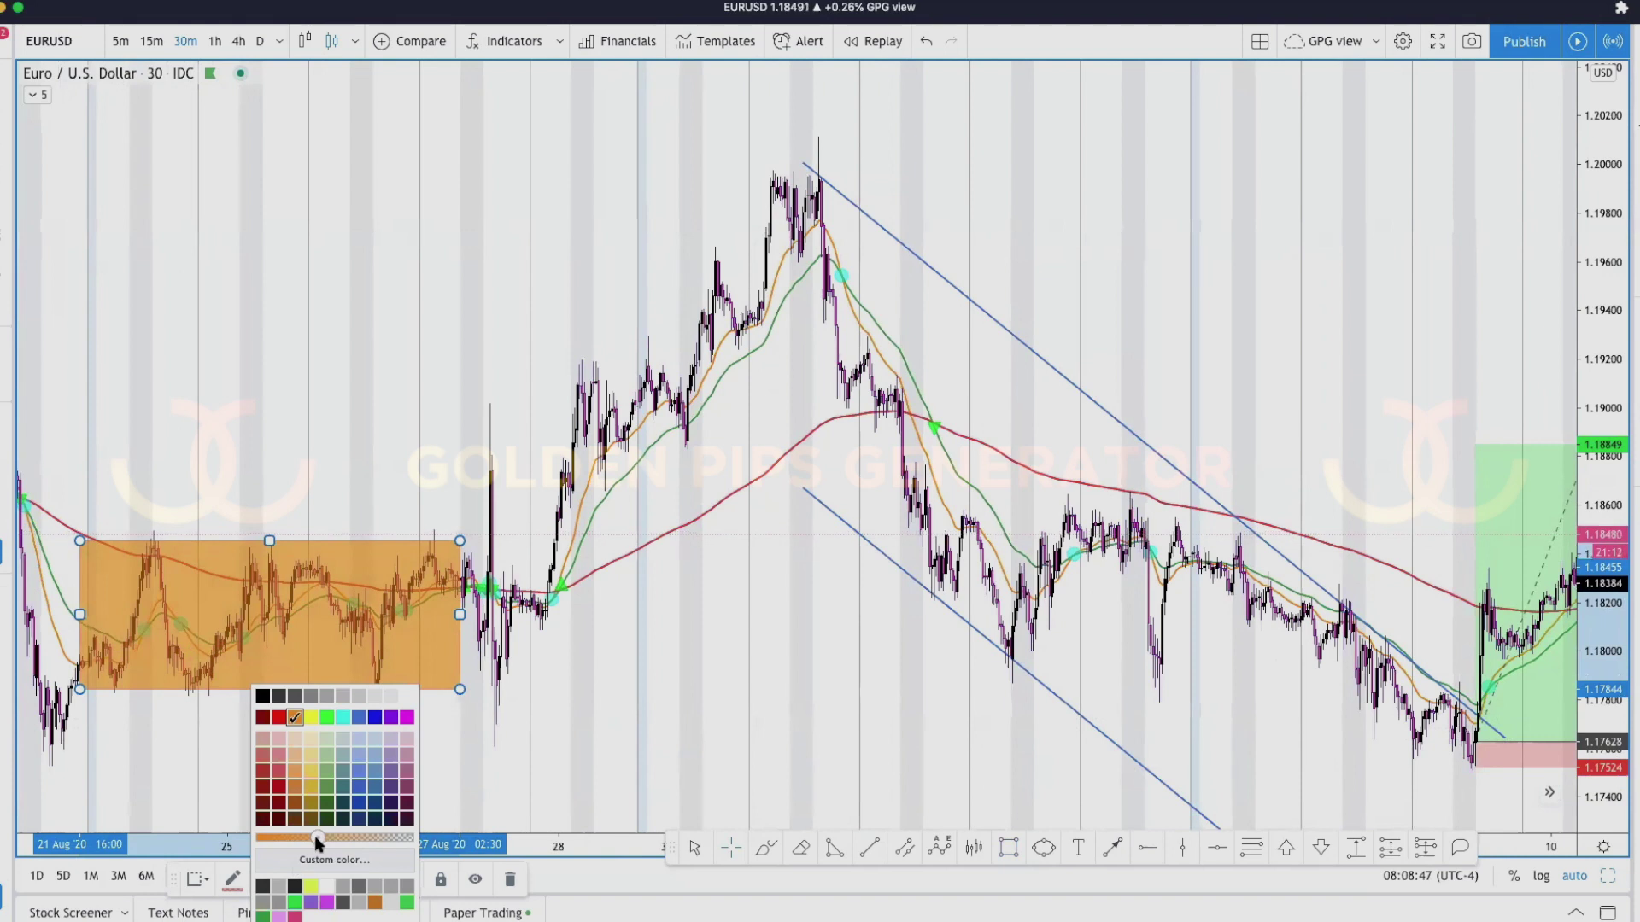
drag(314, 836, 367, 841)
click(516, 772)
- Draw a nearly horizontal trend line below the consolidation rectangle at about 1.1754, from the 21 August low to 27 August
scroll(516, 772, left, 3)
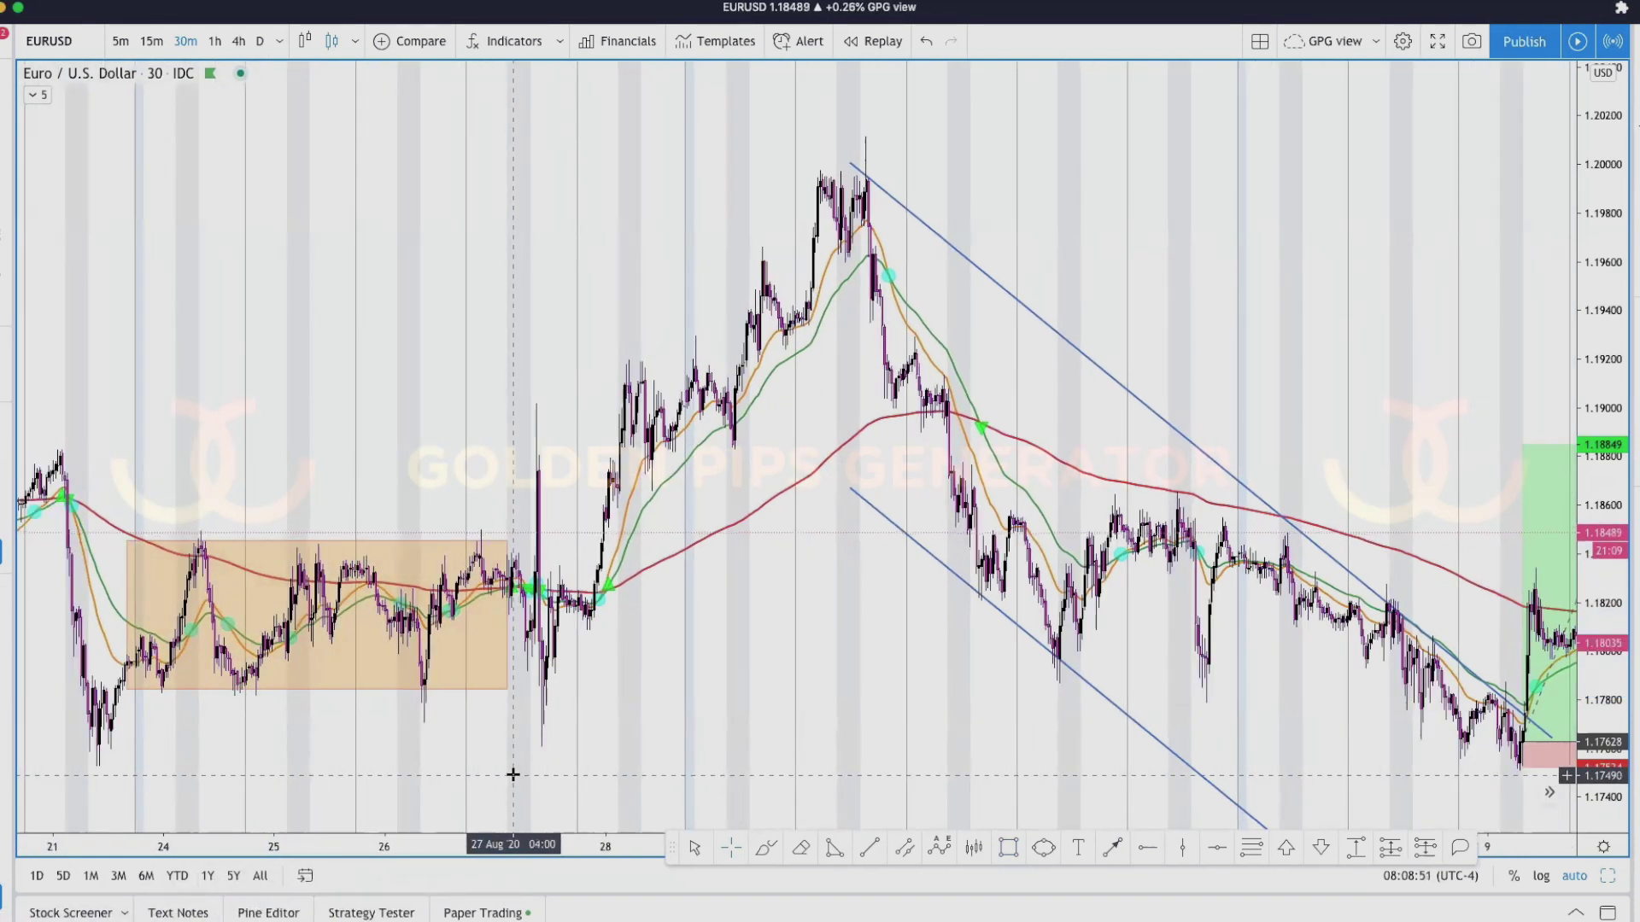
scroll(543, 731, right, 5)
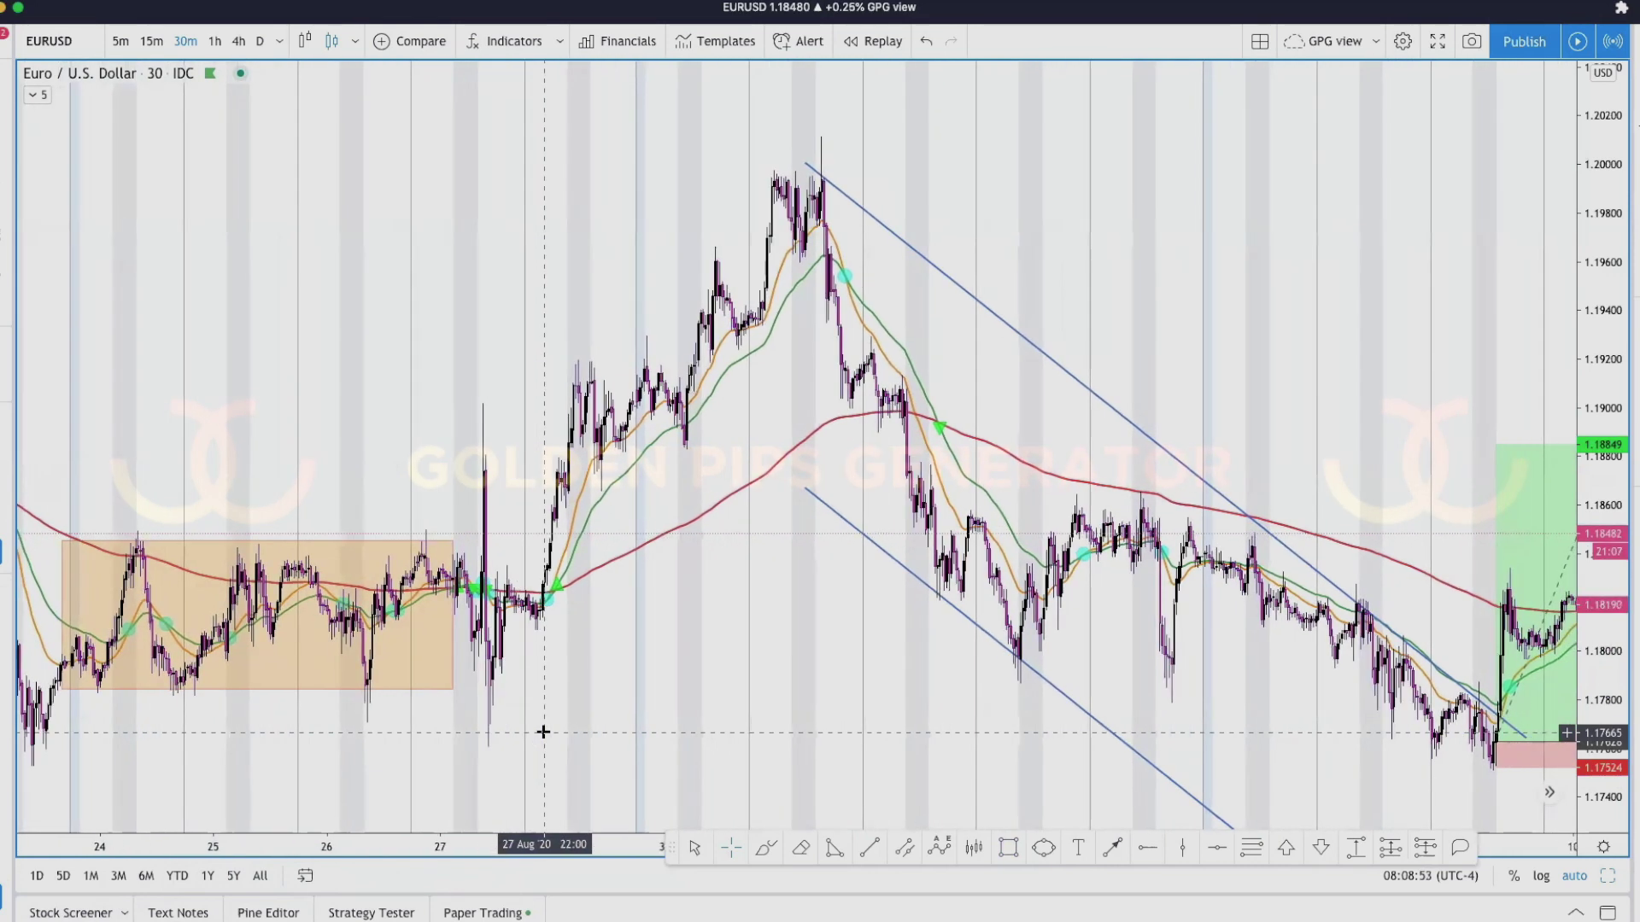
scroll(543, 732, right, 5)
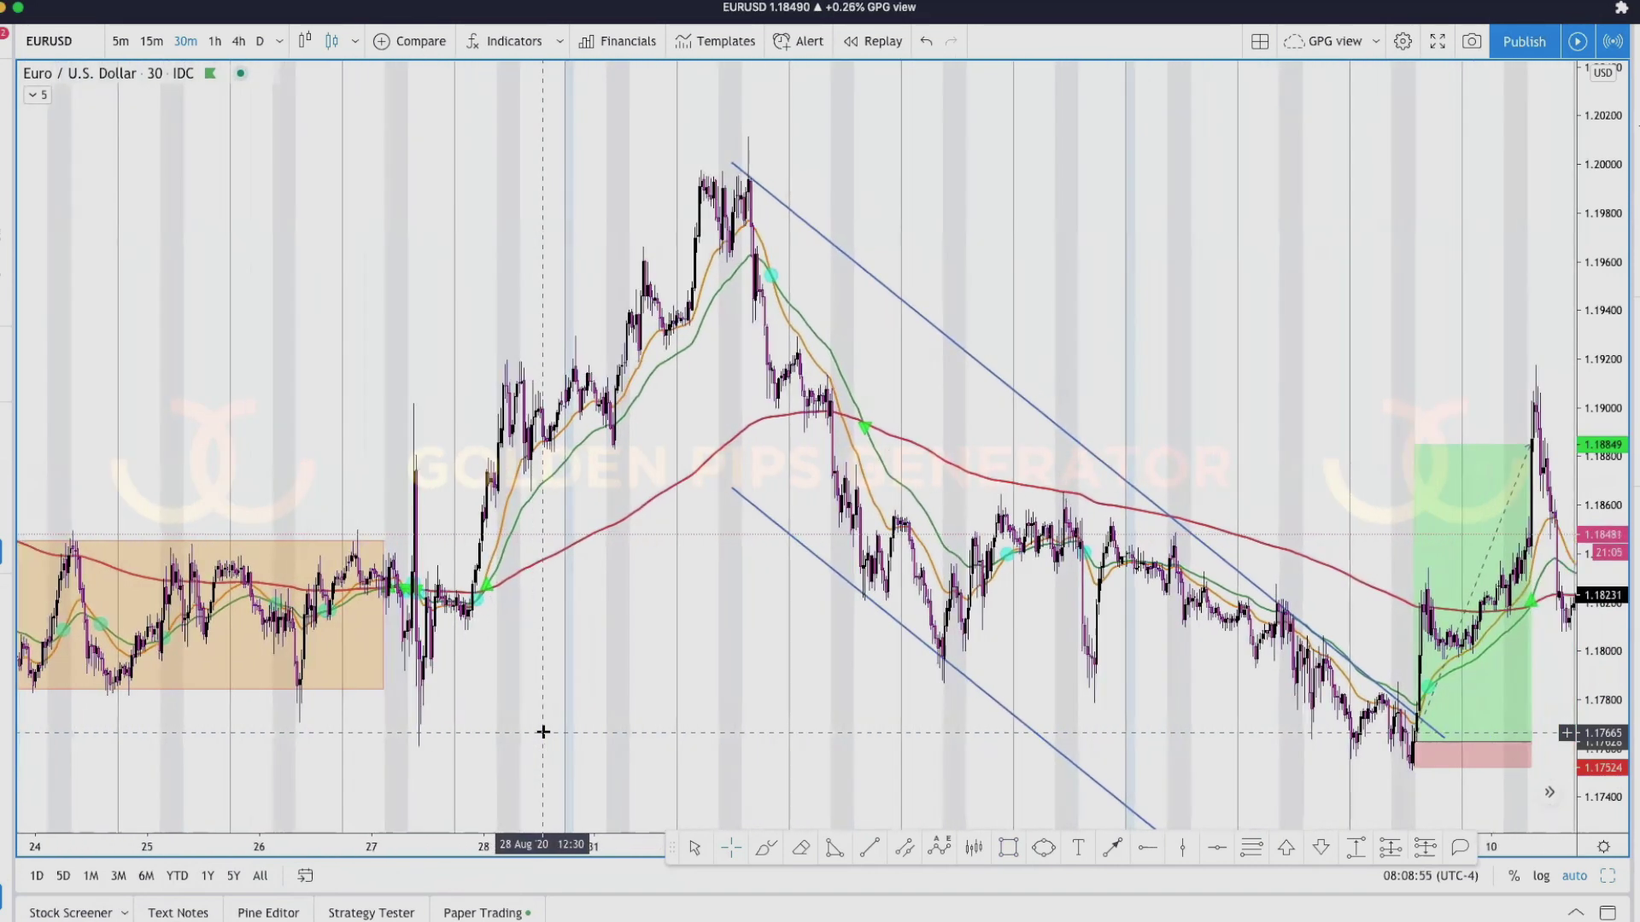
scroll(543, 732, right, 3)
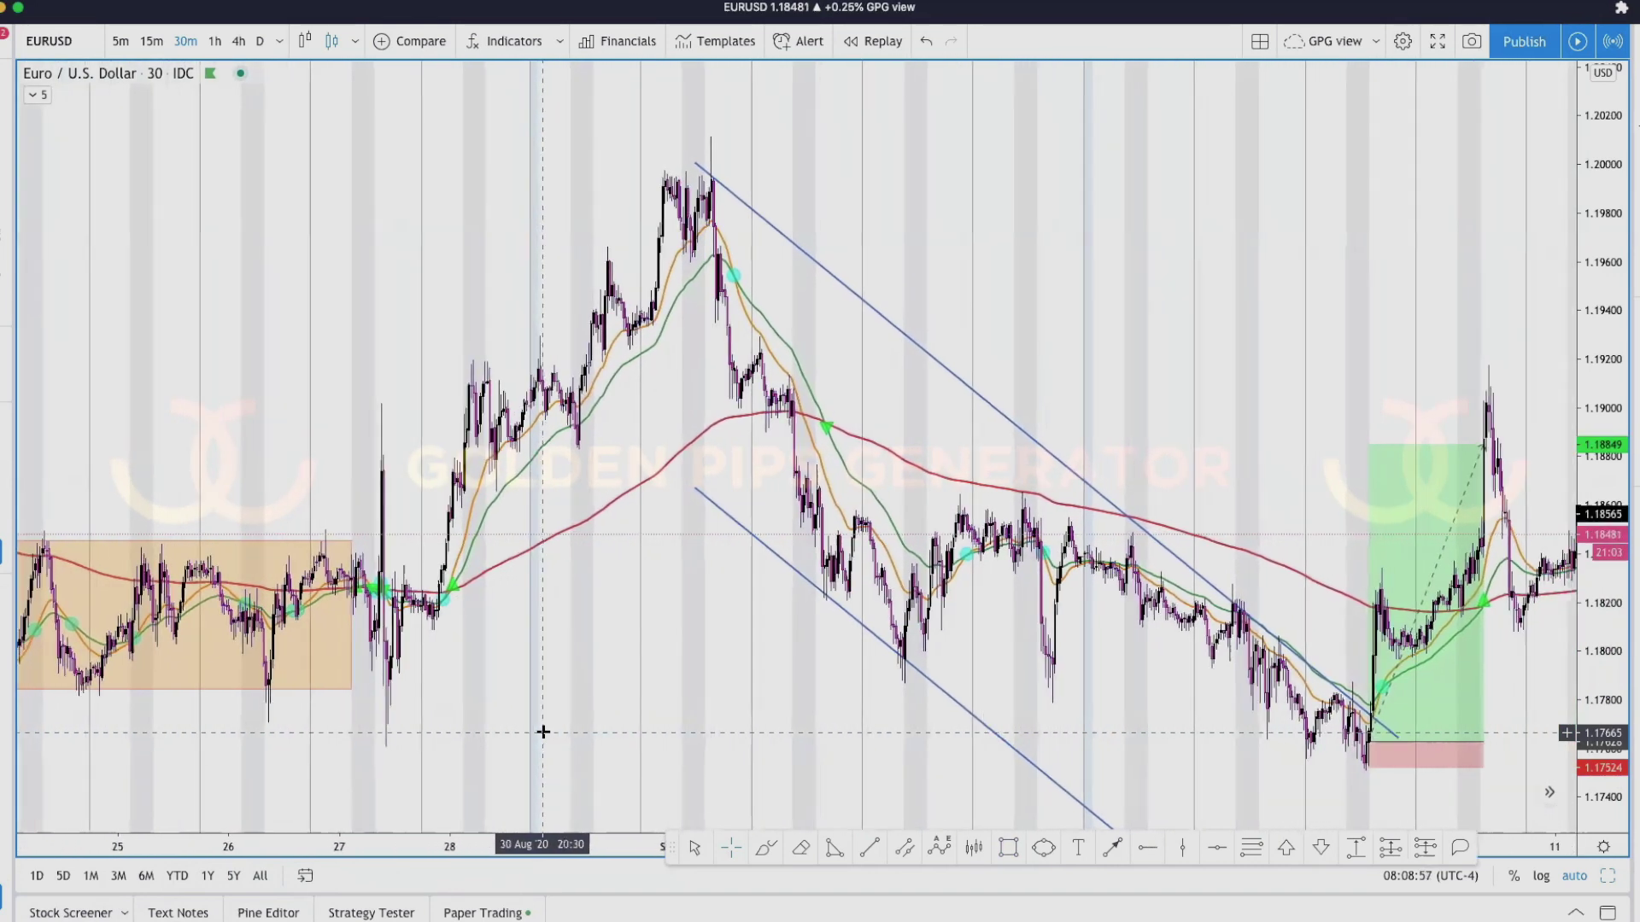
scroll(543, 732, right, 2)
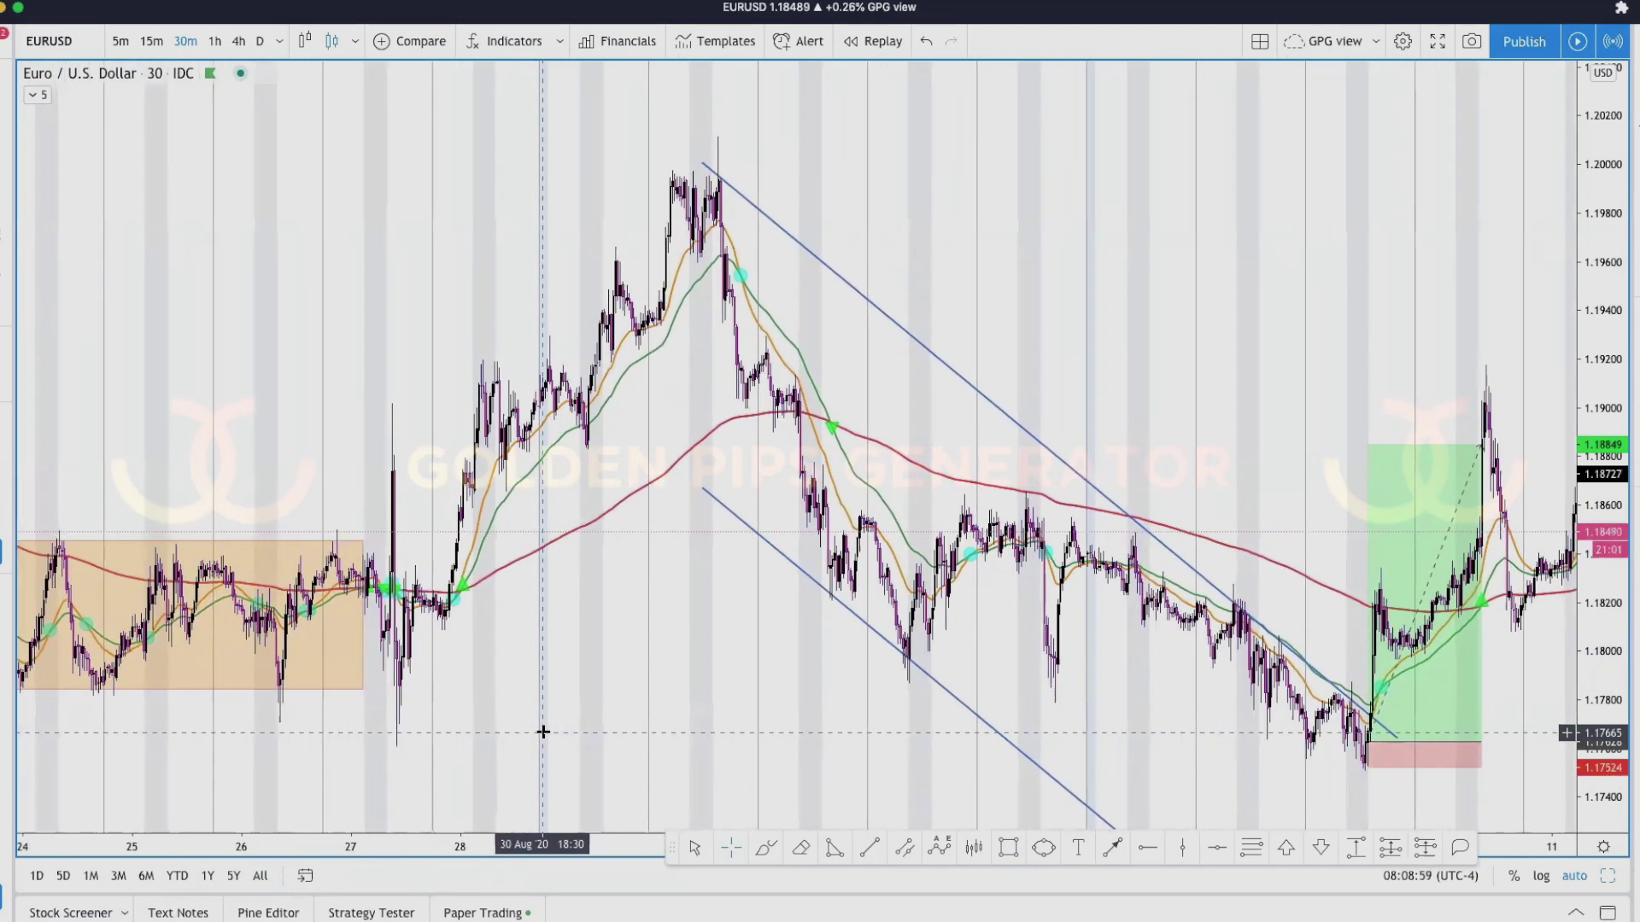
scroll(543, 732, up, 1)
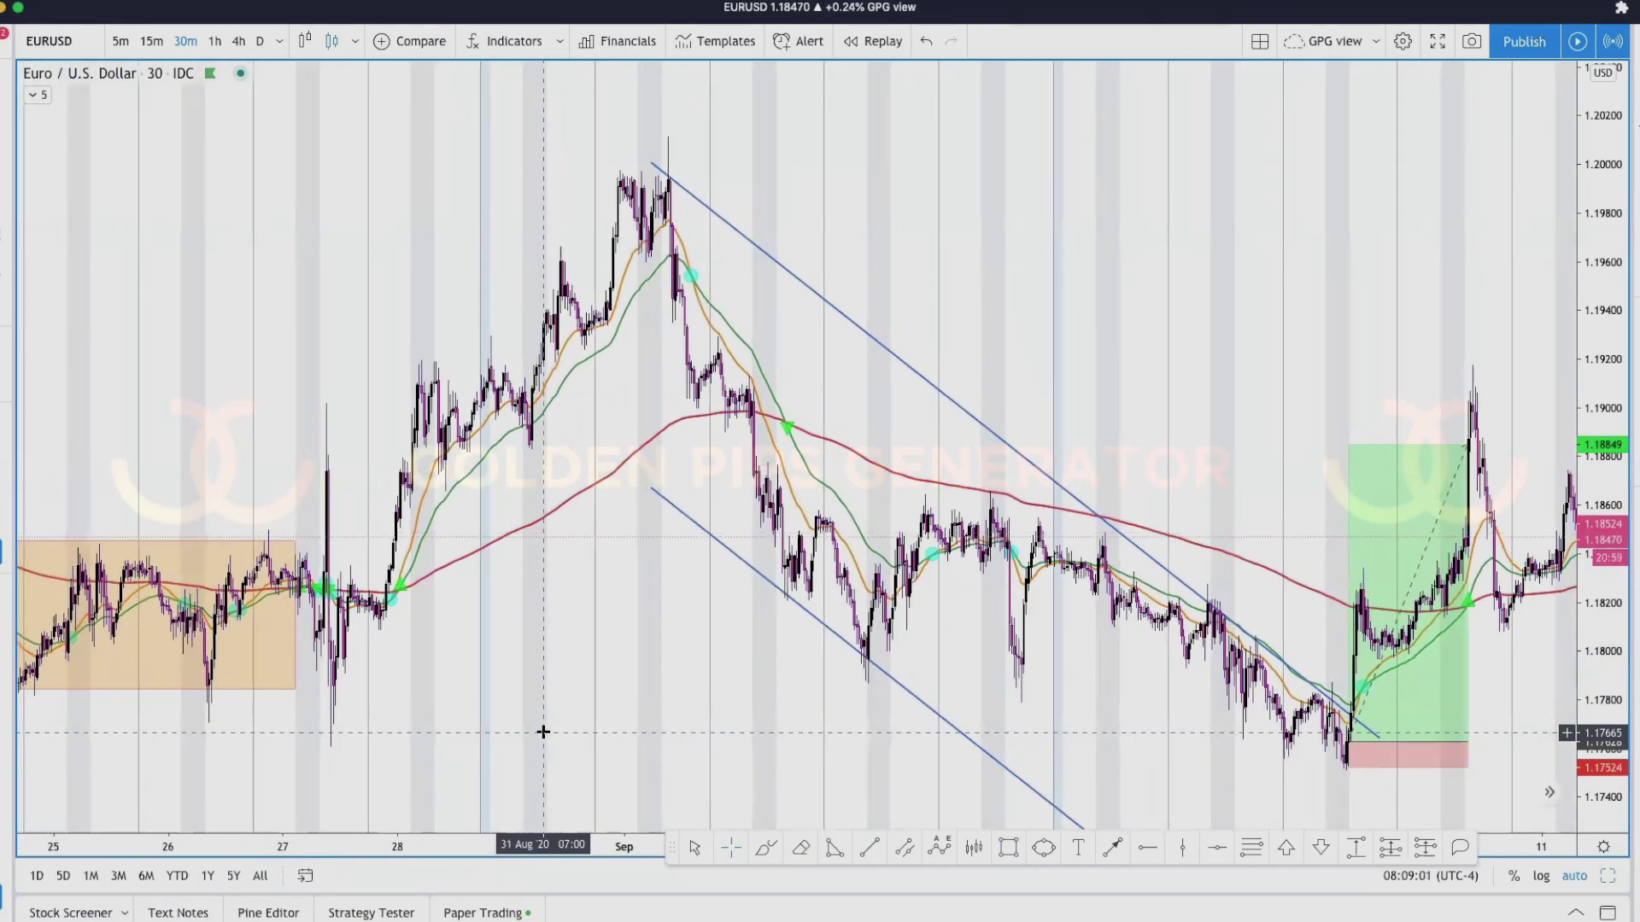
scroll(543, 732, down, 3)
scroll(543, 732, down, 3)
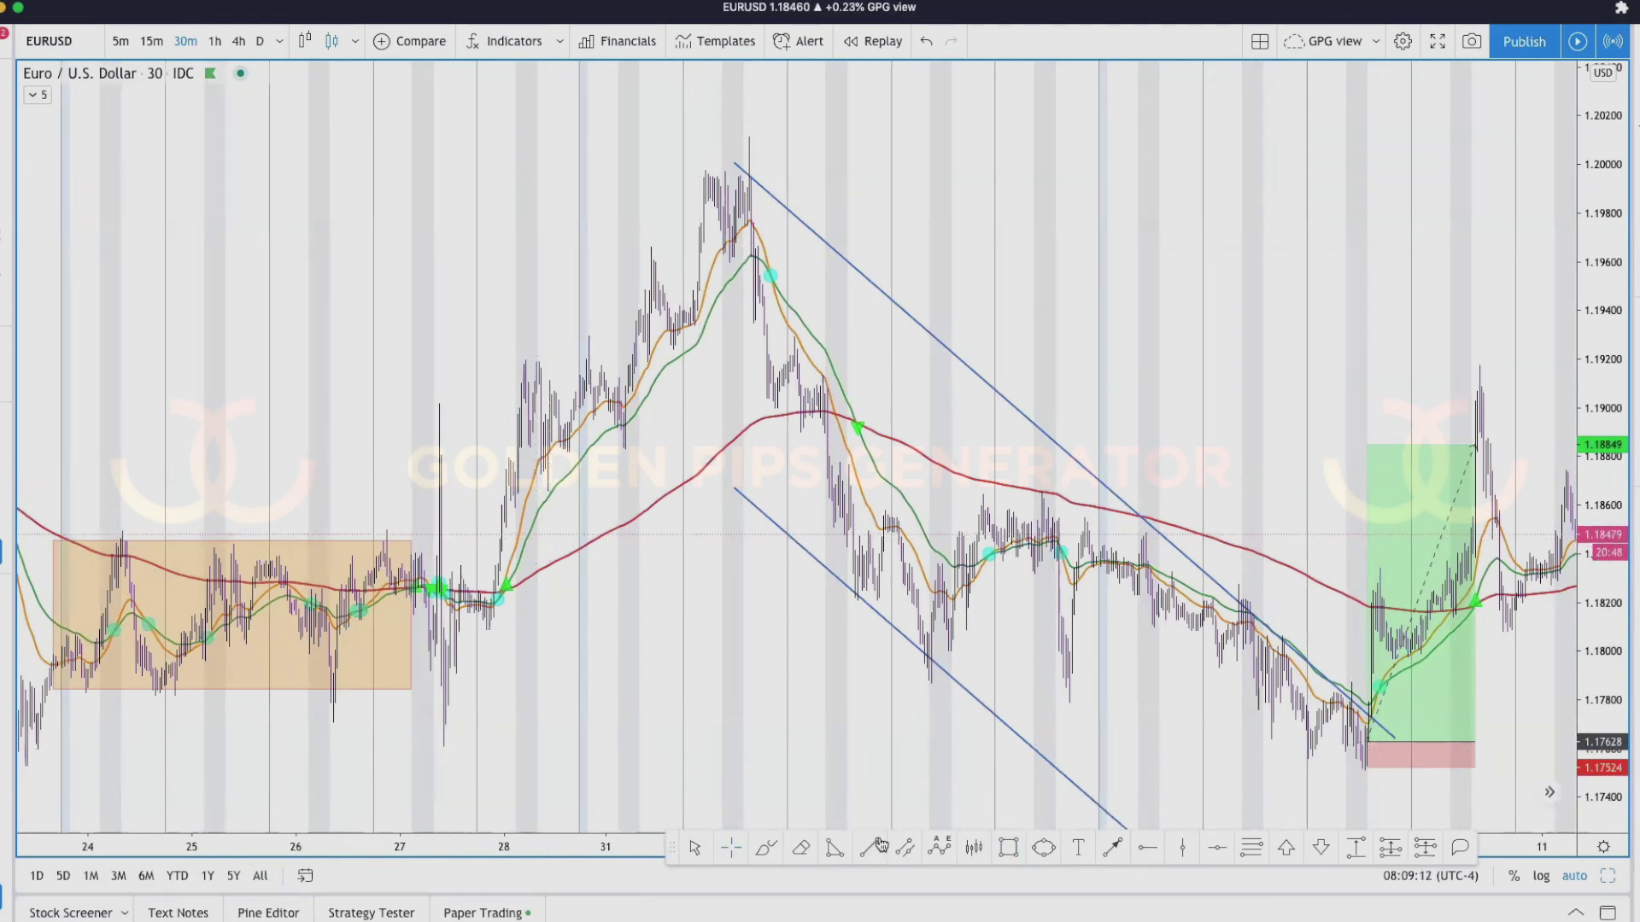
drag(34, 763, 462, 762)
click(479, 742)
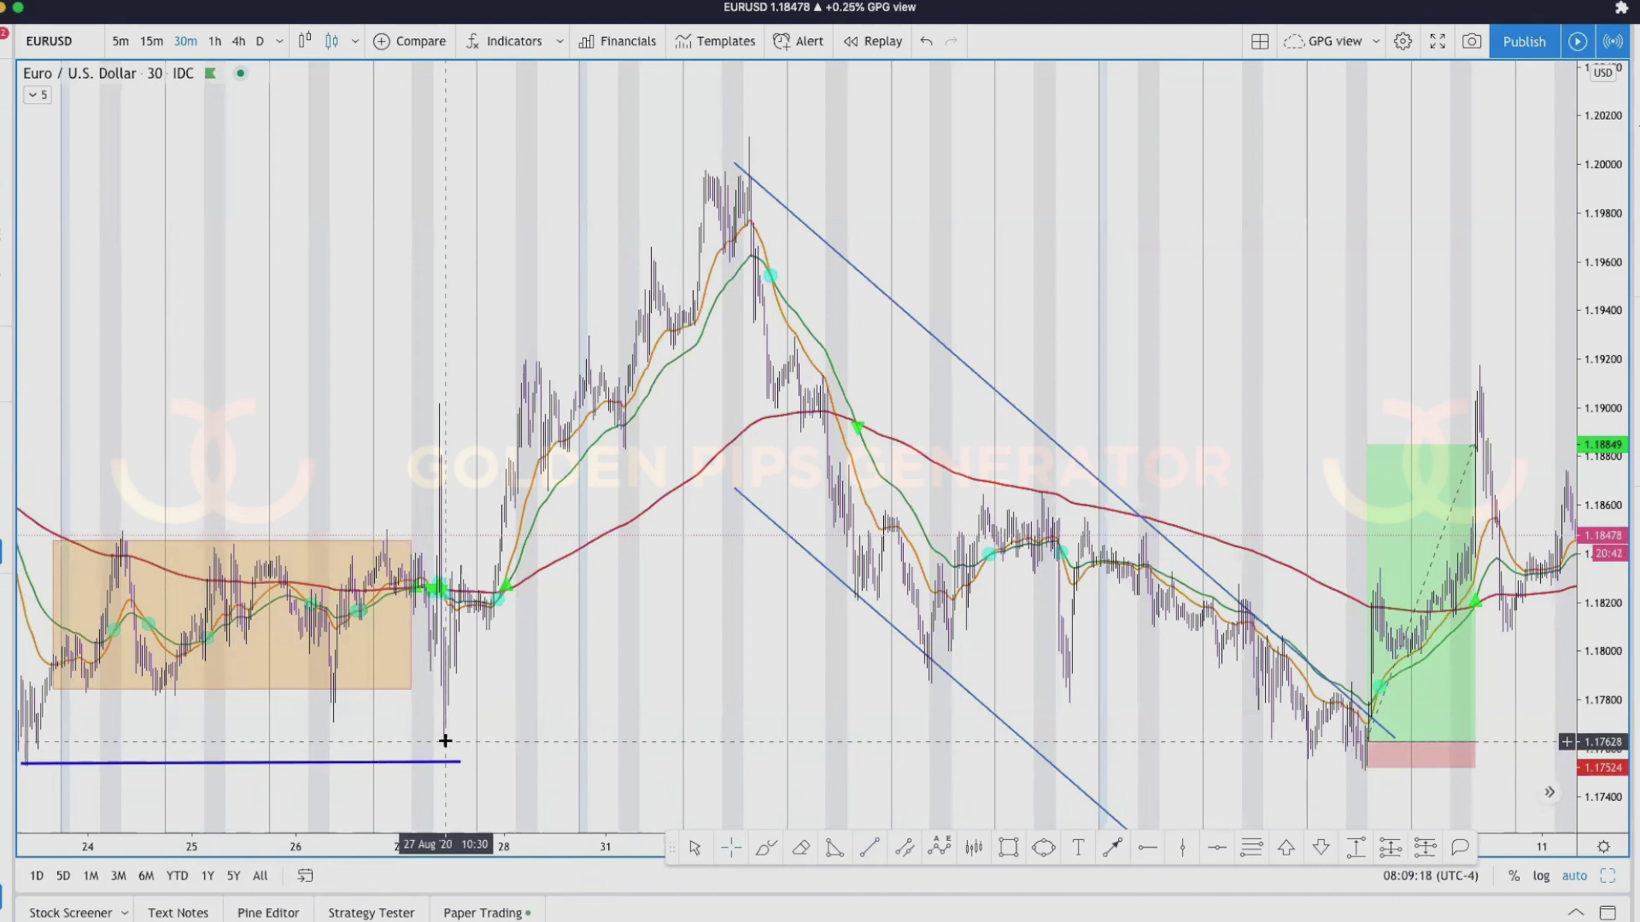
- Mark the 26 August wick that dips below the orange rectangle with a small ellipse
scroll(445, 741, down, 5)
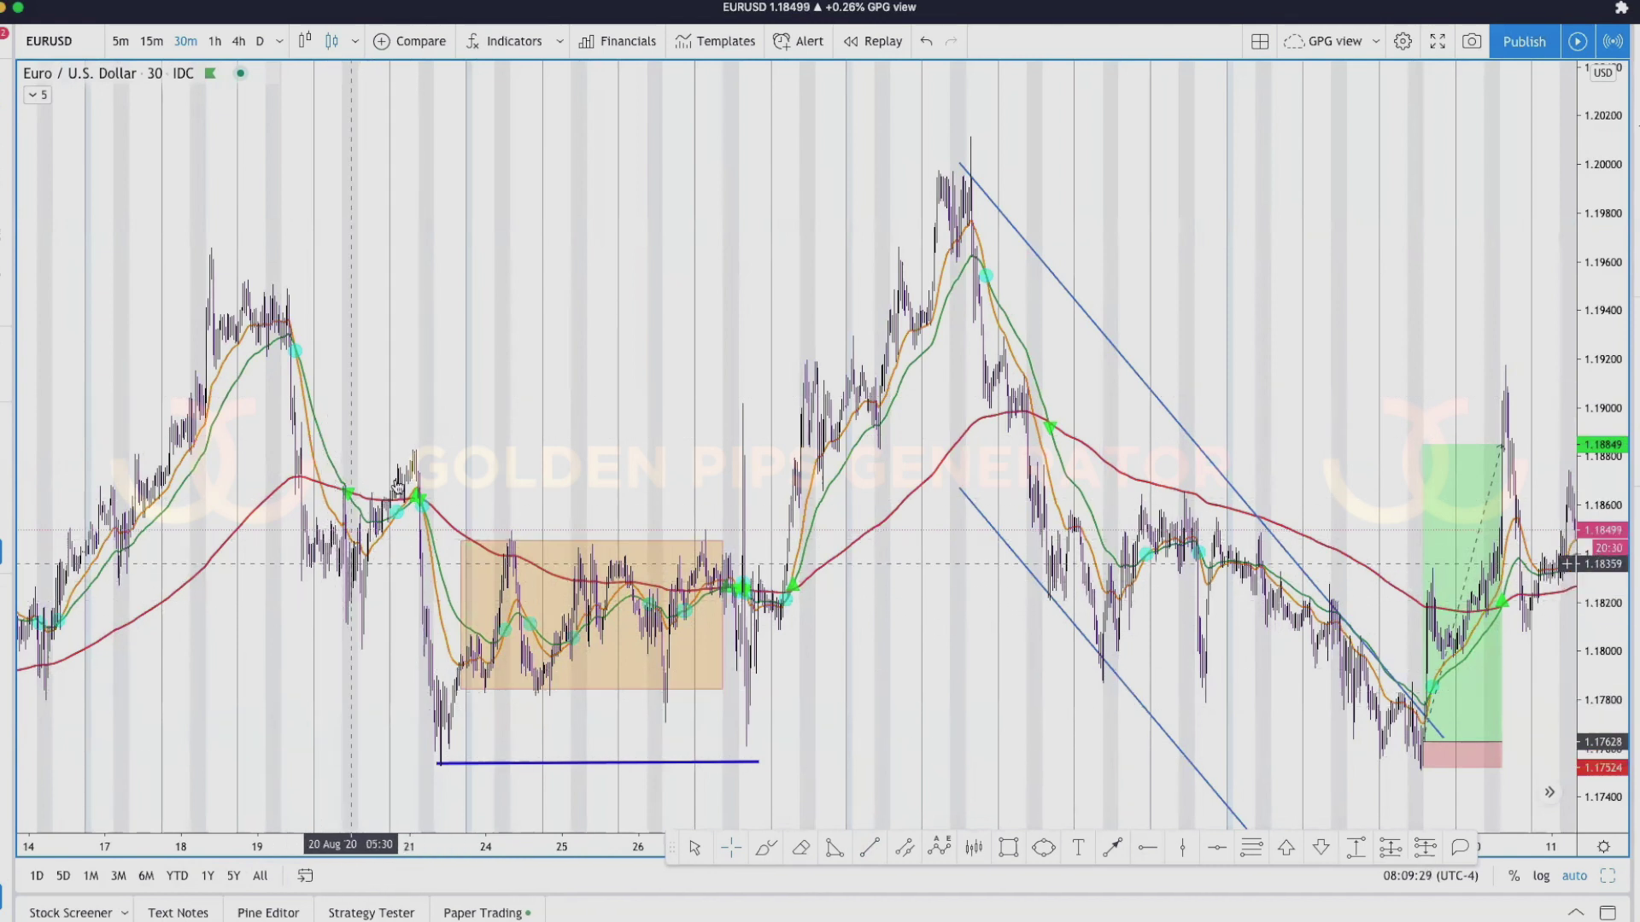
scroll(428, 601, up, 5)
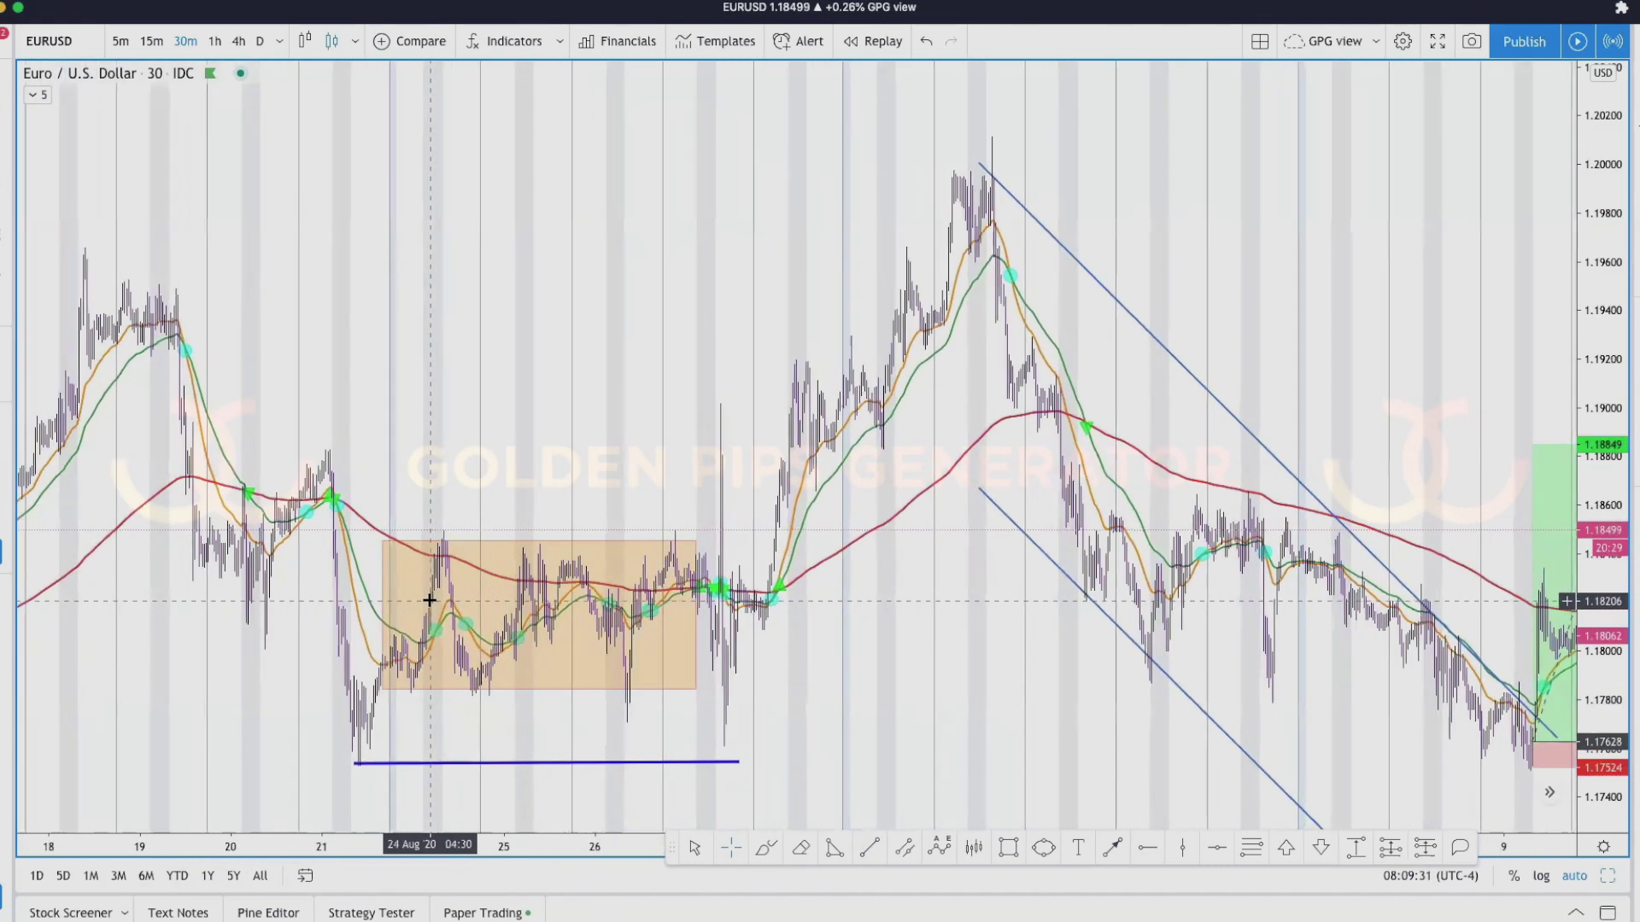
scroll(429, 601, left, 10)
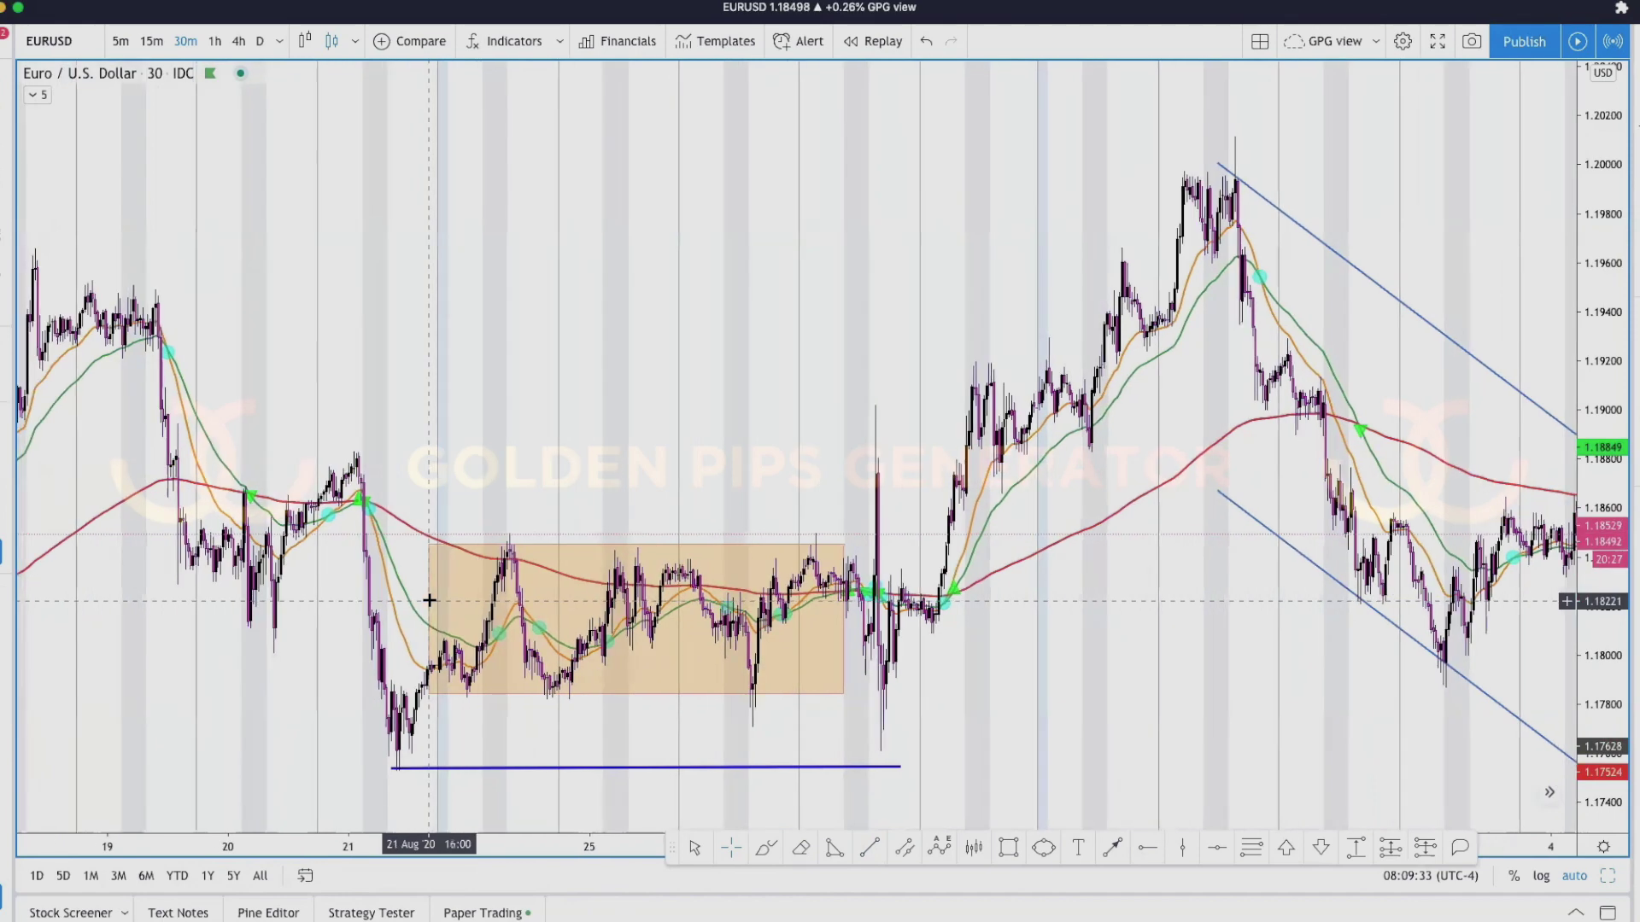
scroll(429, 601, up, 4)
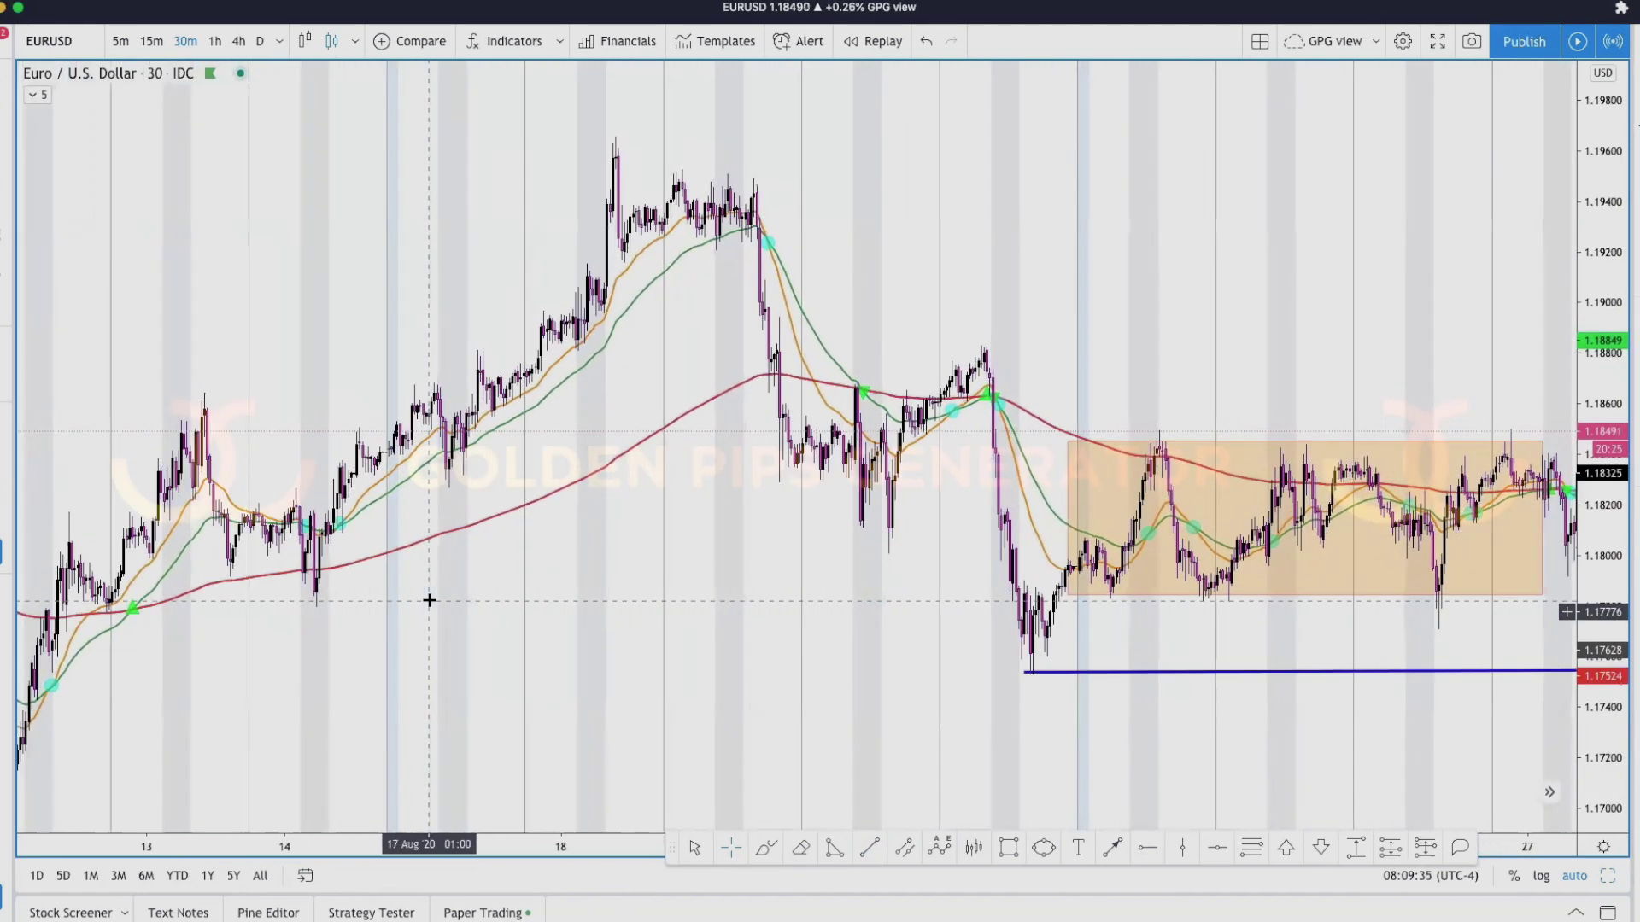
scroll(429, 600, up, 3)
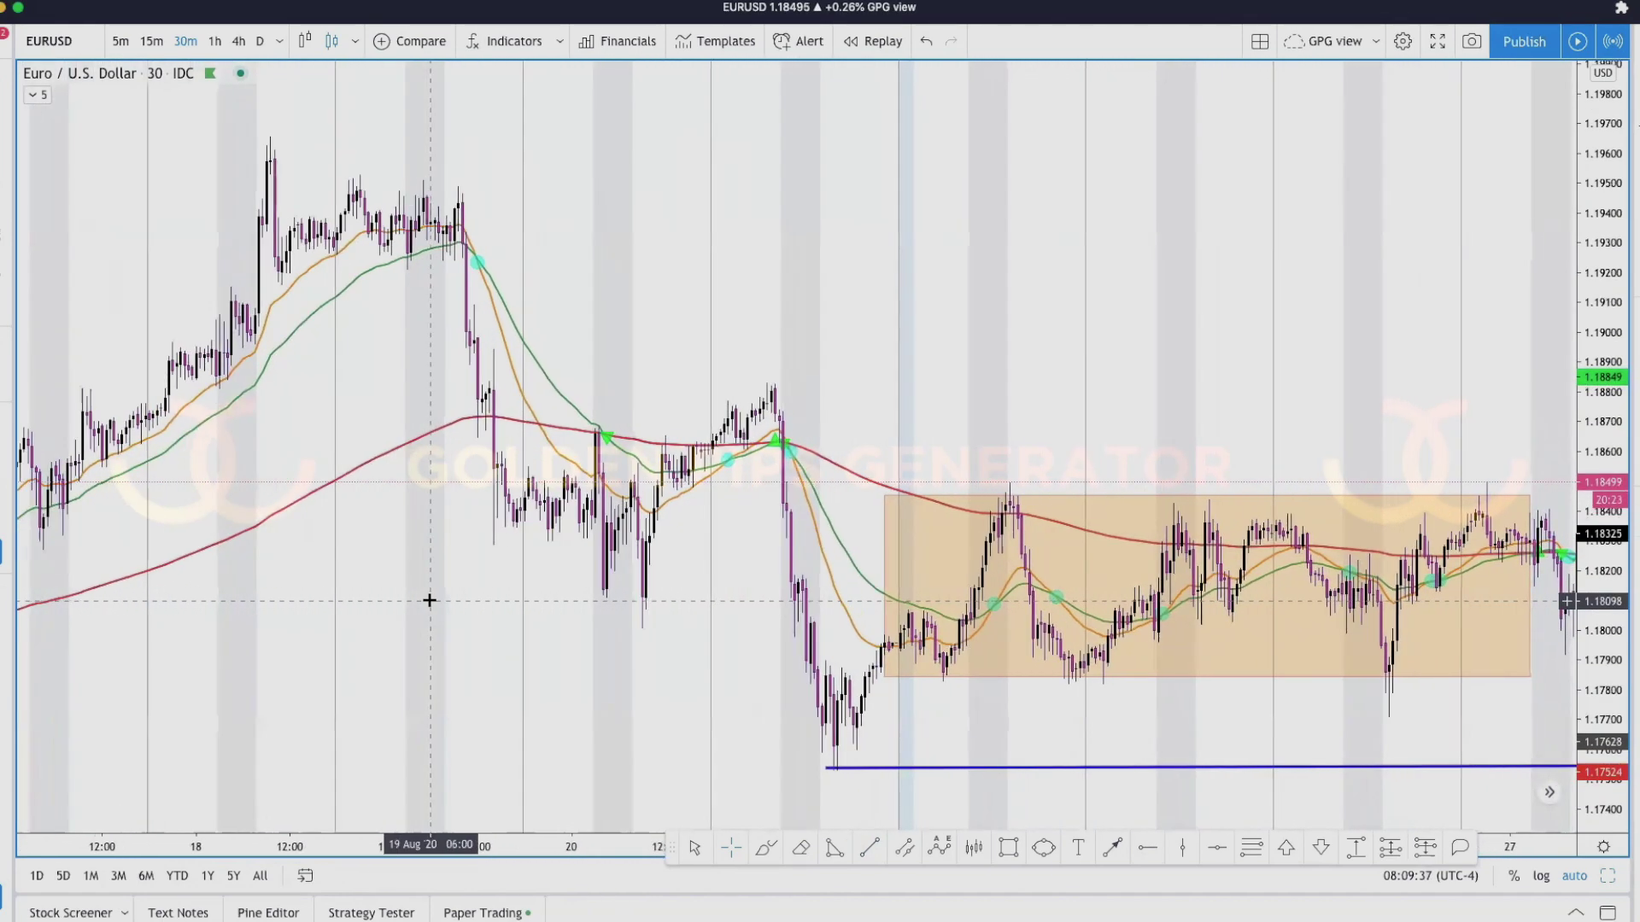
scroll(428, 600, left, 2)
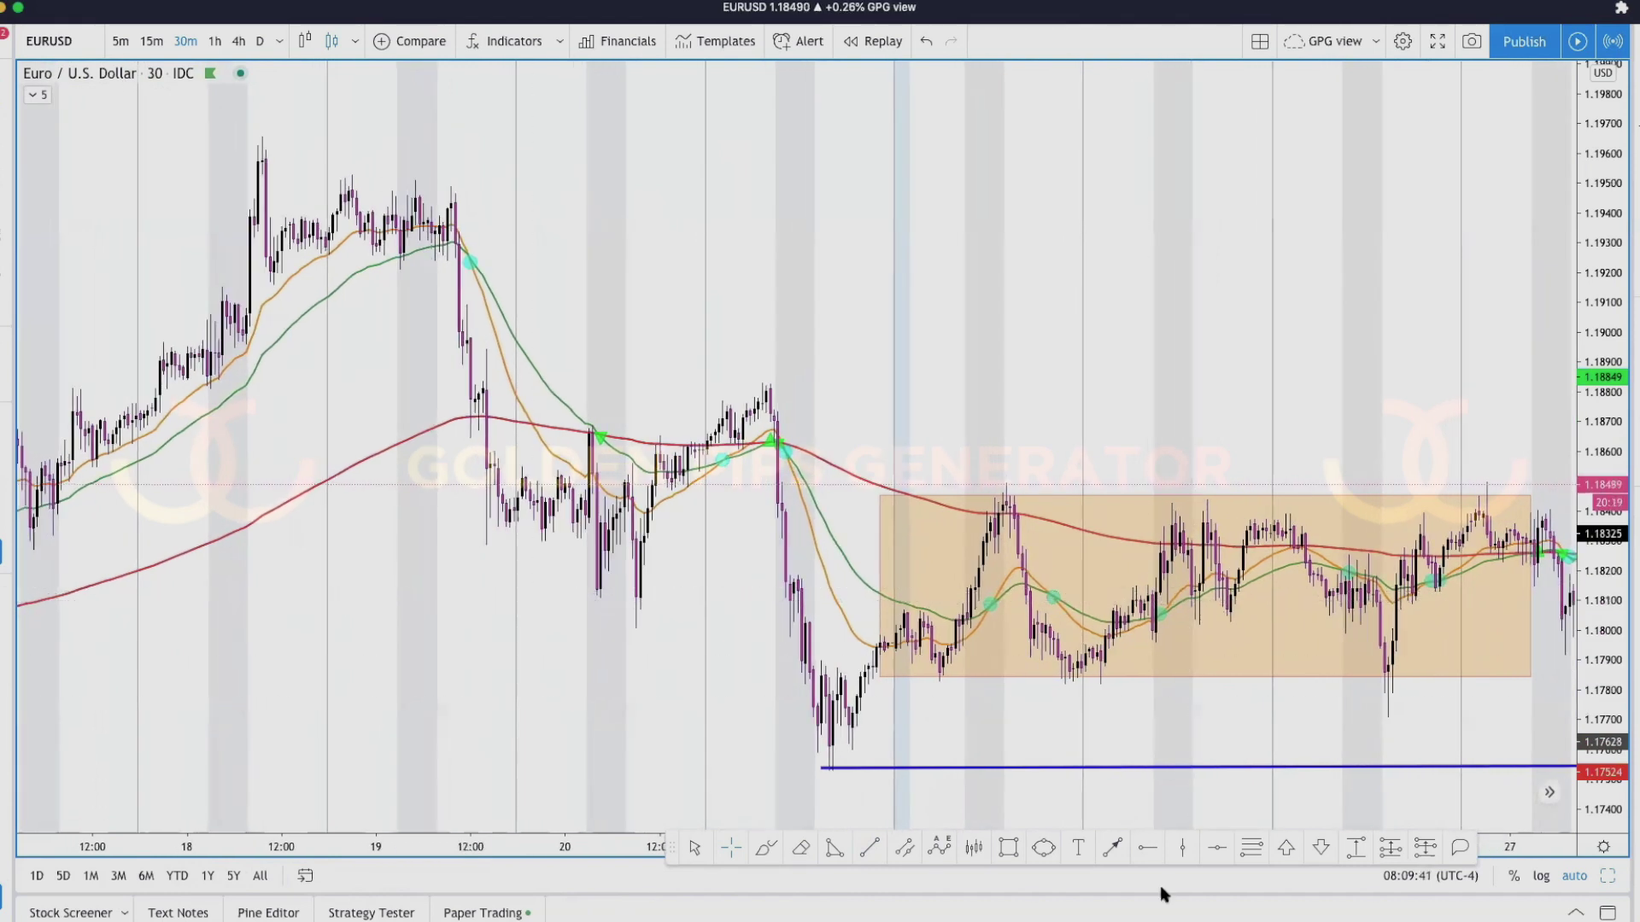
click(1108, 847)
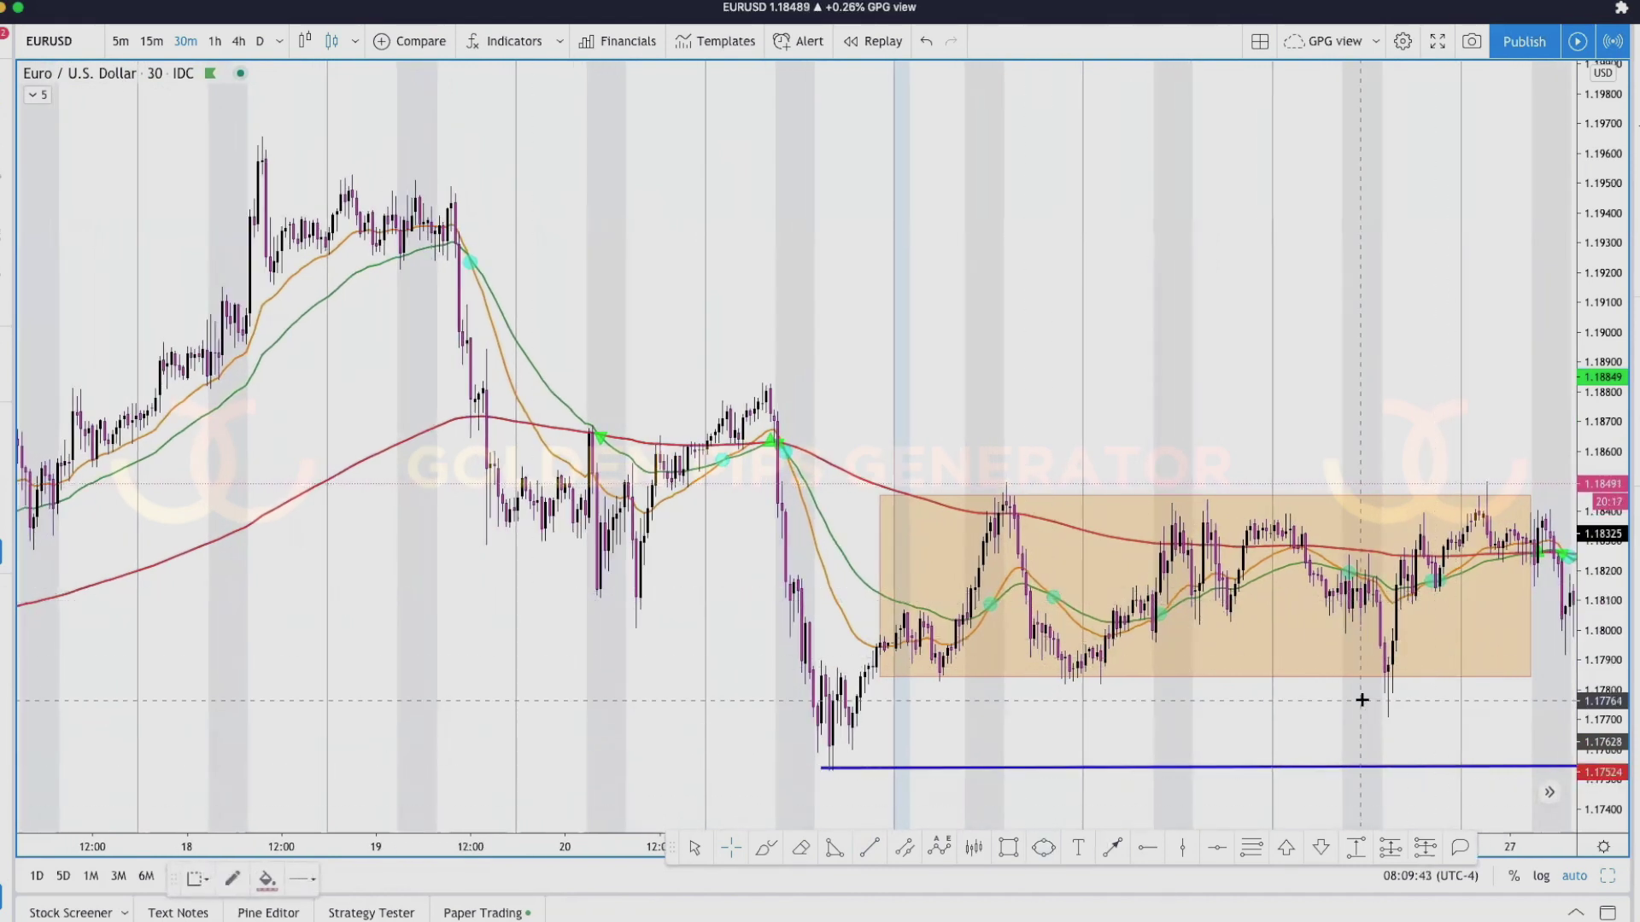
click(1422, 724)
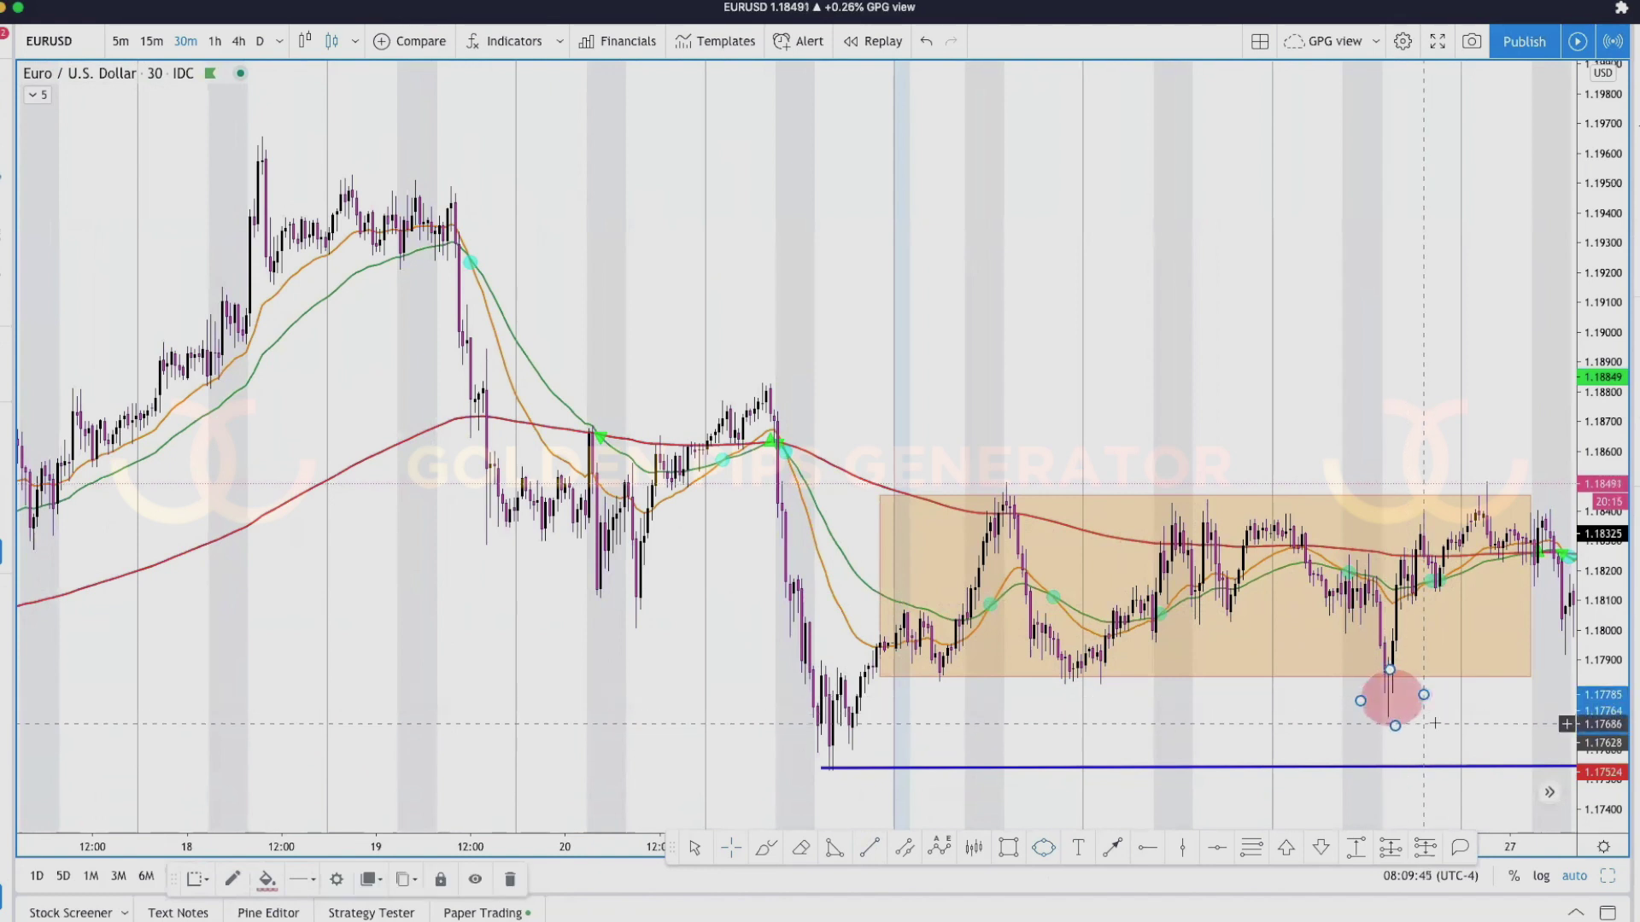
scroll(1418, 726, left, 2)
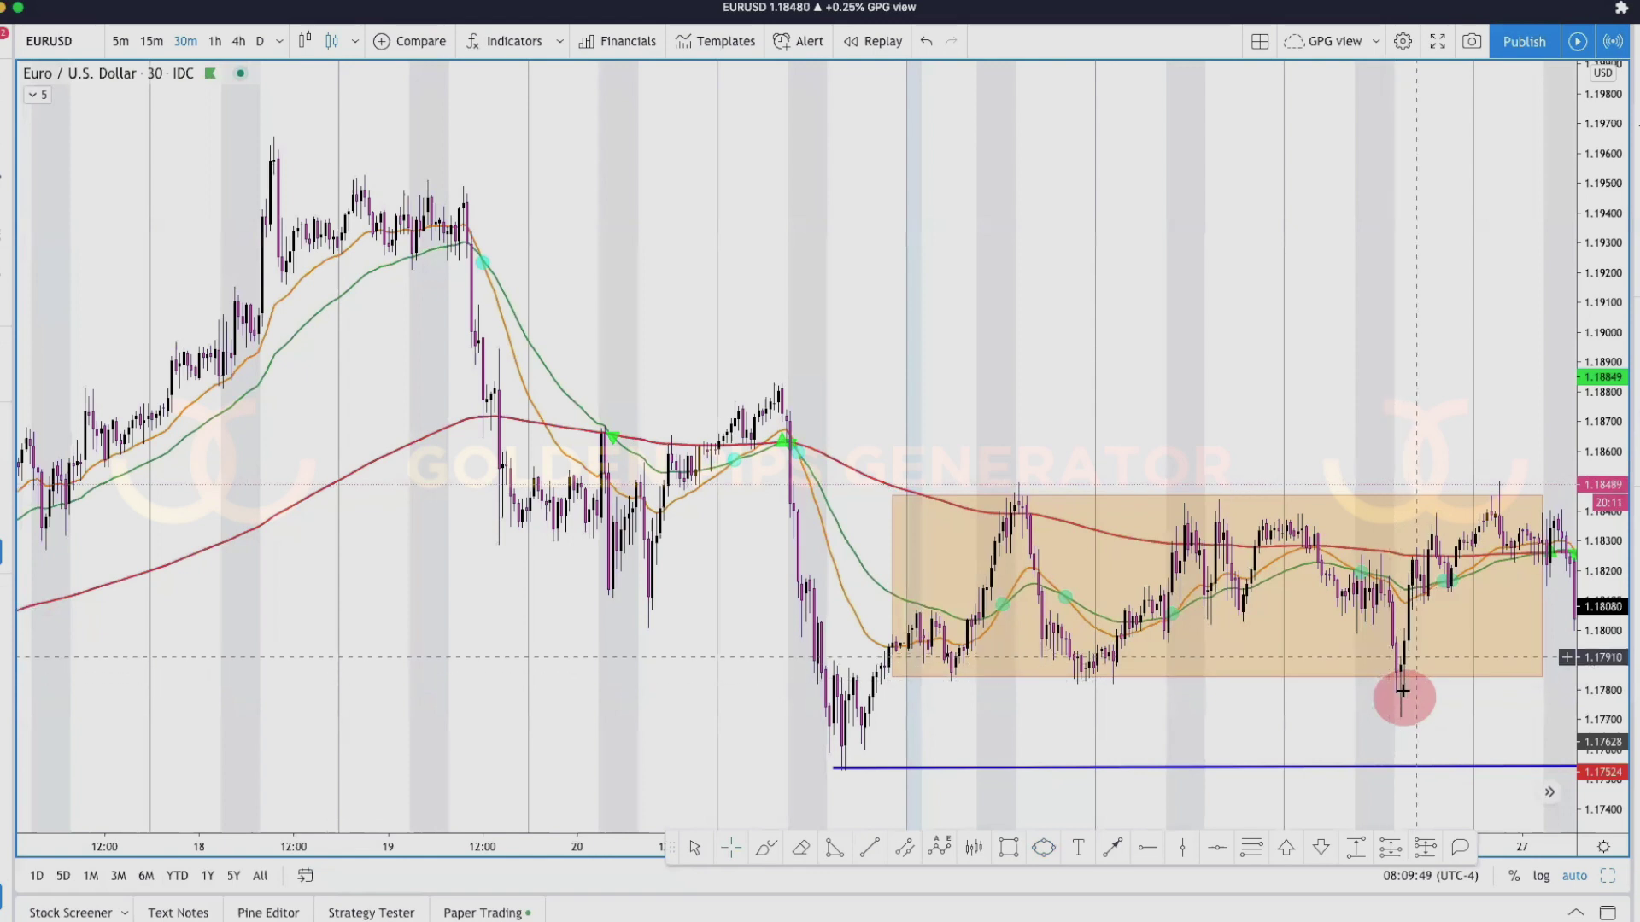
- Resize the orange consolidation rectangle so it ends on 27 August with its lower edge at about 1.1787
scroll(1390, 693, down, 2)
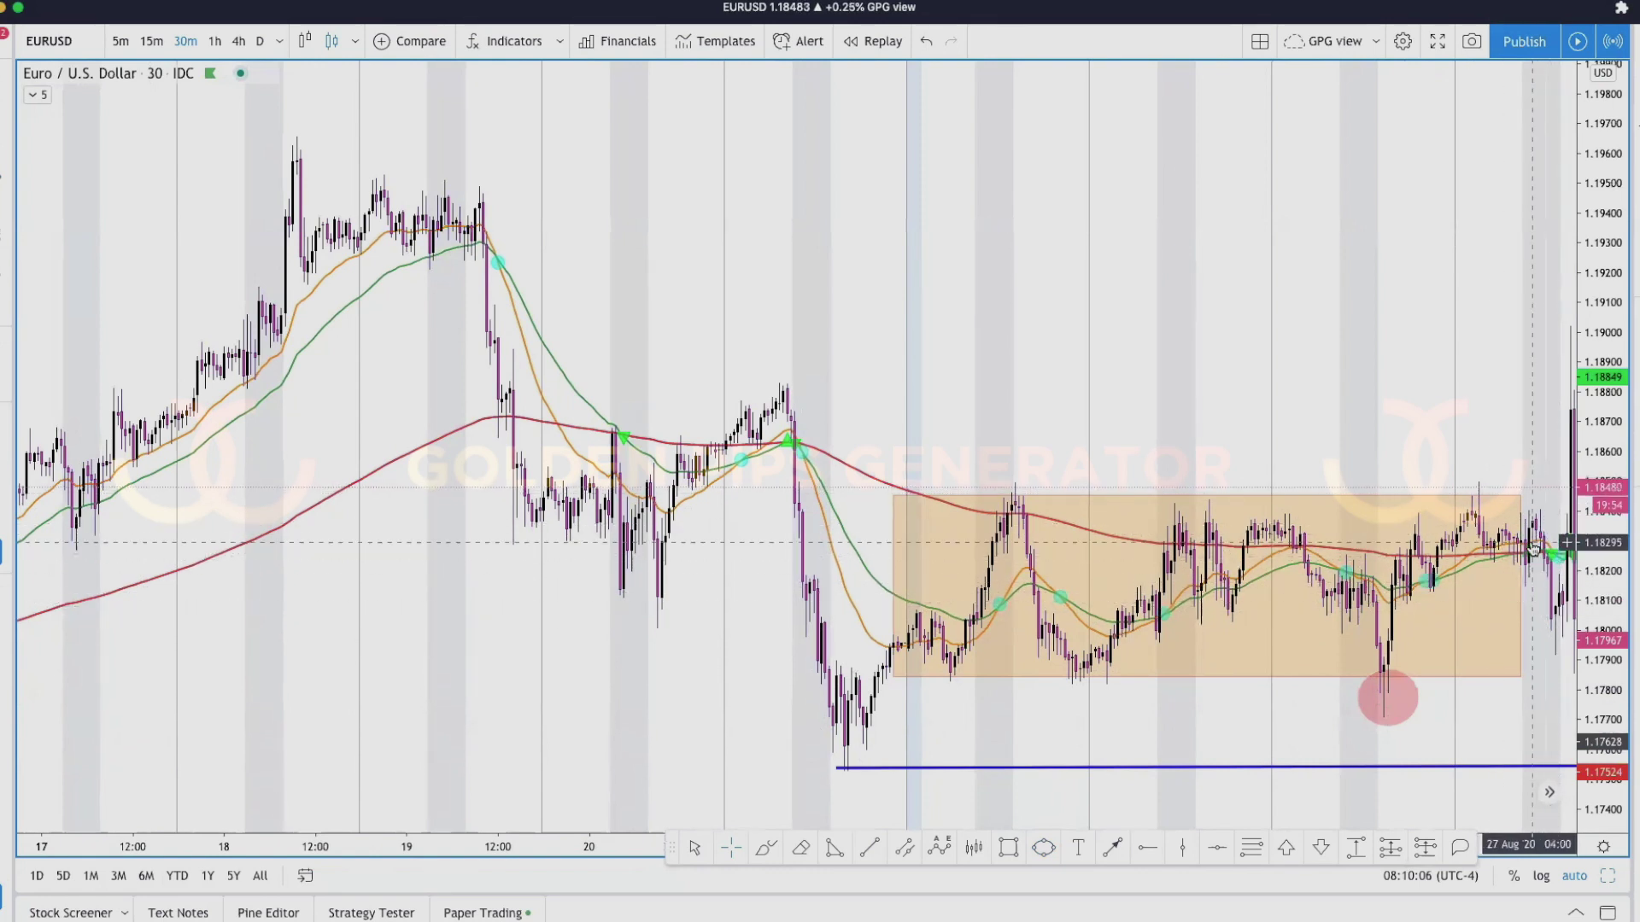
drag(1543, 639, 1498, 642)
click(1490, 675)
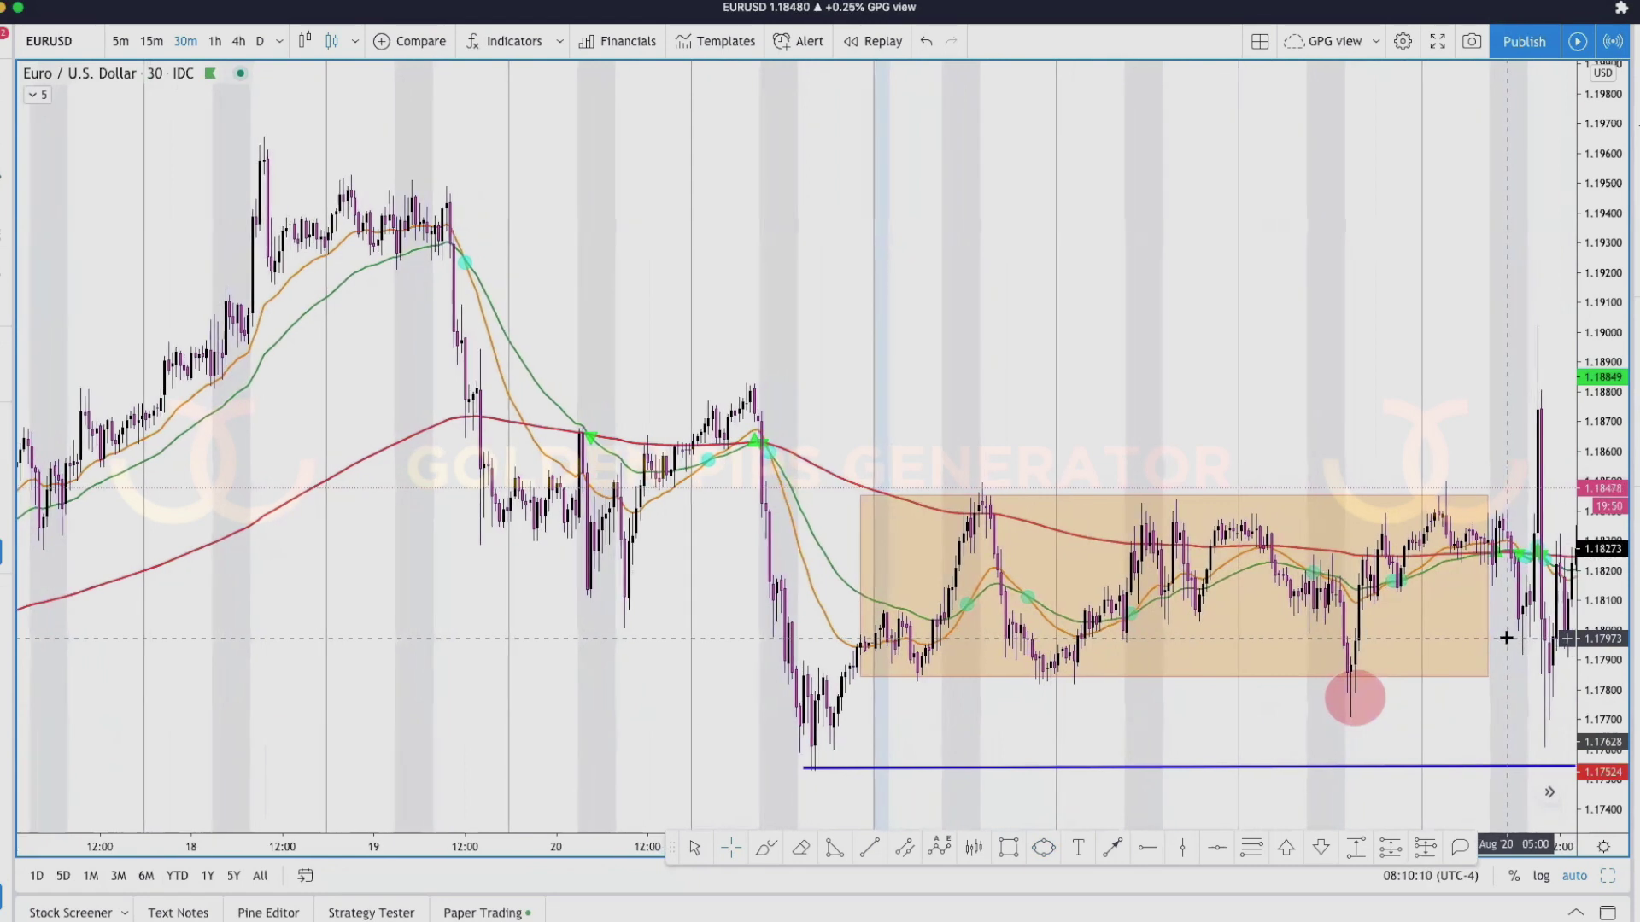
drag(1490, 674, 1552, 675)
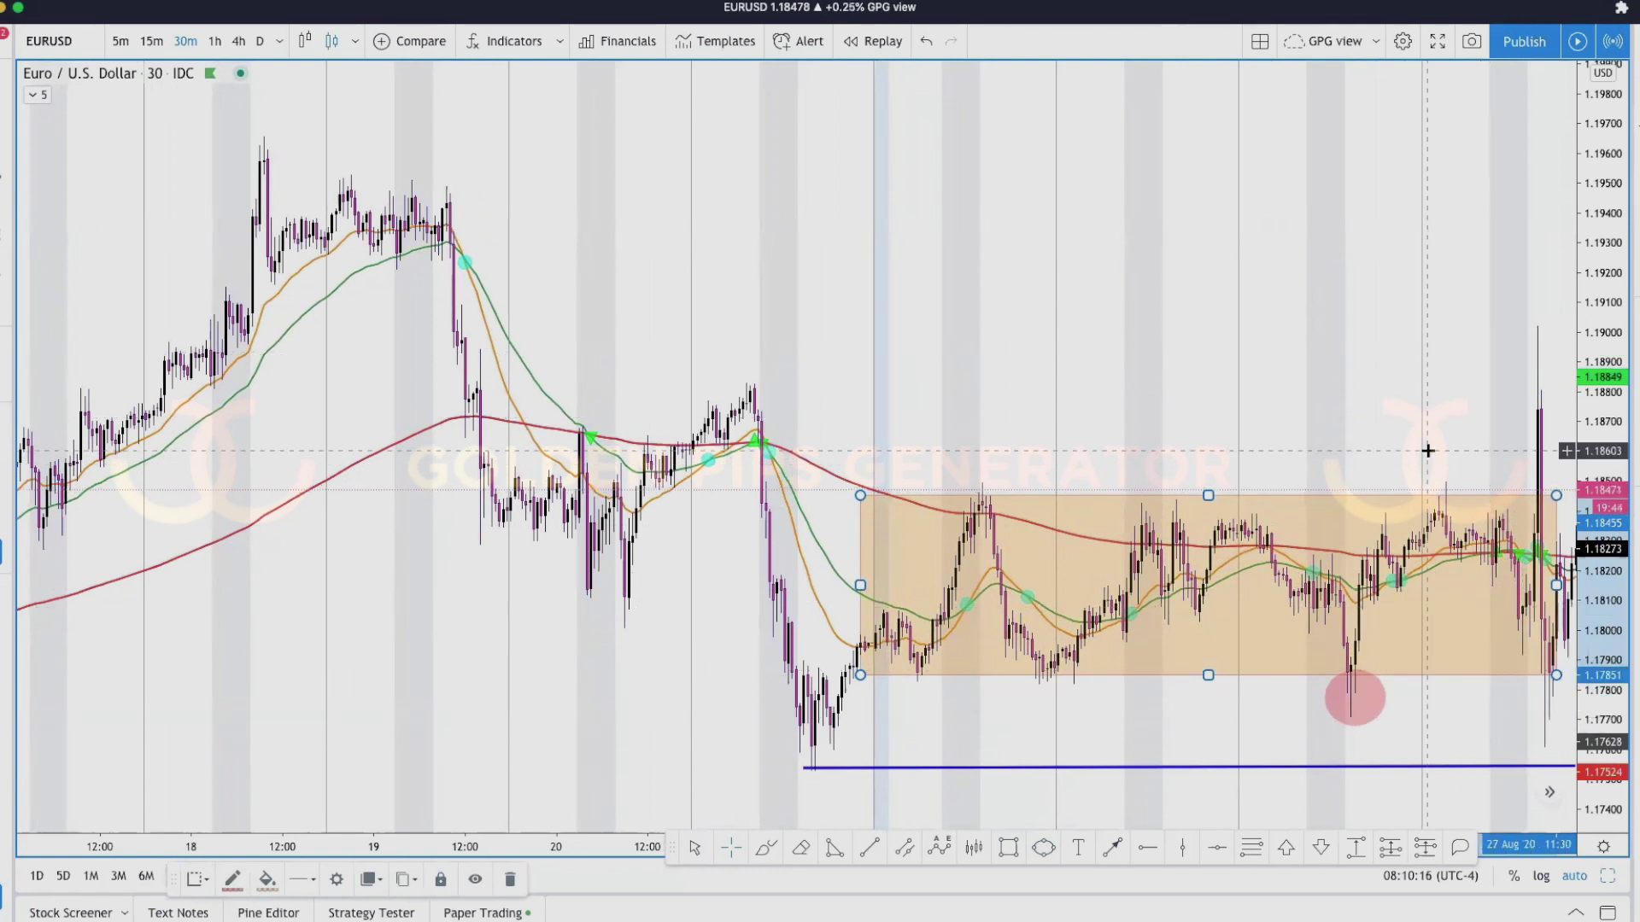
drag(1395, 447, 1259, 464)
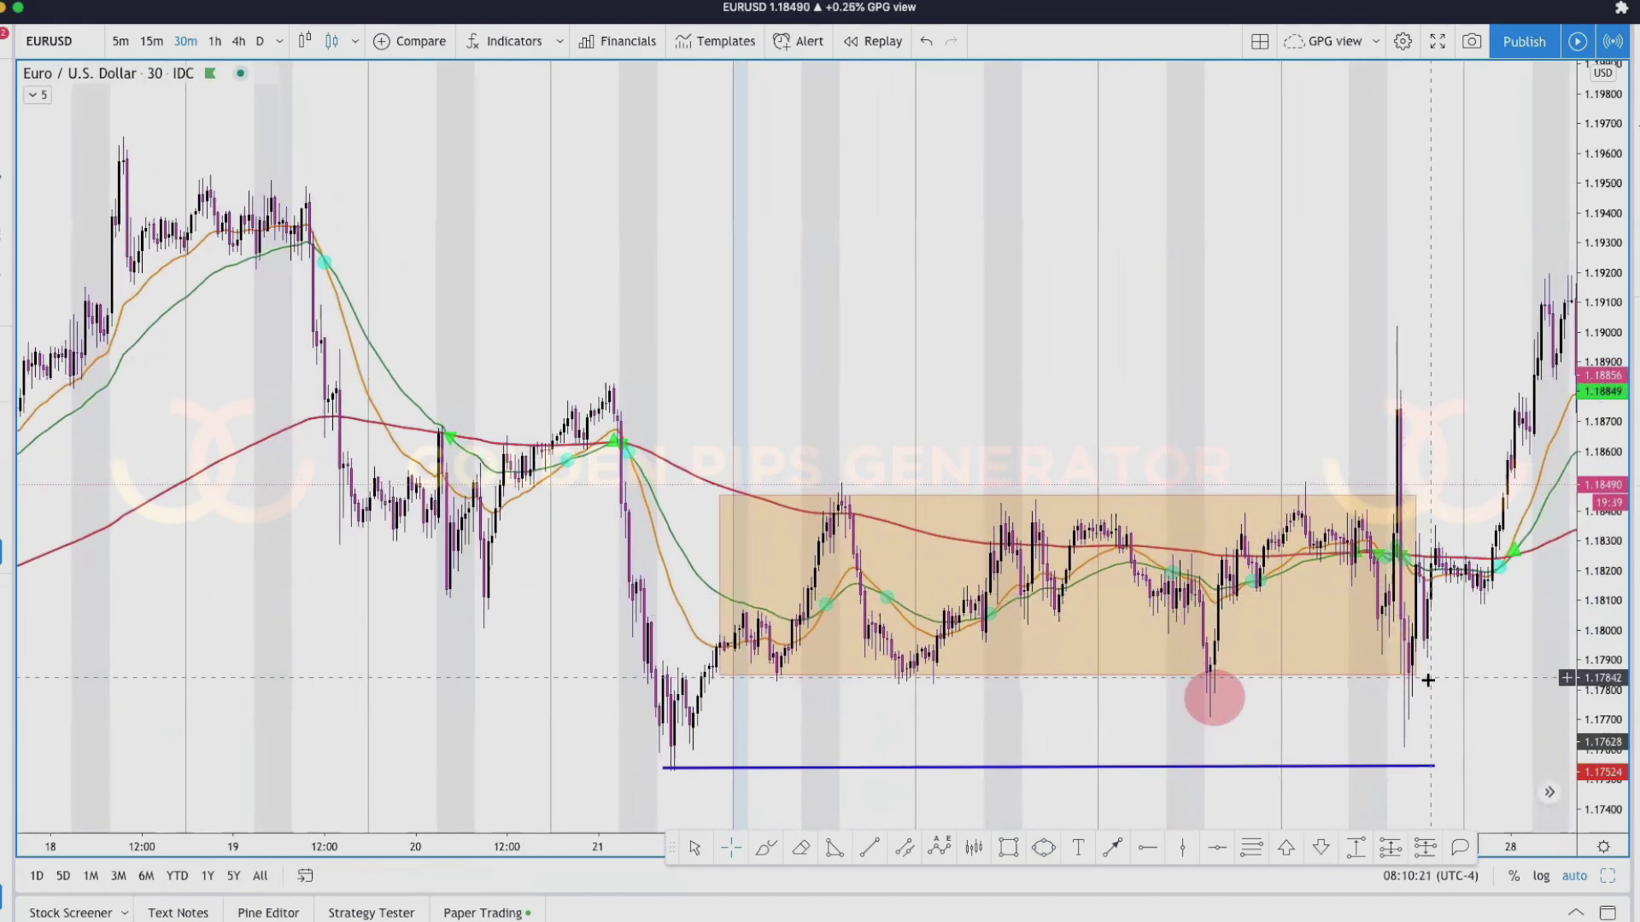
click(1401, 670)
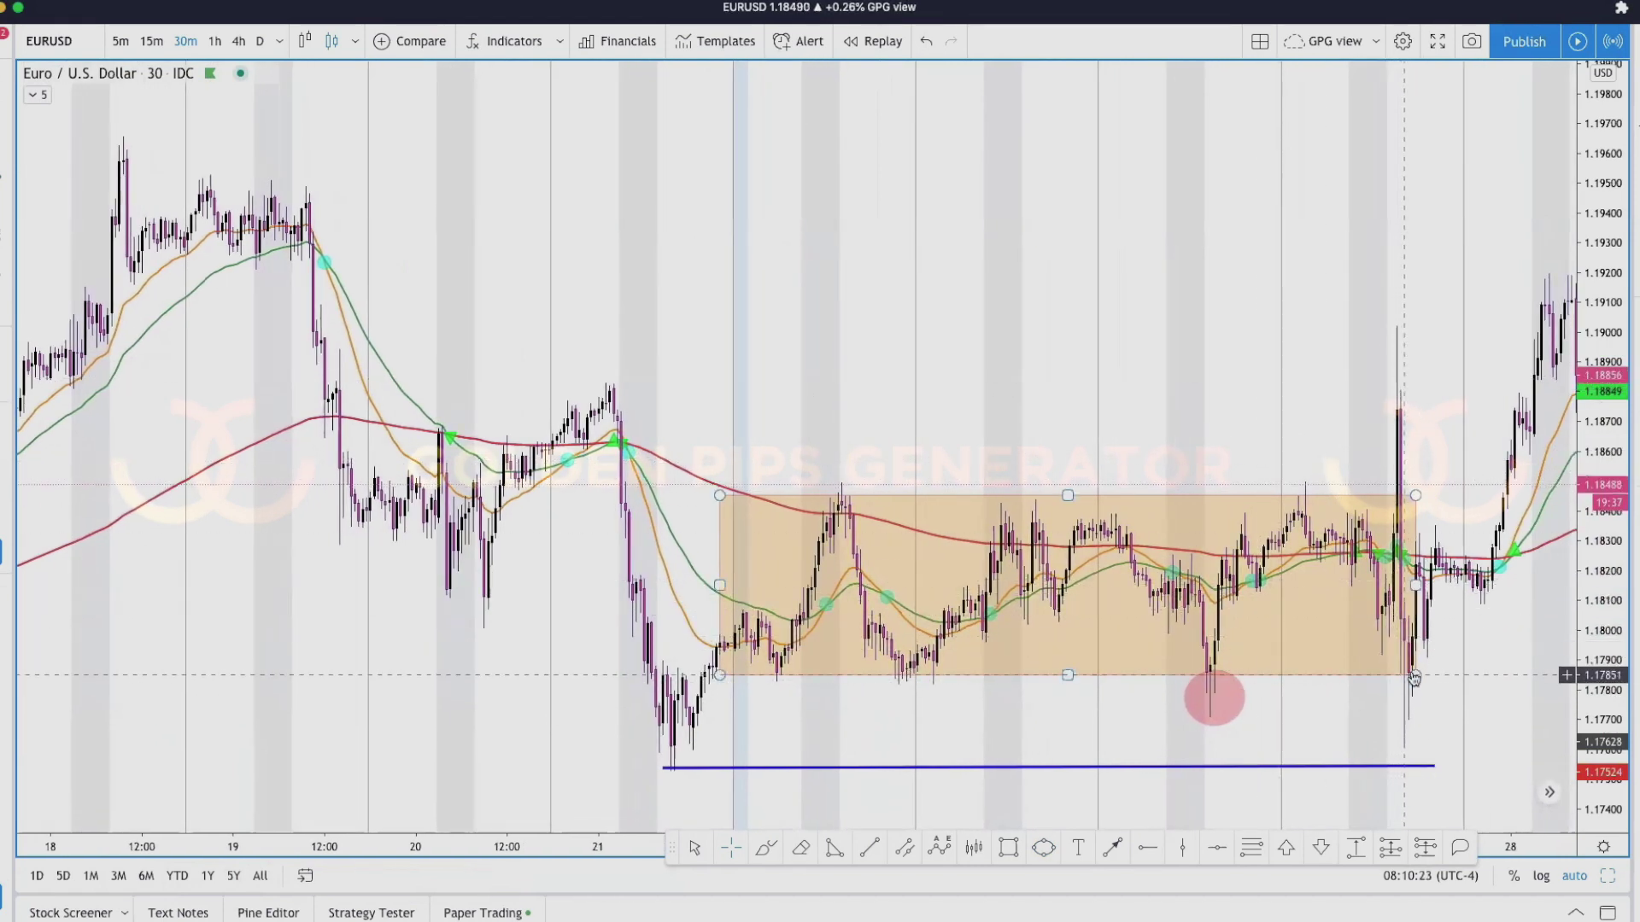
drag(1396, 670, 1375, 669)
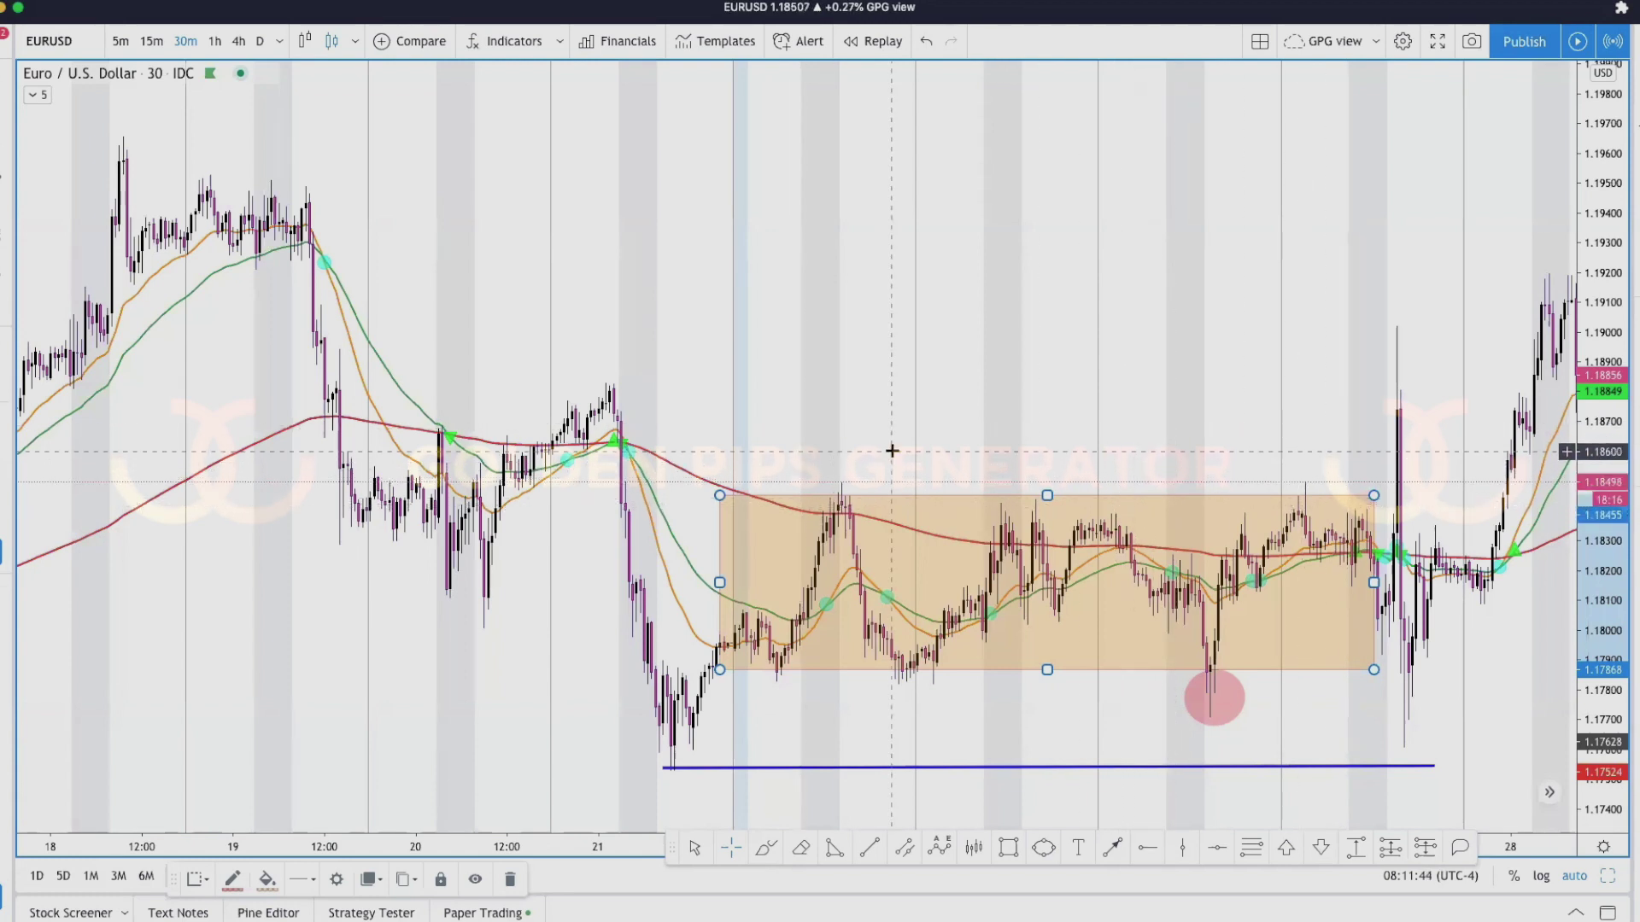
- Adjust the consolidation rectangle's lower corner on 27 August so its bottom edge sits at about 1.1785
scroll(891, 450, right, 5)
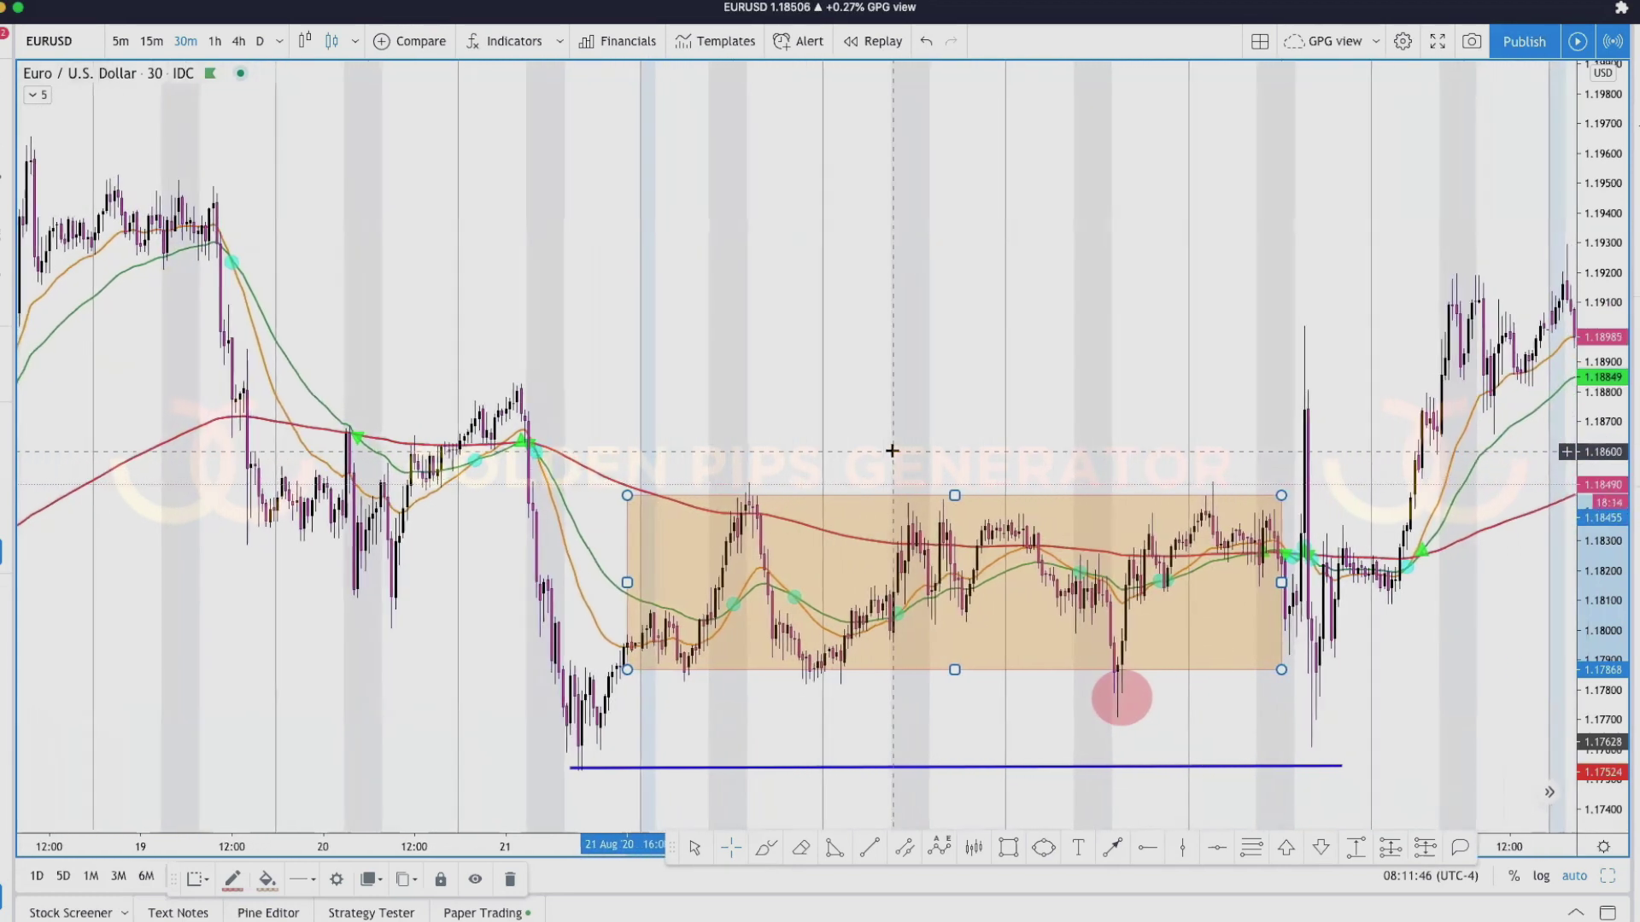
scroll(891, 450, right, 2)
scroll(892, 450, right, 7)
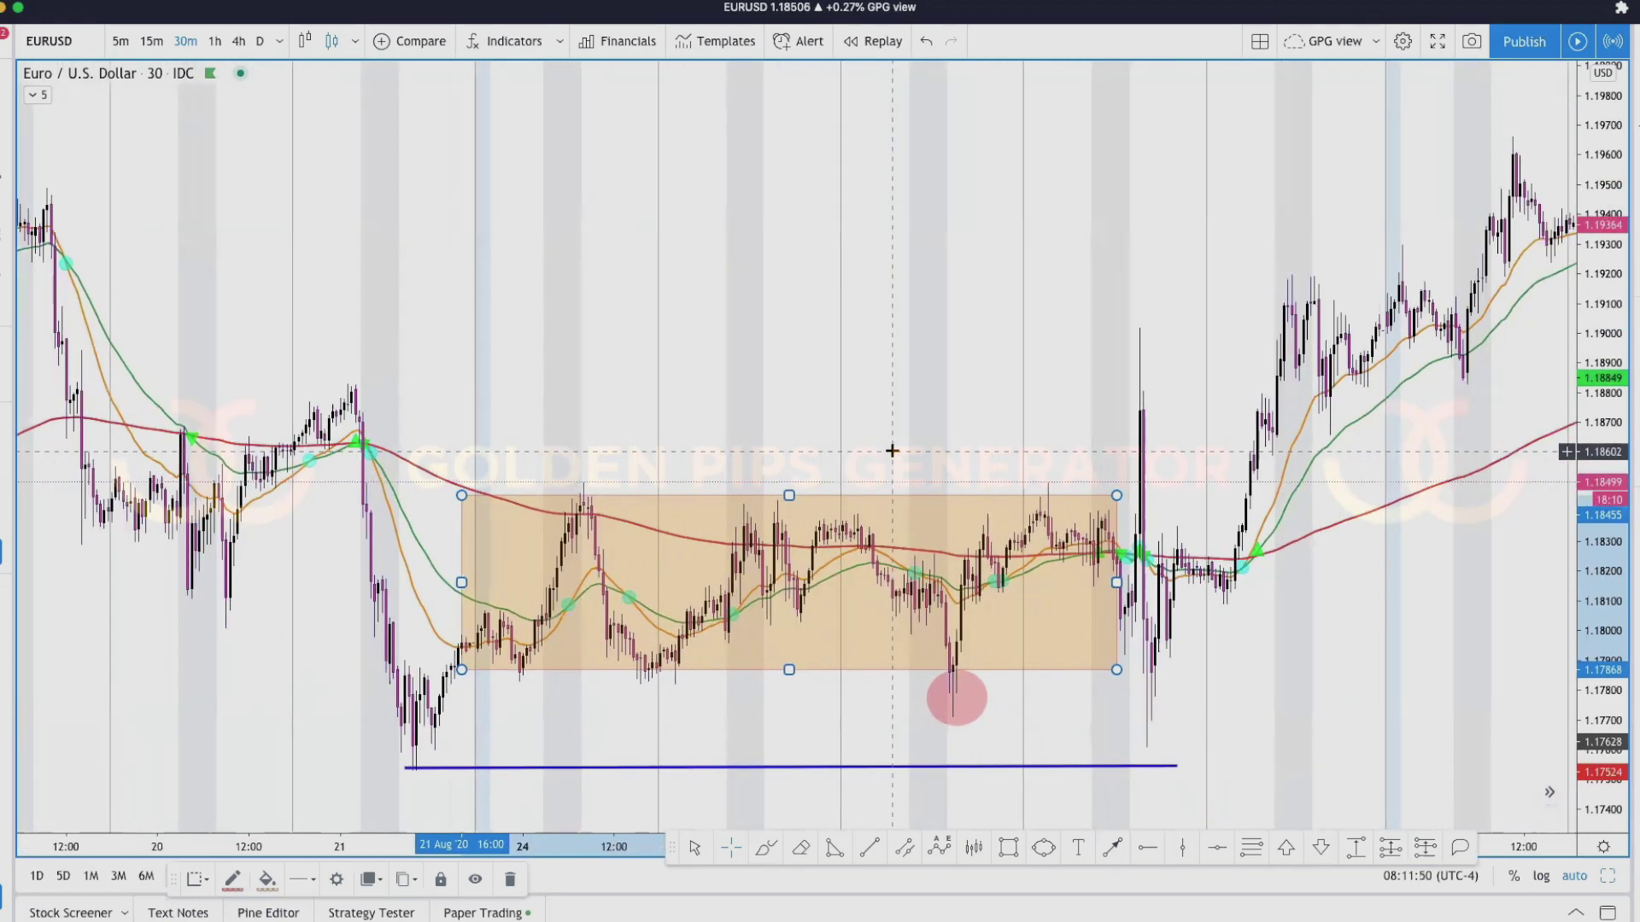
scroll(891, 450, right, 4)
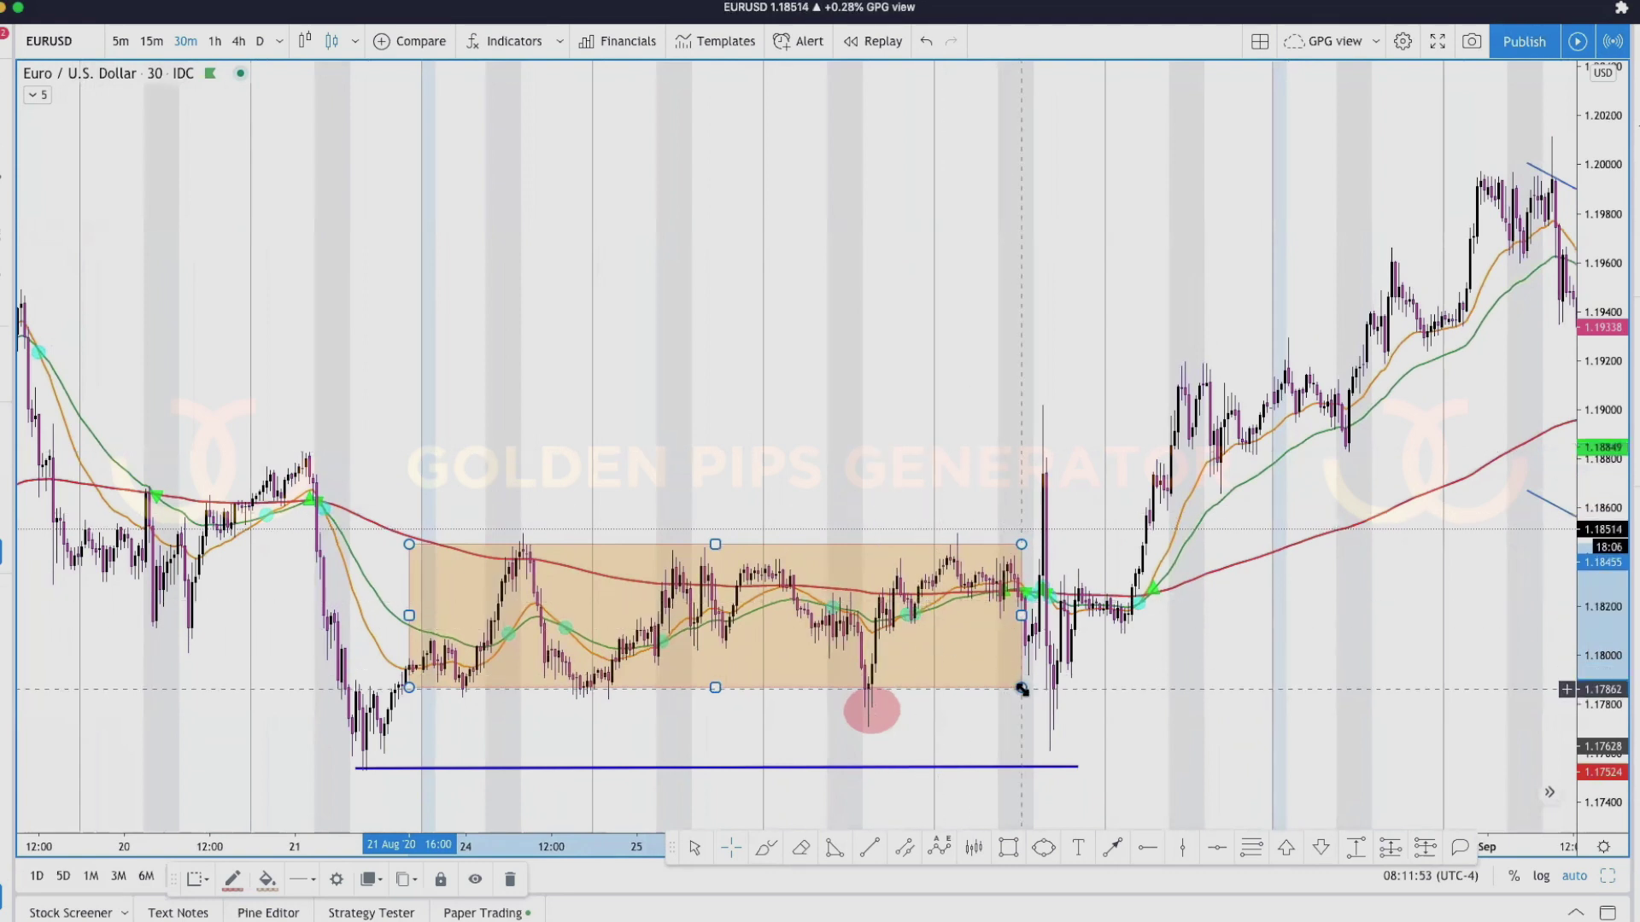
scroll(1022, 688, right, 2)
drag(1021, 689, 1033, 681)
scroll(1031, 685, left, 1)
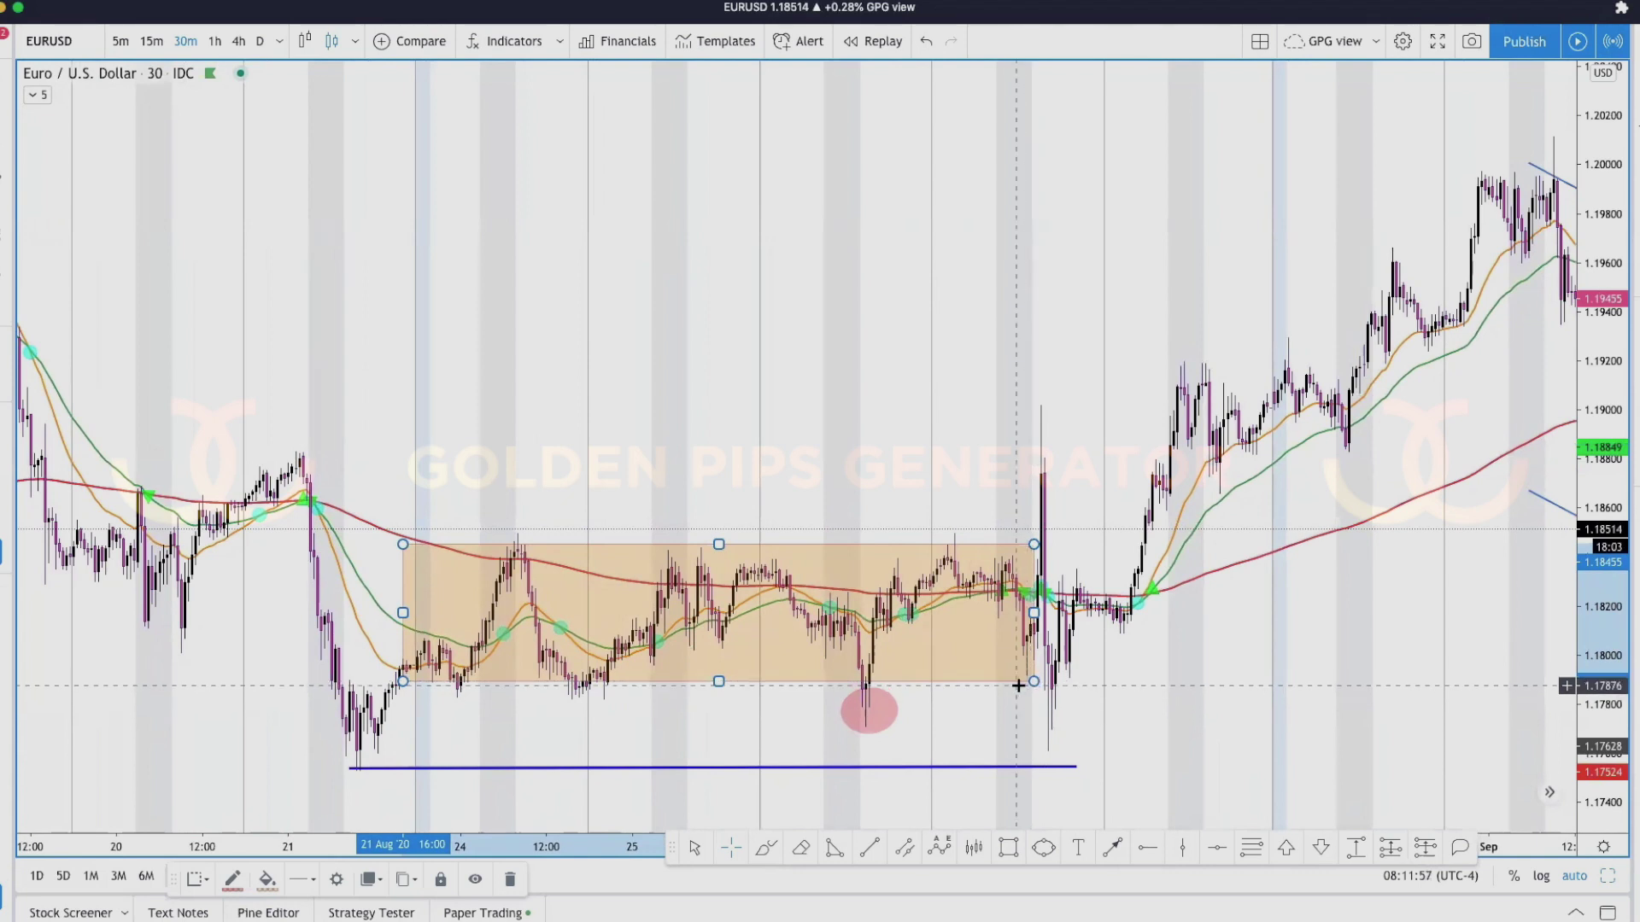
drag(1033, 681, 1031, 691)
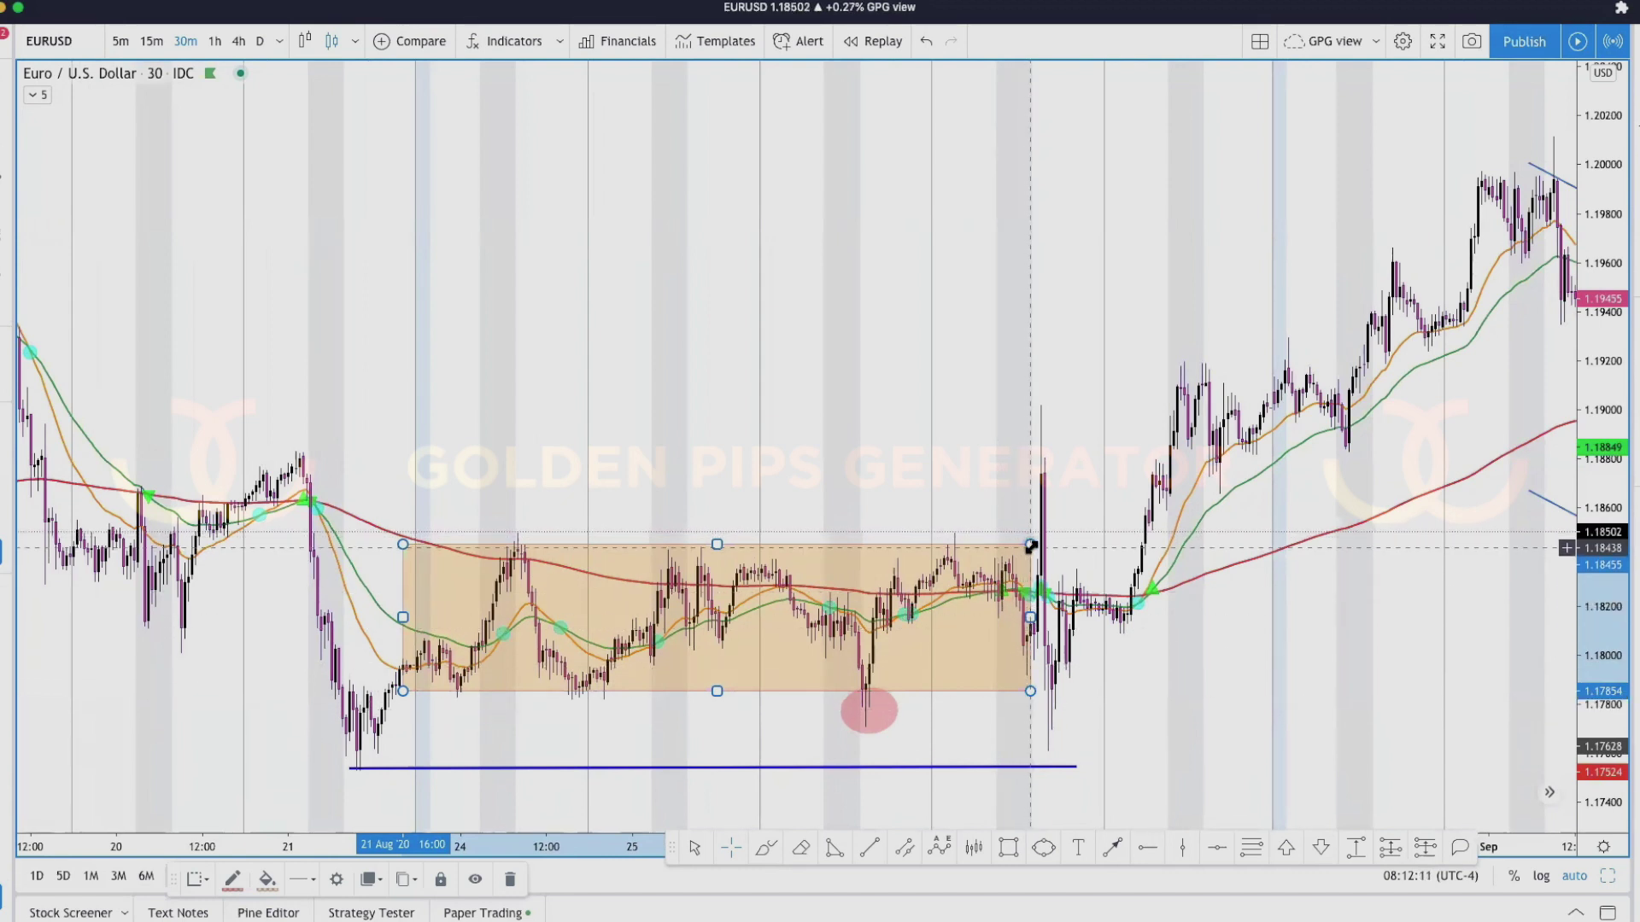
- Reshape the consolidation rectangle to span about 1.1844 to 1.1791, ending at the 27 August spike
drag(1030, 545, 1029, 547)
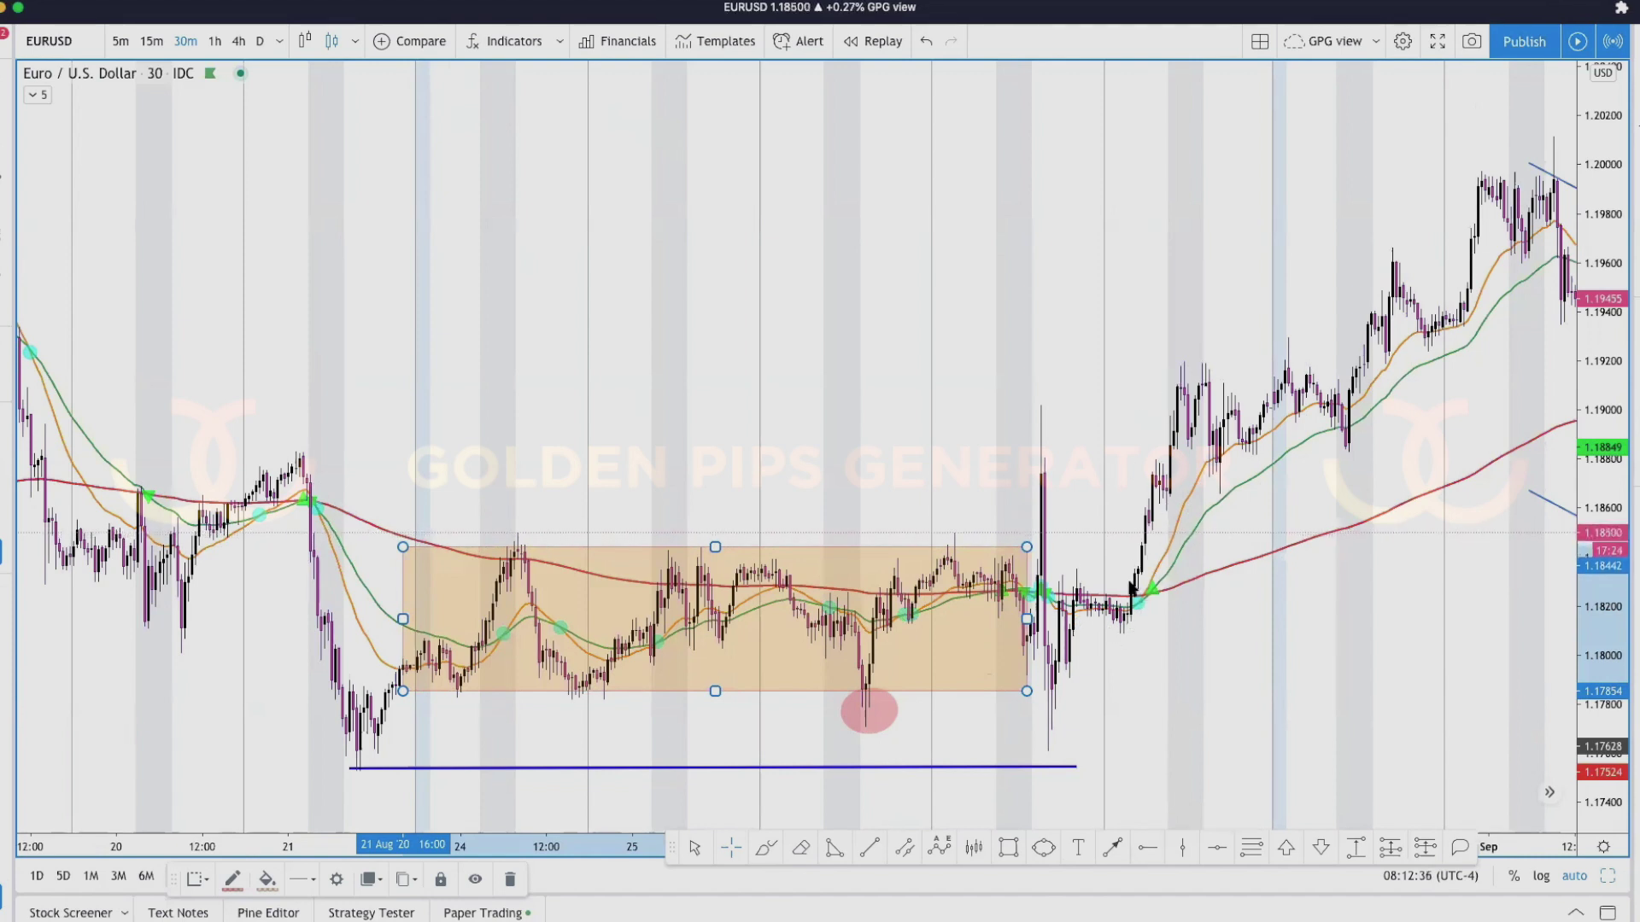
drag(1024, 546, 1260, 548)
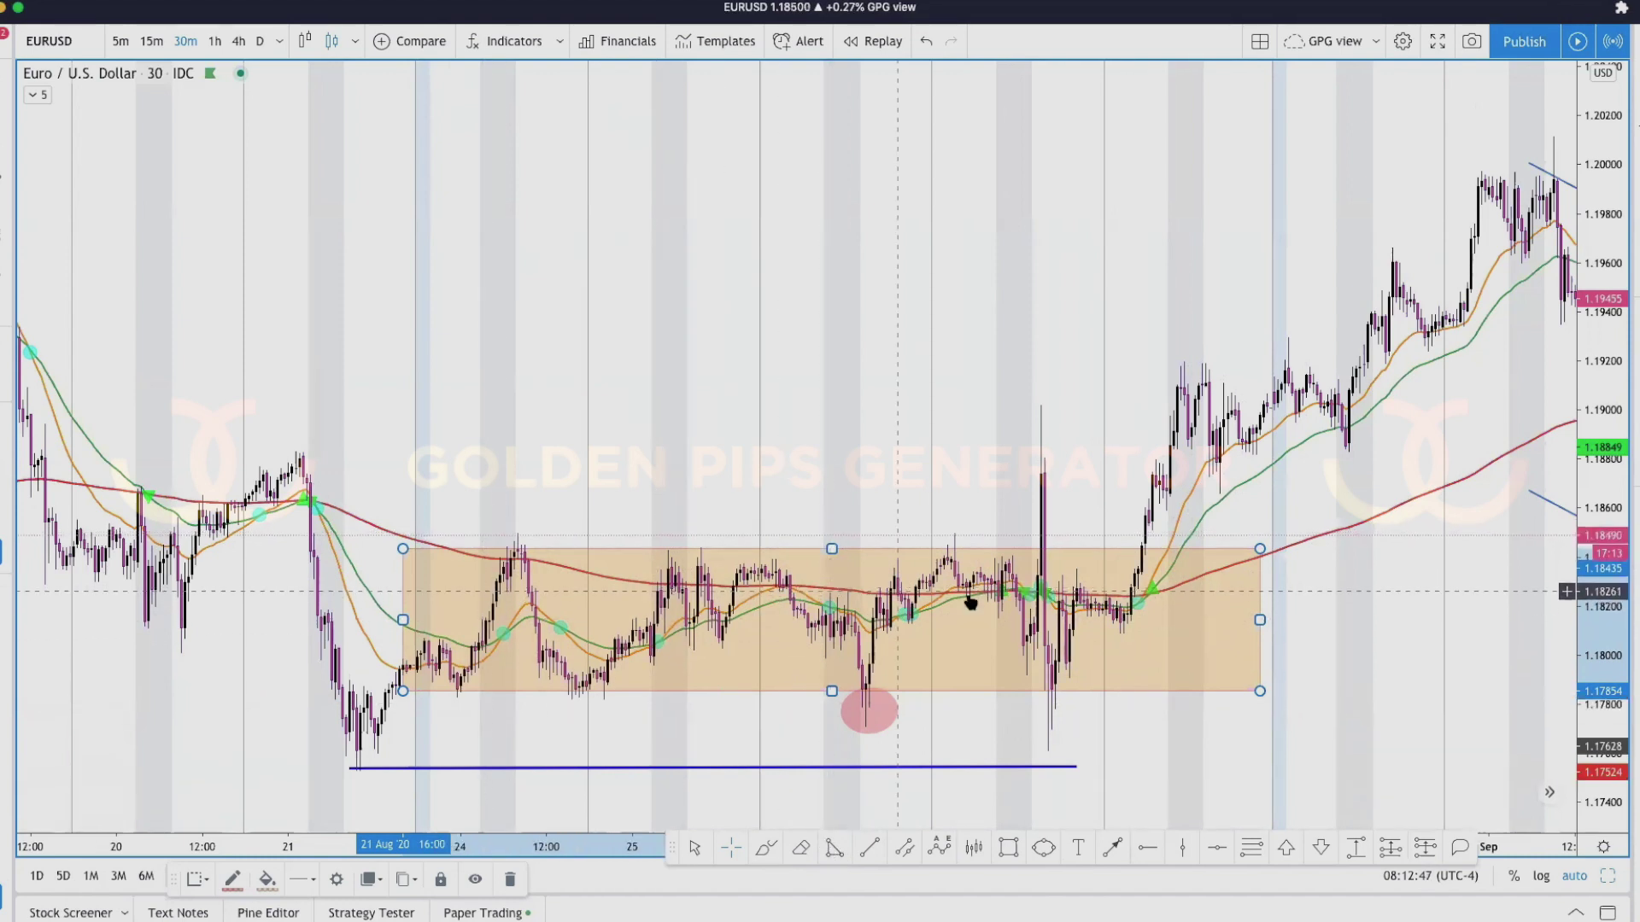
drag(1258, 691, 1040, 677)
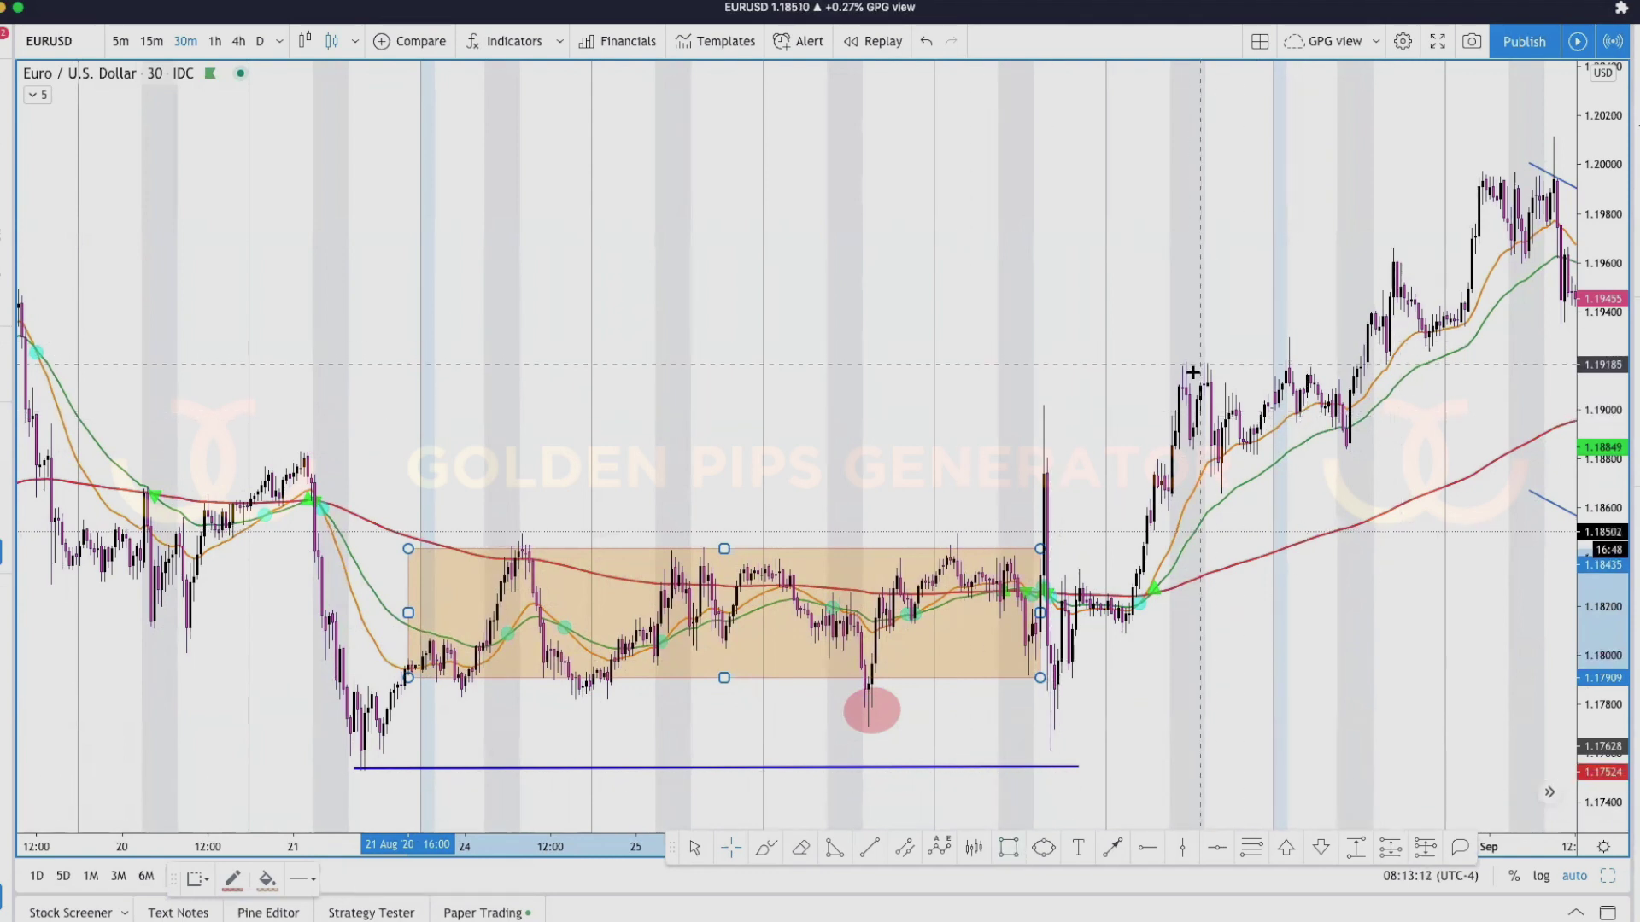
- Draw a thin resistance rectangle across the 28 to 31 August highs, between about 1.1919 and 1.1912
drag(1172, 383, 1339, 367)
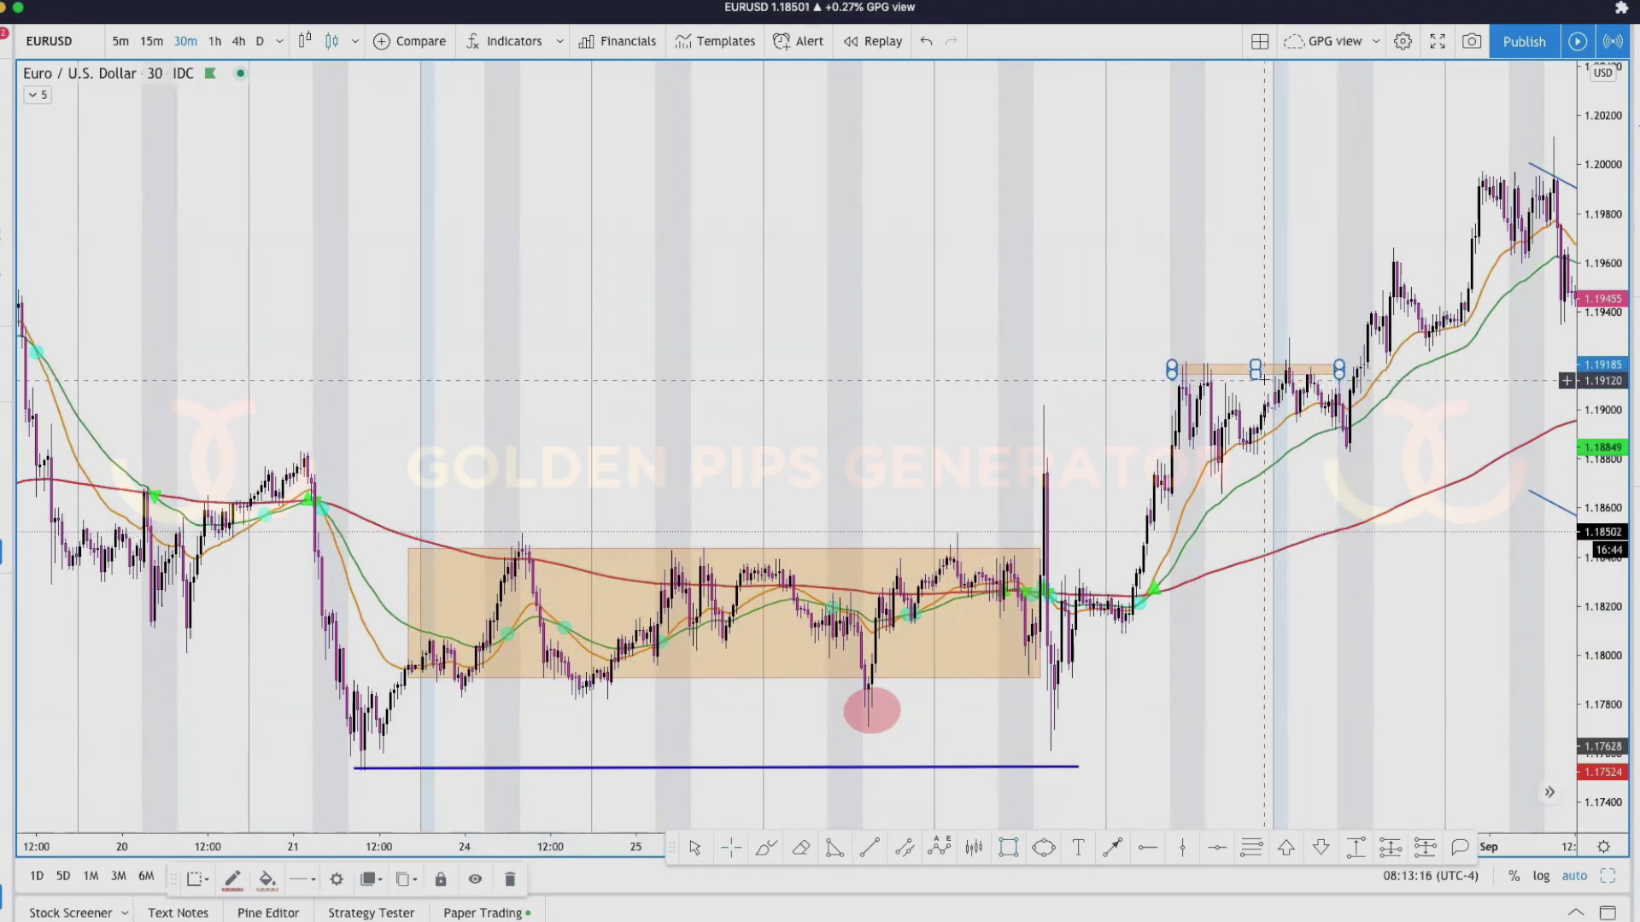
drag(1171, 376, 1238, 372)
scroll(1136, 379, down, 2)
scroll(1238, 374, up, 5)
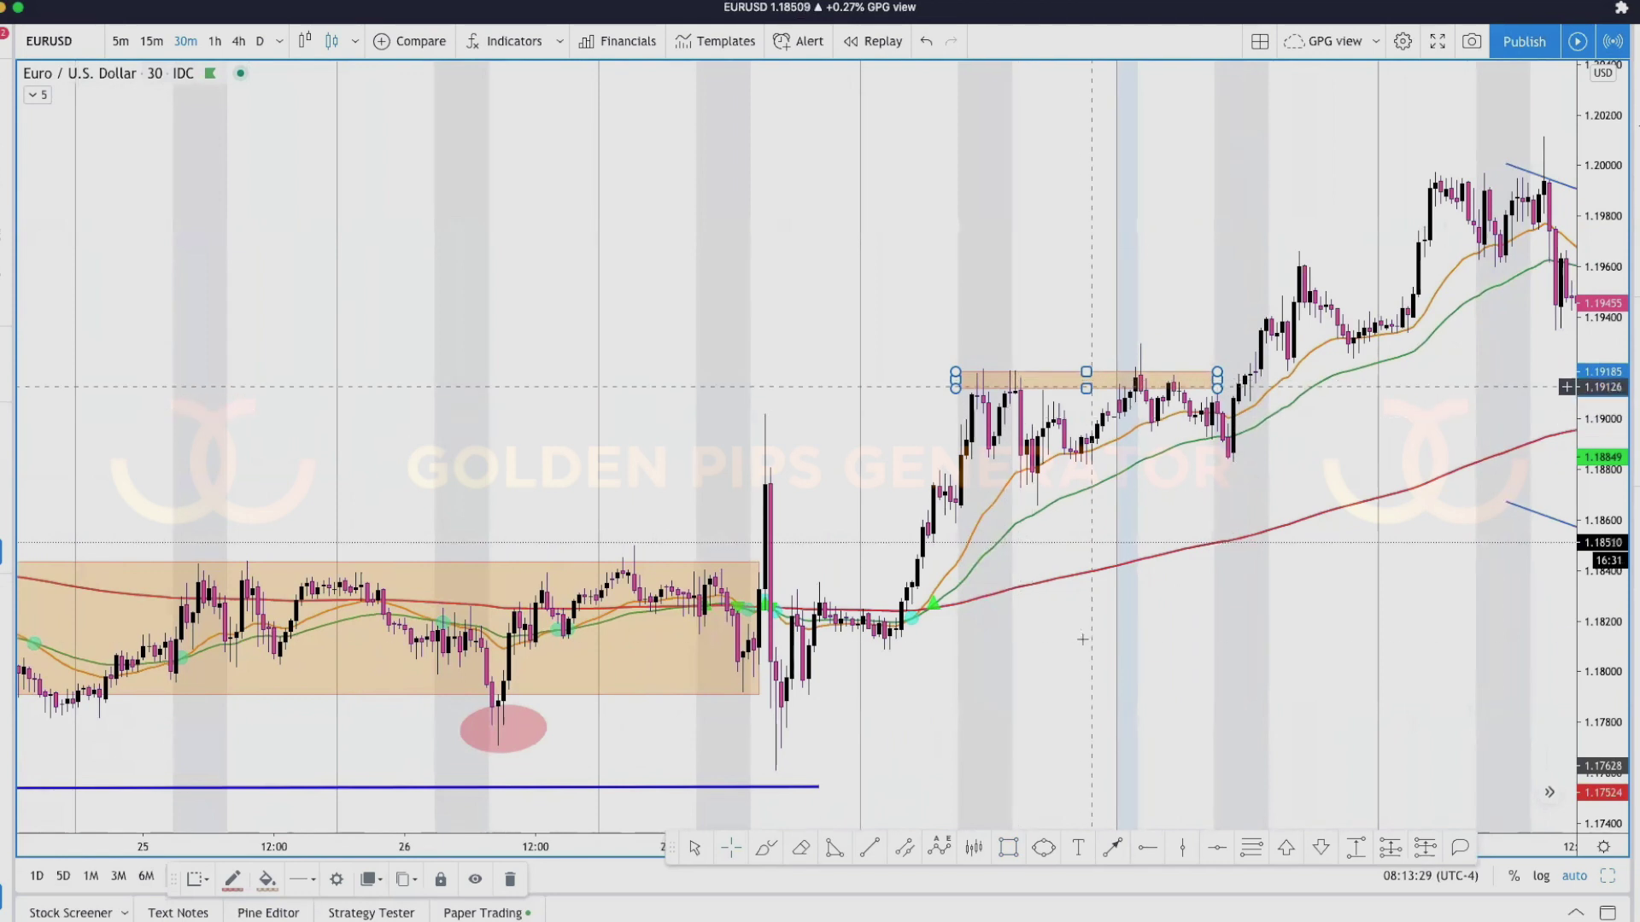
- Mark the four highs at the thin resistance rectangle with red down arrows and nudge the rectangle up to about 1.1919–1.1913
click(1323, 850)
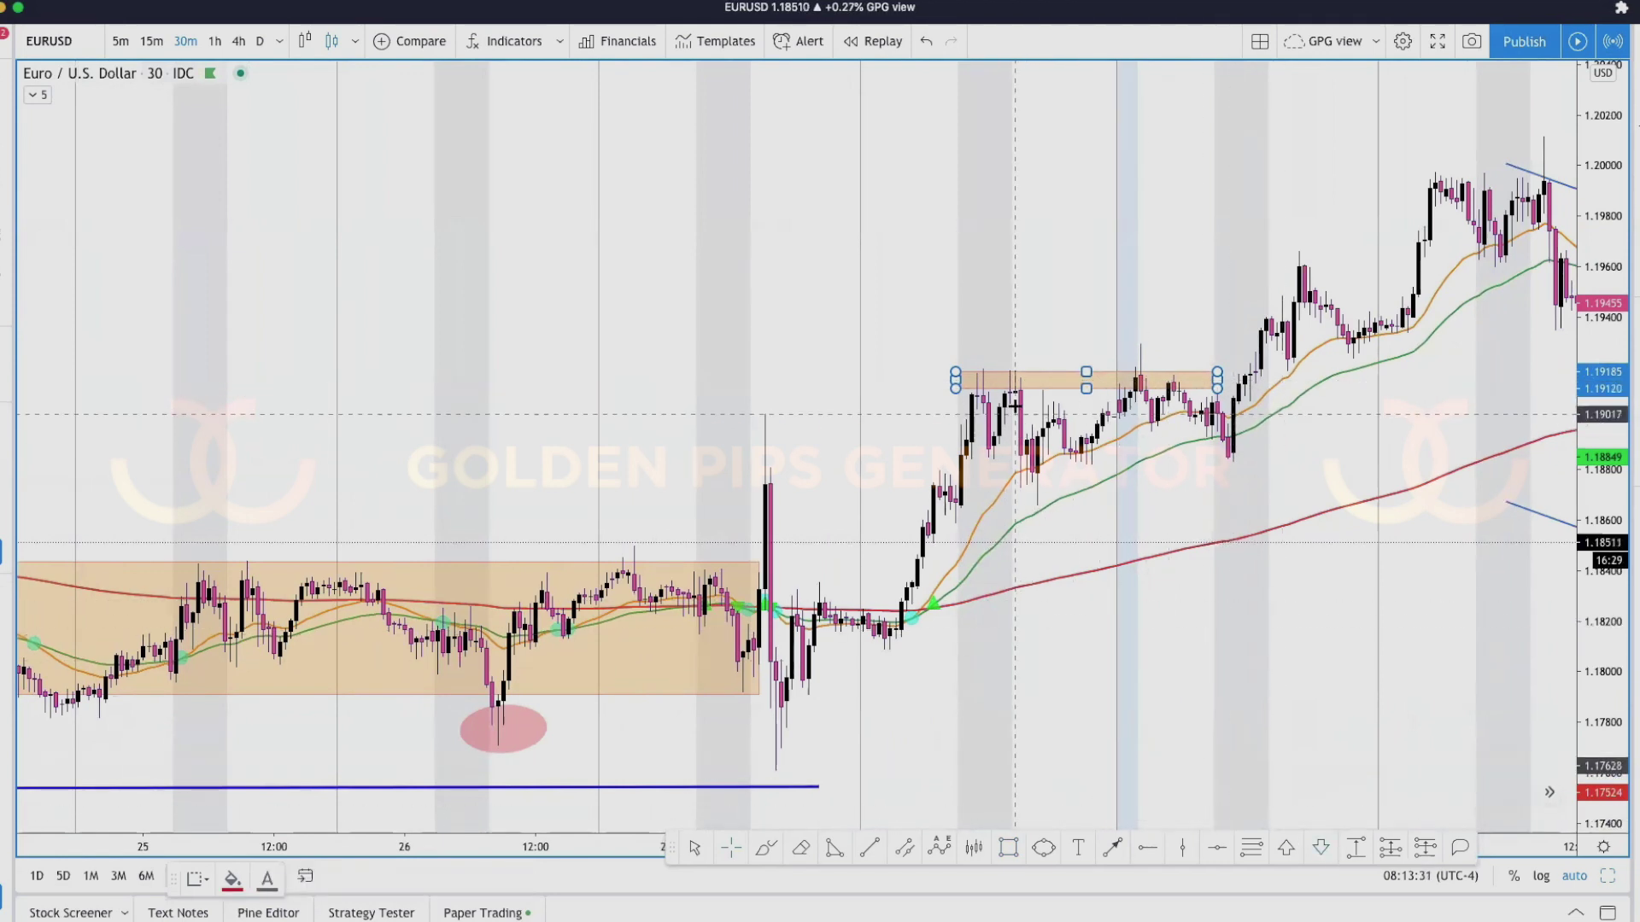
click(983, 356)
click(1015, 356)
click(1143, 333)
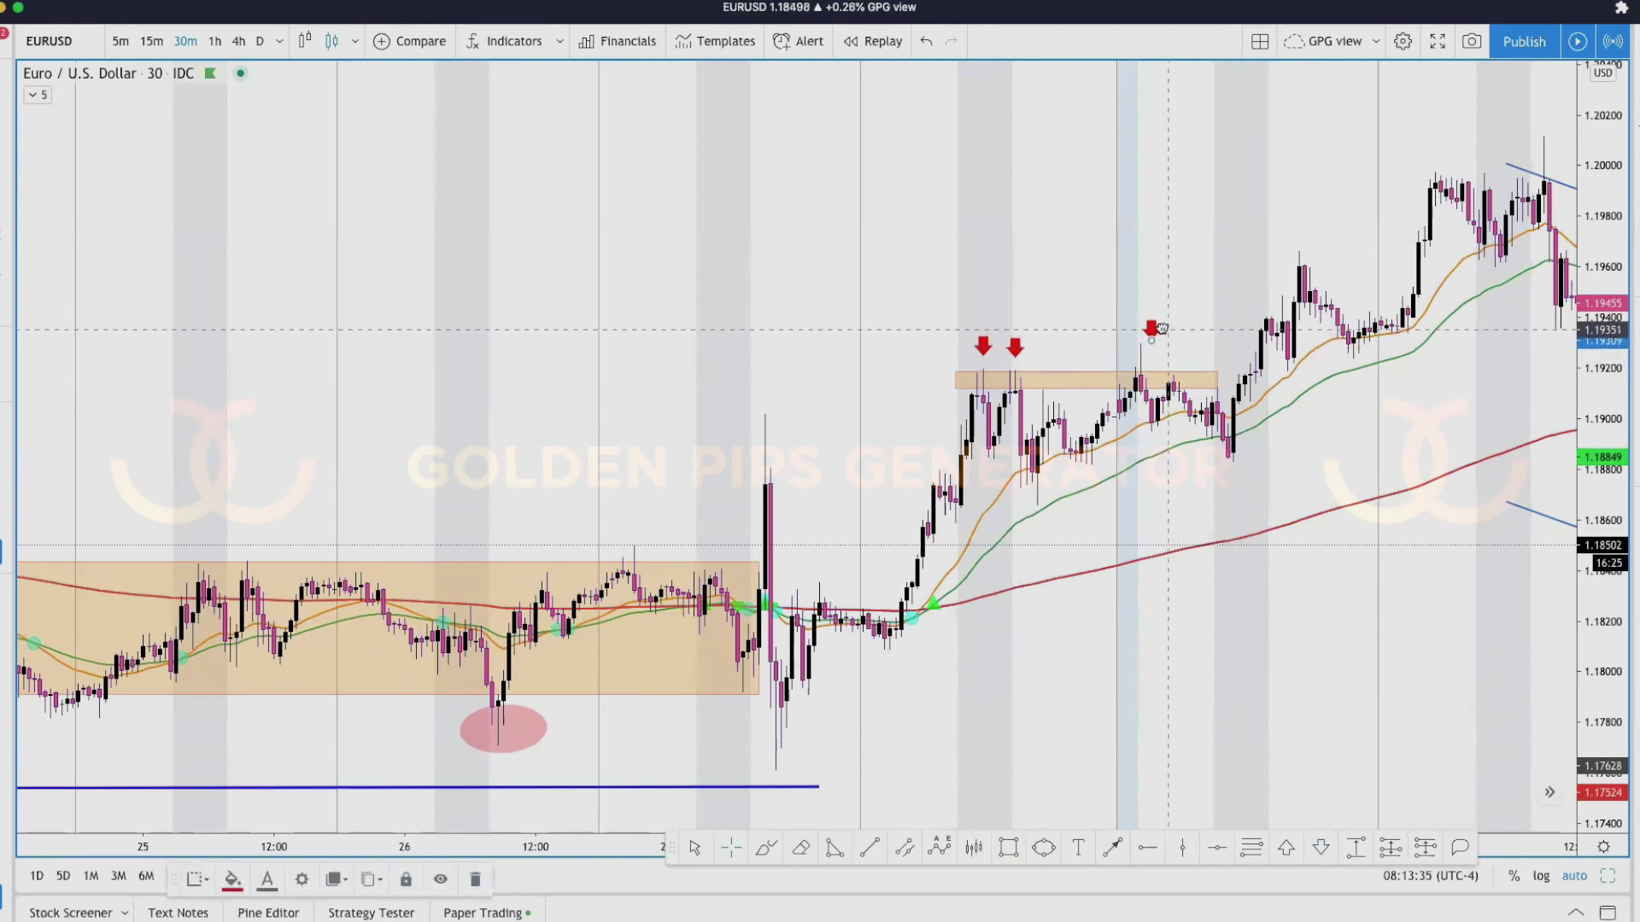
click(1157, 363)
drag(1157, 364, 1174, 369)
click(1143, 527)
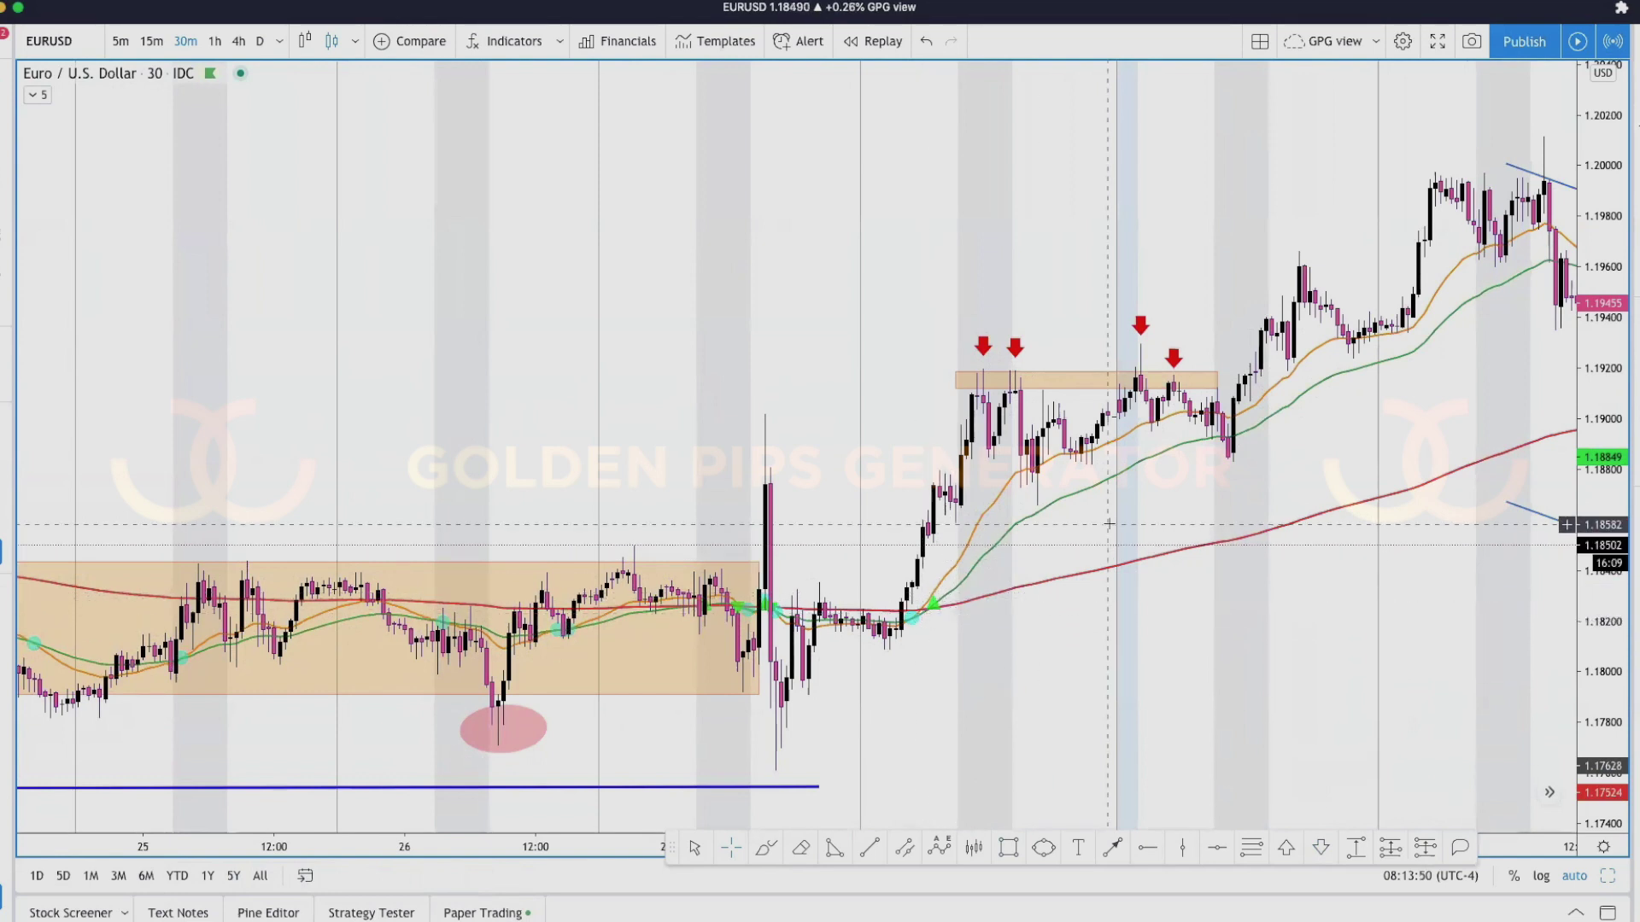
click(1096, 381)
drag(1071, 385, 1054, 412)
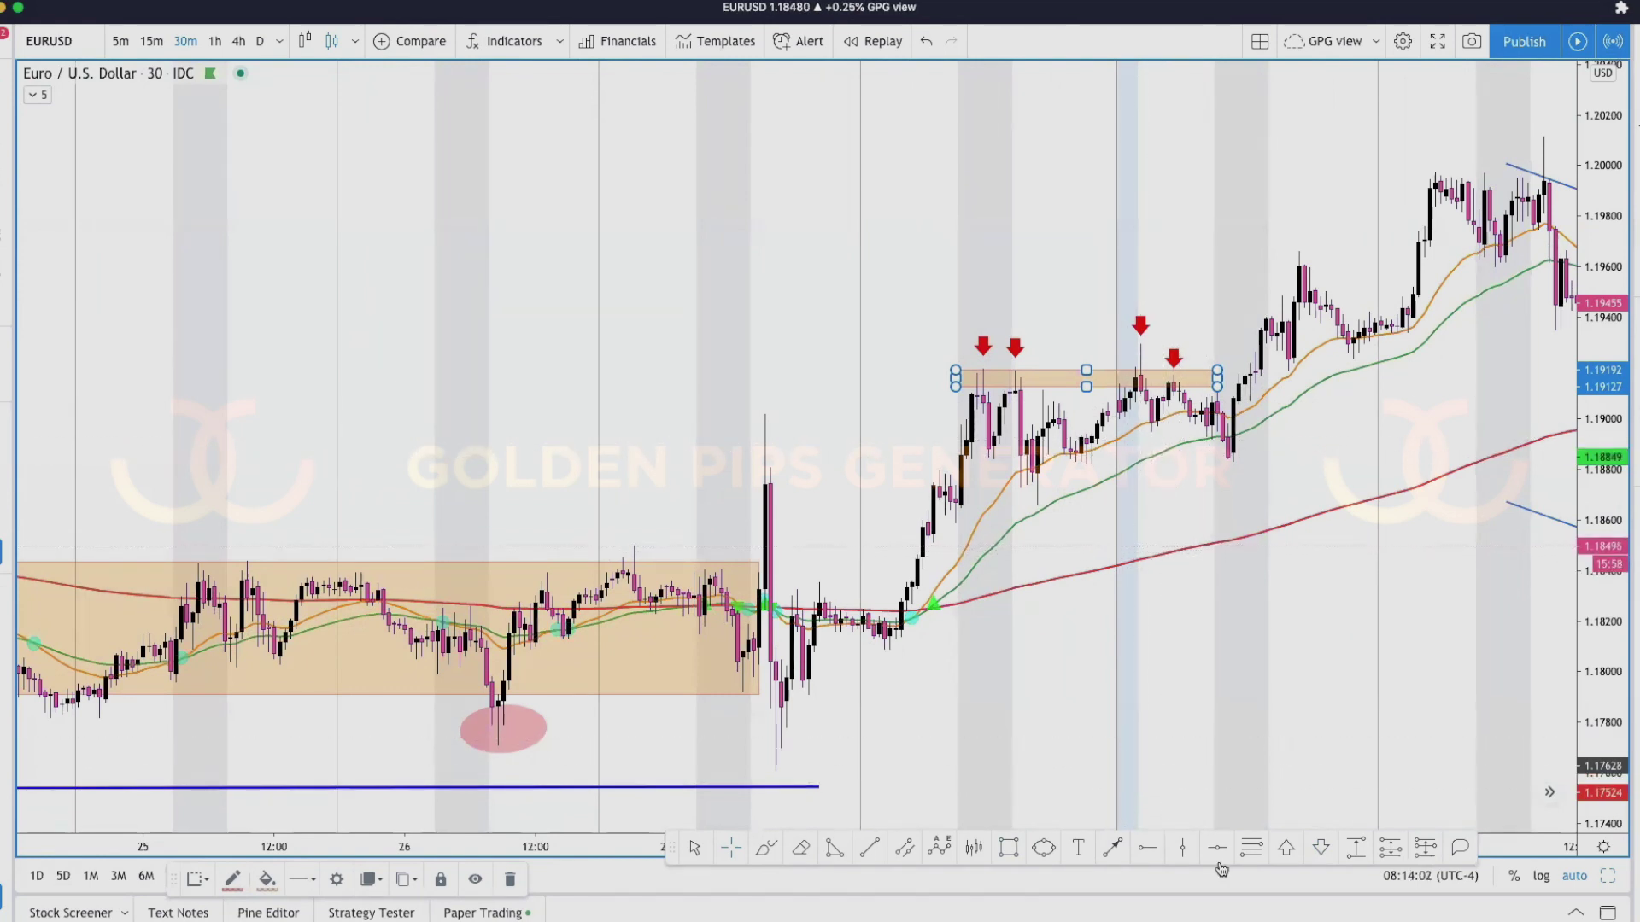
- Create a bars pattern of the drop from 20 Aug 18:00 to 21 Aug 16:00 and set it to Mirrored
scroll(1032, 718, down, 3)
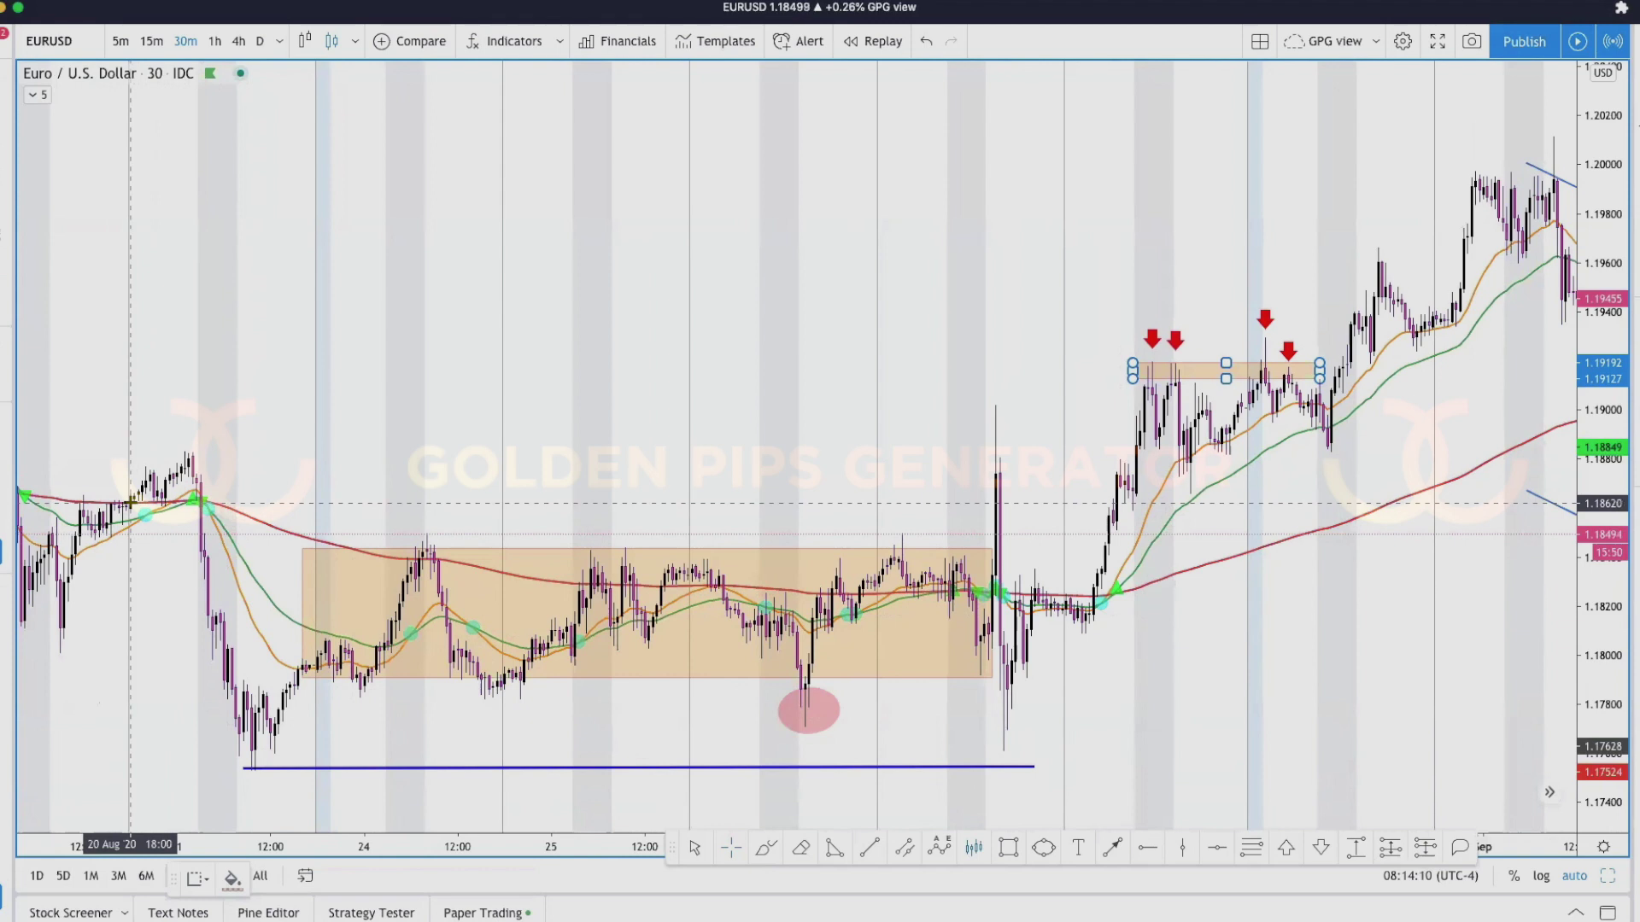
click(129, 463)
click(302, 636)
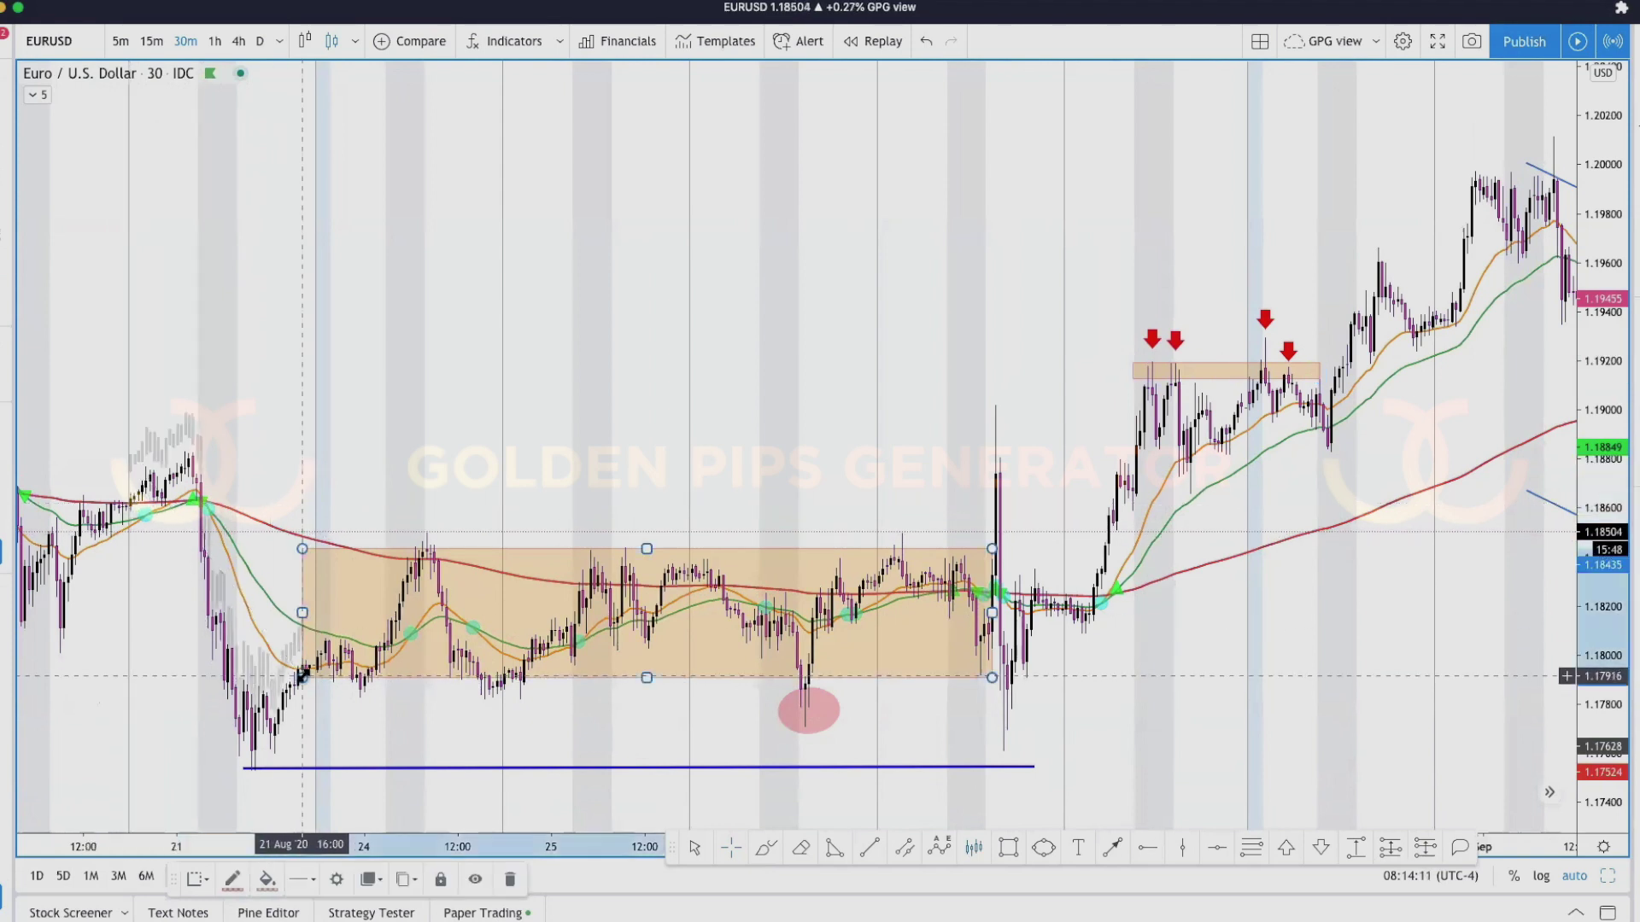
double_click(182, 447)
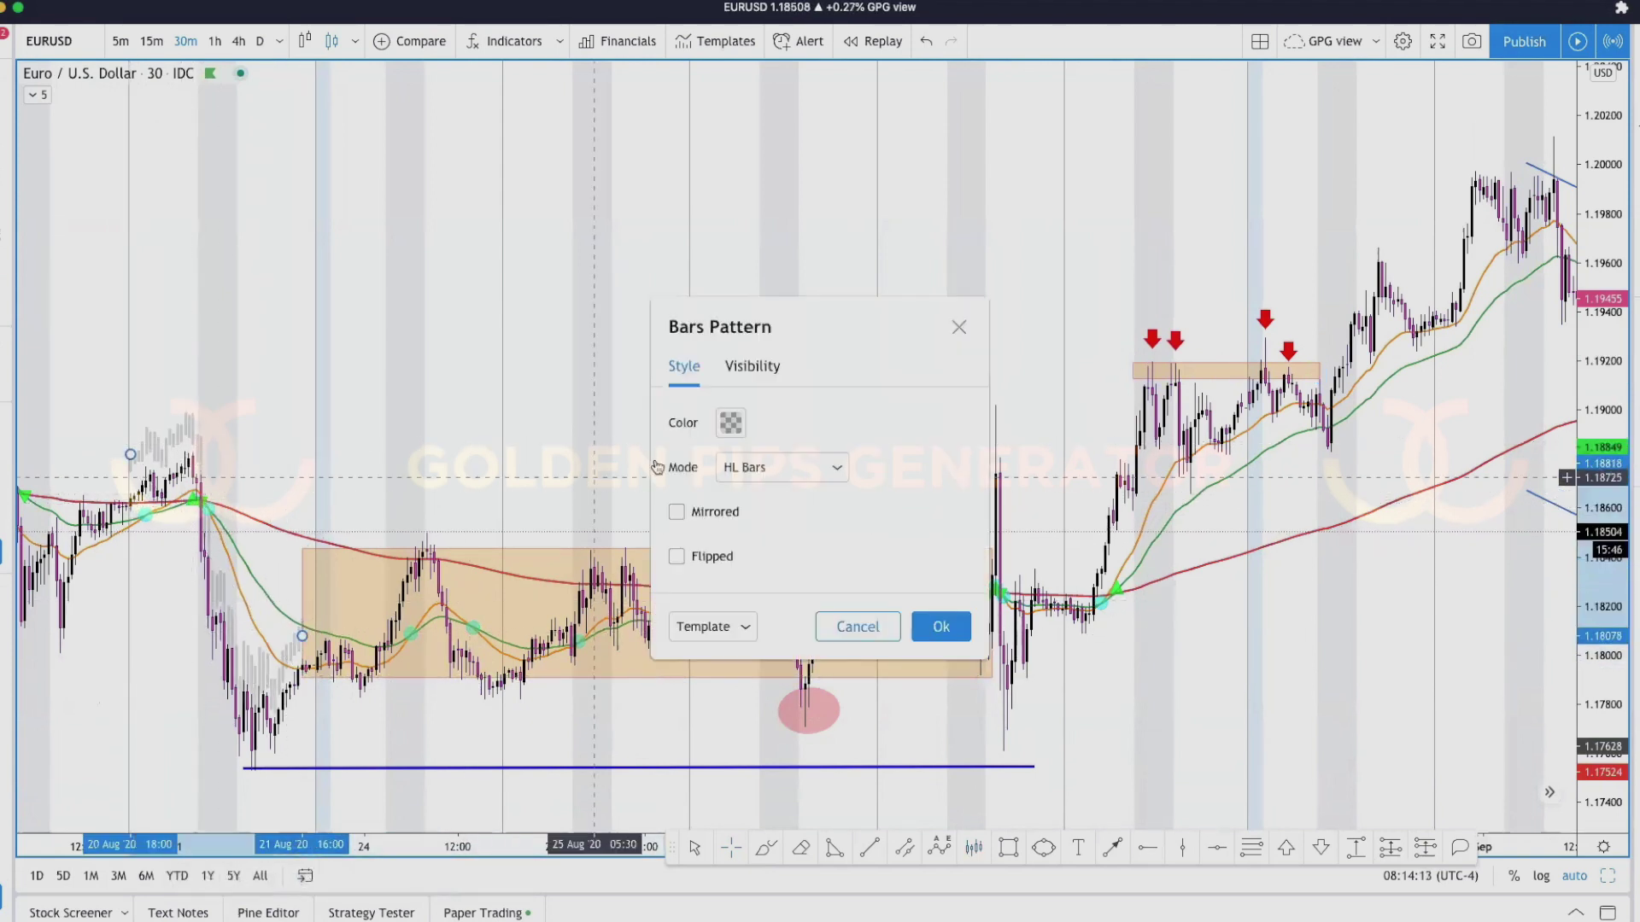
click(676, 511)
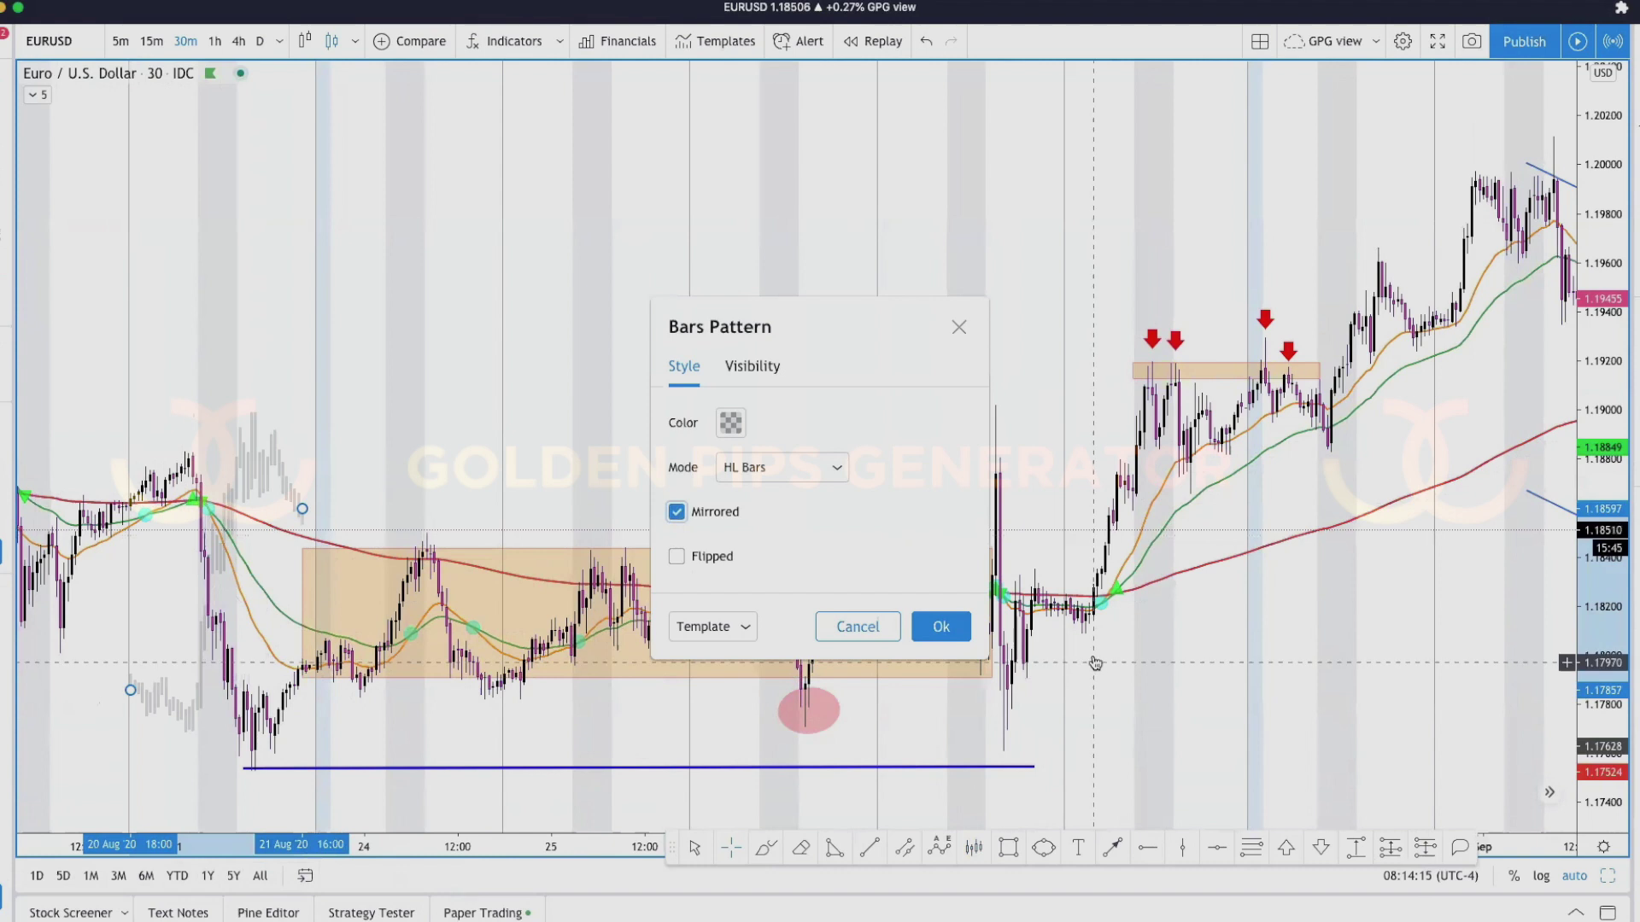
click(940, 626)
- Try the mirrored bars pattern over the 31 August breakout and above the consolidation rectangle
drag(188, 715, 1263, 453)
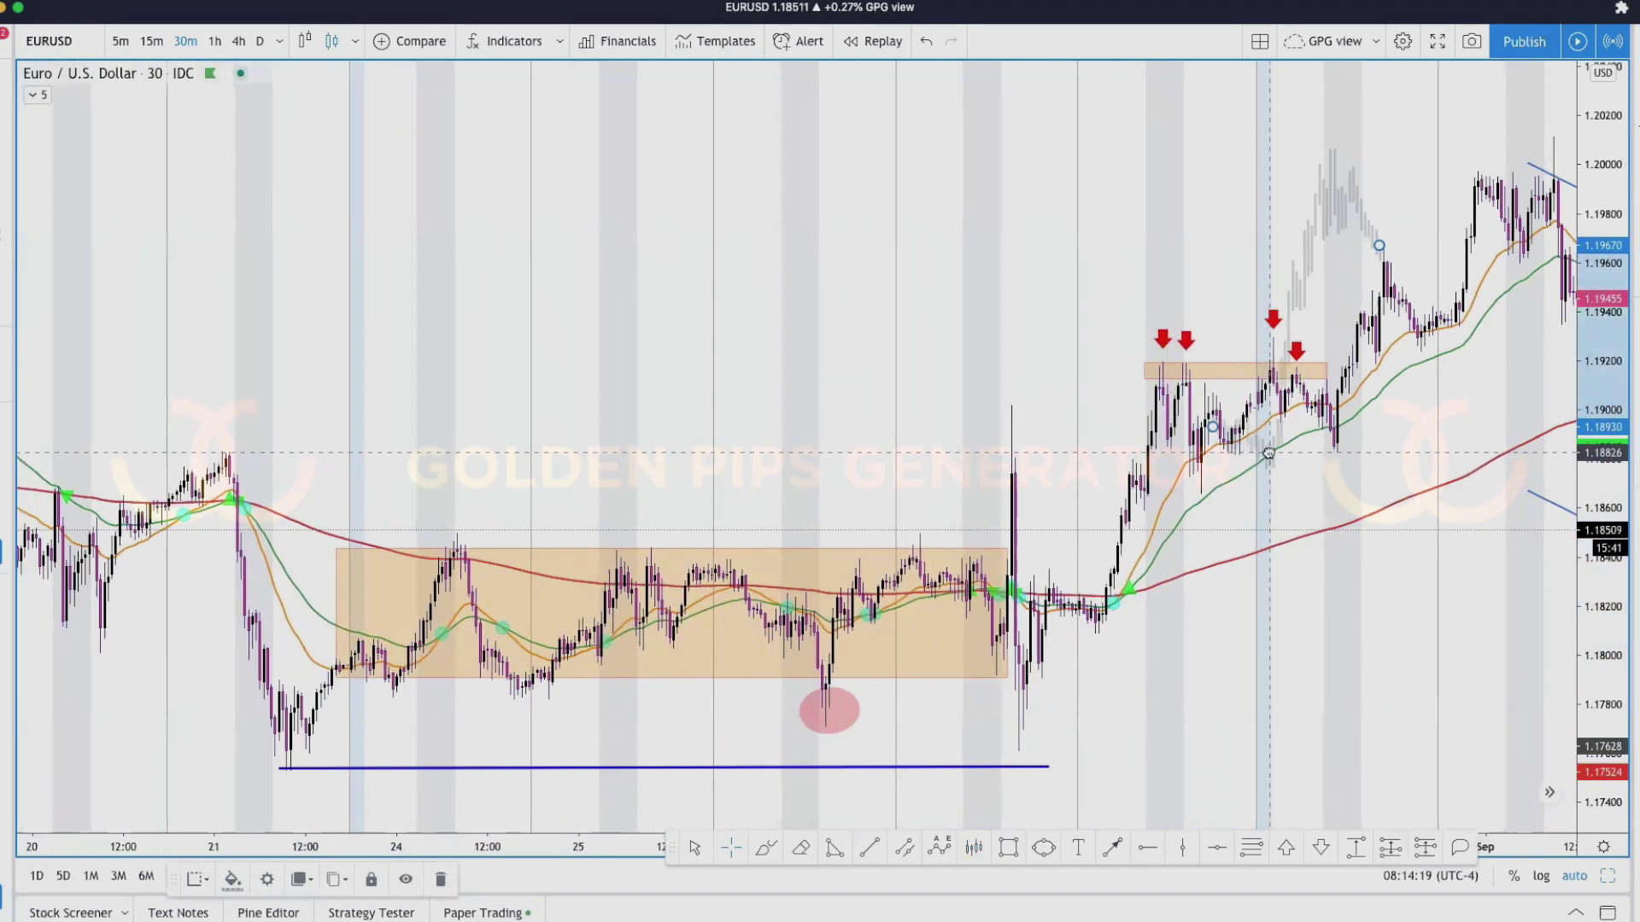
scroll(1334, 483, up, 2)
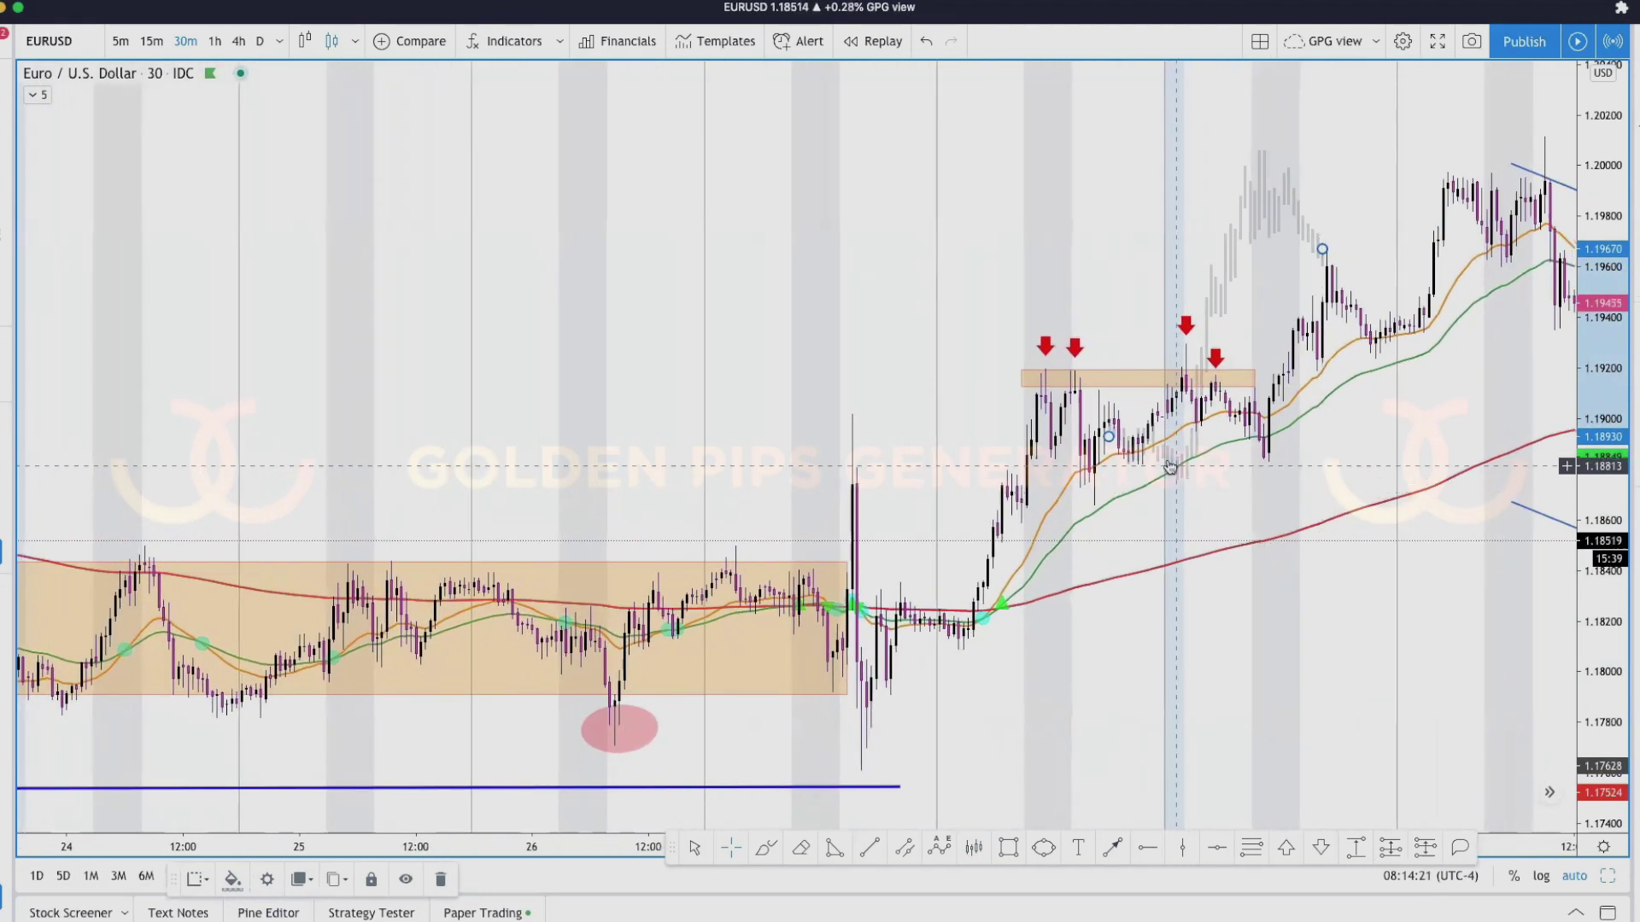
mouse_move(1300, 426)
mouse_down()
mouse_move(1166, 480)
mouse_move(734, 462)
mouse_up()
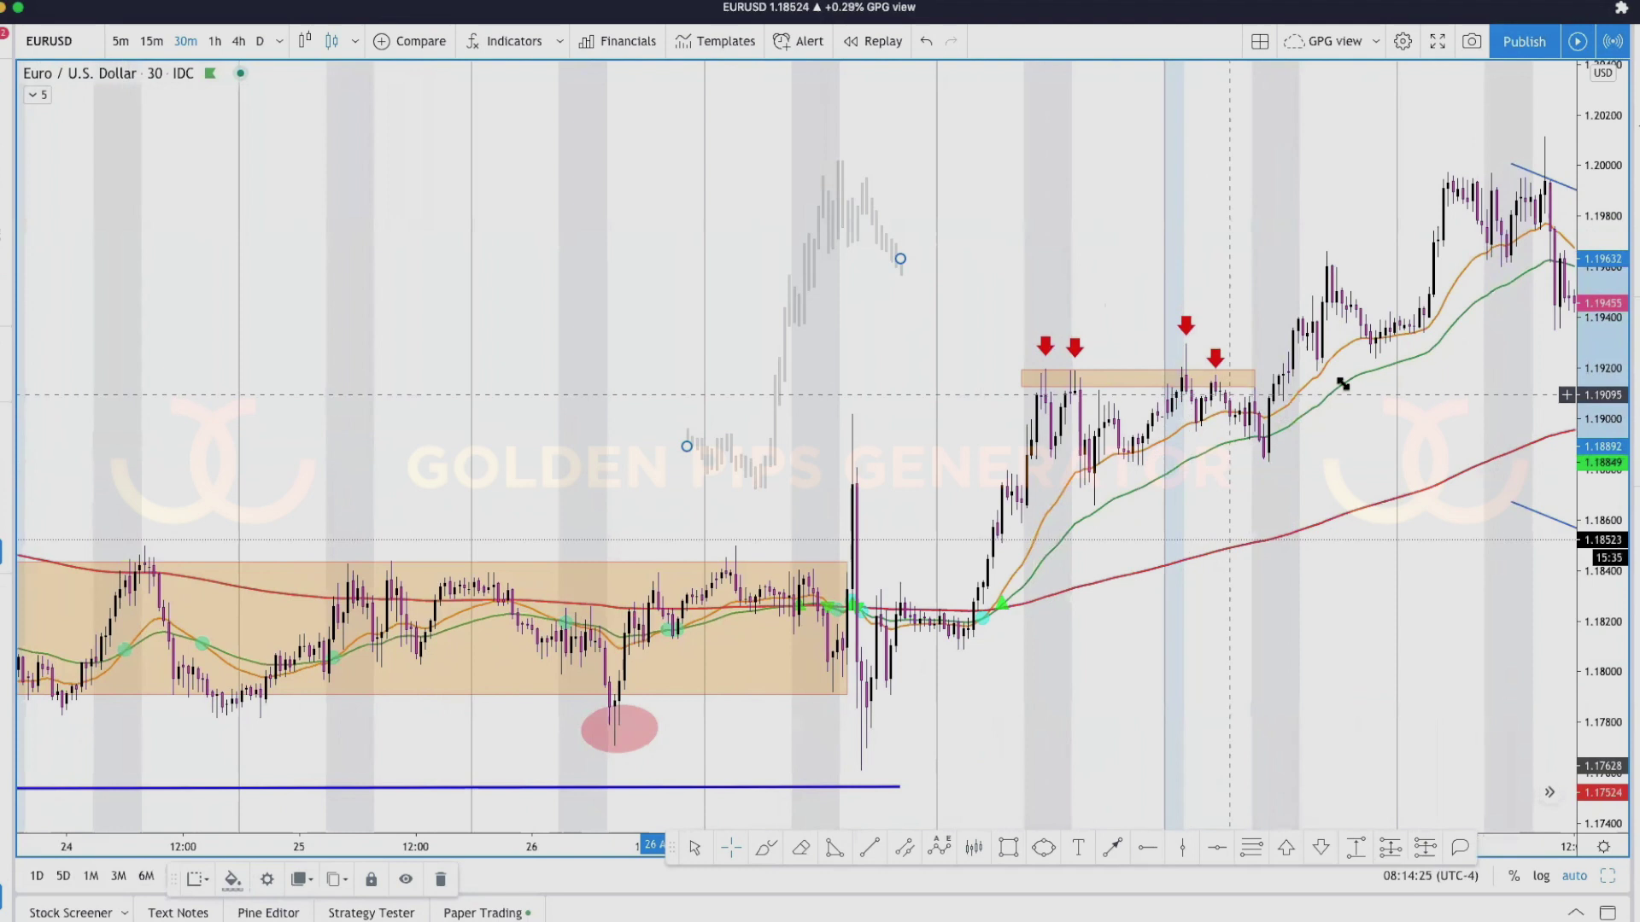
scroll(1152, 498, down, 2)
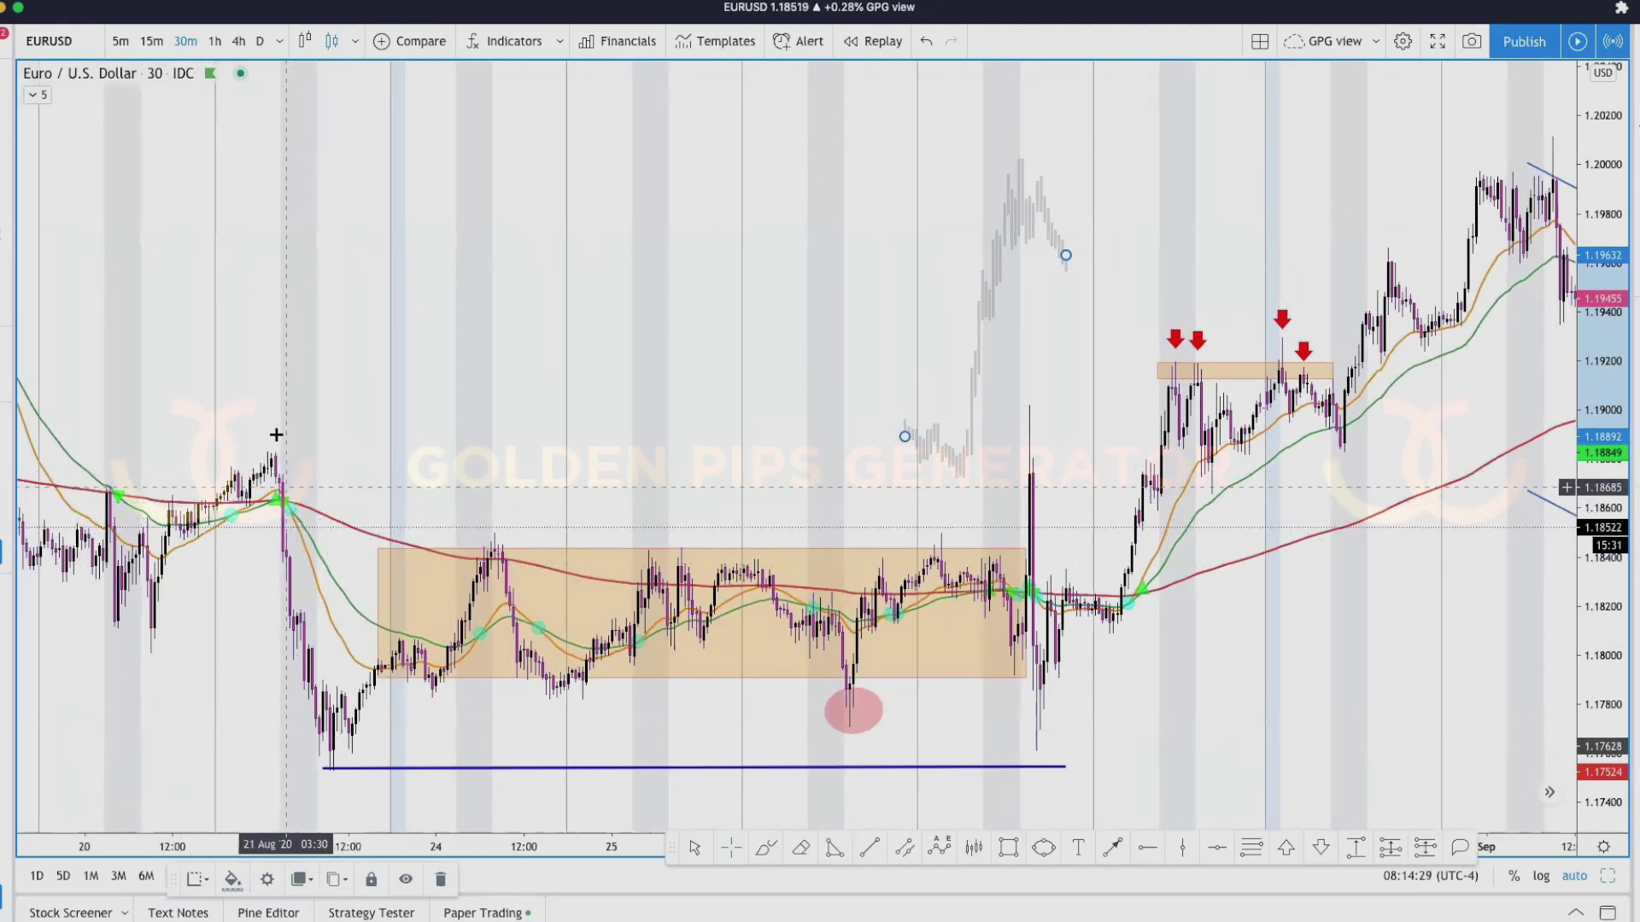
drag(939, 444, 594, 430)
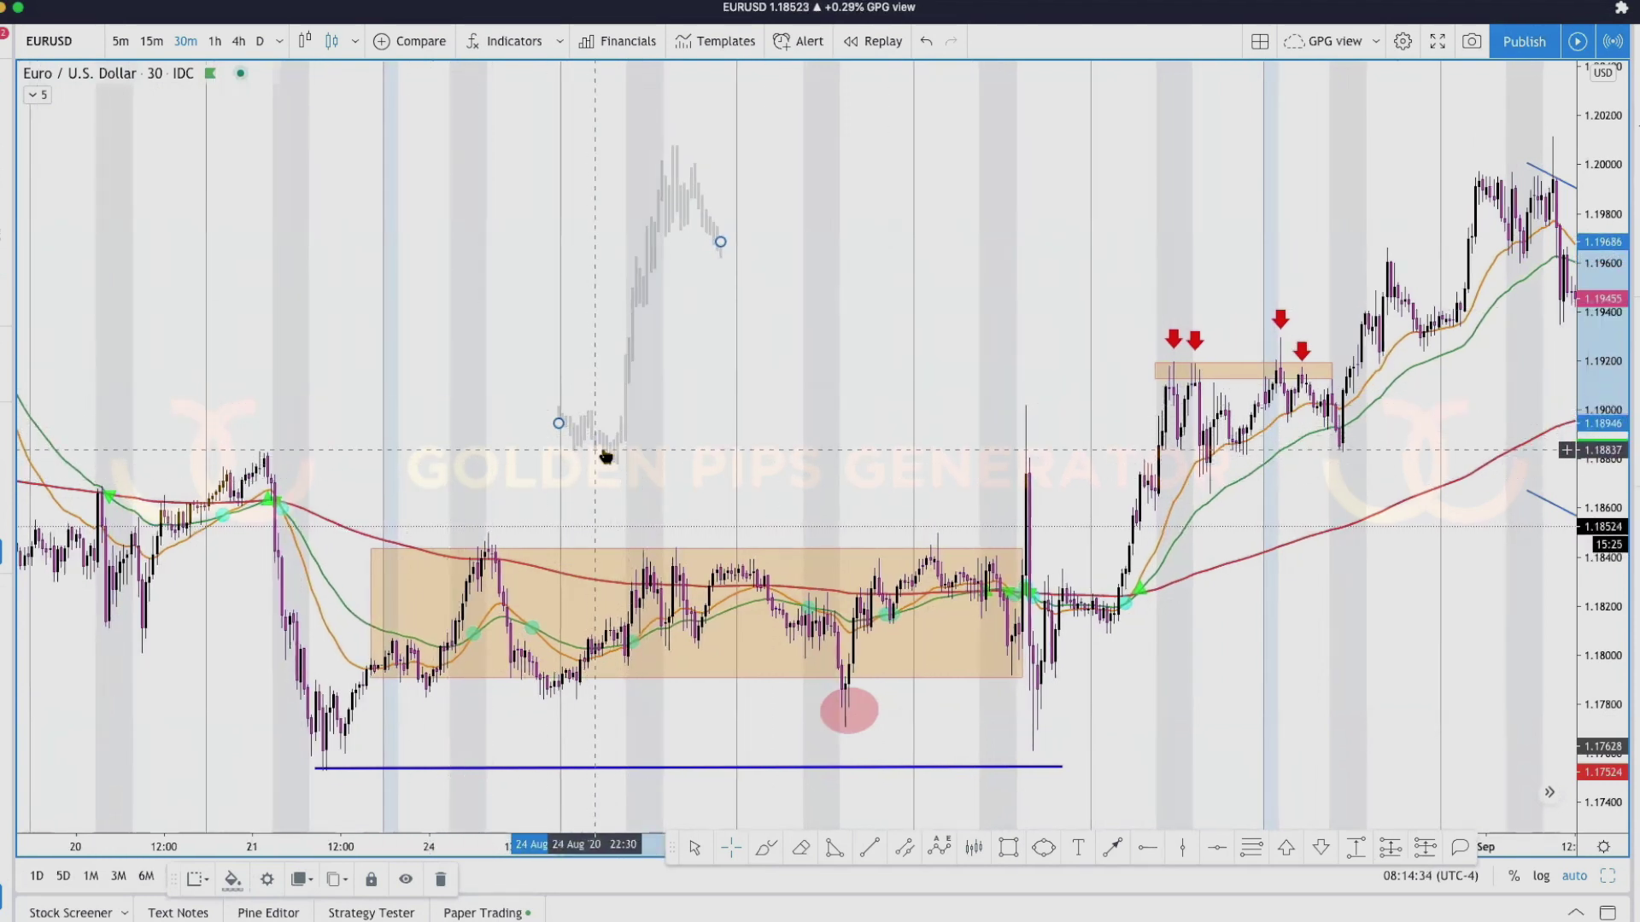
- Place the mirrored bars pattern beside the breakout after the thin rectangle, with its end point at about 1.1978
mouse_move(613, 455)
mouse_down()
mouse_move(820, 282)
mouse_move(1426, 342)
mouse_move(1344, 478)
mouse_up()
scroll(1364, 467, right, 3)
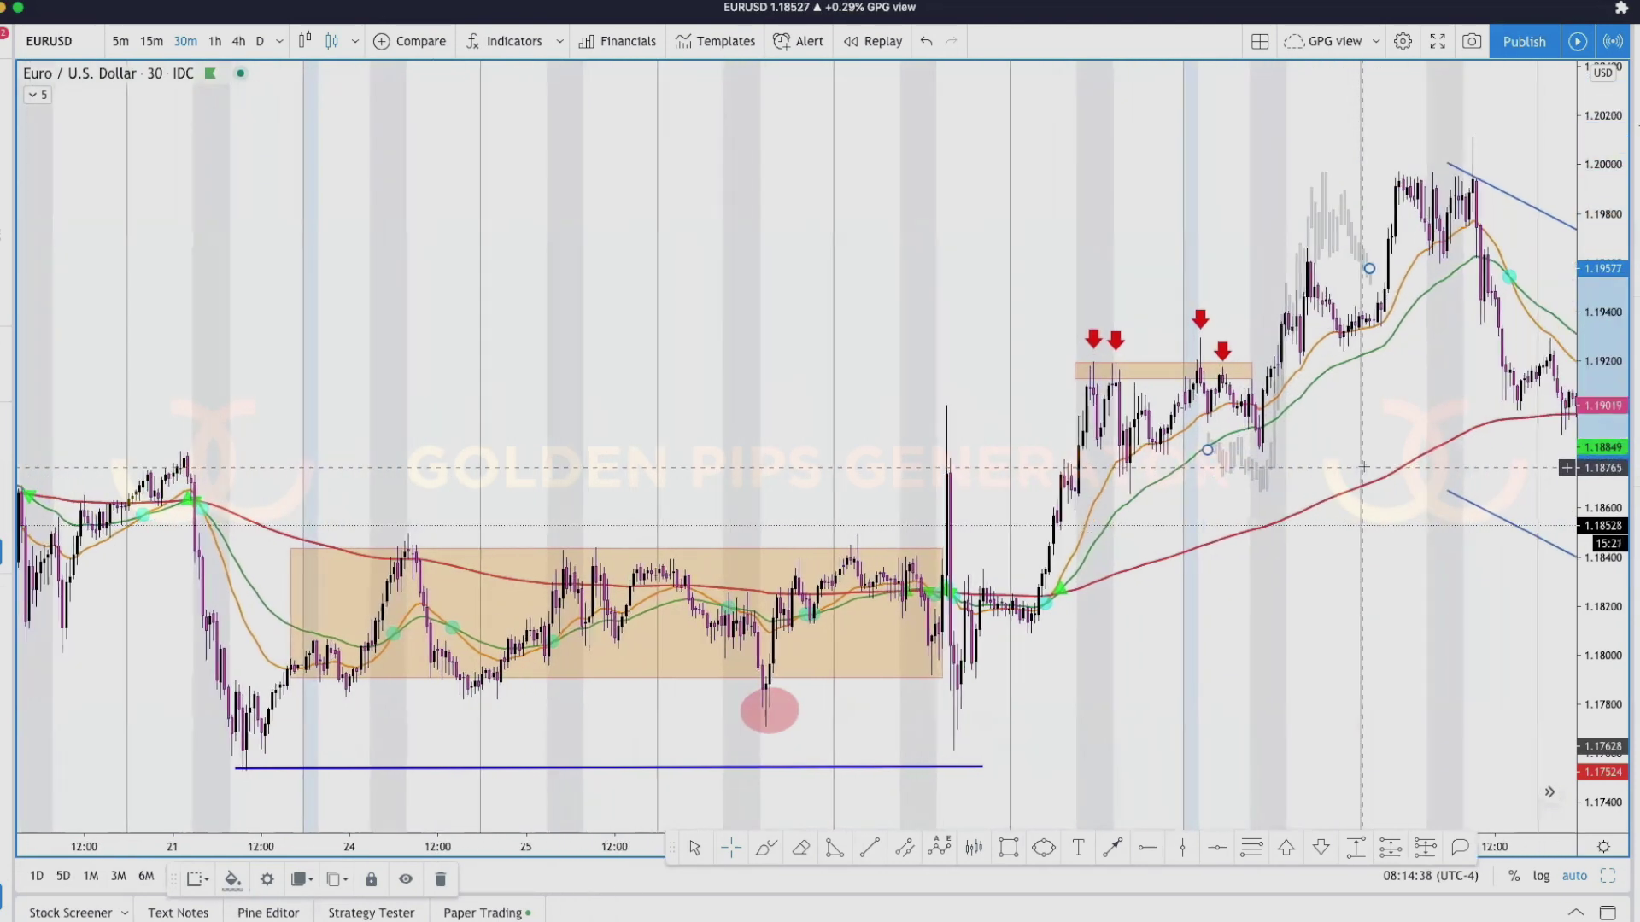
mouse_move(1265, 473)
mouse_down()
mouse_move(1244, 411)
mouse_move(1260, 427)
mouse_up()
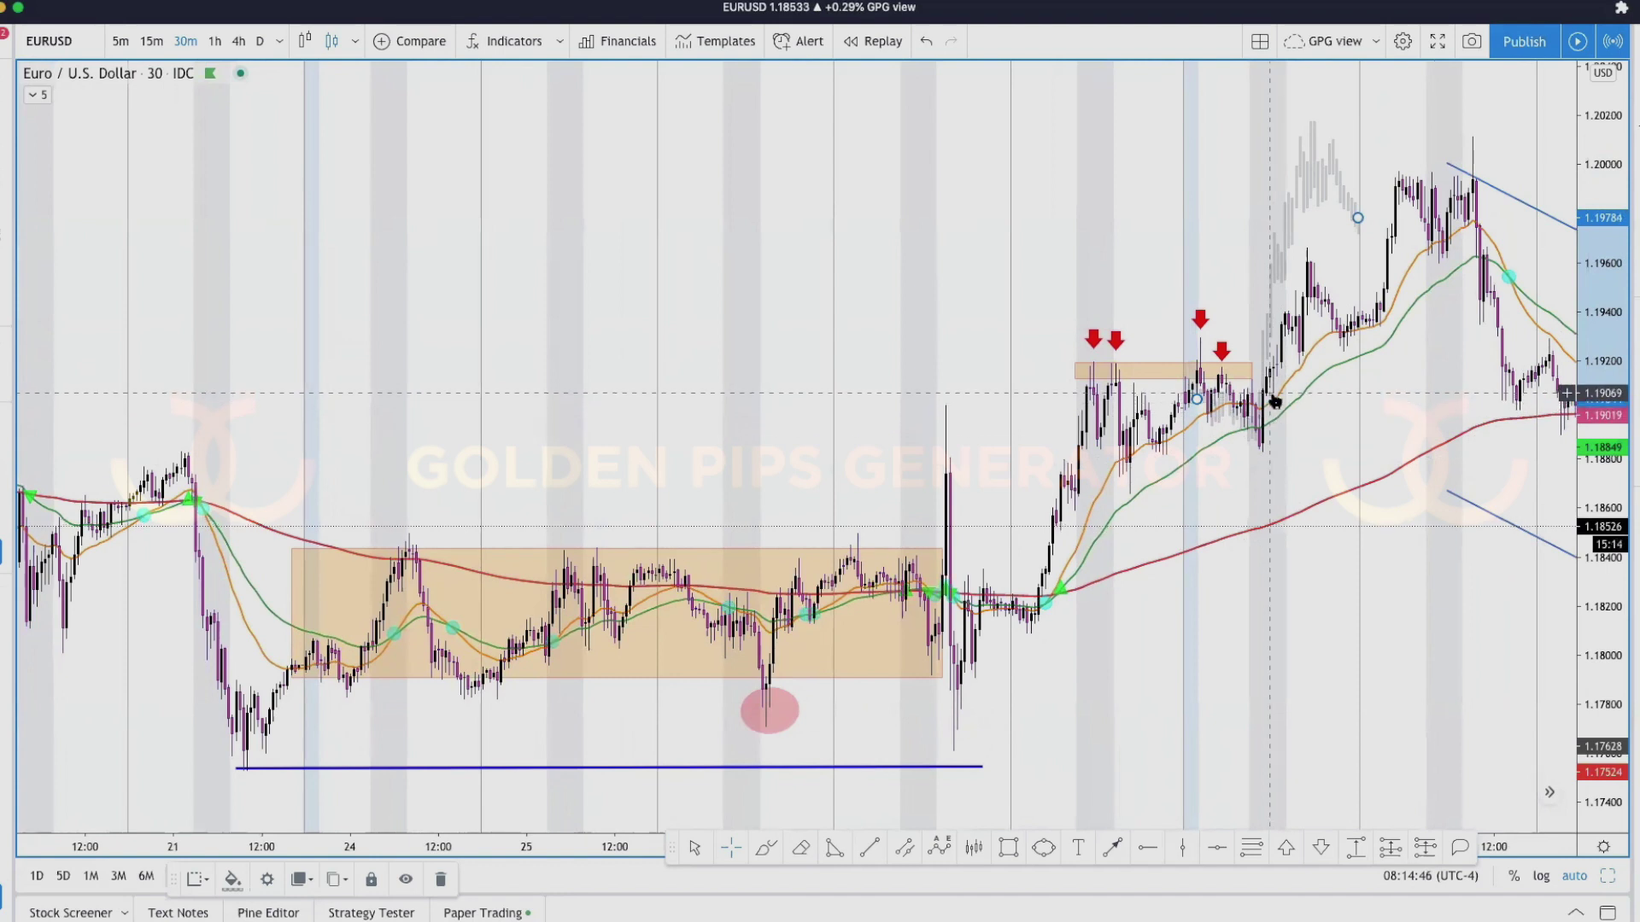
- Extend the thin resistance rectangle past the breakout candles on 31 August, with its lower edge at about 1.1914
click(1243, 380)
drag(1249, 380, 1322, 371)
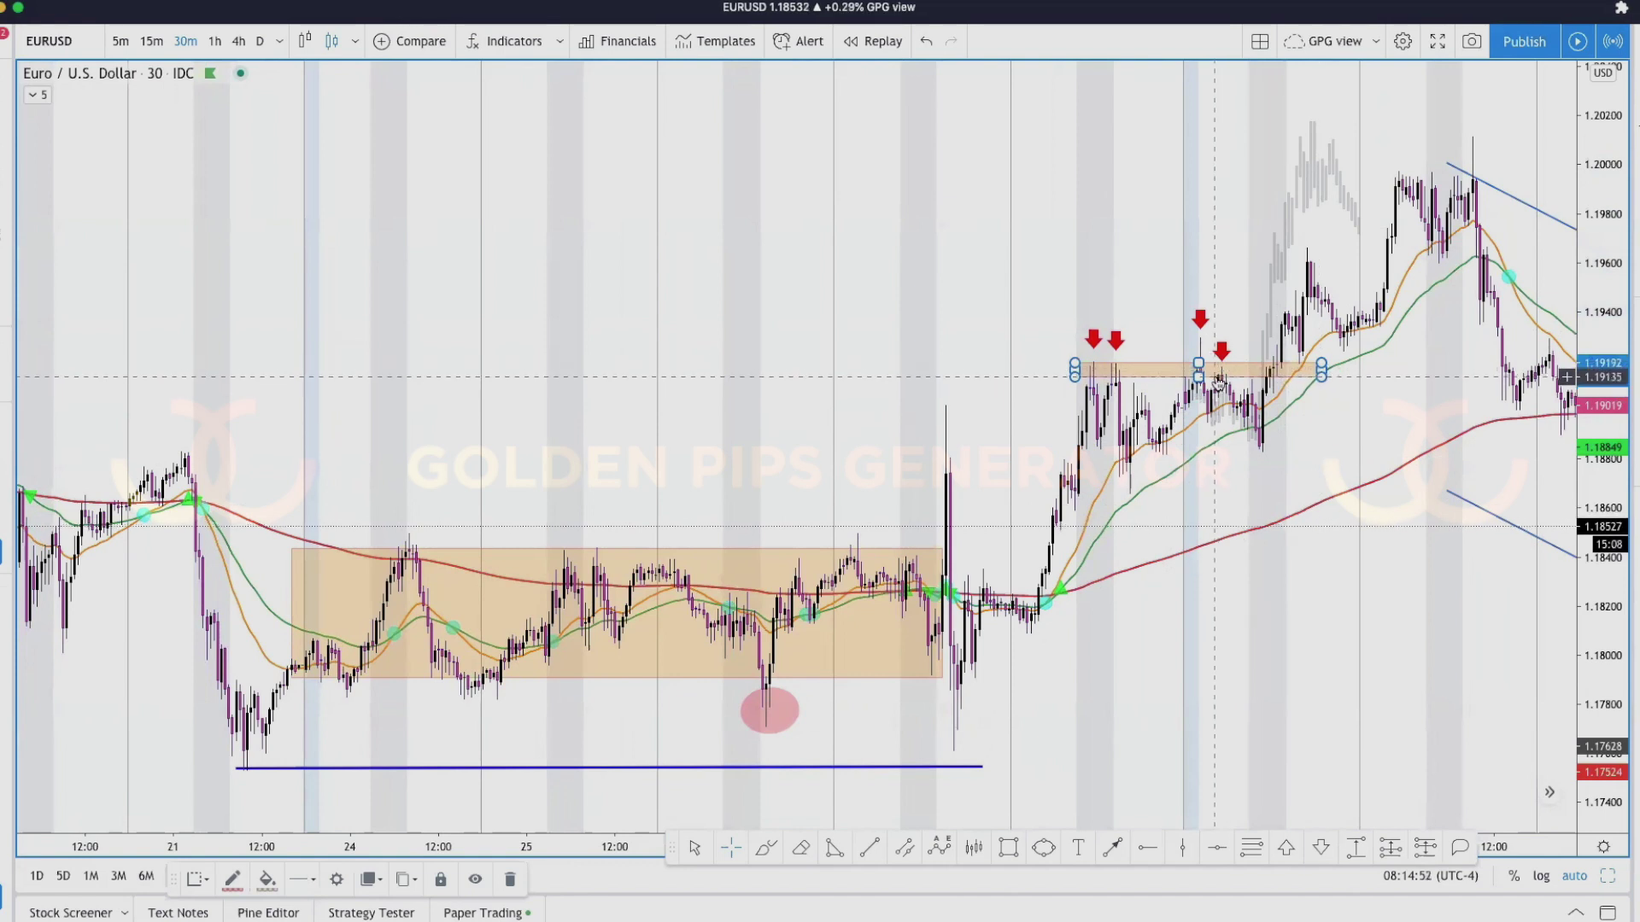
- Measure the price range of the 31 August breakout from about 1.1907 up to about 1.1994, and remove the measurement
scroll(1220, 372, up, 5)
scroll(1204, 389, up, 1)
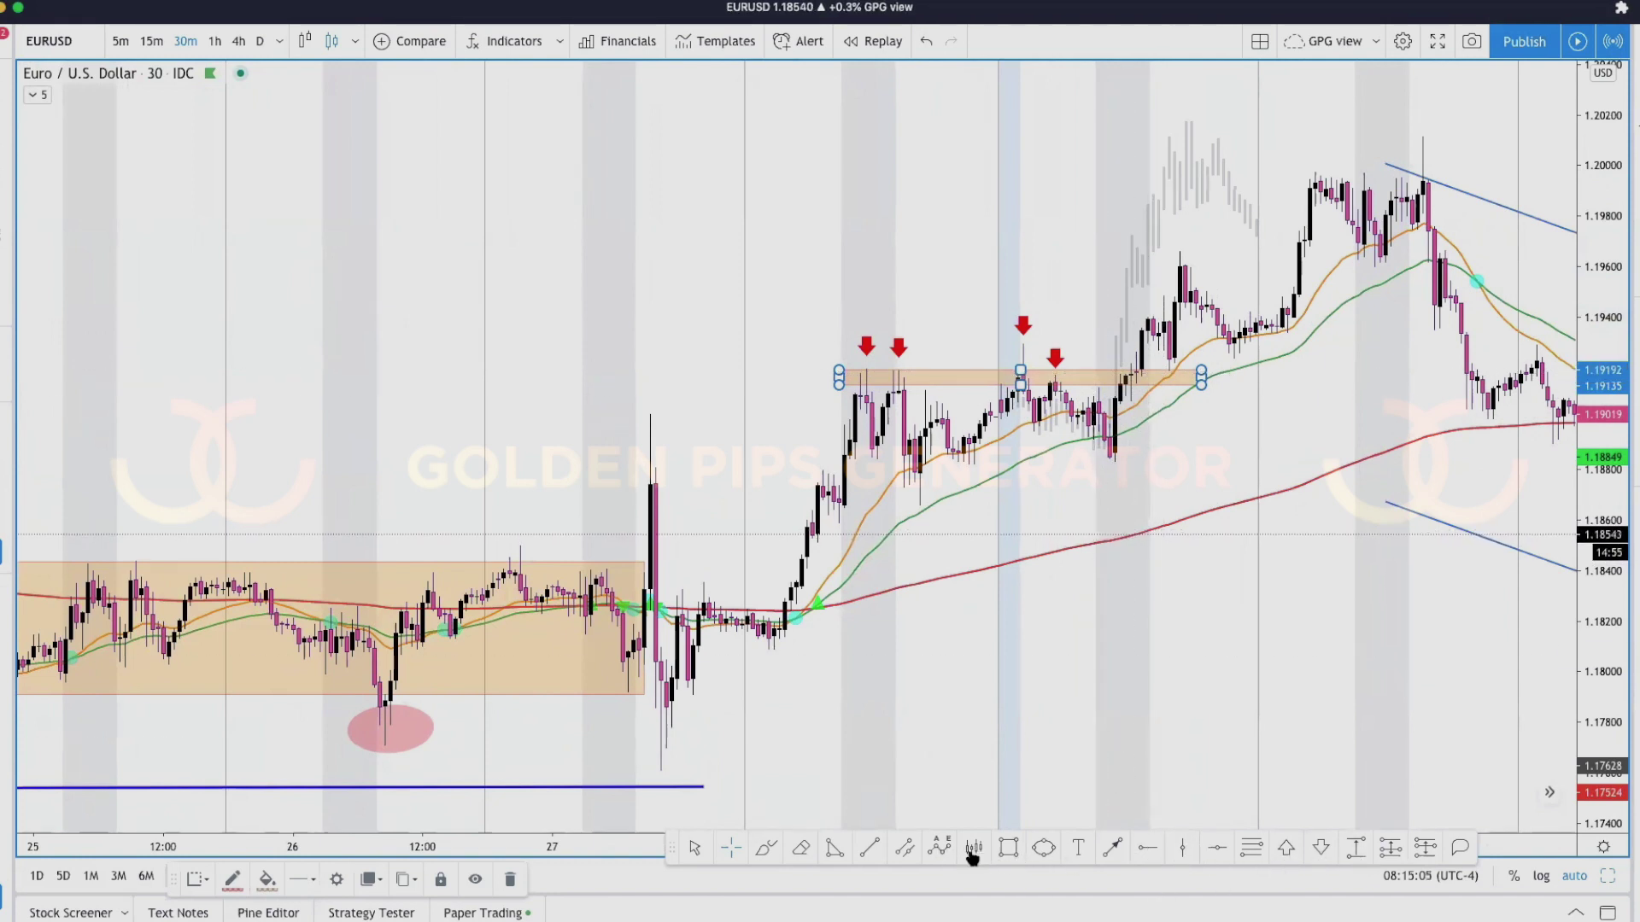
click(1355, 848)
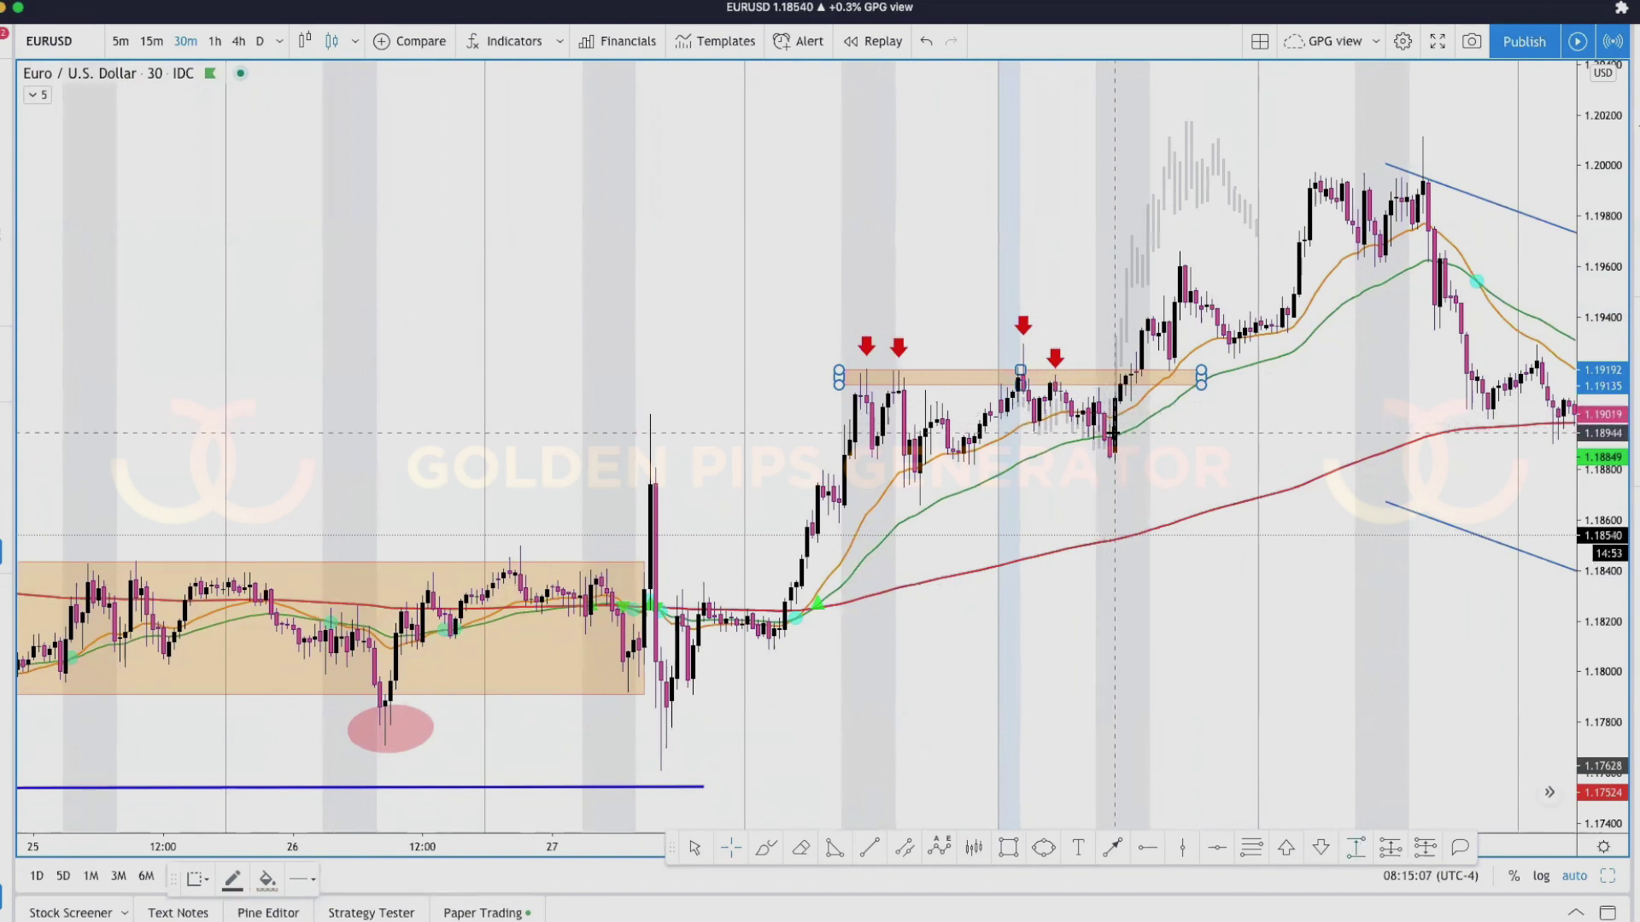
click(1115, 401)
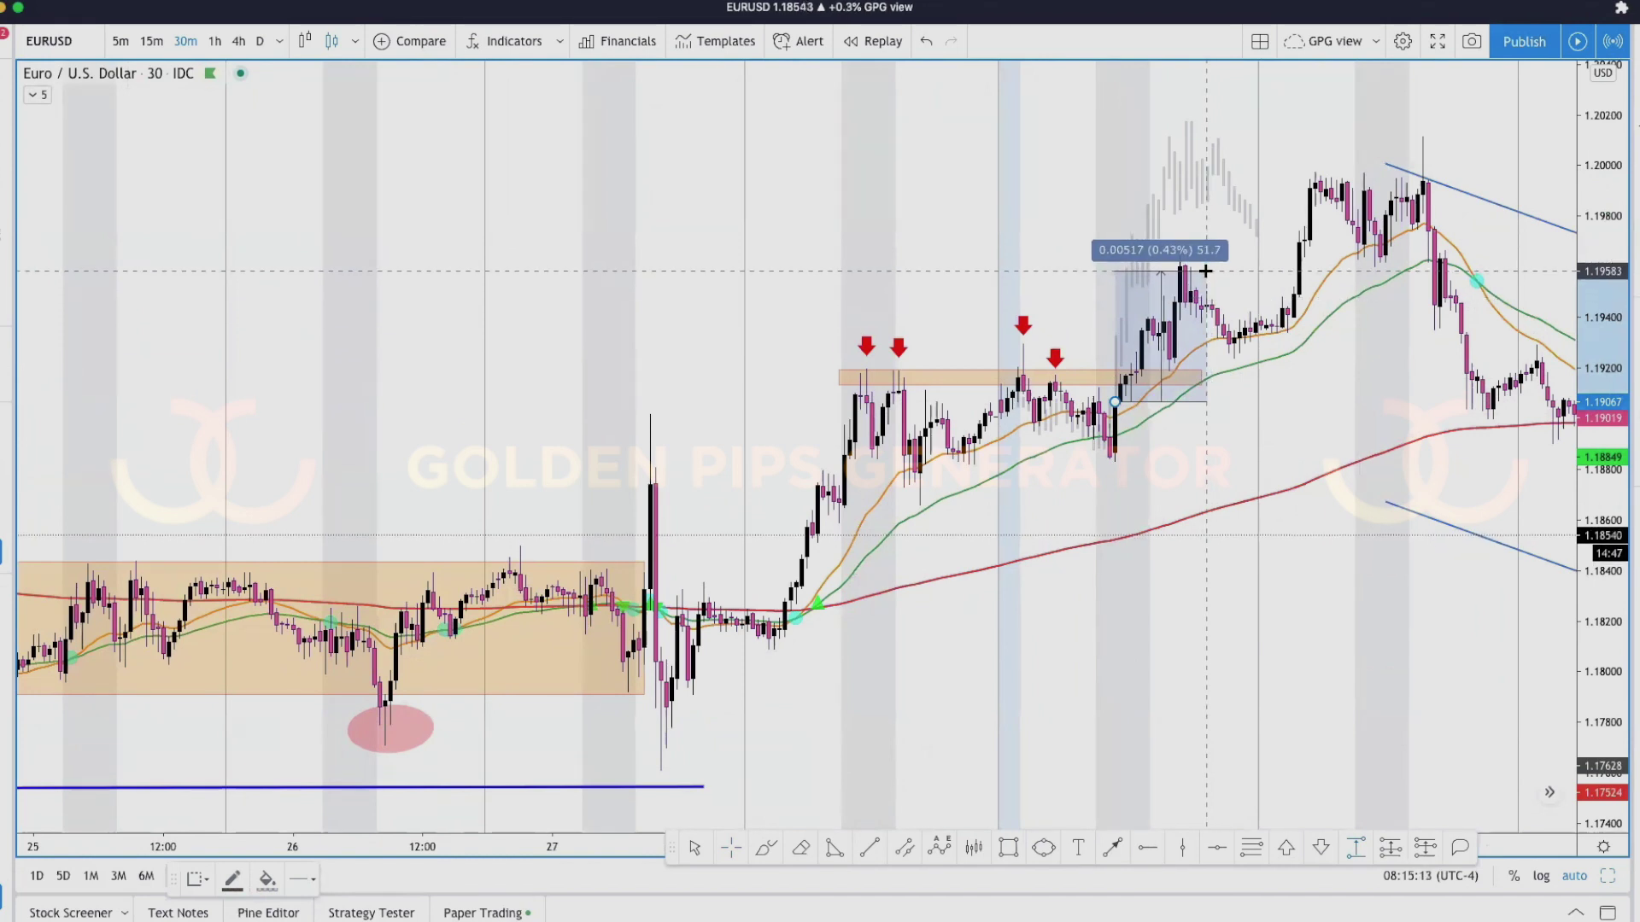
click(1348, 181)
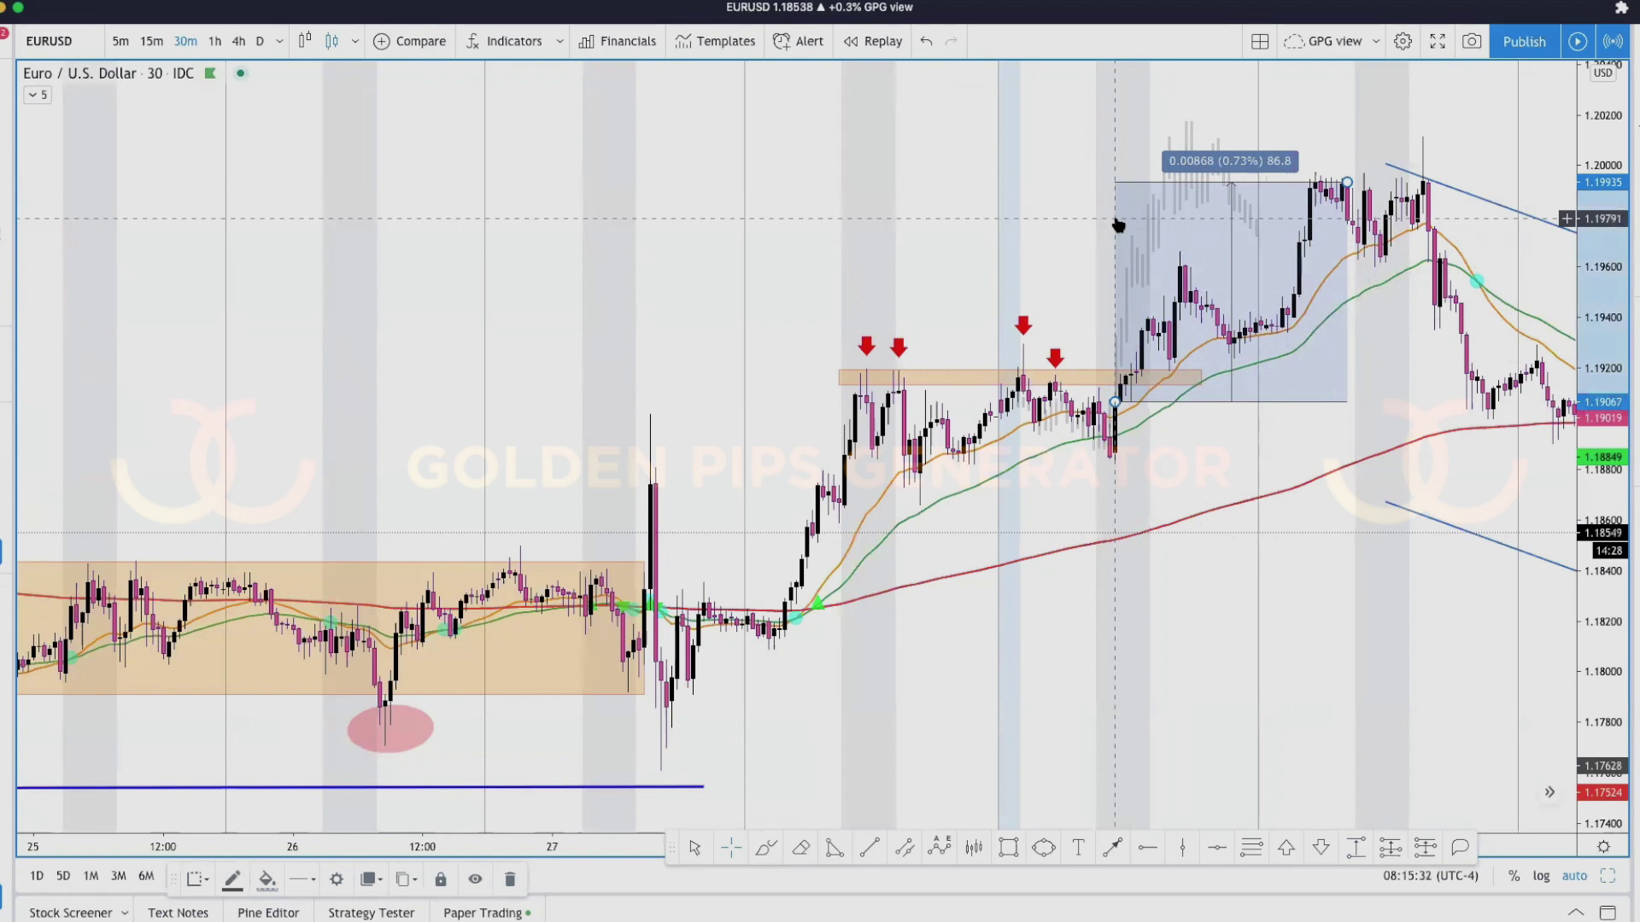
click(1117, 223)
- Delete the long position drawing over the 9–10 September rally
scroll(1068, 267, down, 3)
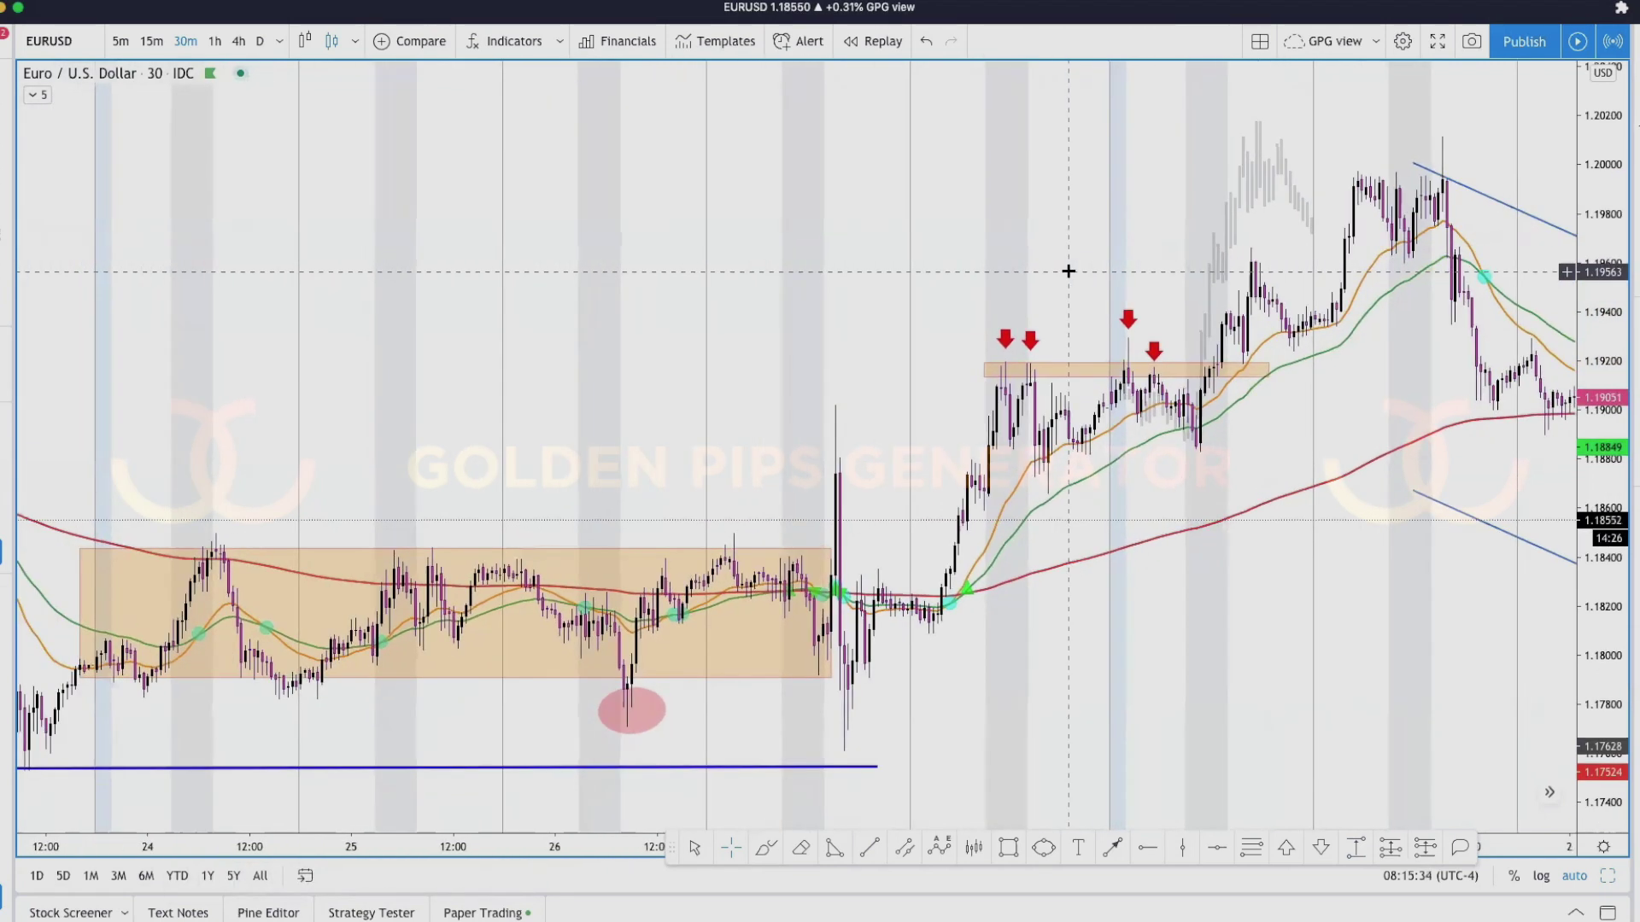
scroll(1068, 271, right, 8)
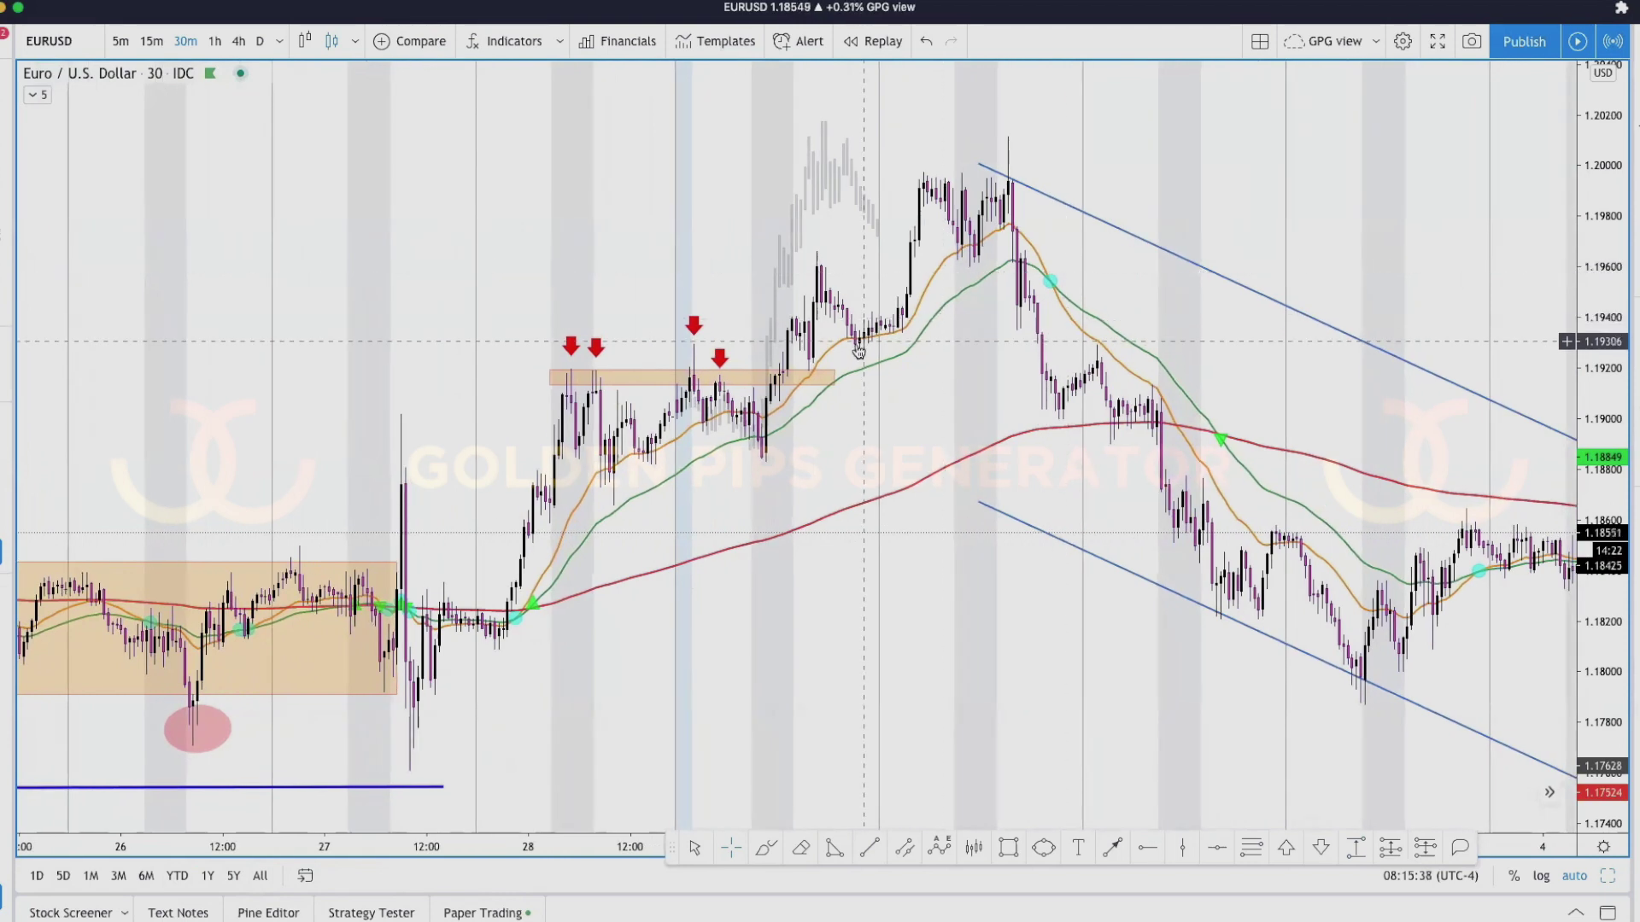
scroll(1161, 531, right, 12)
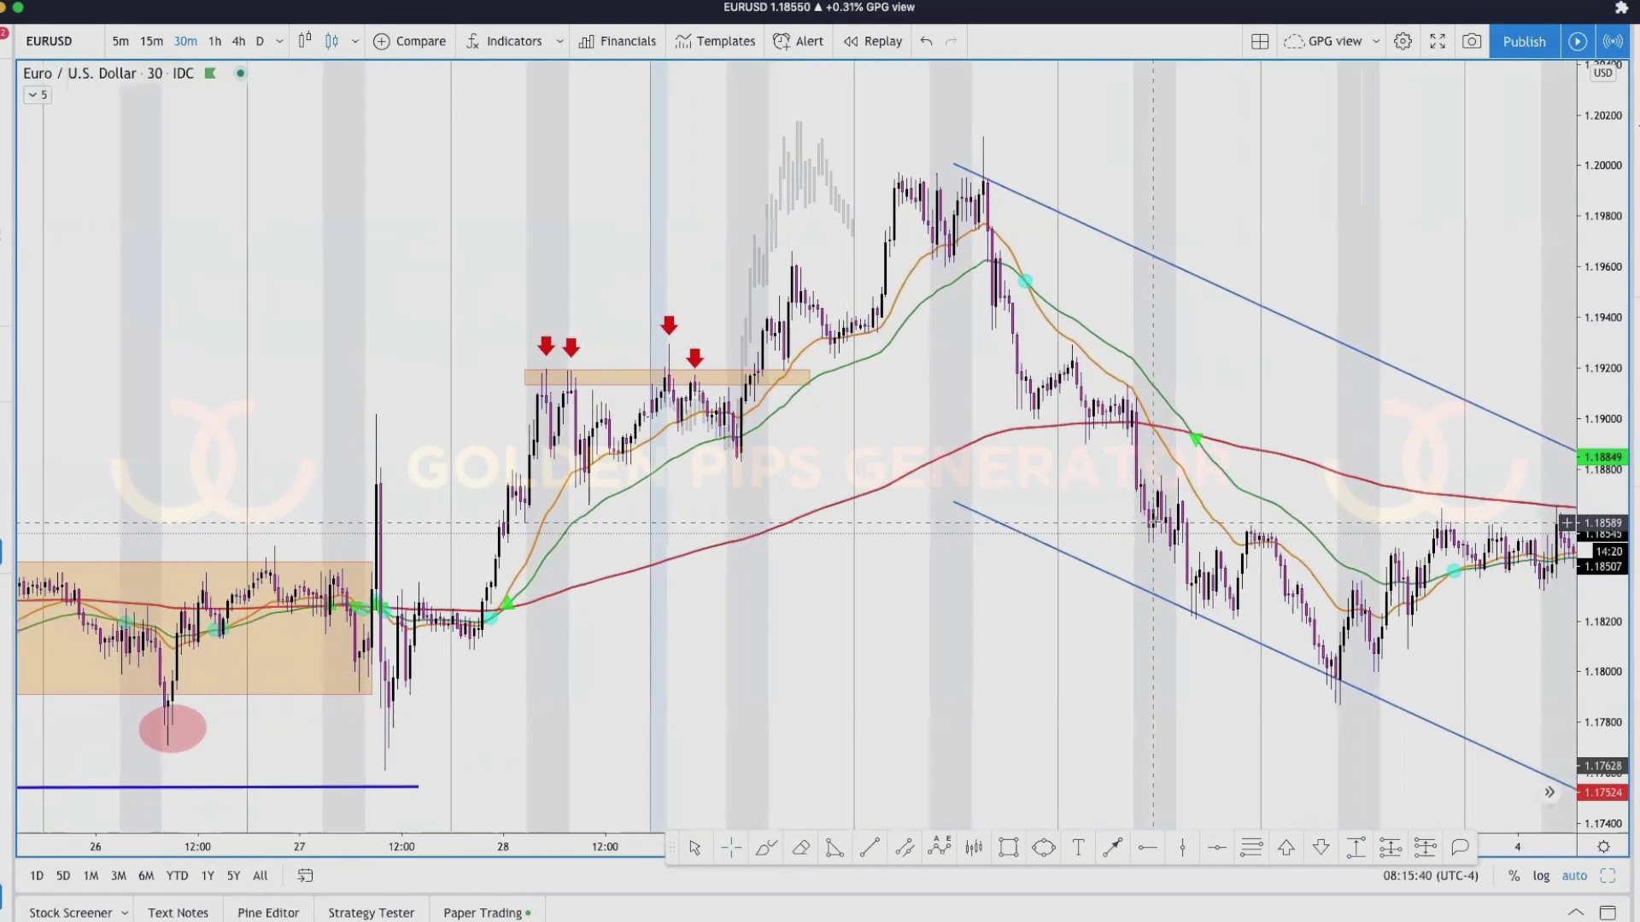
scroll(1154, 521, right, 8)
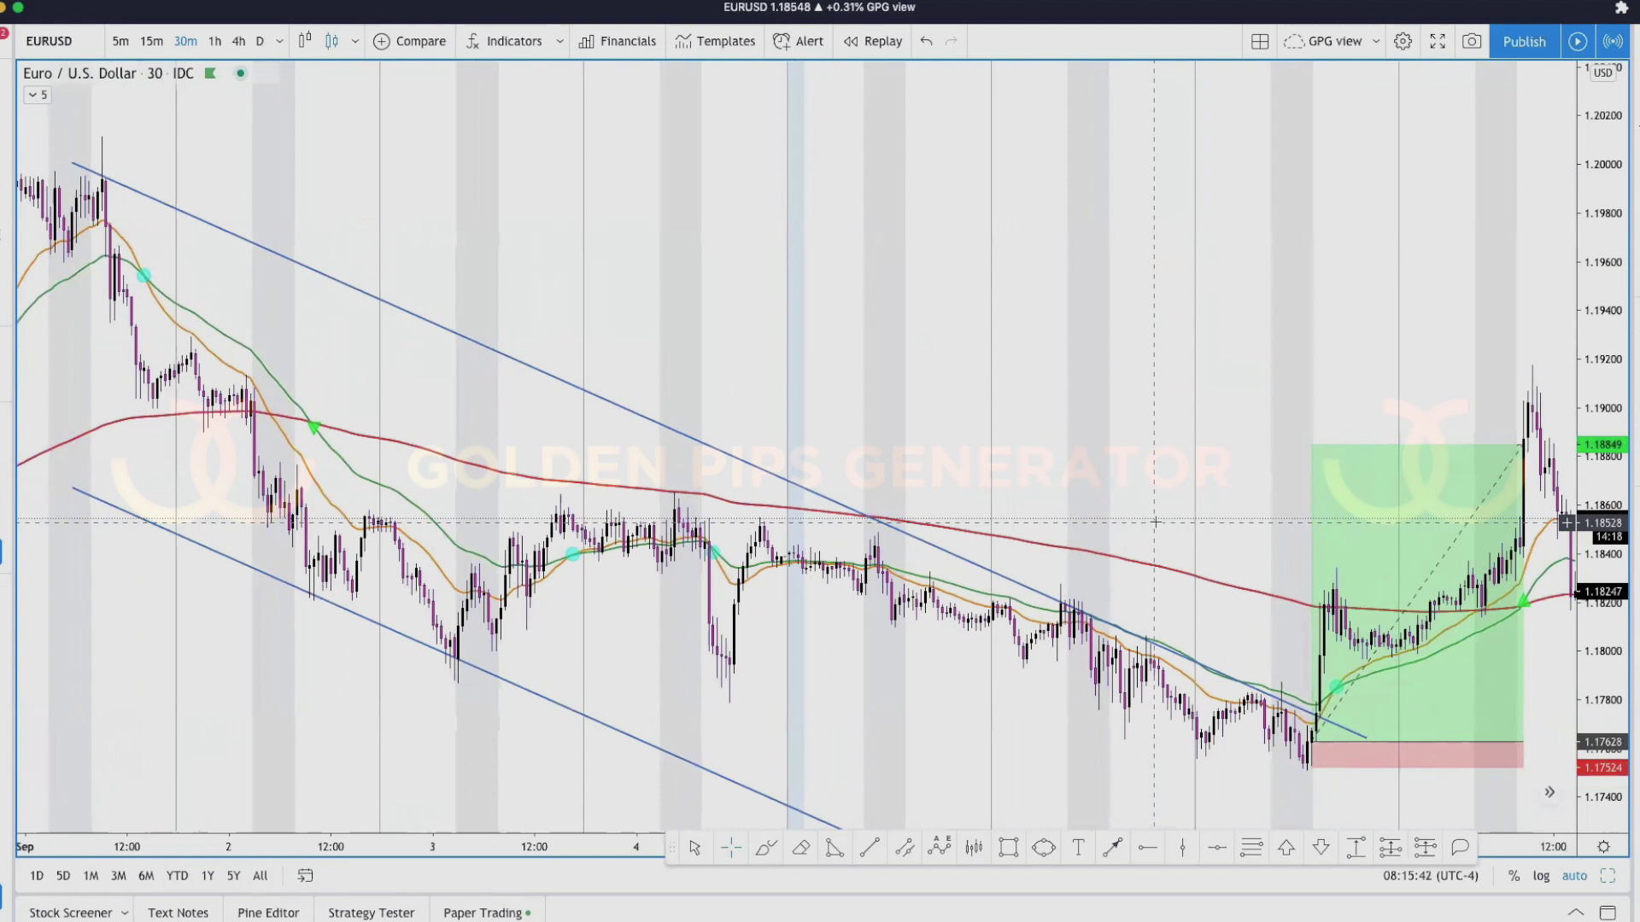
scroll(1154, 521, down, 2)
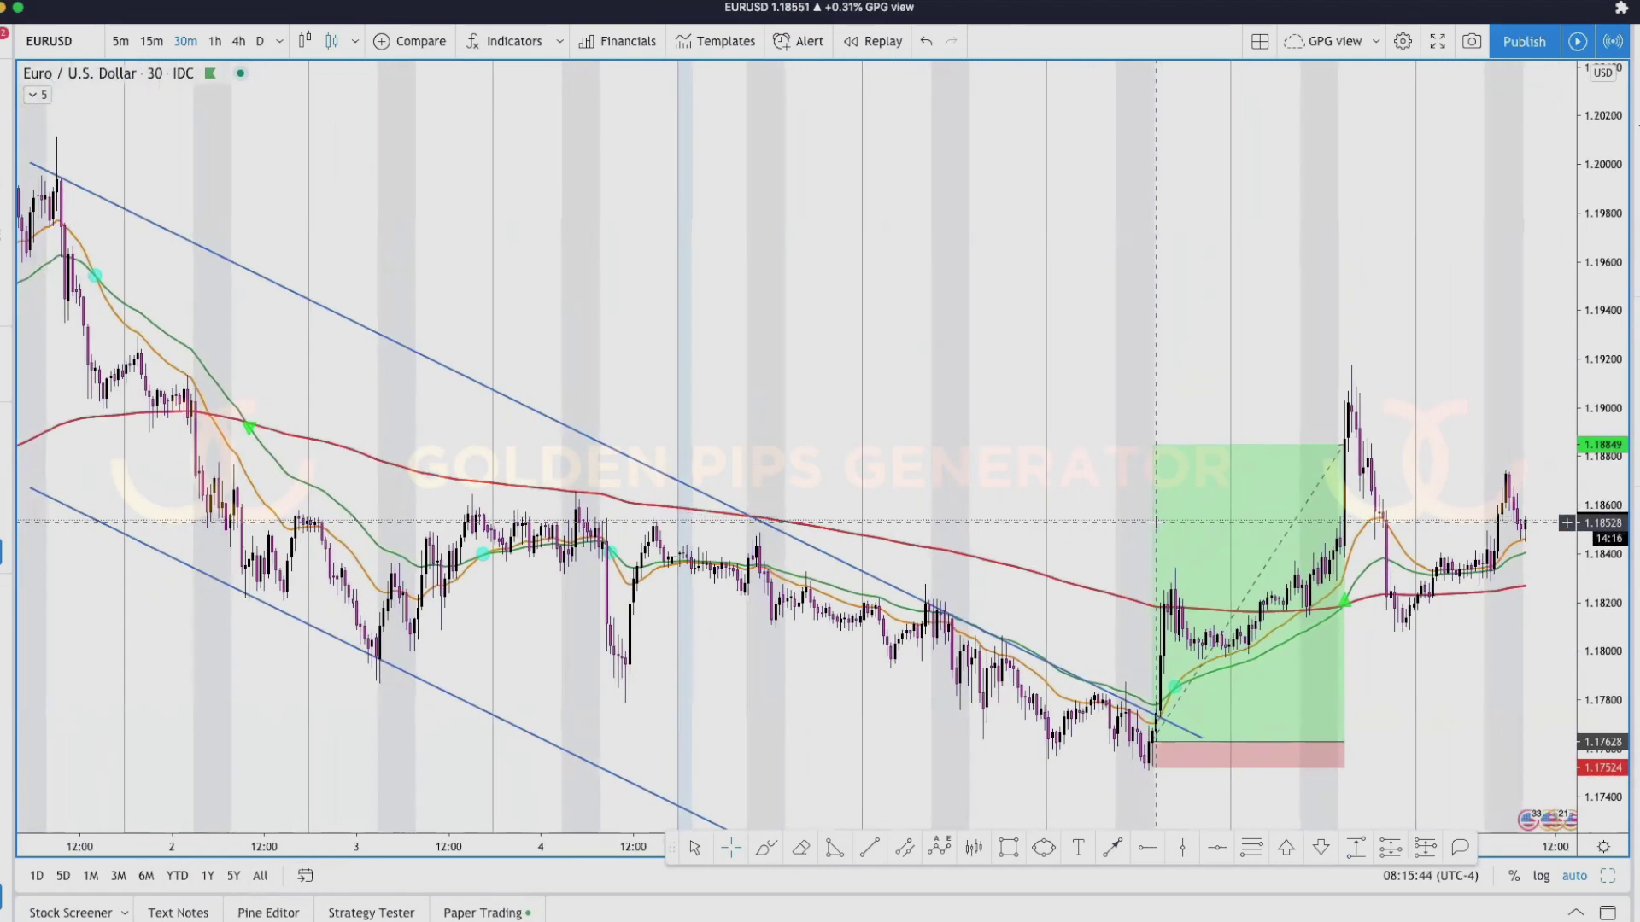
scroll(1180, 546, down, 1)
click(1180, 607)
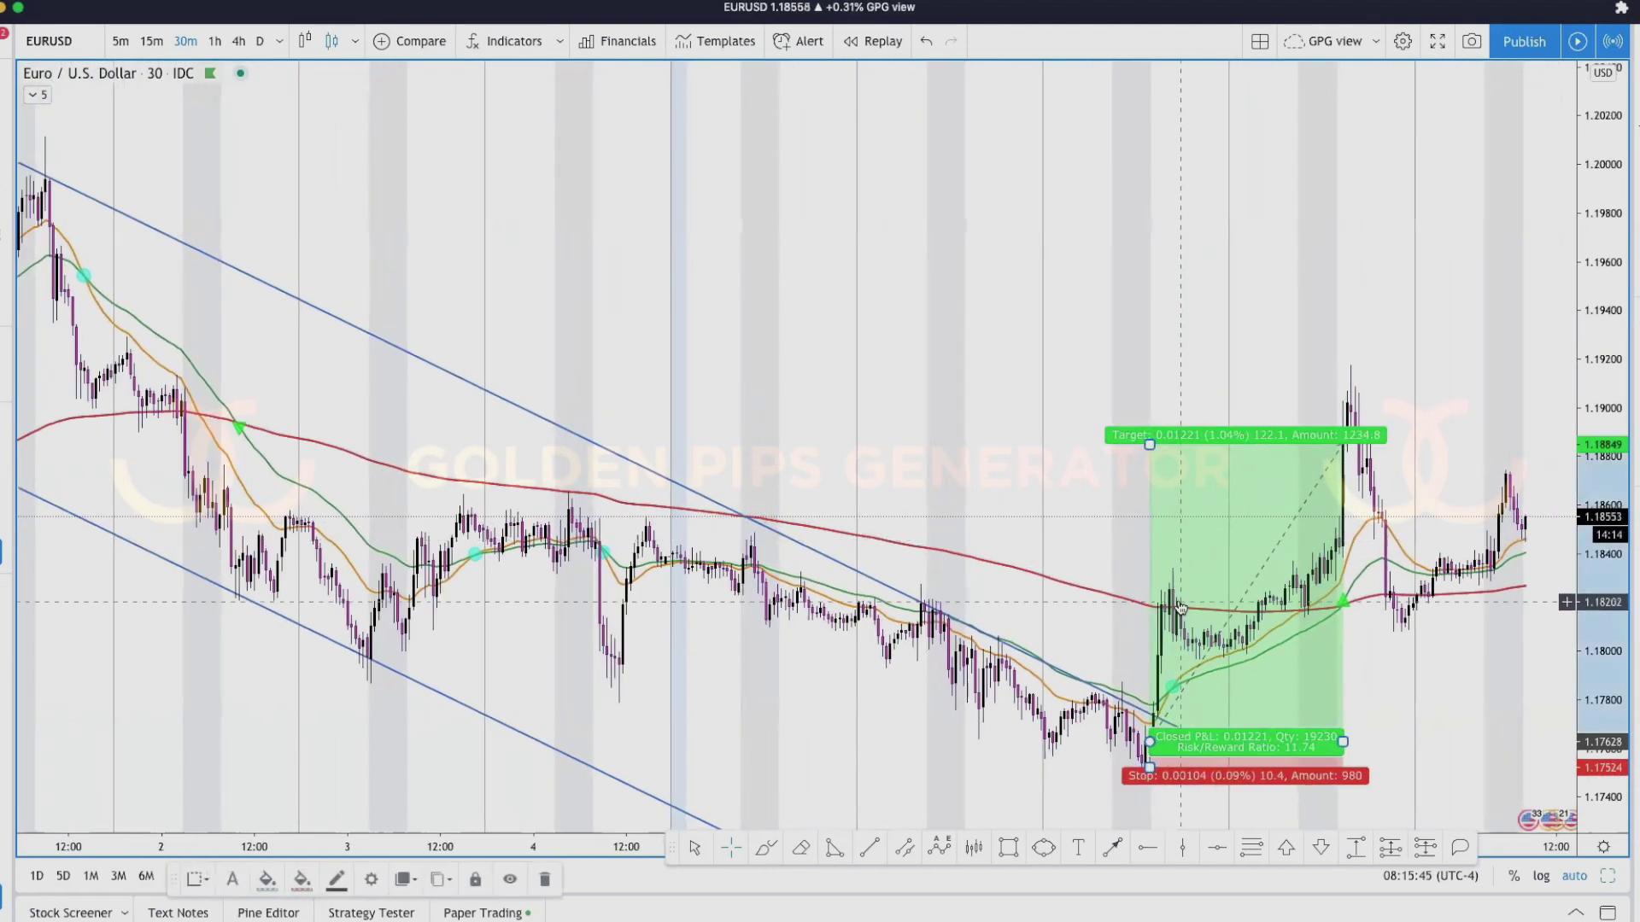
key(Delete)
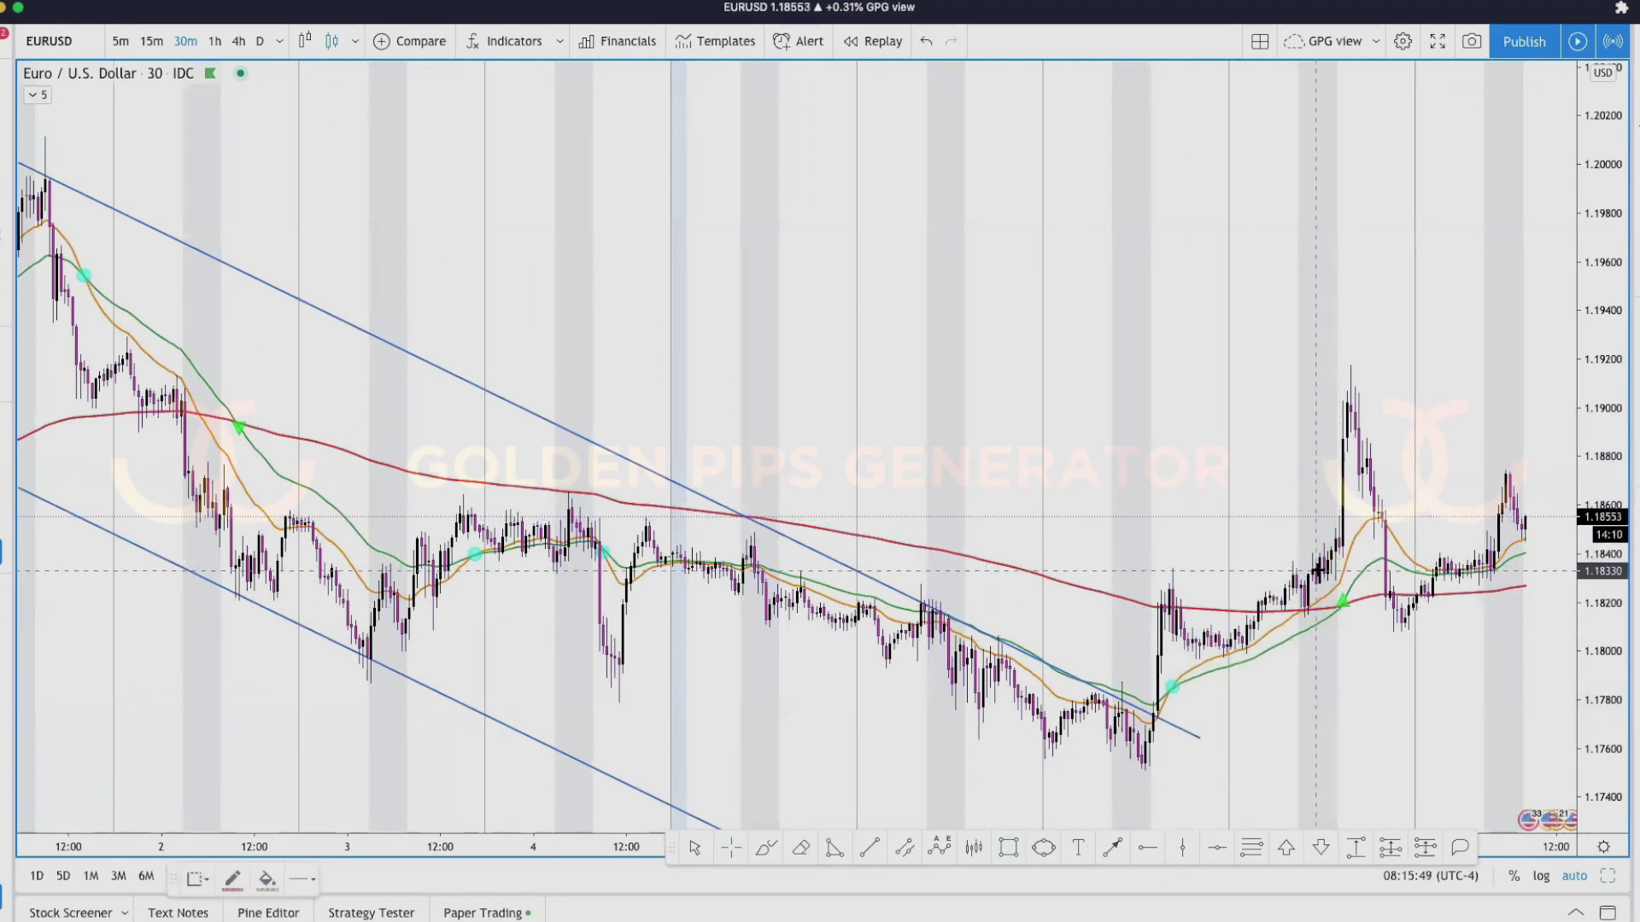
- Draw thin rectangles at about 1.1830 from 2 to 10 September and at about 1.1785 from 3 to 8 September
mouse_move(1289, 577)
mouse_down()
mouse_move(164, 567)
mouse_move(223, 581)
mouse_up()
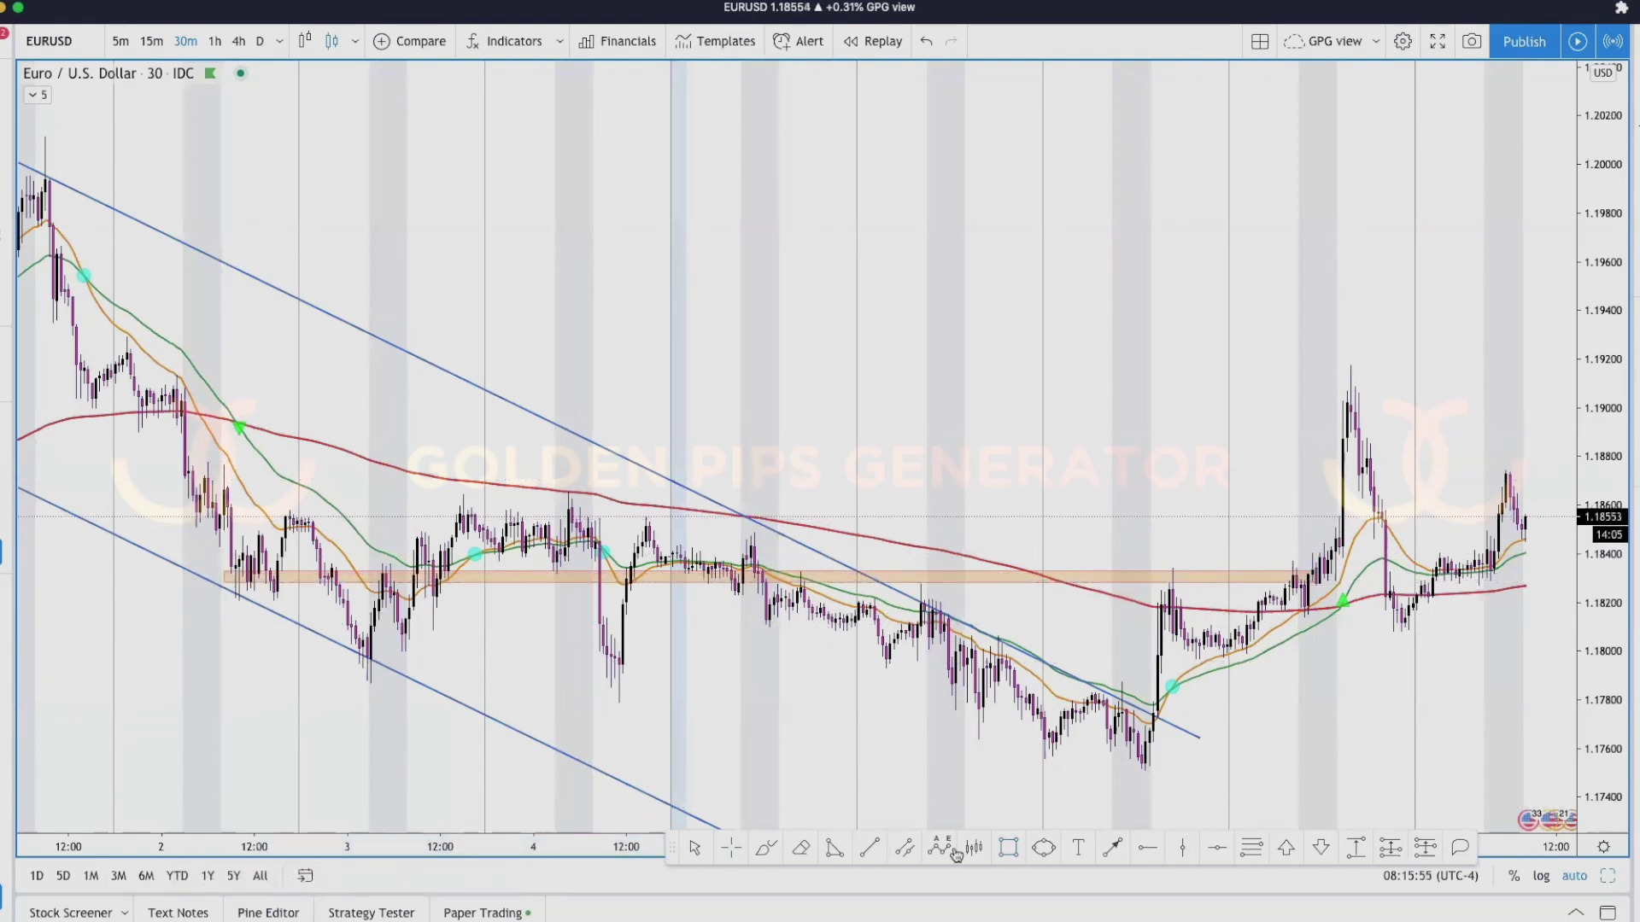
click(1006, 847)
mouse_move(351, 681)
mouse_down()
mouse_move(1252, 691)
mouse_move(999, 704)
mouse_move(1049, 691)
mouse_up()
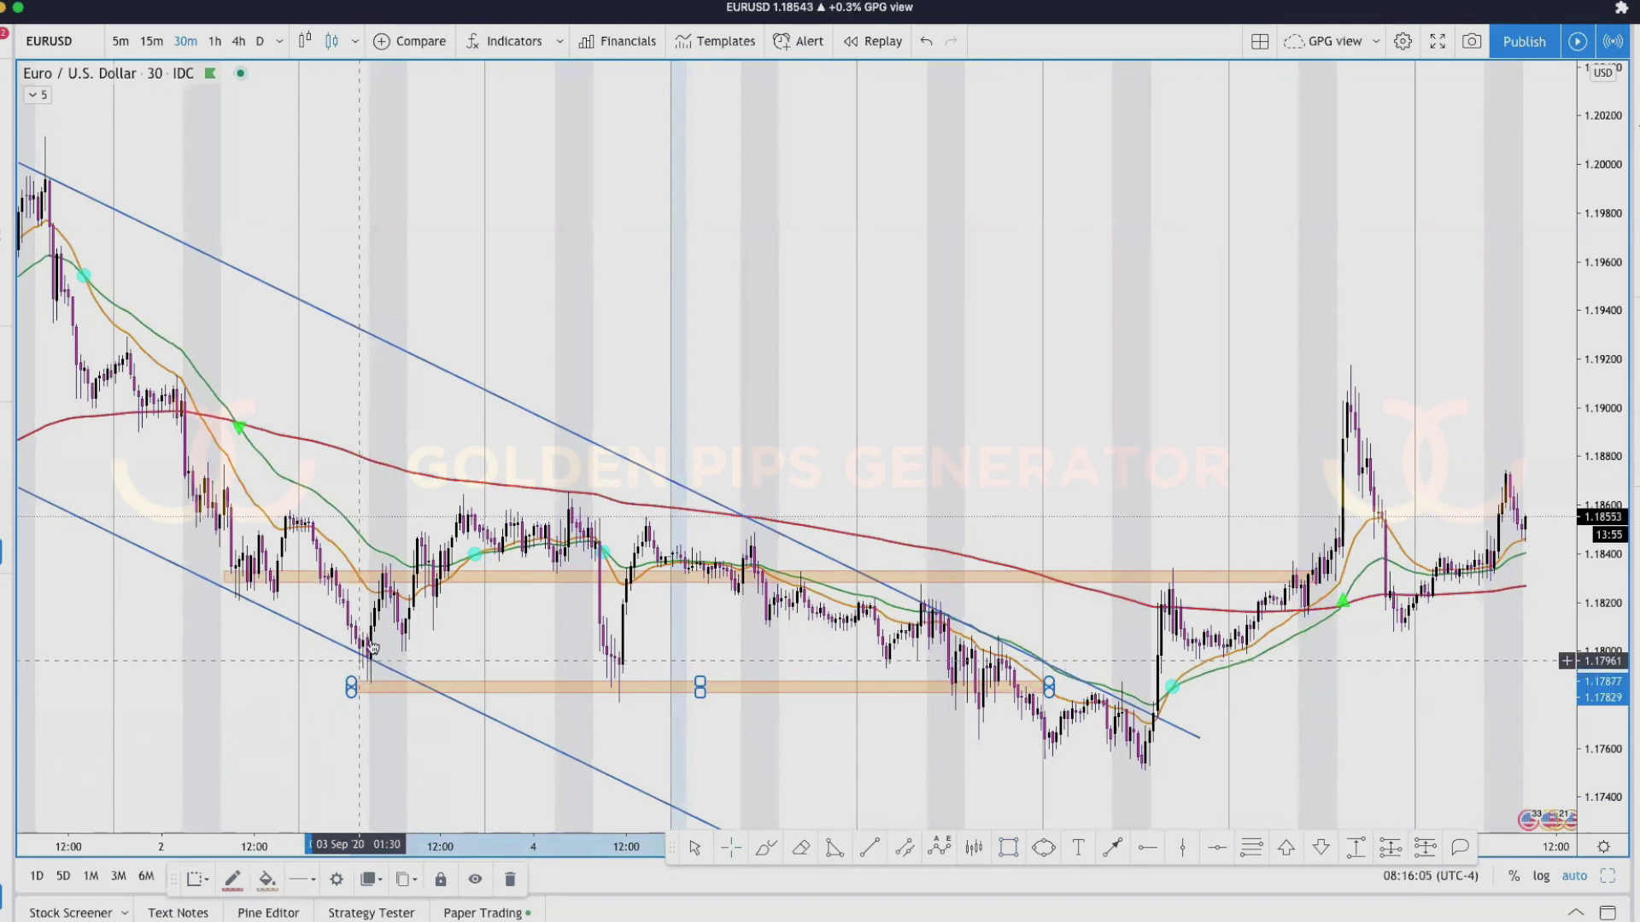
- Draw an ellipse around the 8–9 September lows beneath the lower thin rectangle, reaching down to about 1.1746
click(1044, 849)
click(1036, 736)
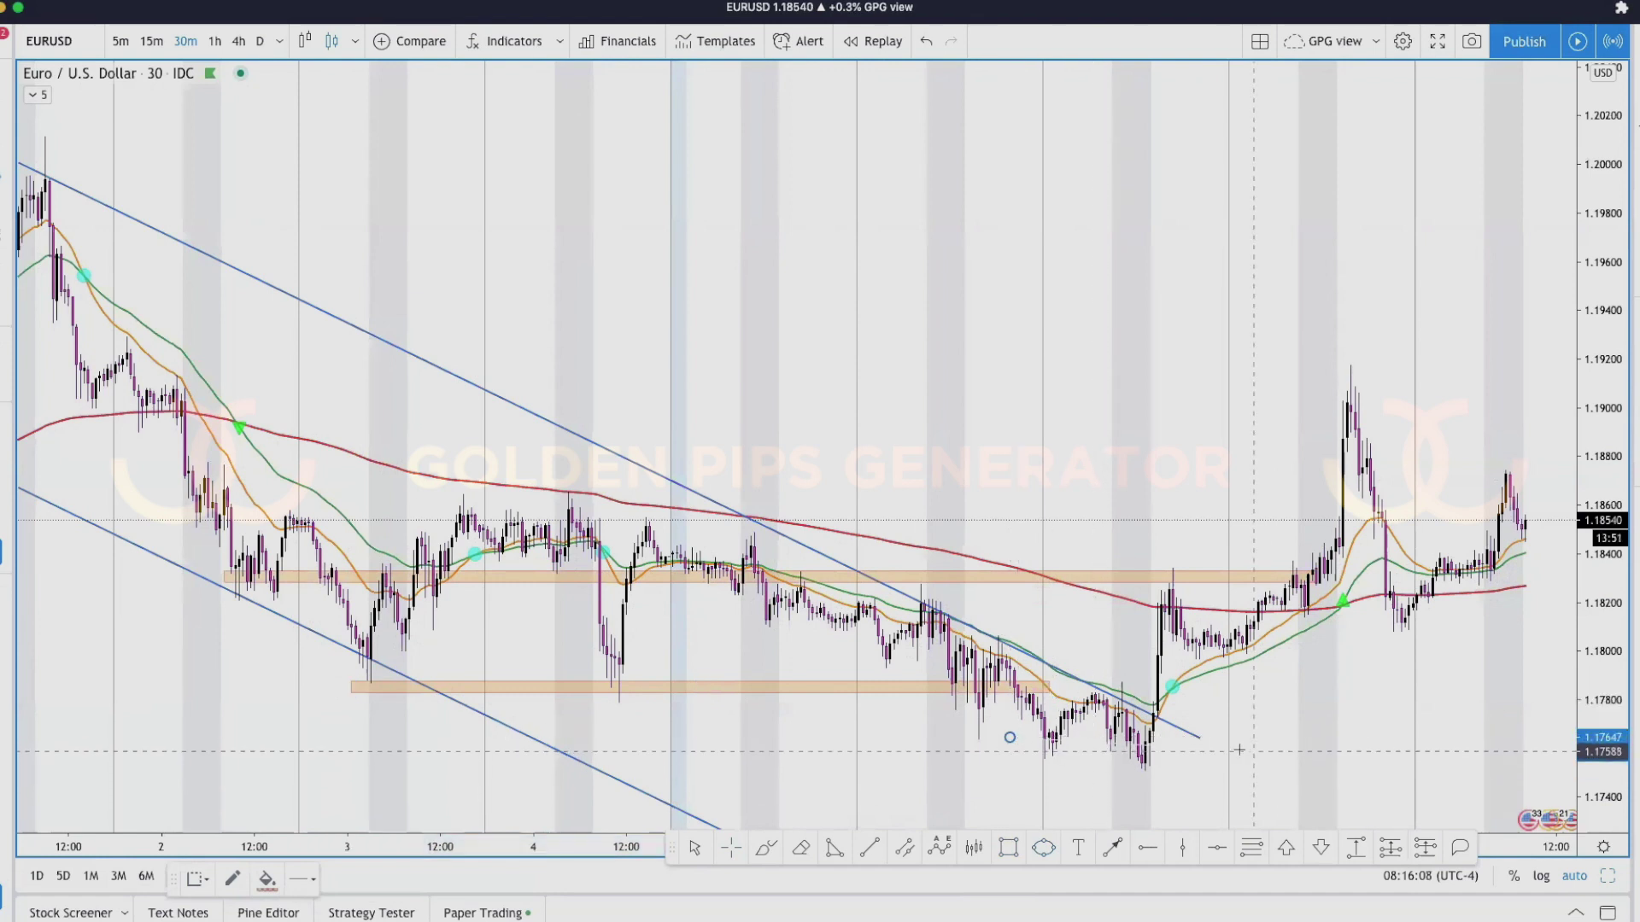
click(1203, 775)
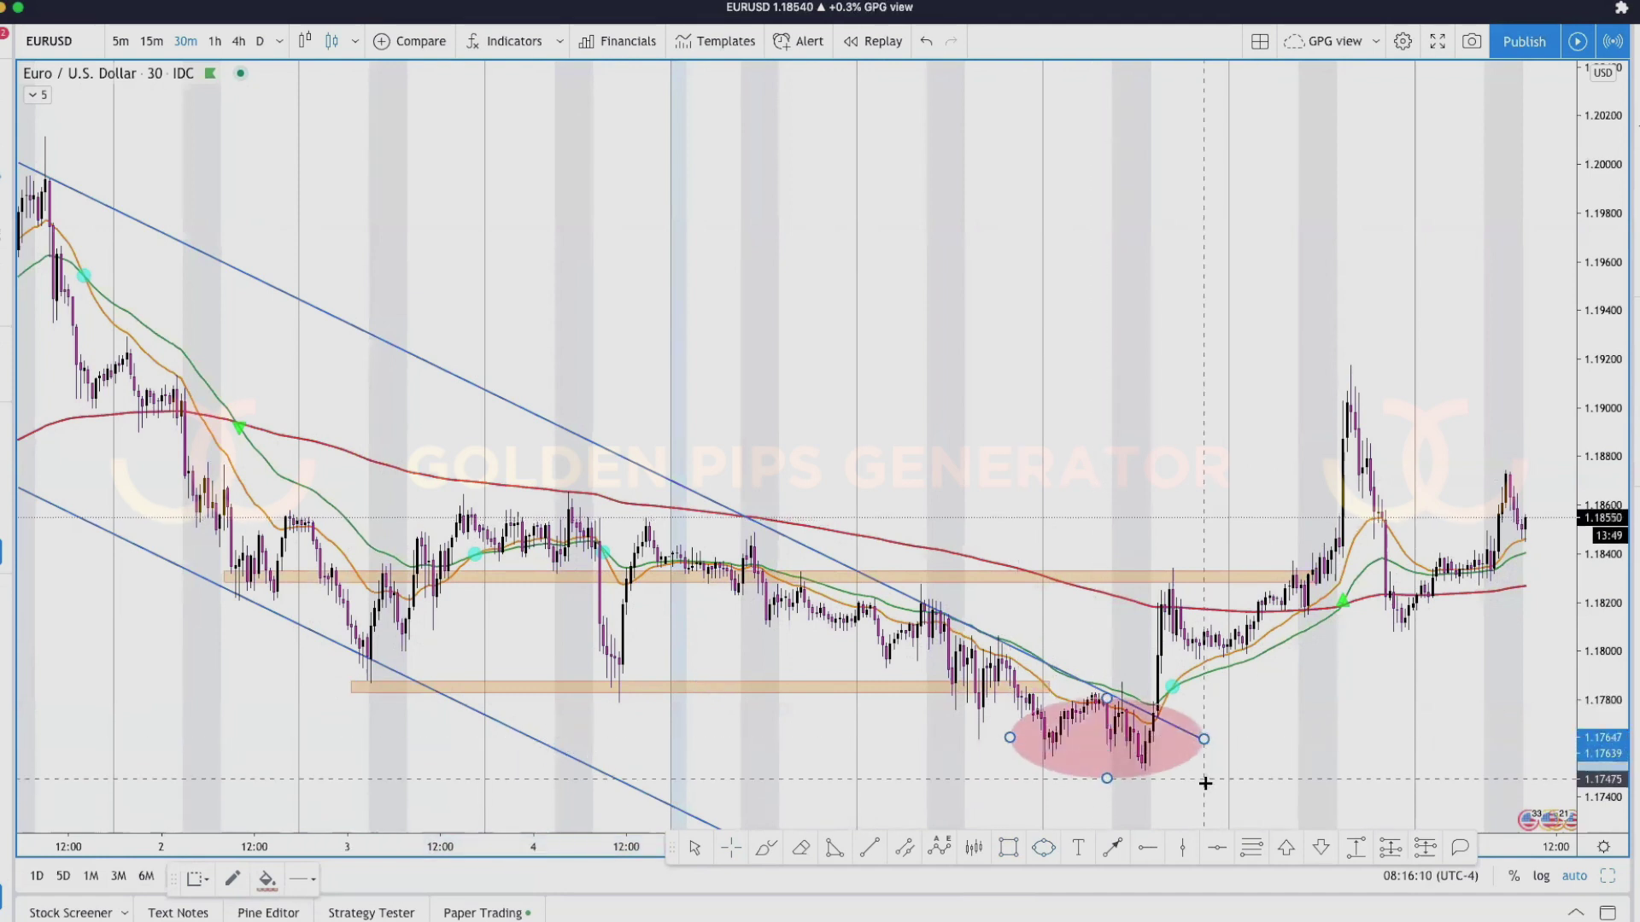
click(1202, 780)
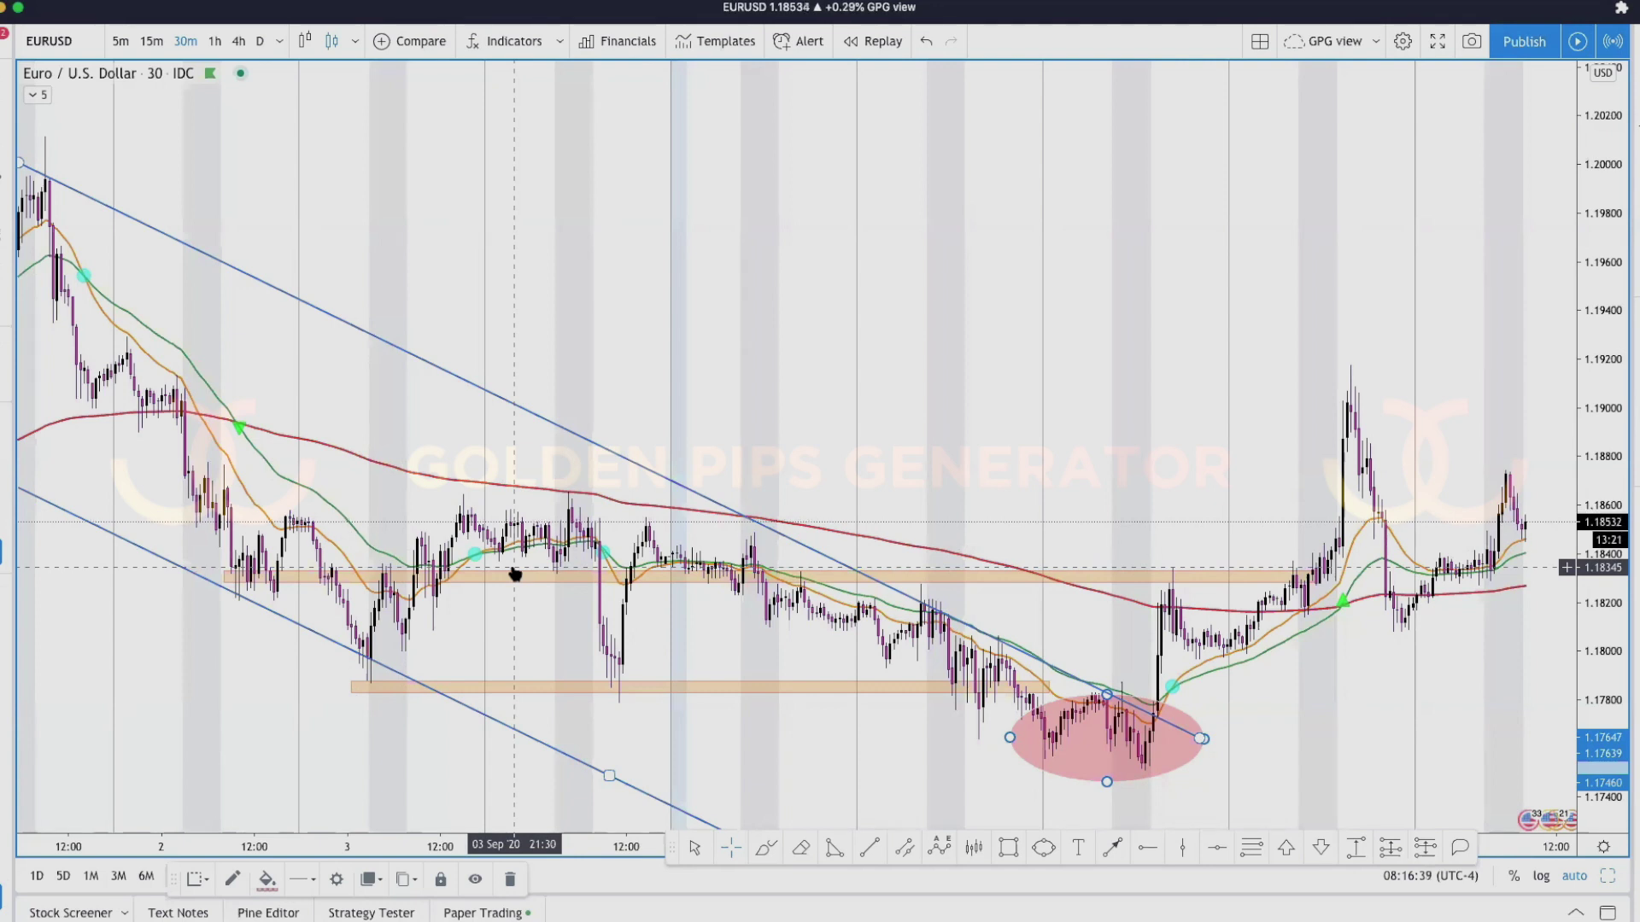
- Extend the lower thin rectangle past the ellipse around the lows and set its lower edge at about 1.1780
scroll(515, 573, down, 3)
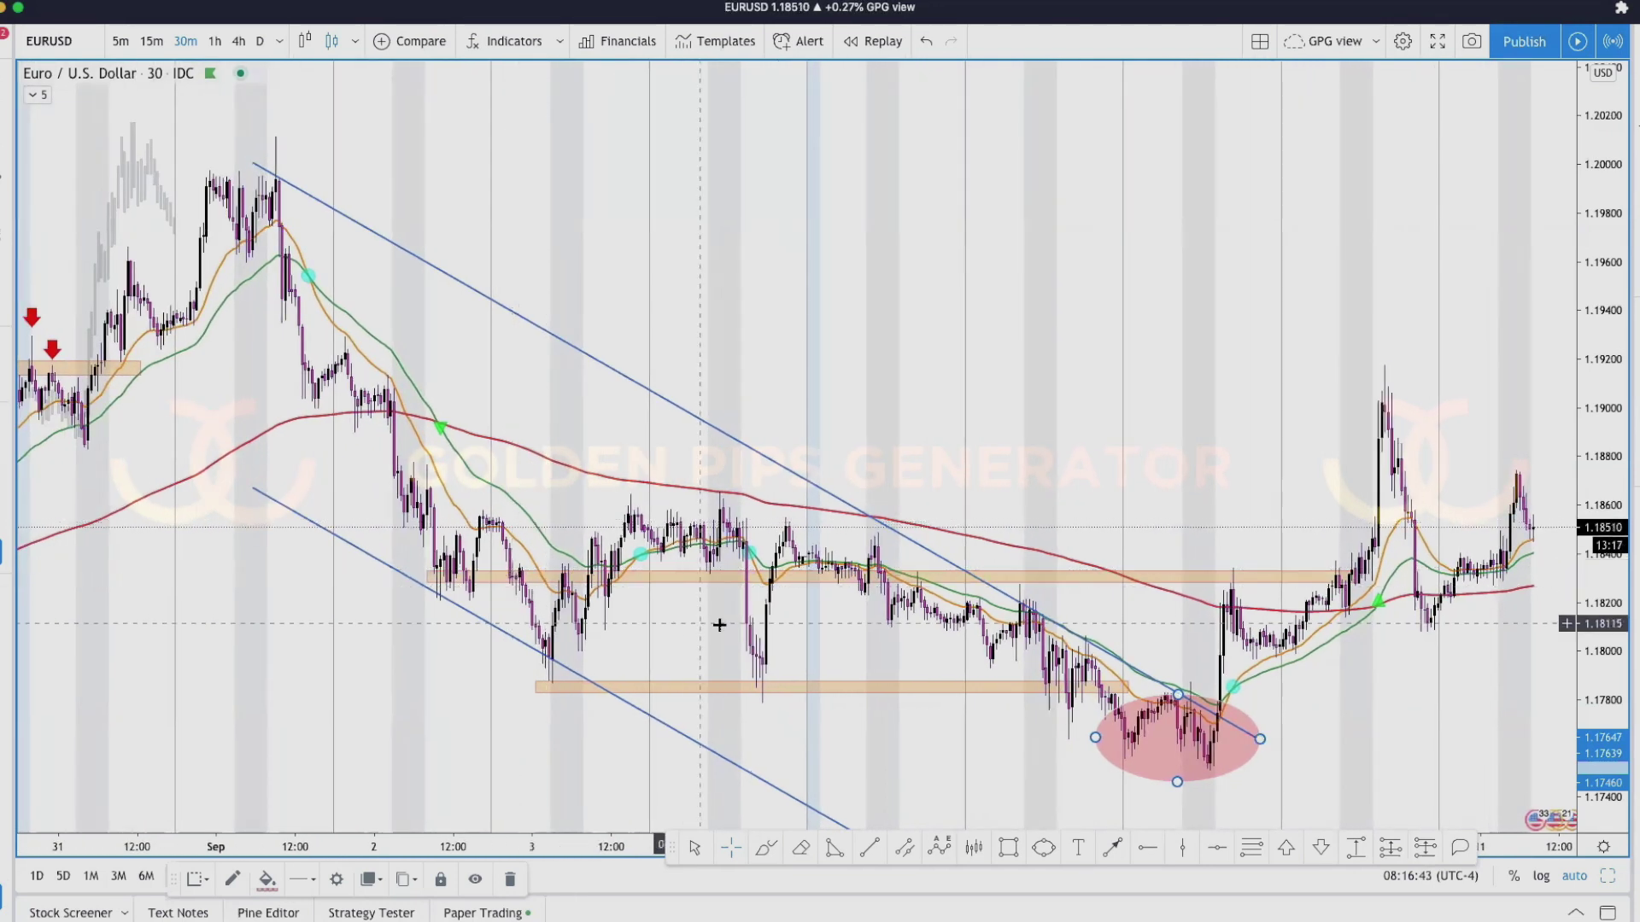
scroll(723, 625, left, 2)
scroll(723, 625, left, 15)
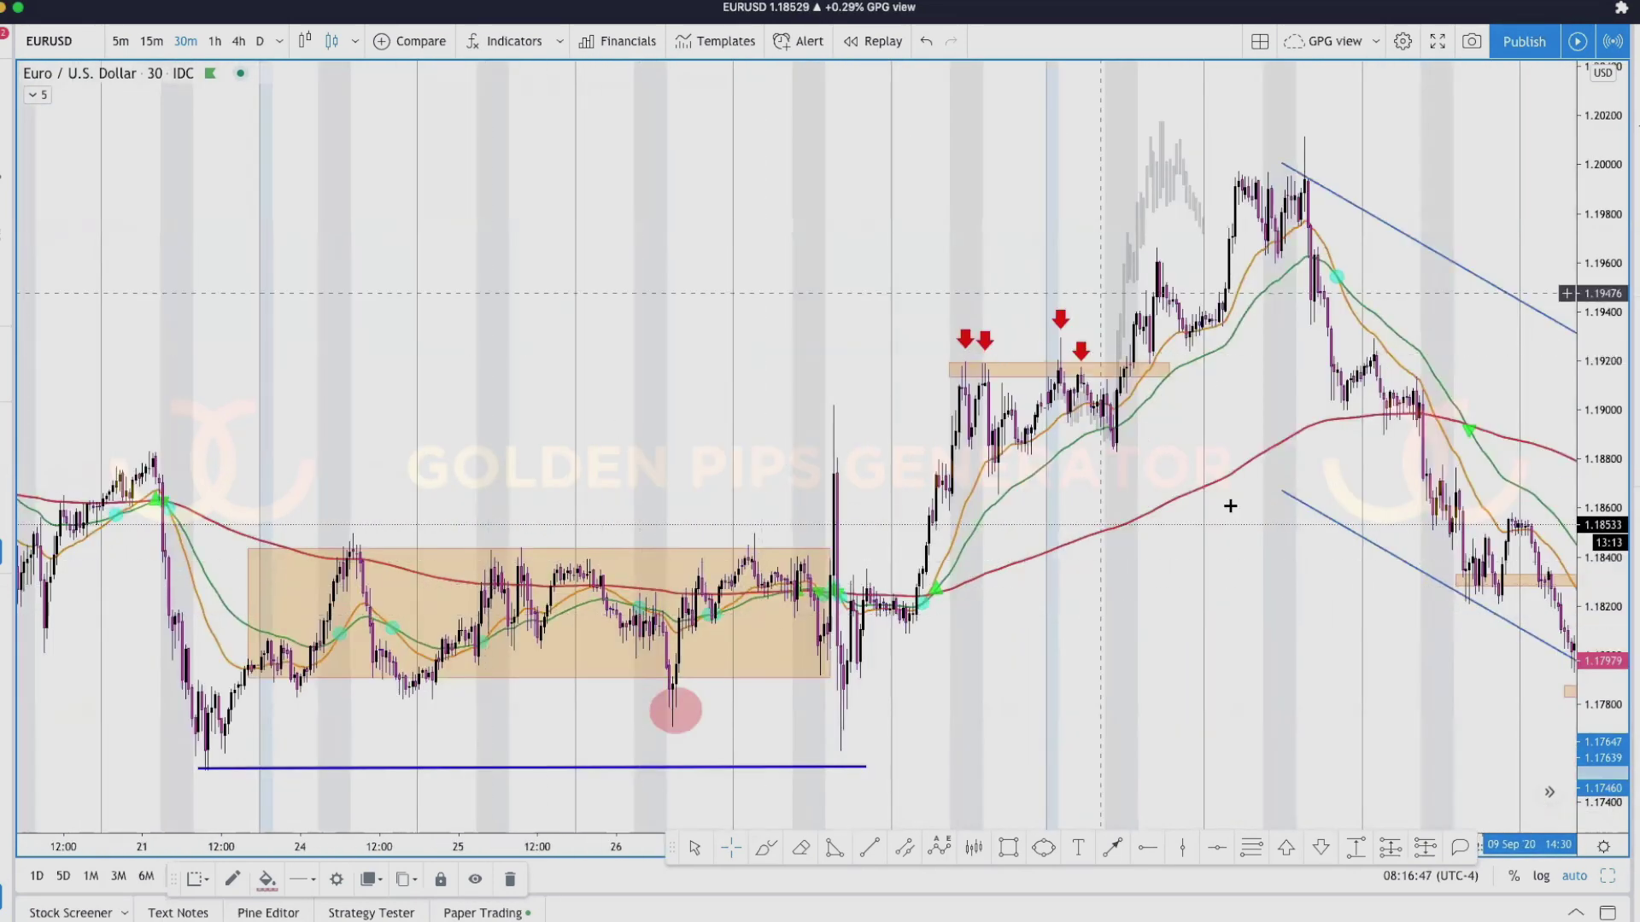
scroll(1256, 437, right, 12)
scroll(1256, 437, right, 14)
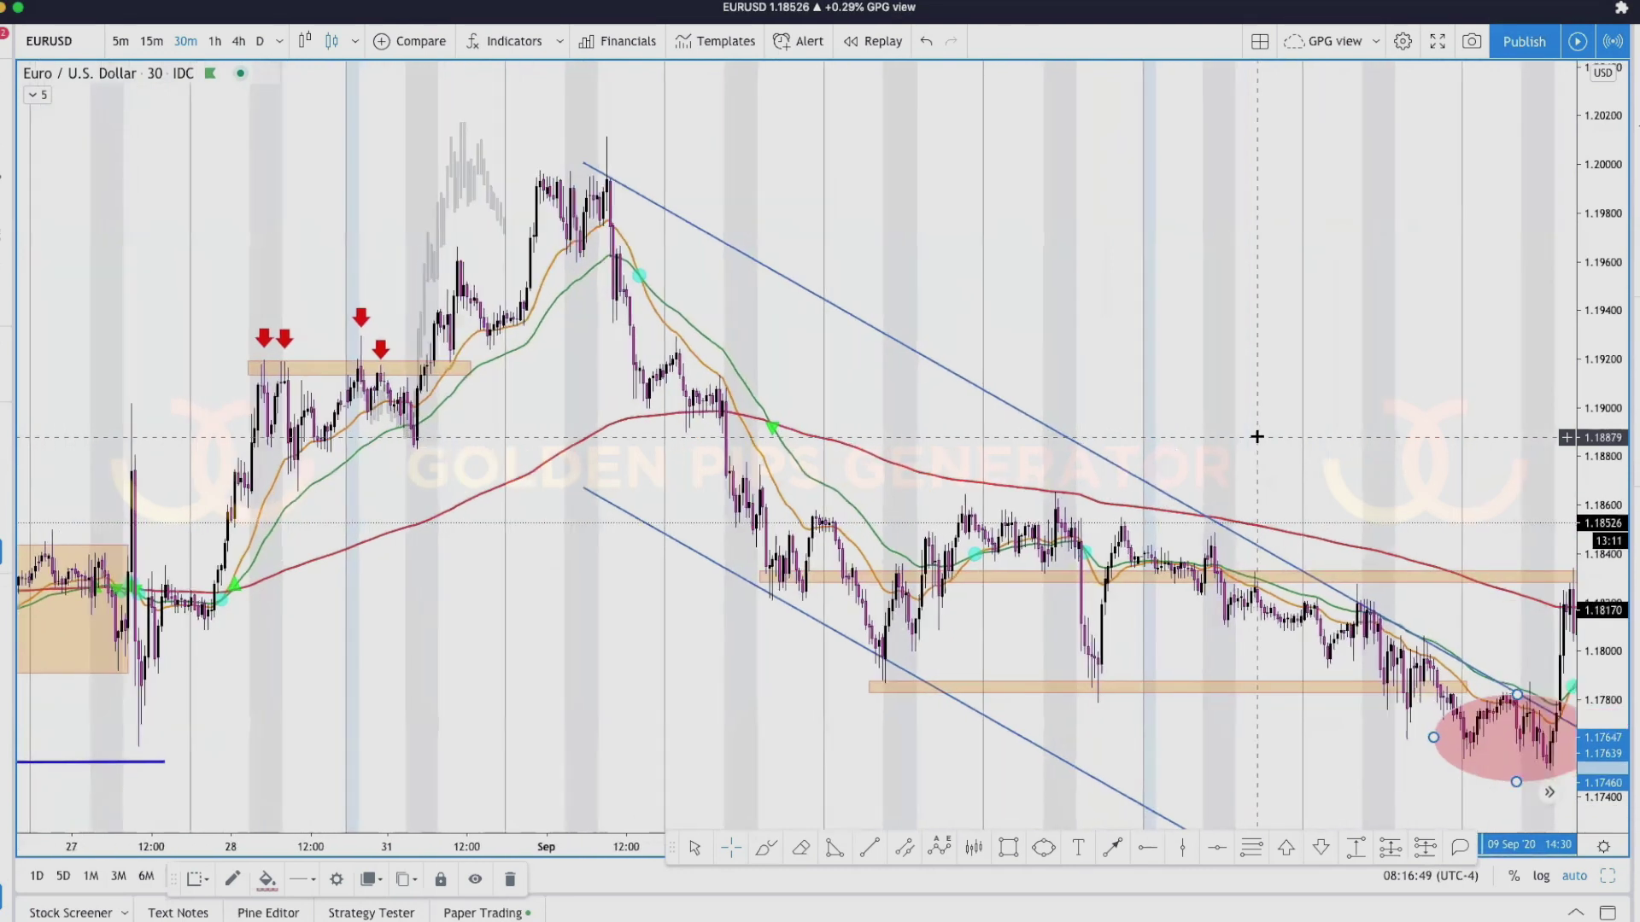
scroll(1256, 436, right, 2)
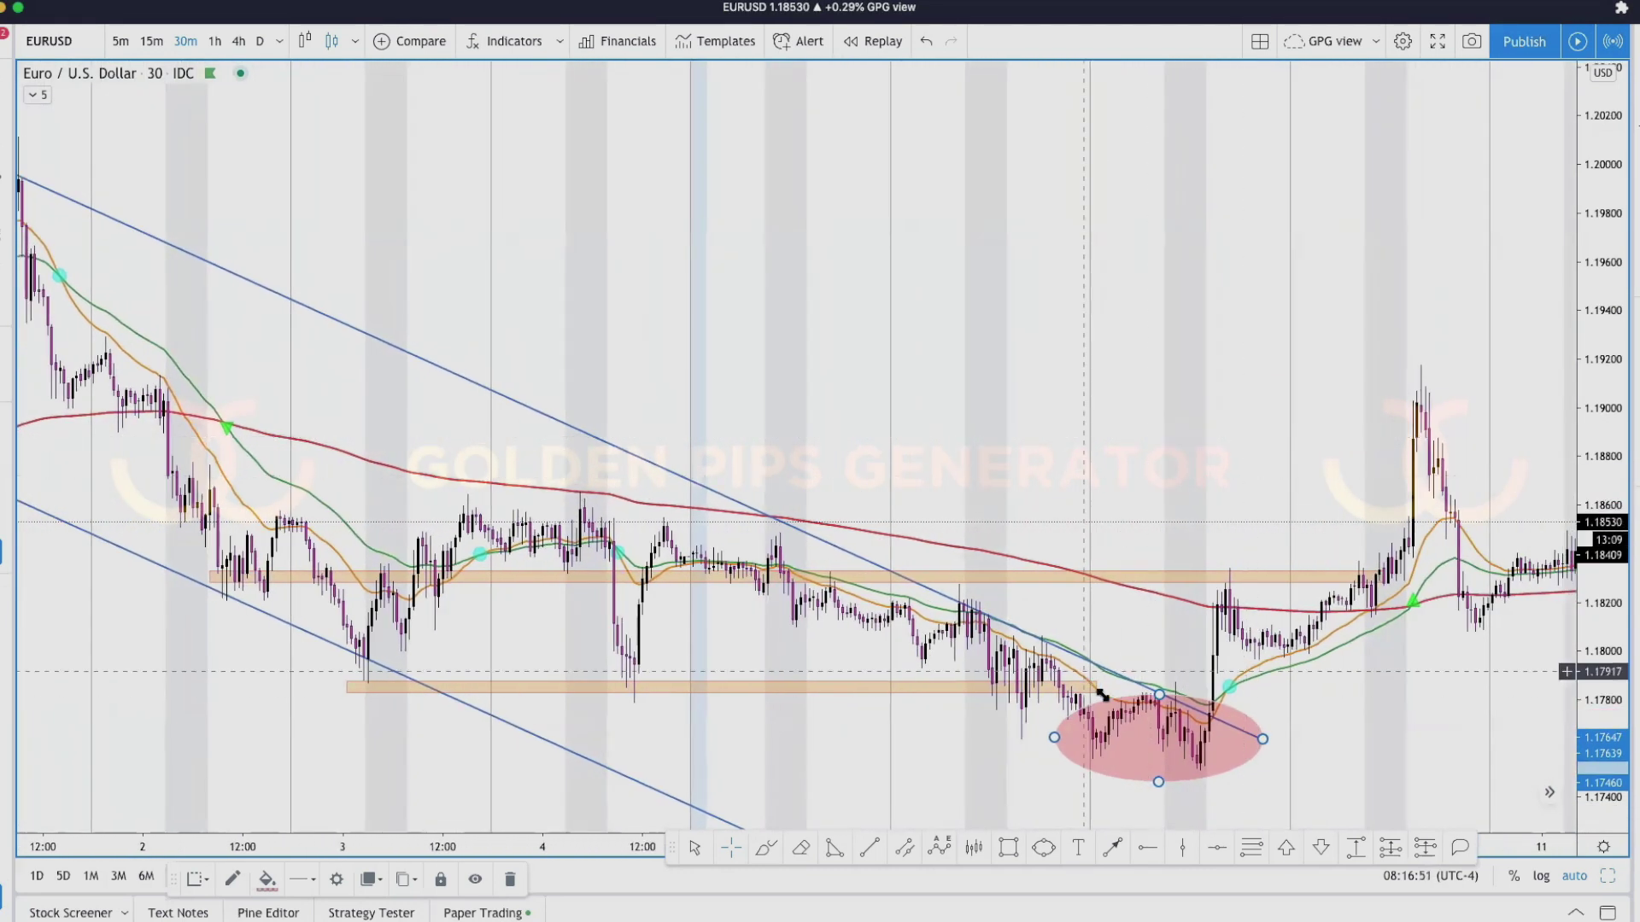
click(1097, 693)
drag(1097, 693, 1278, 698)
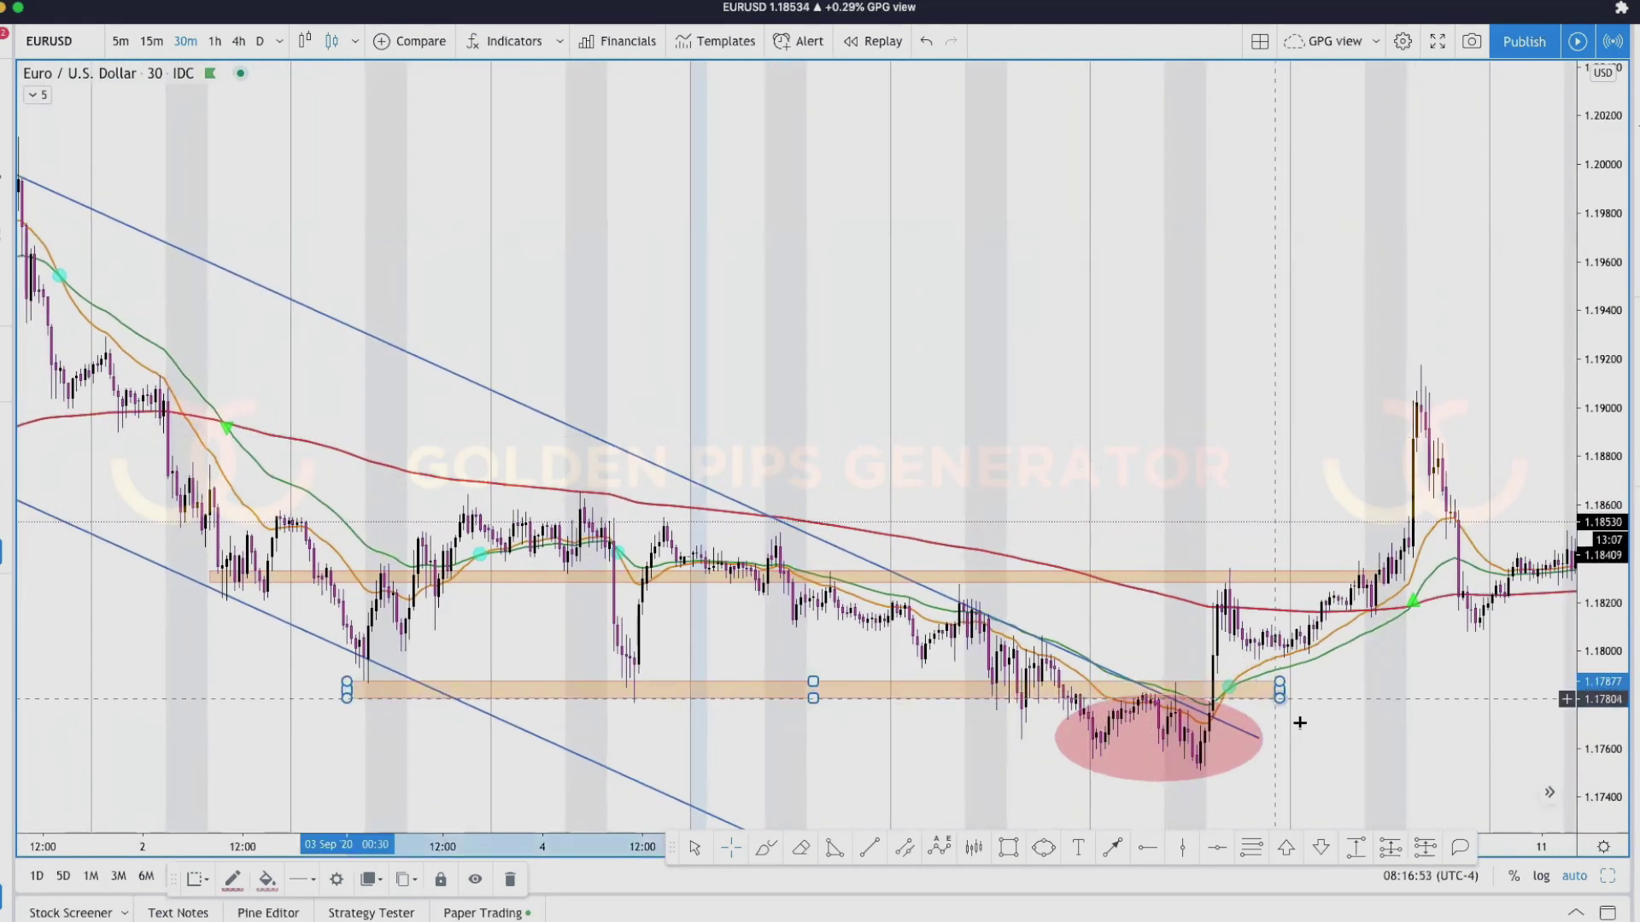
click(1080, 772)
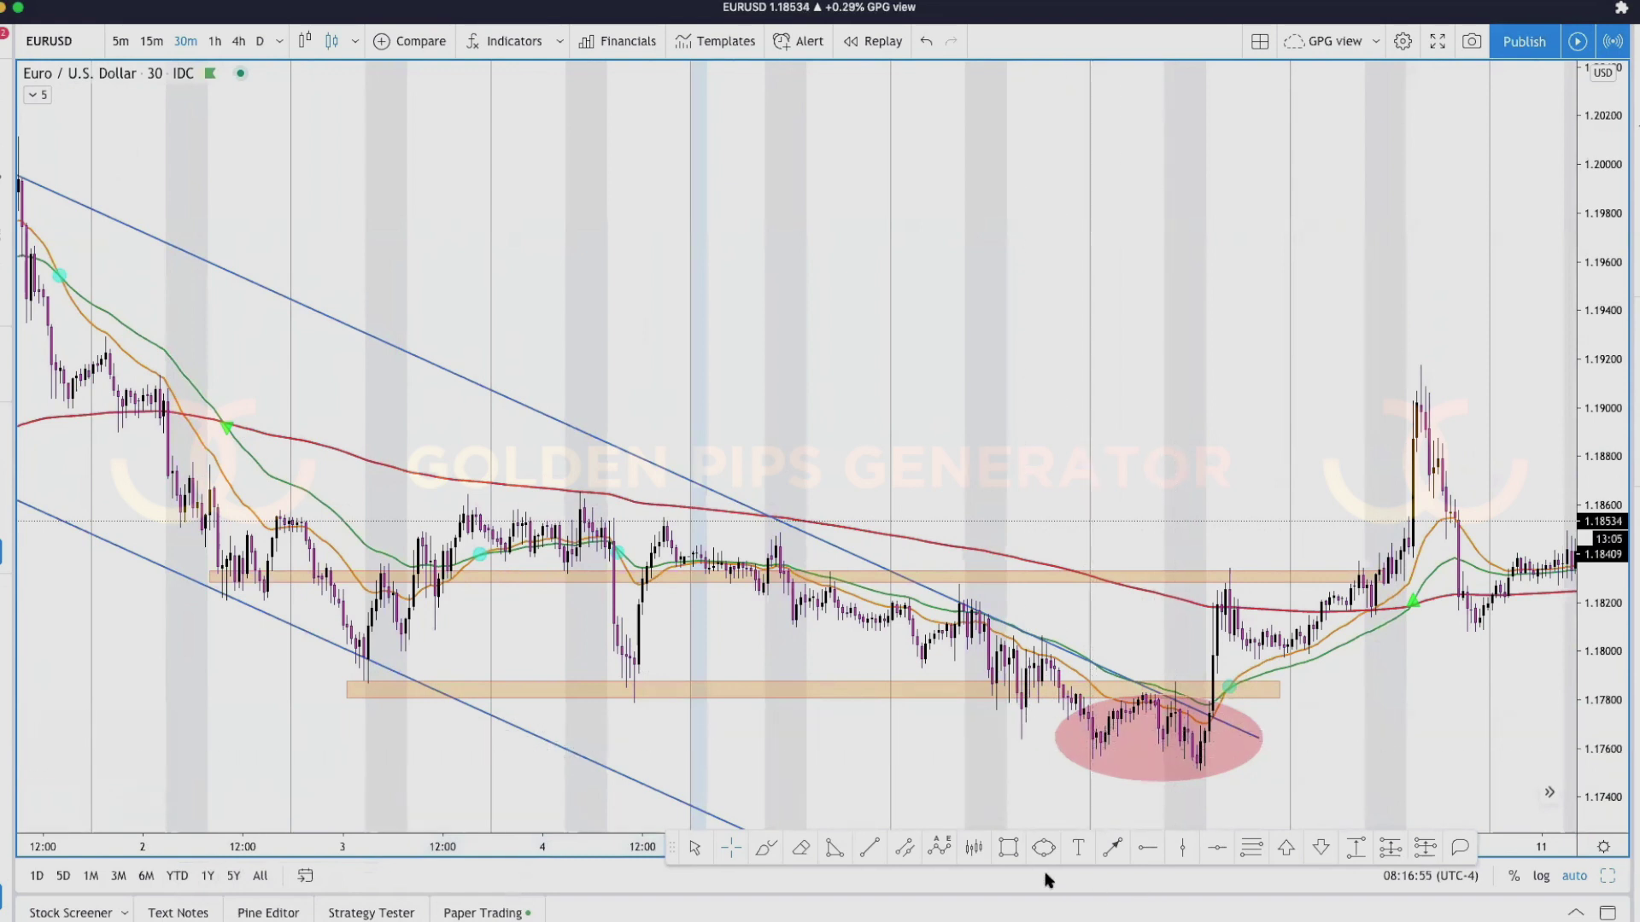
- Brush a W shape through the ellipse at the September lows and two converging lines along its candles
click(759, 849)
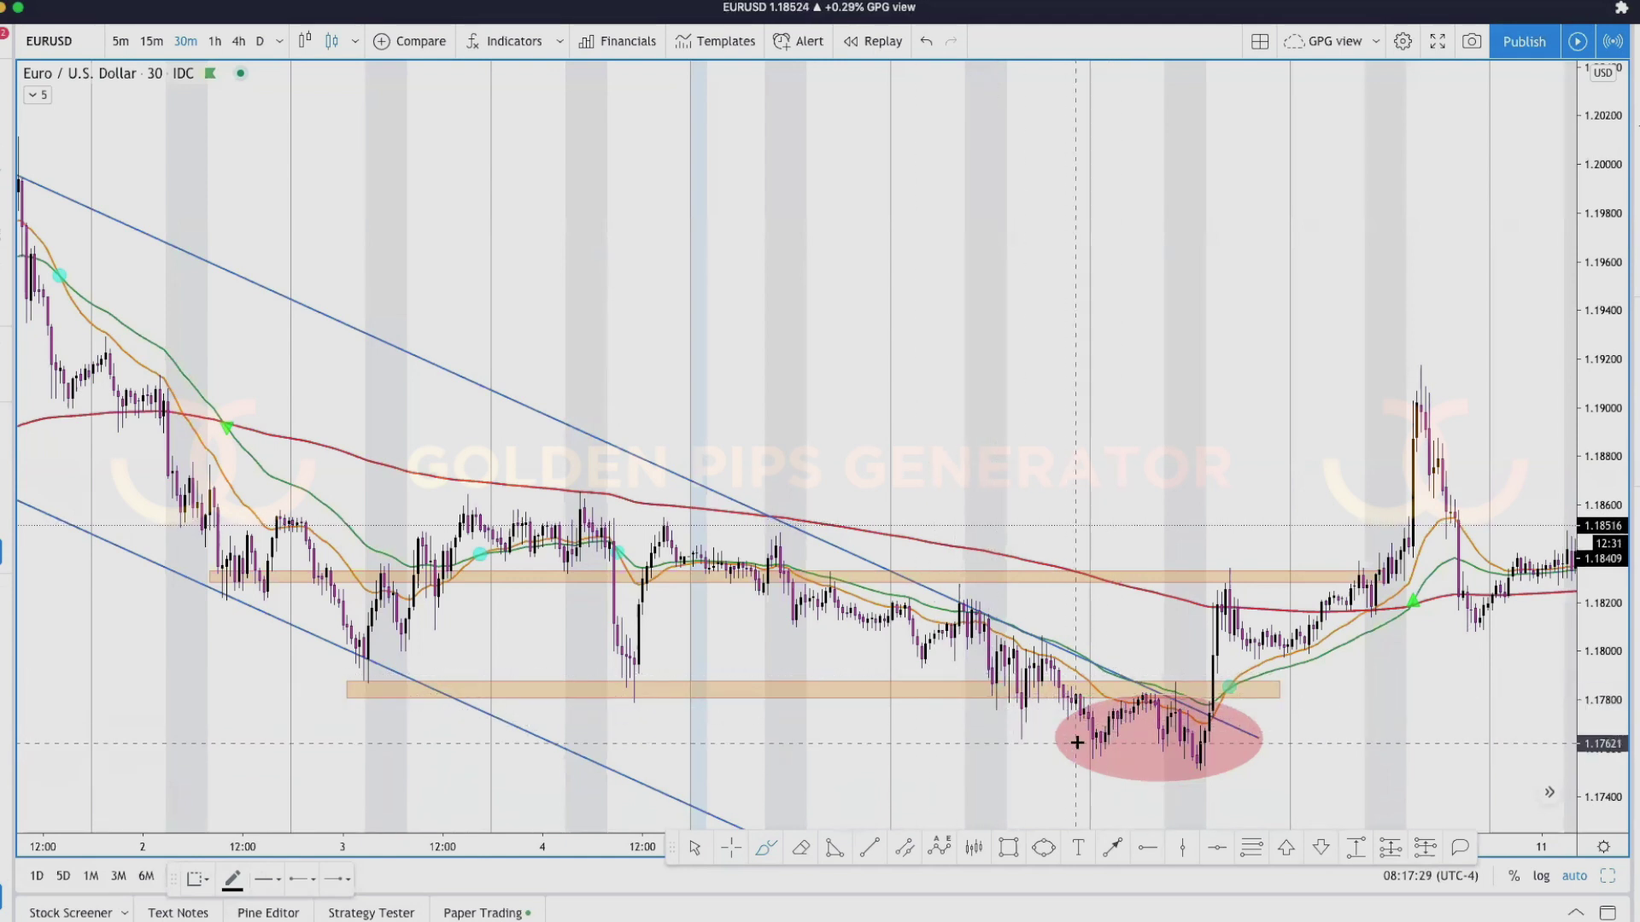
mouse_move(1074, 731)
mouse_down()
mouse_move(1115, 786)
mouse_move(1136, 756)
mouse_move(1174, 795)
mouse_move(1287, 676)
mouse_up()
drag(1091, 756, 1183, 700)
drag(1053, 660, 1187, 700)
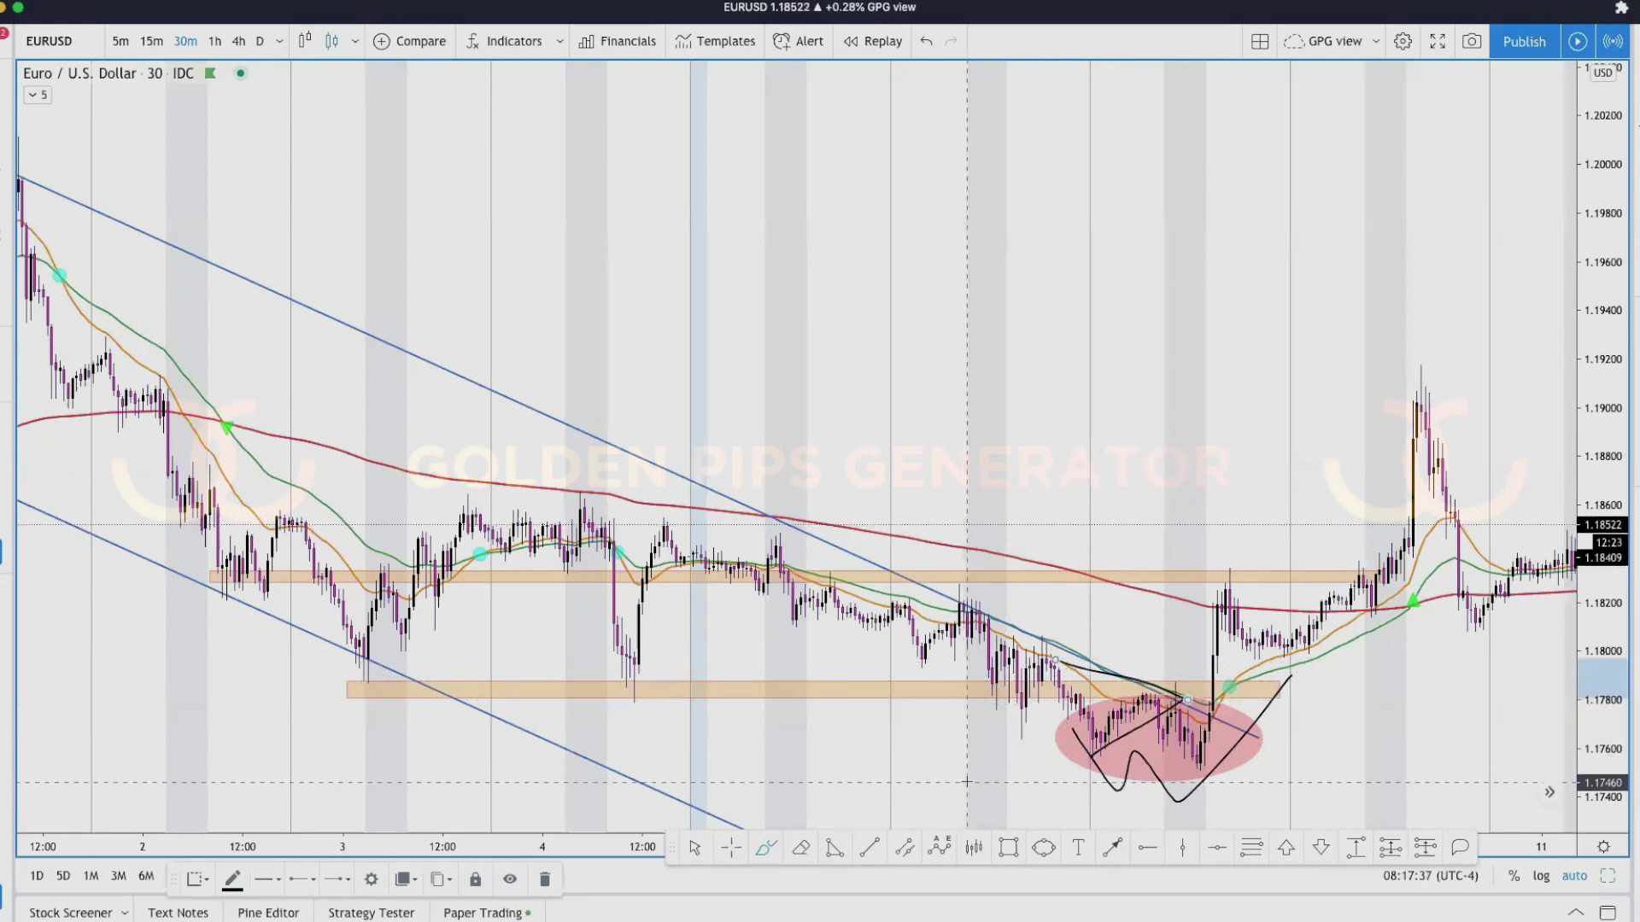
click(1130, 696)
click(1223, 757)
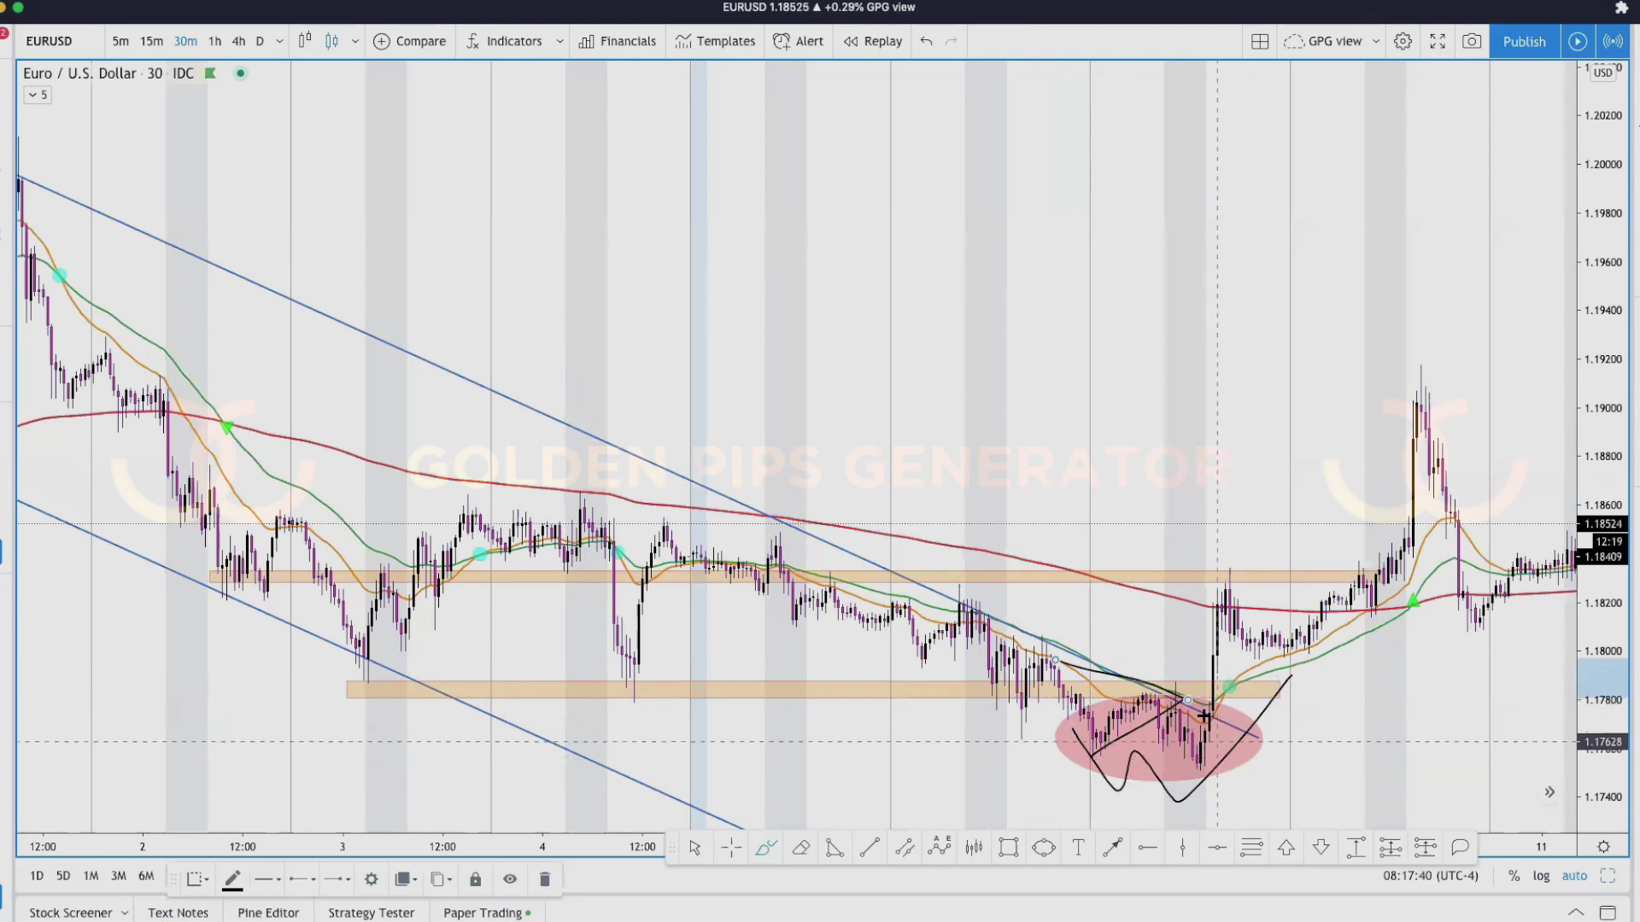
- Brush a freehand box around the W and the ellipse, and circle and strike through the last low inside it
mouse_move(1033, 651)
mouse_down()
mouse_move(1281, 656)
mouse_move(1311, 804)
mouse_up()
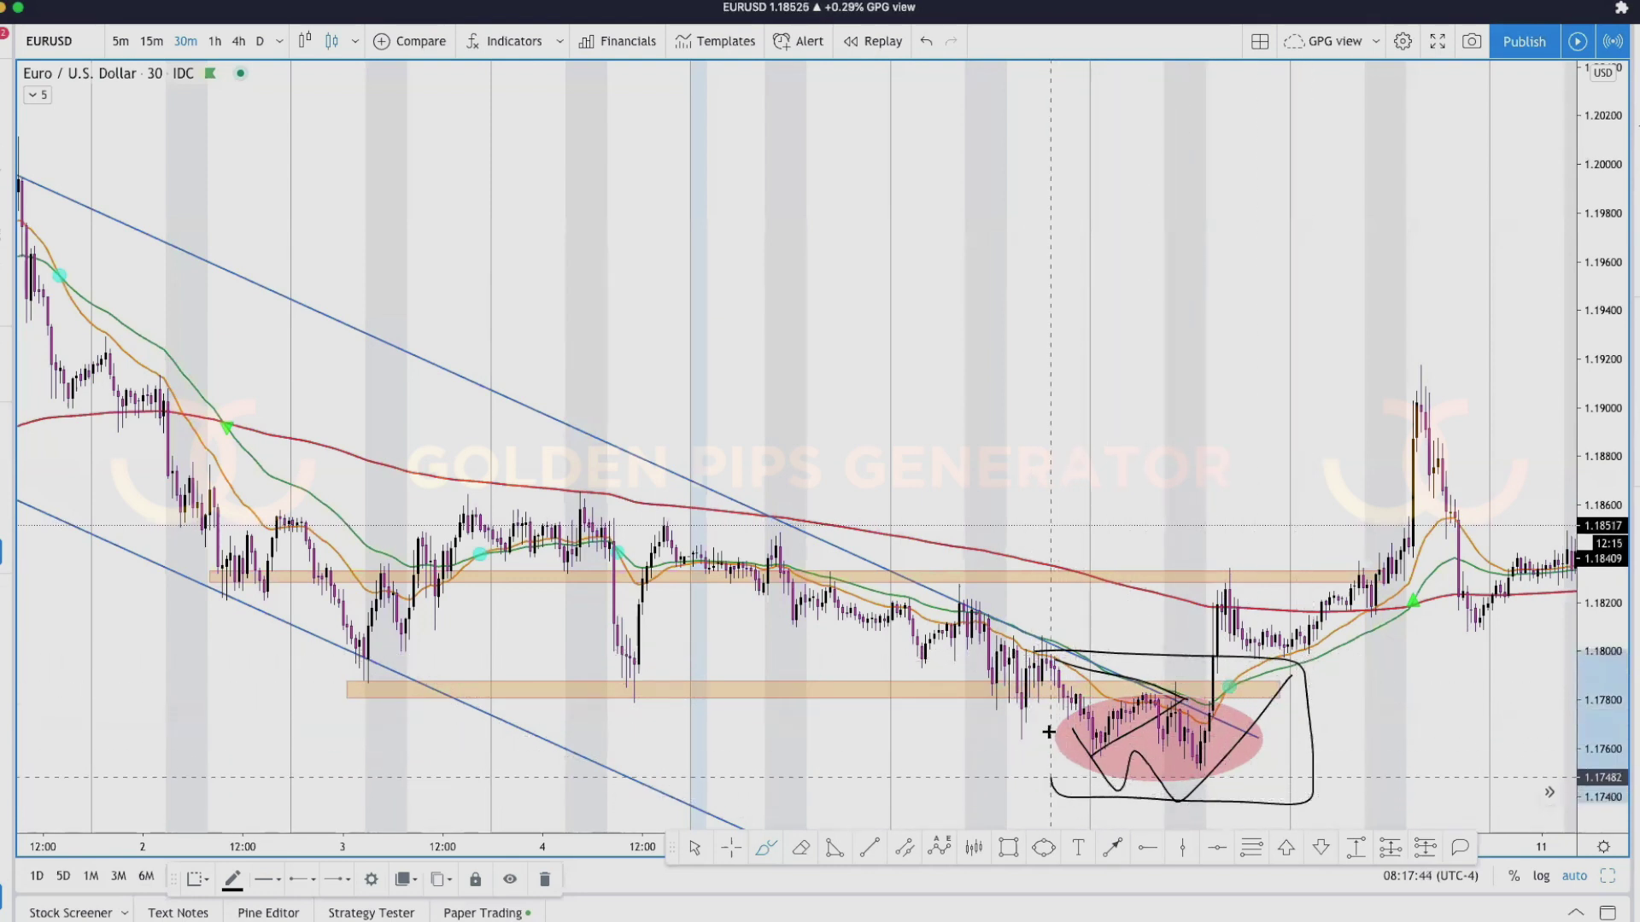
scroll(1038, 645, up, 2)
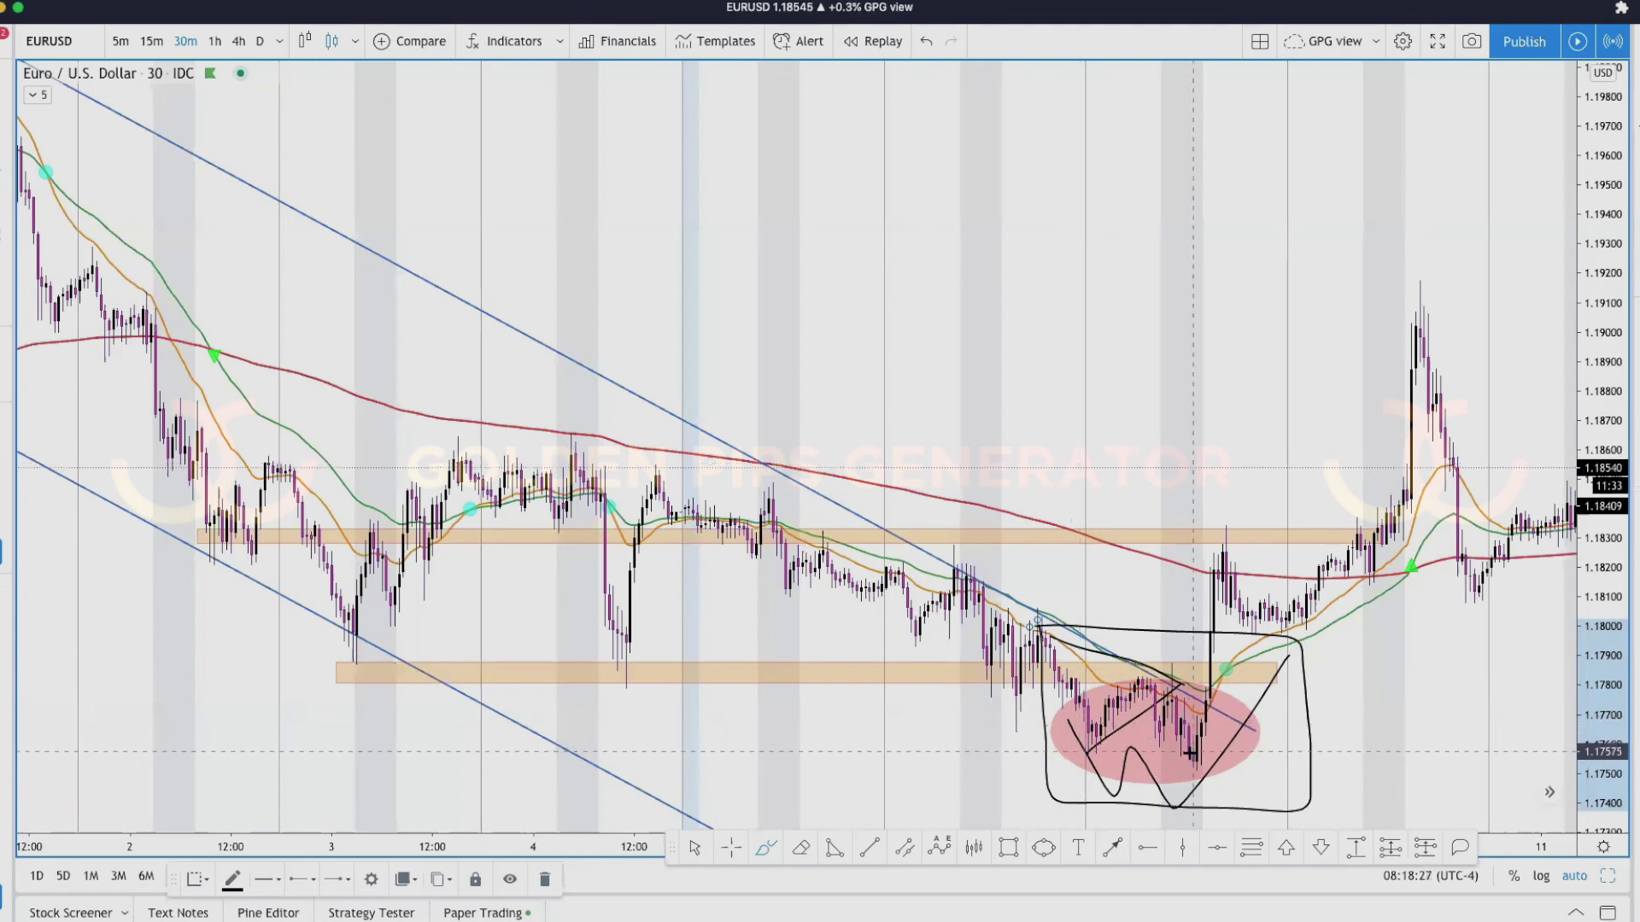
mouse_move(1192, 752)
mouse_down()
mouse_move(1180, 765)
mouse_move(1172, 725)
mouse_move(1180, 758)
mouse_move(1224, 771)
mouse_up()
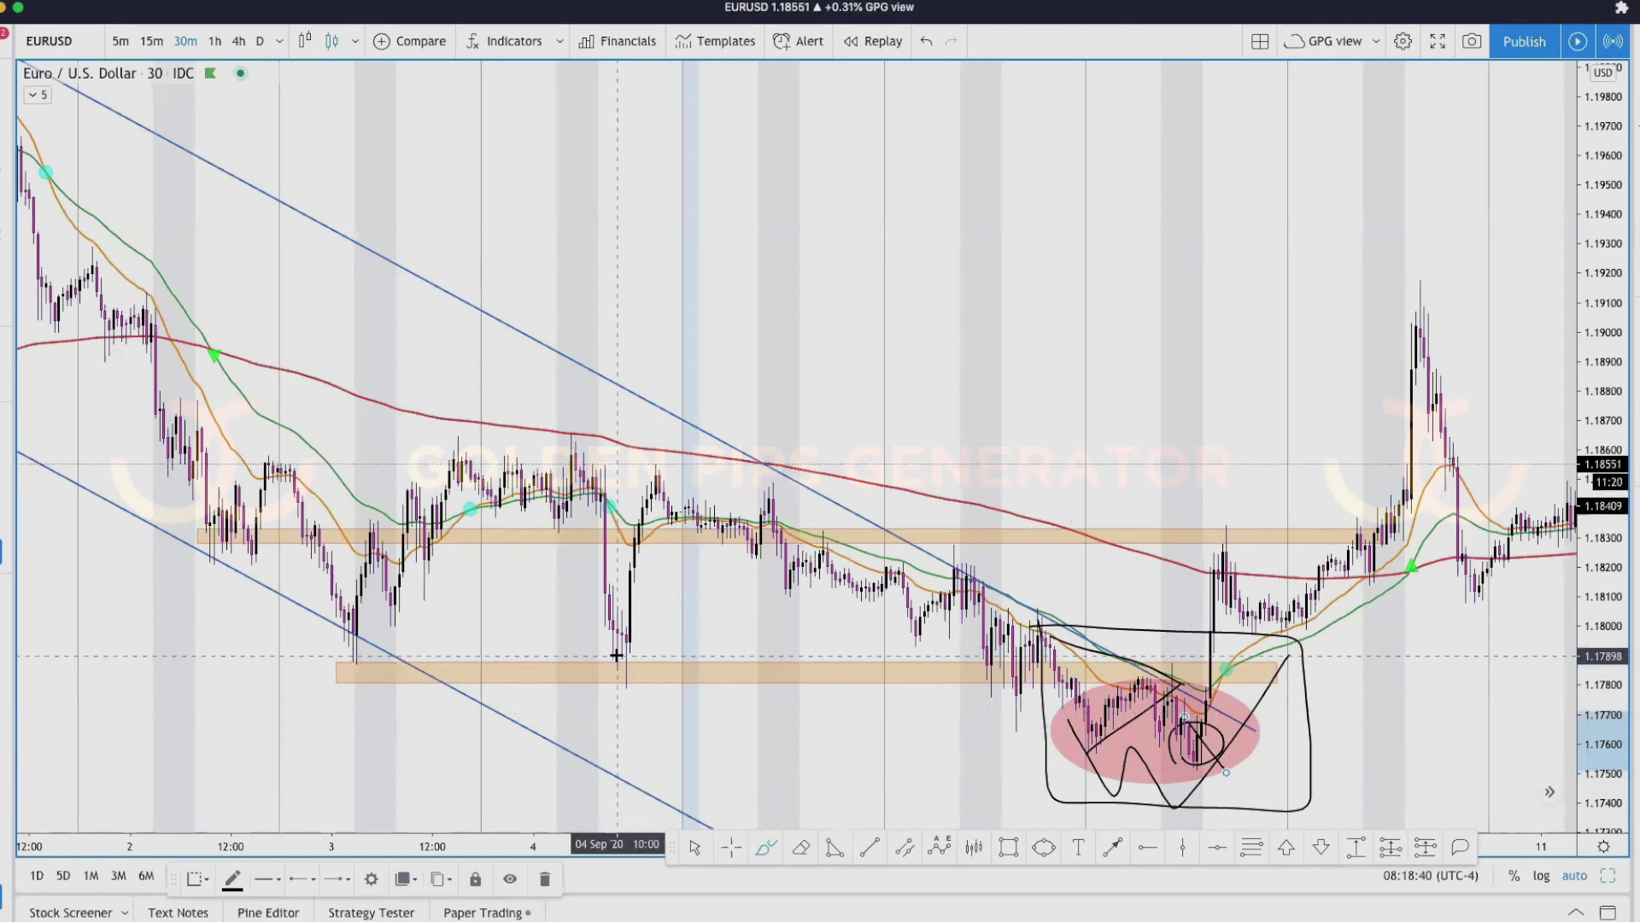
- Brush M shapes over the two groups of highs, circle the minor pullbacks, and add a curved downward arrow toward the lows
mouse_move(444, 461)
mouse_down()
mouse_move(602, 462)
mouse_move(619, 448)
mouse_move(429, 451)
mouse_move(586, 390)
mouse_move(660, 549)
mouse_up()
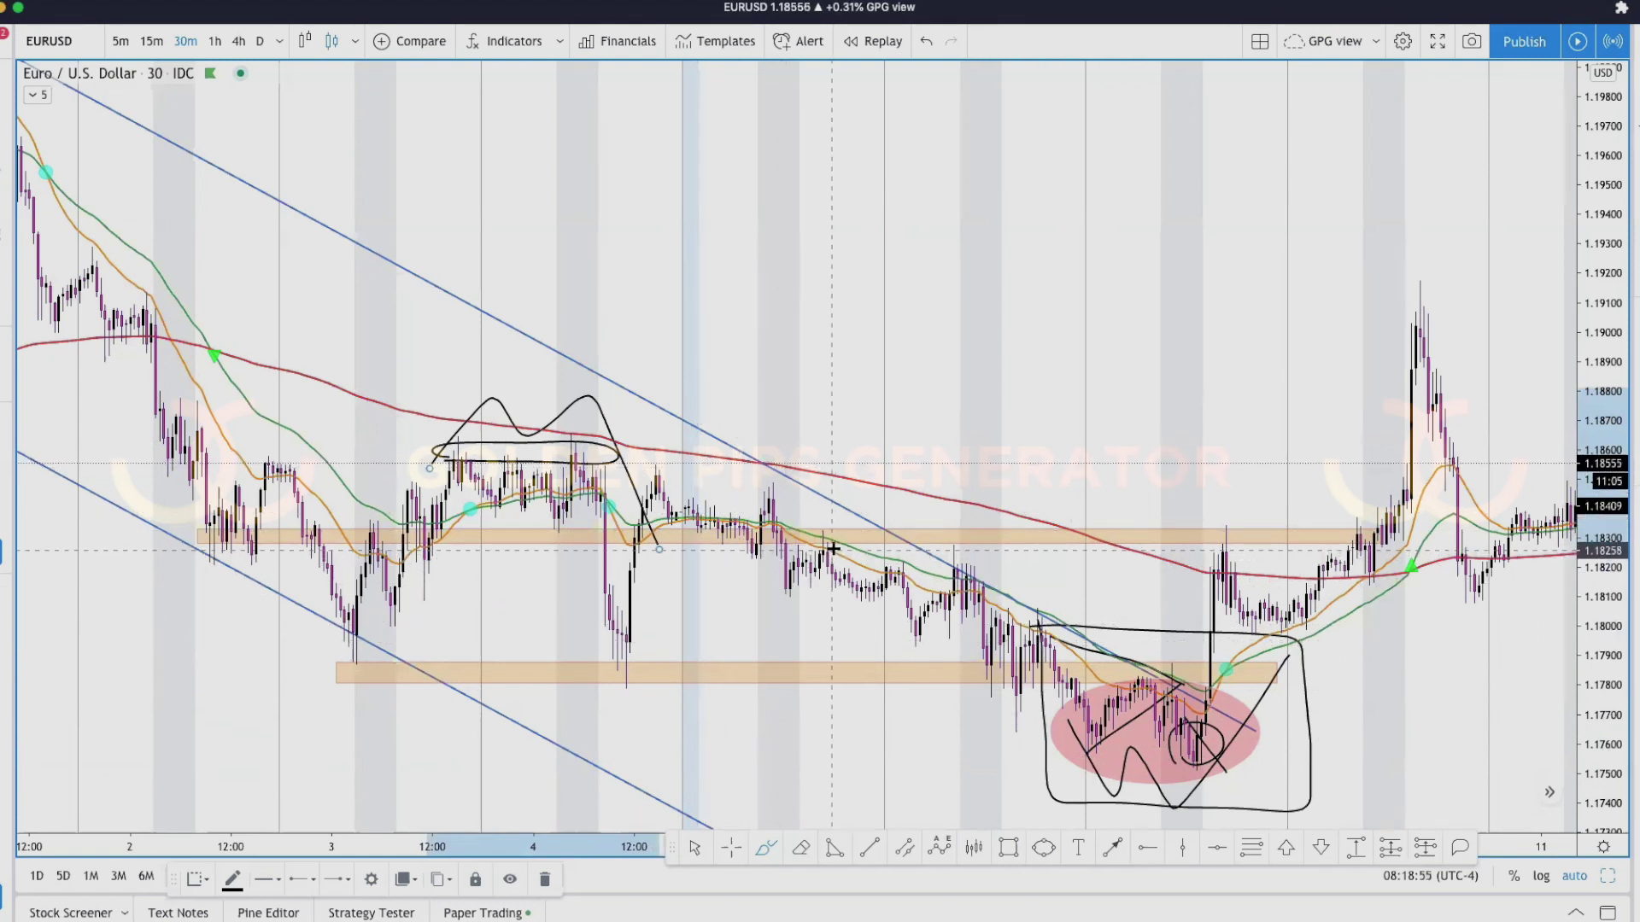
mouse_move(832, 547)
mouse_down()
mouse_move(811, 553)
mouse_move(827, 538)
mouse_up()
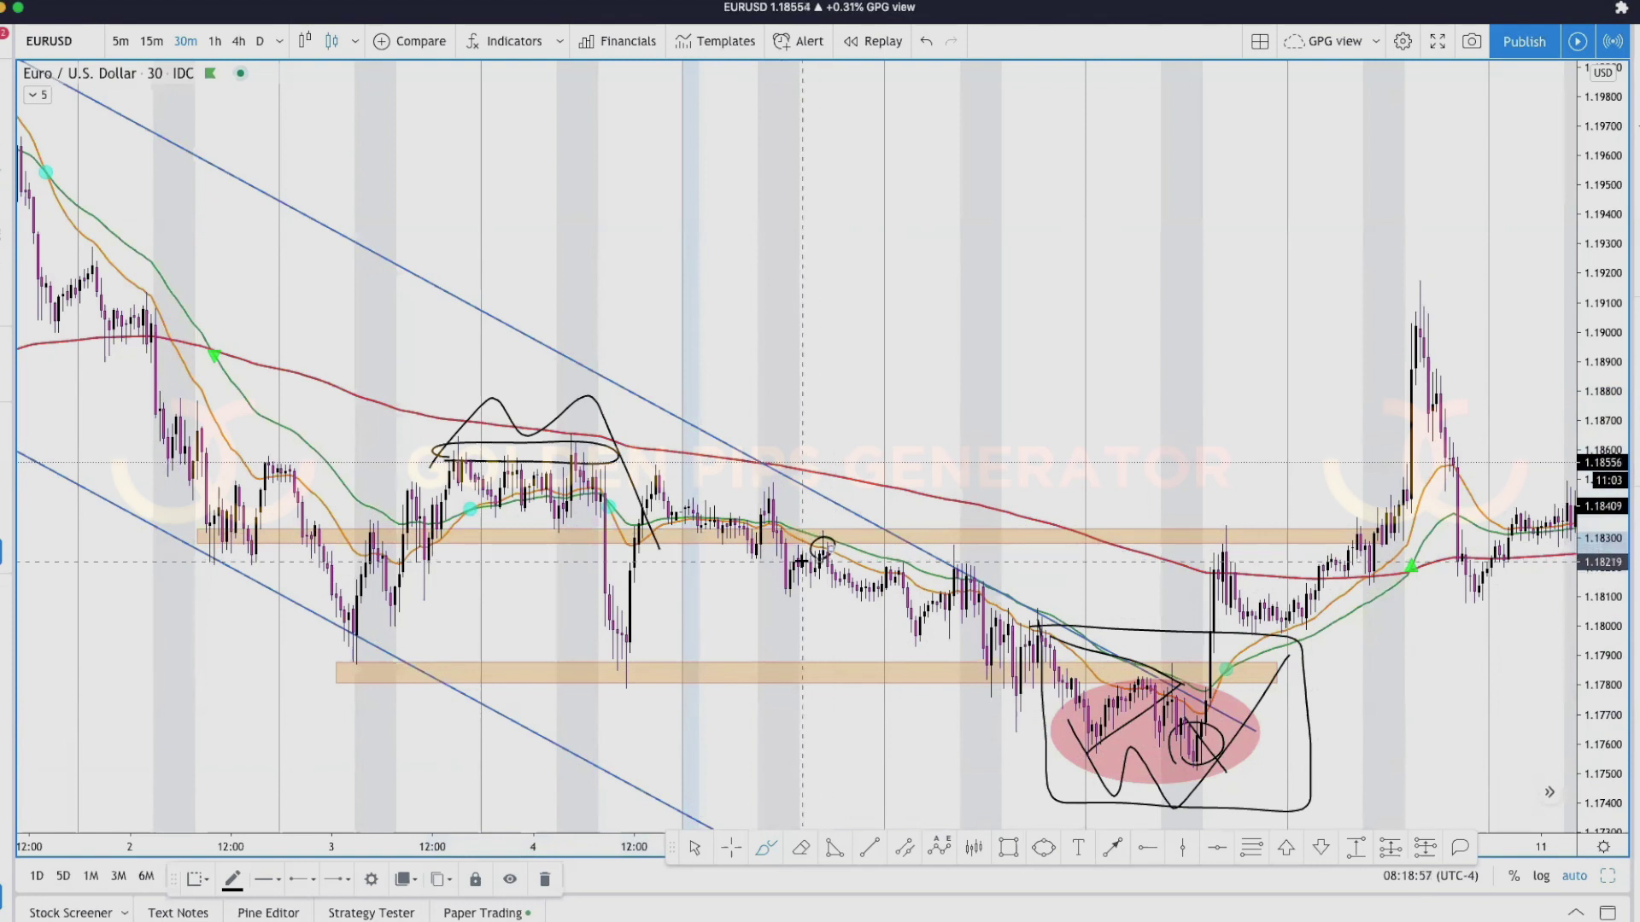
mouse_move(926, 574)
mouse_down()
mouse_move(978, 551)
mouse_move(982, 603)
mouse_up()
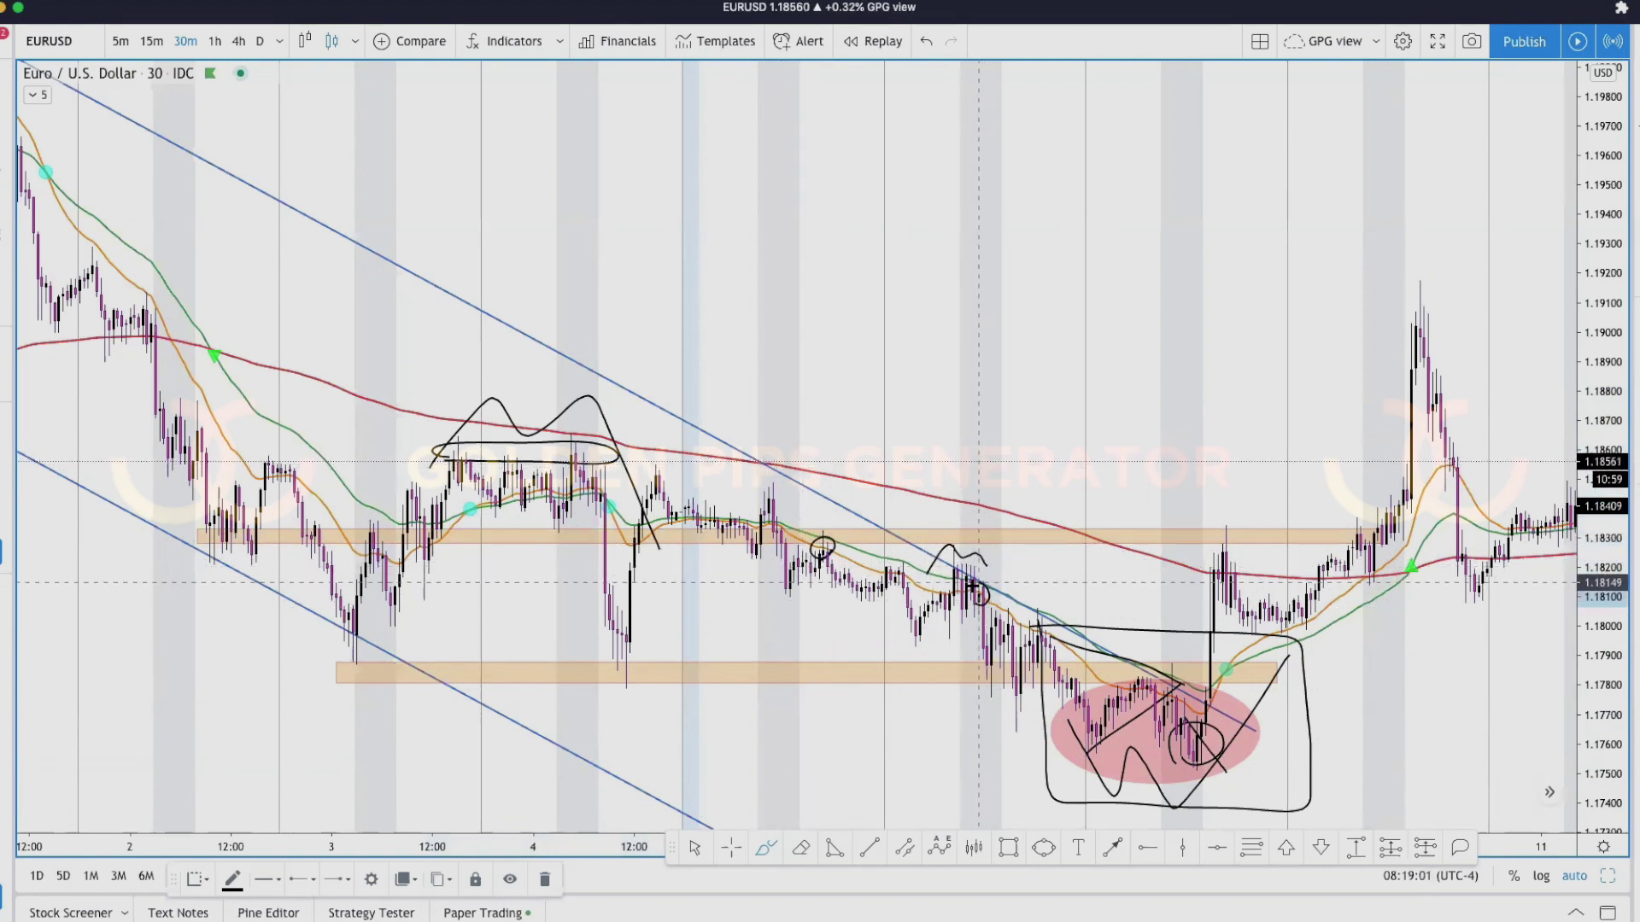
mouse_move(829, 408)
mouse_down()
mouse_move(1044, 565)
mouse_move(1054, 517)
mouse_up()
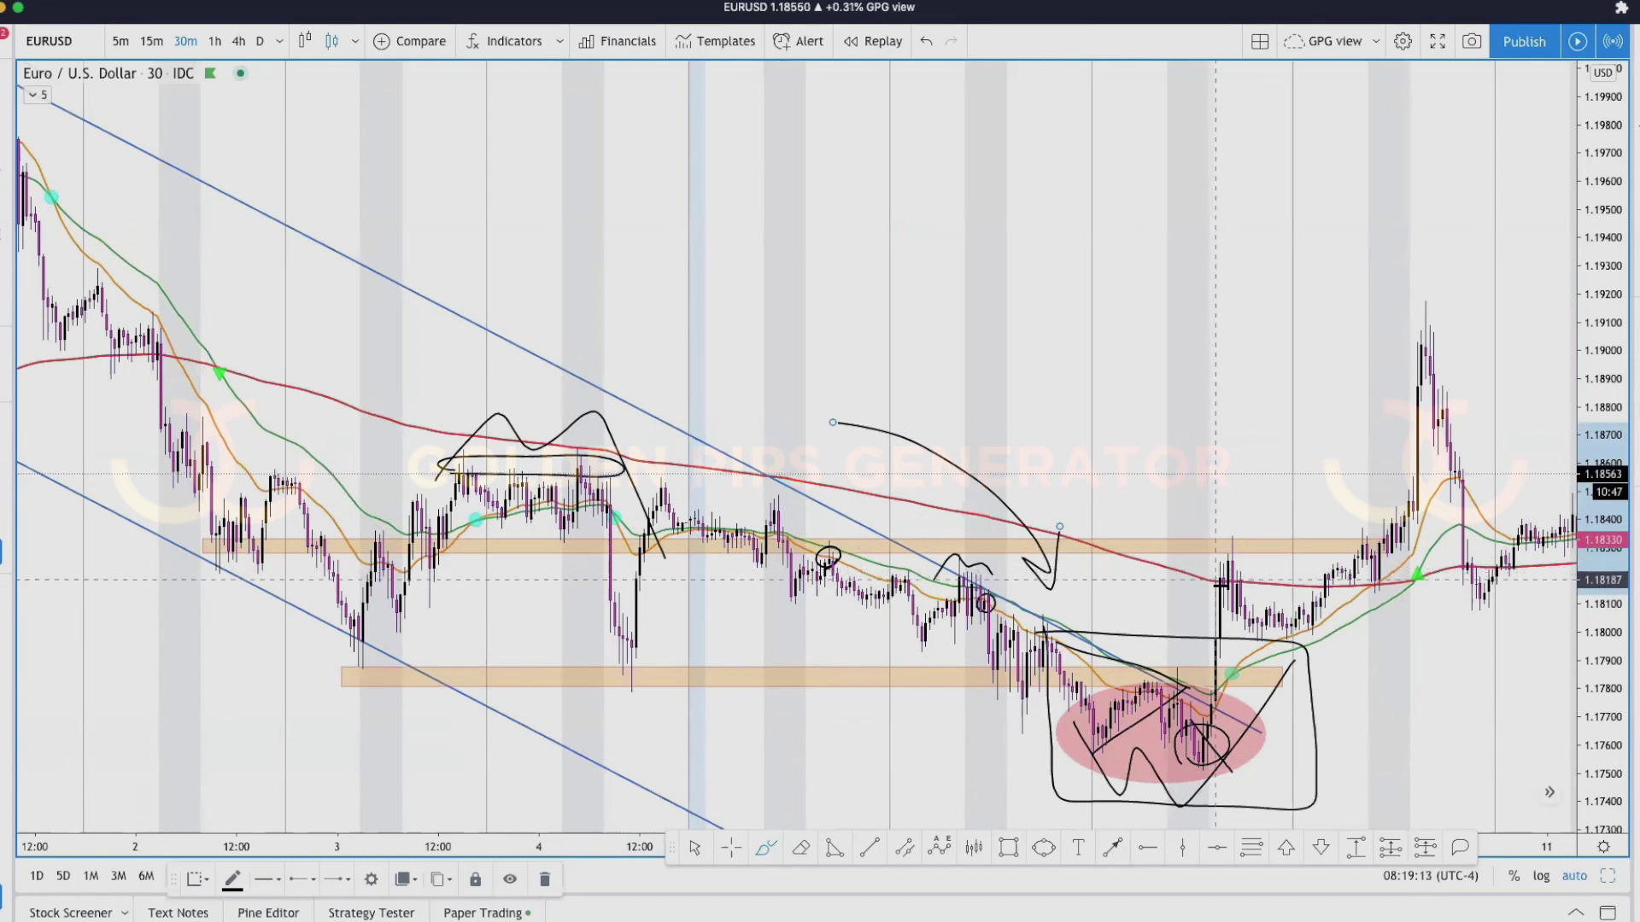
- Brush a circle around the pullback after the 9 September rally and handwrite 50 above the downward arrow
mouse_move(1291, 598)
mouse_down()
mouse_move(1294, 639)
mouse_move(1298, 586)
mouse_move(1268, 613)
mouse_move(1337, 637)
mouse_up()
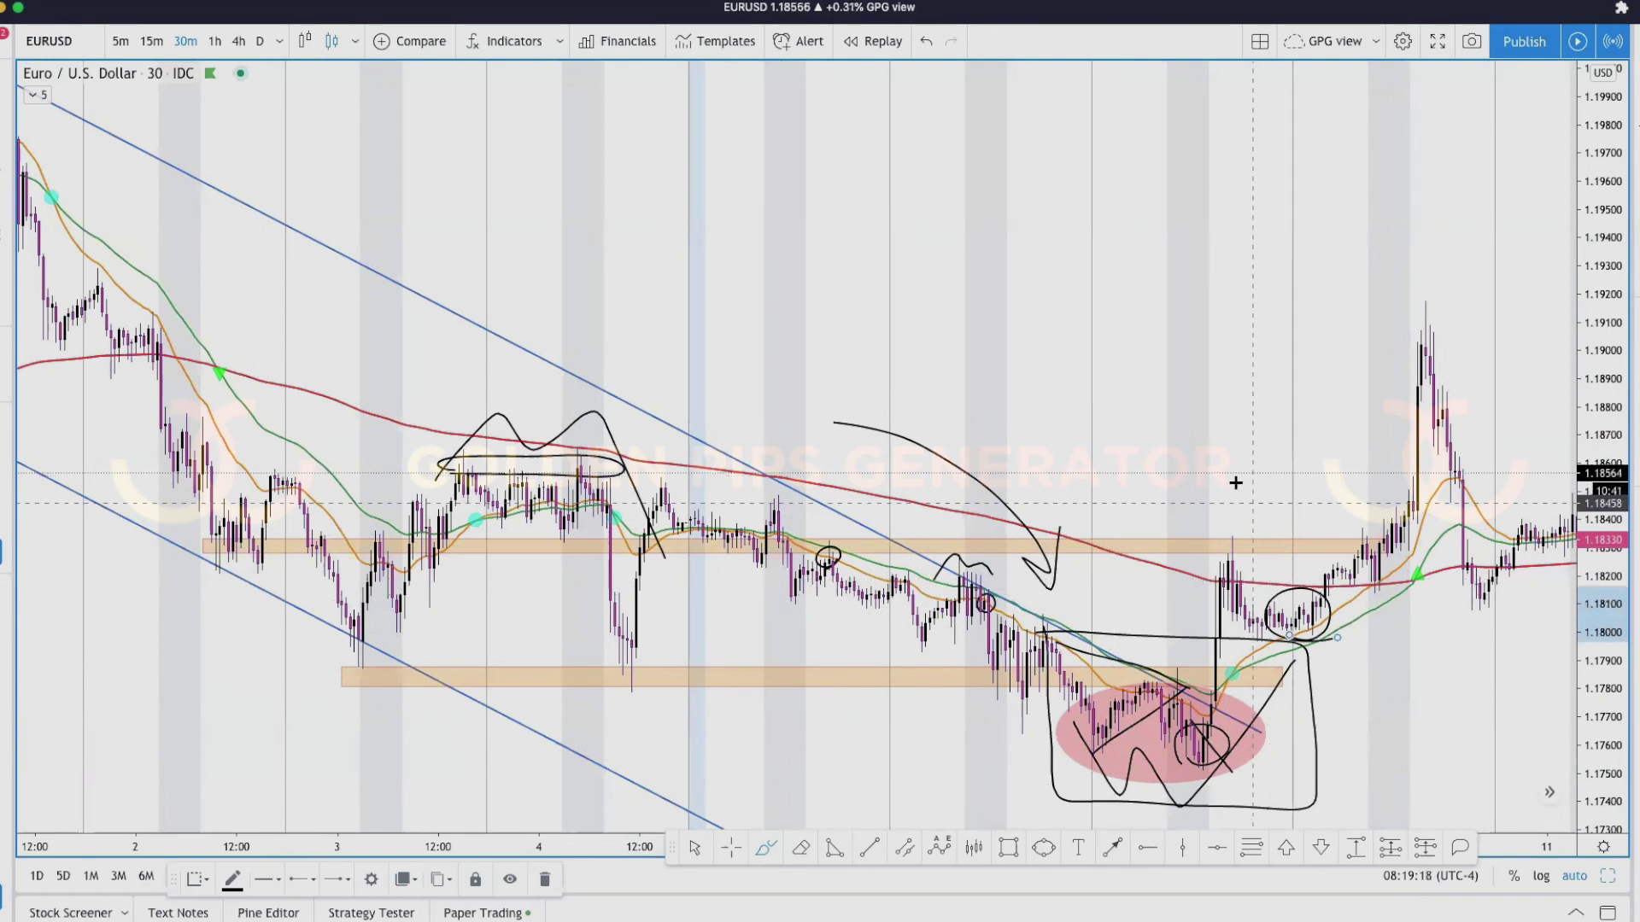
mouse_move(929, 301)
mouse_down()
mouse_move(861, 297)
mouse_move(863, 395)
mouse_up()
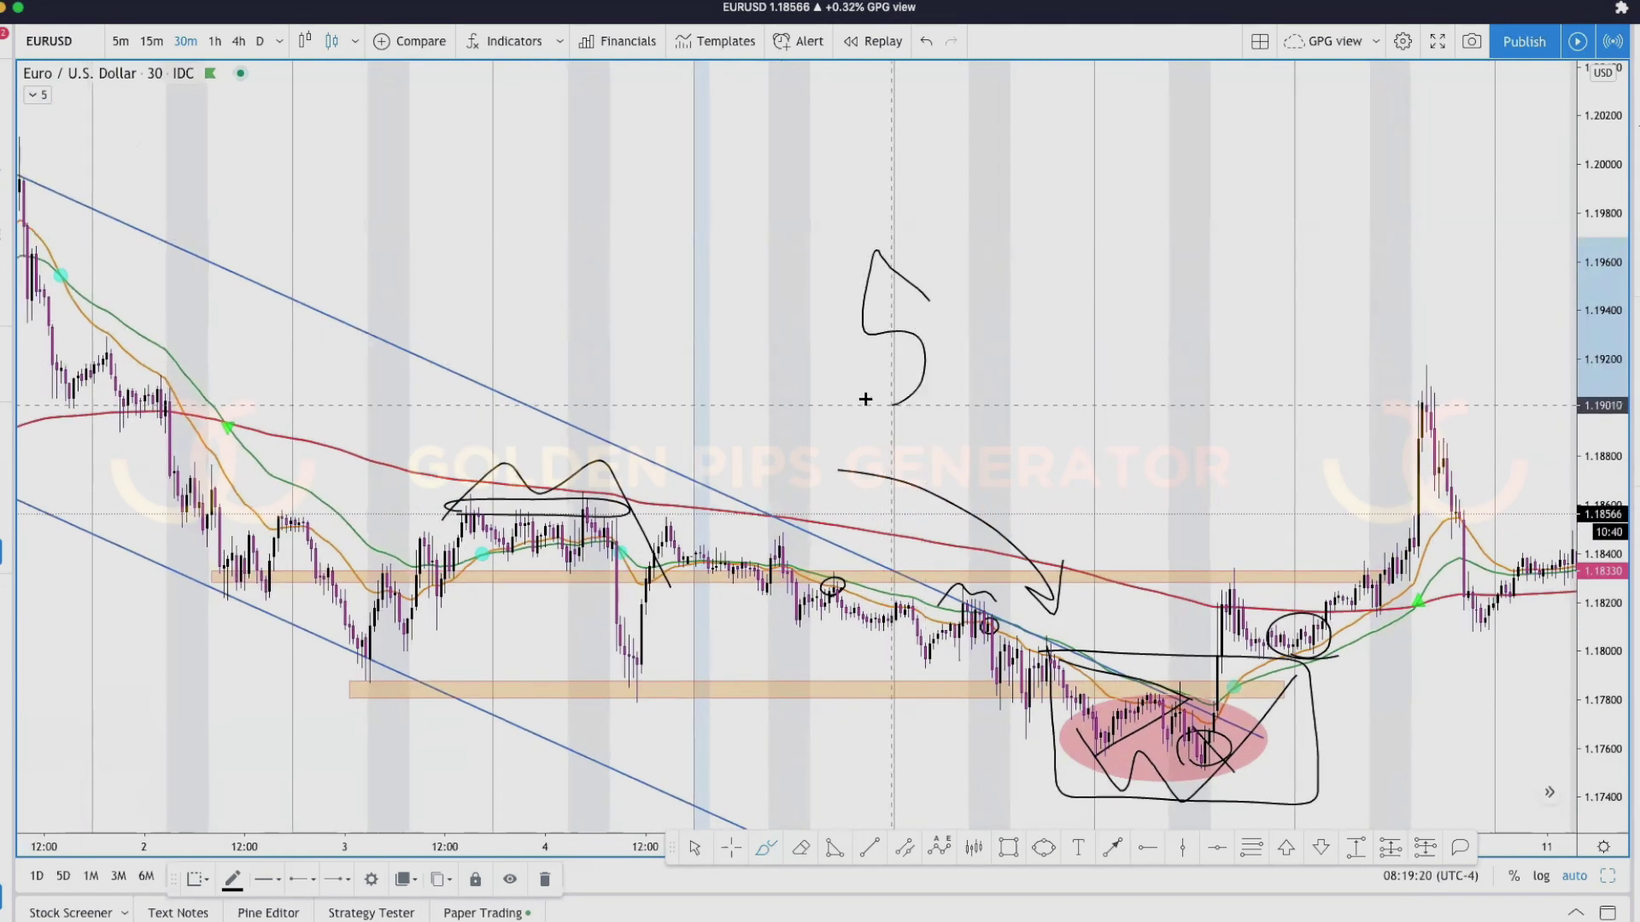
mouse_move(962, 363)
mouse_down()
mouse_move(939, 389)
mouse_move(960, 359)
mouse_up()
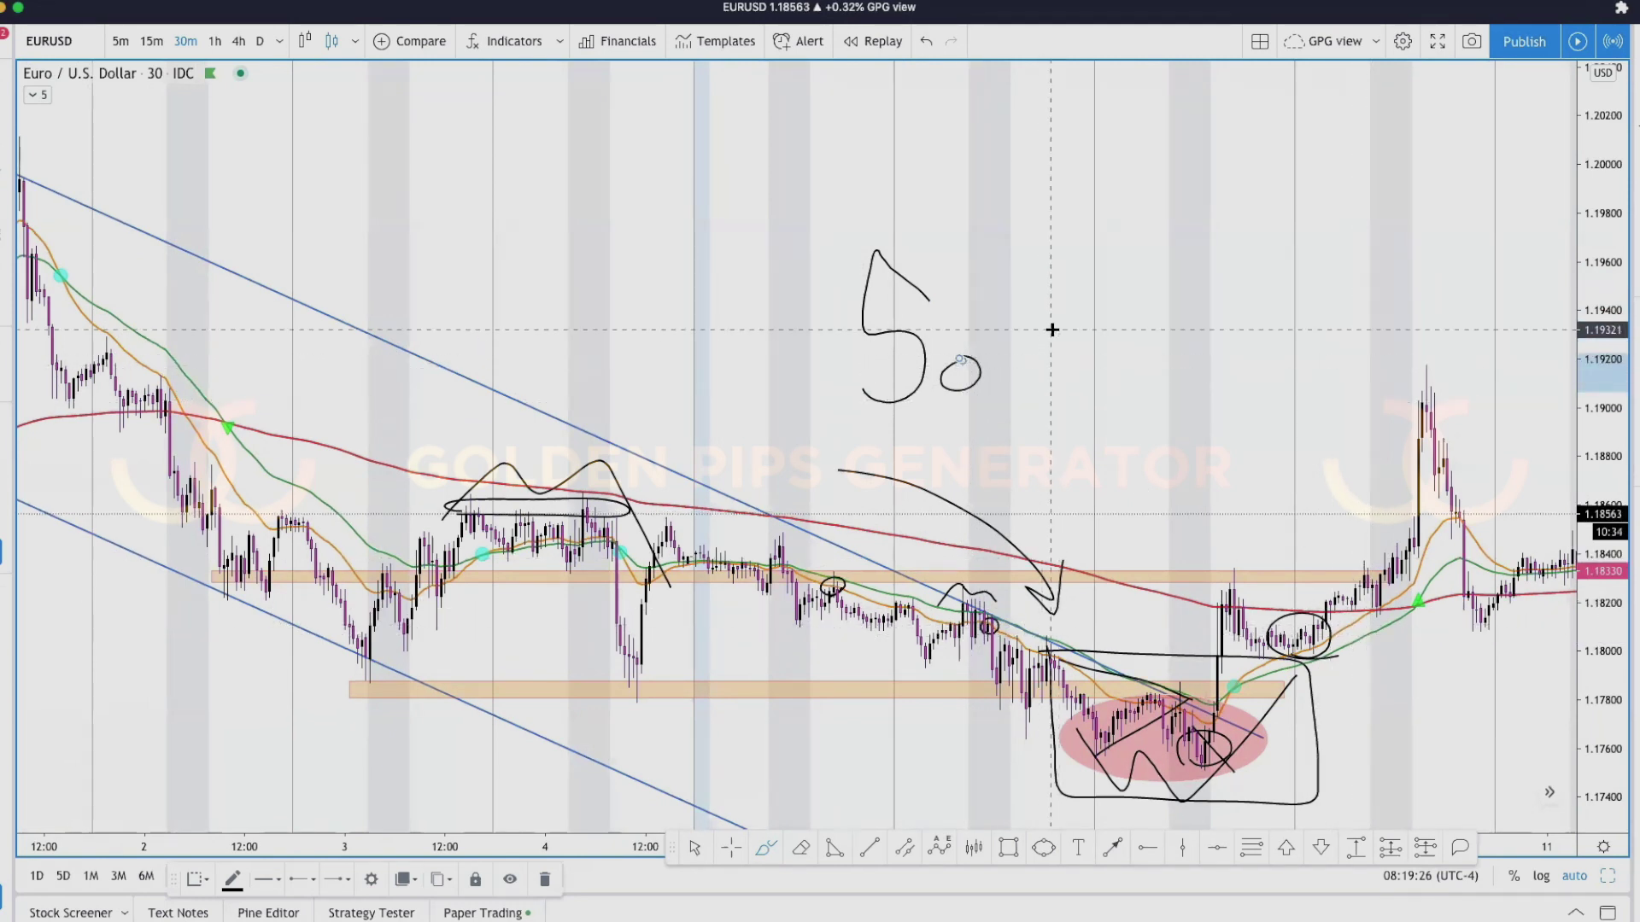
- Handwrite /100 beside the 50 and brush an arrow pointing at the circled pullback after the 9 September rally
drag(1070, 209, 1004, 428)
drag(1078, 309, 1086, 408)
mouse_move(1115, 342)
mouse_down()
mouse_move(1093, 367)
mouse_move(1118, 350)
mouse_move(1184, 352)
mouse_move(1147, 347)
mouse_up()
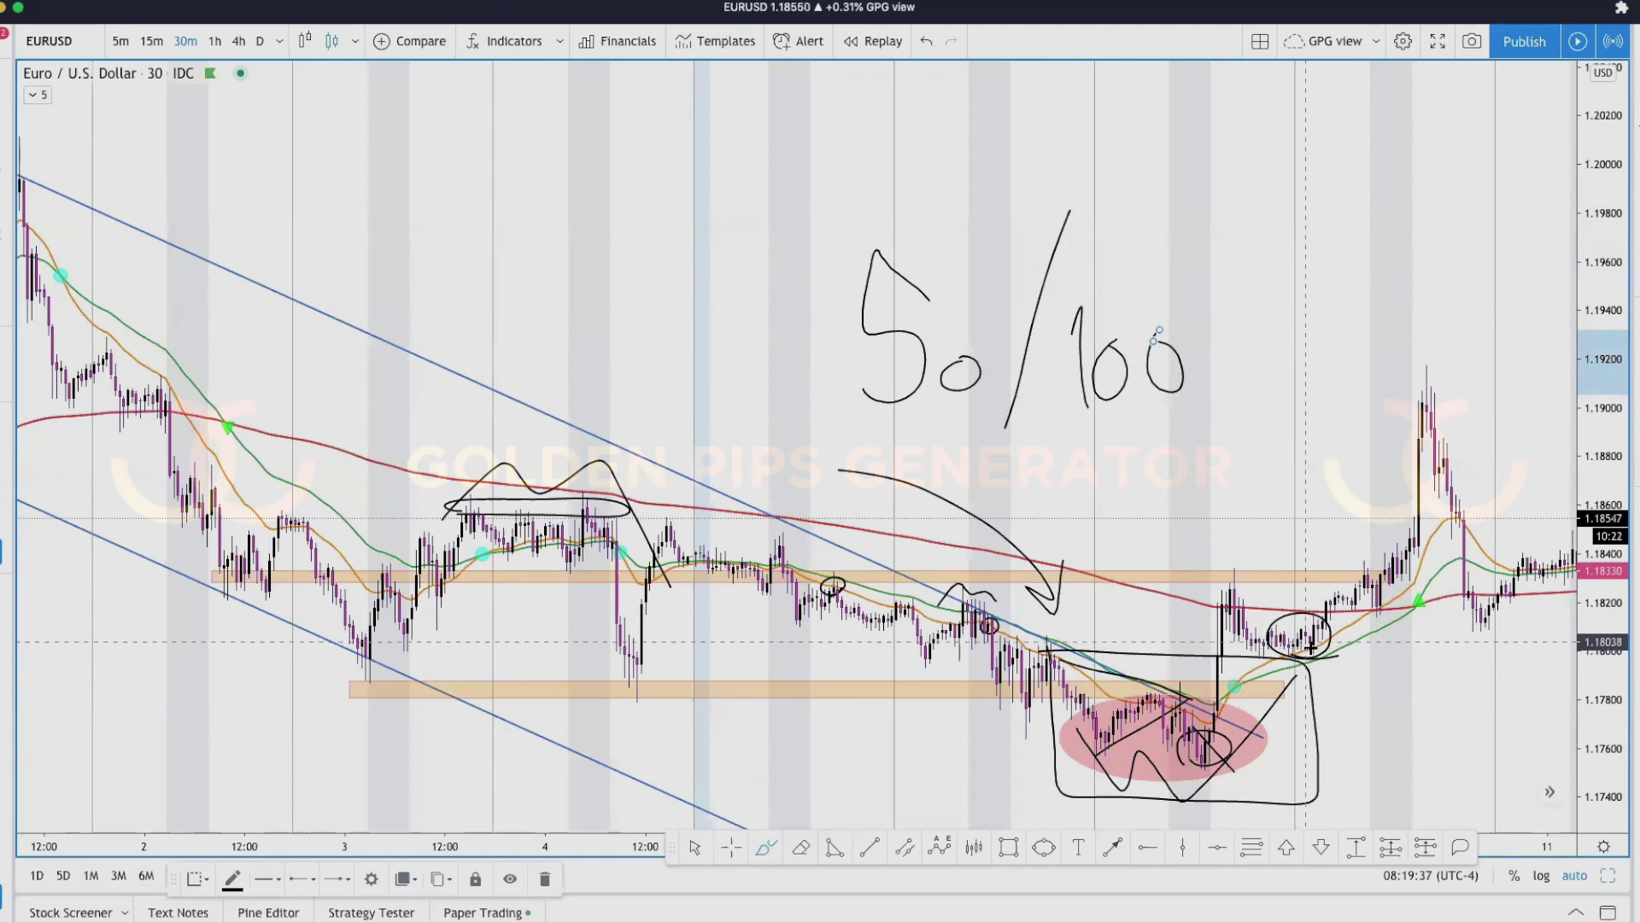
drag(1310, 655, 1375, 681)
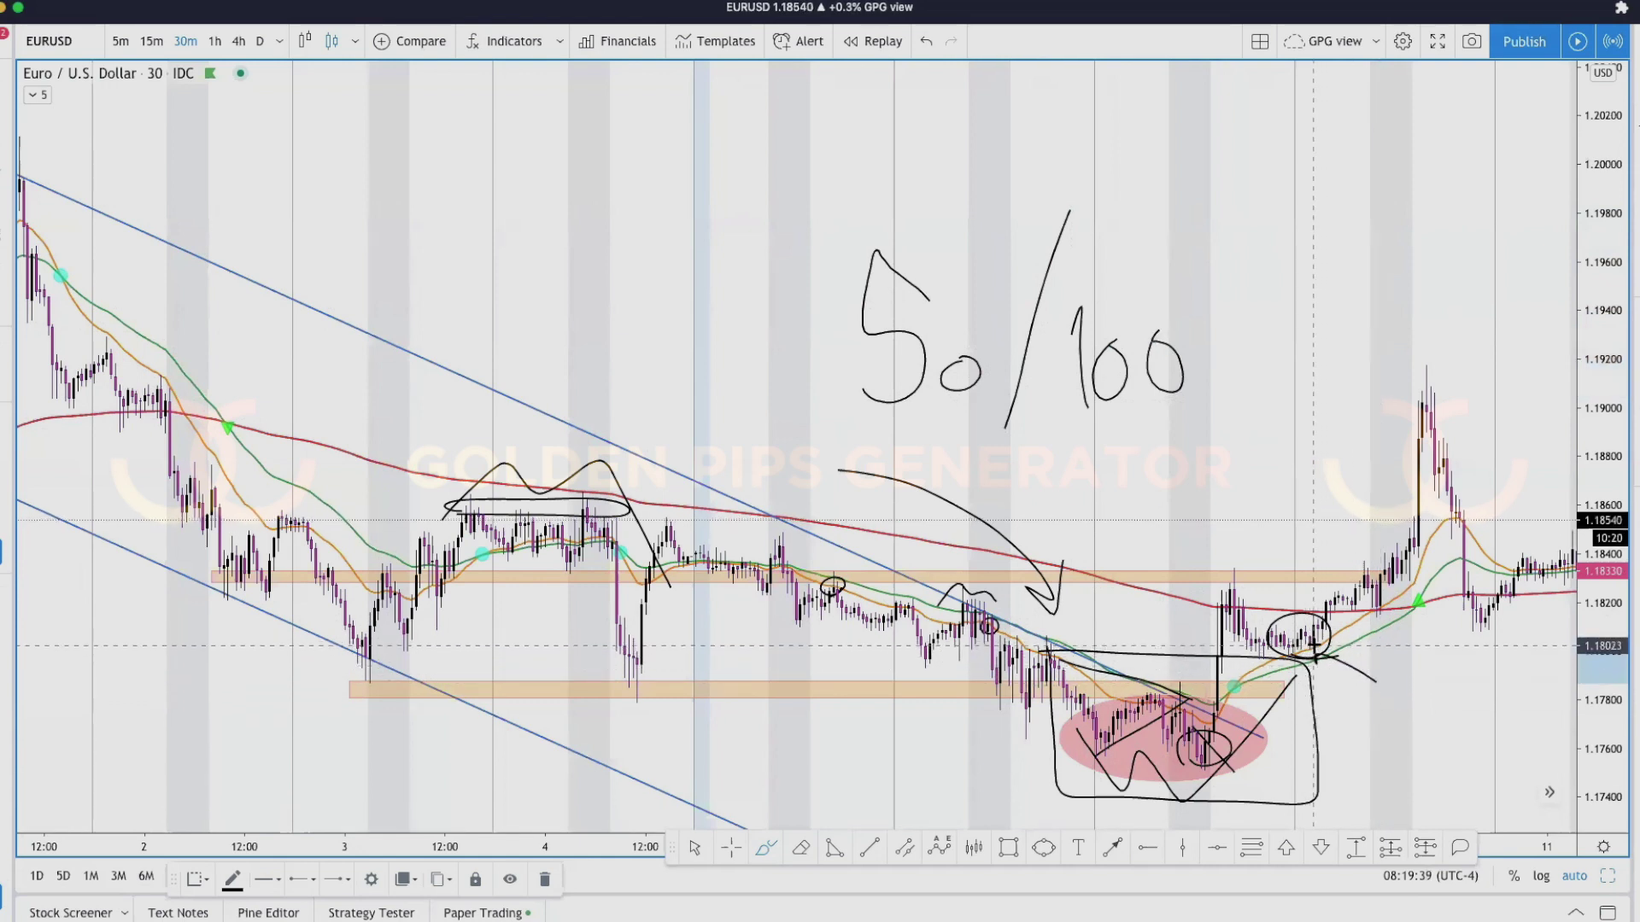
click(1328, 647)
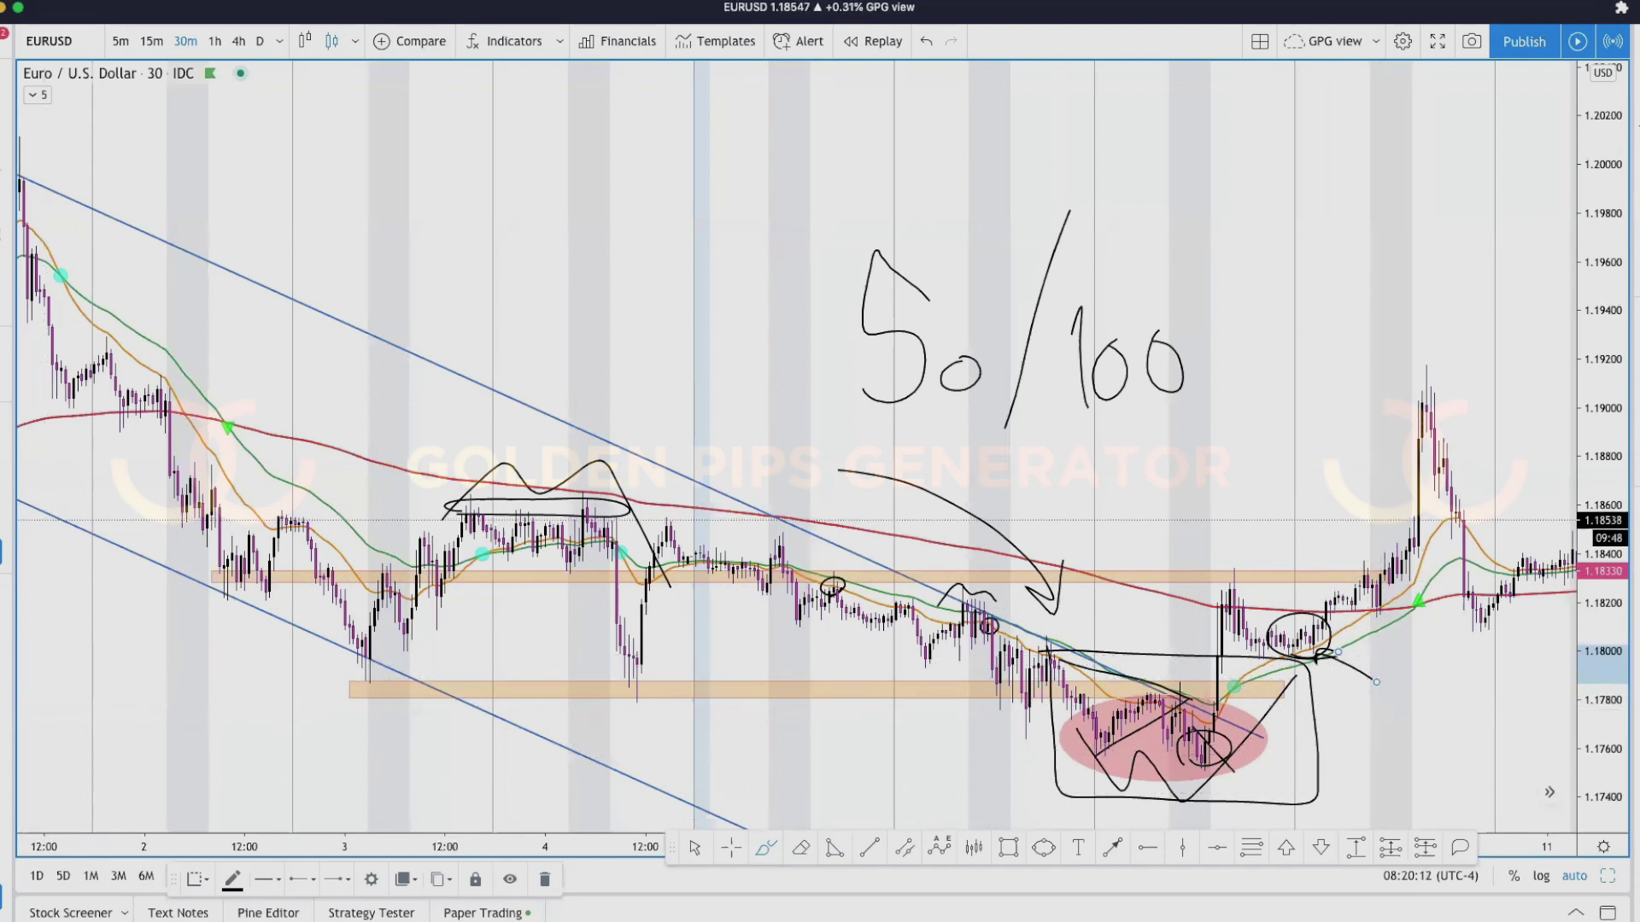
- Hide all drawings to examine the bare candles around the September lows, and show the drawings again
click(4, 530)
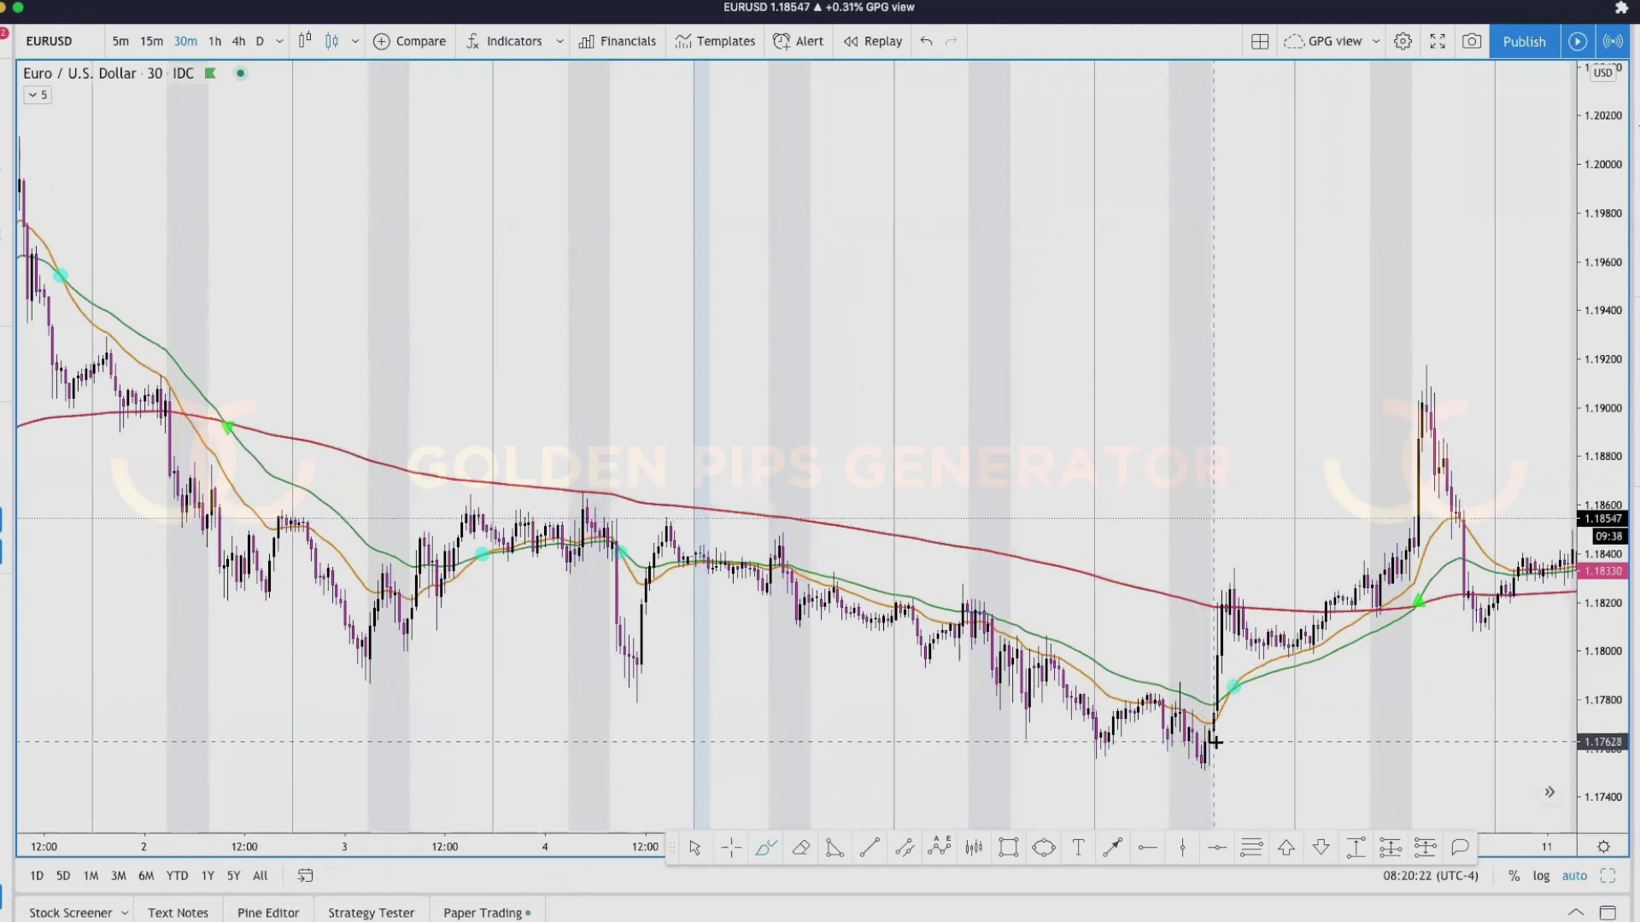
key(super+alt+h)
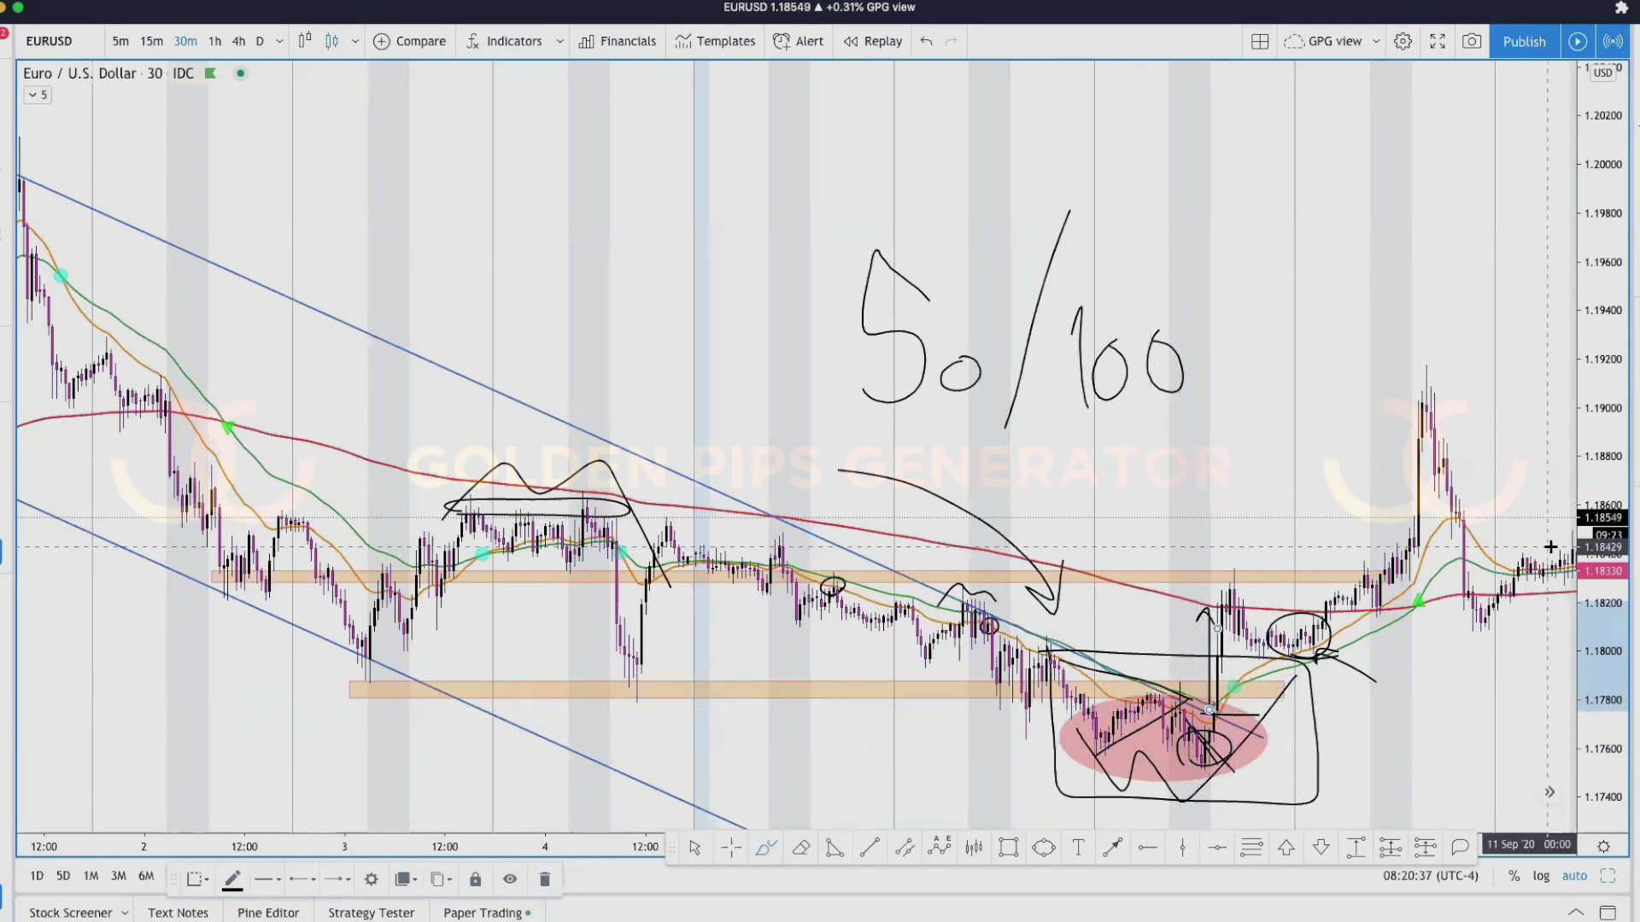
- Brush a horizontal line through the sideways candles before the latest rally and circle the swing low just before them
scroll(1364, 644, down, 1)
scroll(1364, 645, right, 1)
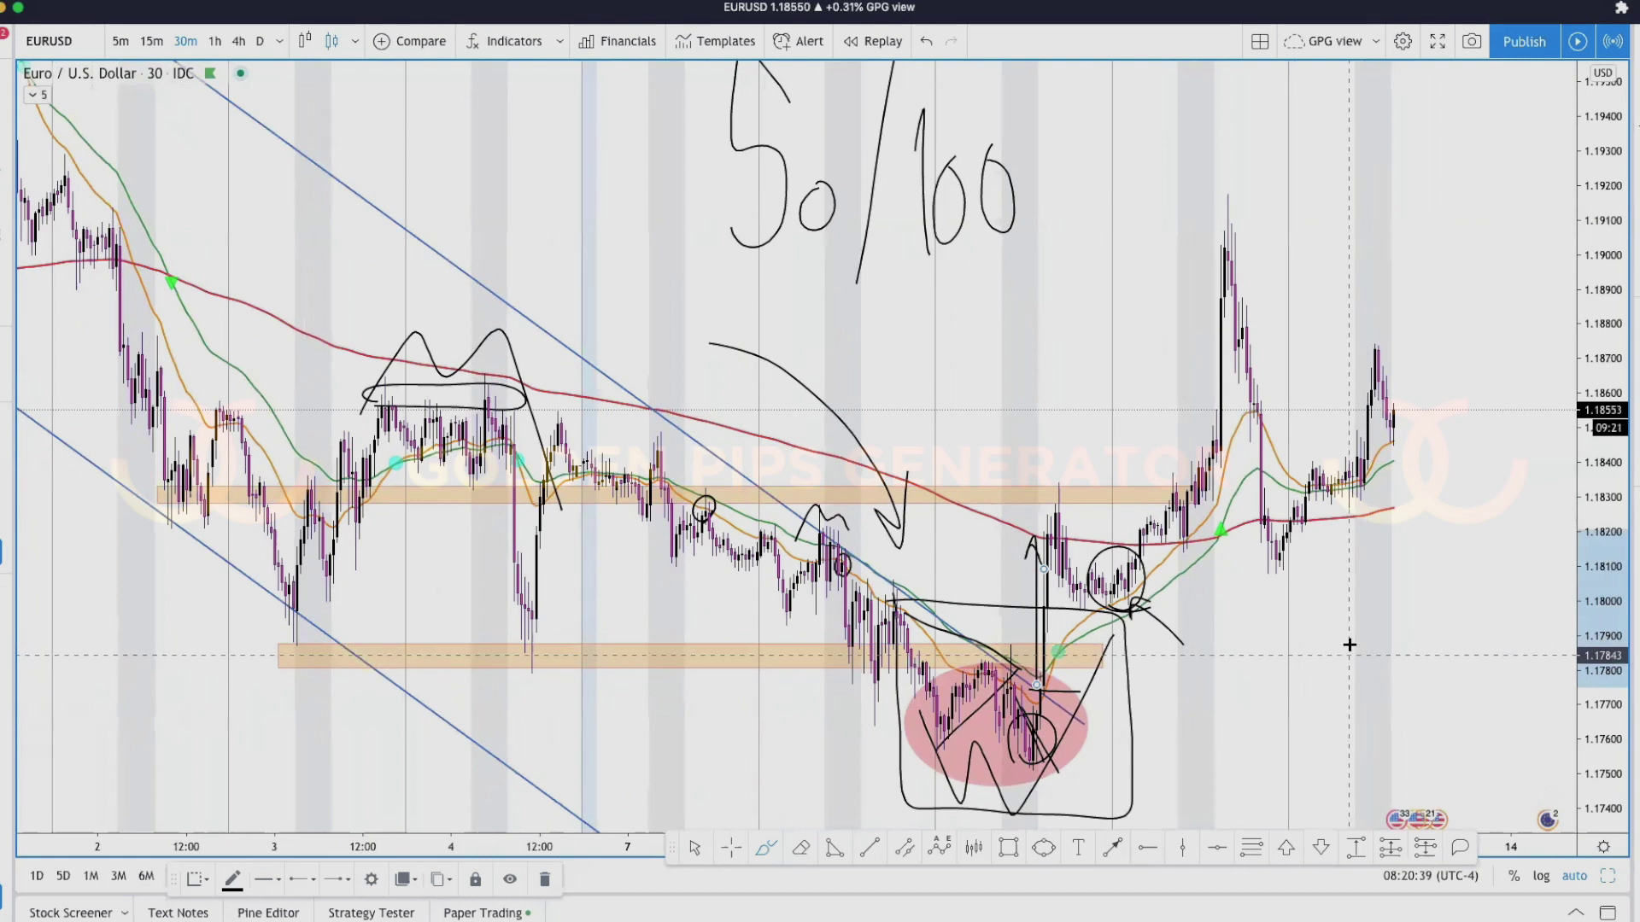
scroll(1307, 593, up, 1)
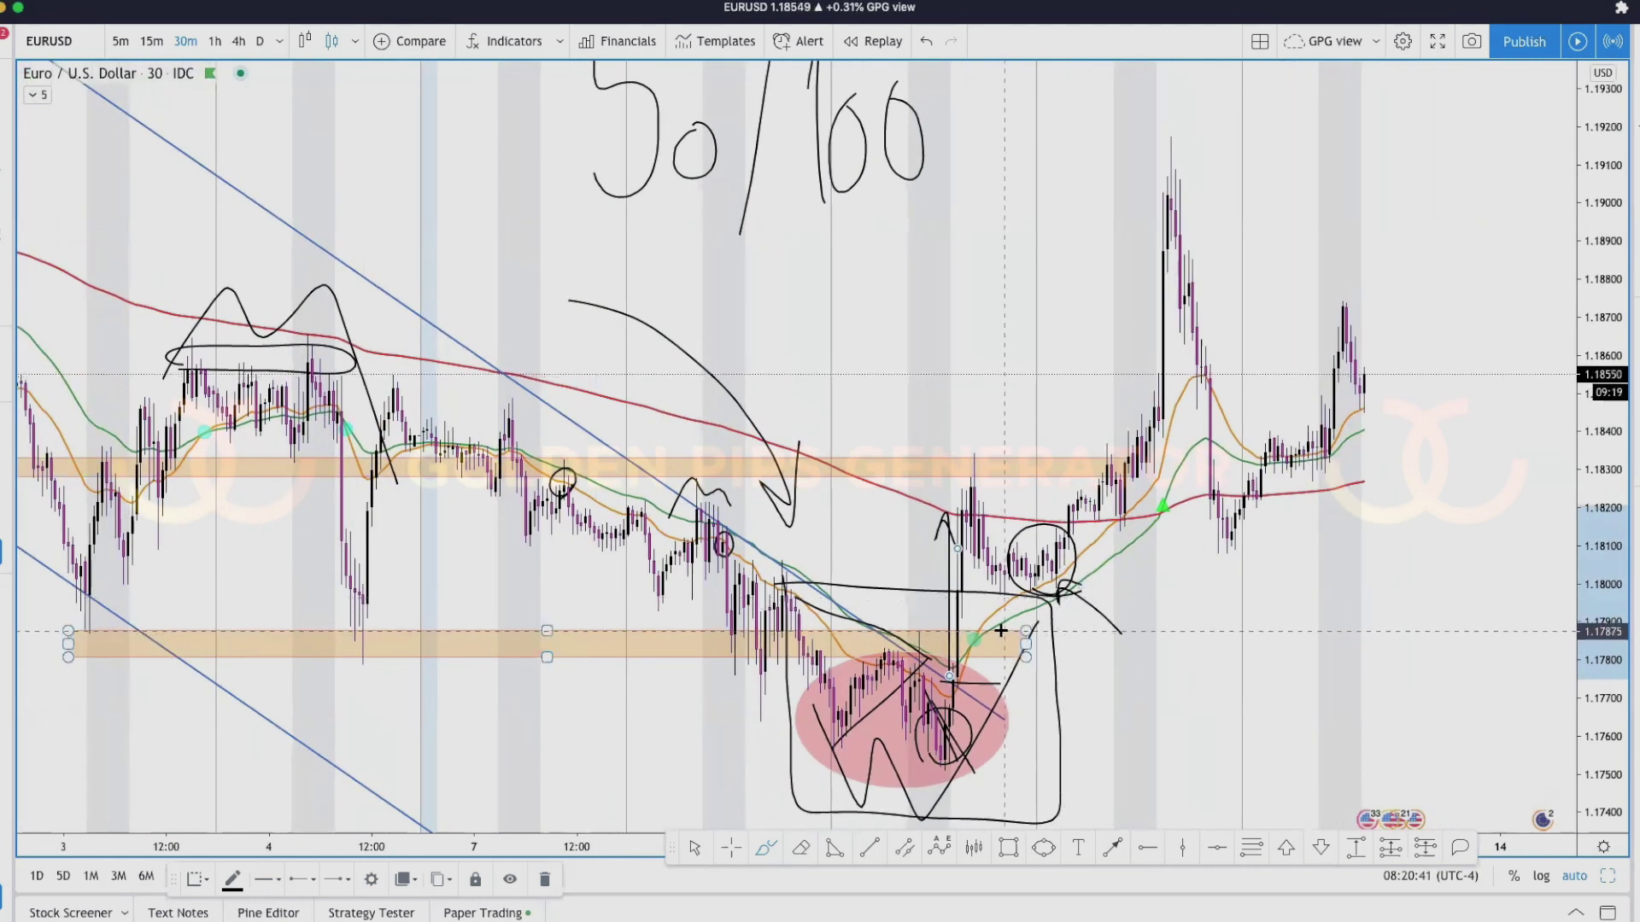
scroll(999, 630, down, 2)
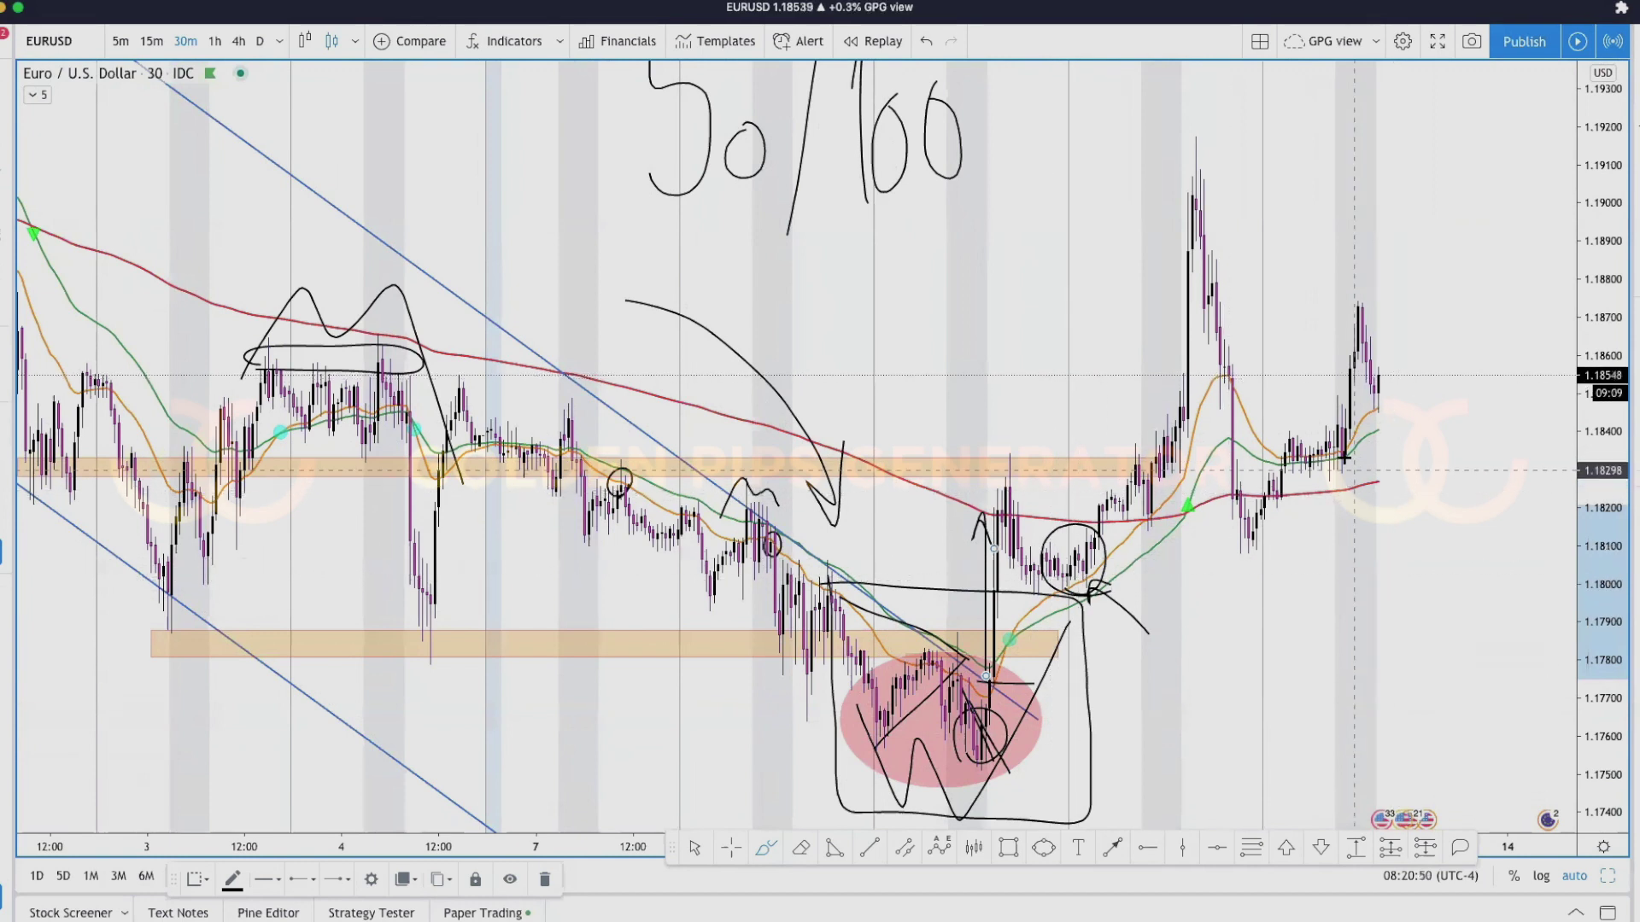
mouse_move(1264, 450)
mouse_down()
mouse_move(1456, 453)
mouse_move(1255, 451)
mouse_move(1431, 454)
mouse_up()
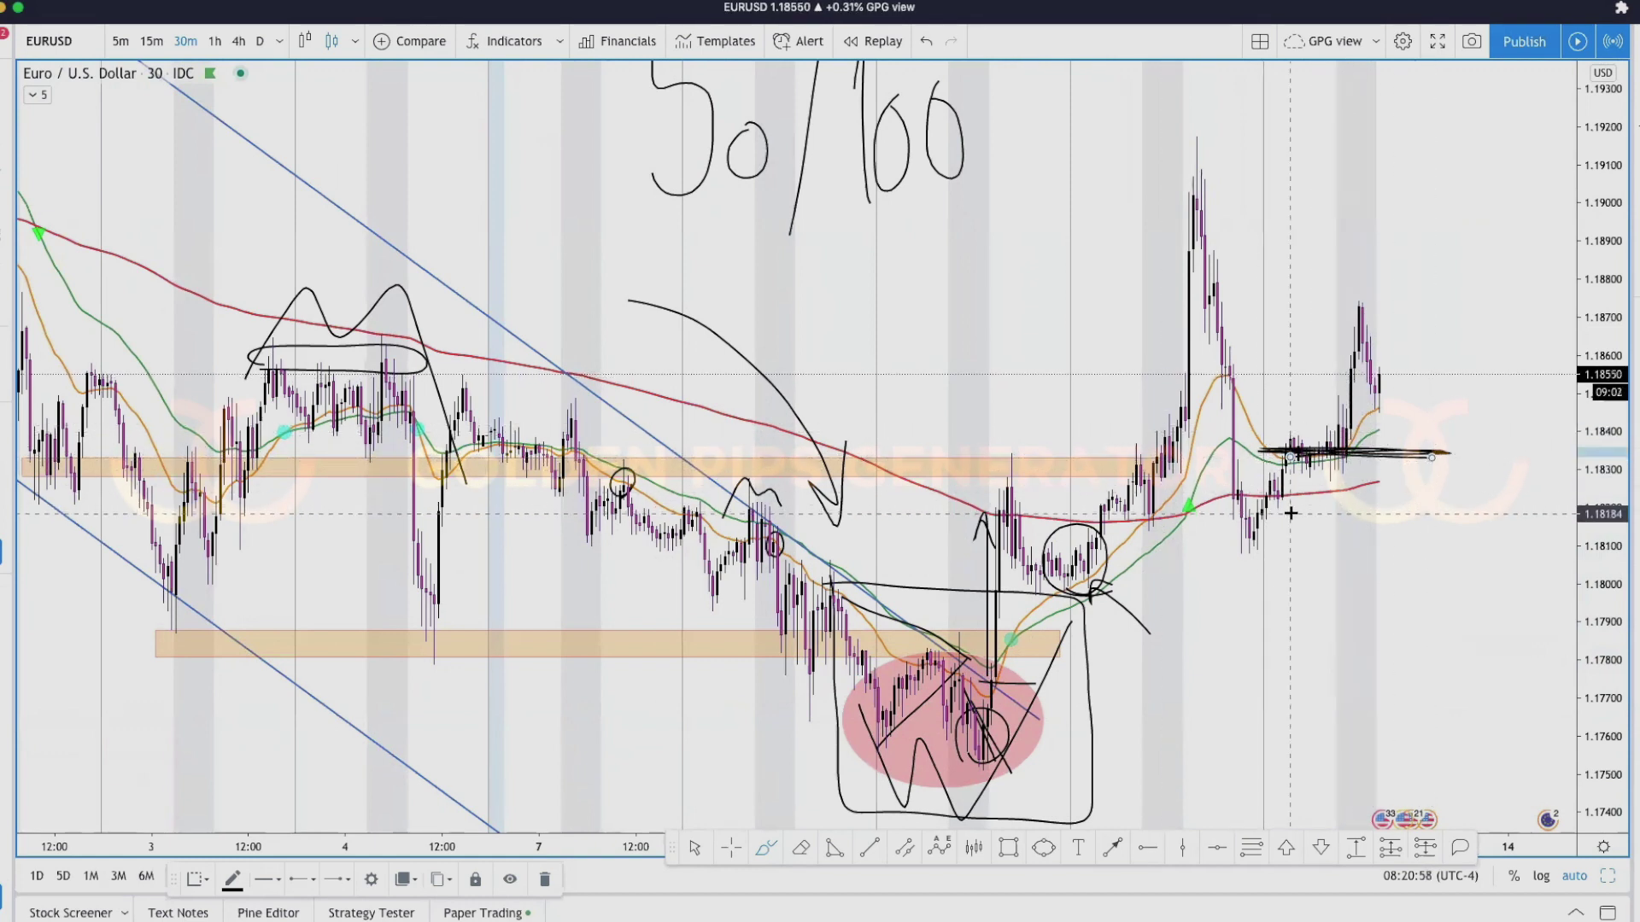
scroll(1290, 512, up, 1)
drag(1292, 518, 1279, 549)
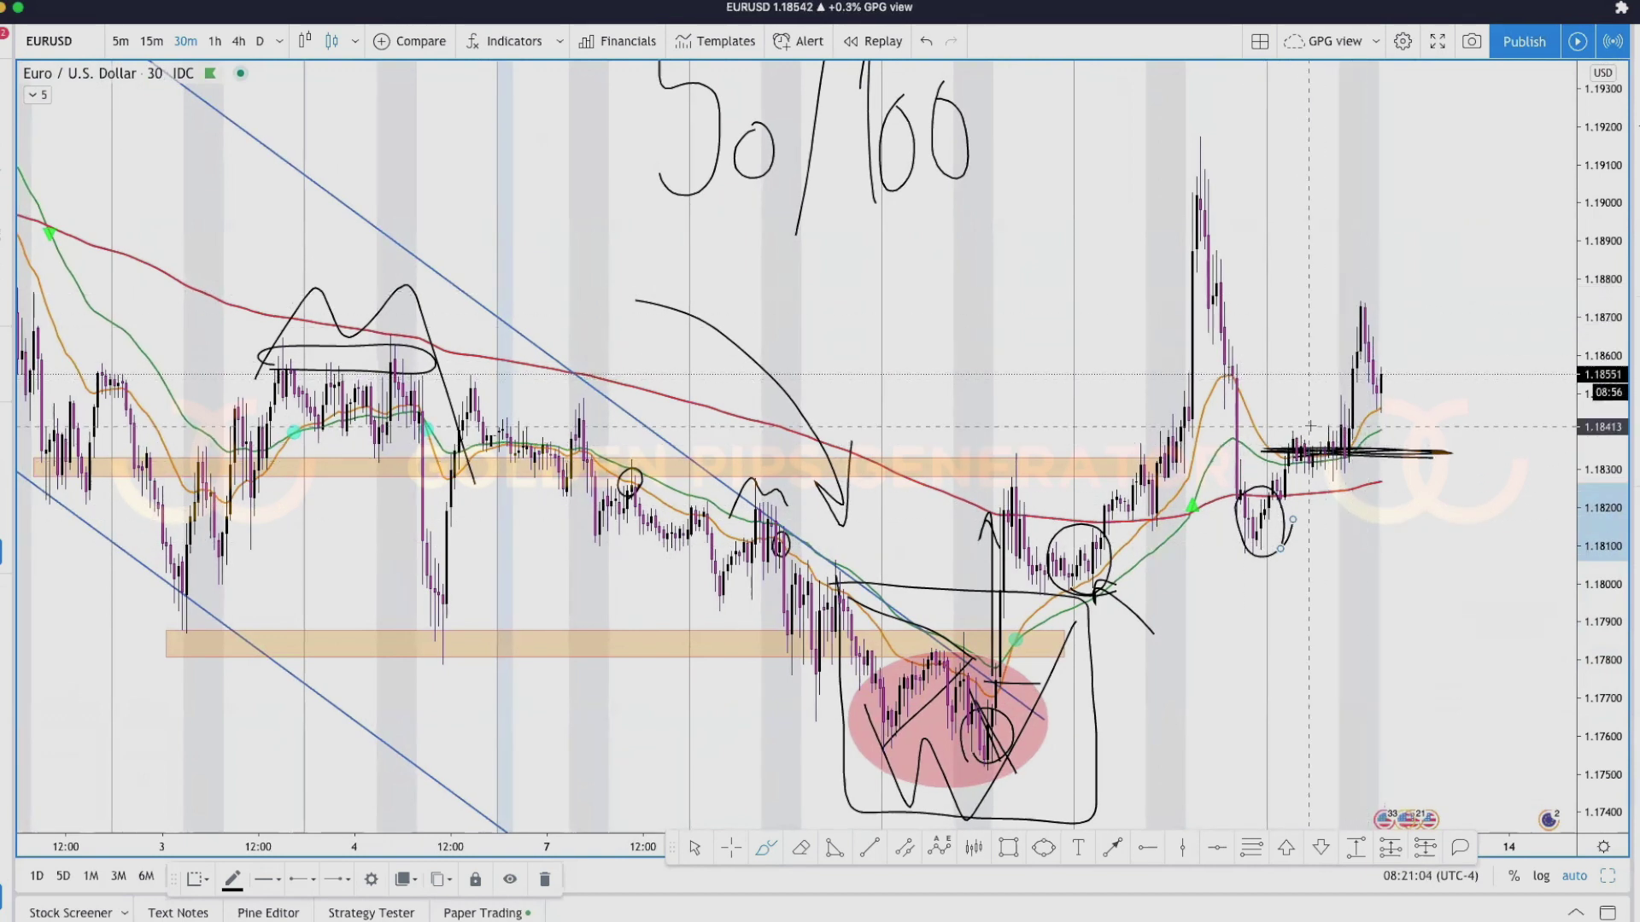
key(Escape)
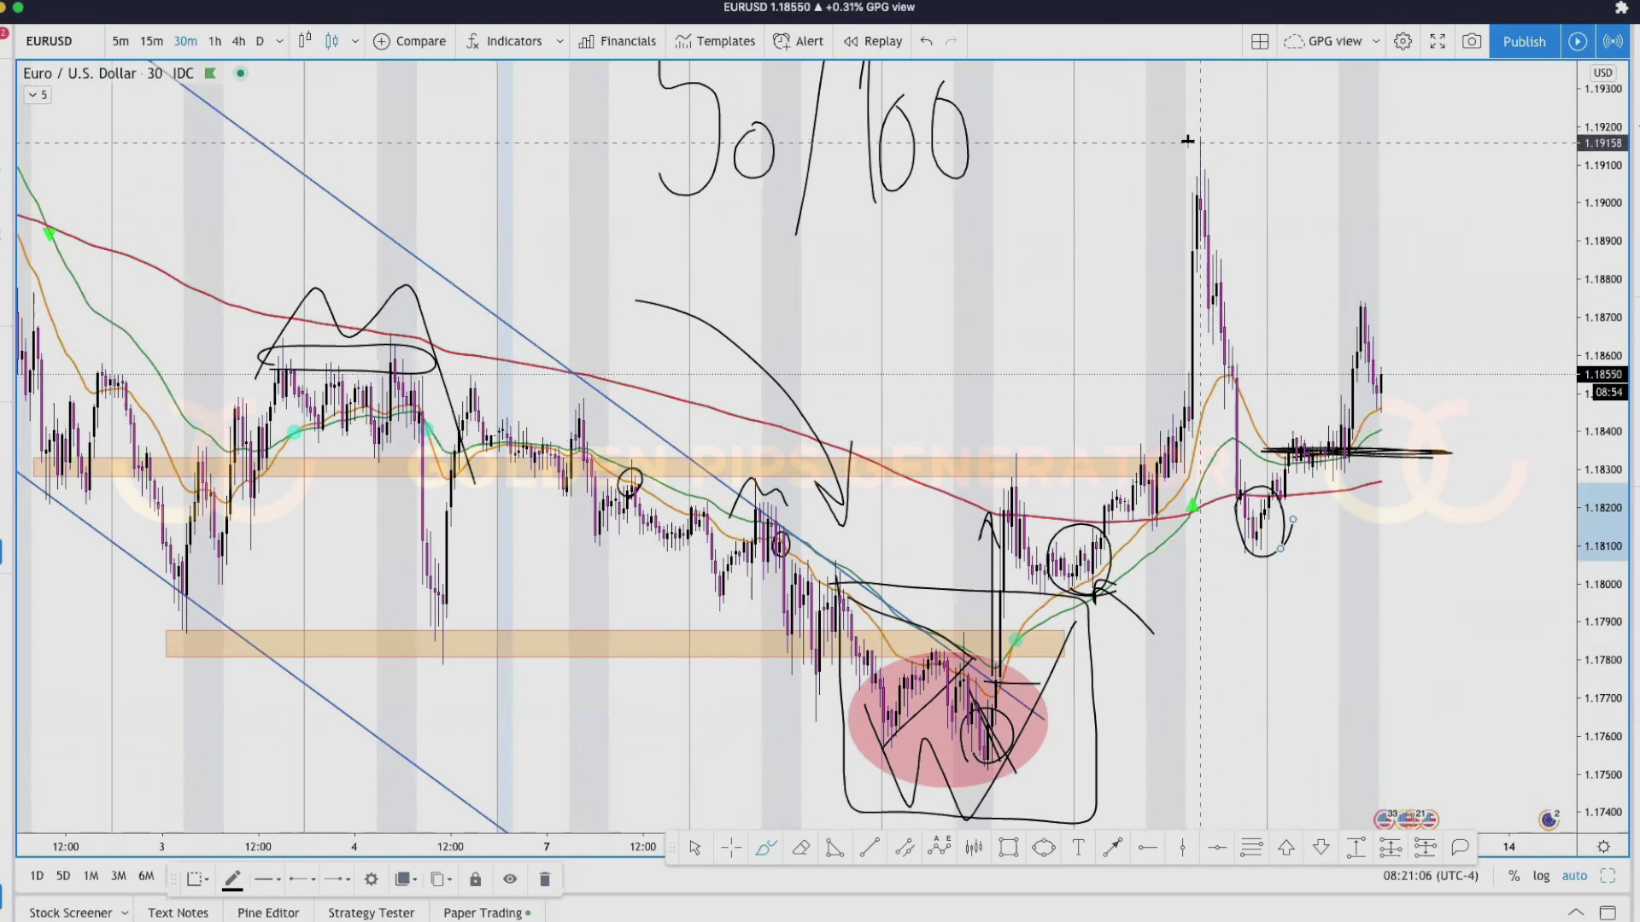
- Brush a curve down the drop from the 10 September spike and an arrow pointing at the boxed double bottom
mouse_move(1200, 134)
mouse_down()
mouse_move(1229, 188)
mouse_move(1251, 499)
mouse_move(1203, 183)
mouse_up()
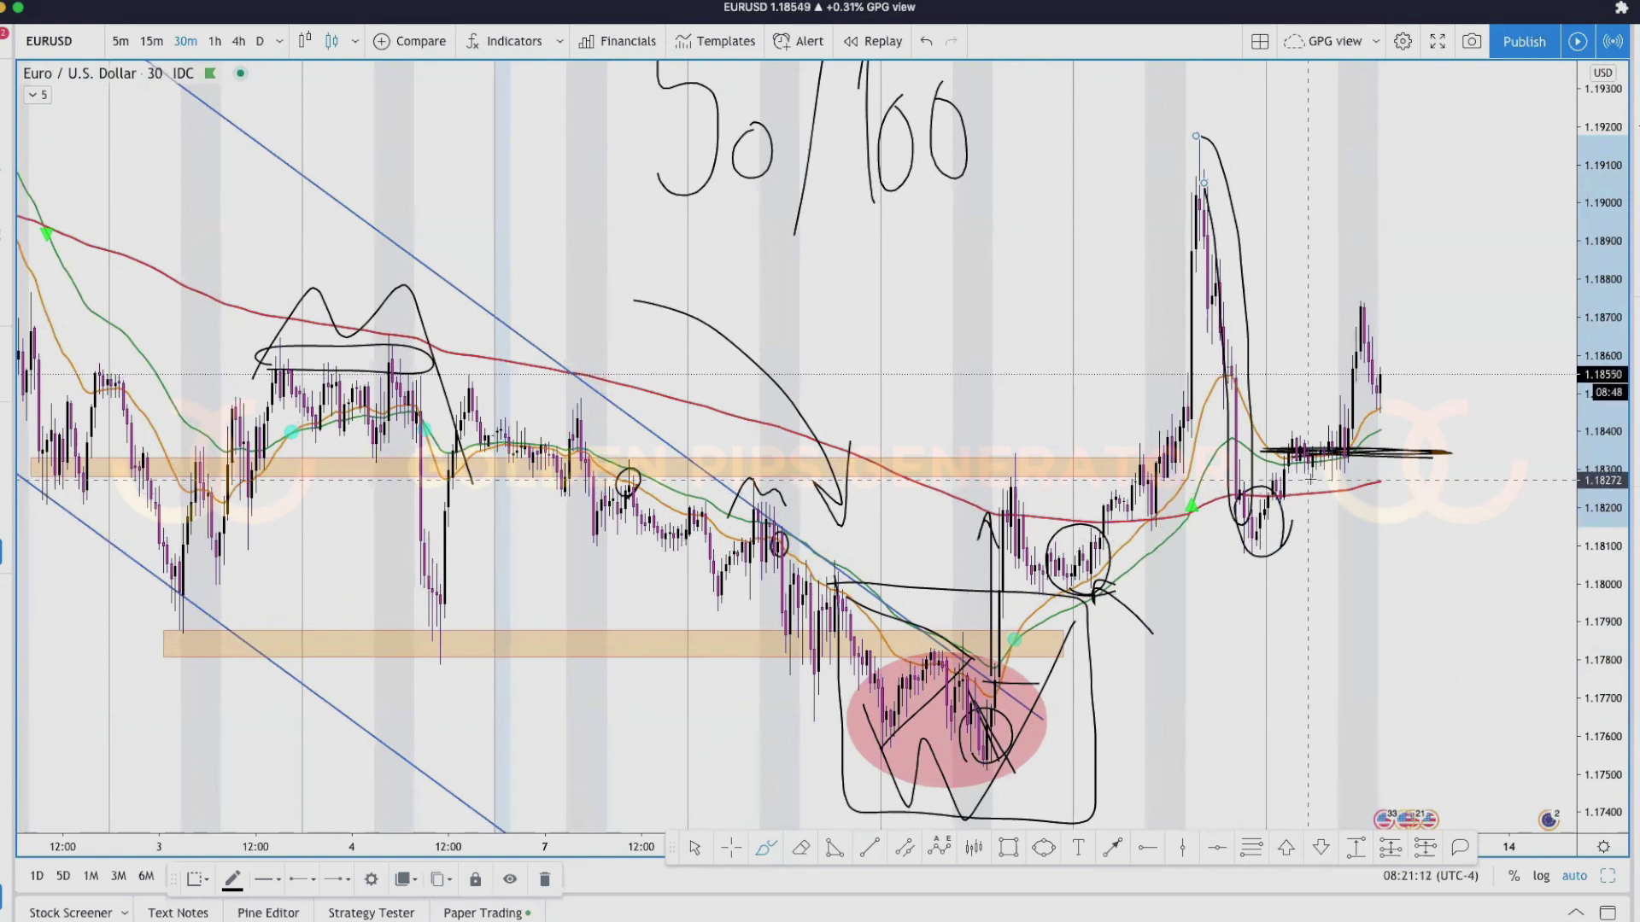
mouse_move(1278, 697)
mouse_down()
mouse_move(1059, 740)
mouse_move(1114, 751)
mouse_up()
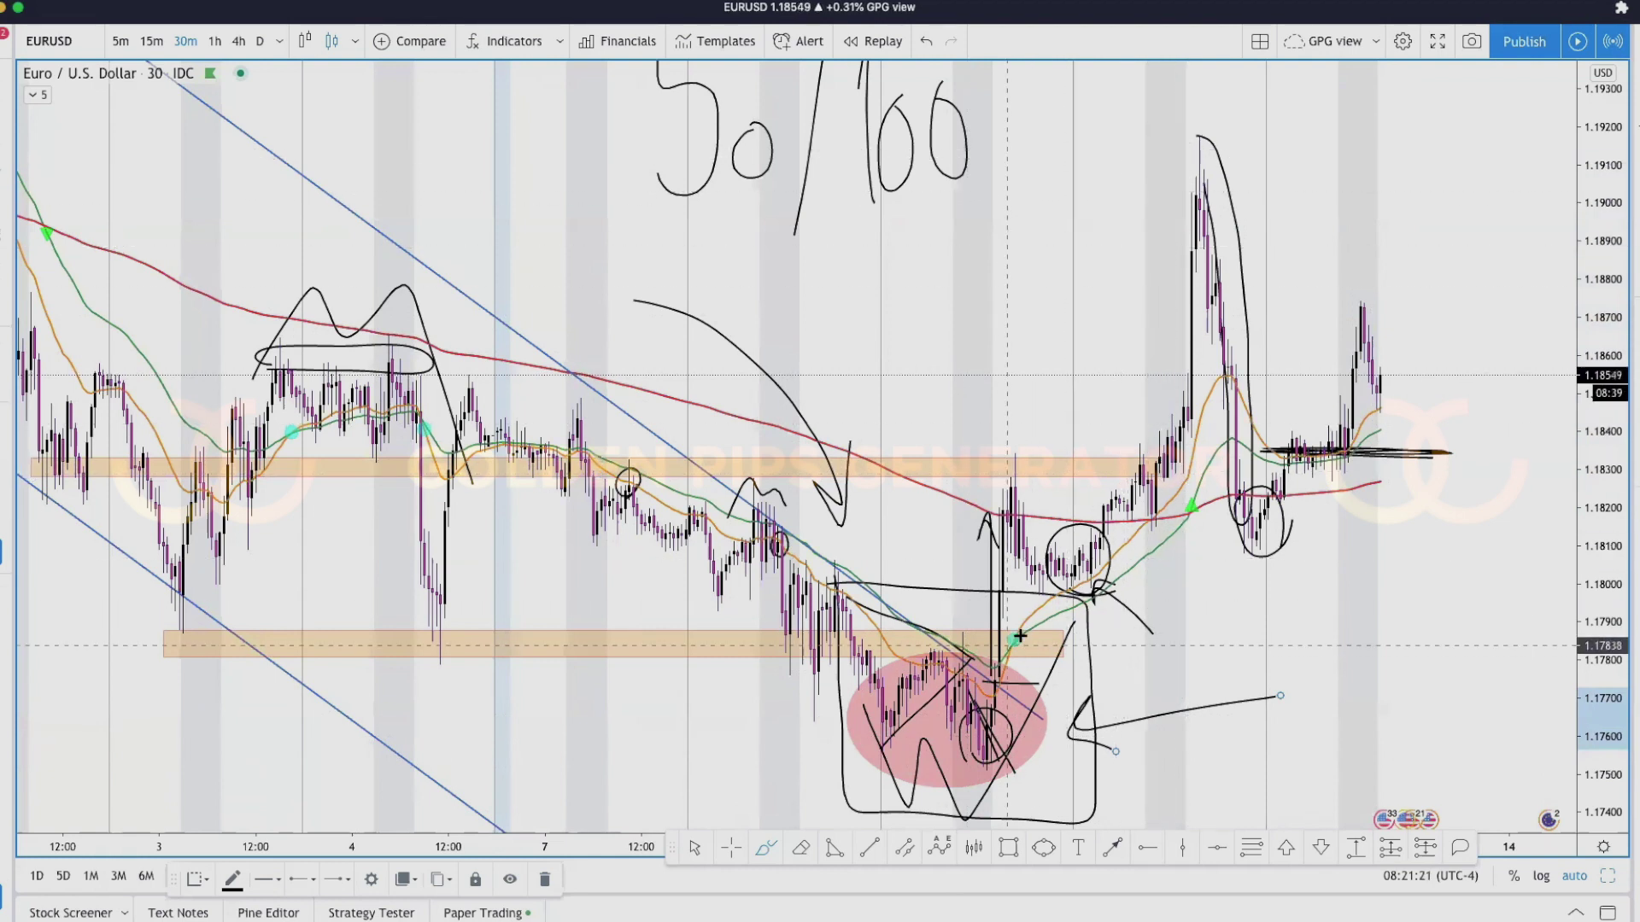
scroll(1138, 313, down, 3)
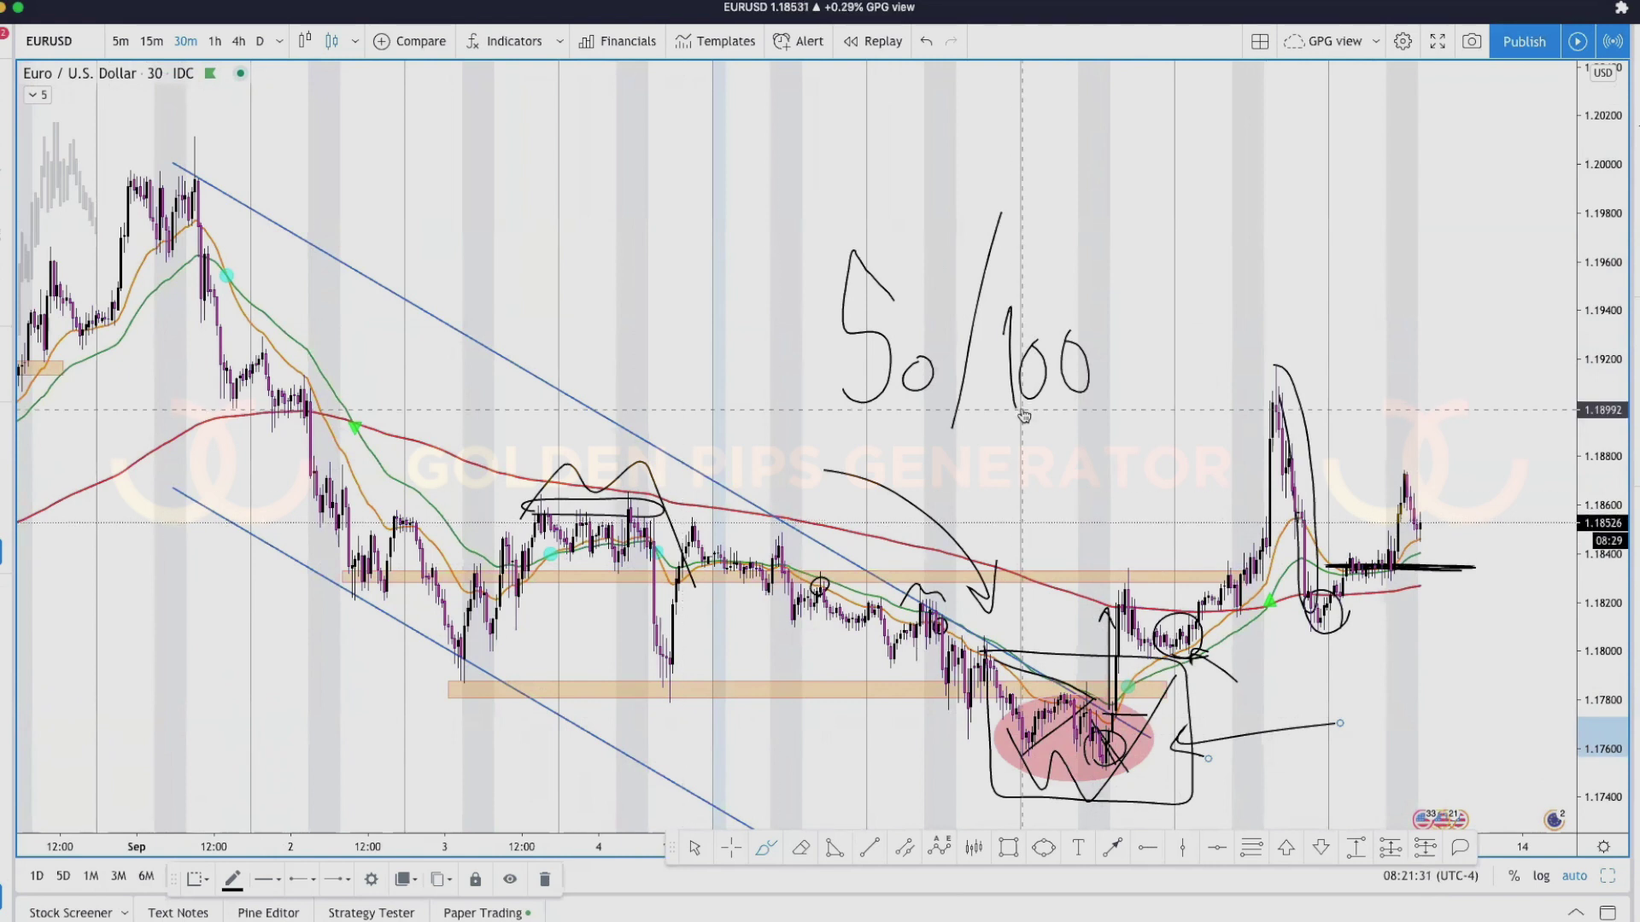
- Switch the chart to EURJPY from the watchlist and collapse the watchlist again
click(1633, 123)
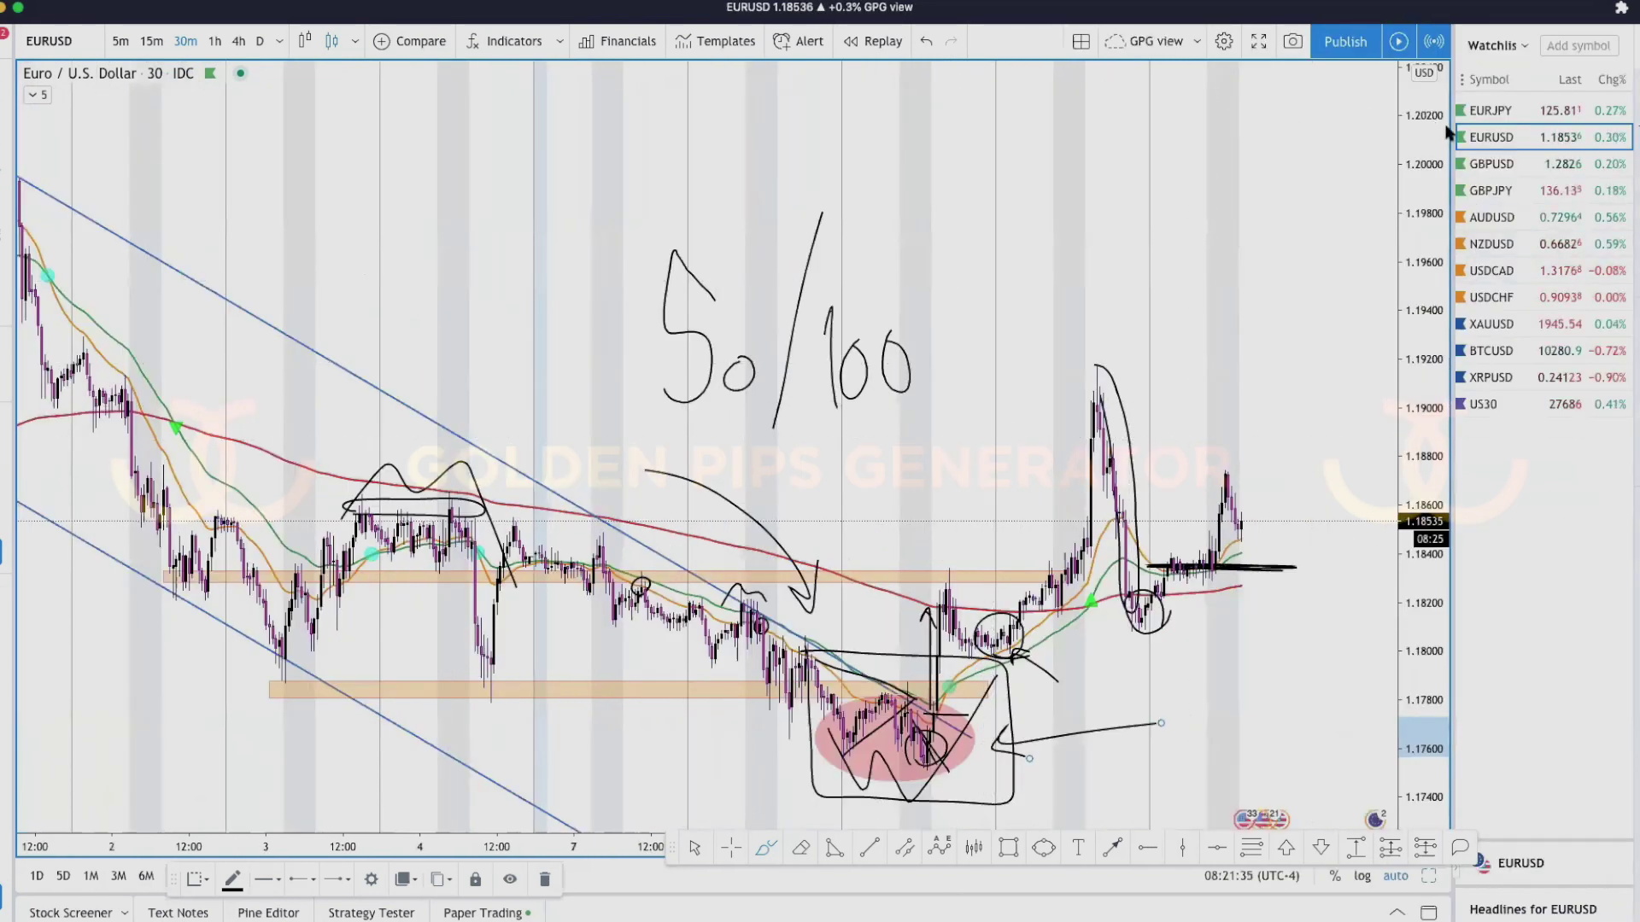
click(1510, 112)
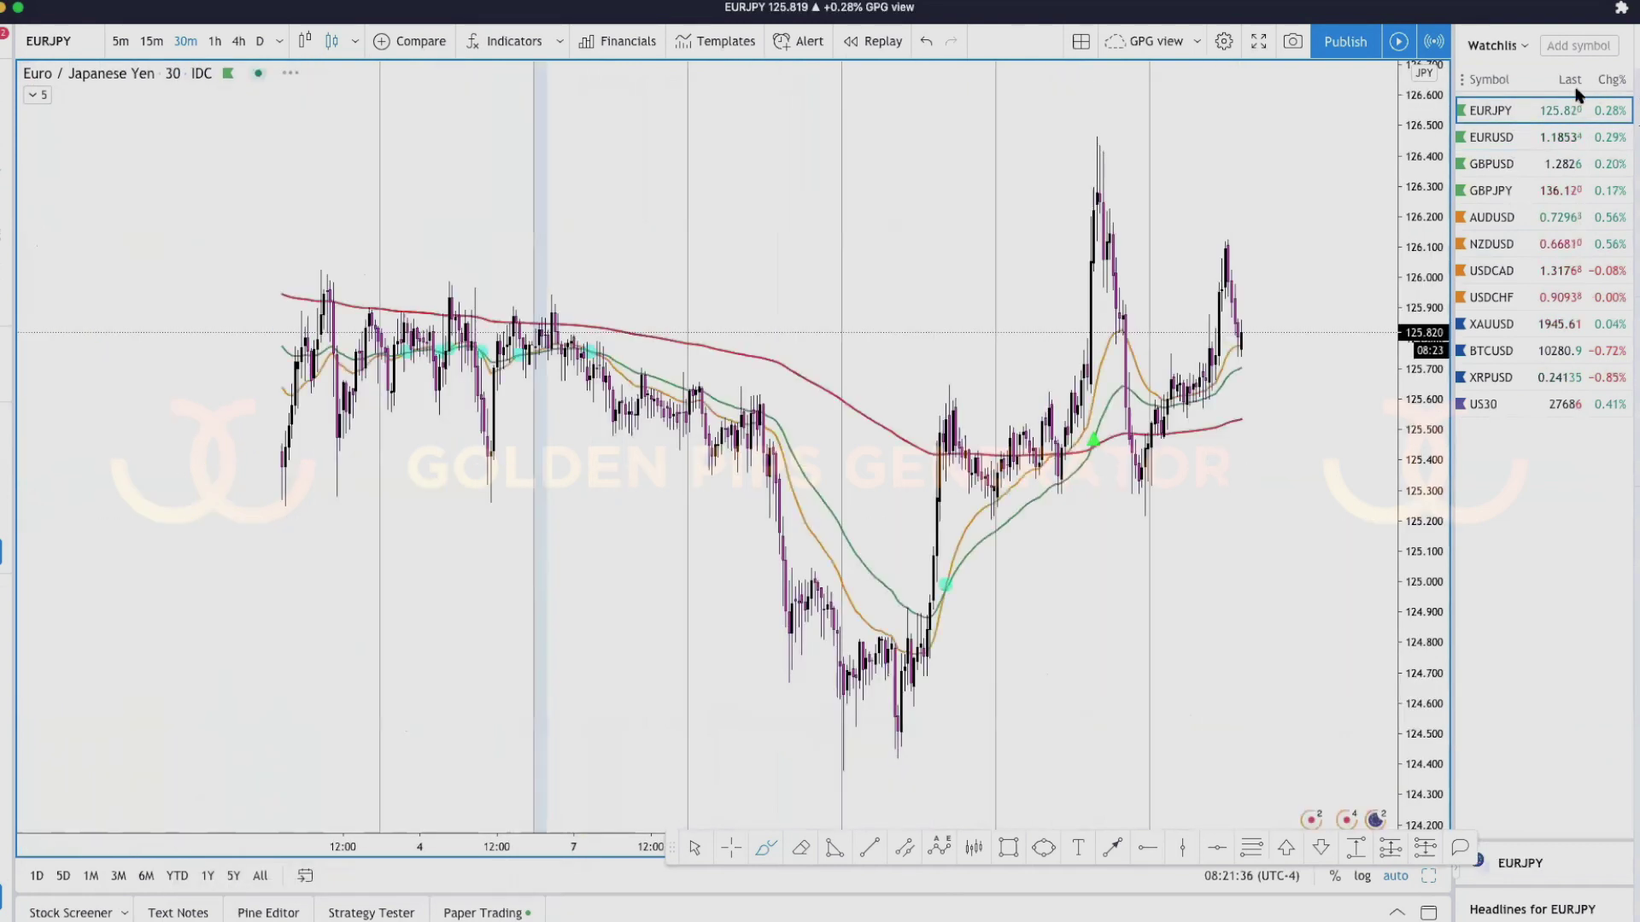
click(1633, 124)
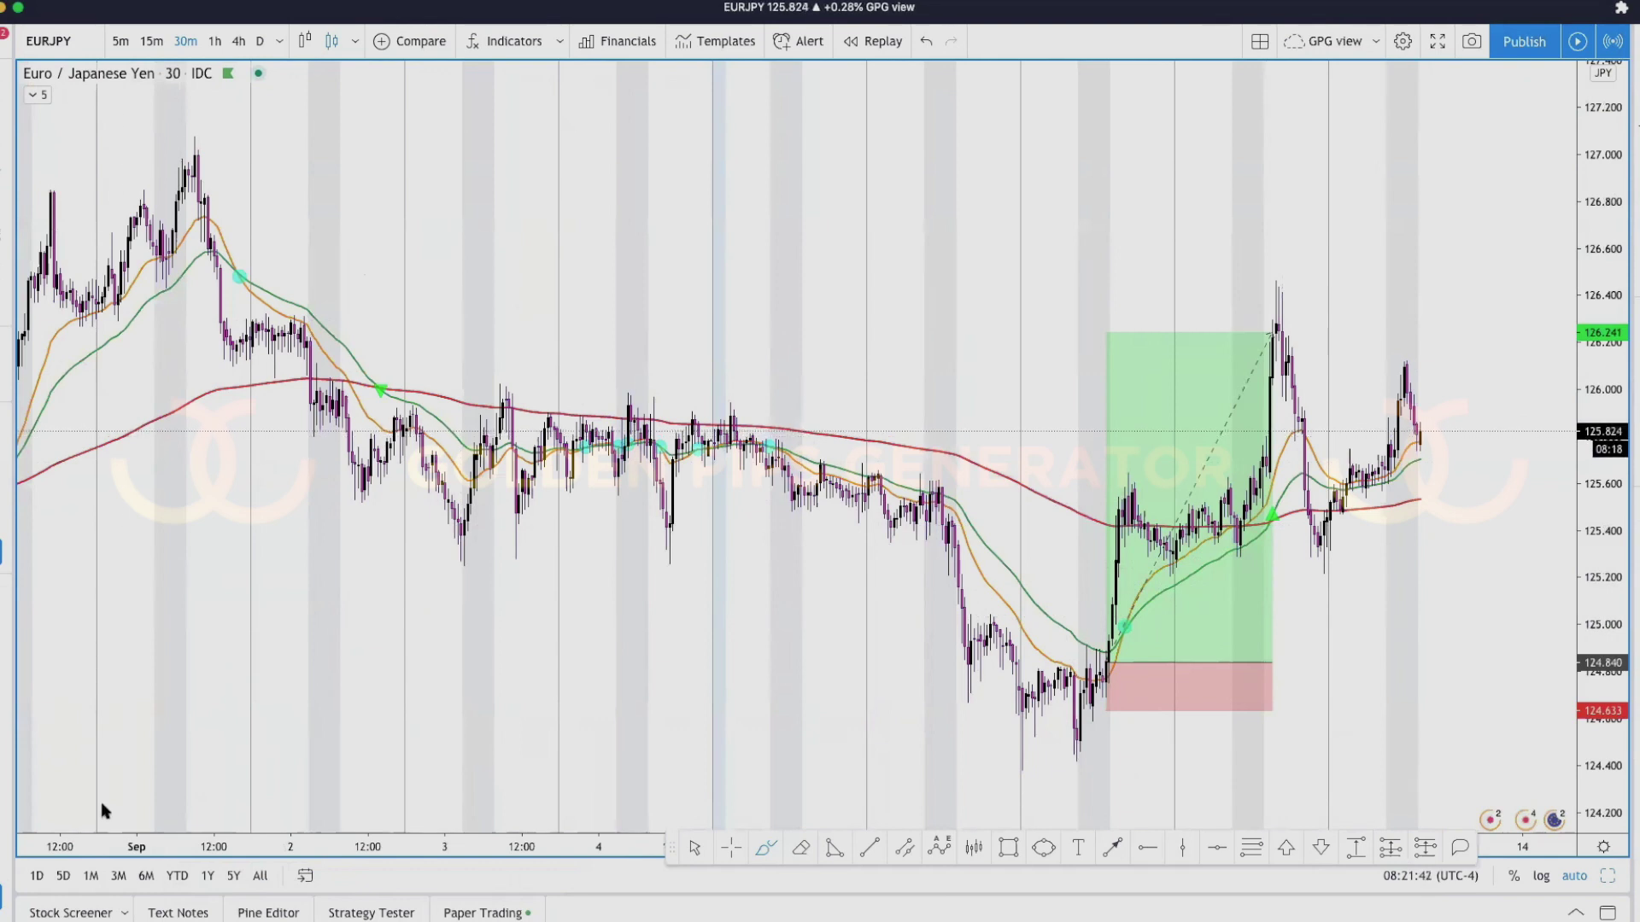
- Draw a descending parallel channel from the 1 September high near 127.014 to about 124.661, its lower line along the early-September lows
click(906, 848)
click(188, 152)
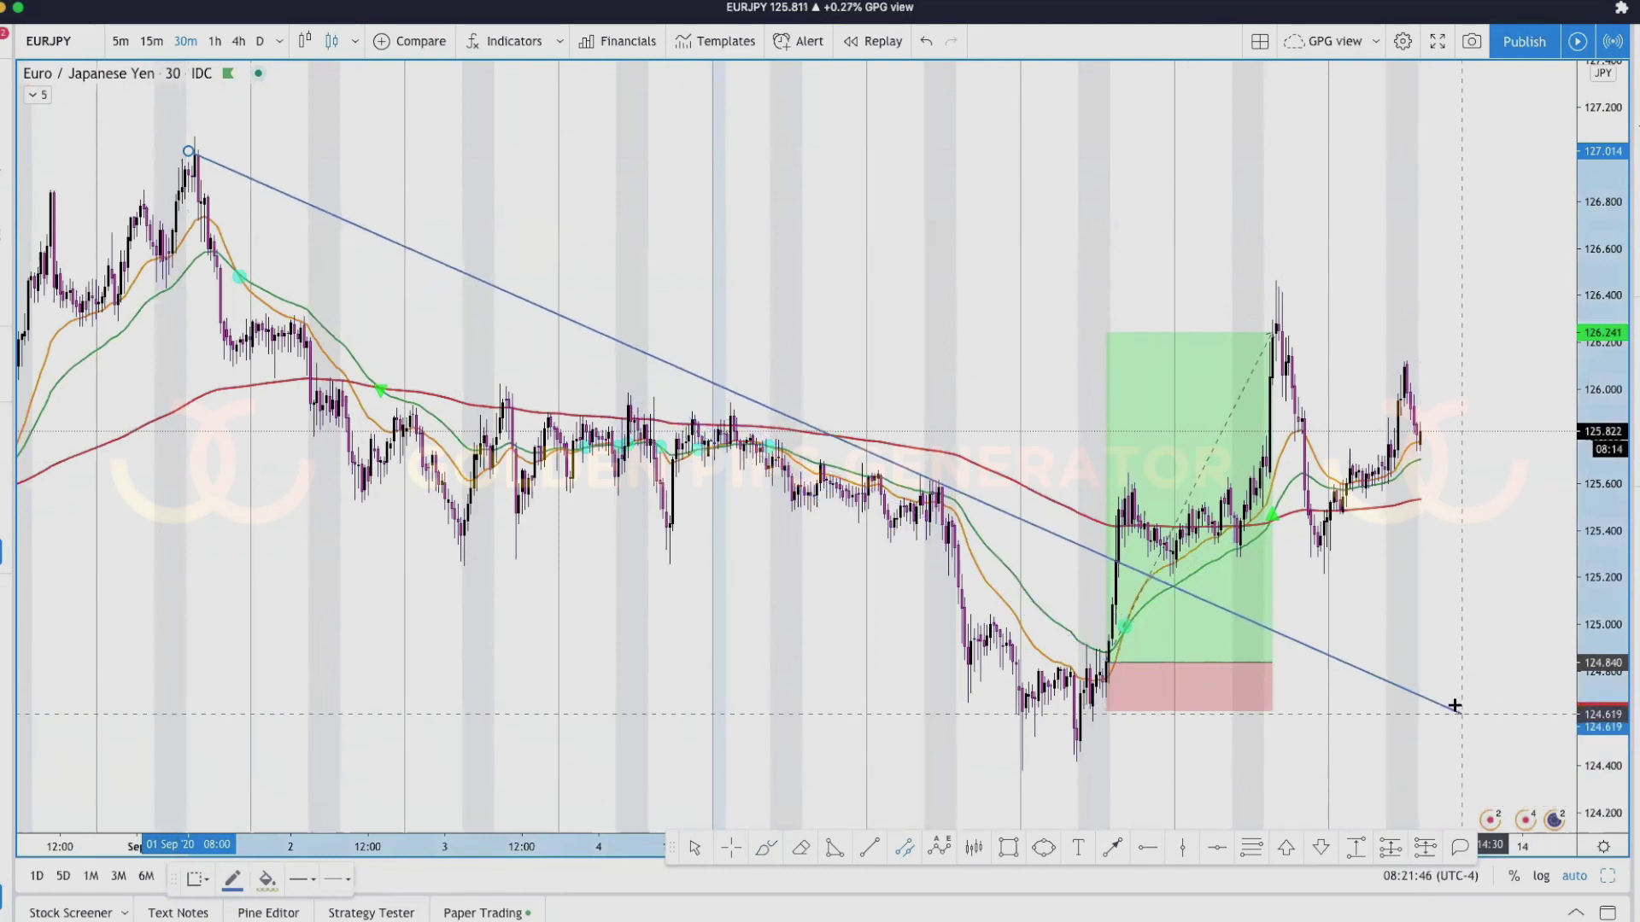
click(1416, 707)
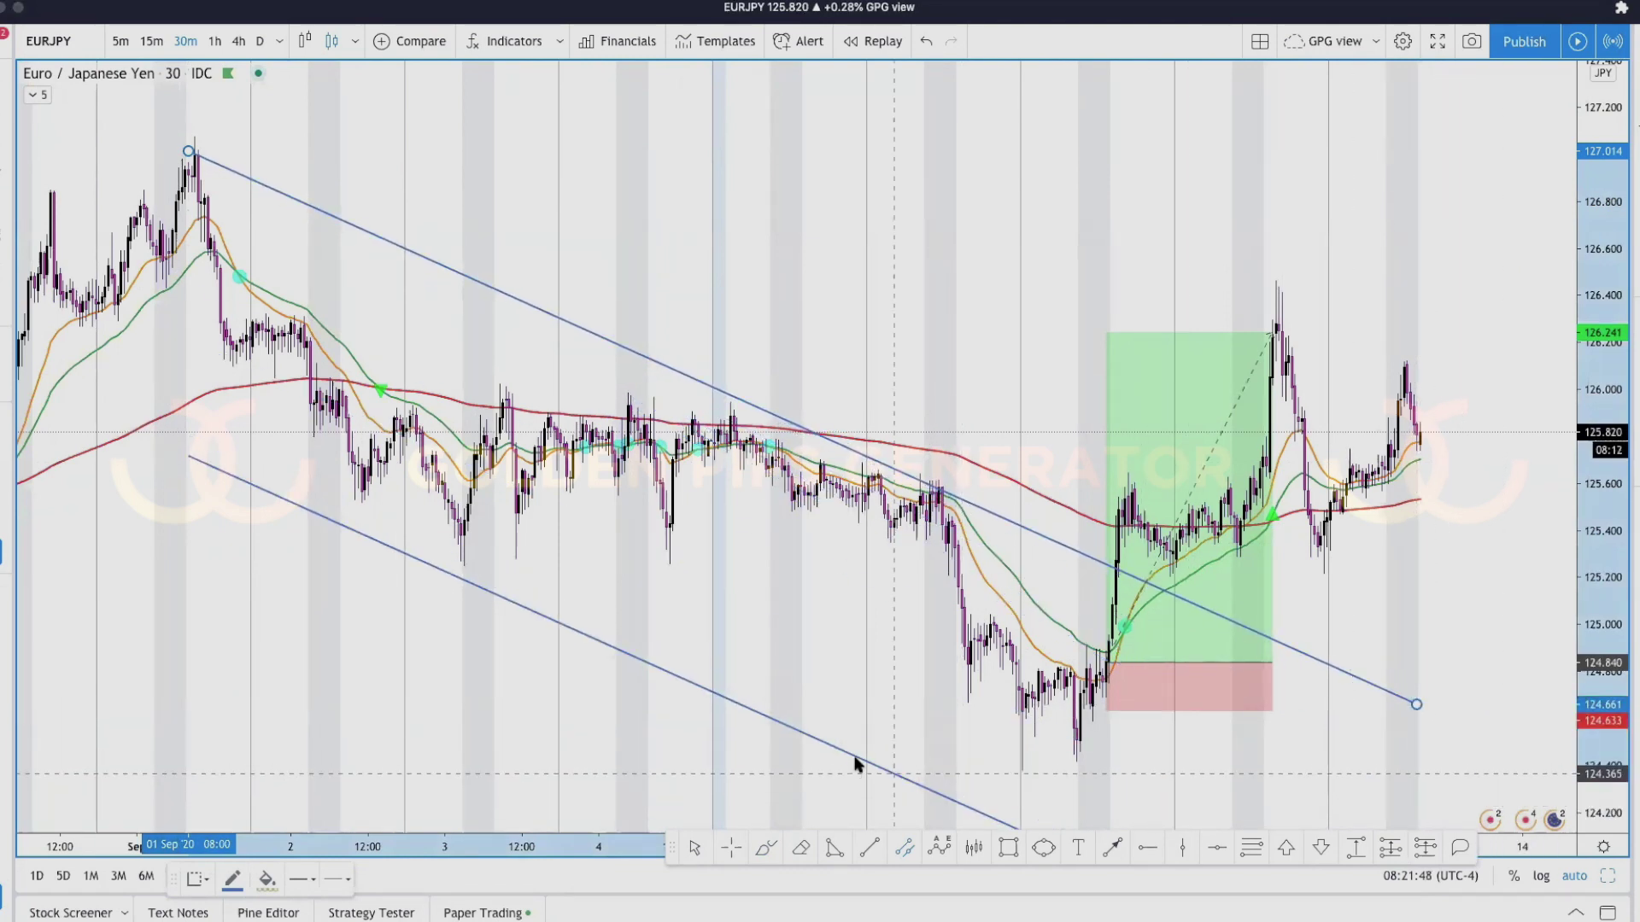
click(643, 636)
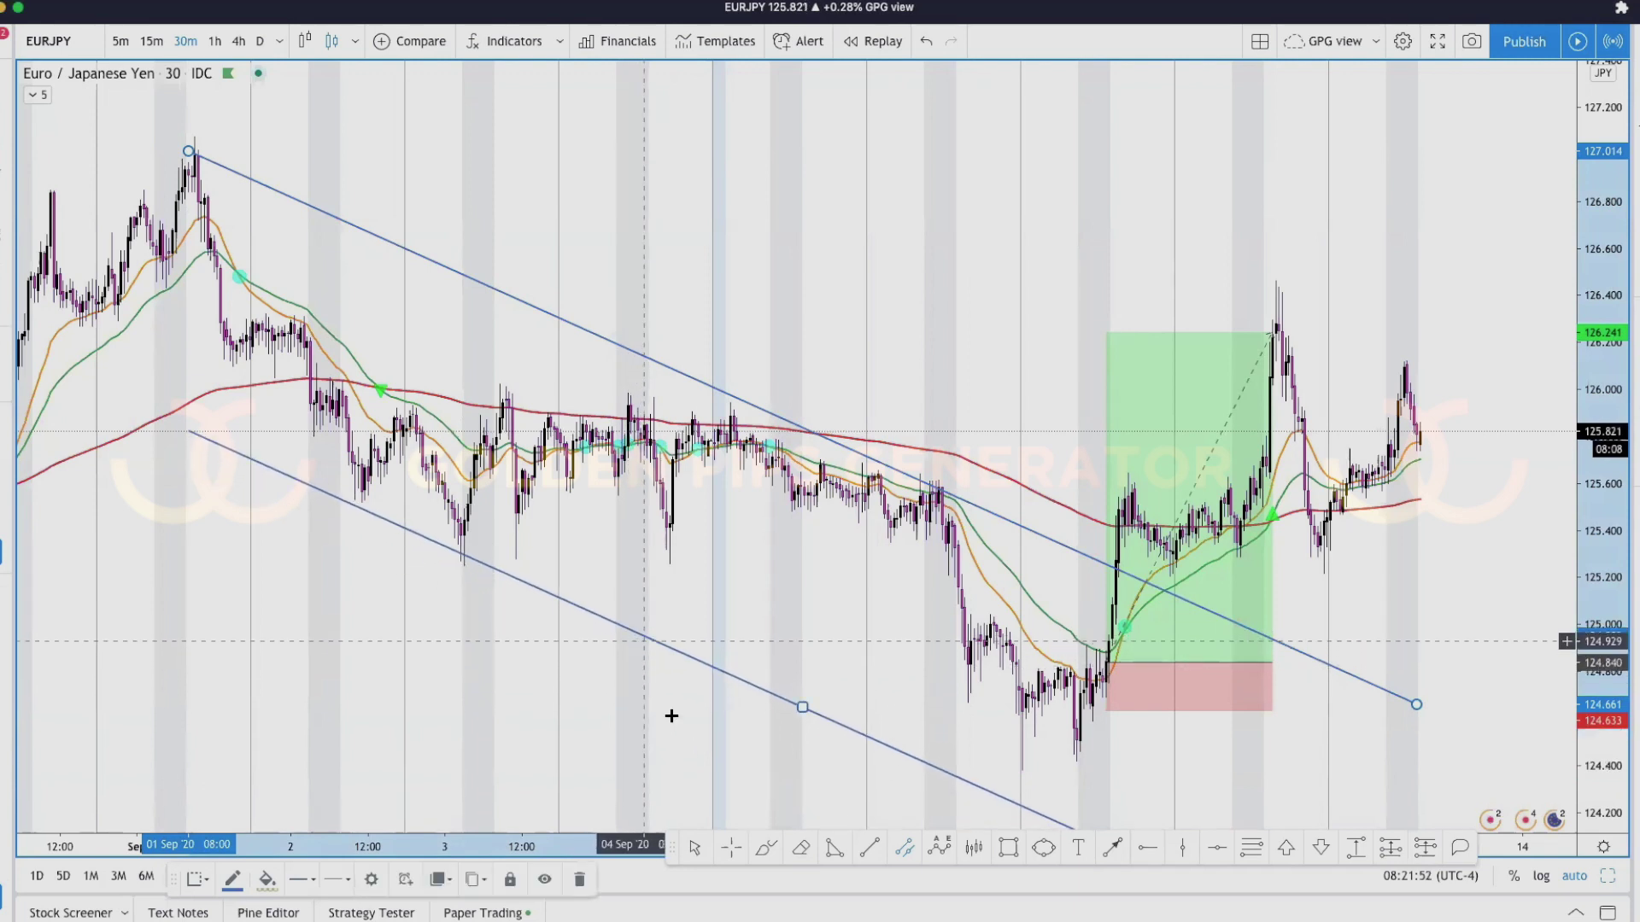
- Draw a thin rectangle across the September lows and move it up so its lower edge sits at about 124.789
click(964, 702)
click(1222, 697)
click(1224, 698)
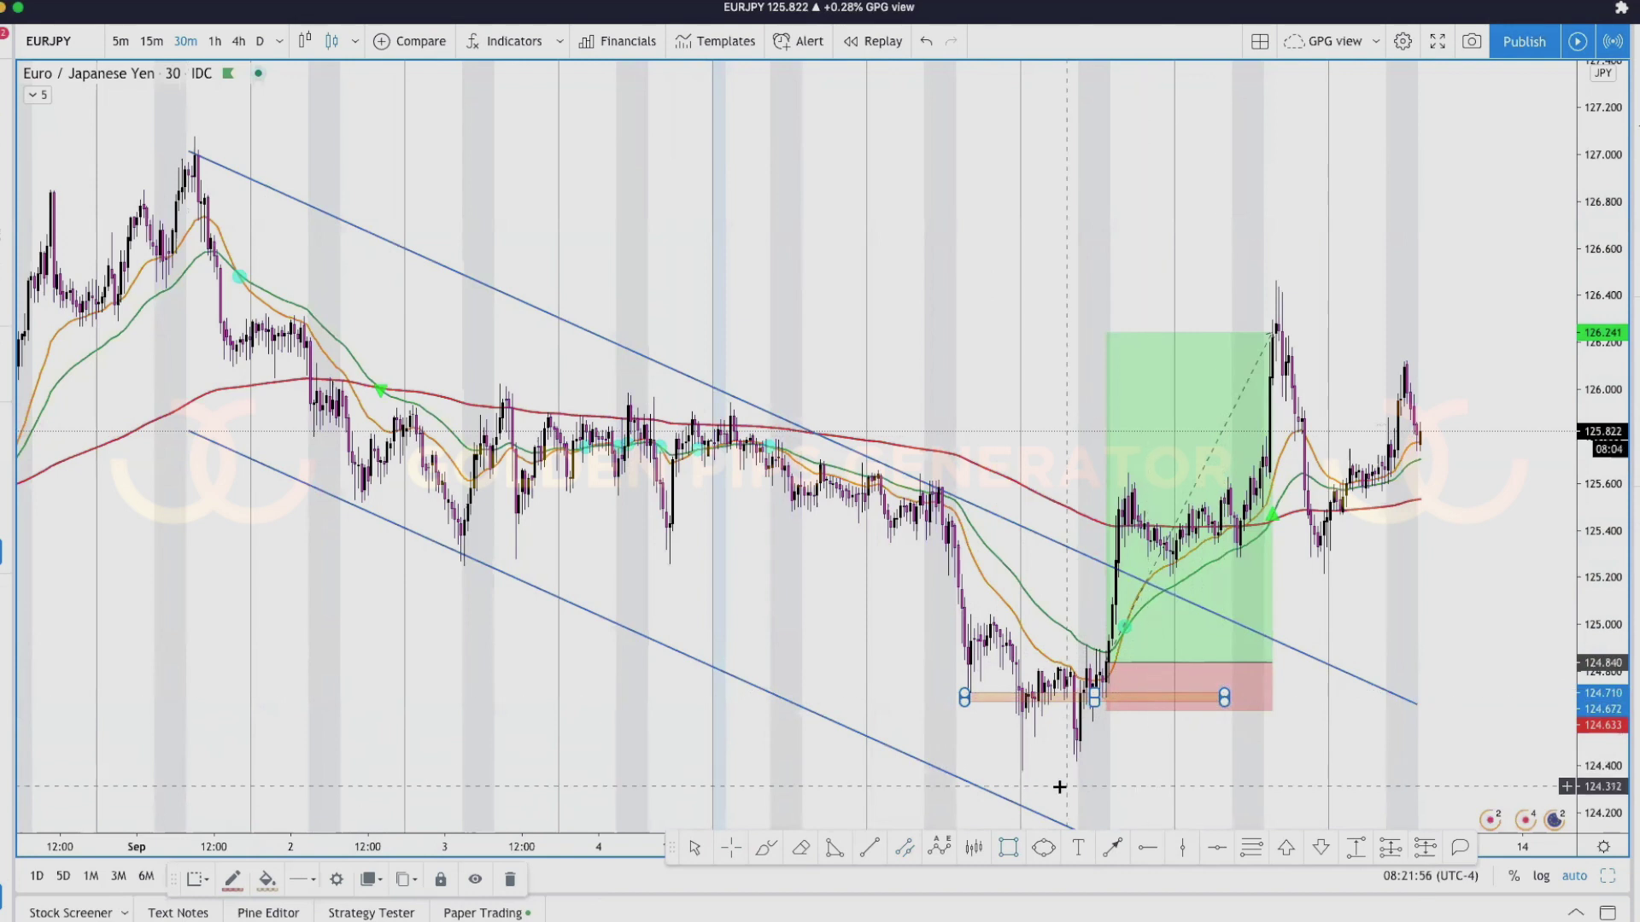
drag(994, 703, 990, 674)
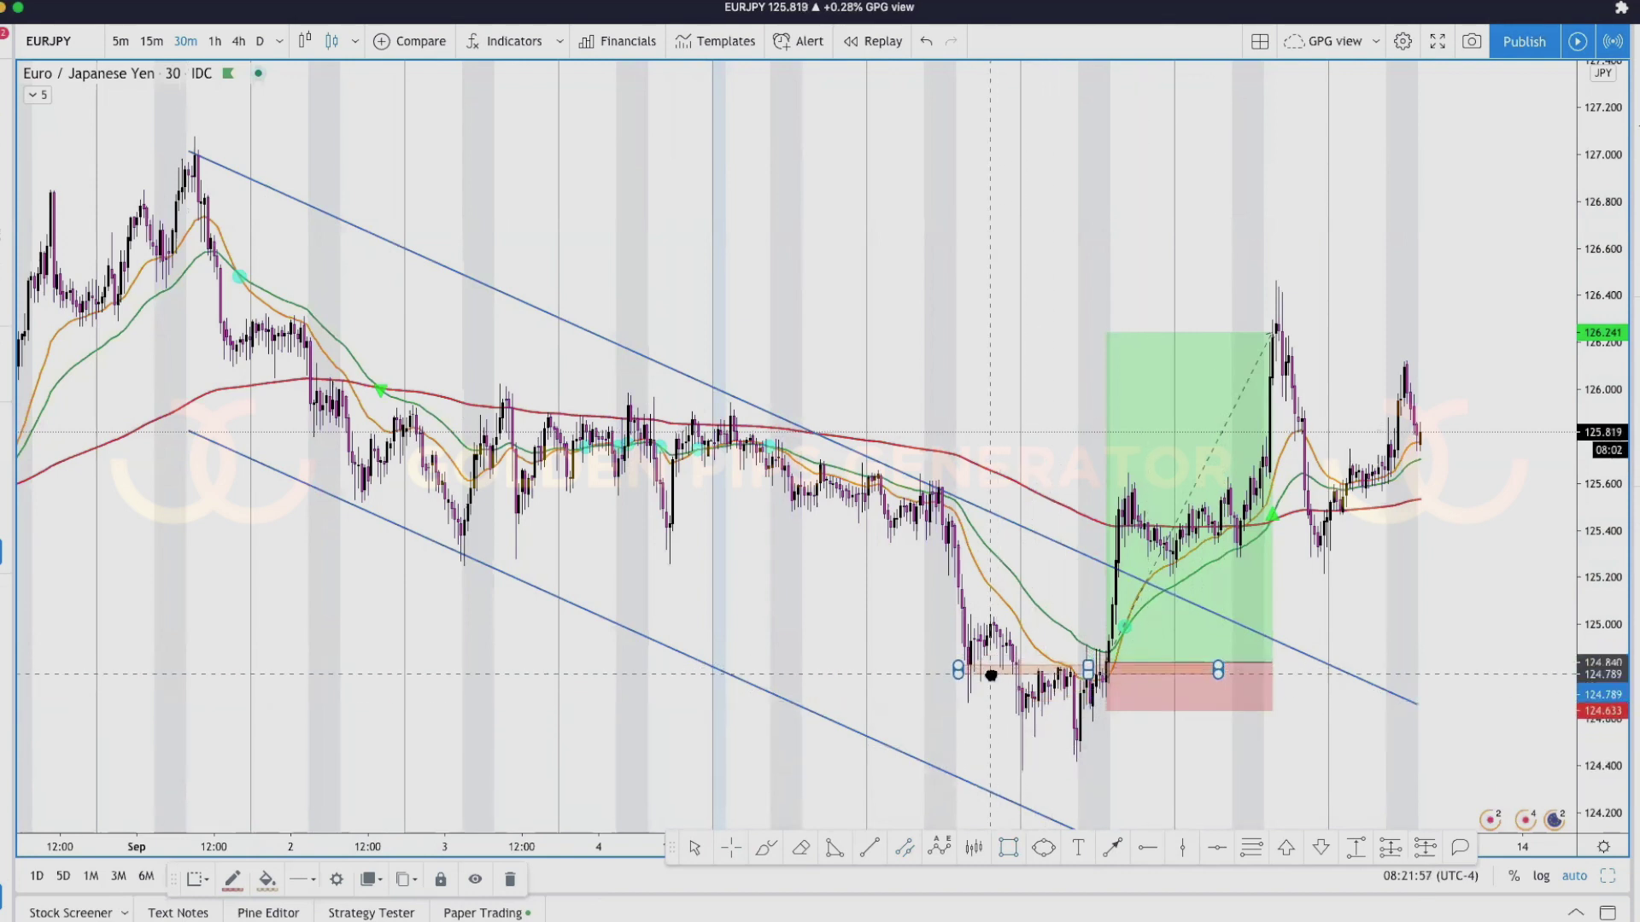
click(928, 682)
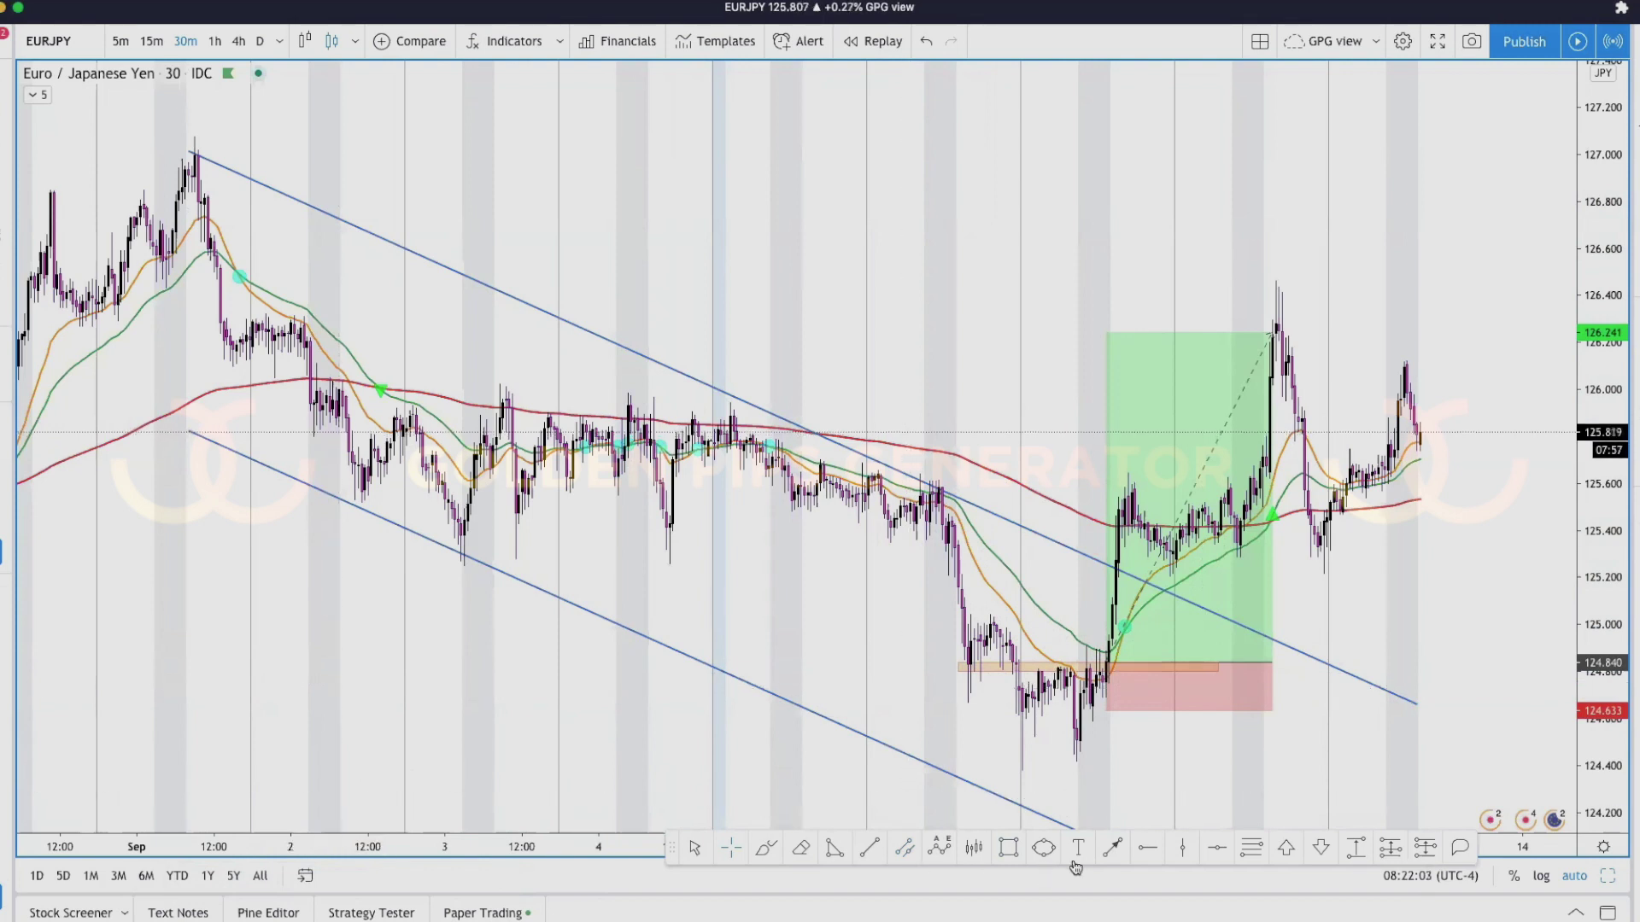
- Draw an ellipse around the cluster of September lows beneath the rectangle, reaching down to about 124.418
click(1046, 850)
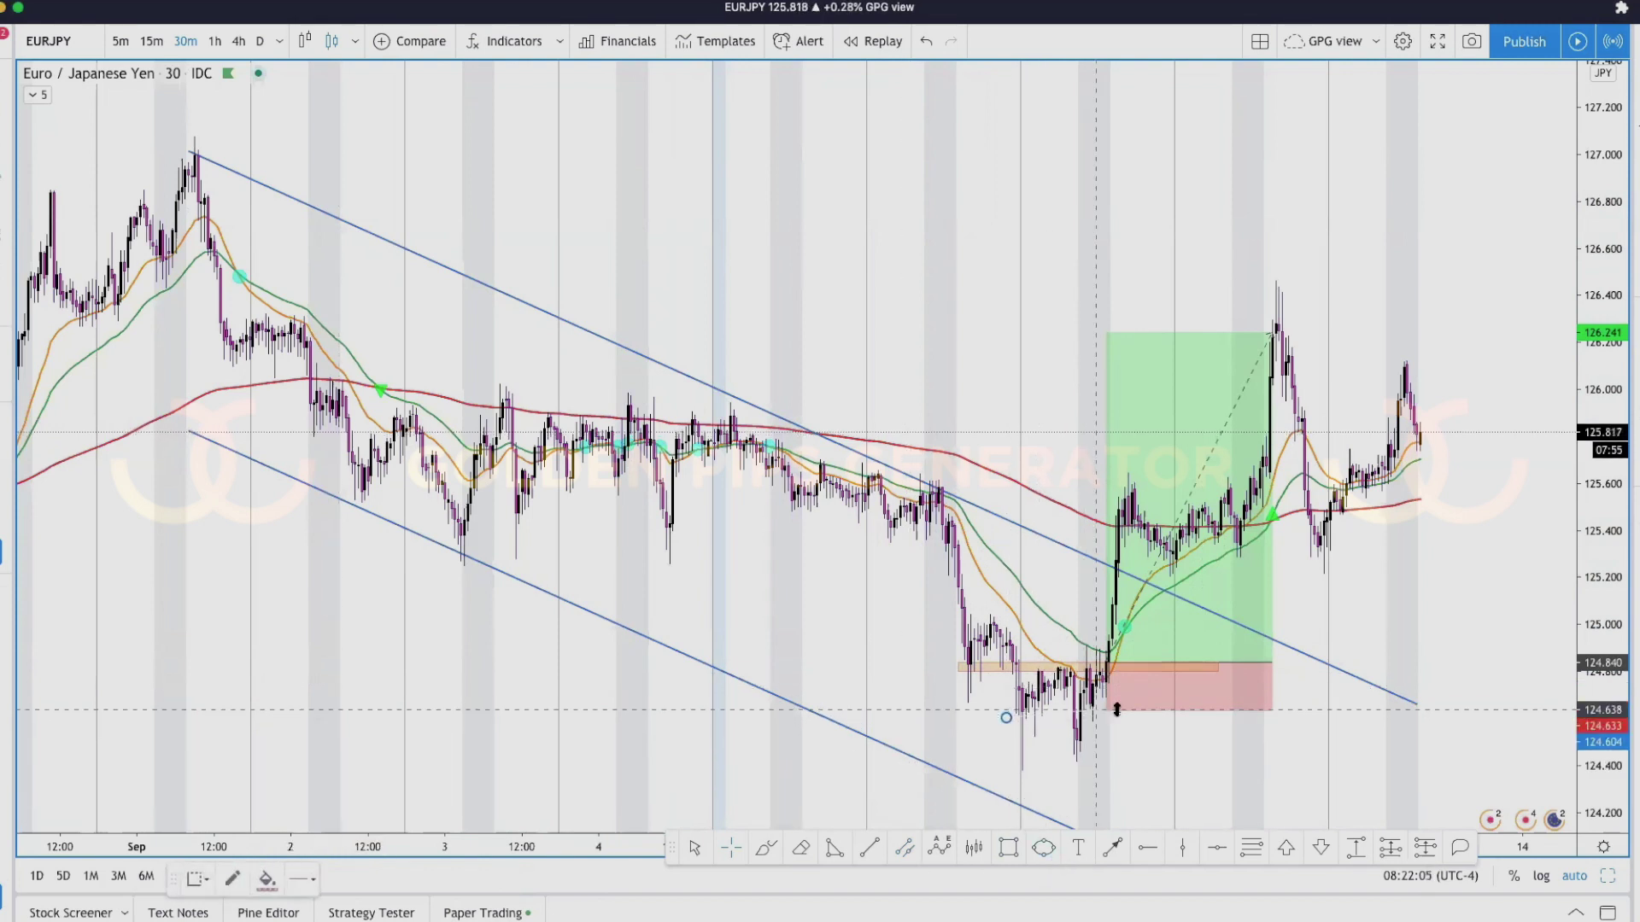
click(1117, 710)
click(1119, 760)
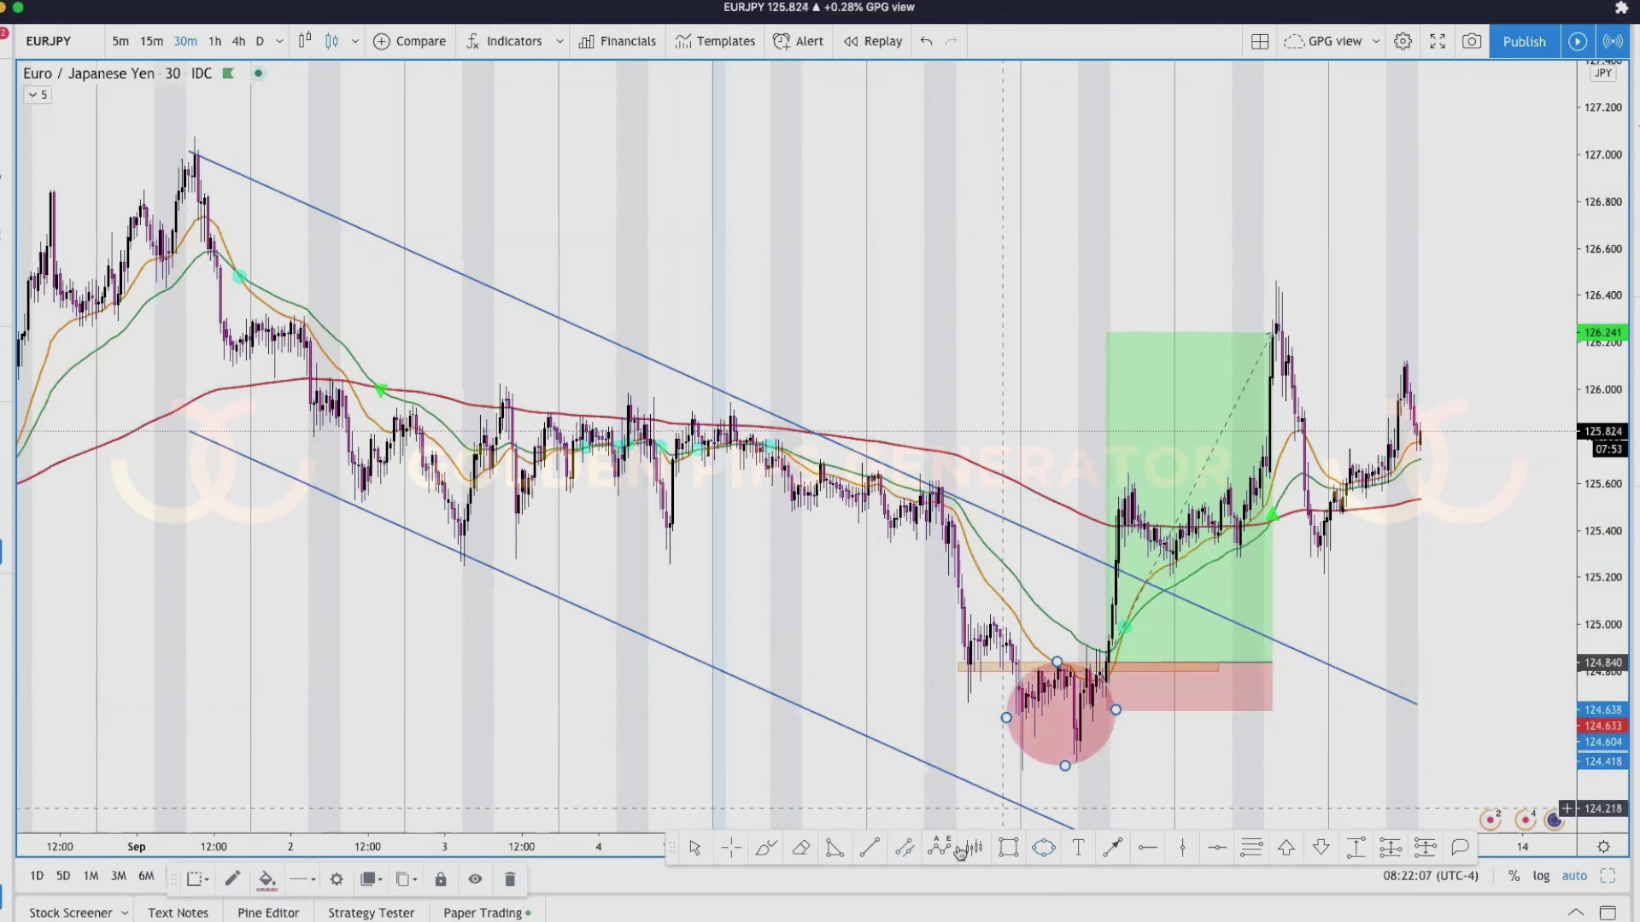
- Draw a triangle over the small consolidation before the ellipse, raise its lower corner to about 124.778, and brush a W beneath the lows
click(835, 850)
click(968, 700)
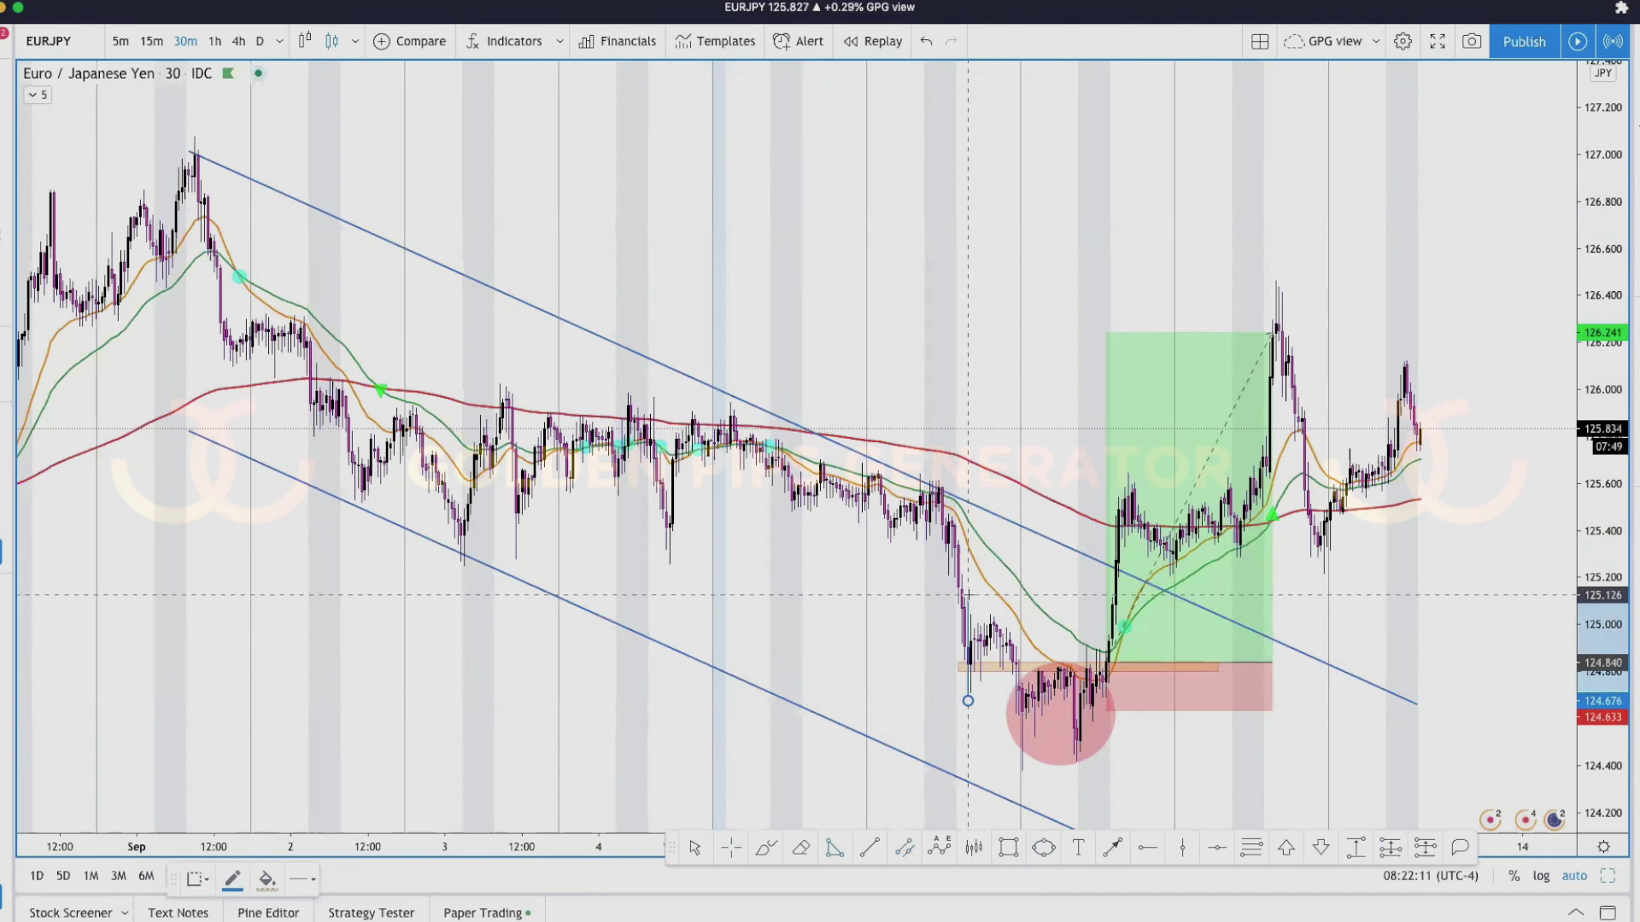
click(1012, 634)
drag(968, 701, 967, 680)
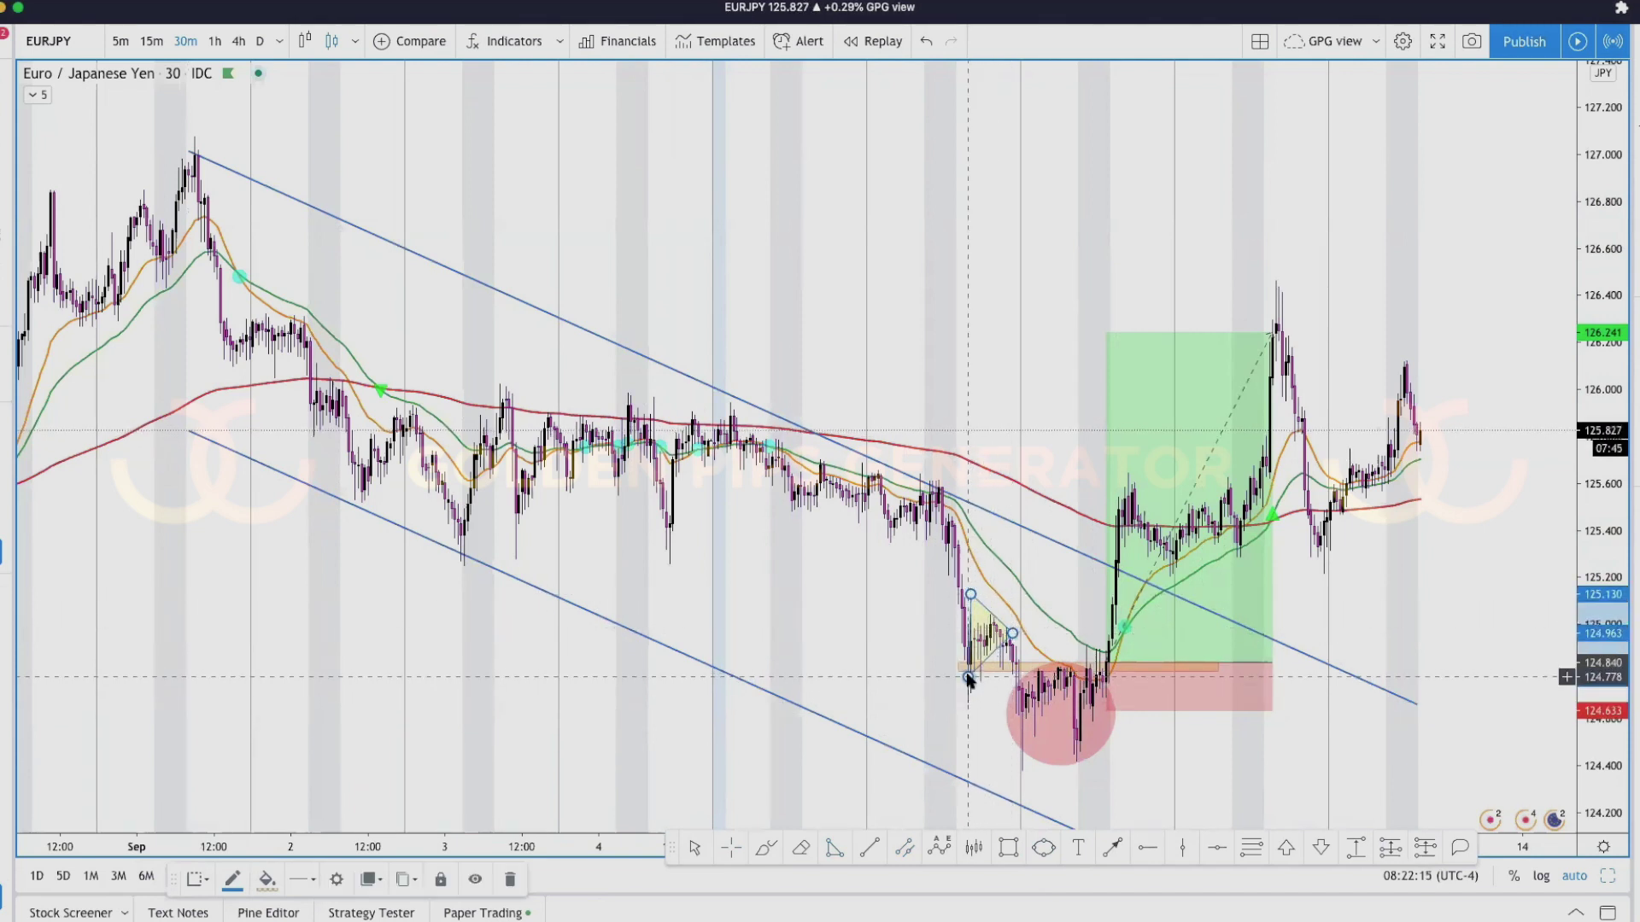
click(1008, 726)
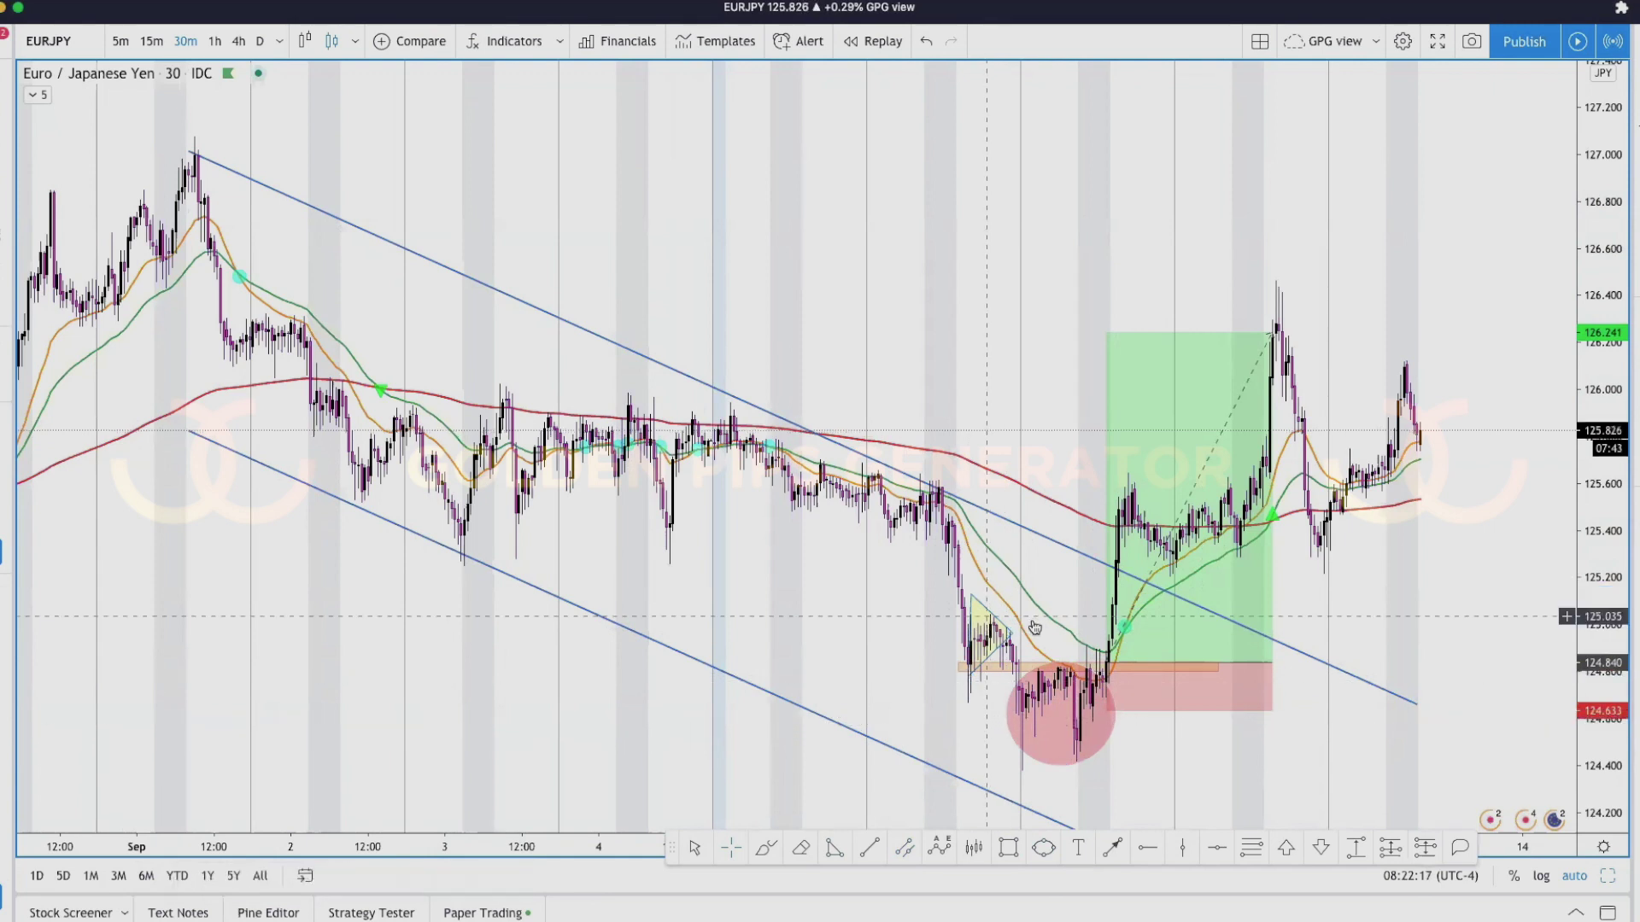
click(775, 852)
mouse_move(965, 711)
mouse_down()
mouse_move(1023, 786)
mouse_move(1071, 779)
mouse_move(1114, 705)
mouse_up()
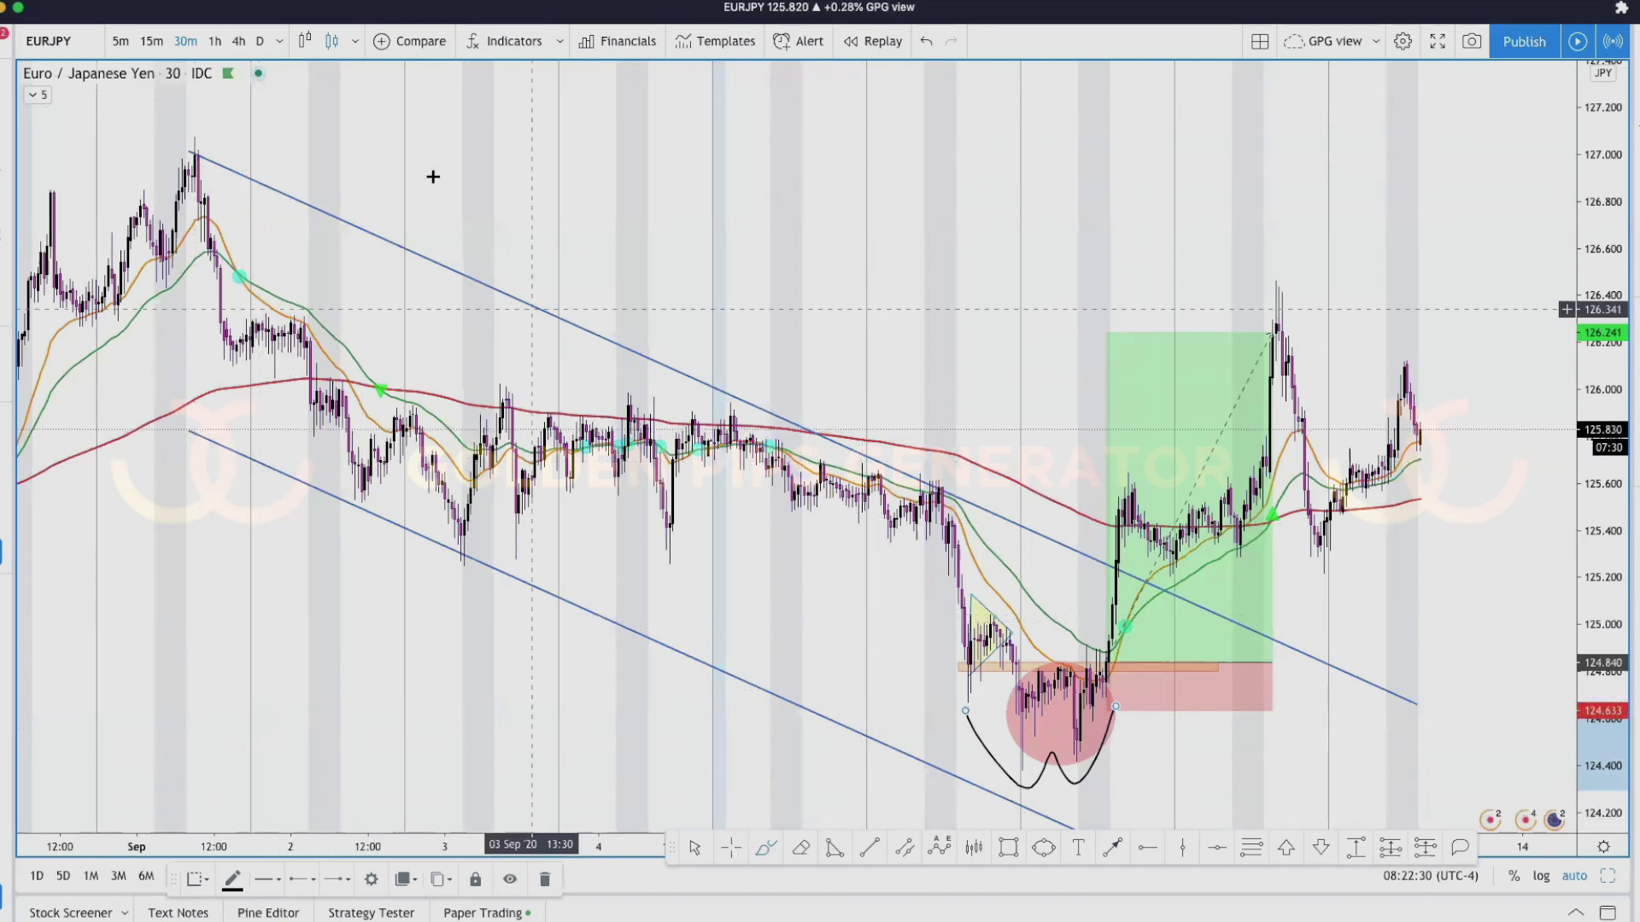
- Switch the chart to the 4-hour timeframe and place a horizontal ray at about 124.509 through the September lows
click(240, 40)
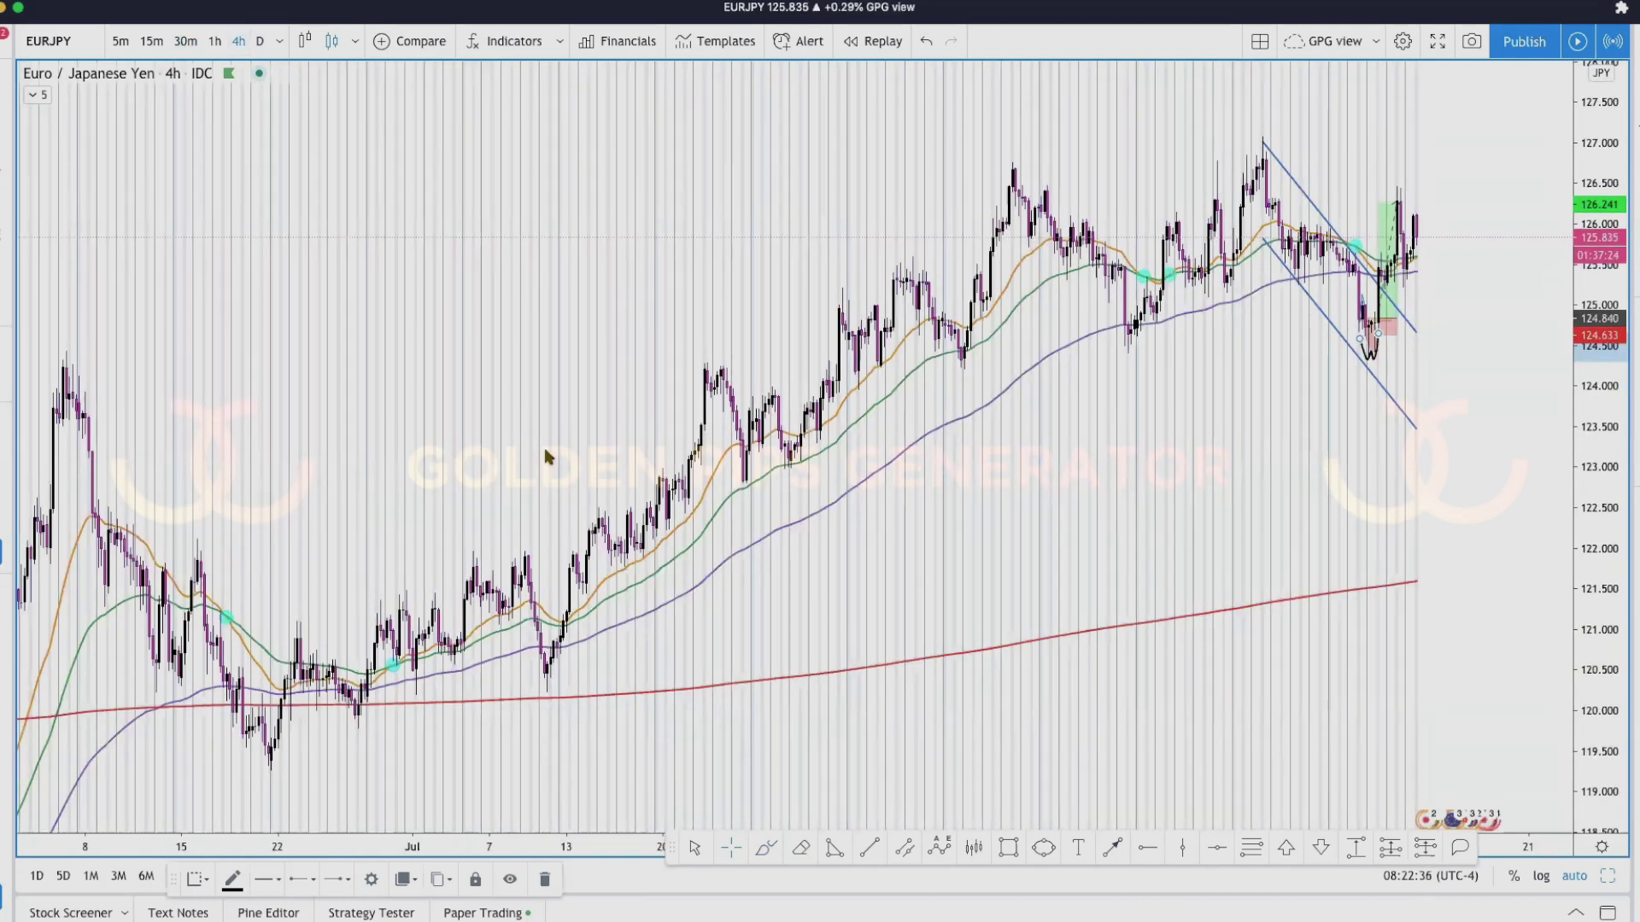
scroll(734, 410, up, 10)
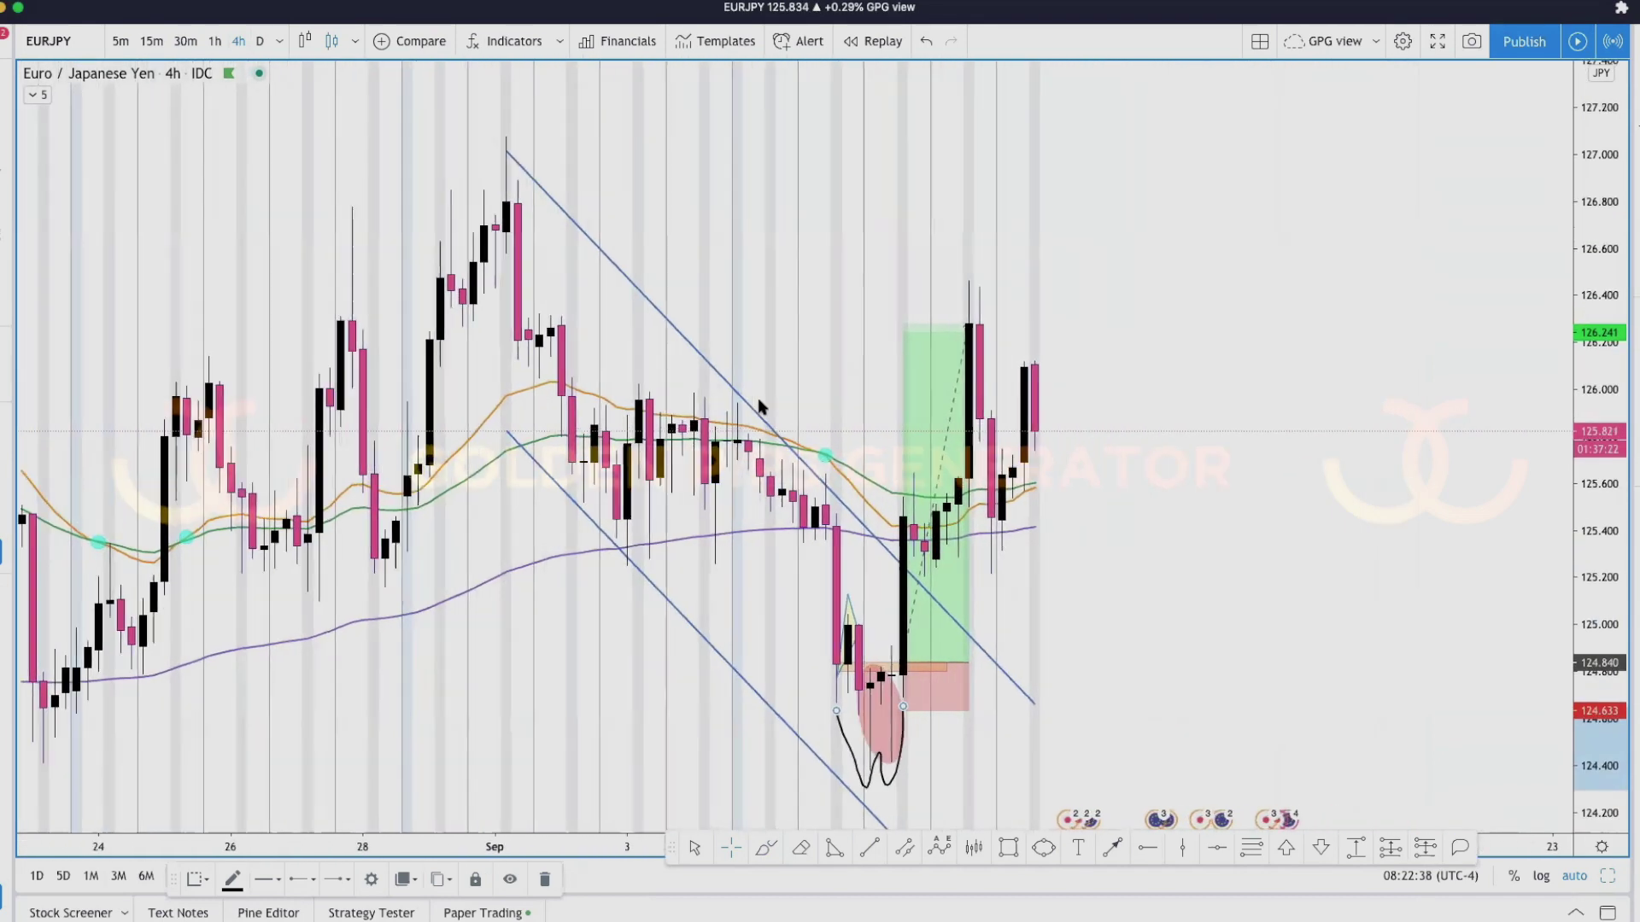
scroll(759, 405, up, 5)
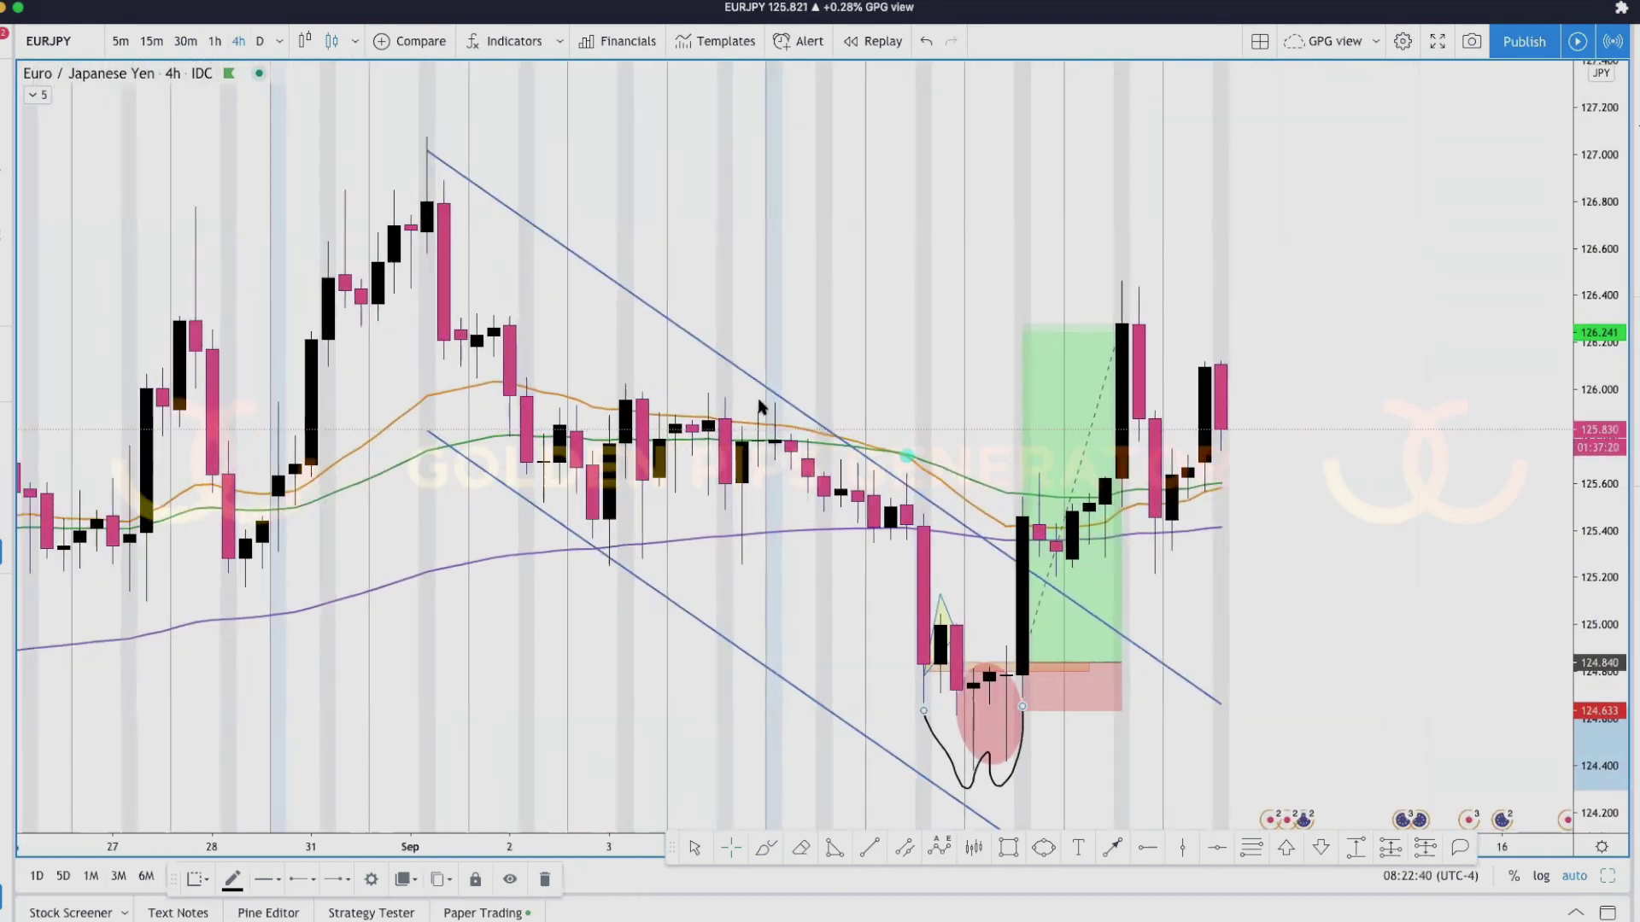
scroll(759, 406, up, 5)
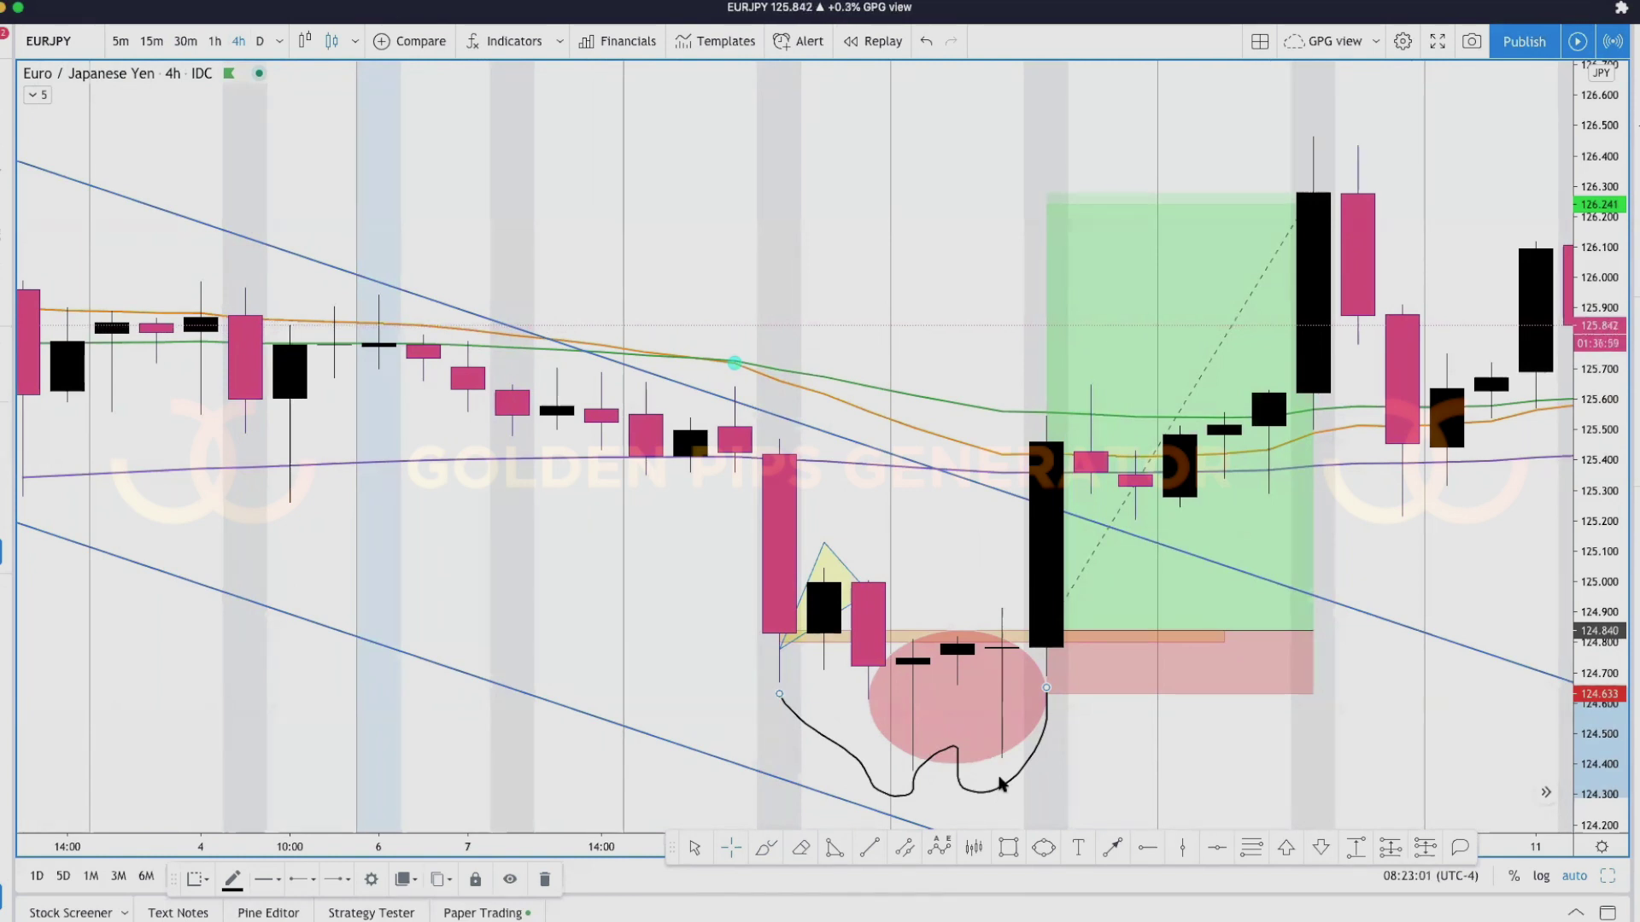
click(1111, 848)
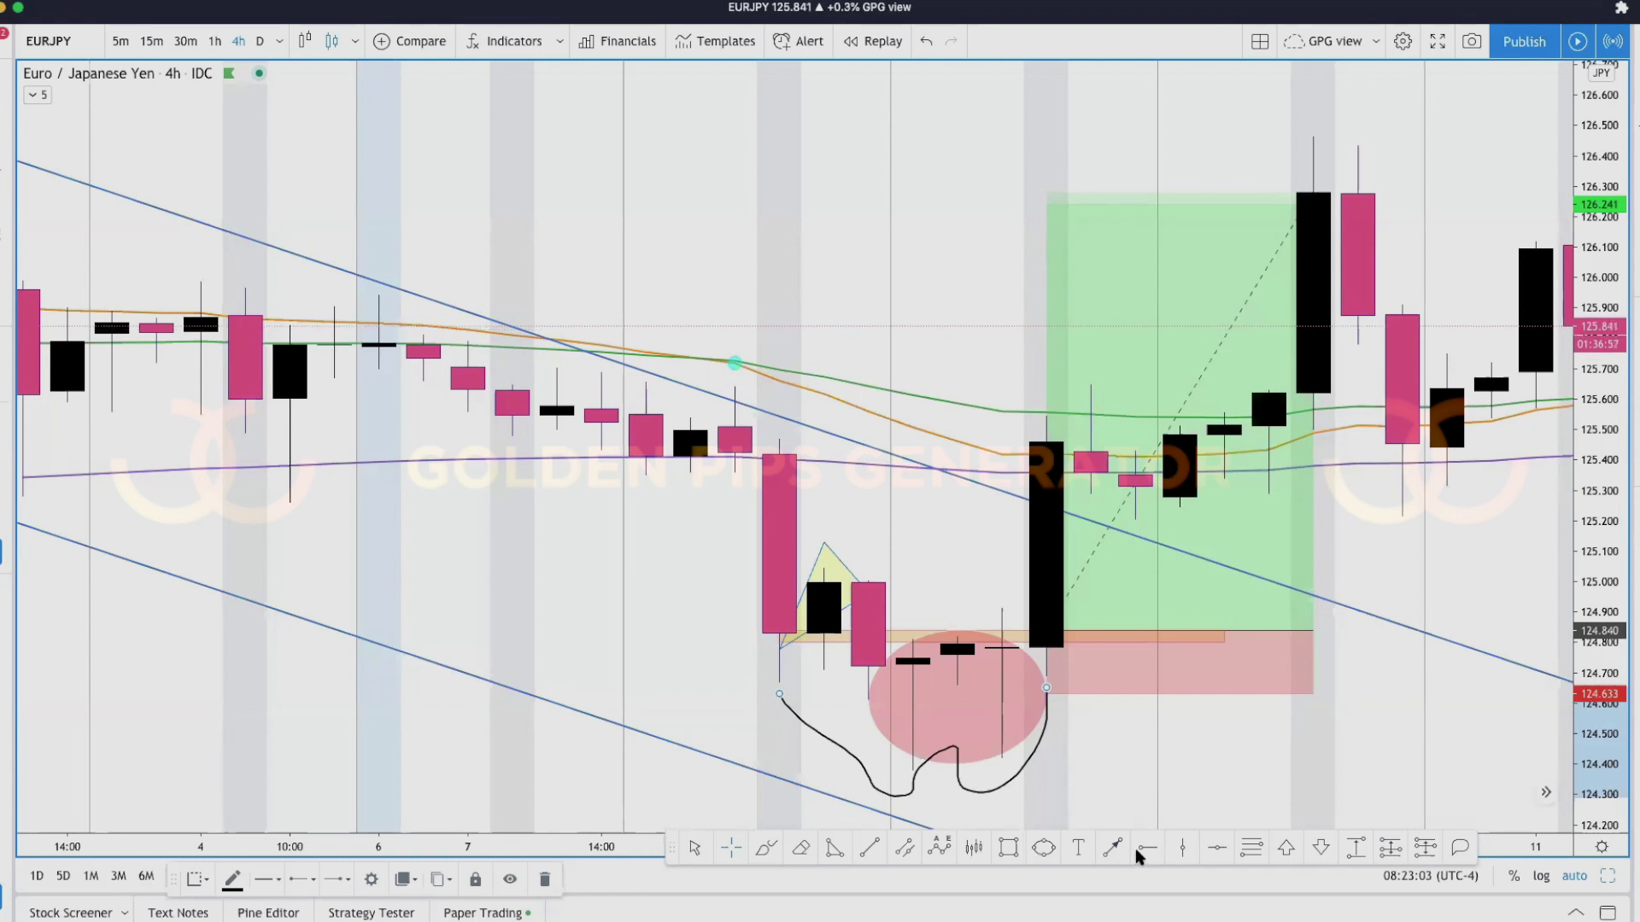
click(780, 733)
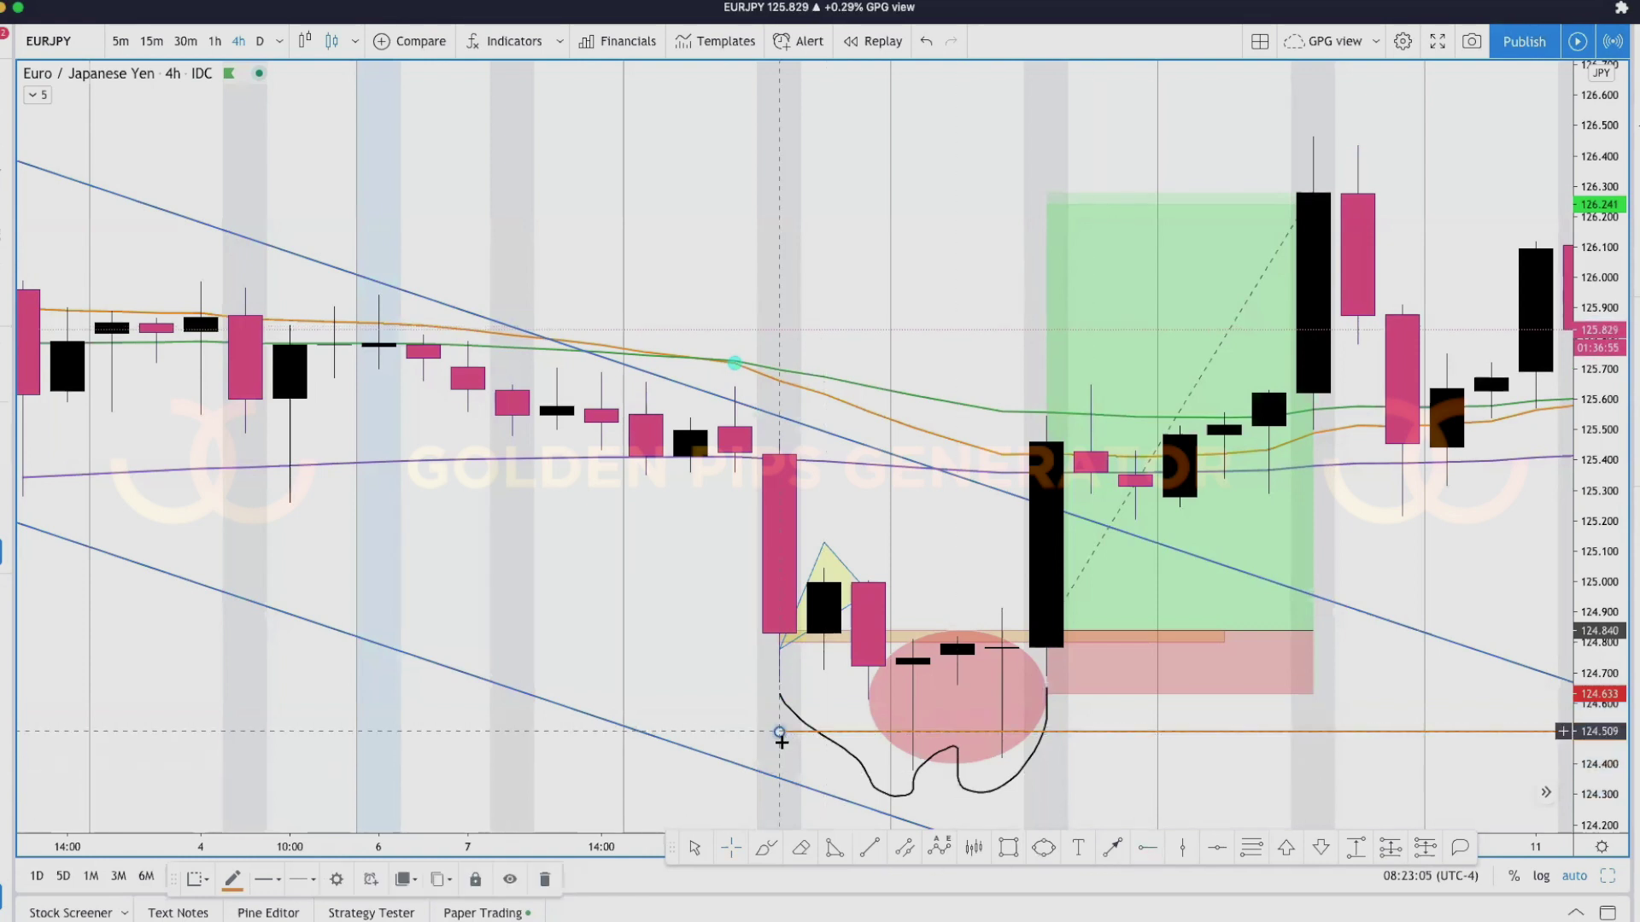
- Move the horizontal ray to start at 8 September 14:00 at about 124.585, and switch the chart to the 30-minute timeframe
drag(779, 733, 876, 749)
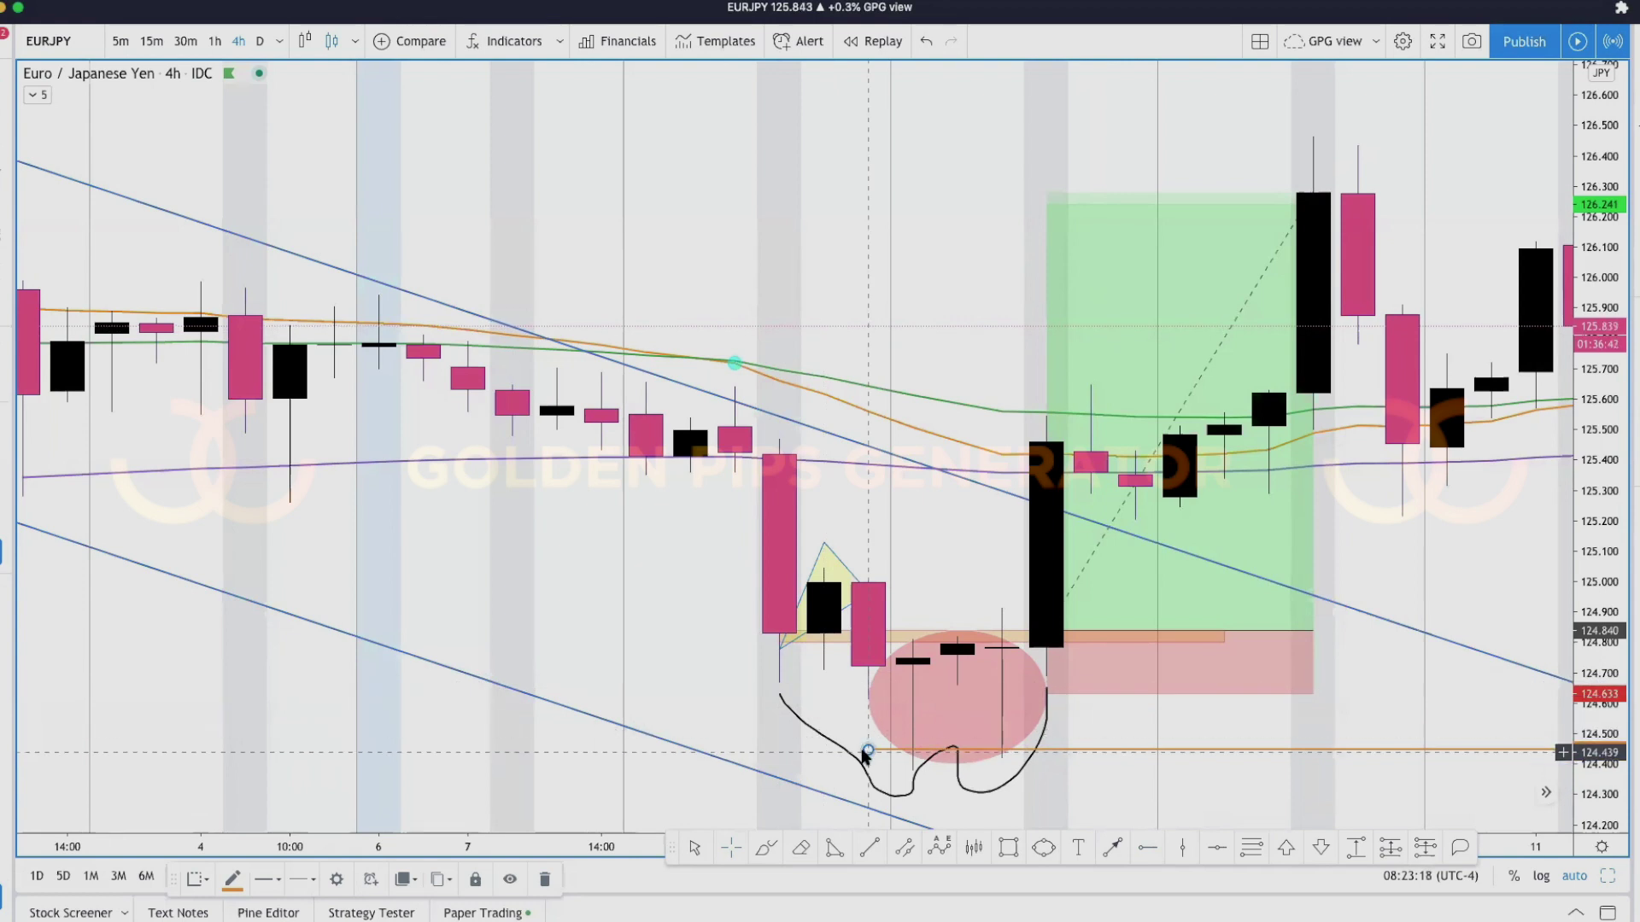
drag(868, 750, 867, 708)
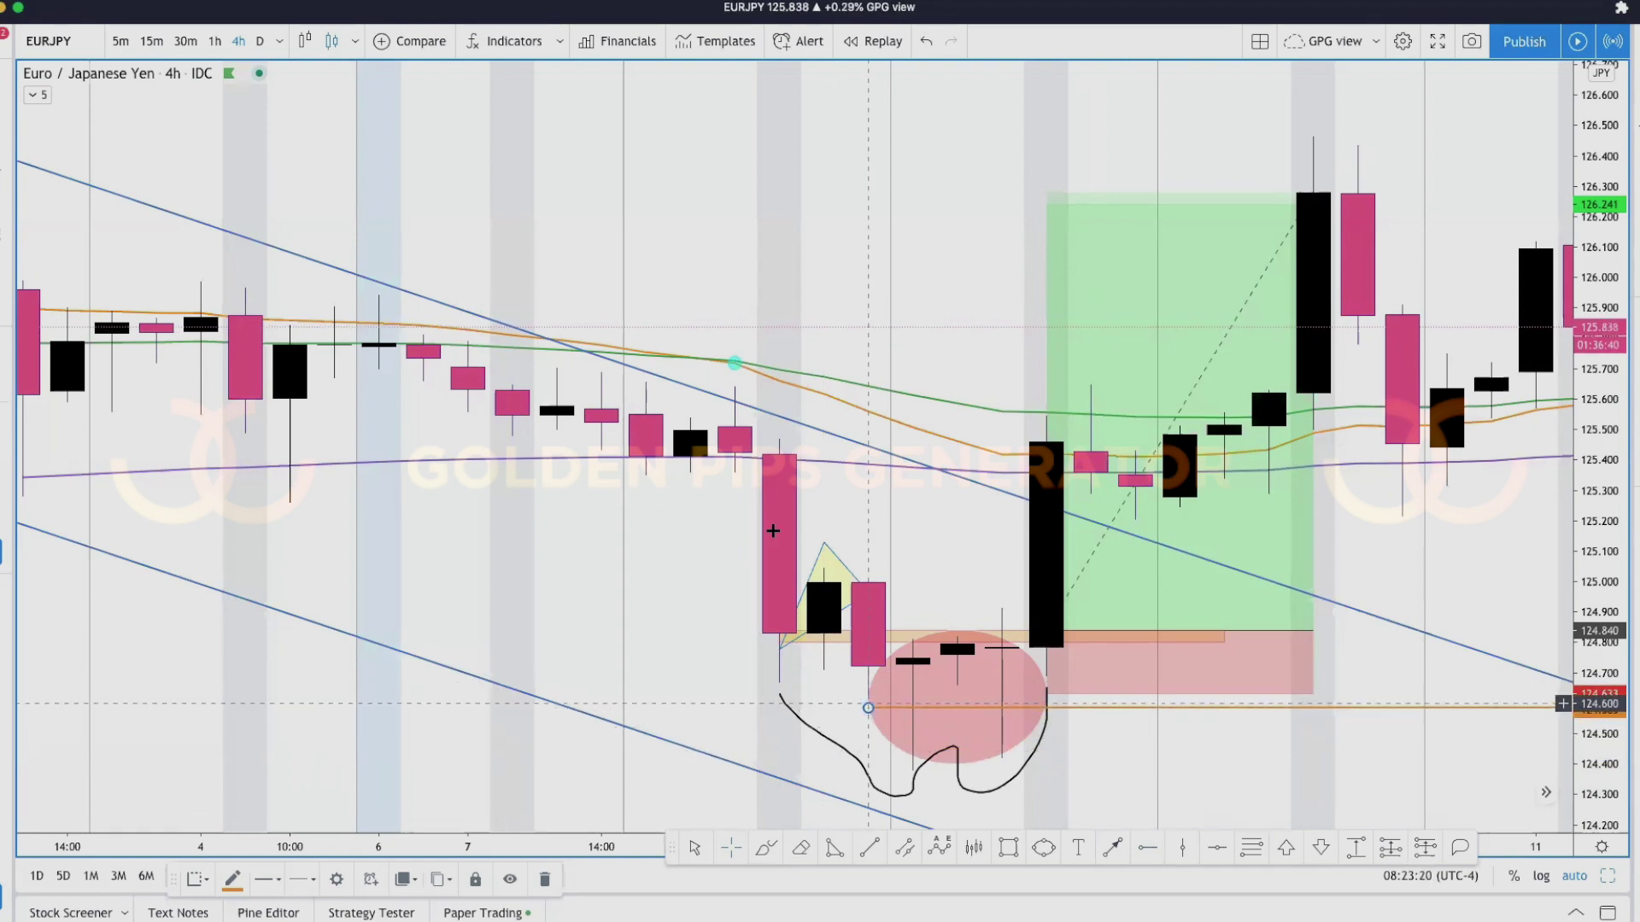
click(185, 41)
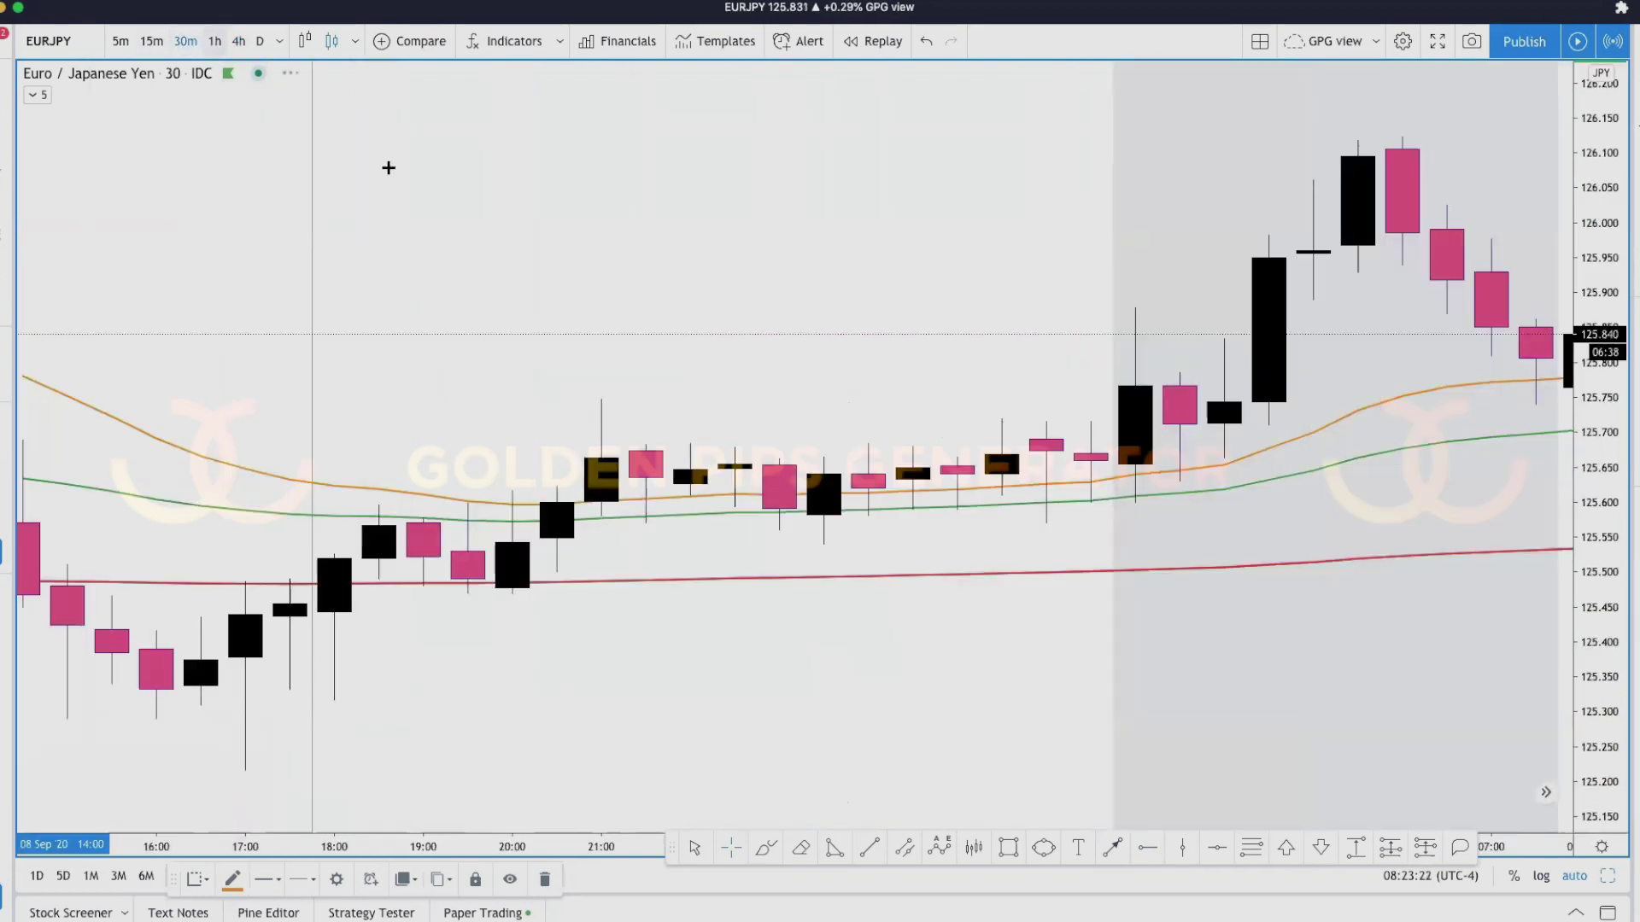
scroll(790, 500, down, 5)
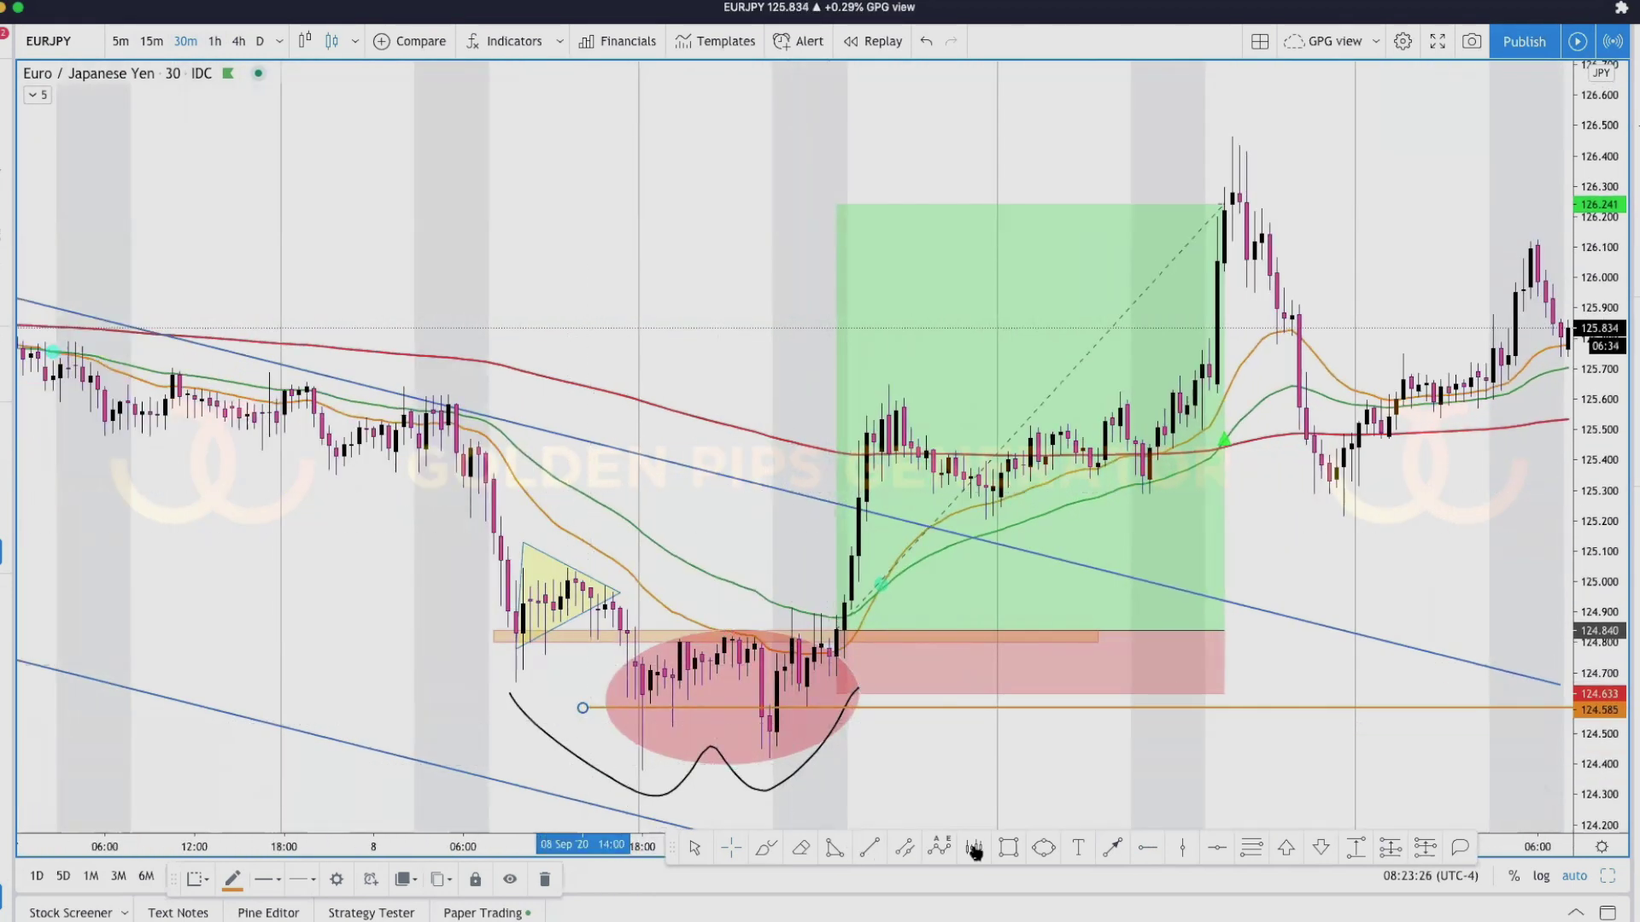
- Draw two arrows pointing down into the ellipse, from about 125.272 to 124.793 and from about 125.176 to 124.755
click(1112, 847)
click(687, 498)
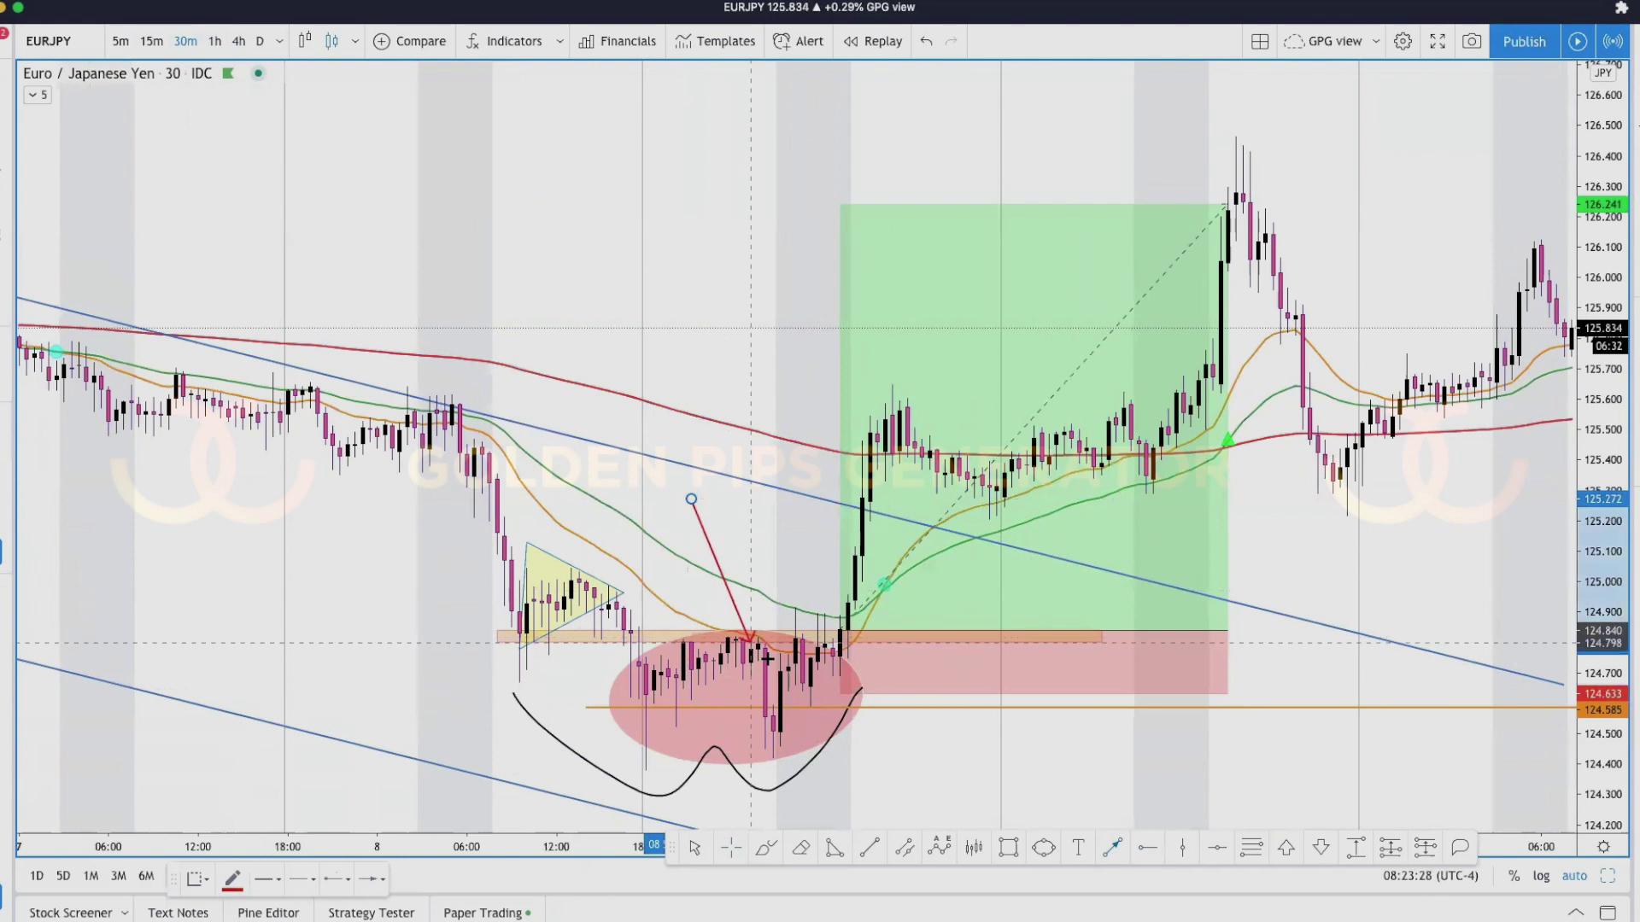
click(764, 642)
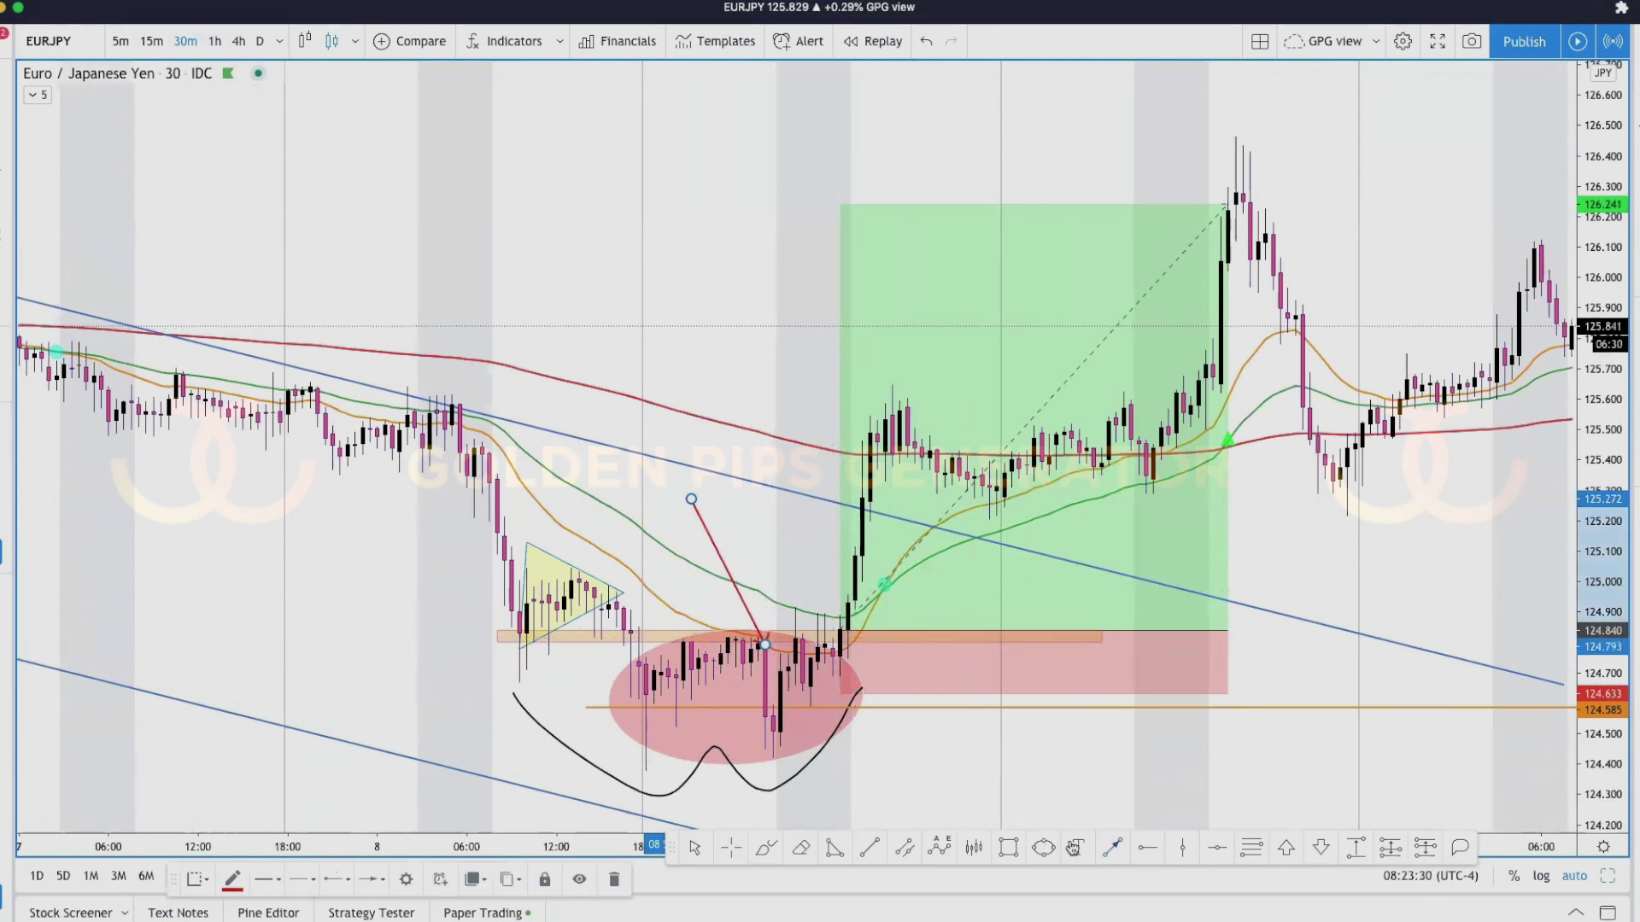
click(1112, 849)
click(667, 529)
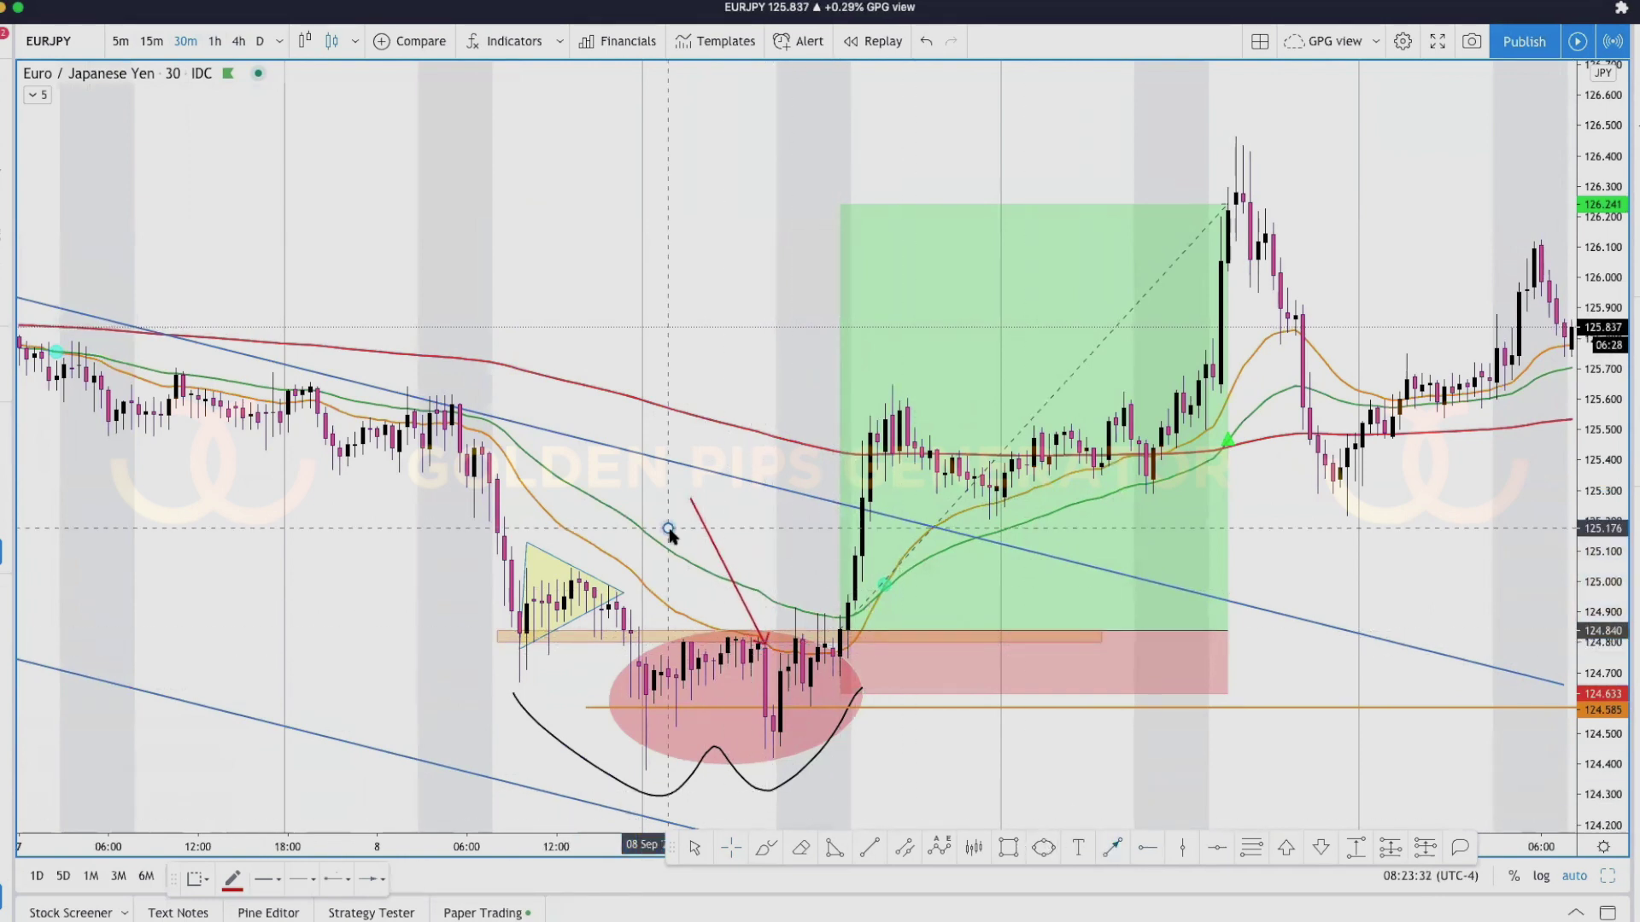
click(647, 656)
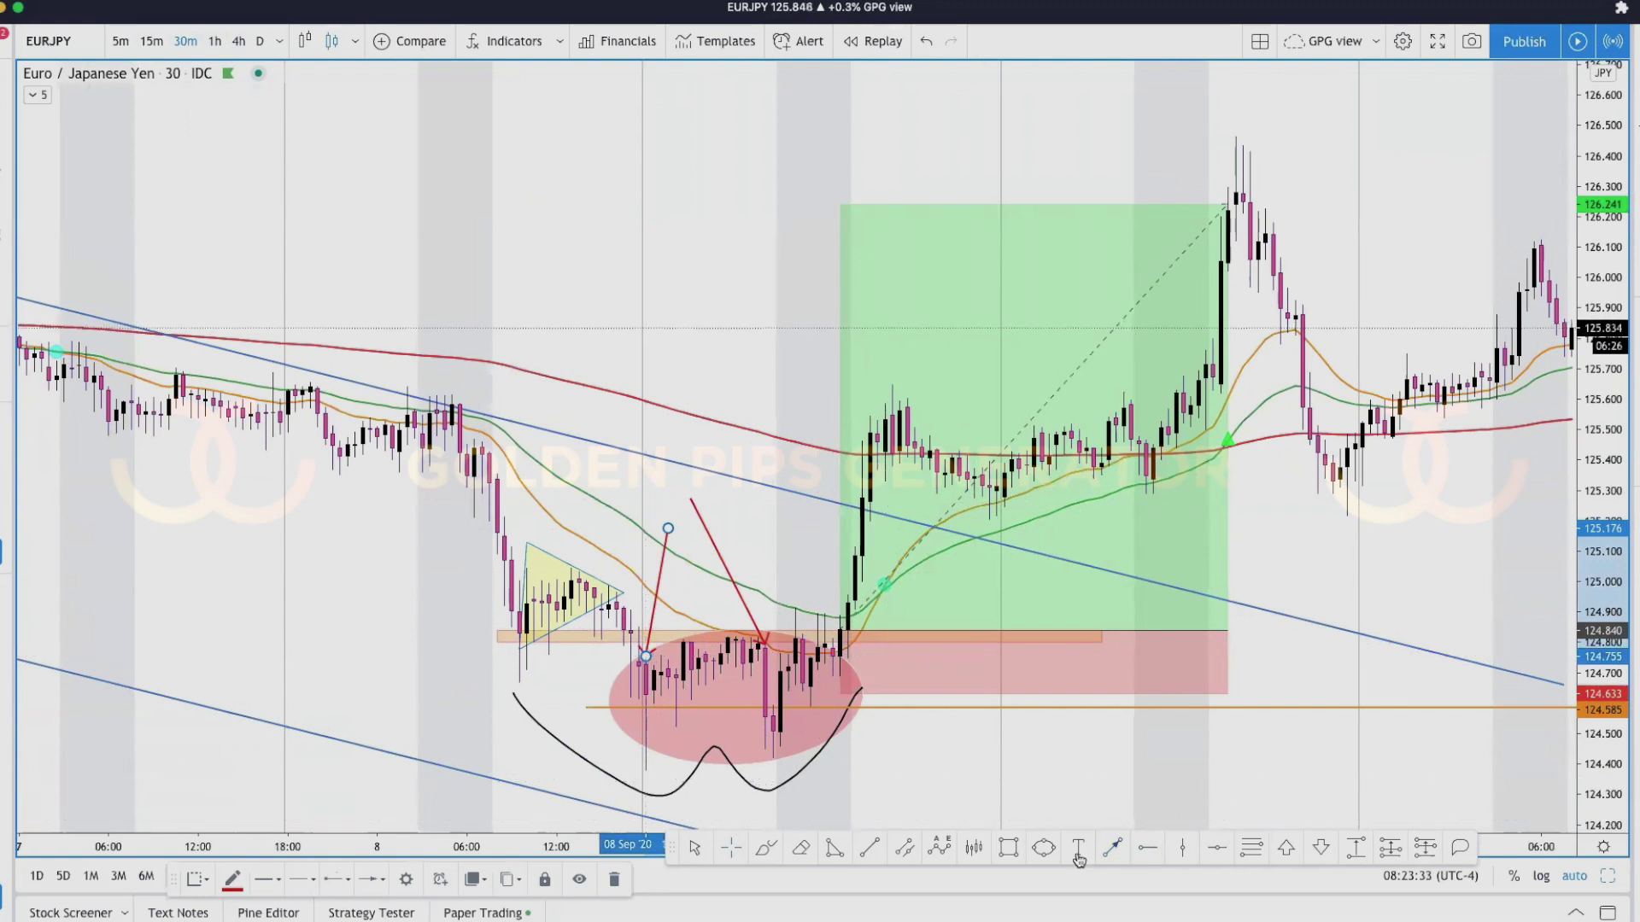
- Draw two arrows pointing up into the ellipse, from about 124.424 to 124.722 and from about 124.310 to 124.641
click(1112, 848)
click(698, 758)
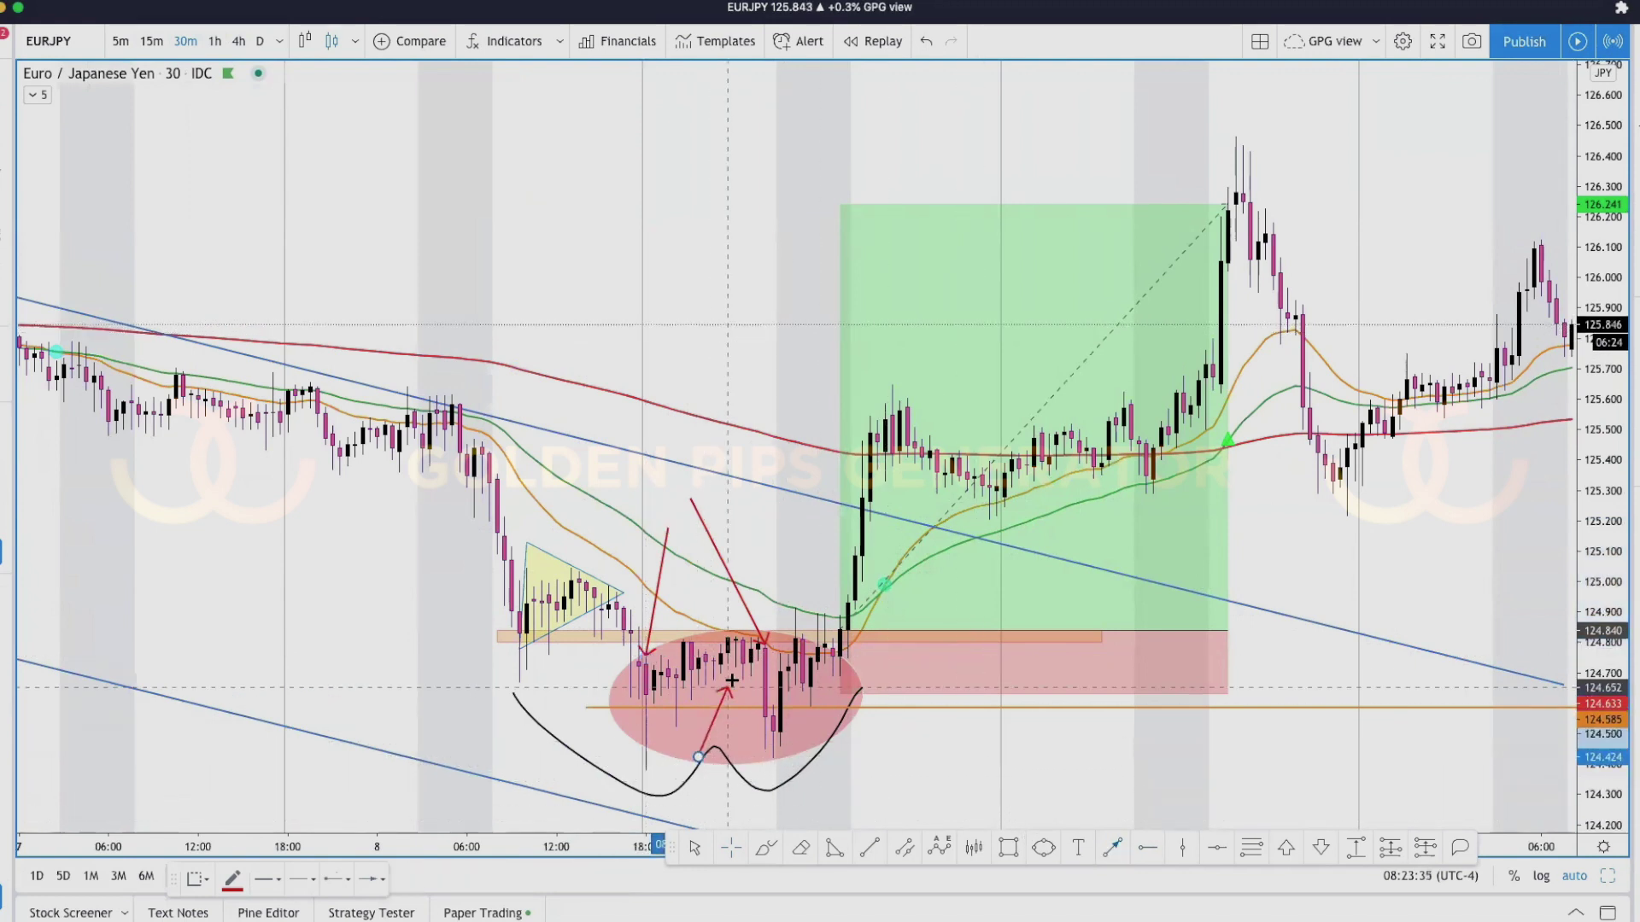
click(736, 667)
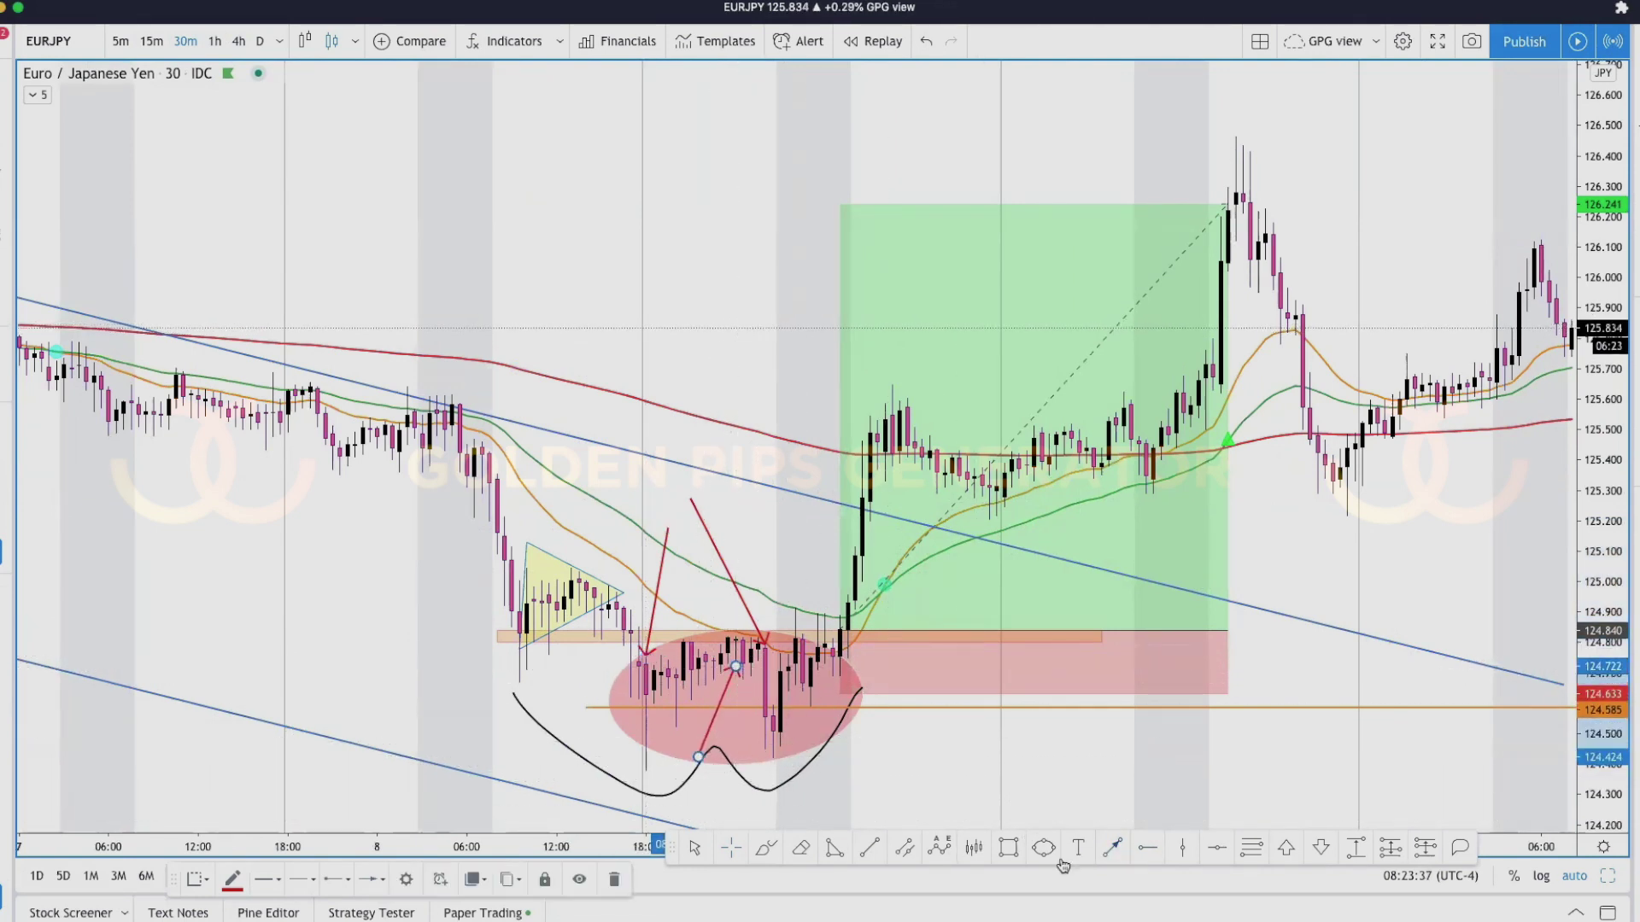
click(1111, 848)
click(795, 791)
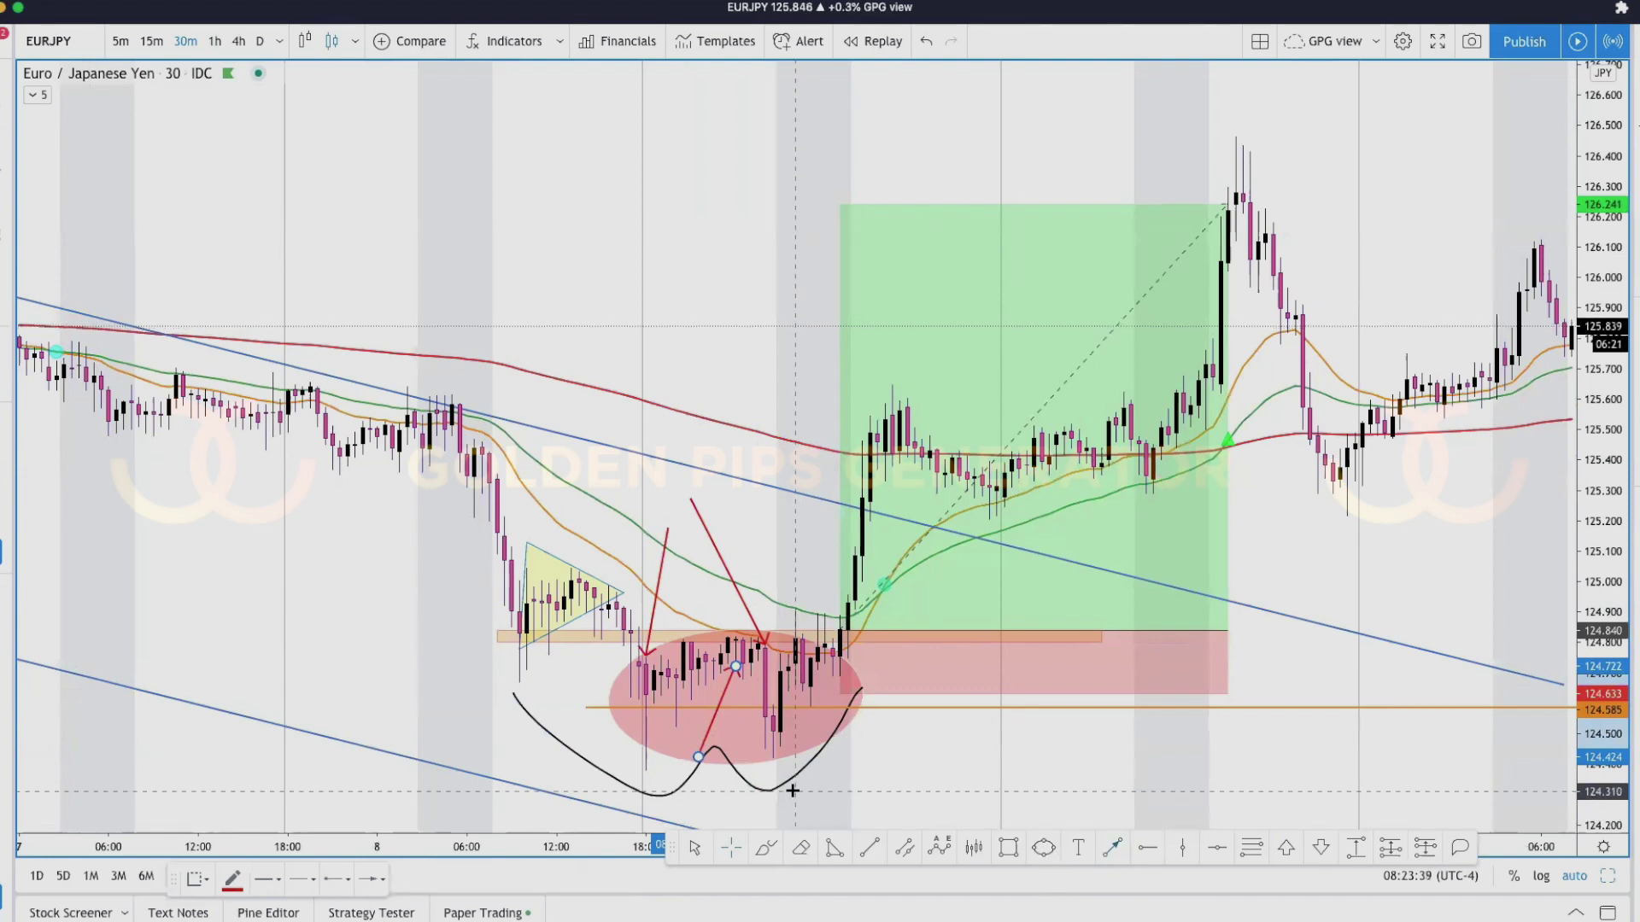
click(803, 691)
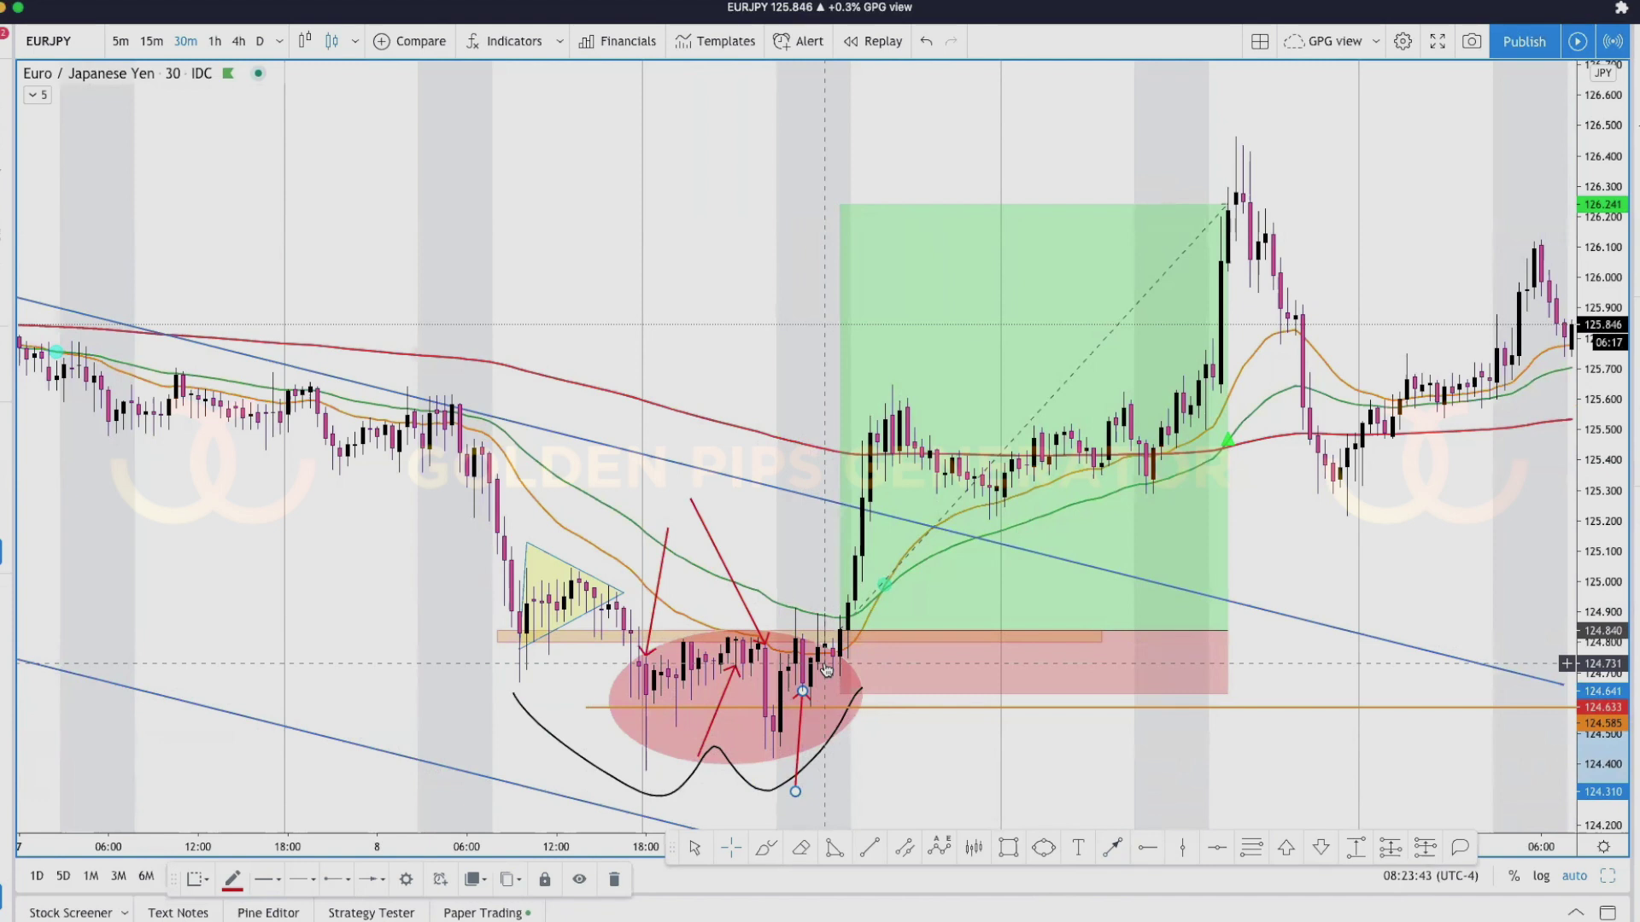
- Switch the chart to the 4-hour timeframe and delete the brushed W beneath the September lows
click(237, 41)
scroll(969, 416, up, 10)
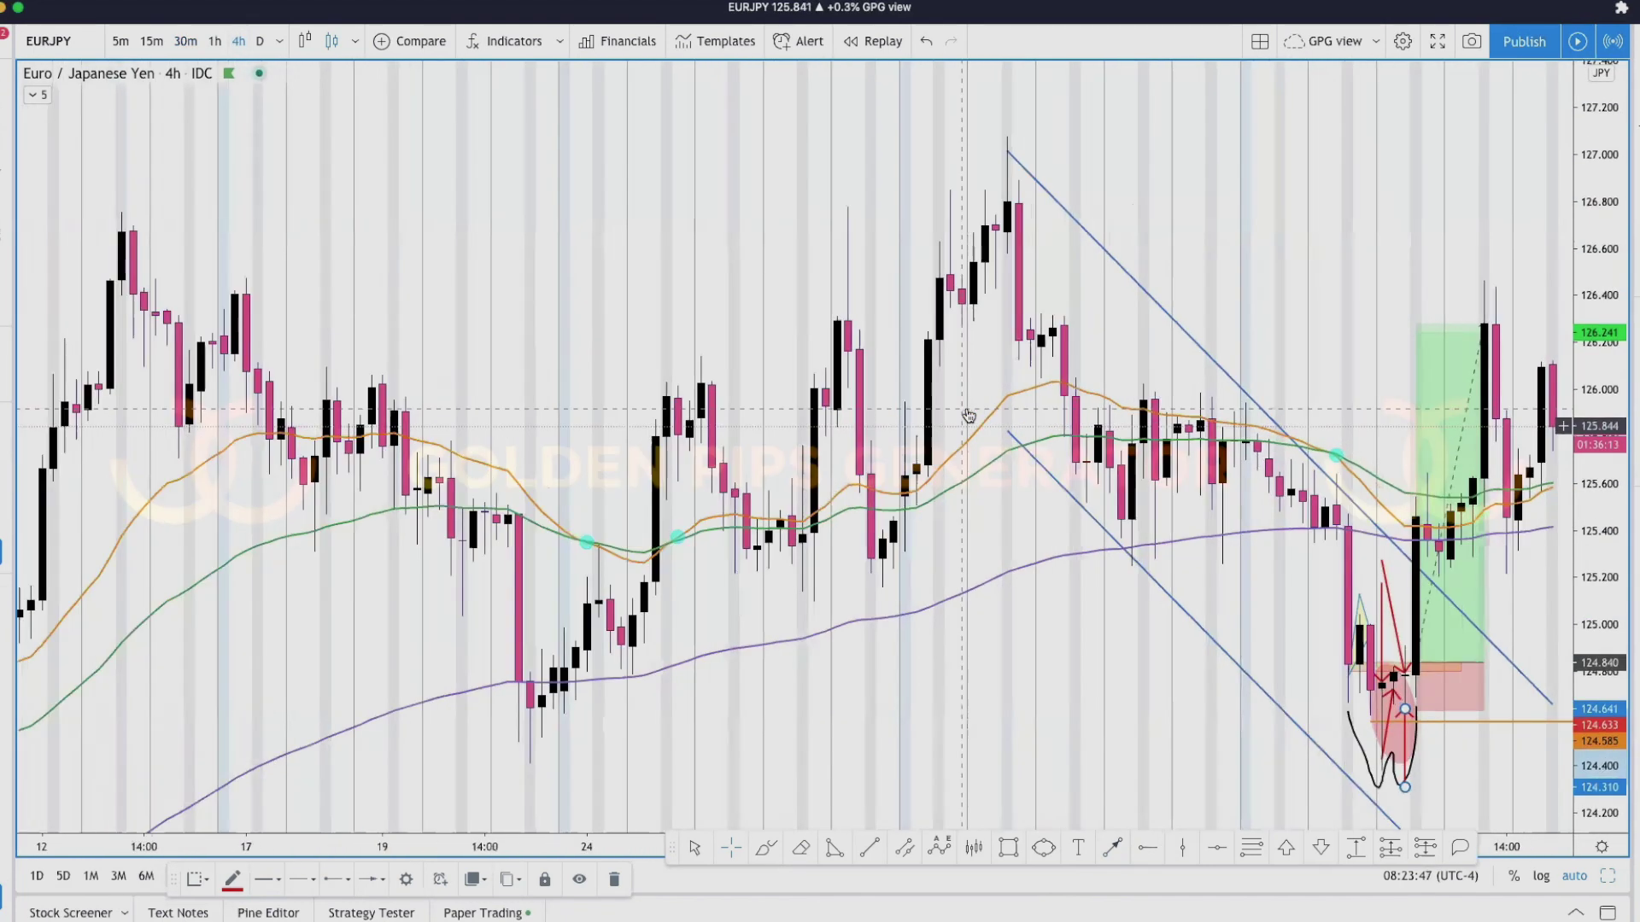
scroll(970, 415, up, 2)
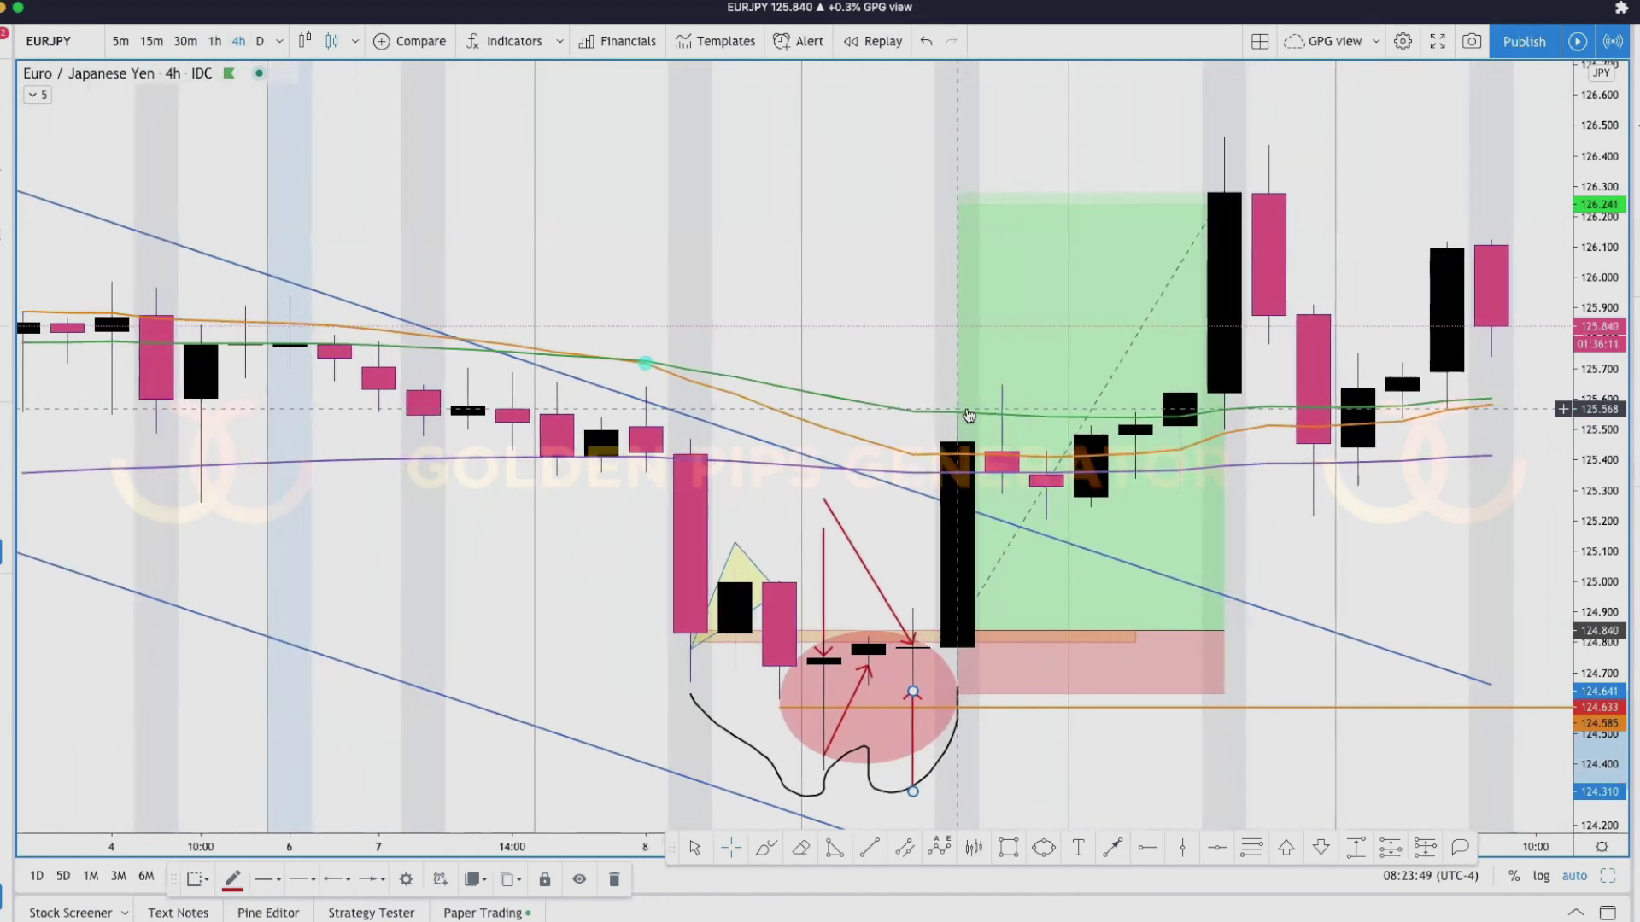
click(1059, 731)
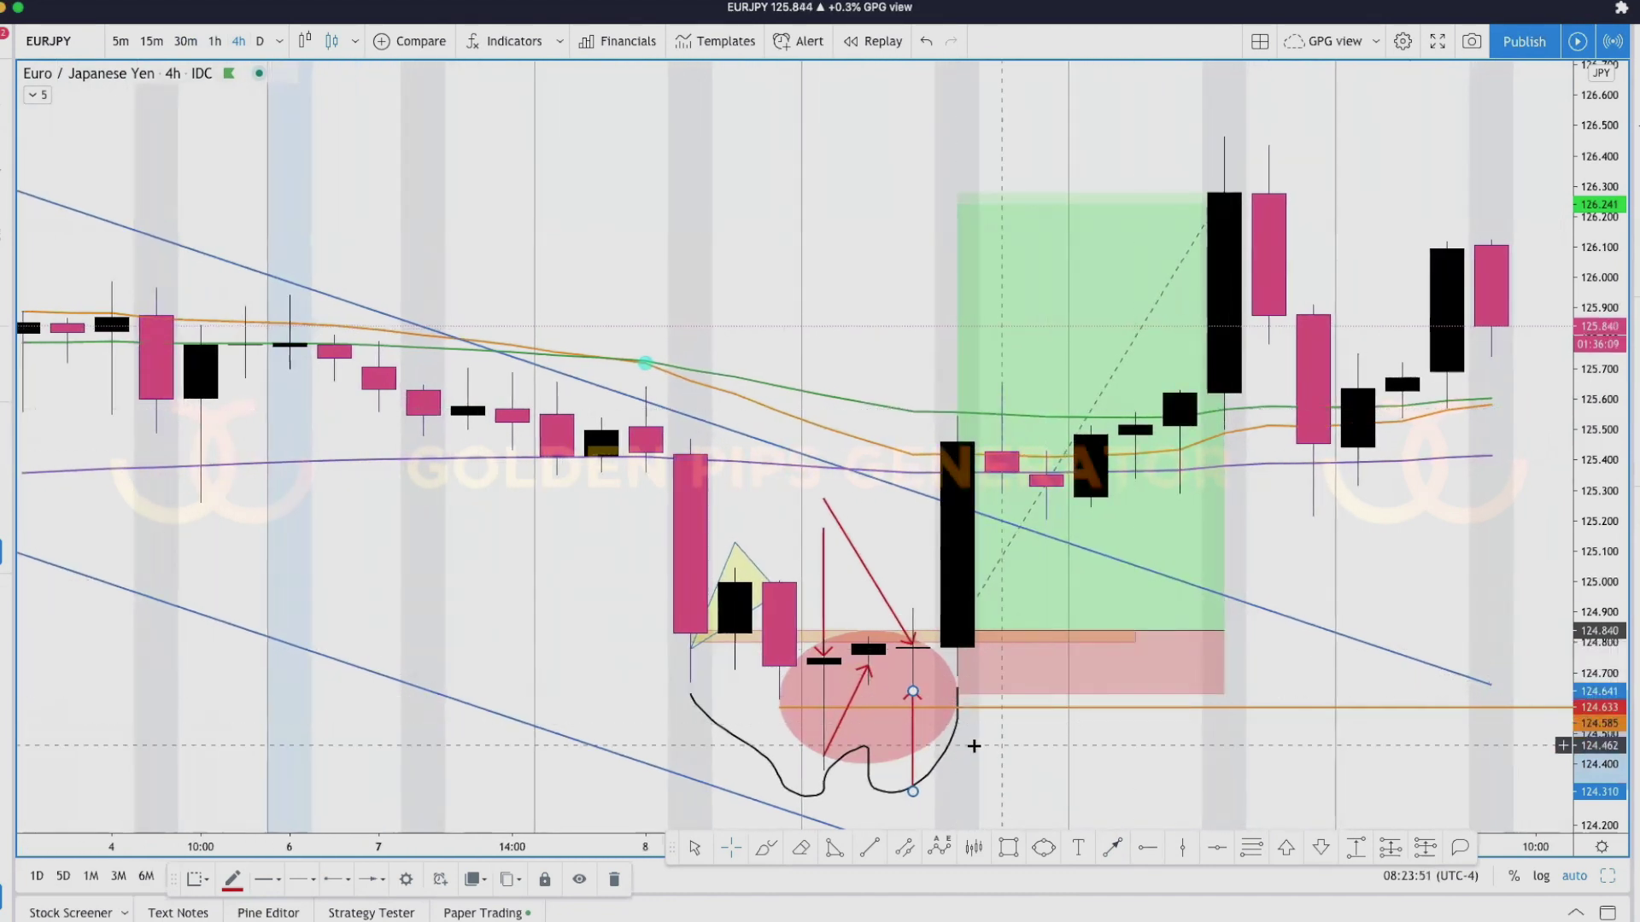
right_click(973, 763)
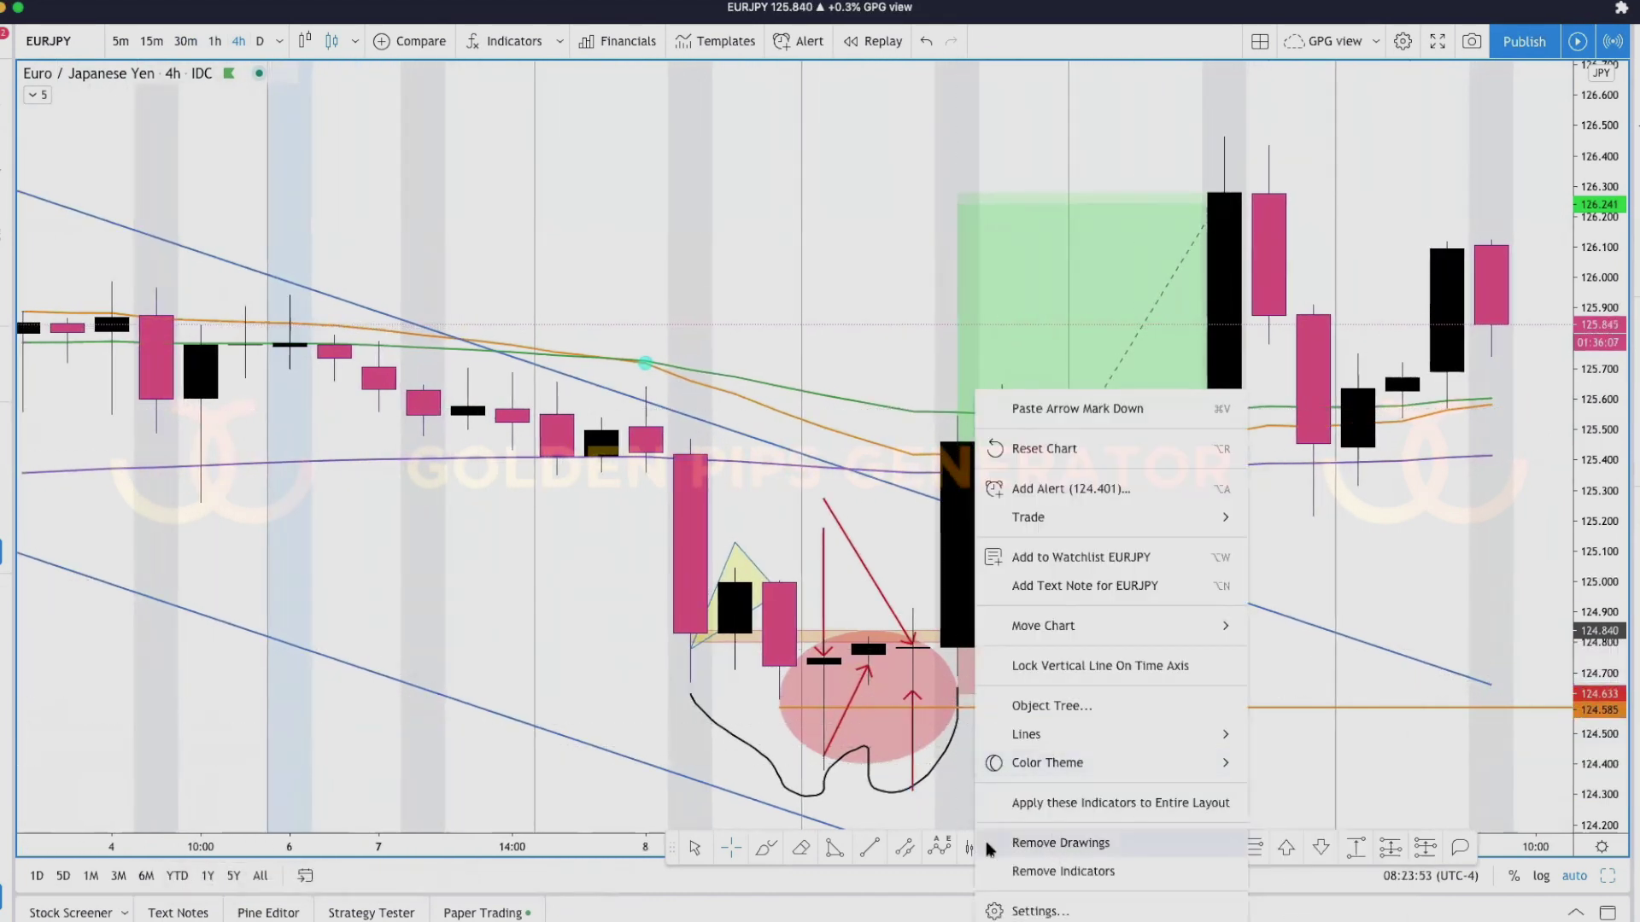
click(929, 774)
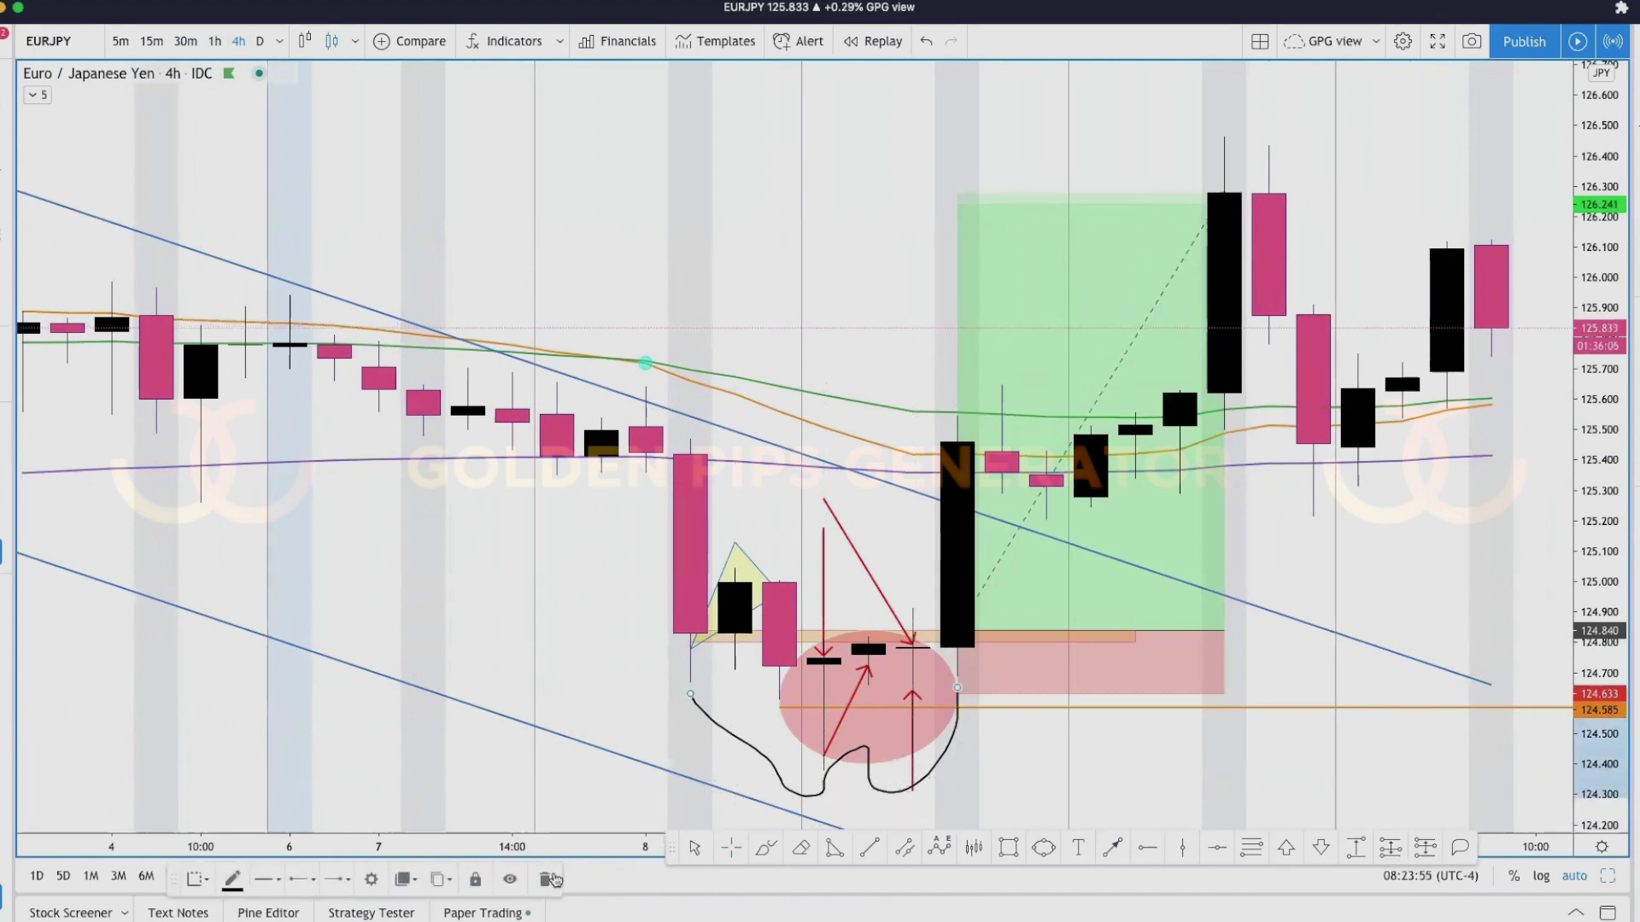
key(Delete)
- Examine the arrow-marked candles at the September lows on the 4-hour chart and the price action on the 30-minute chart
click(652, 630)
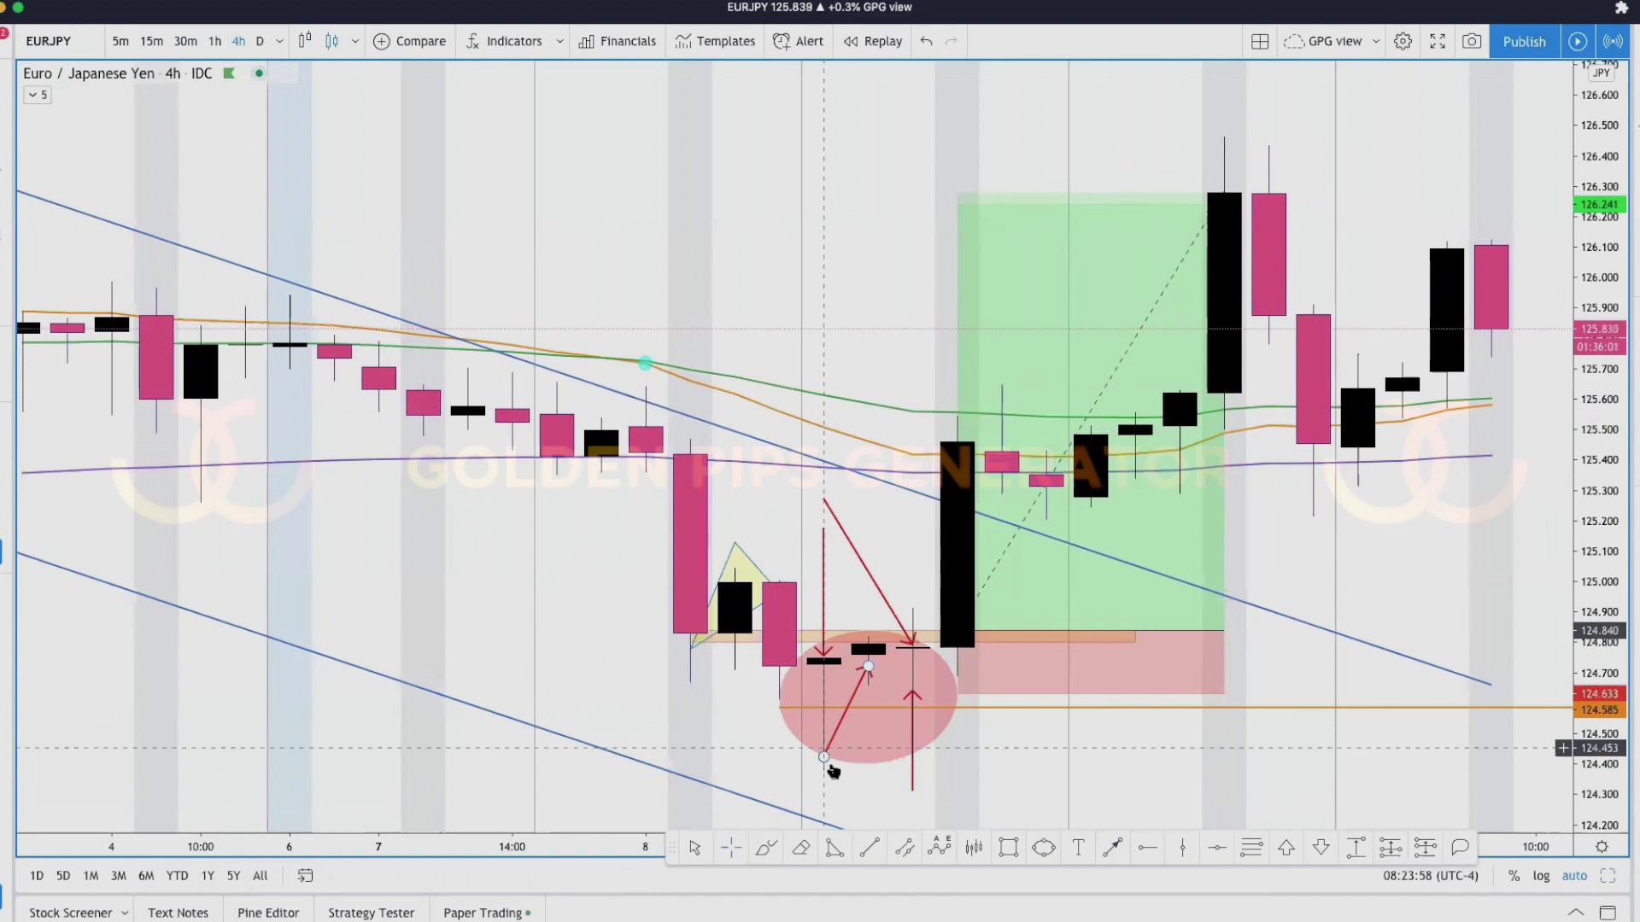
click(913, 792)
click(912, 648)
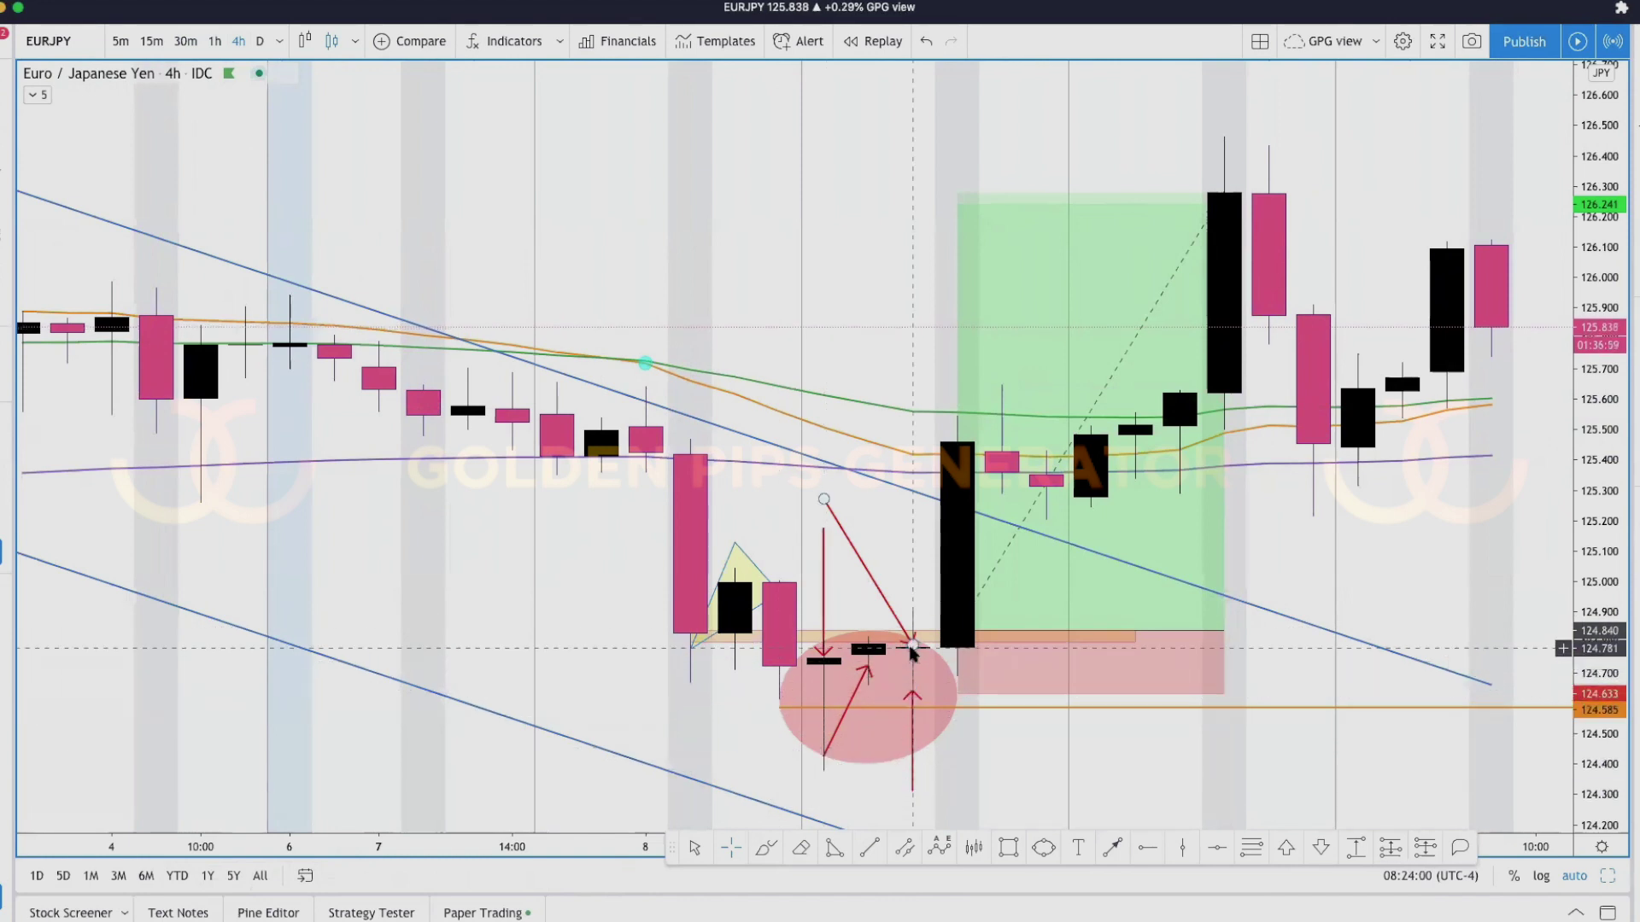
click(630, 367)
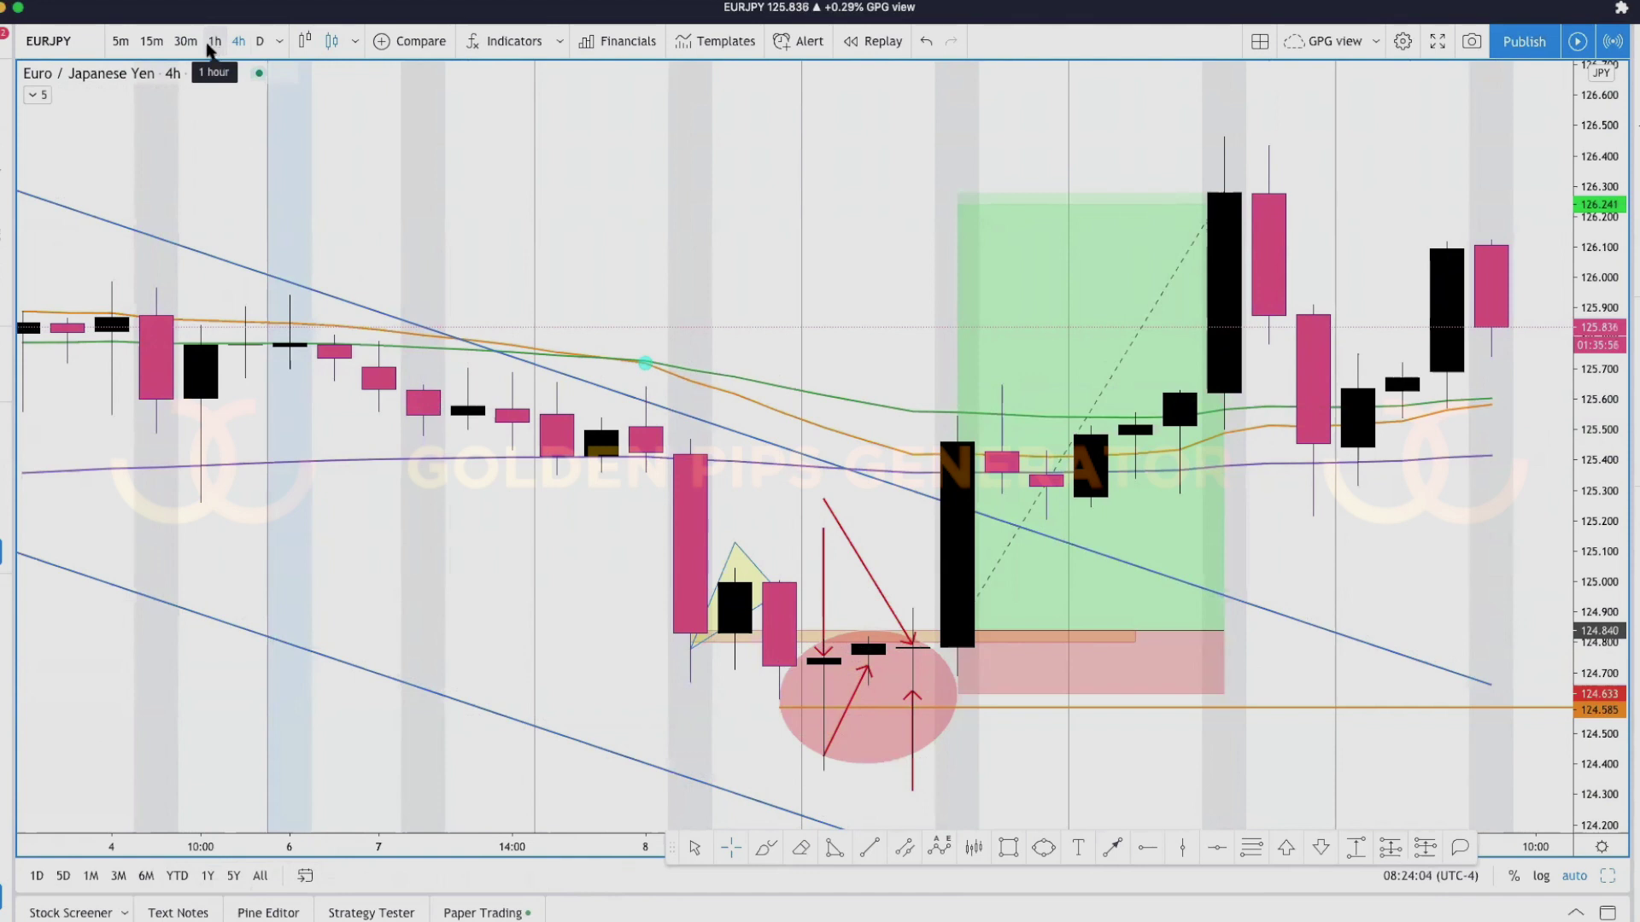
click(185, 41)
scroll(833, 495, up, 3)
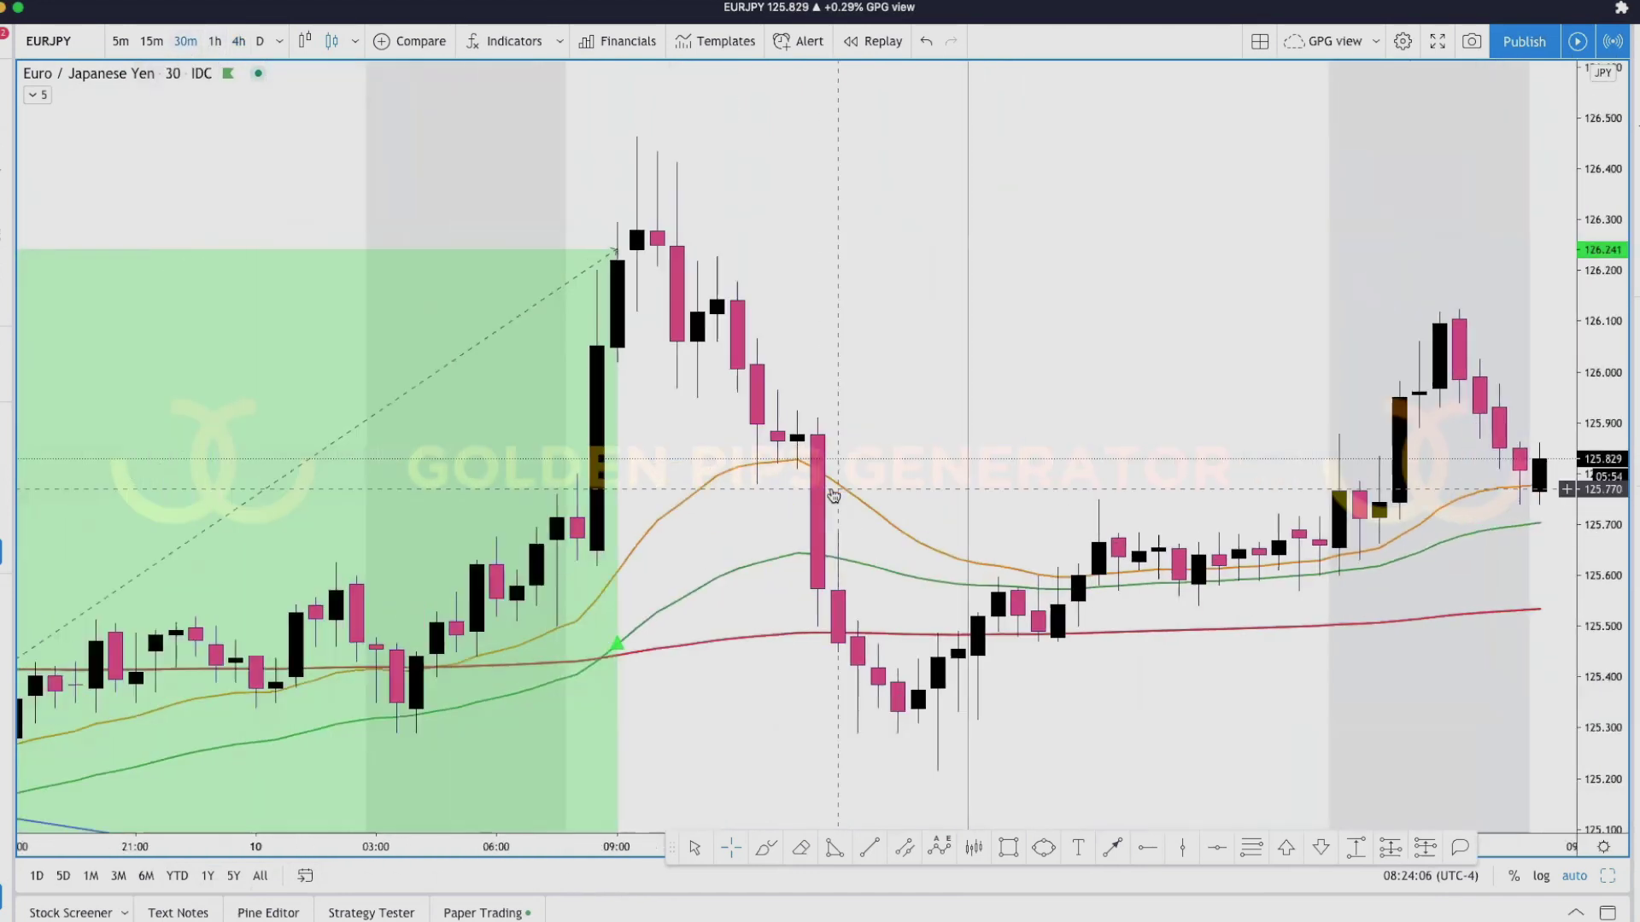
scroll(835, 479, down, 3)
scroll(837, 516, down, 3)
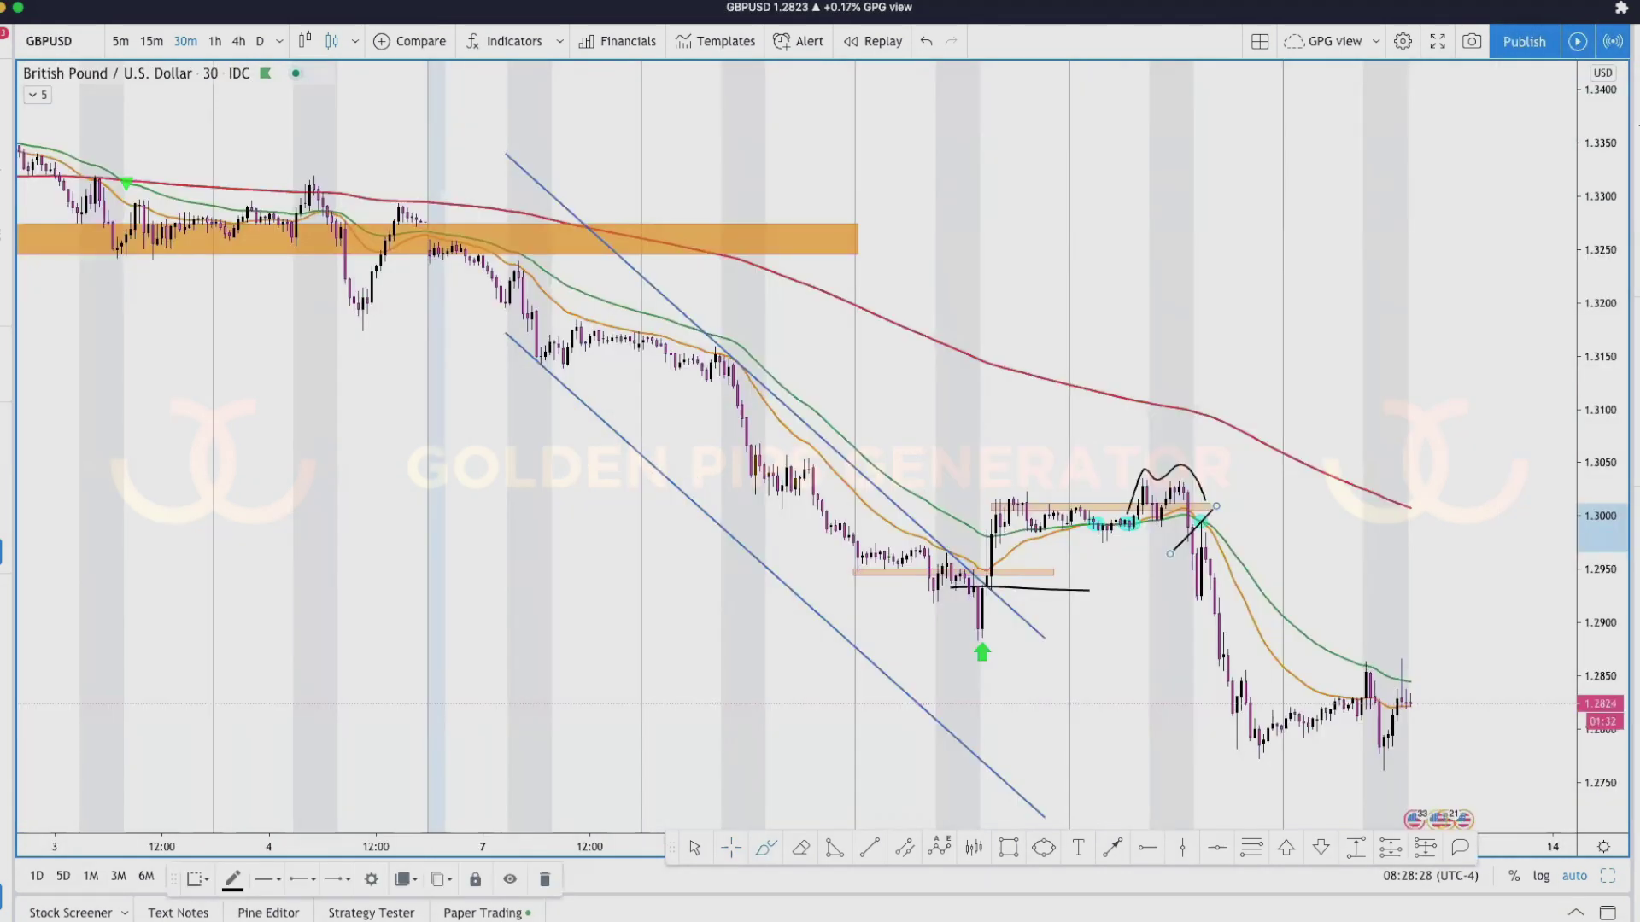
- Open the GBPJPY chart and switch it to the 1-hour timeframe
key(Down)
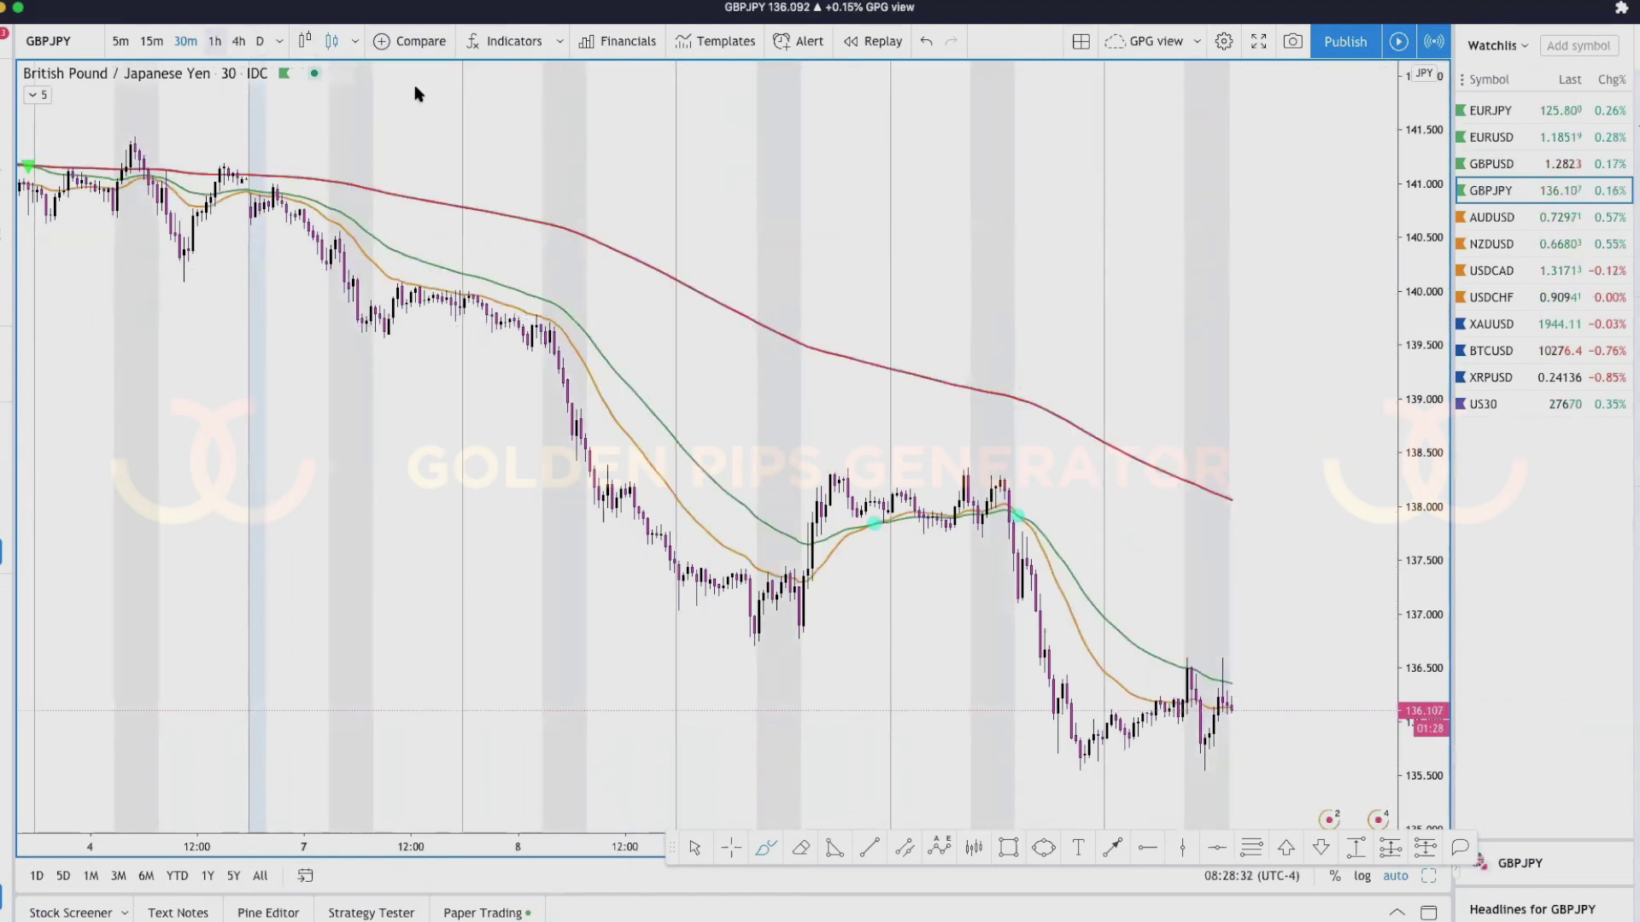
click(227, 41)
scroll(979, 321, up, 5)
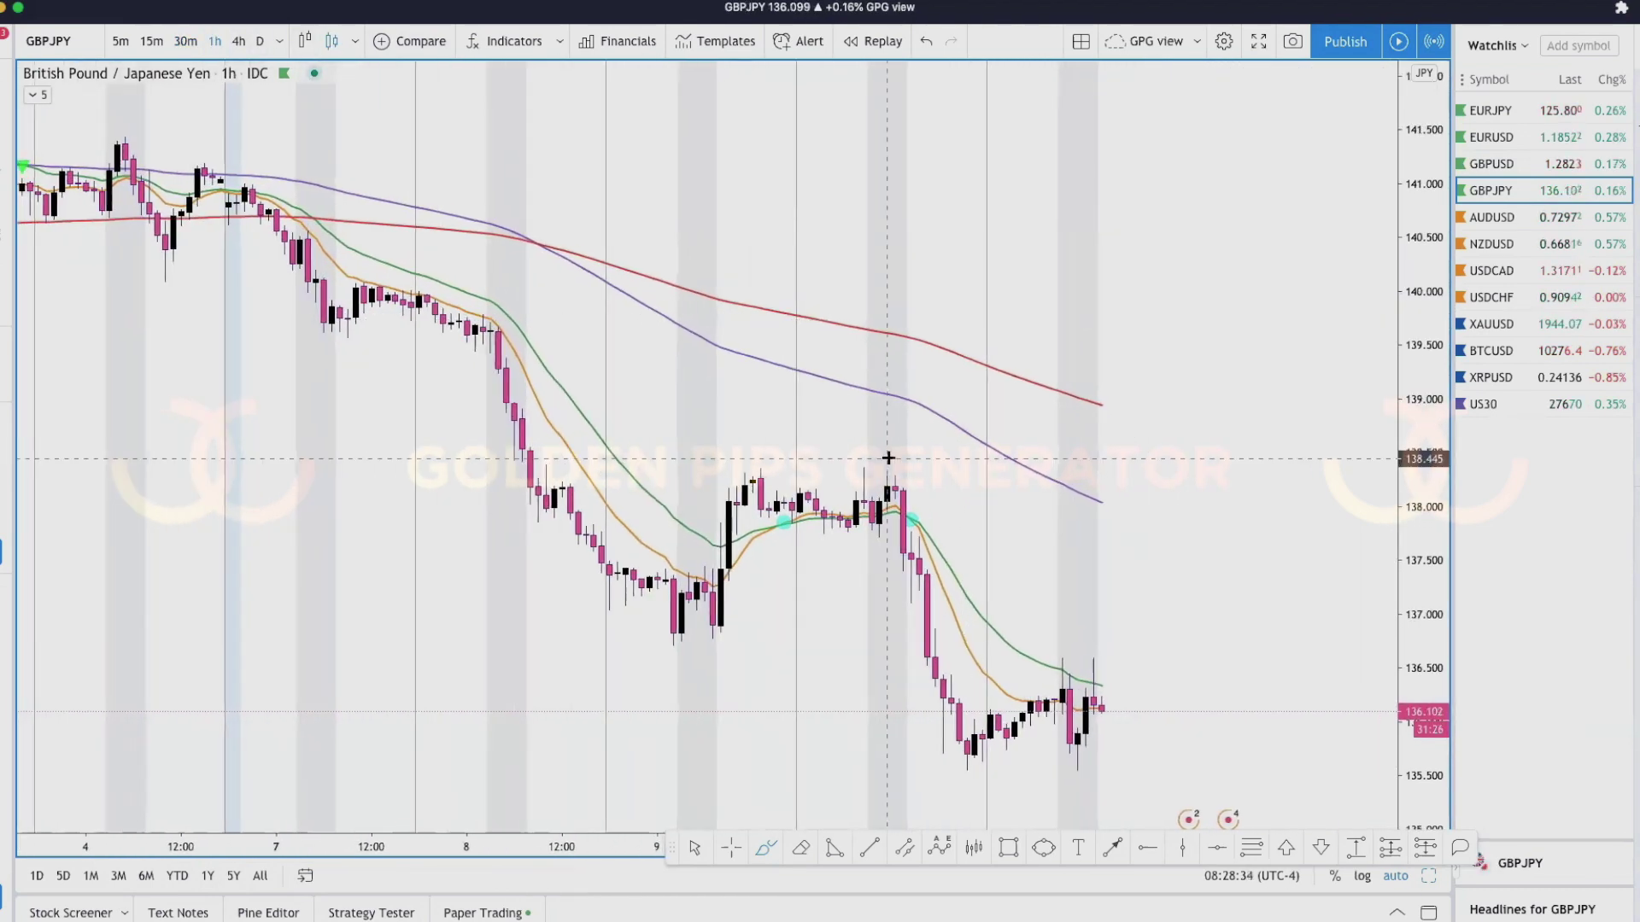
- Draw a narrow ellipse around the upper wick of the first peak in the double top just above 138.000
click(1045, 848)
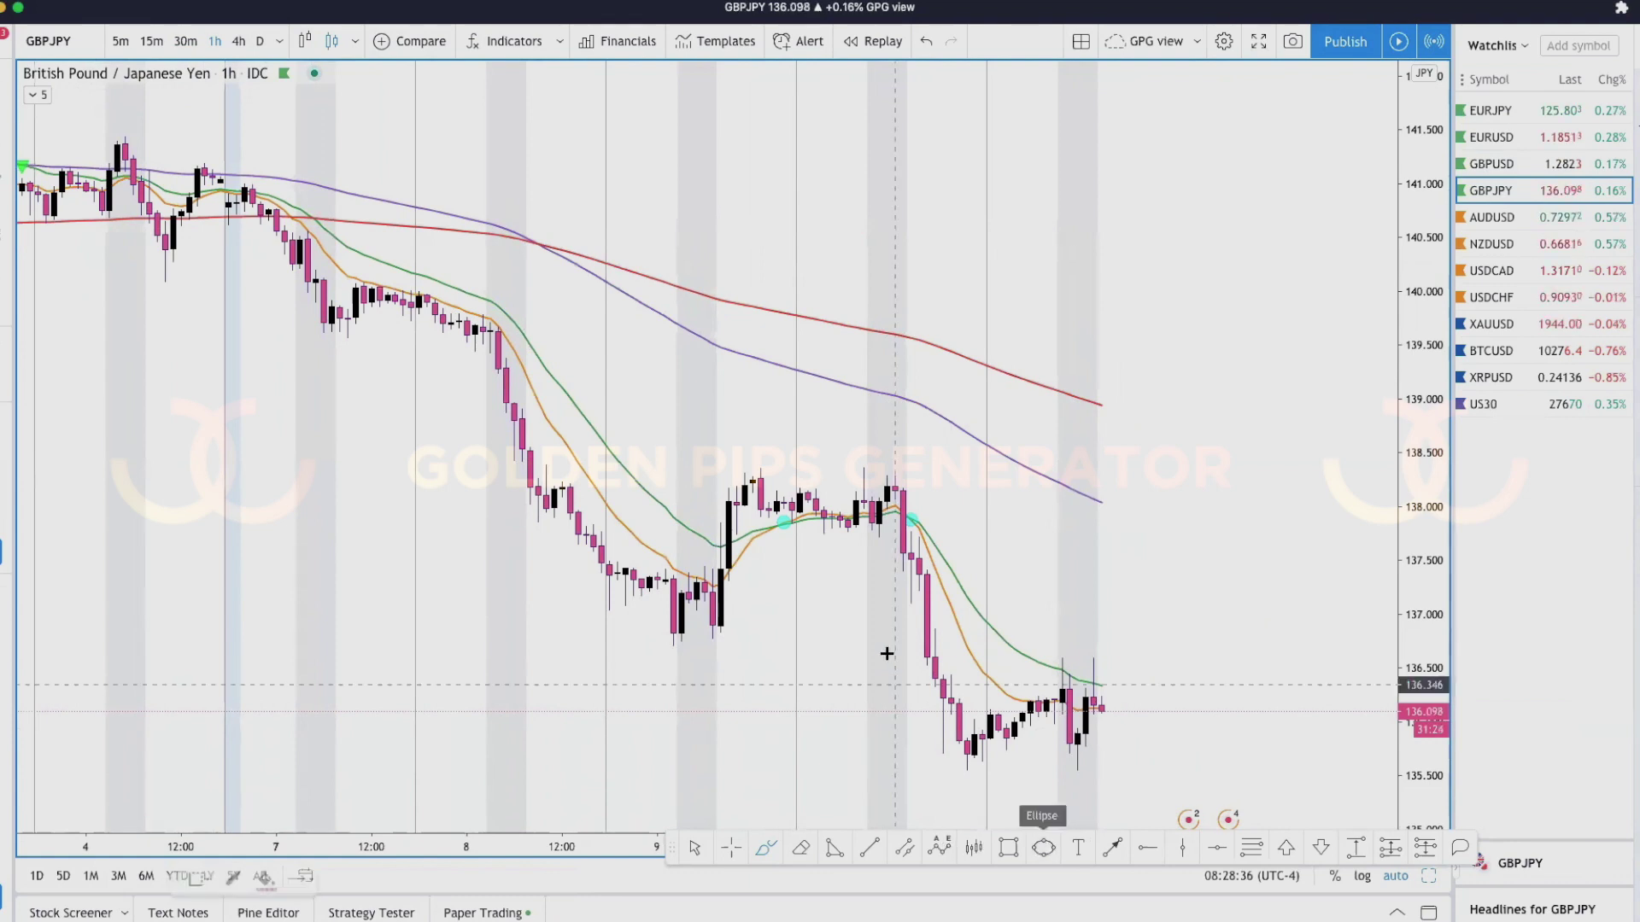
click(863, 463)
click(869, 522)
click(872, 493)
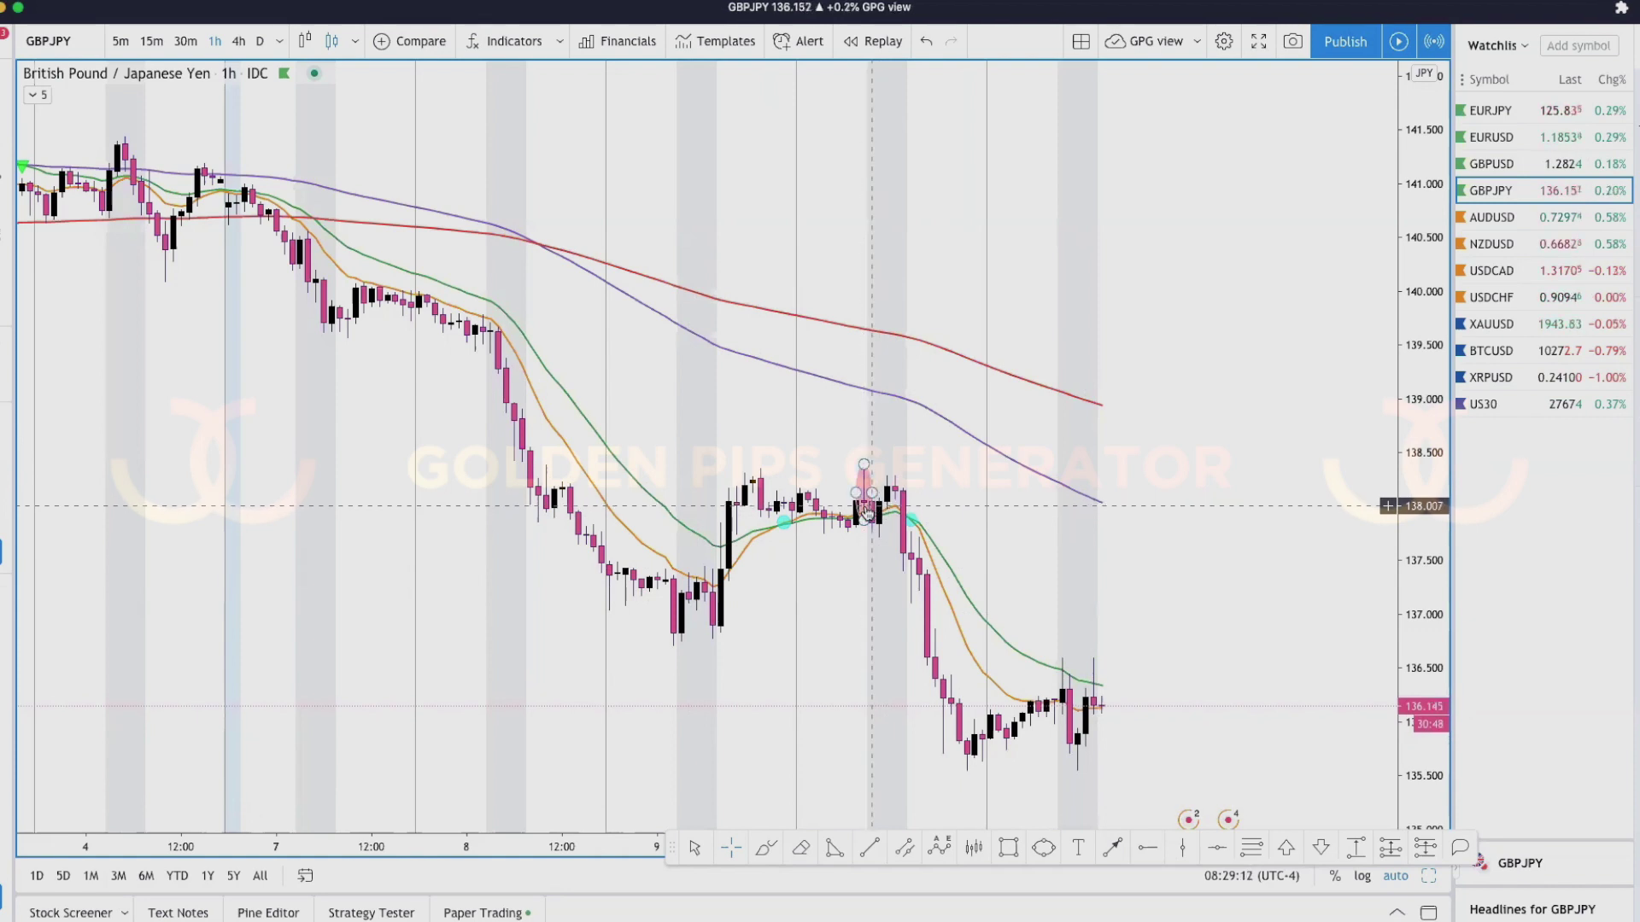
- Copy the late-August rally starting around 26 August as a bars pattern and place the copy beneath the rise to the early-September peak
scroll(908, 498, right, 2)
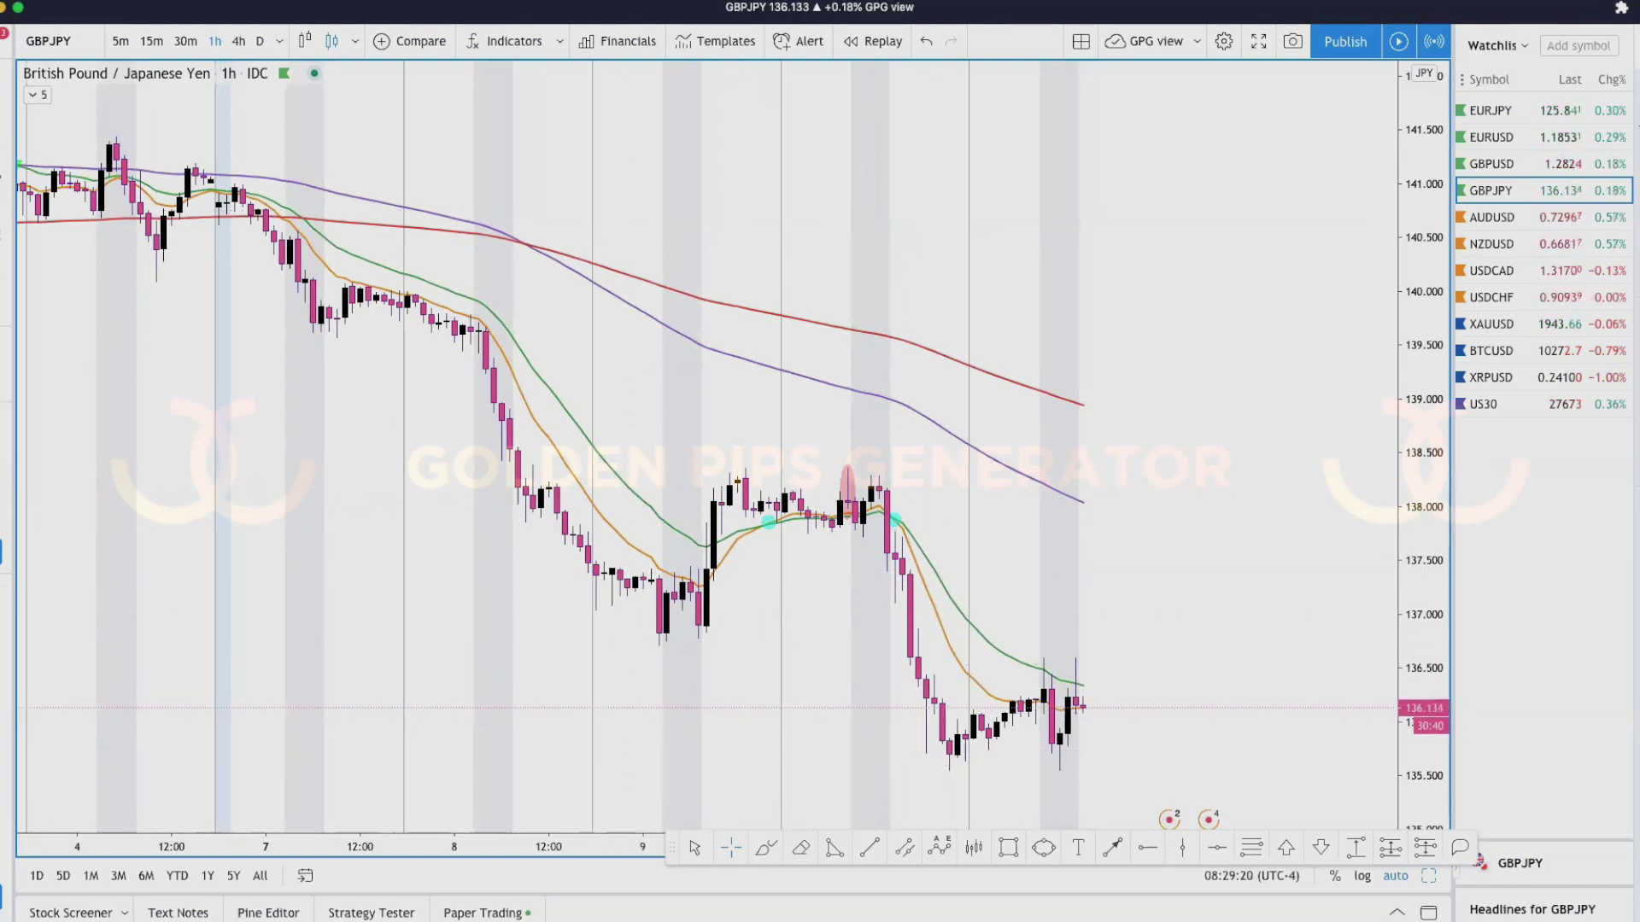
scroll(326, 457, left, 5)
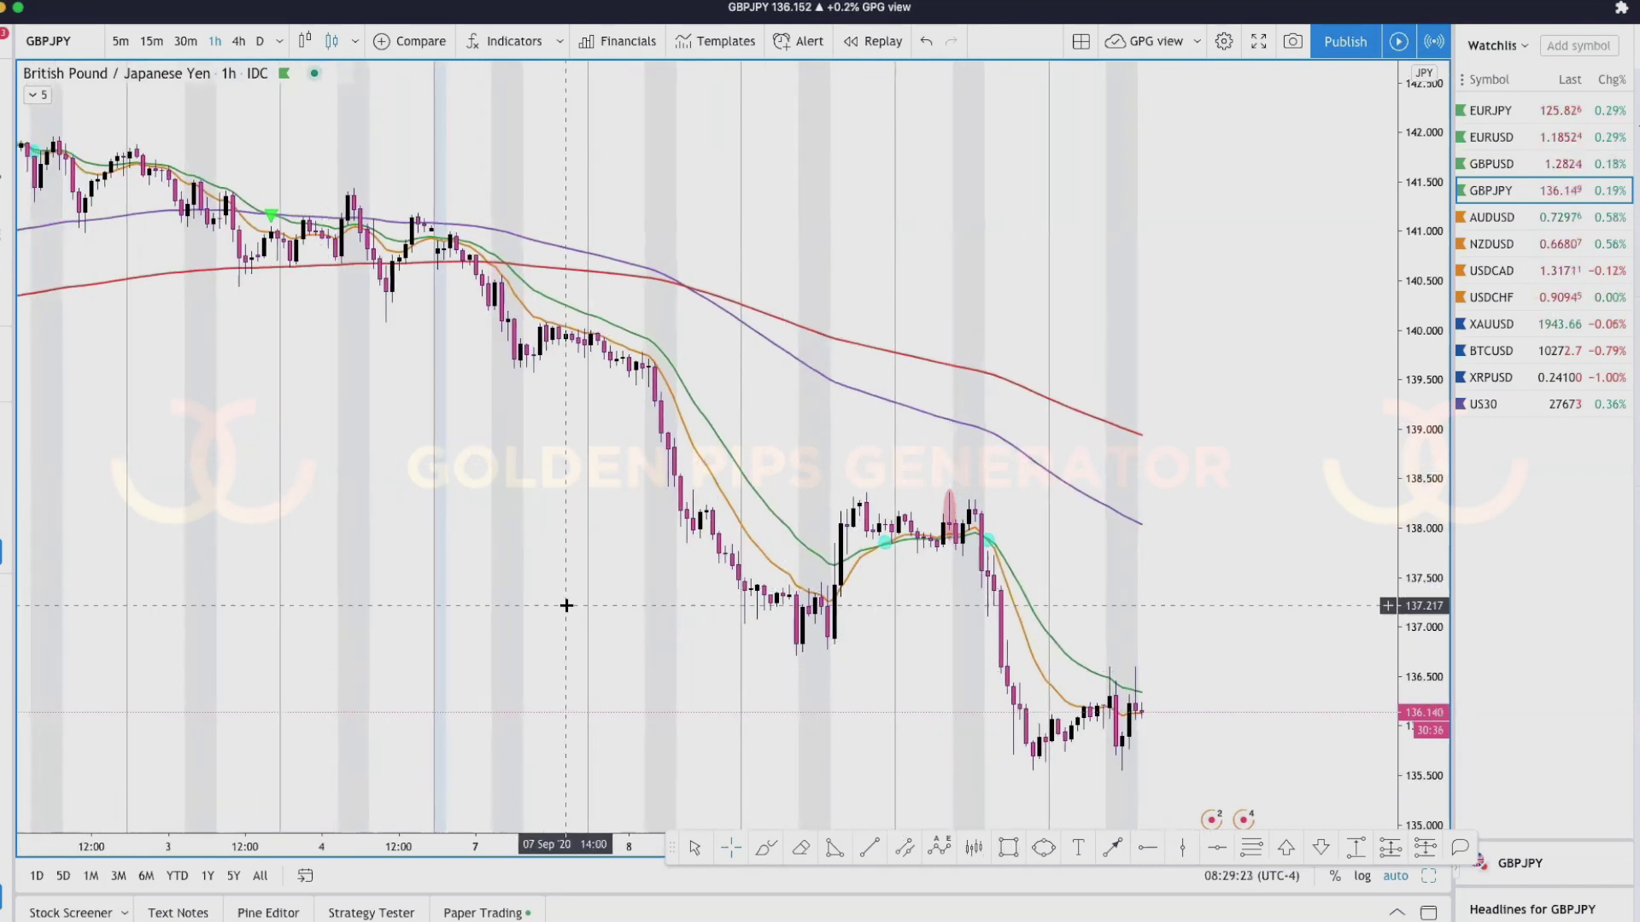
scroll(572, 603, left, 6)
scroll(572, 604, left, 10)
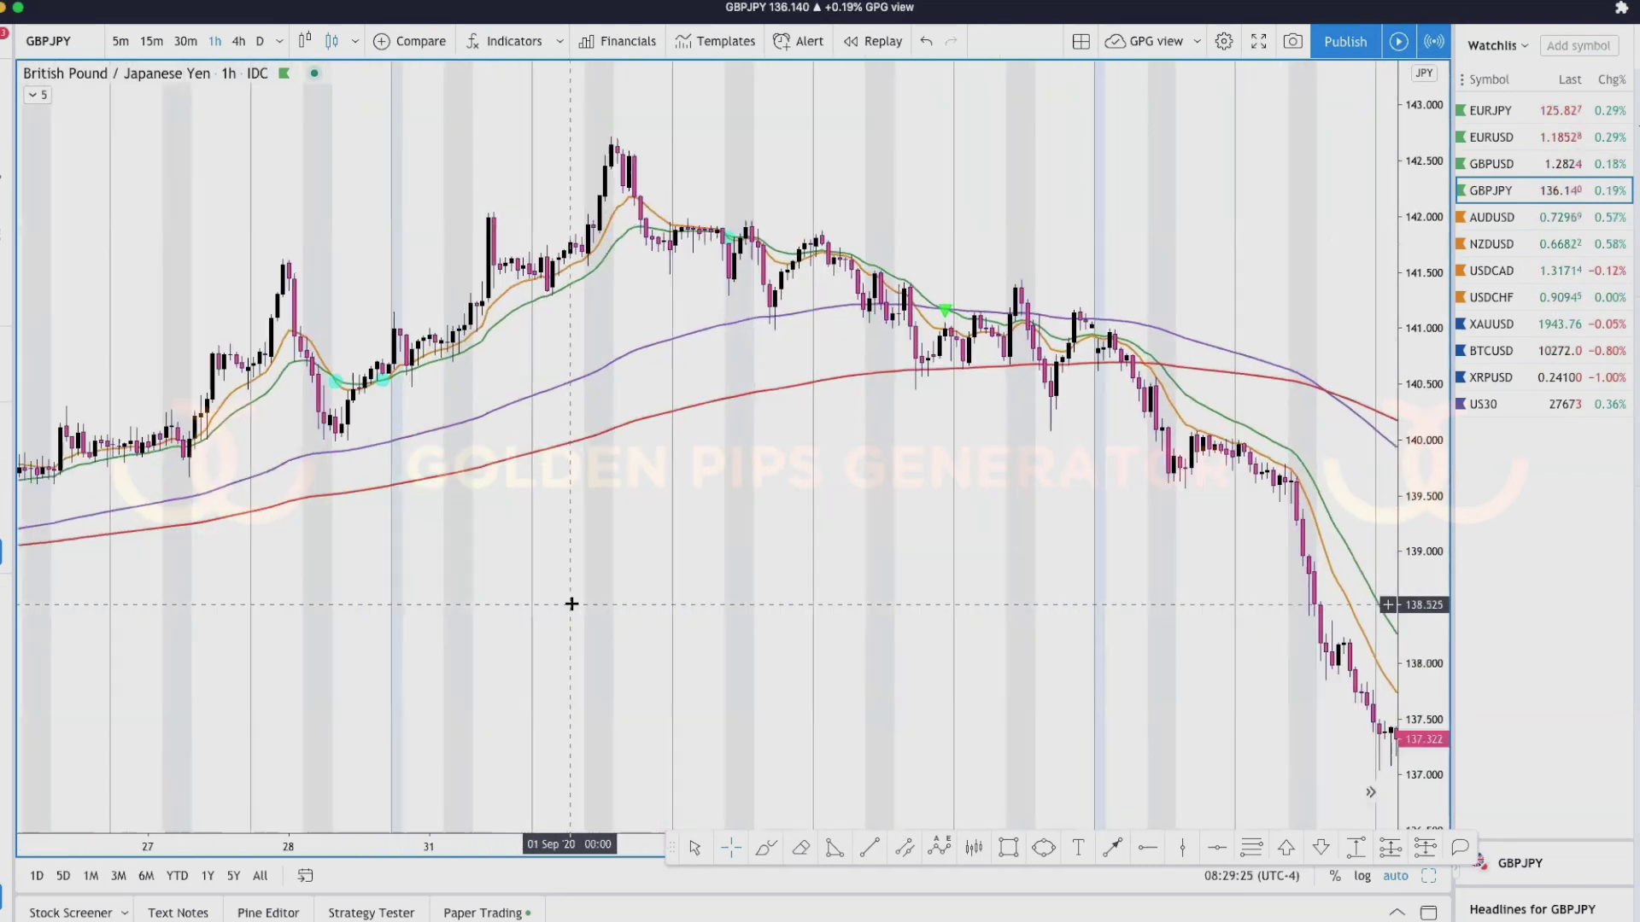
scroll(571, 604, left, 6)
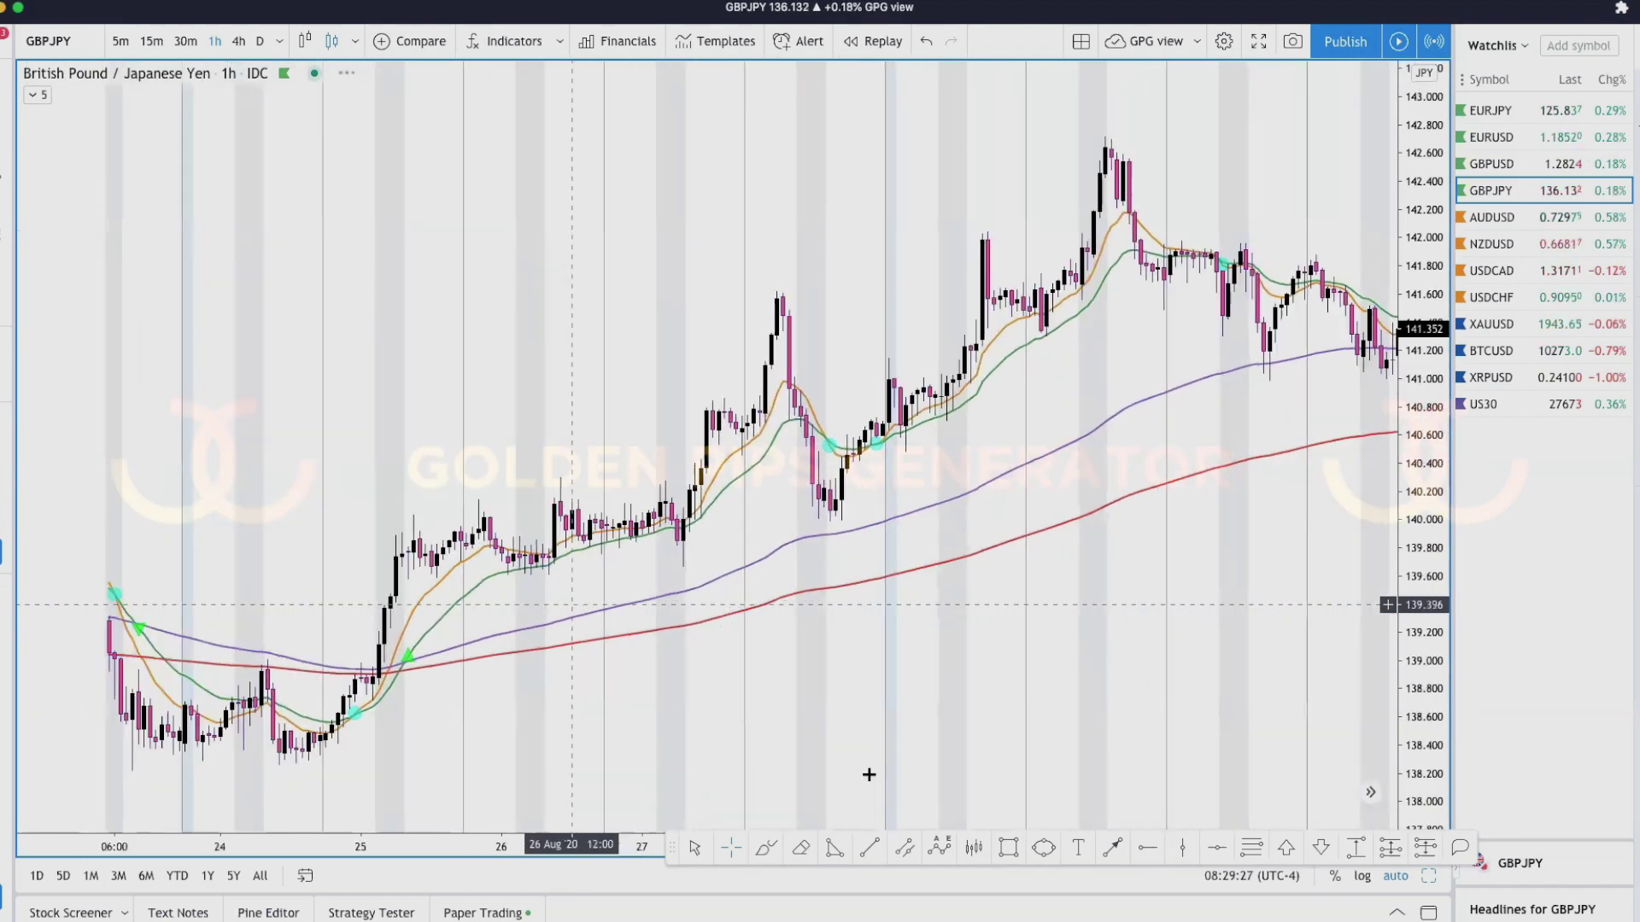
click(972, 847)
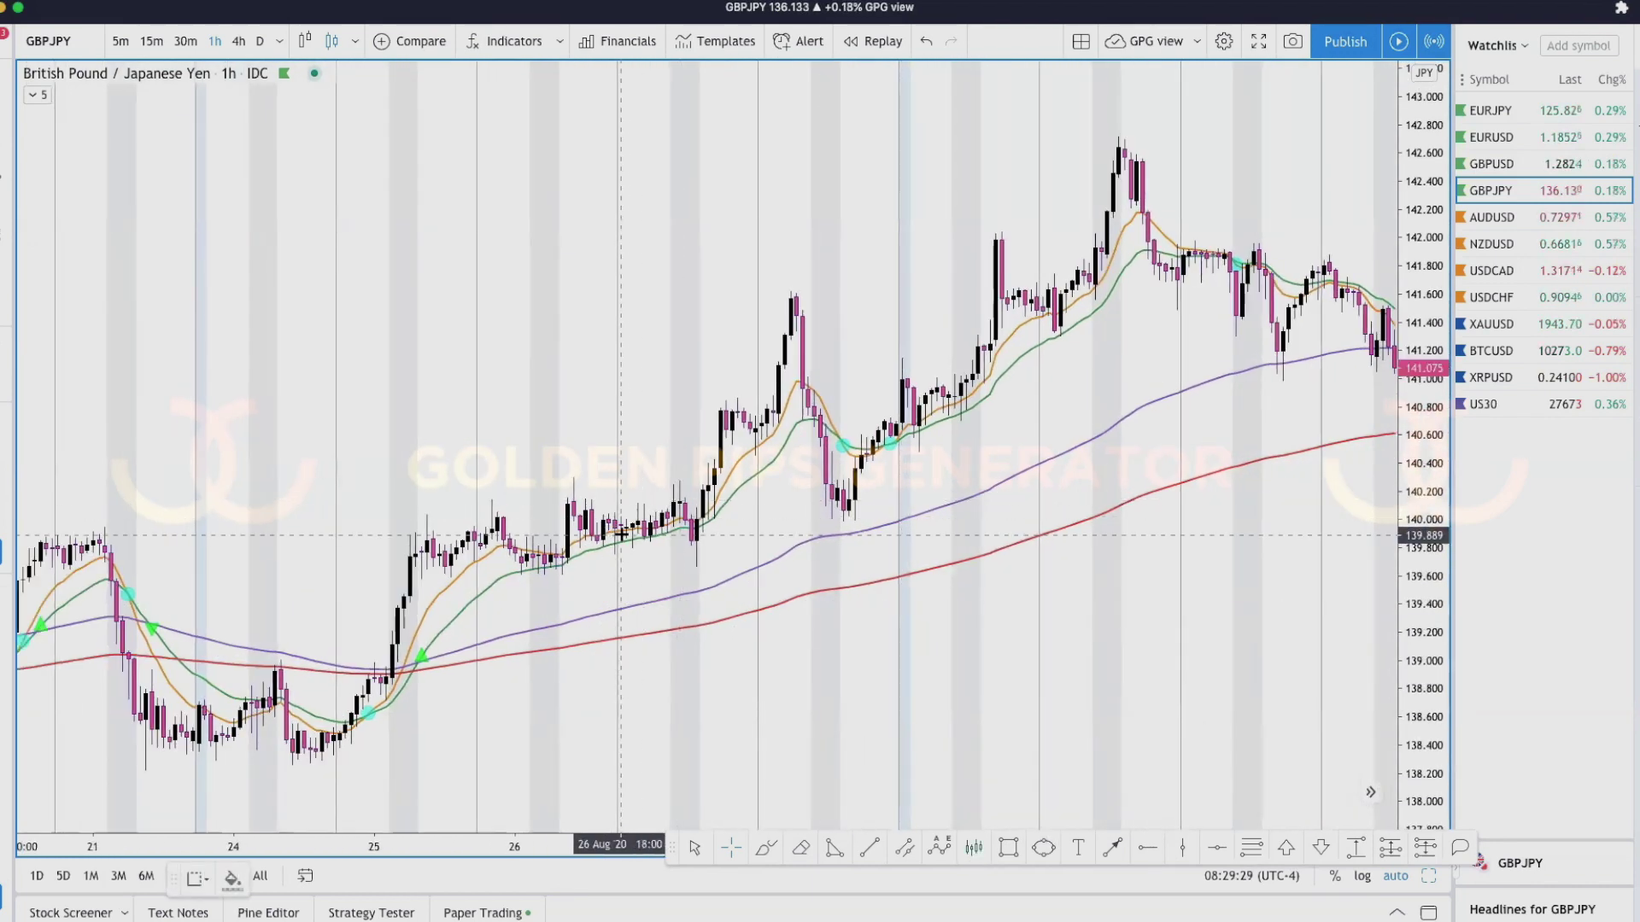
click(619, 478)
click(795, 397)
mouse_move(684, 515)
mouse_down()
mouse_move(904, 677)
mouse_move(896, 718)
mouse_move(836, 750)
mouse_move(957, 538)
mouse_move(1018, 528)
mouse_move(1013, 553)
mouse_up()
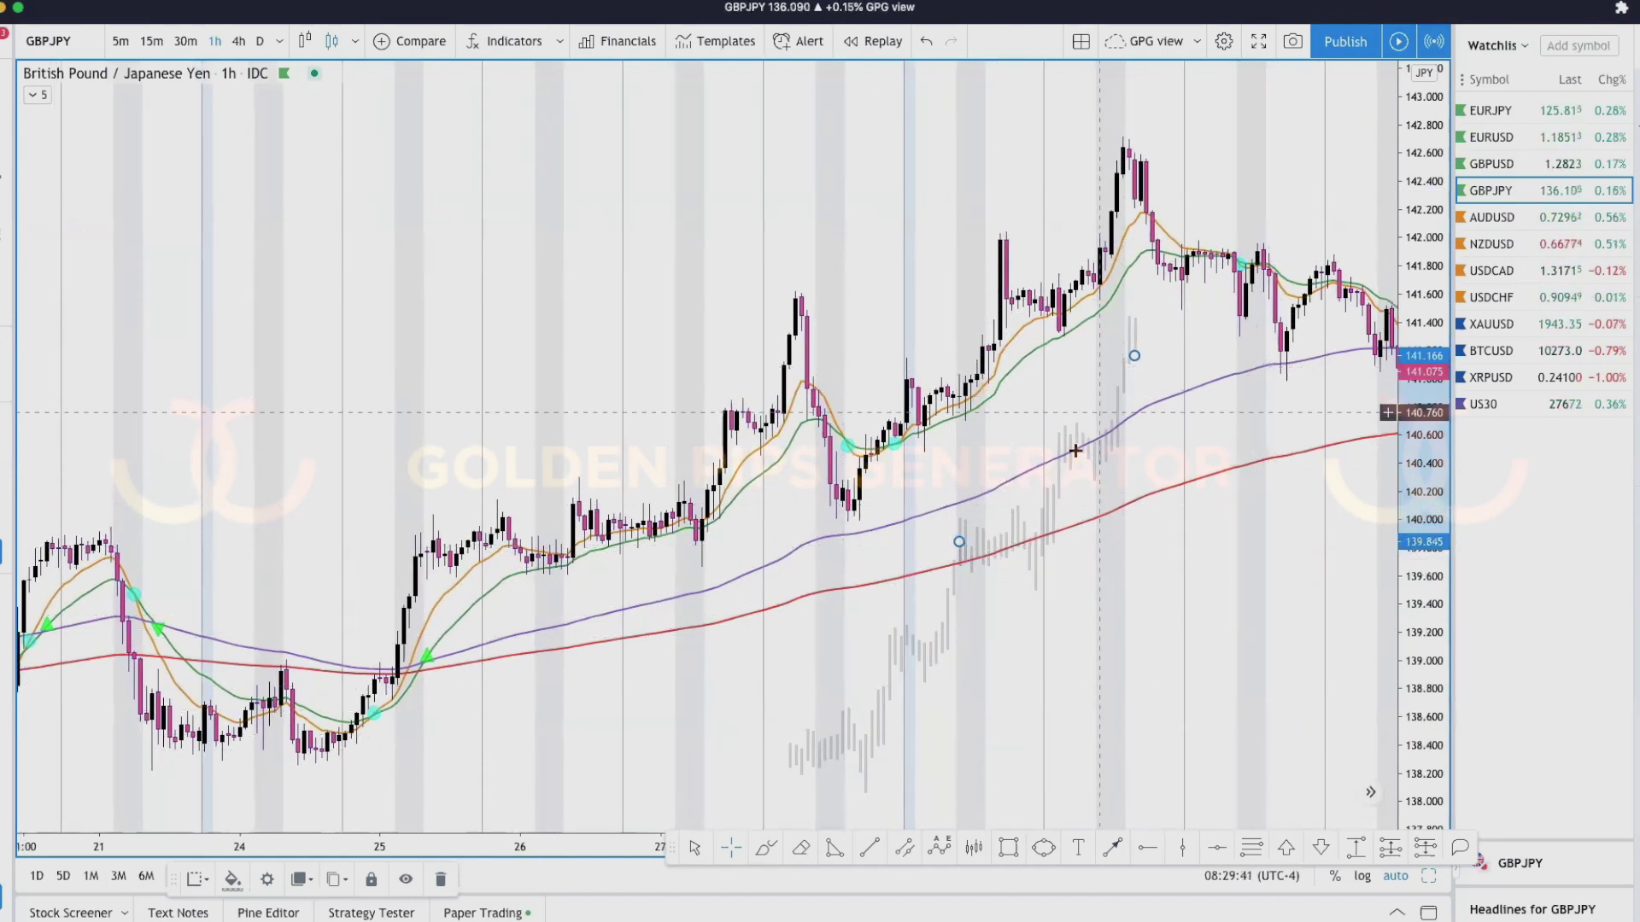
click(1072, 625)
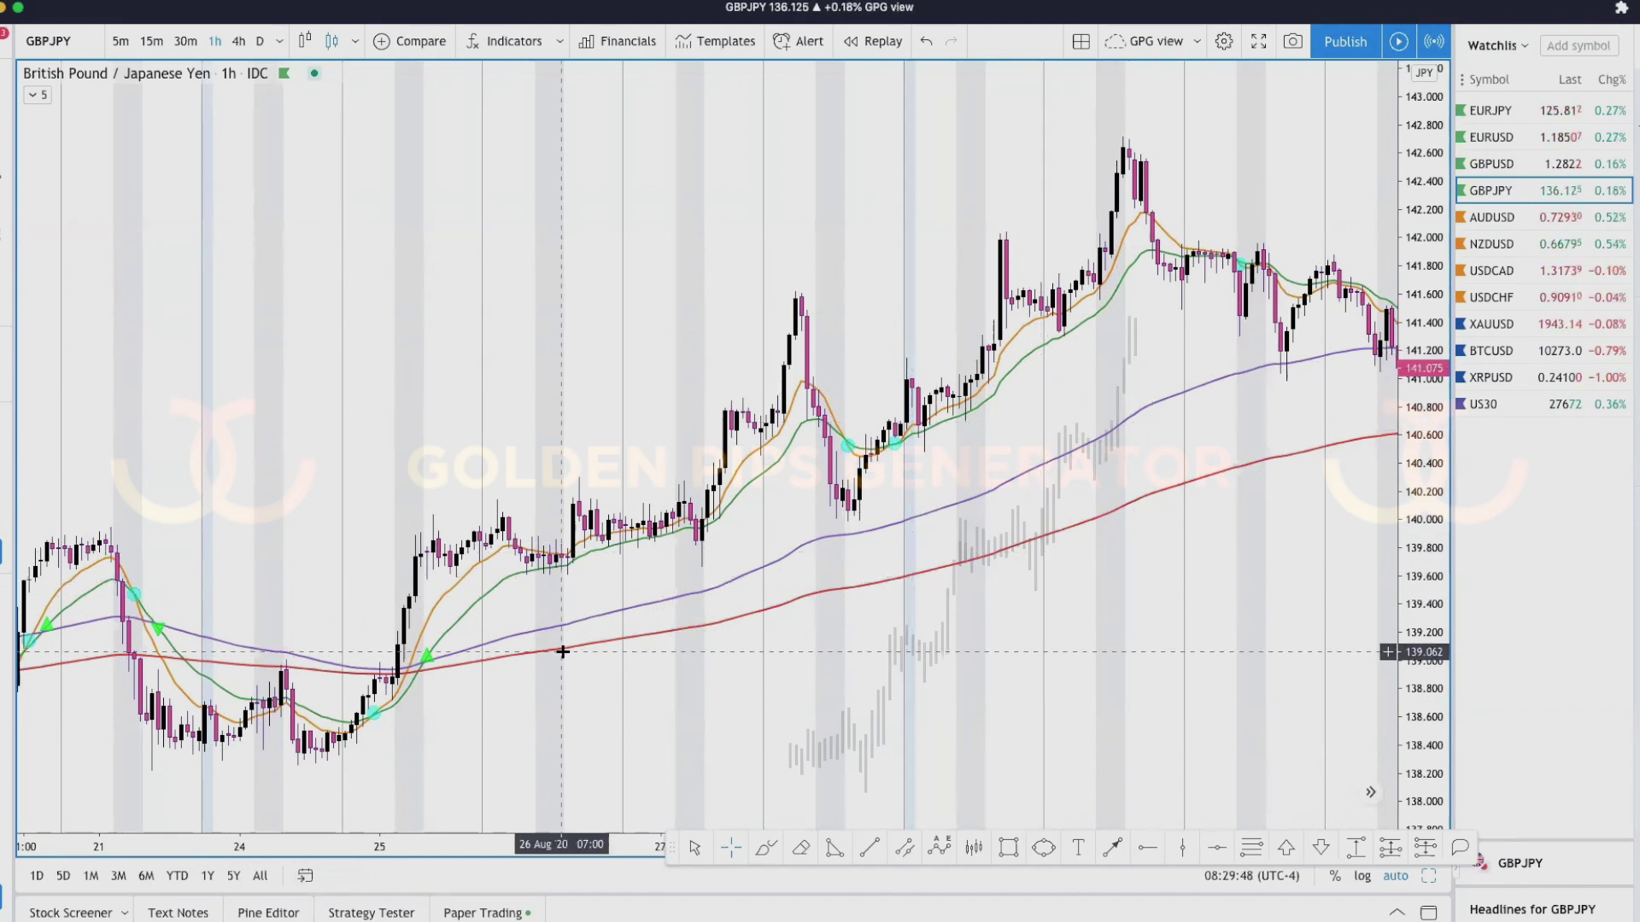
- Place vertical lines at 23 August 19:00 and just after the early-September peak to bracket the rally
click(1179, 852)
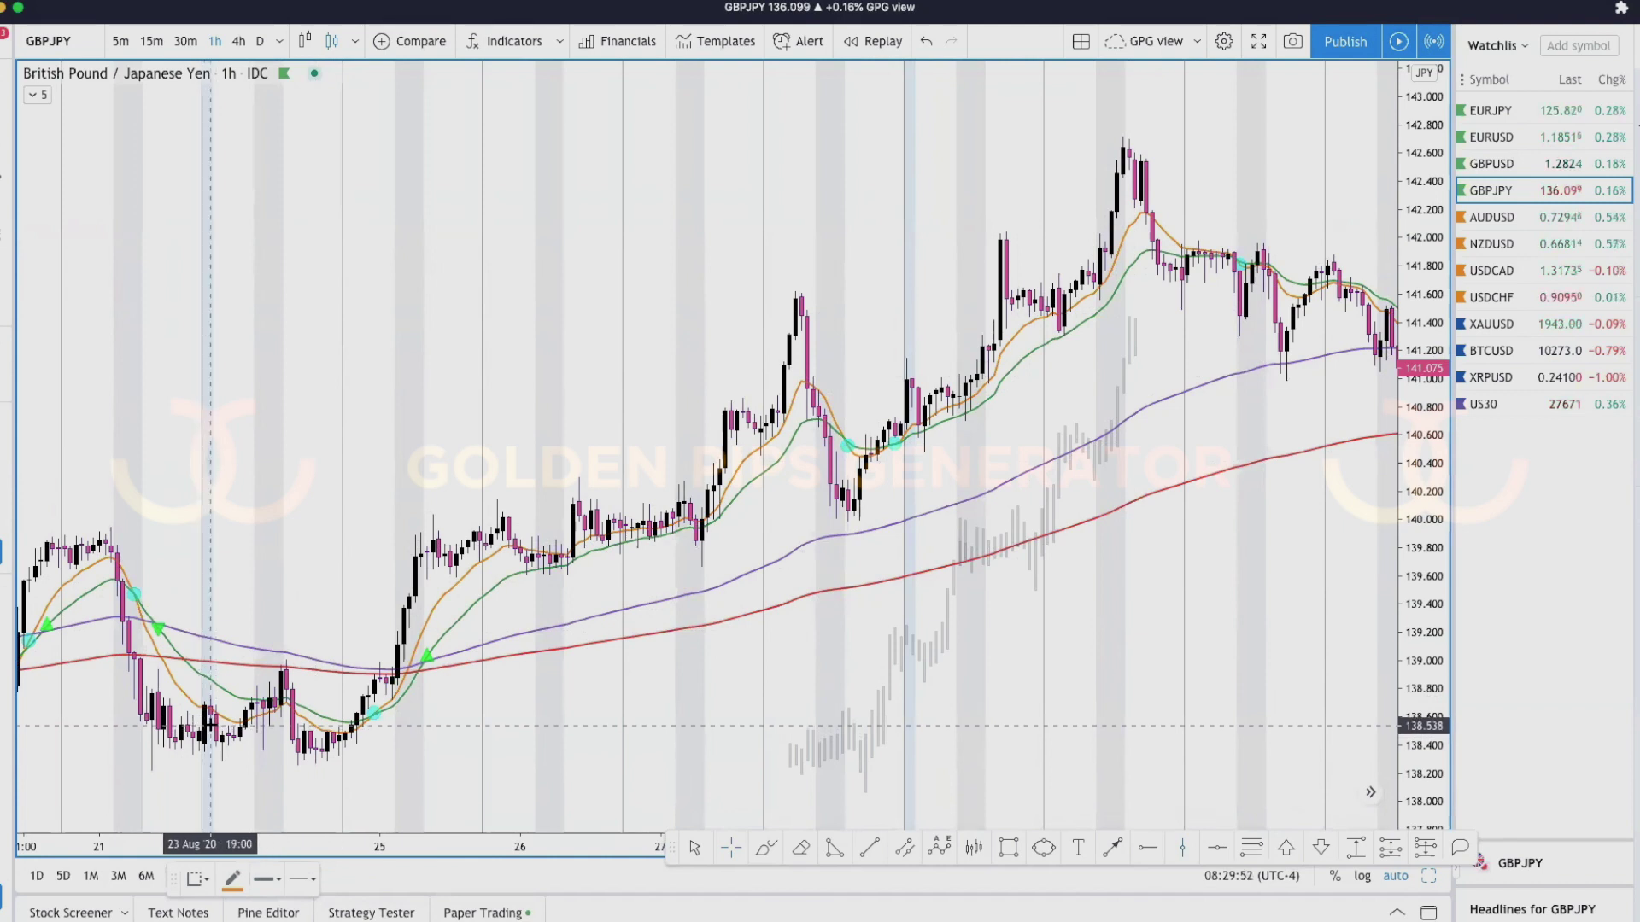
click(209, 726)
click(1185, 851)
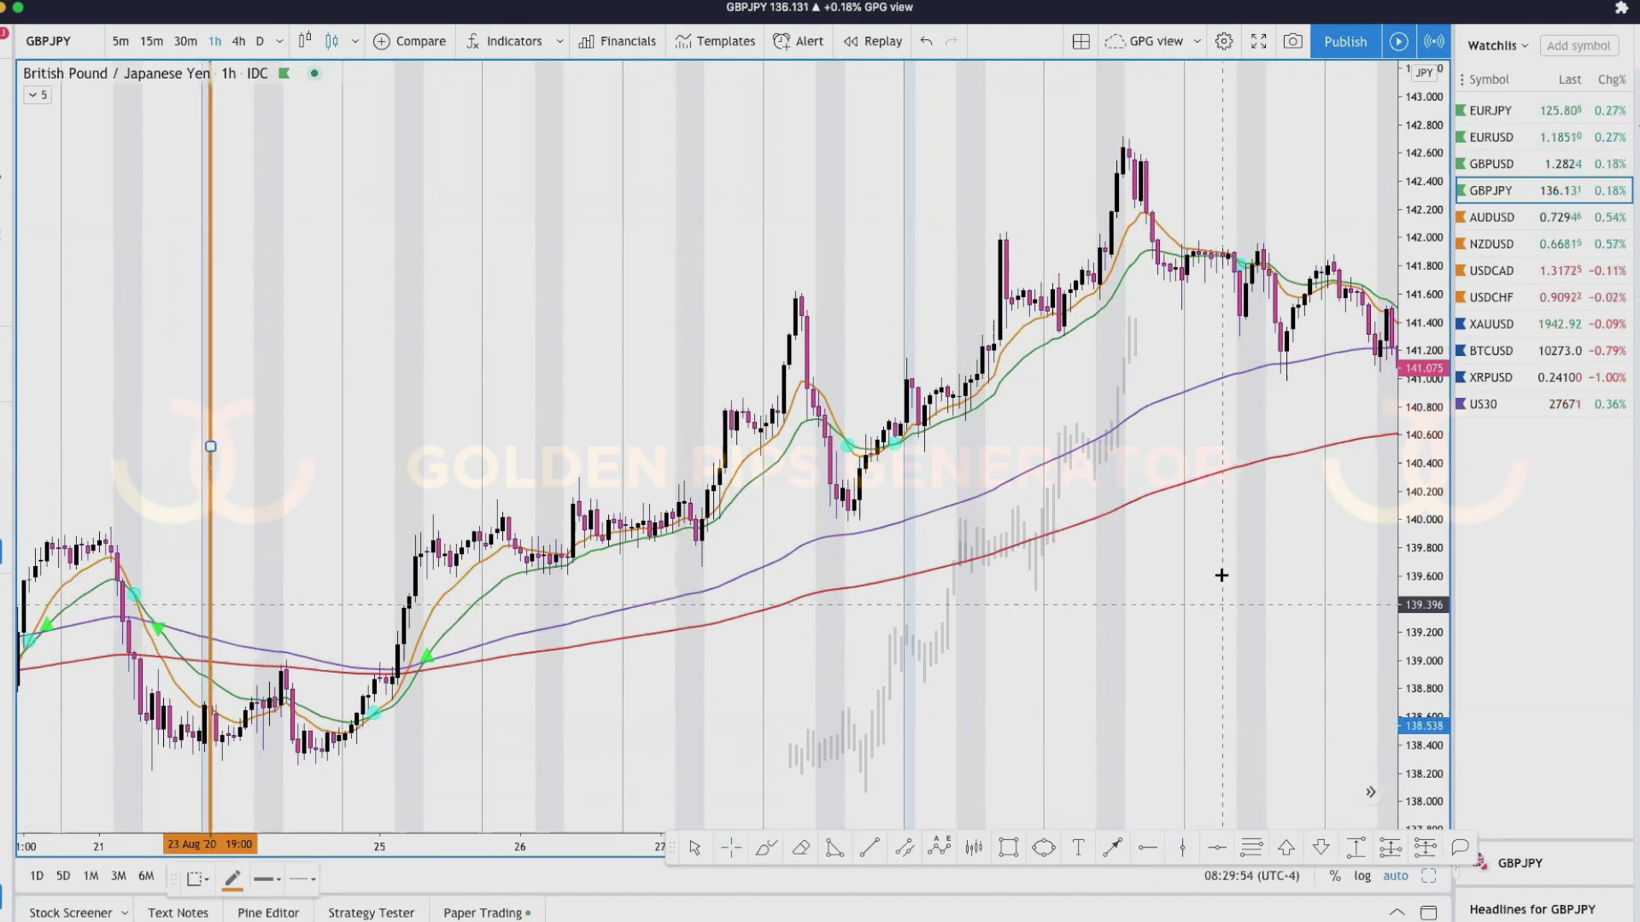
click(1186, 584)
- Position bars patterns above the rises of 24–25 August and 26–27 August, with a copy on the rise around 31 August
drag(1145, 585, 341, 656)
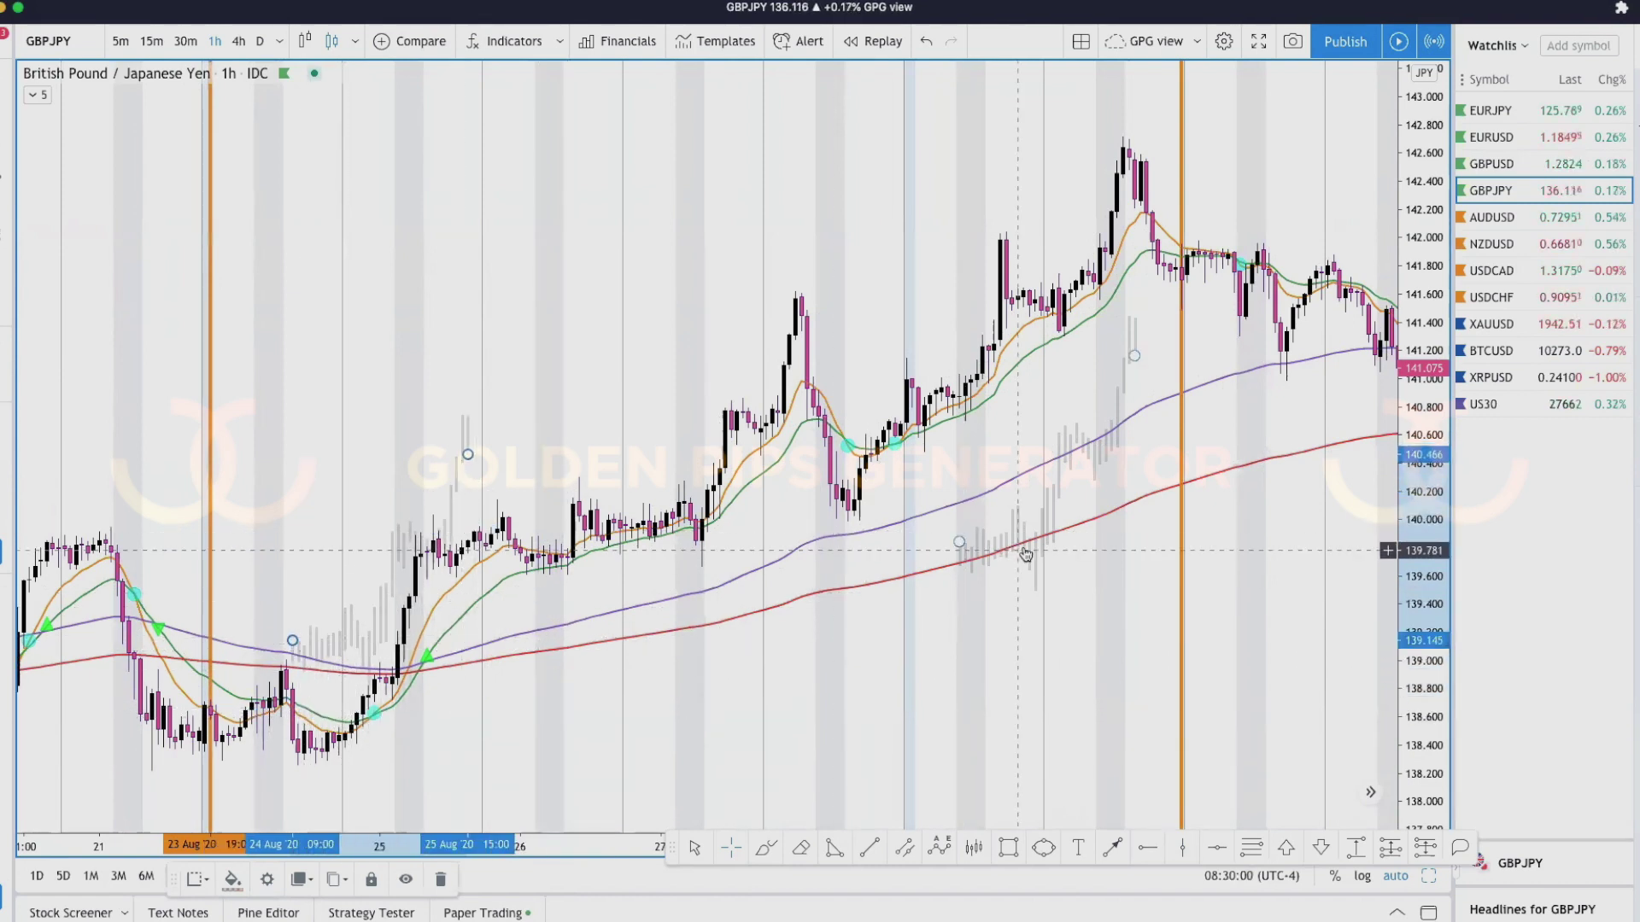
drag(1022, 536, 663, 451)
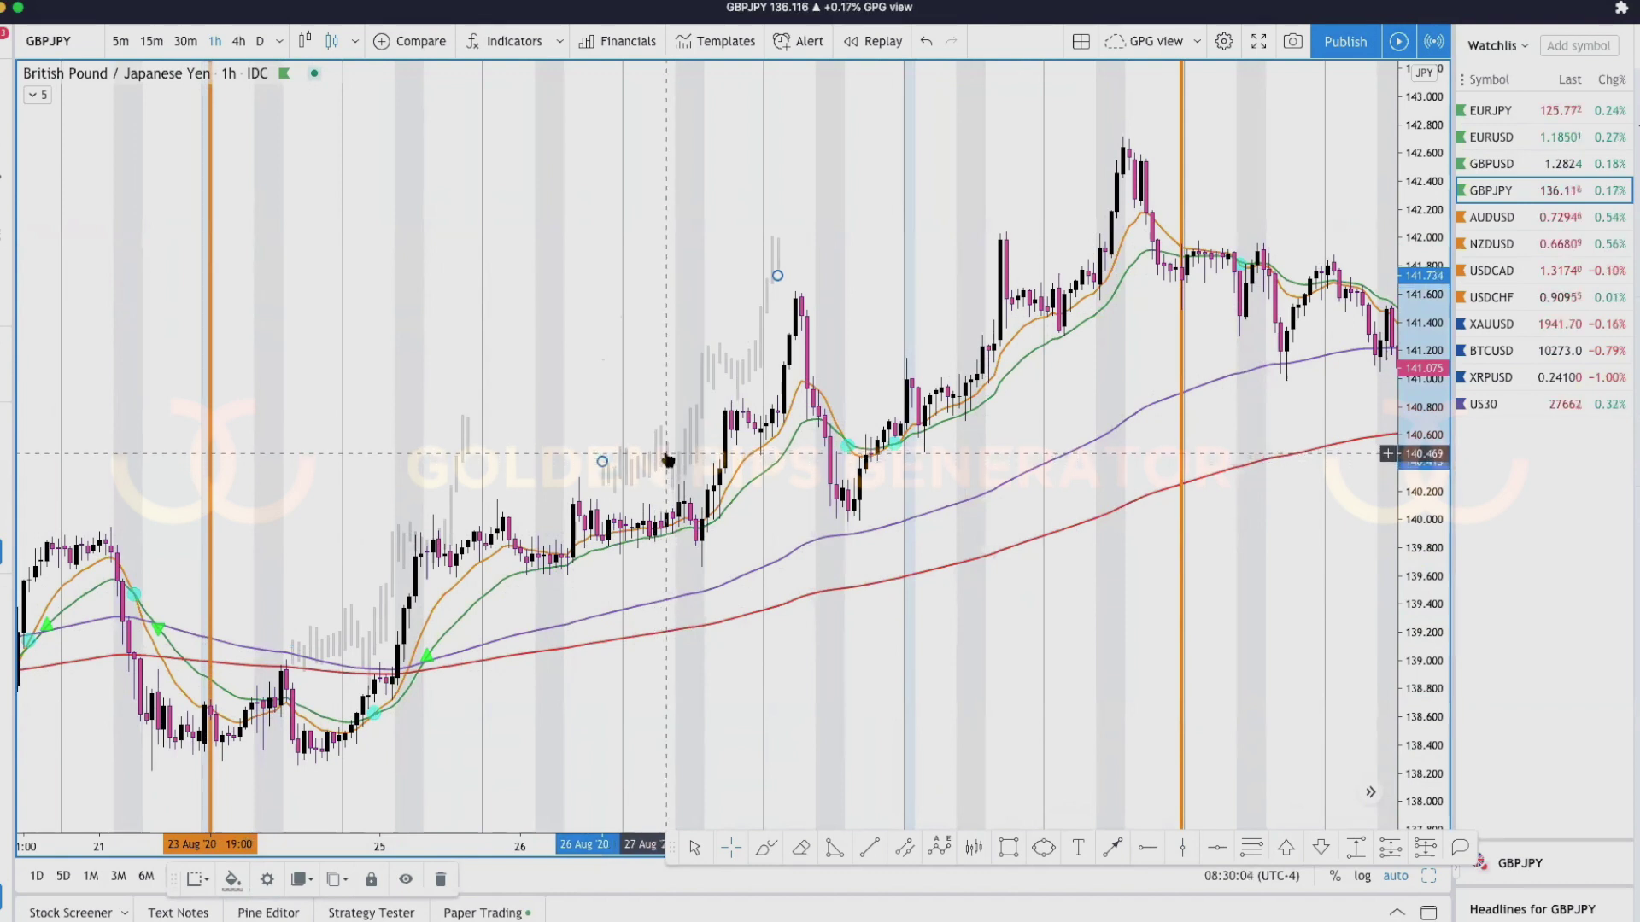
drag(669, 461, 948, 393)
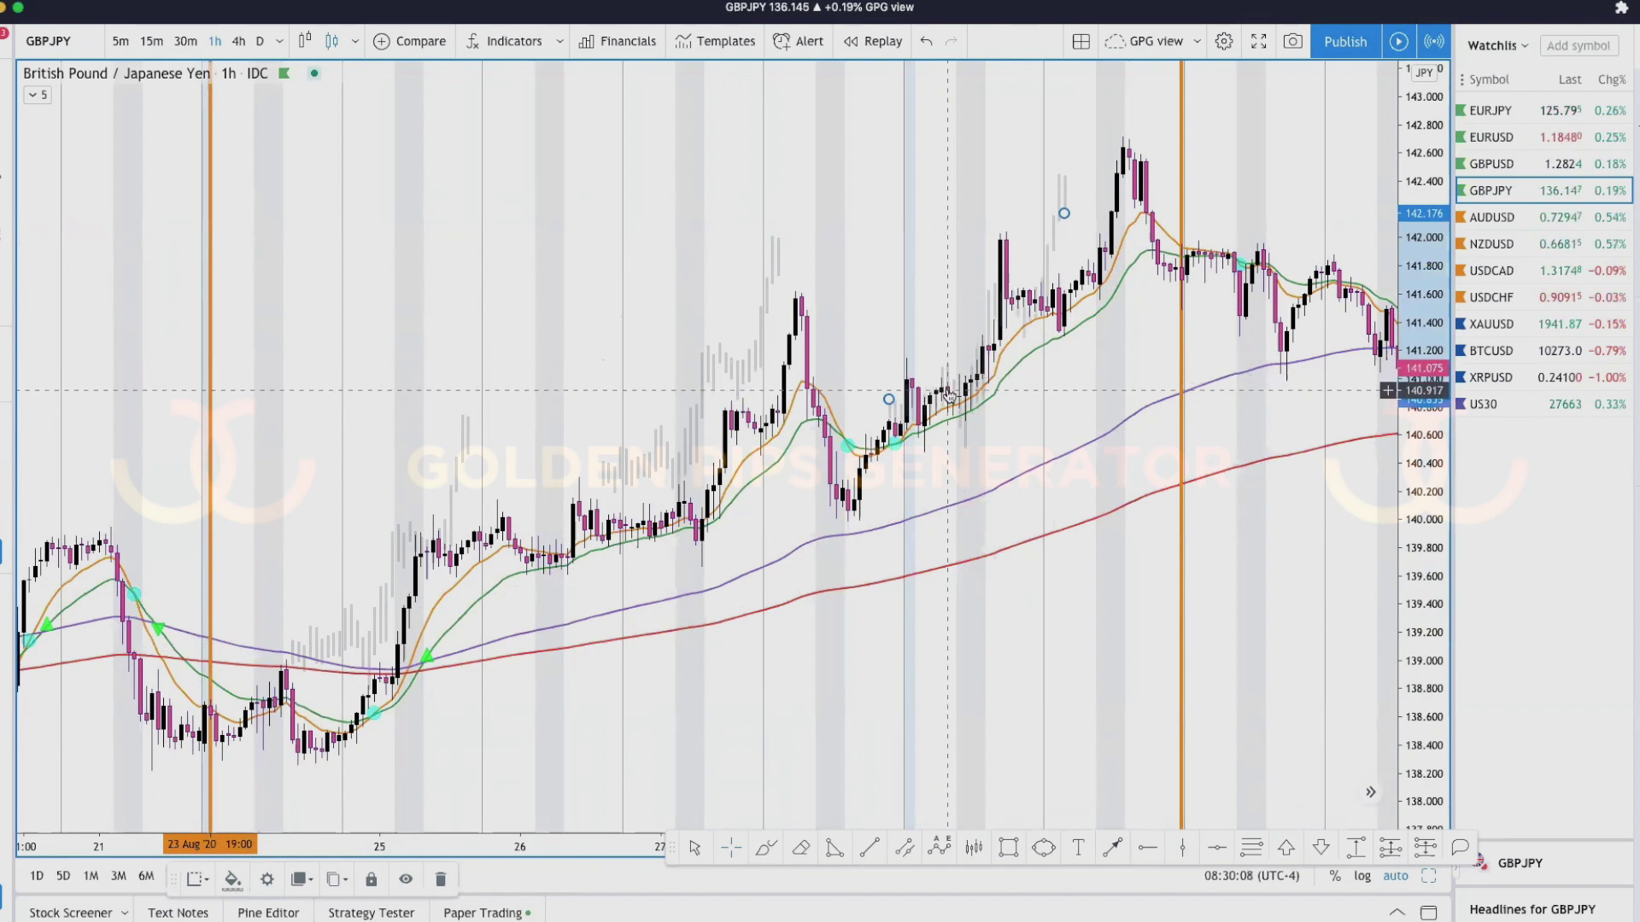
click(974, 423)
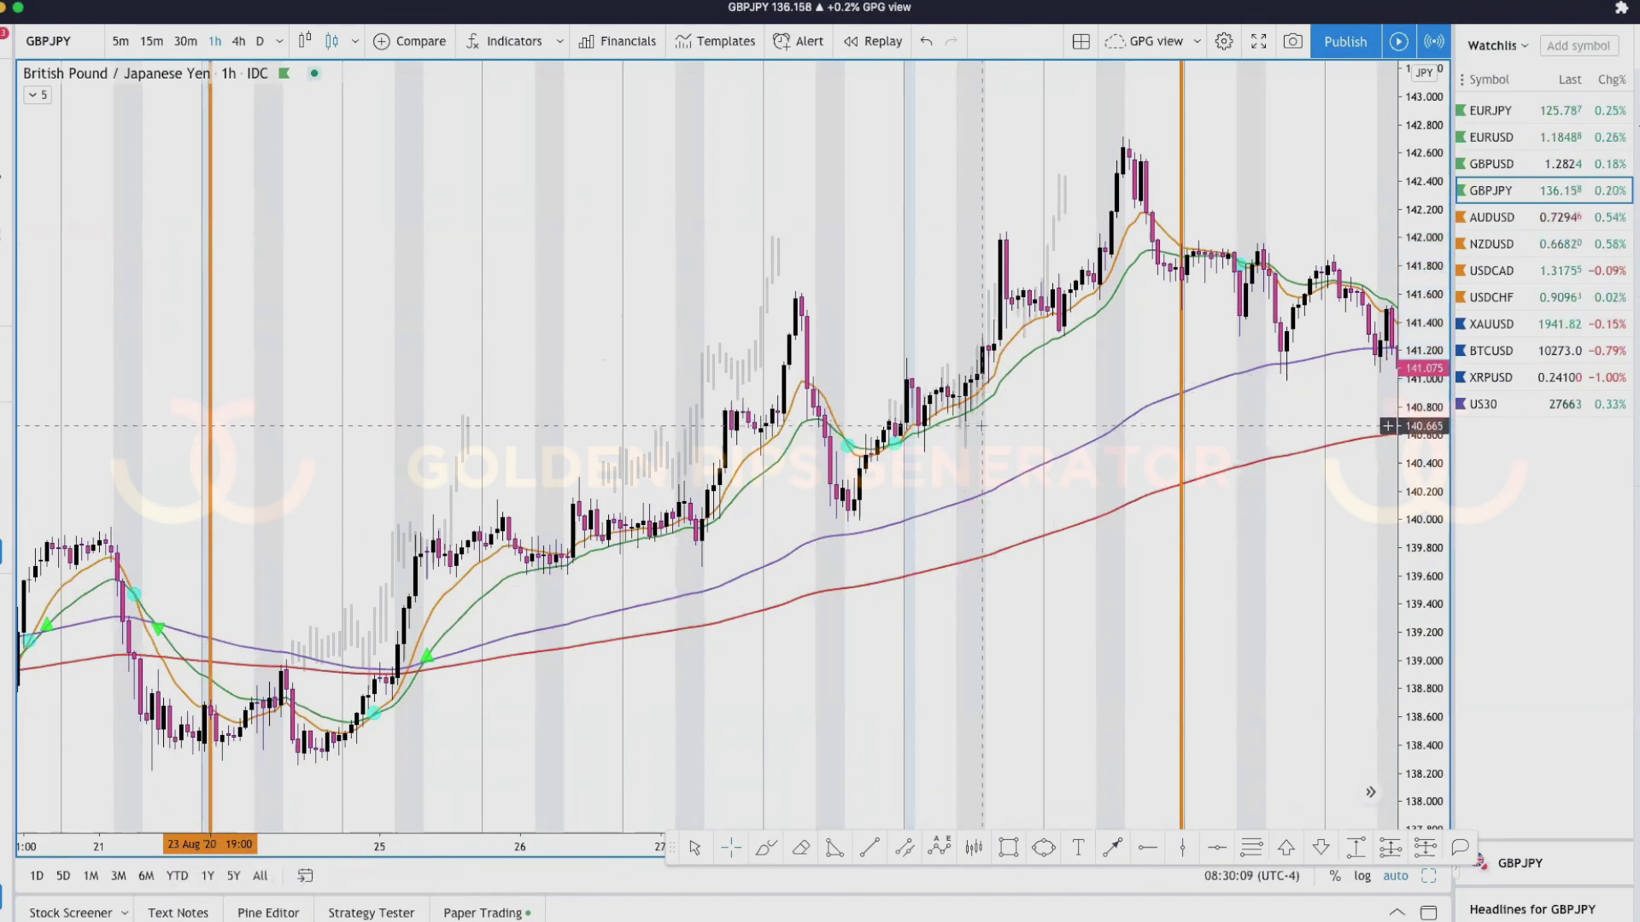
- Remove the vertical lines and all bars patterns from the chart
scroll(982, 425, right, 3)
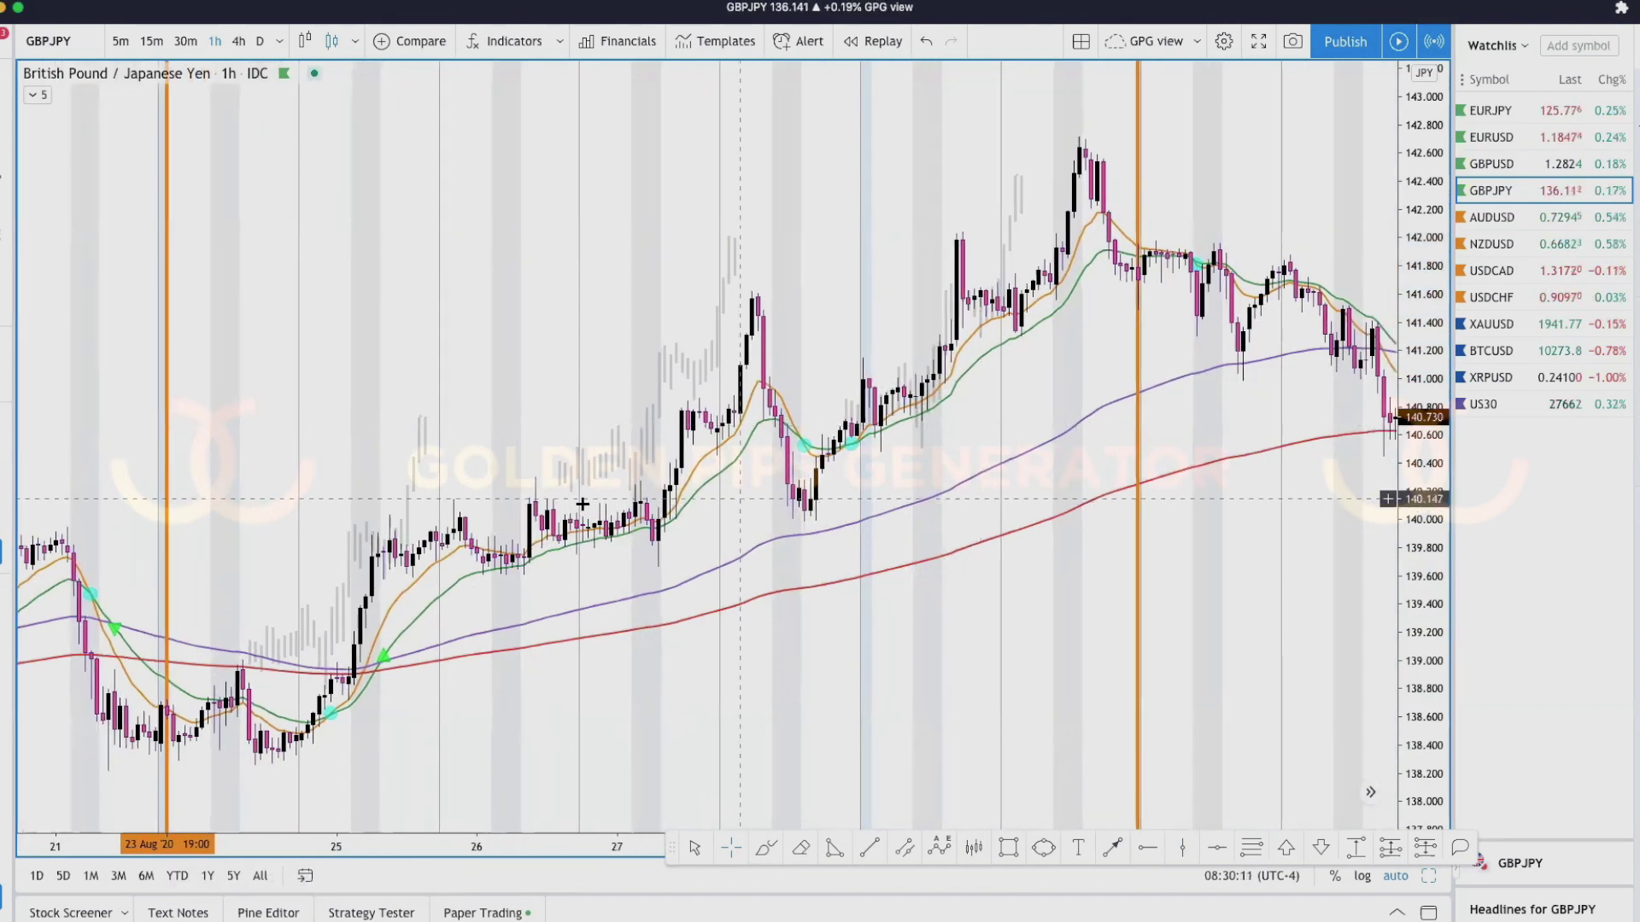
right_click(921, 683)
click(960, 842)
- Draw a thin rectangle from 19 August to 27 August along the highs, spanning about 140.040 to 140.147
click(1008, 848)
drag(62, 522, 687, 510)
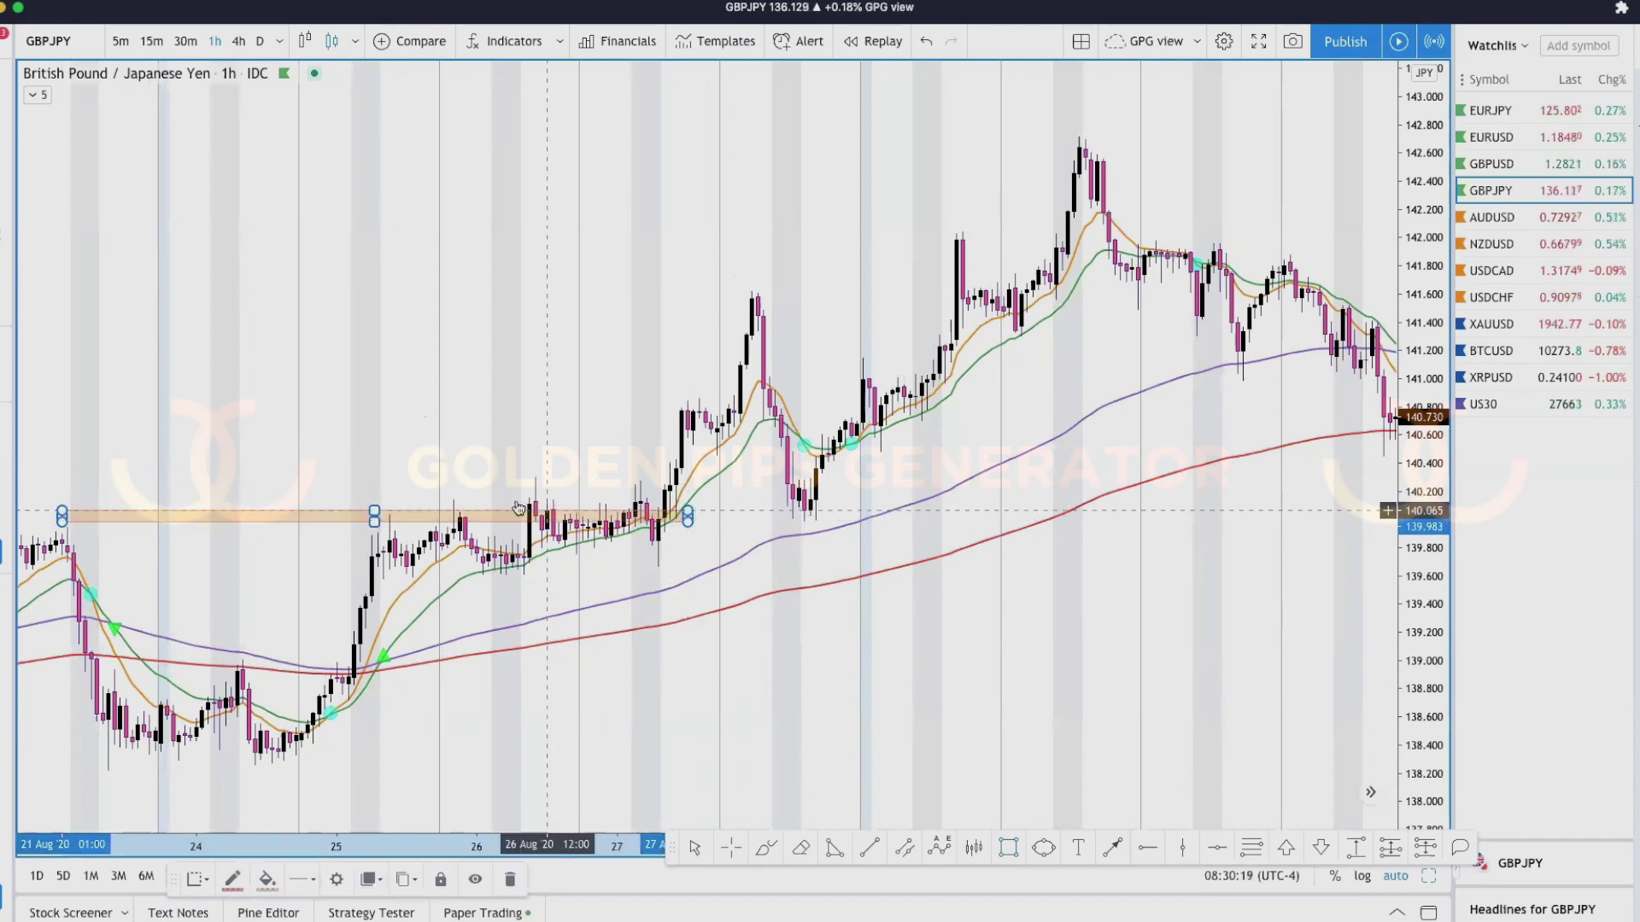
scroll(508, 518, down, 3)
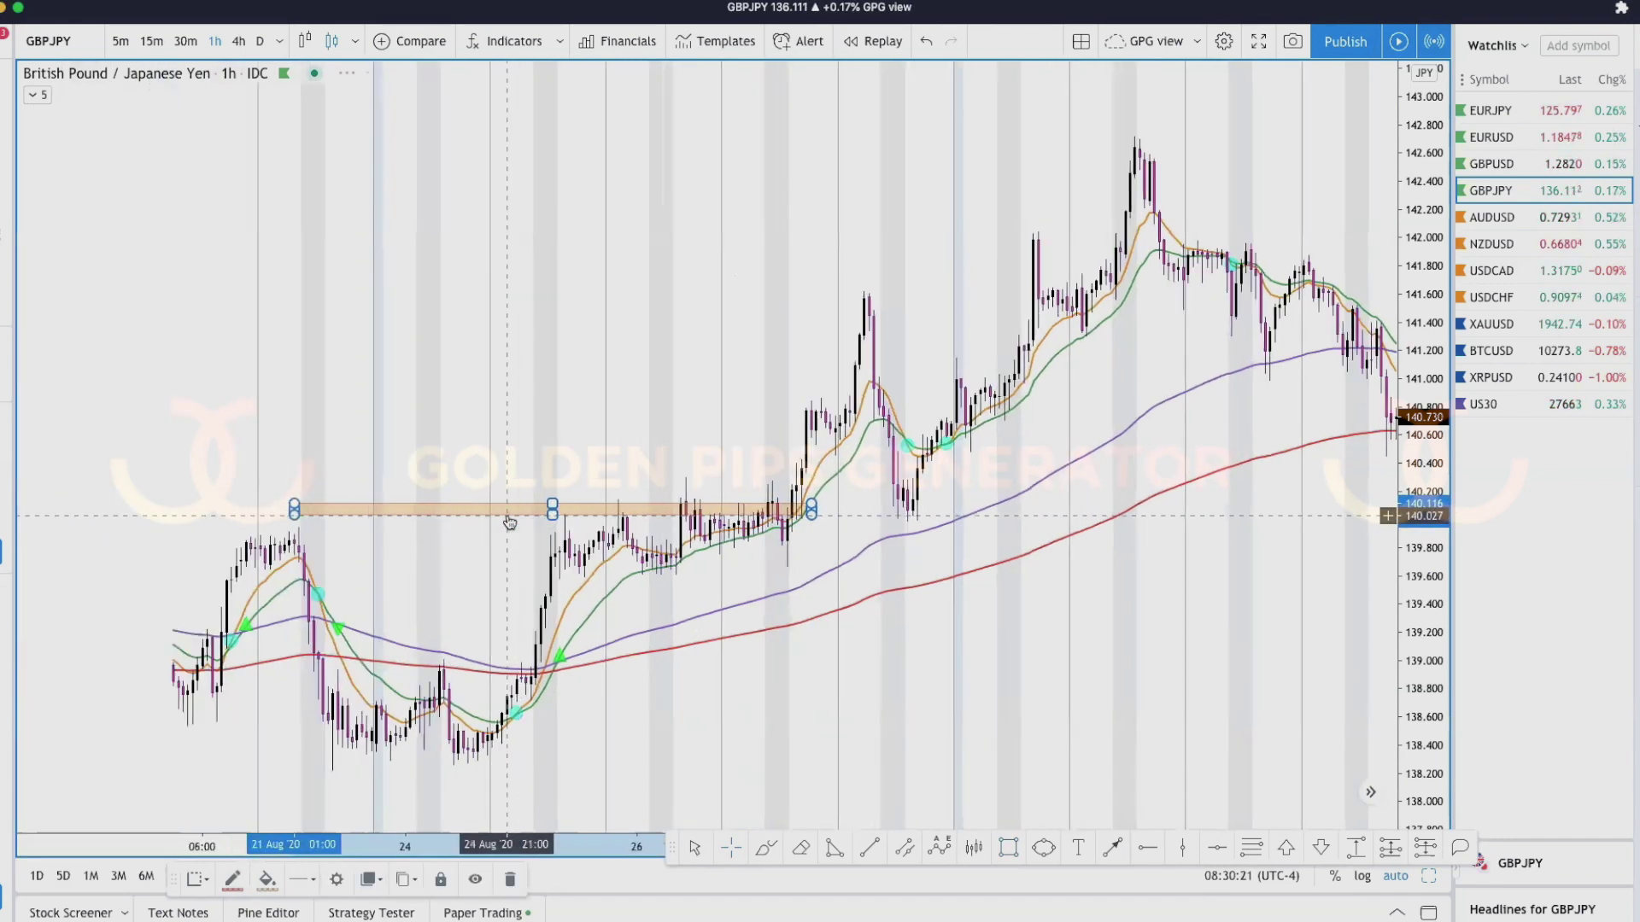
drag(318, 509, 99, 518)
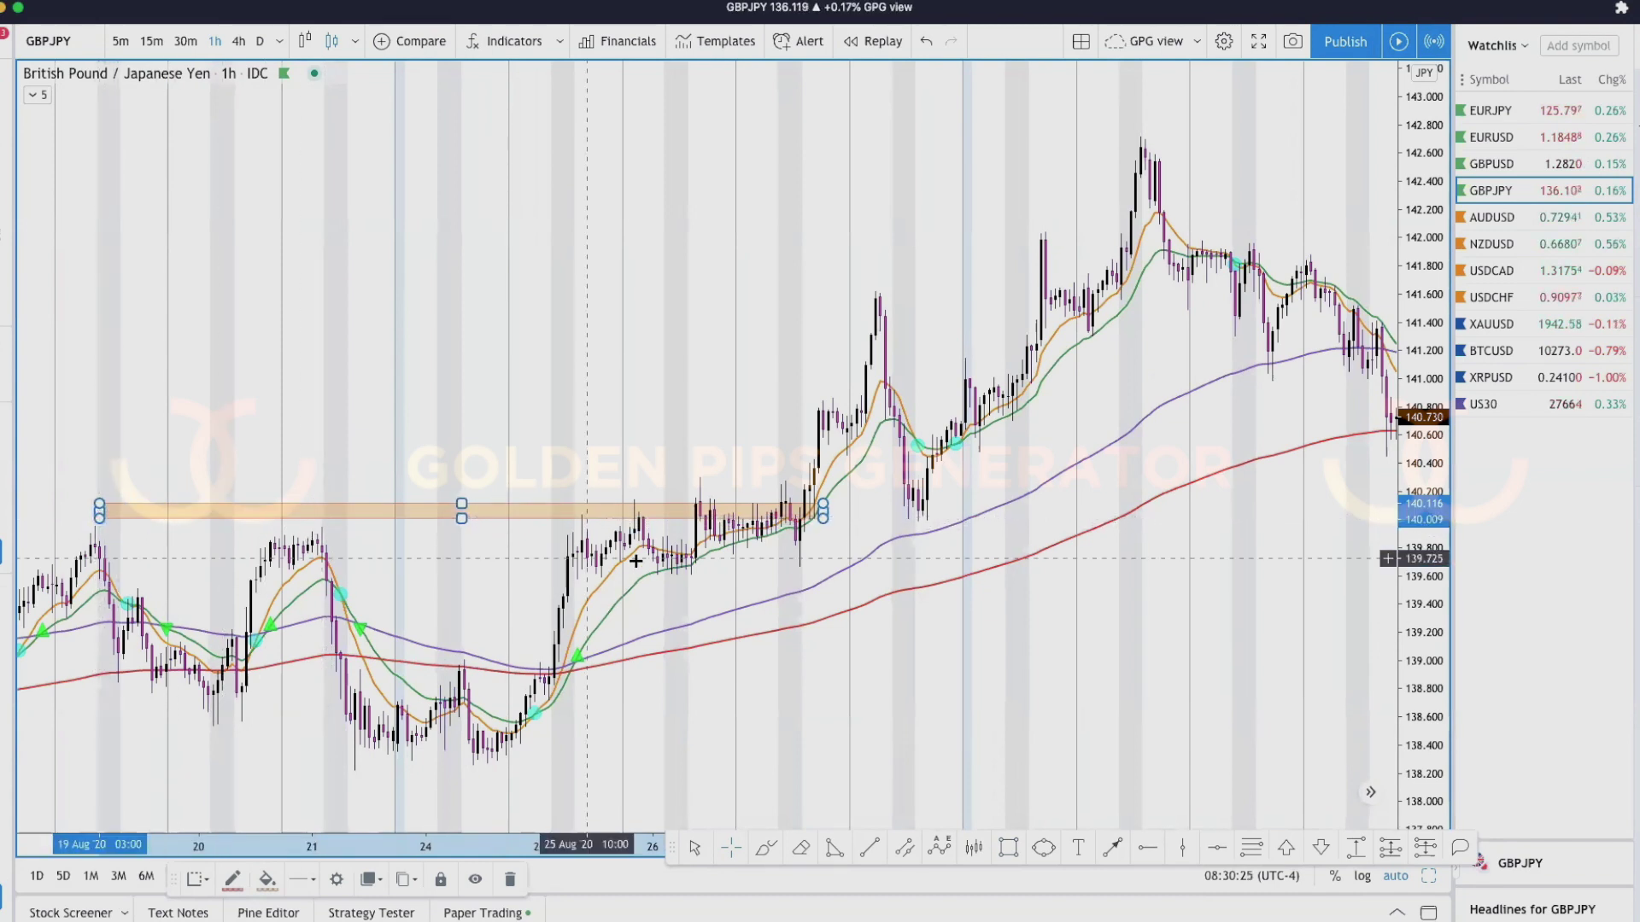
click(730, 536)
click(733, 515)
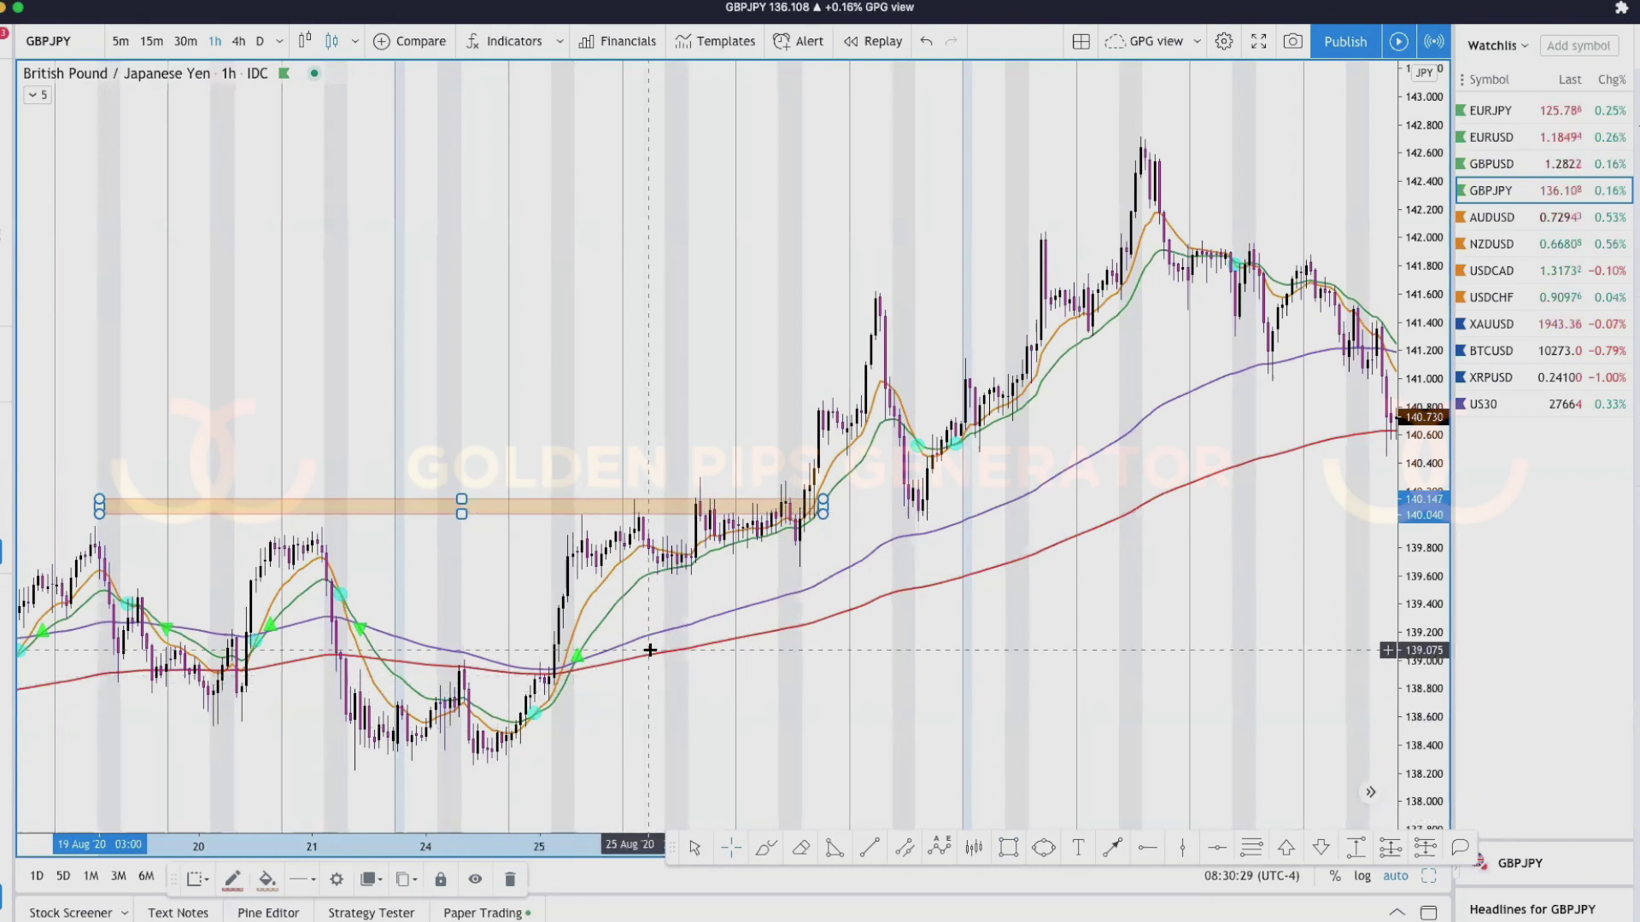
- Sketch freehand arrows for the dip below and breakout above the rectangle around 27 August, and delete them
click(781, 848)
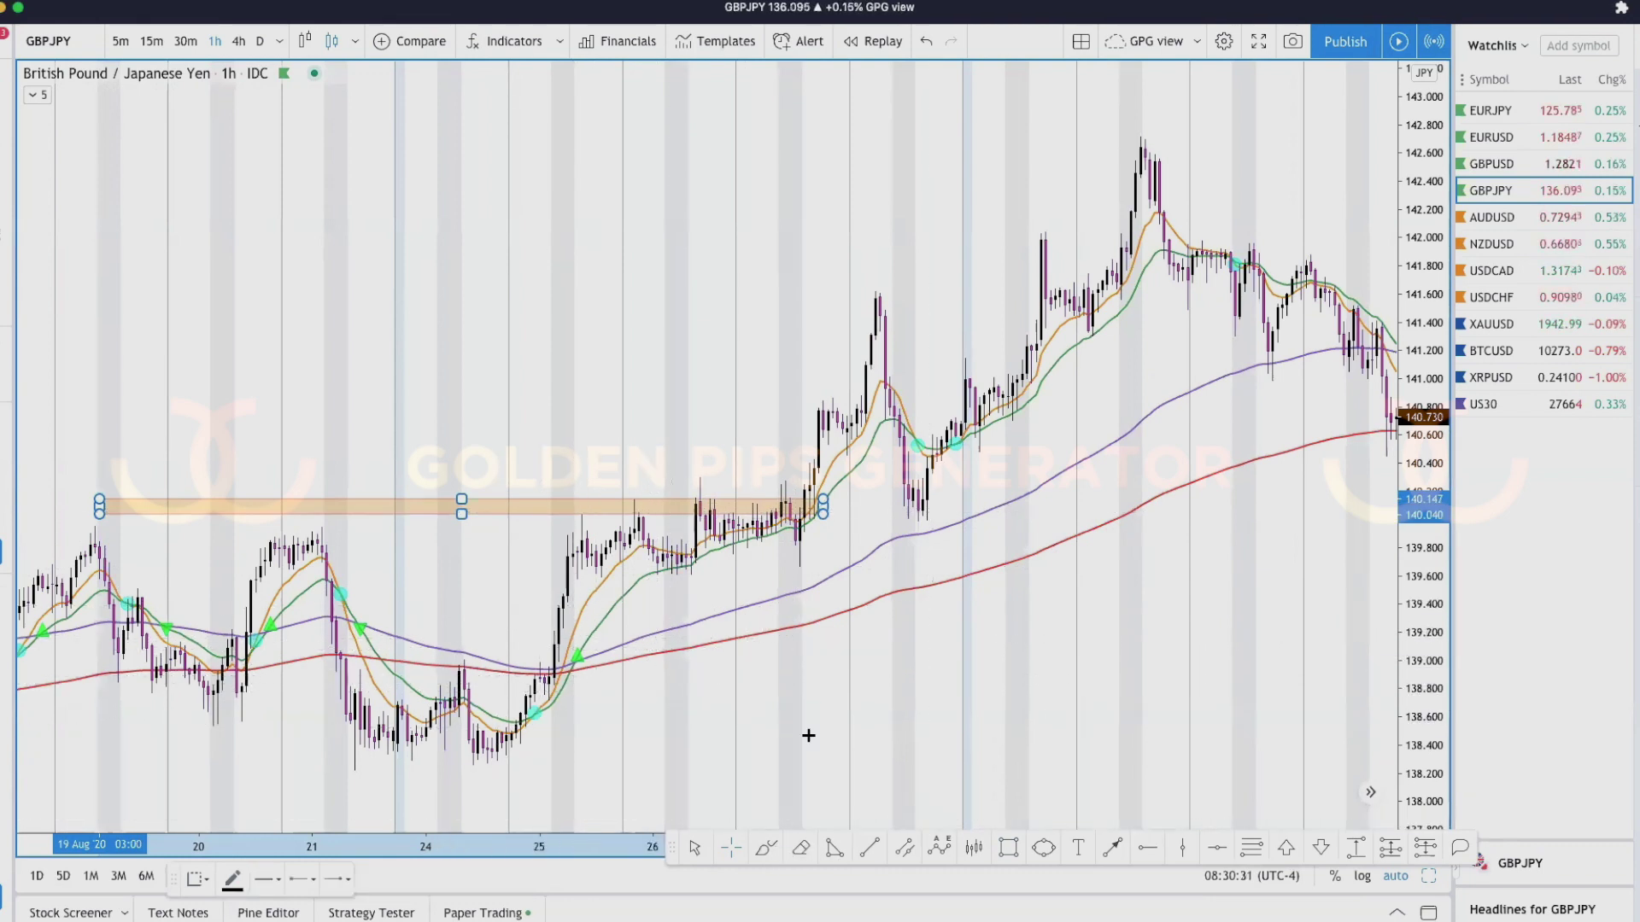
mouse_move(750, 518)
mouse_down()
mouse_move(772, 590)
mouse_move(805, 323)
mouse_move(819, 366)
mouse_up()
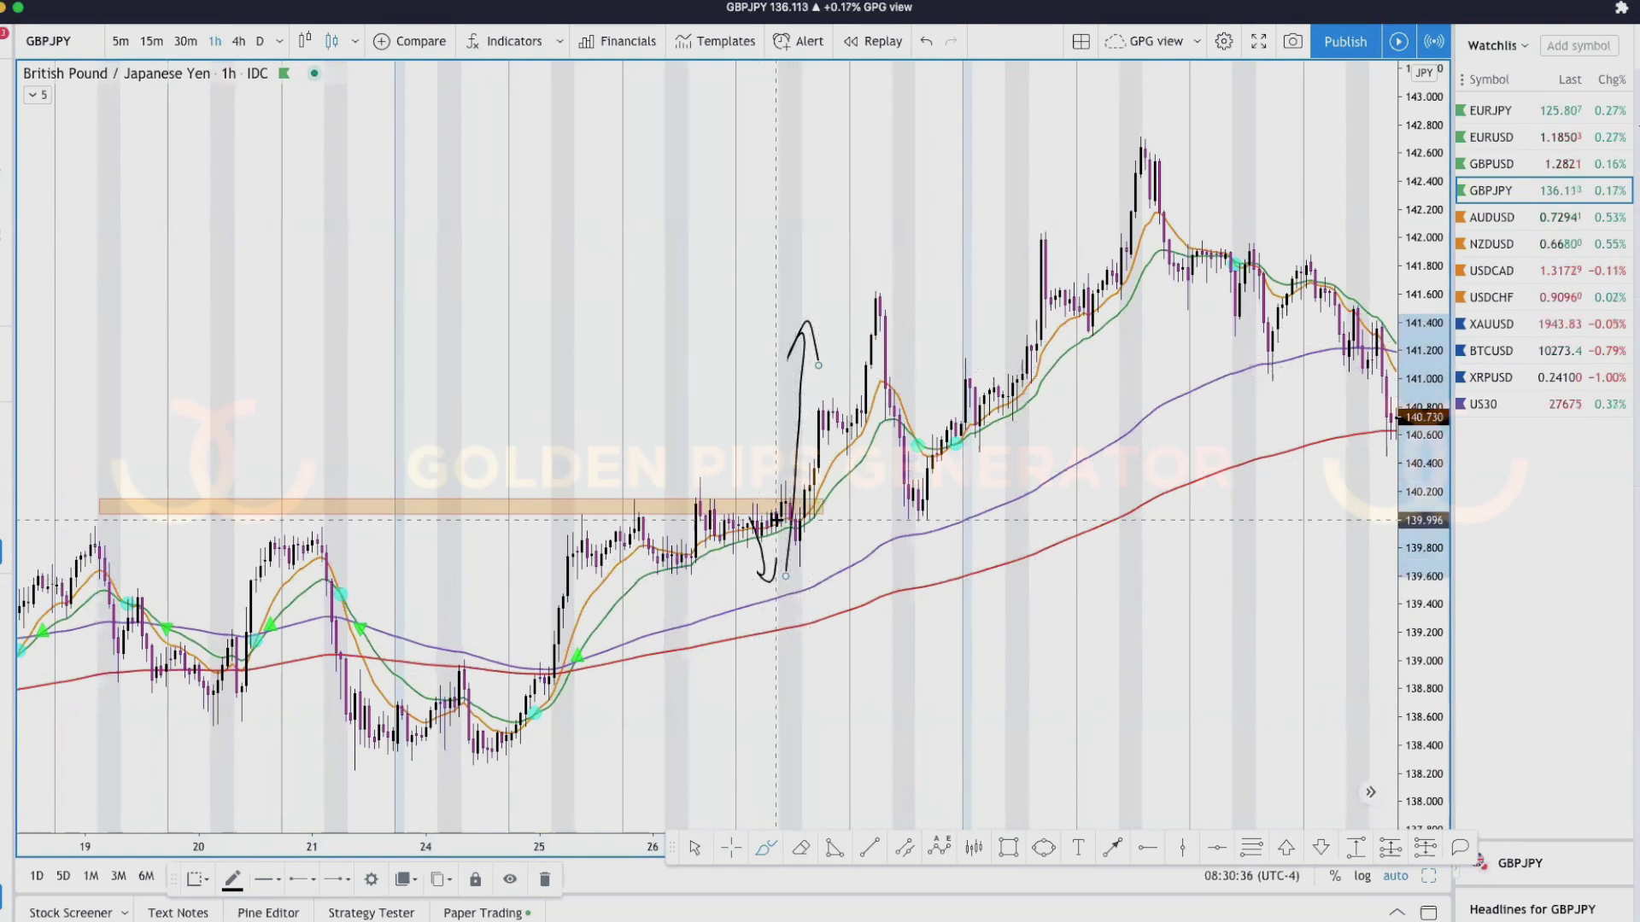
mouse_move(749, 514)
mouse_down()
mouse_move(767, 439)
mouse_move(767, 501)
mouse_move(803, 416)
mouse_up()
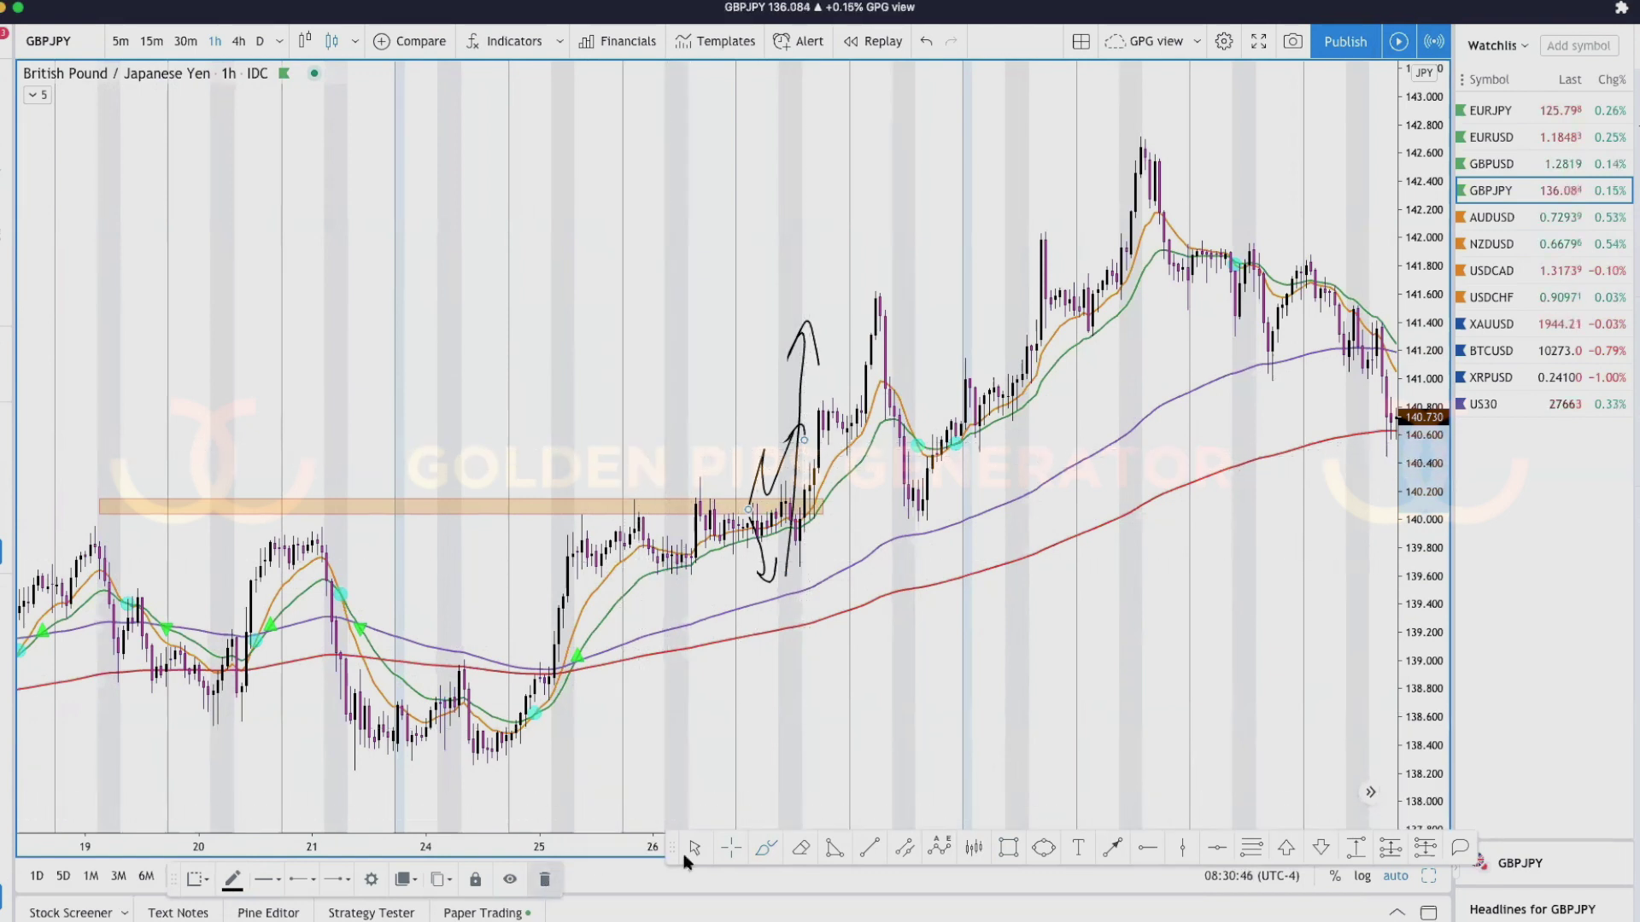
key(Delete)
click(806, 849)
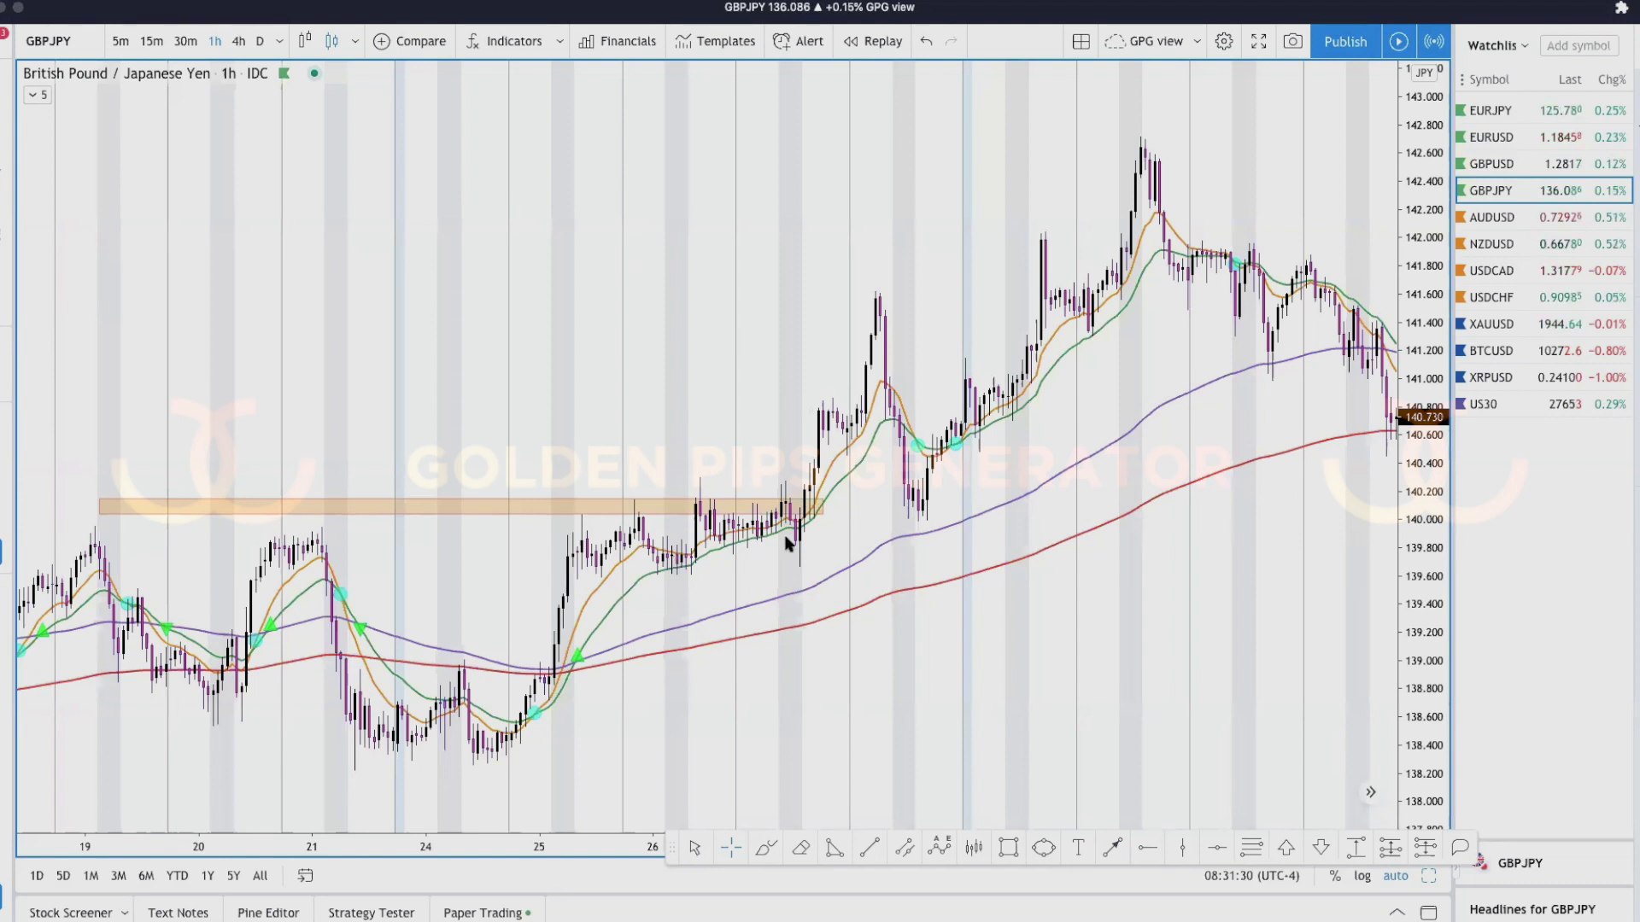
- On the 15-minute timeframe, sketch a freehand peak-and-rebound curve over the 3–4 September highs and a line looping back from the 4 September candle near 141.200
click(152, 41)
scroll(1082, 276, left, 20)
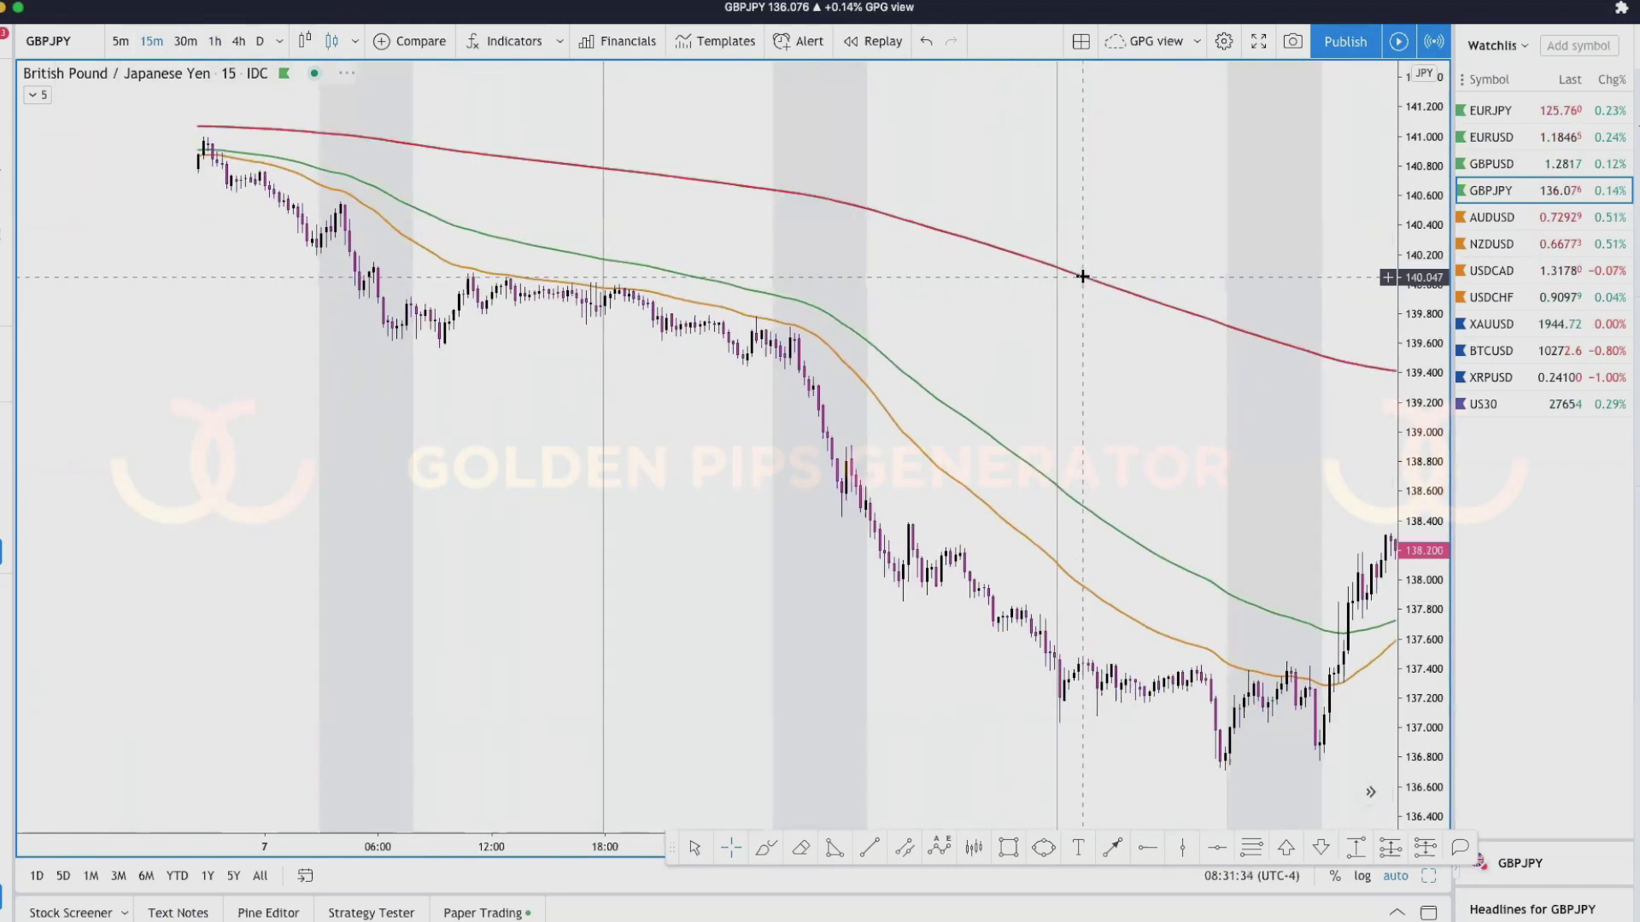
scroll(1082, 276, up, 10)
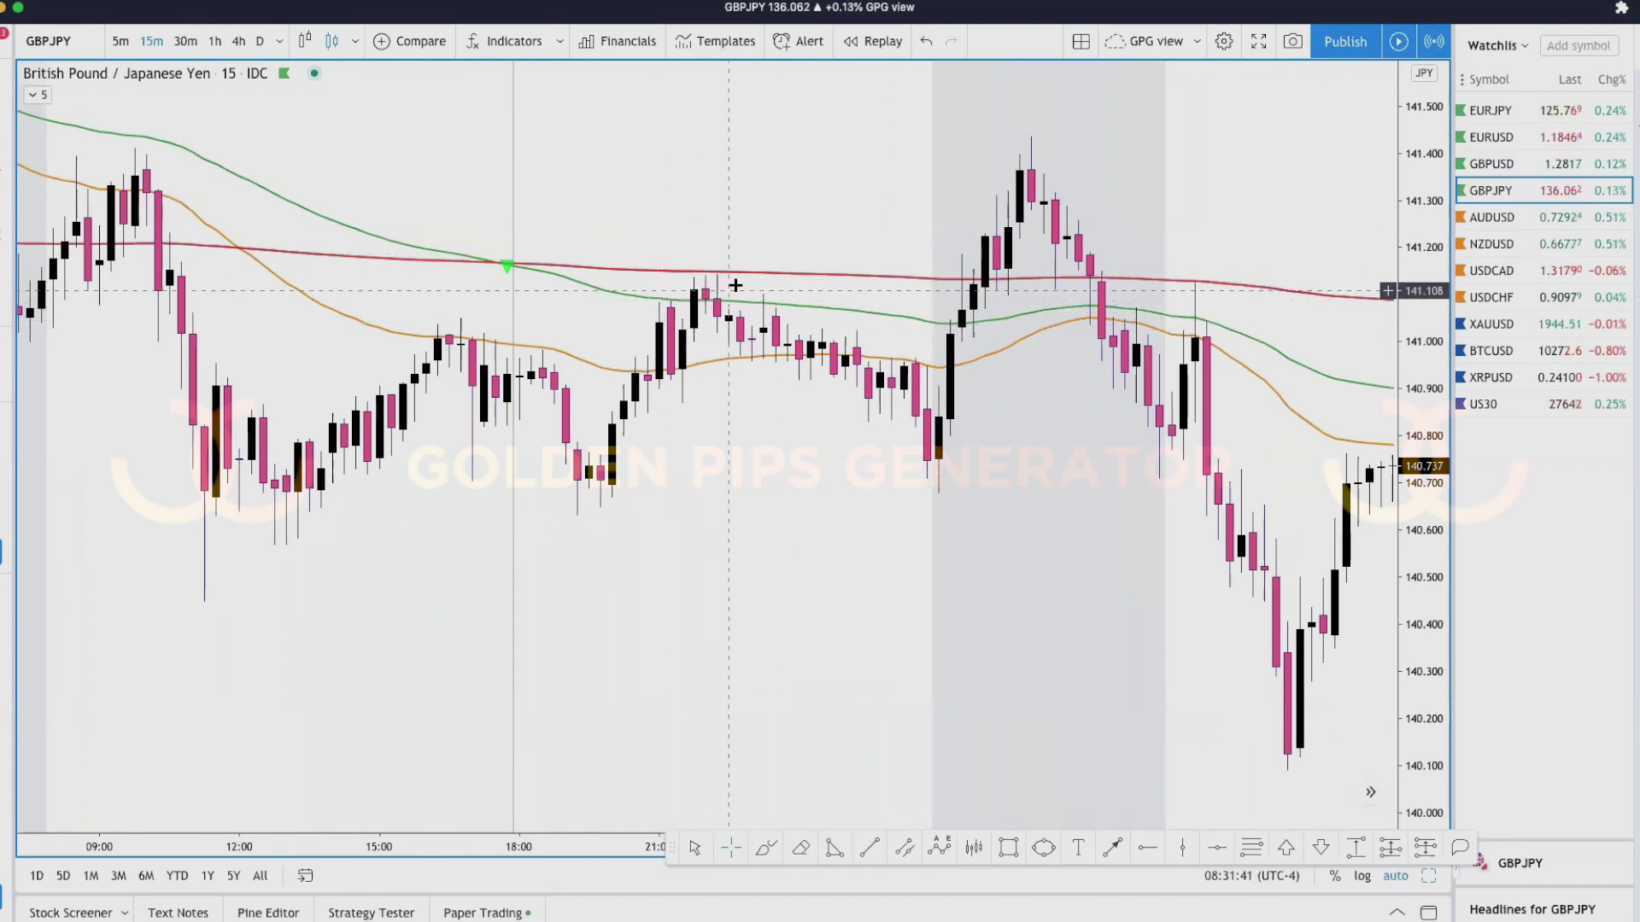
drag(804, 702, 1258, 594)
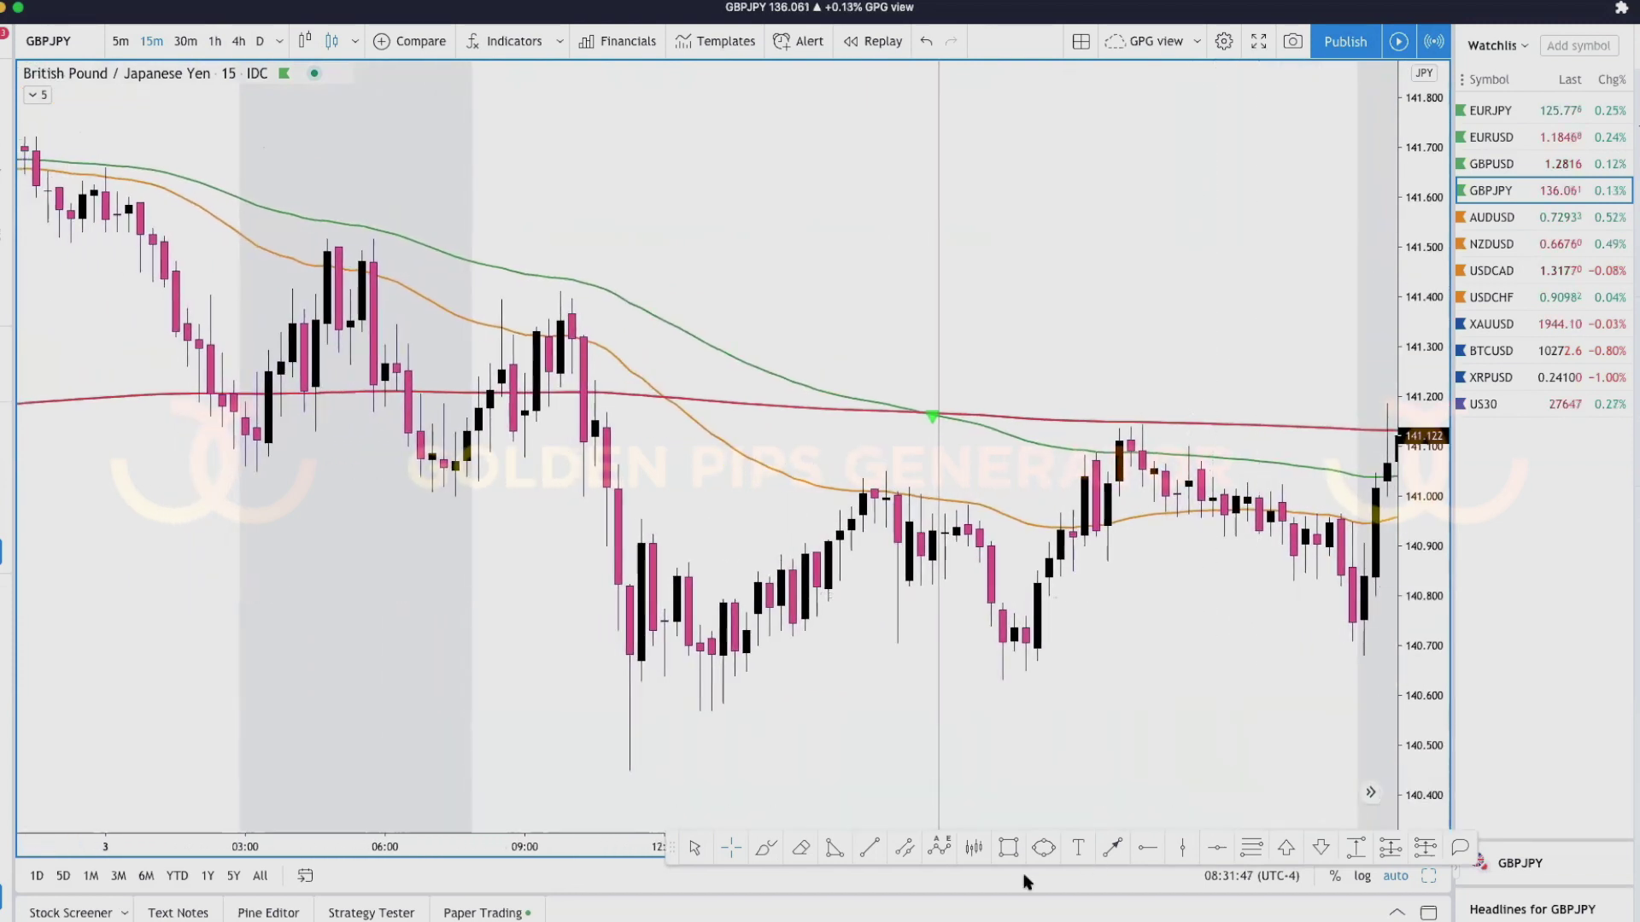
click(766, 848)
mouse_move(1040, 484)
mouse_down()
mouse_move(1185, 339)
mouse_move(1315, 453)
mouse_move(1384, 337)
mouse_up()
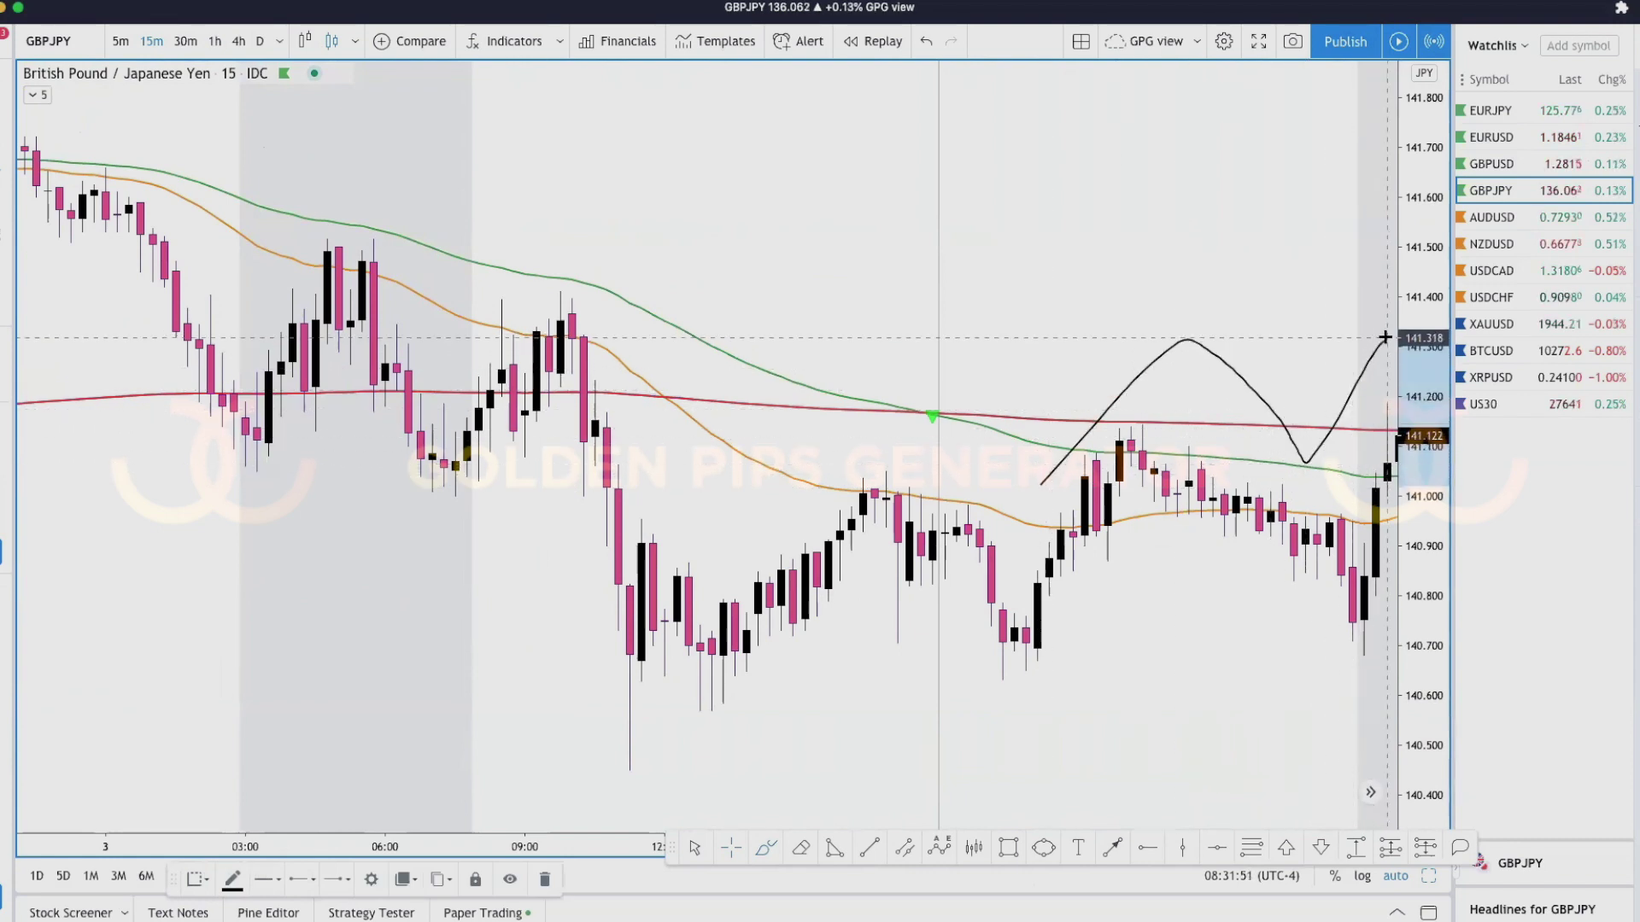
mouse_move(1376, 403)
mouse_down()
mouse_move(1394, 473)
mouse_move(1370, 405)
mouse_move(1175, 412)
mouse_up()
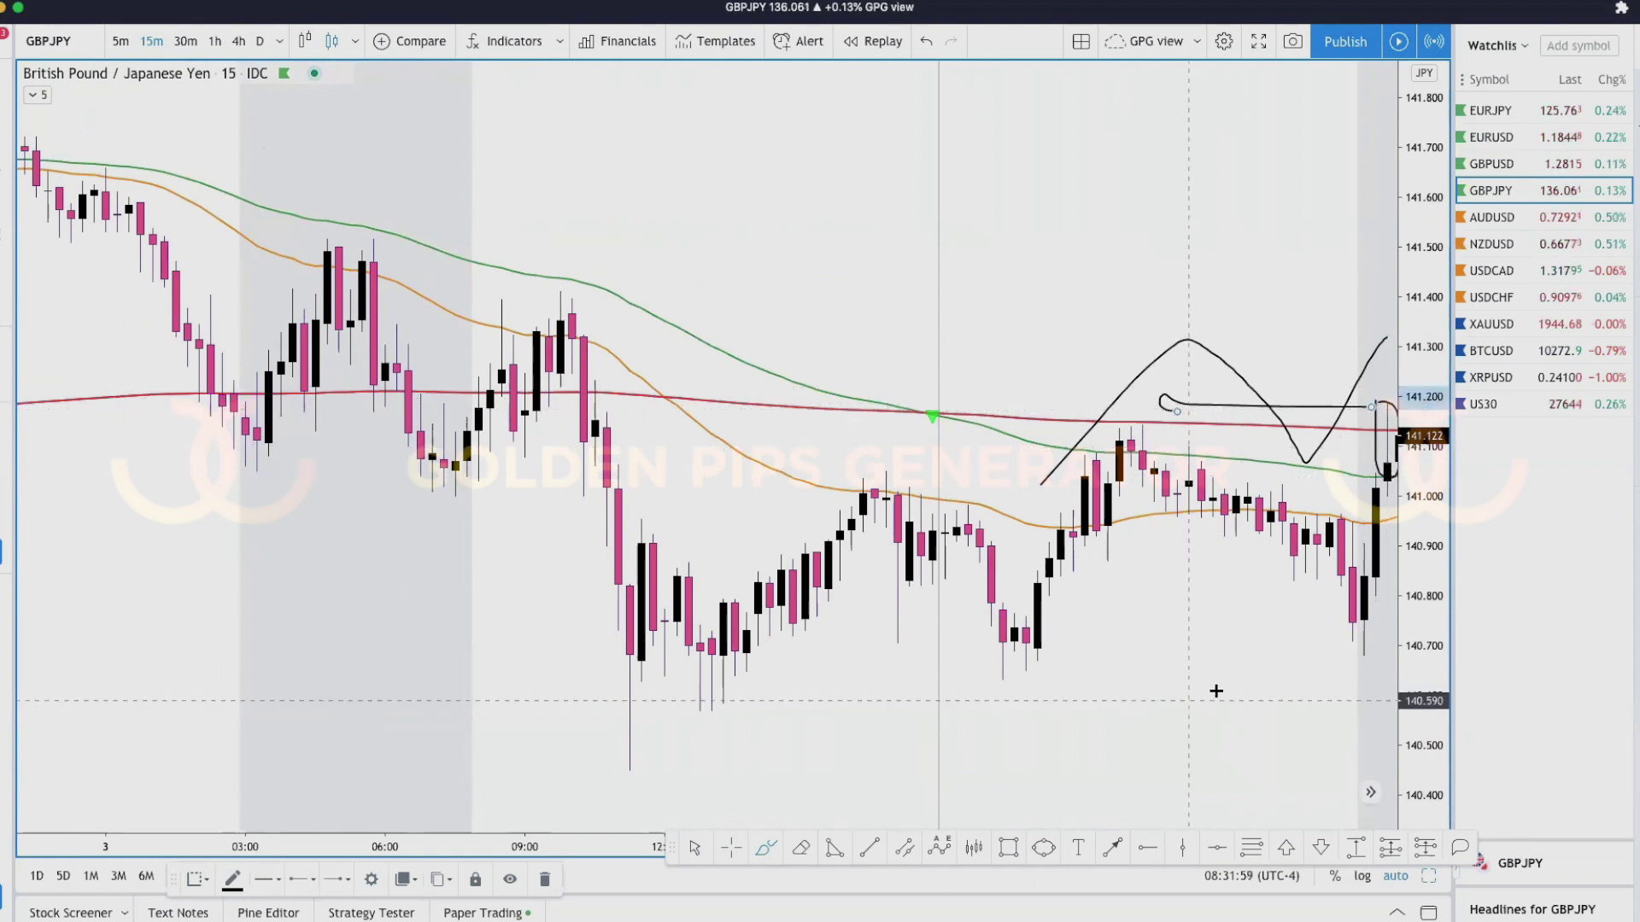
- Move the floating drawing tools below the chart and follow the price action after the 4 September peak
drag(672, 847, 652, 908)
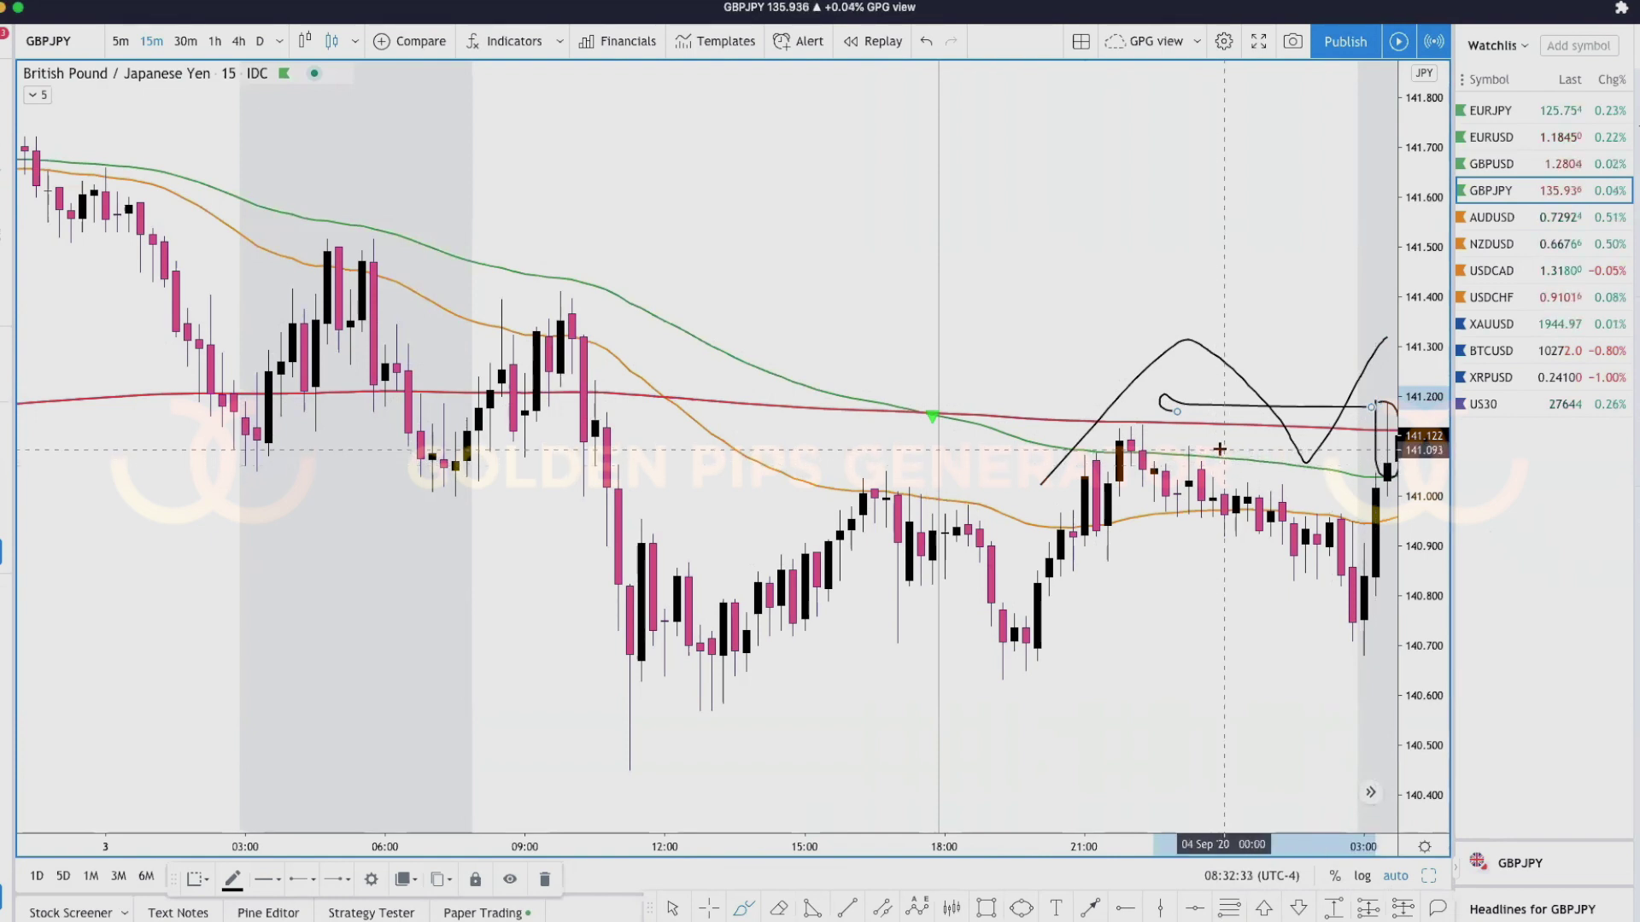
scroll(1219, 449, right, 5)
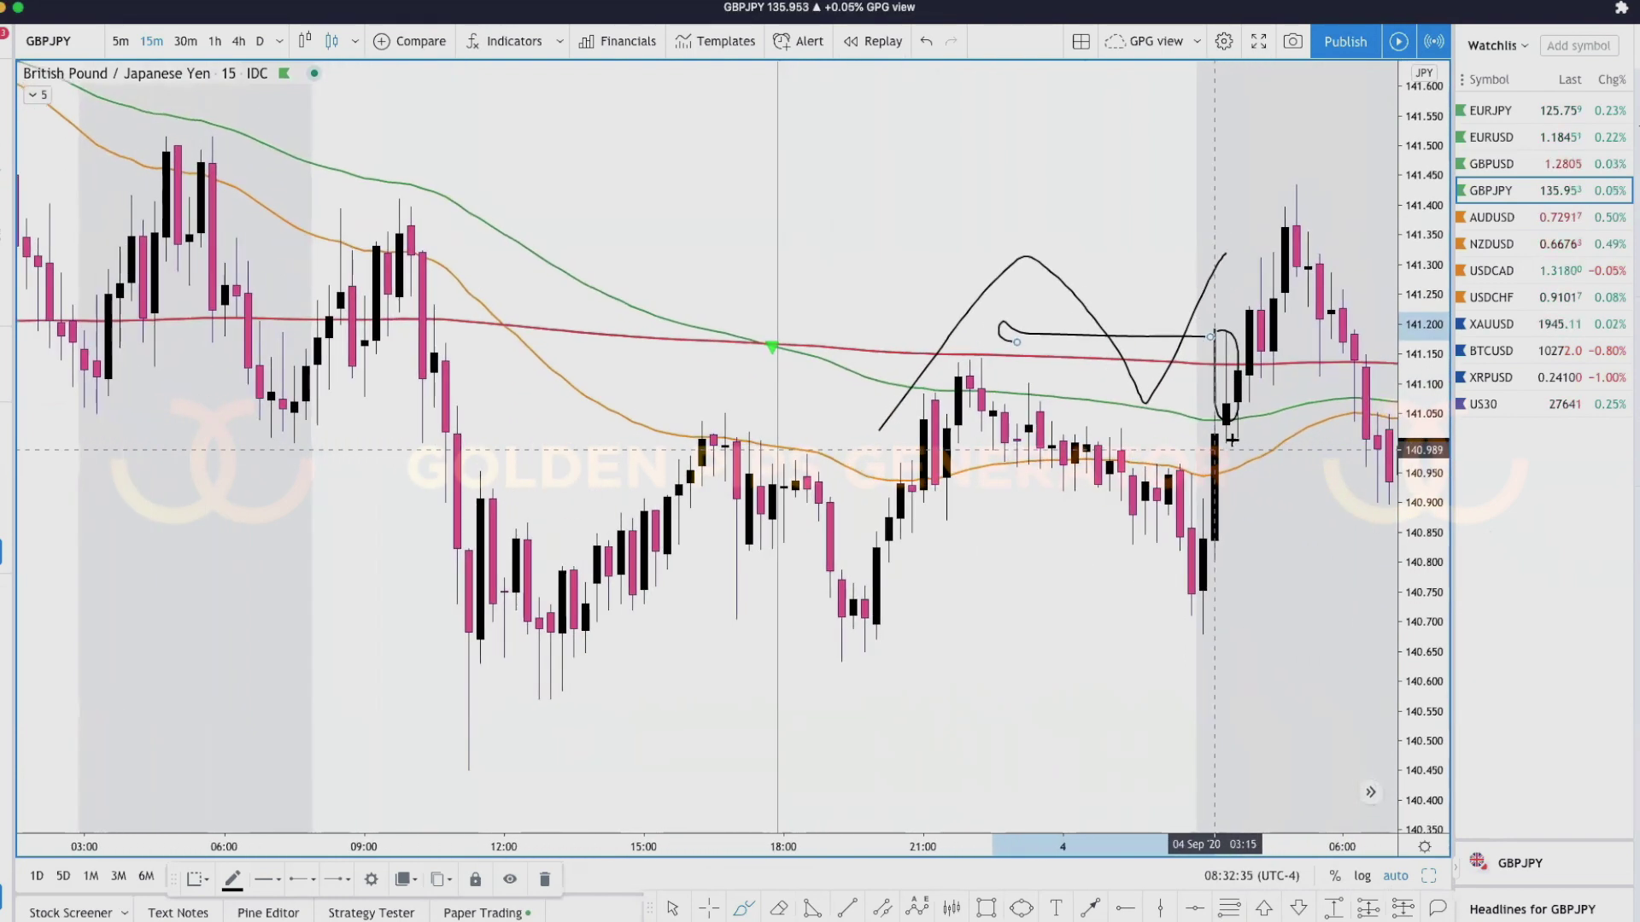
drag(1251, 433, 1073, 439)
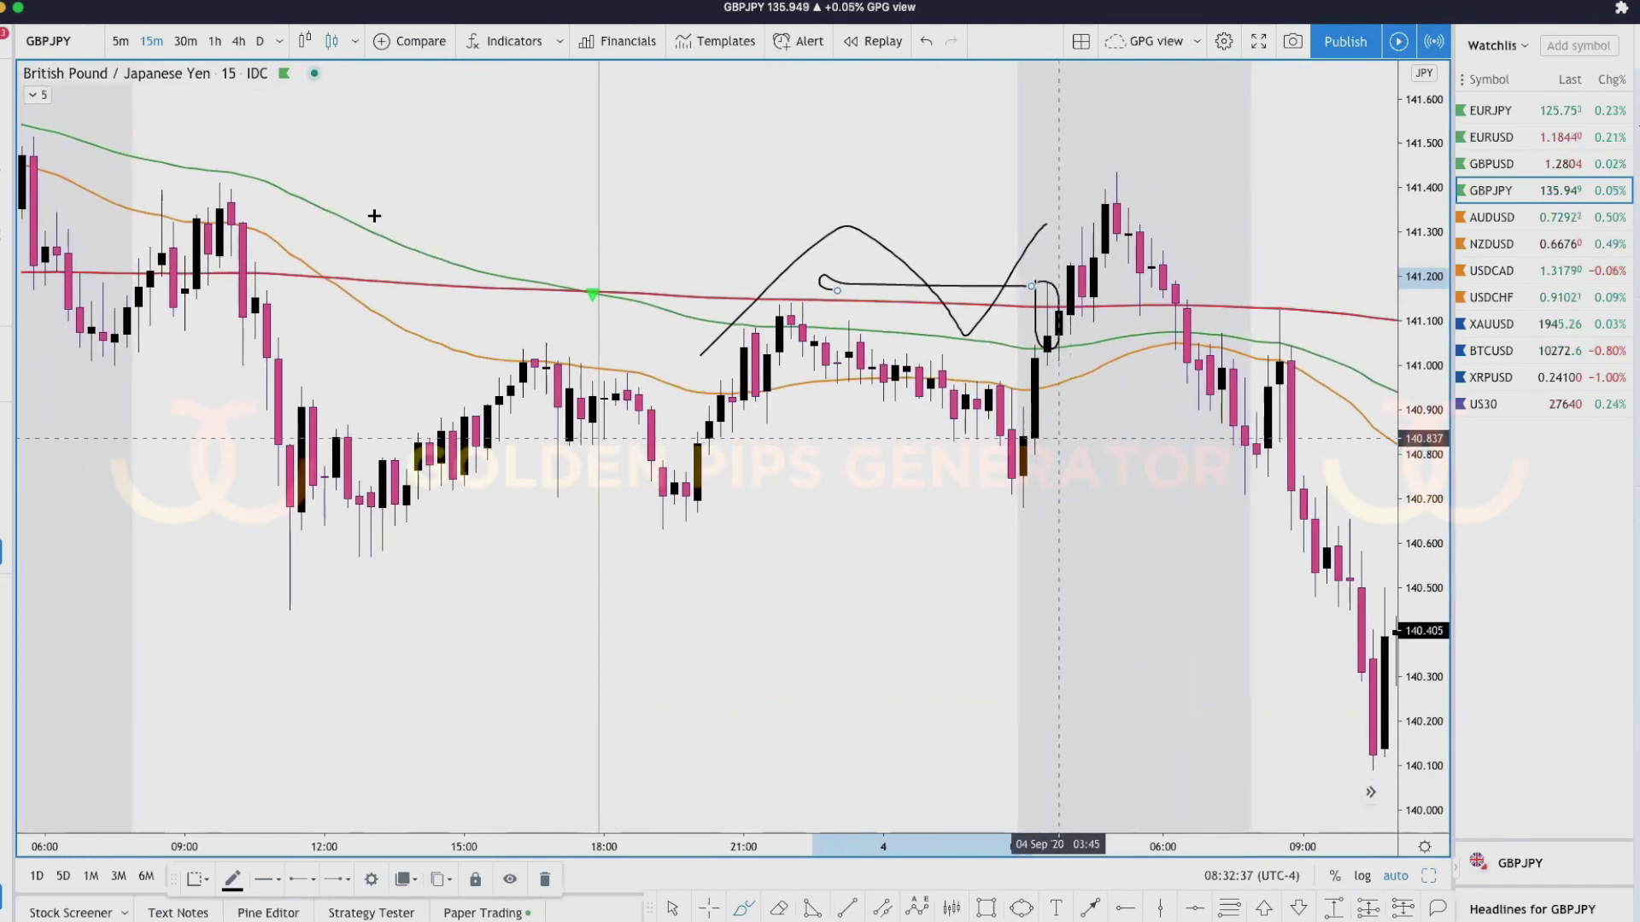
- Switch to the 4-hour timeframe and examine the early-September candles against the moving averages
click(231, 40)
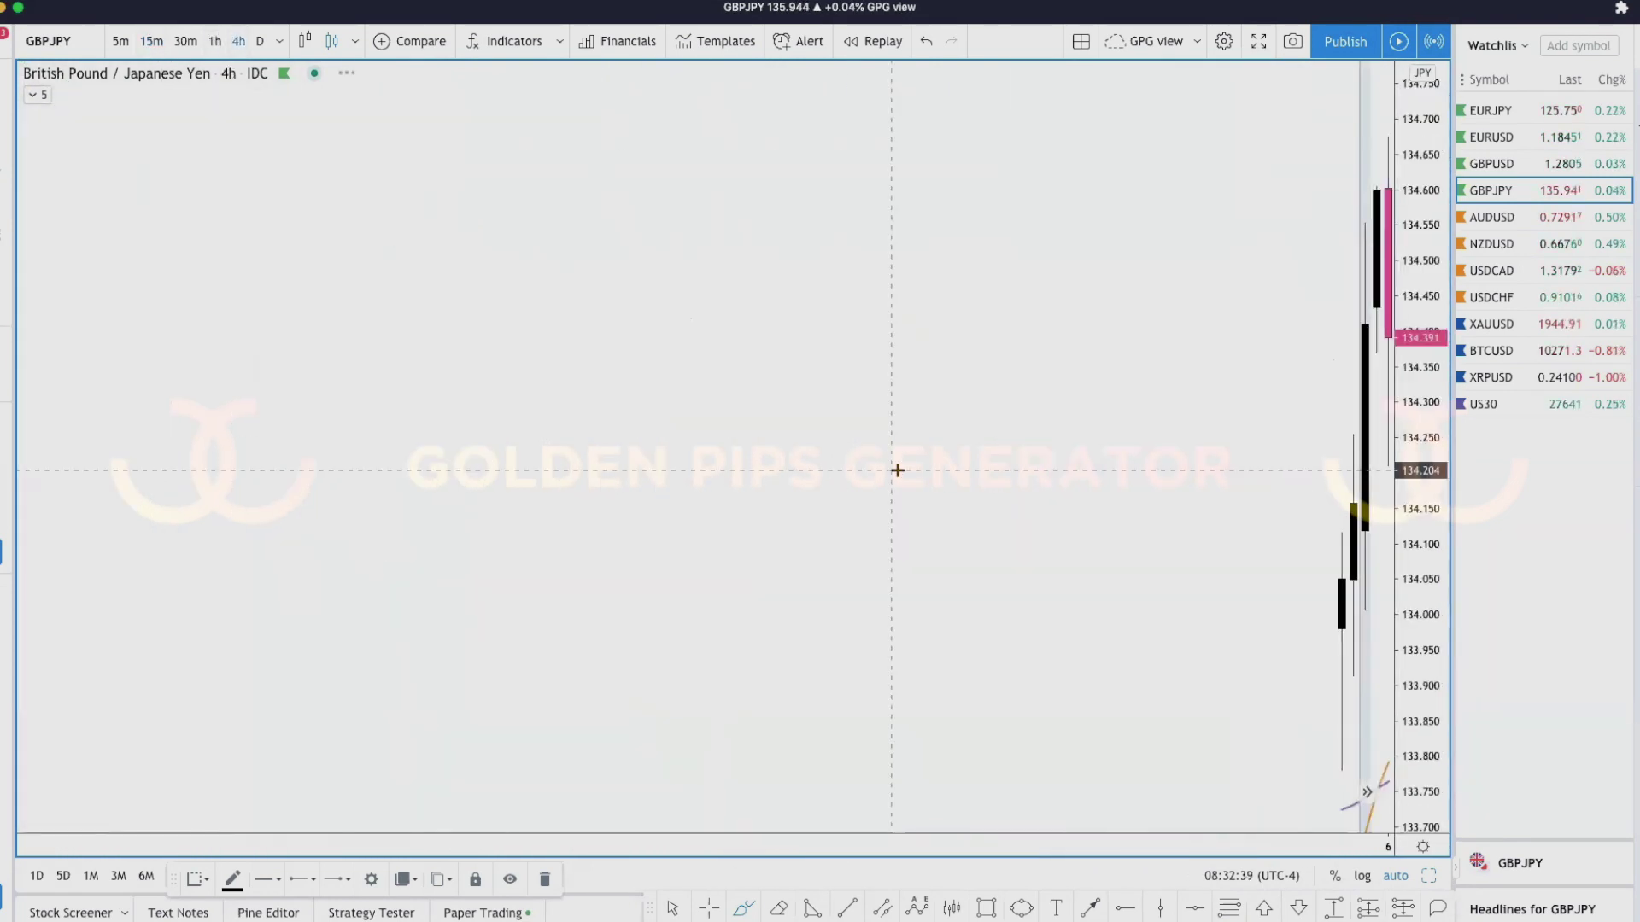
scroll(897, 470, right, 20)
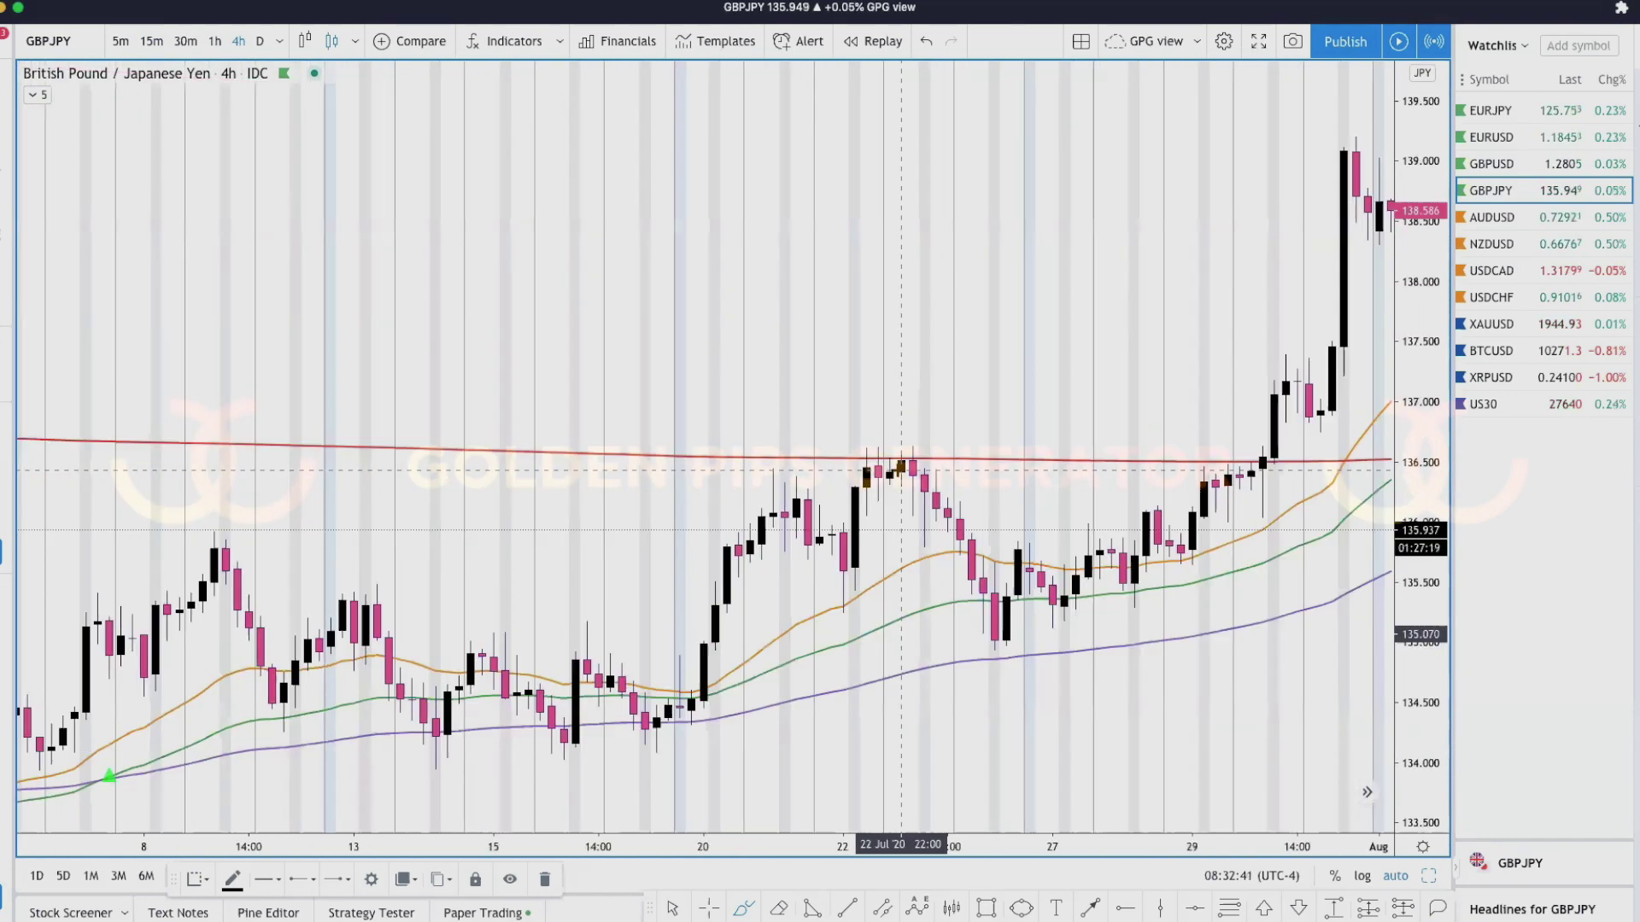
scroll(897, 470, right, 20)
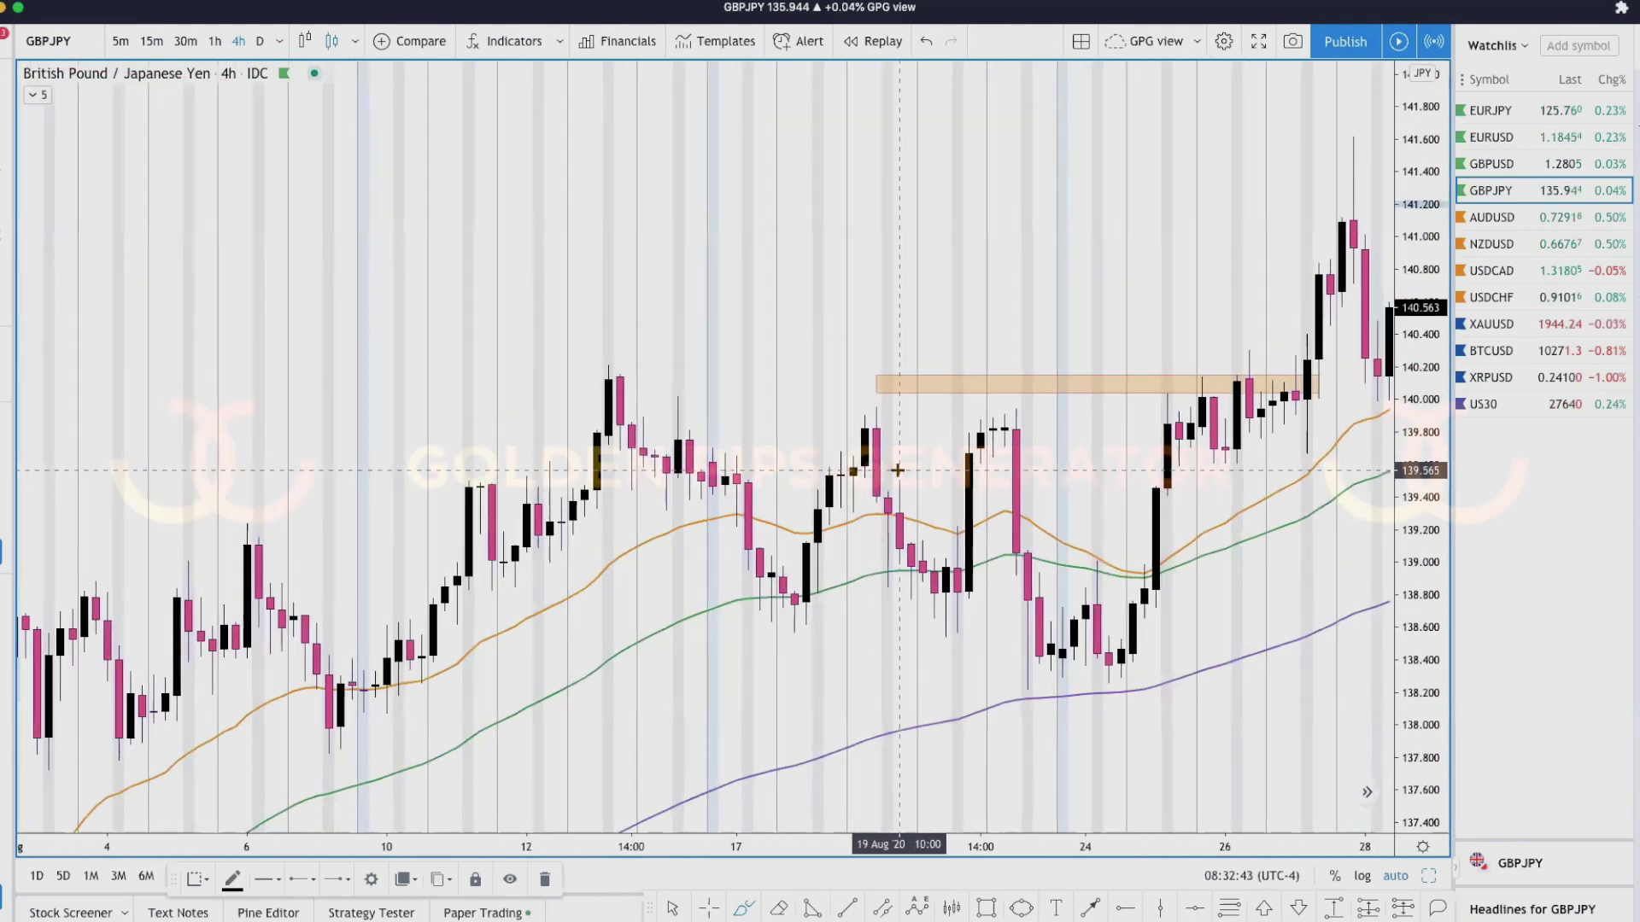
scroll(896, 469, right, 10)
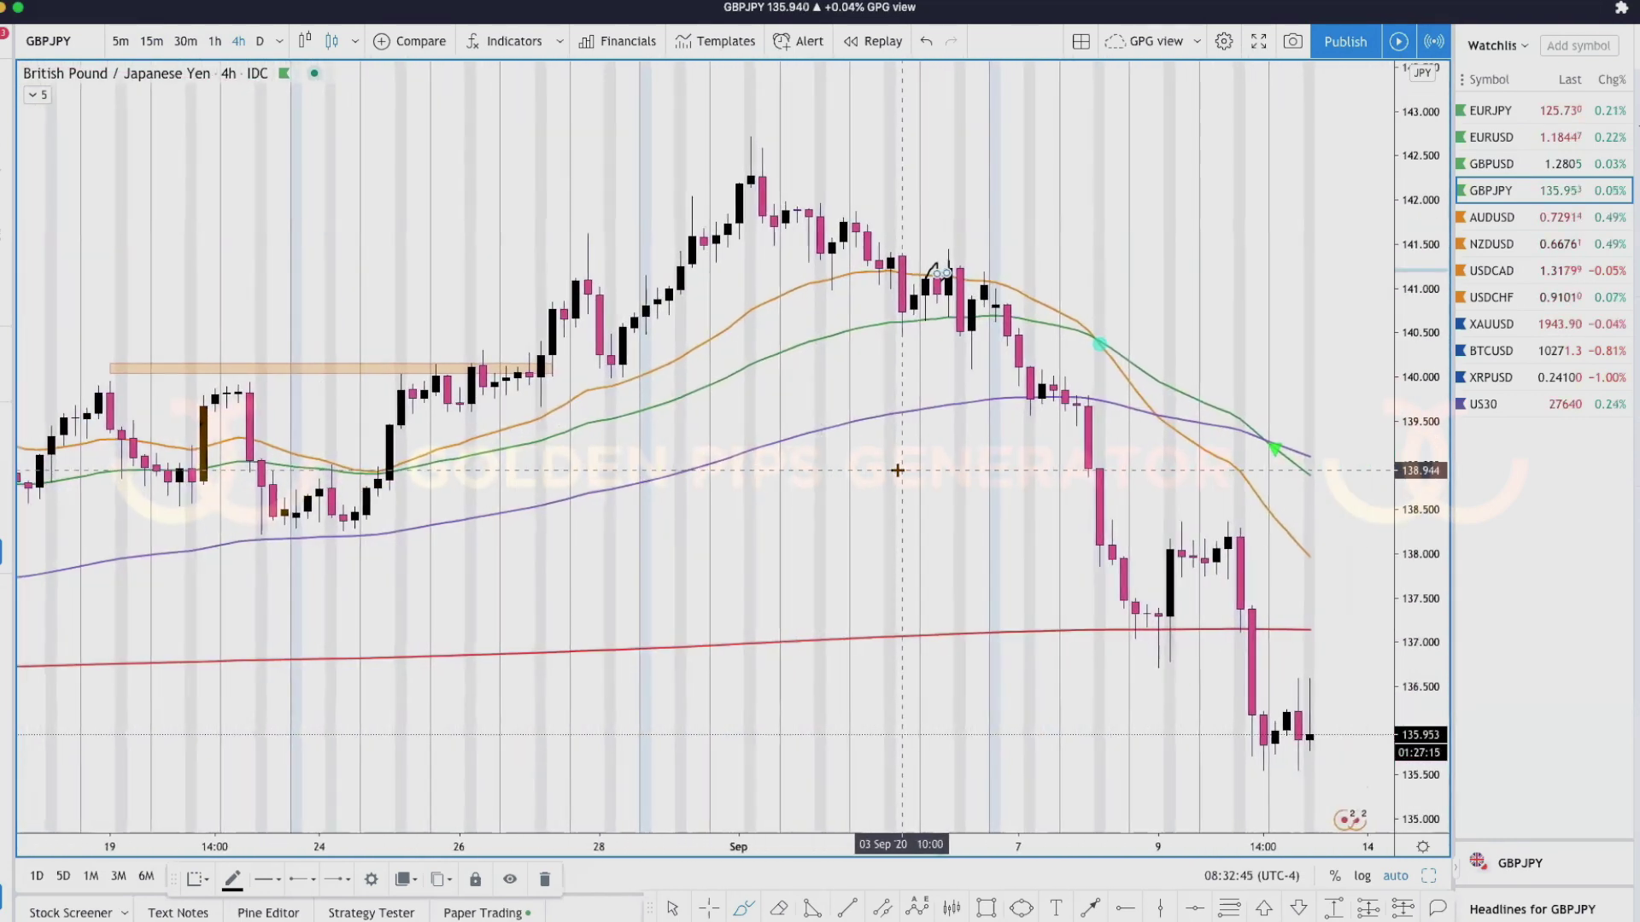
scroll(896, 470, up, 5)
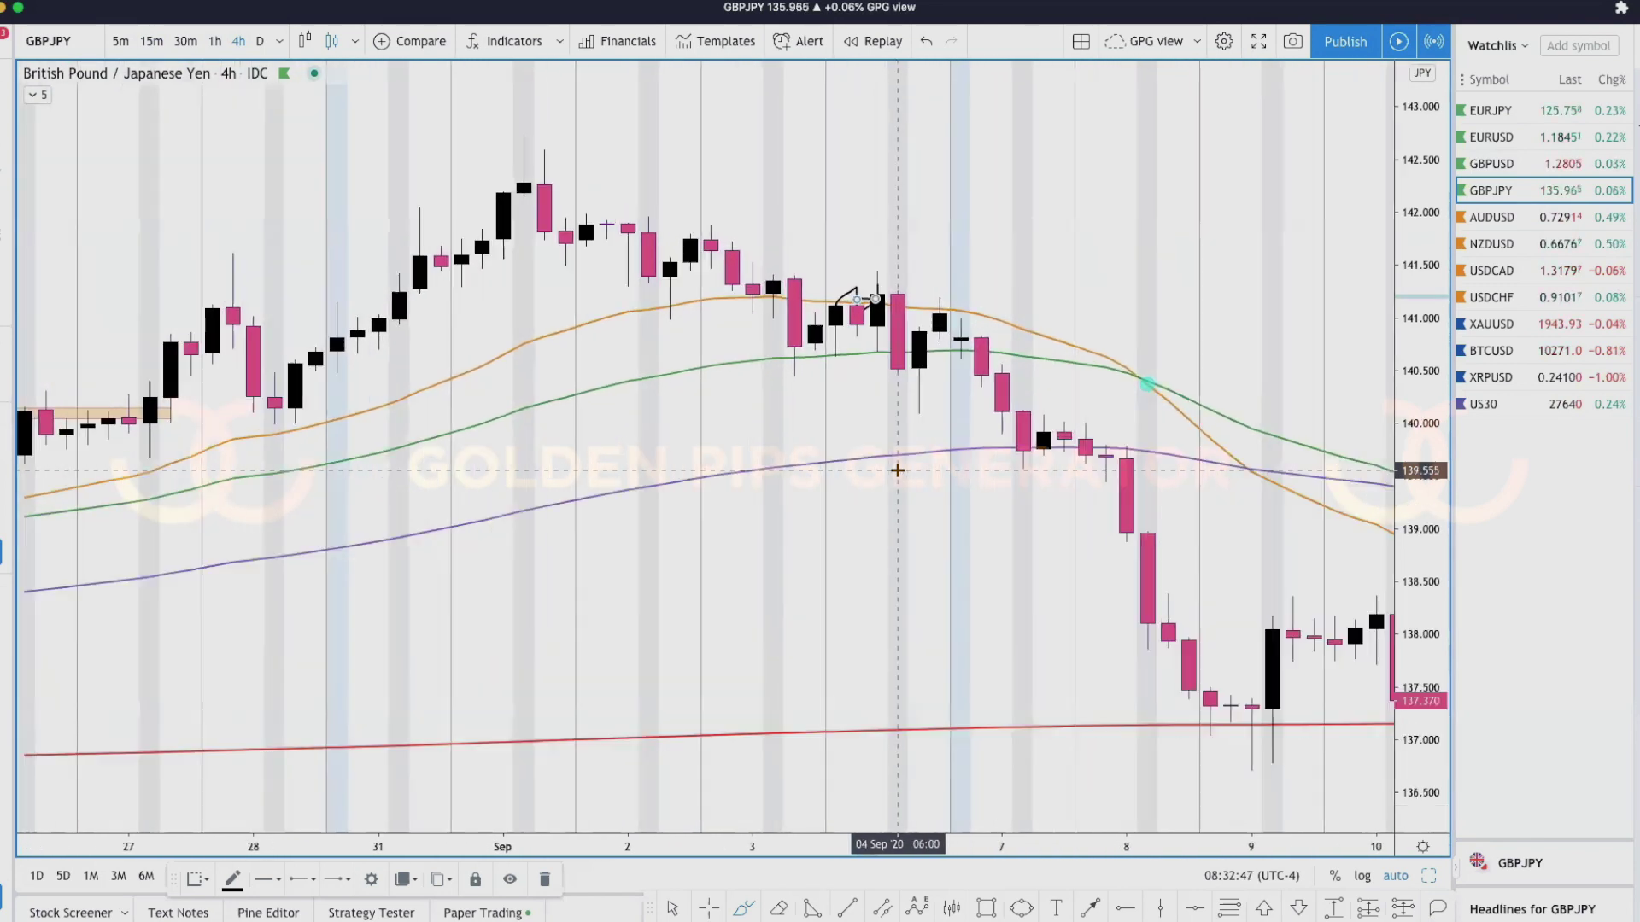
scroll(897, 470, right, 10)
scroll(880, 410, up, 2)
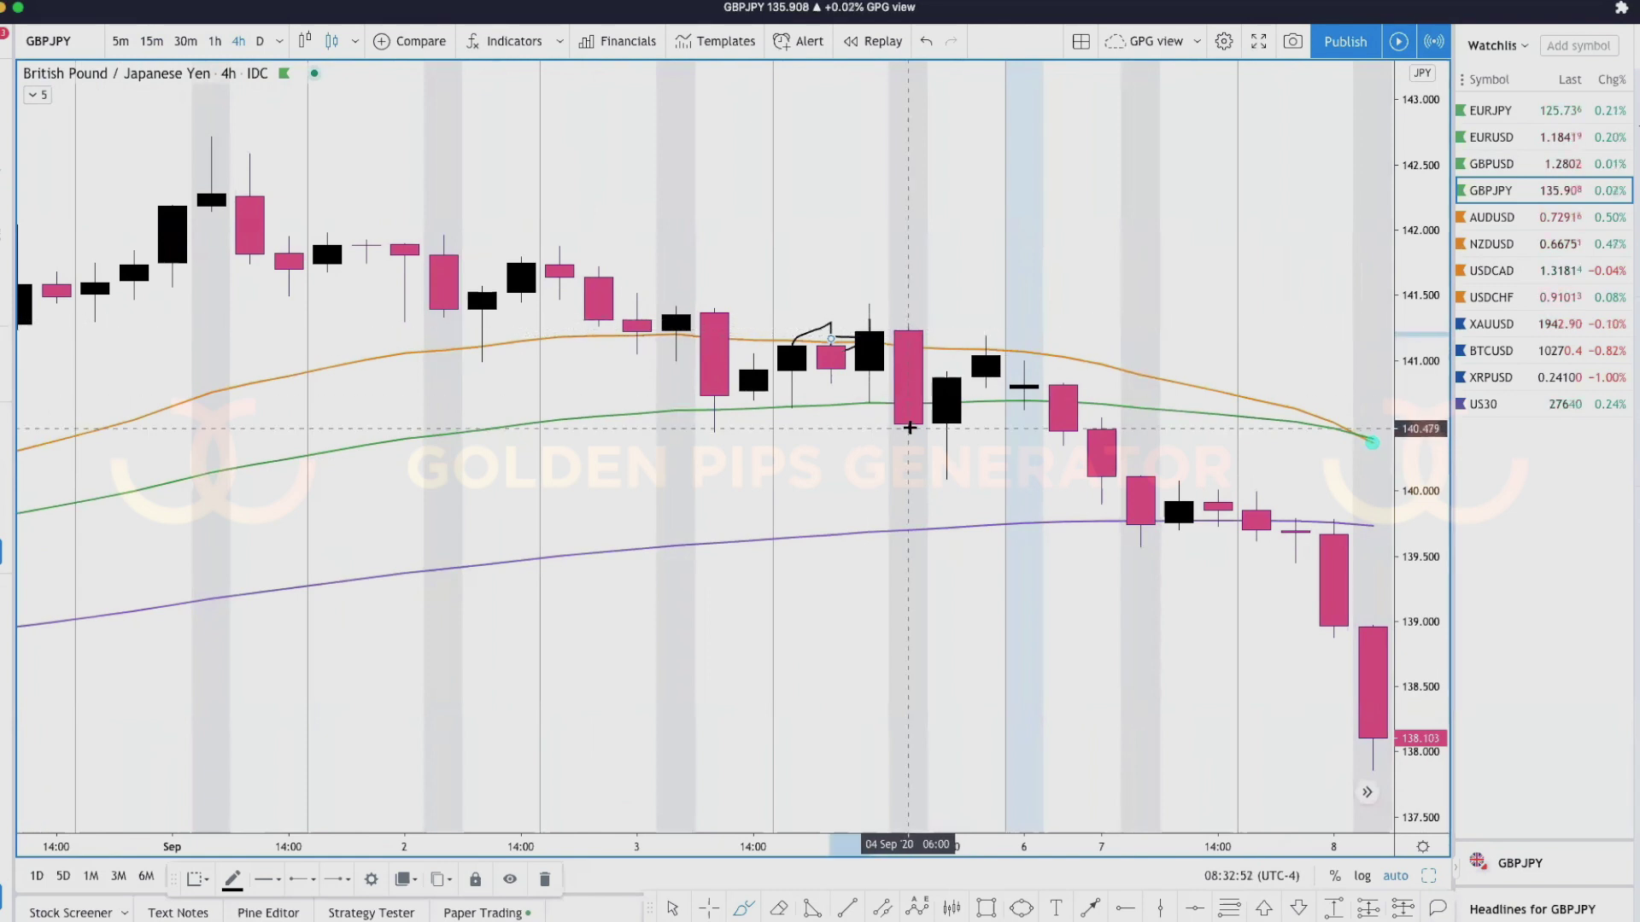
scroll(909, 427, right, 5)
scroll(1135, 453, down, 1)
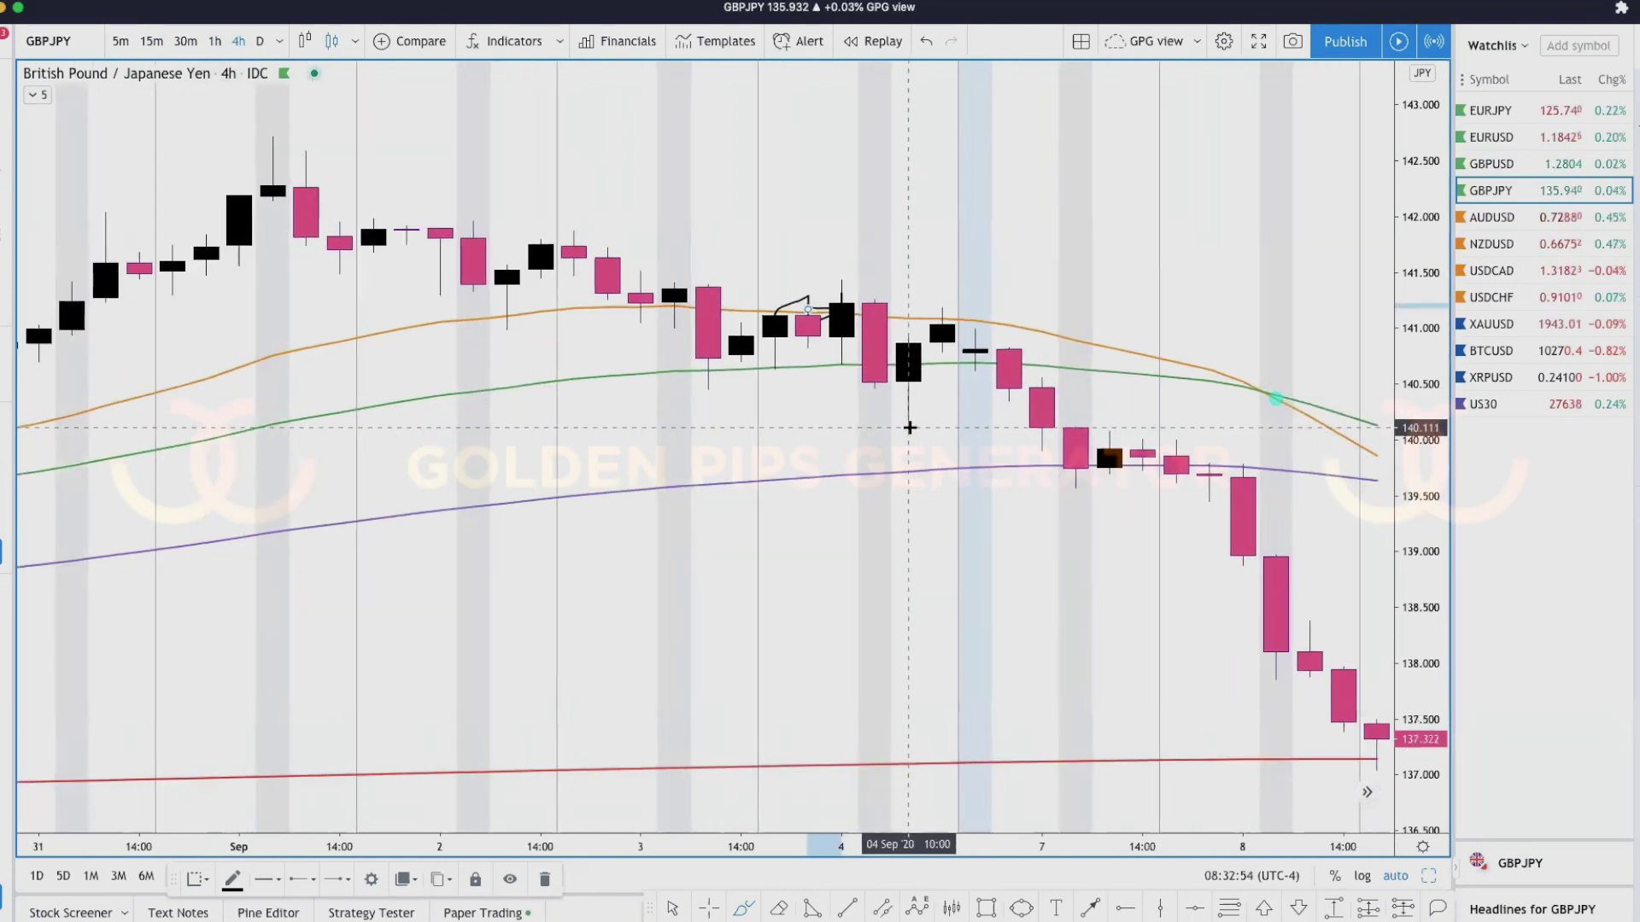
- On the 30-minute timeframe, draw a small rectangle from about 138.121 to 138.299 around the last 10 September peak, and switch to the 15-minute timeframe
click(187, 42)
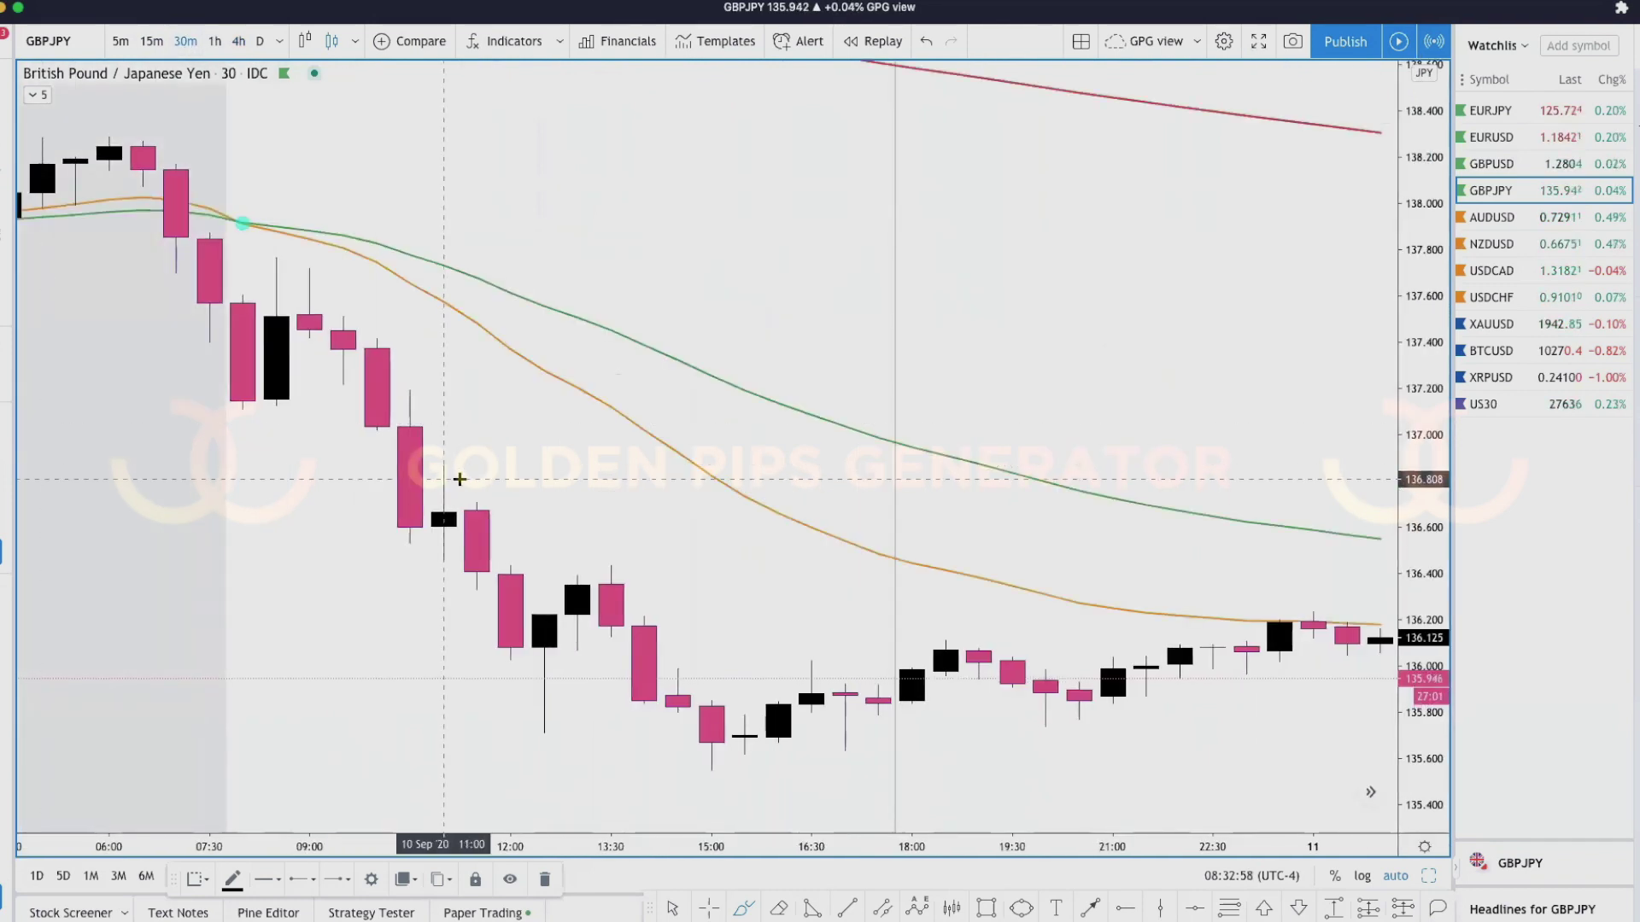
scroll(459, 480, down, 5)
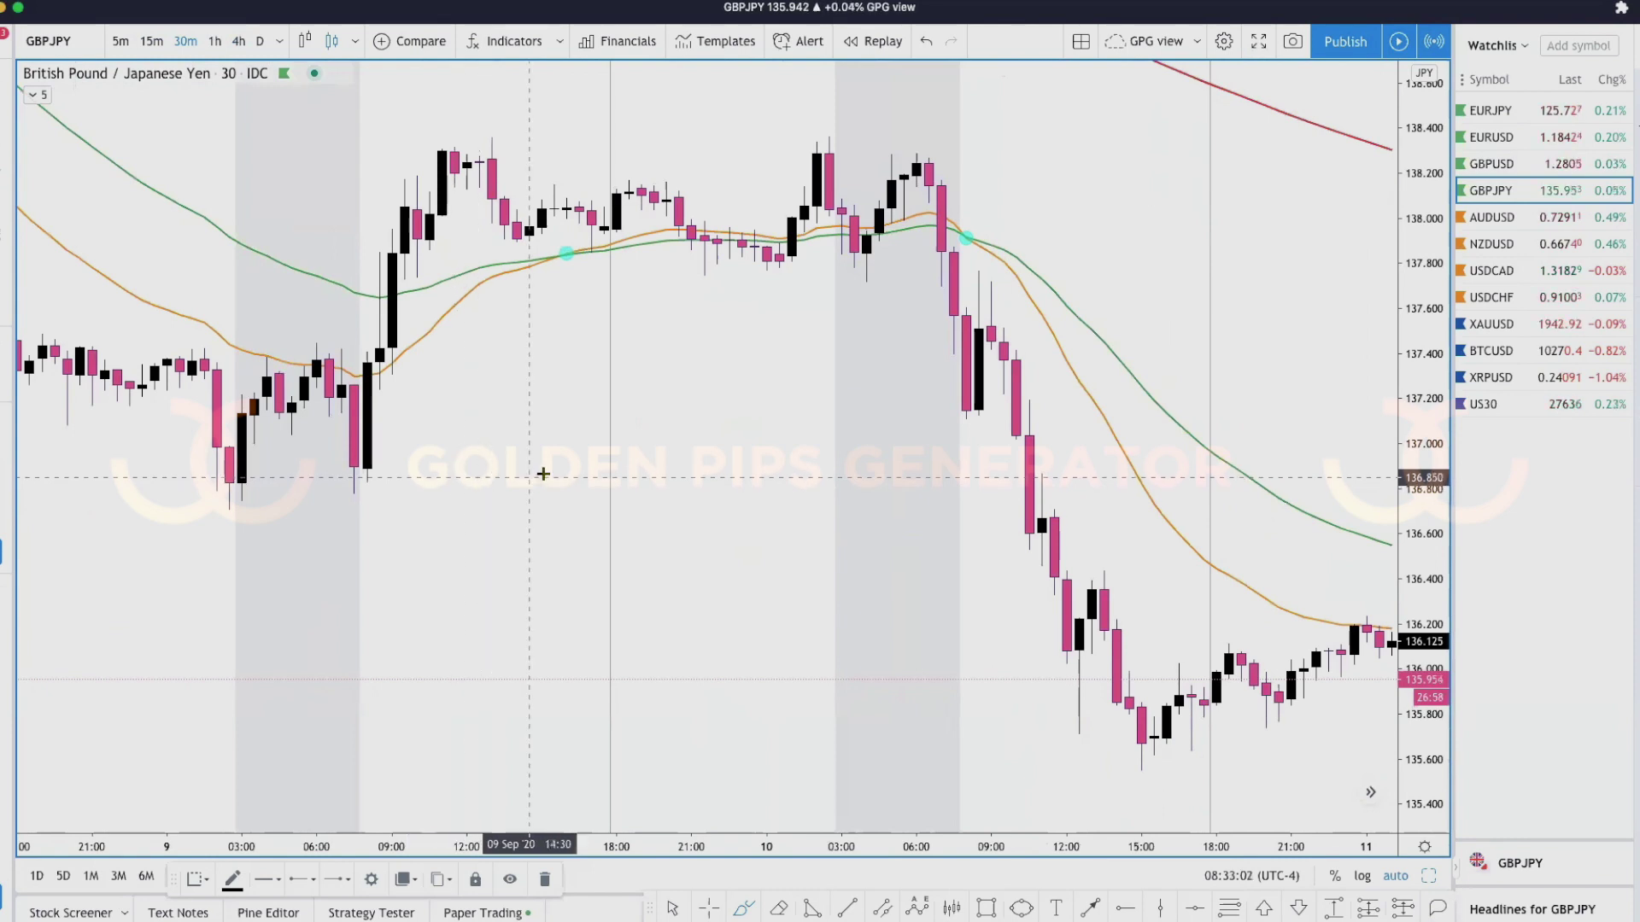
click(928, 182)
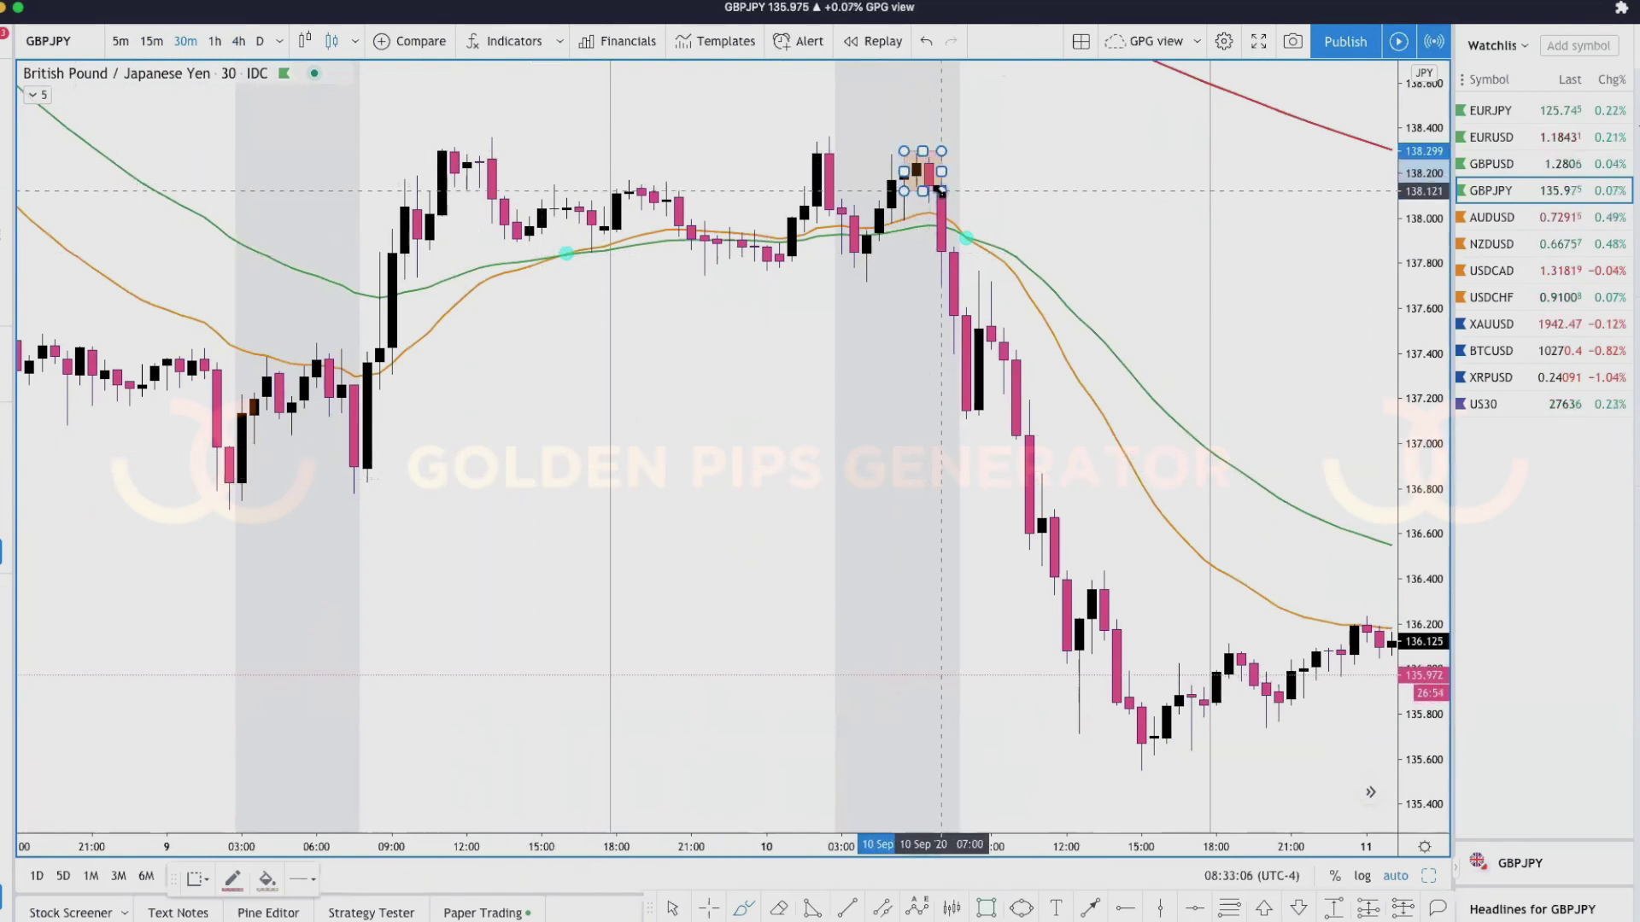
click(919, 199)
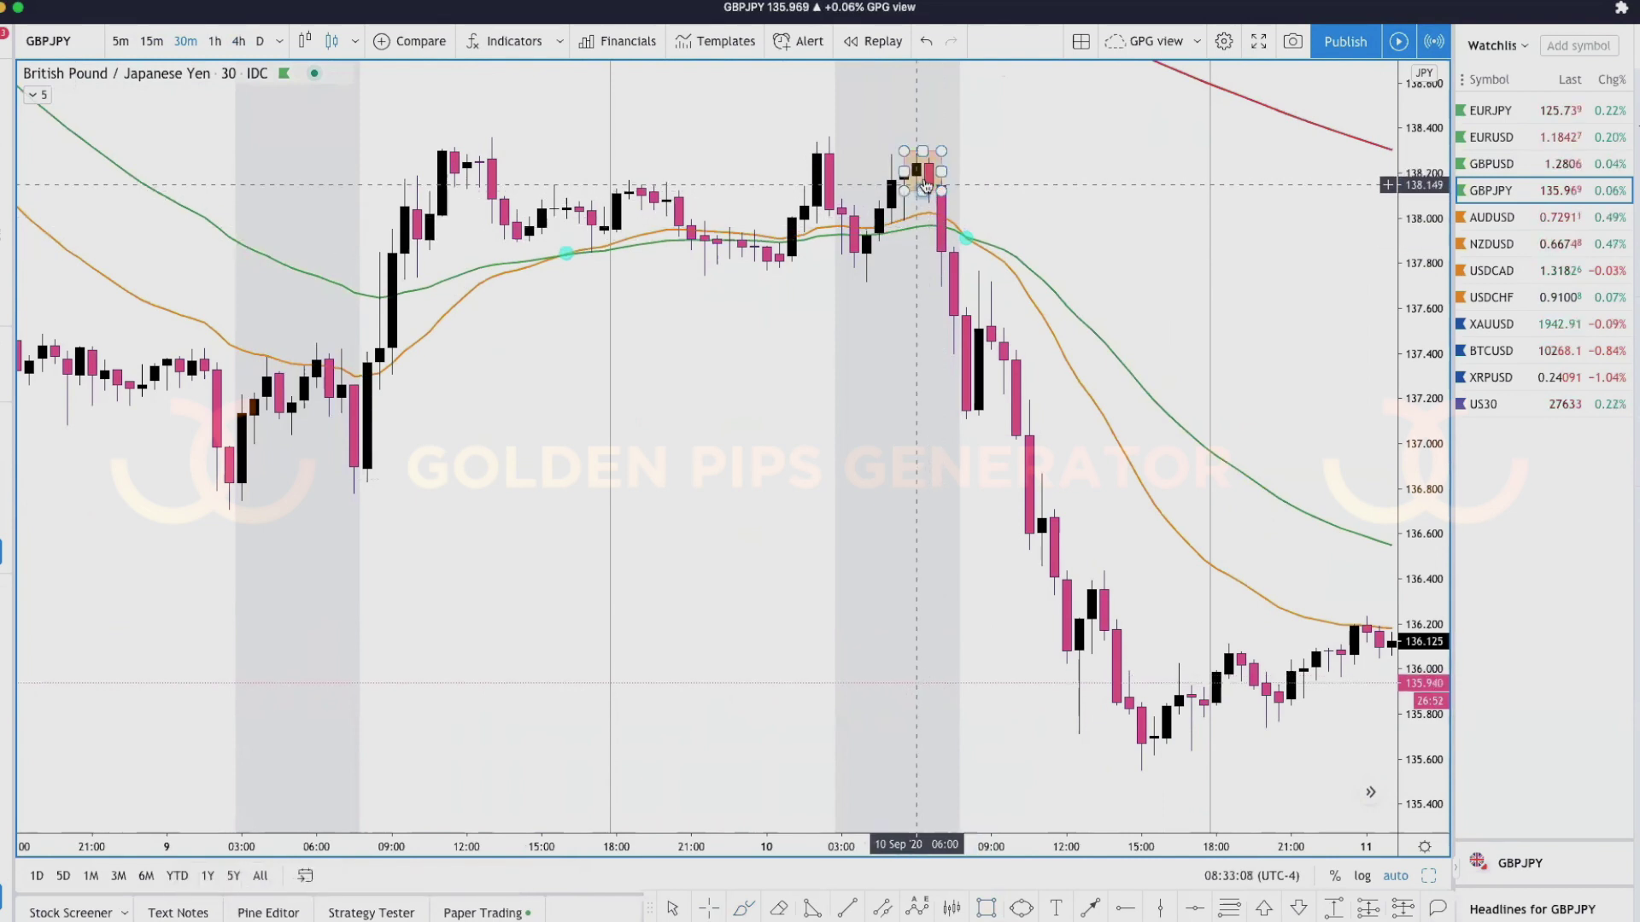
click(150, 41)
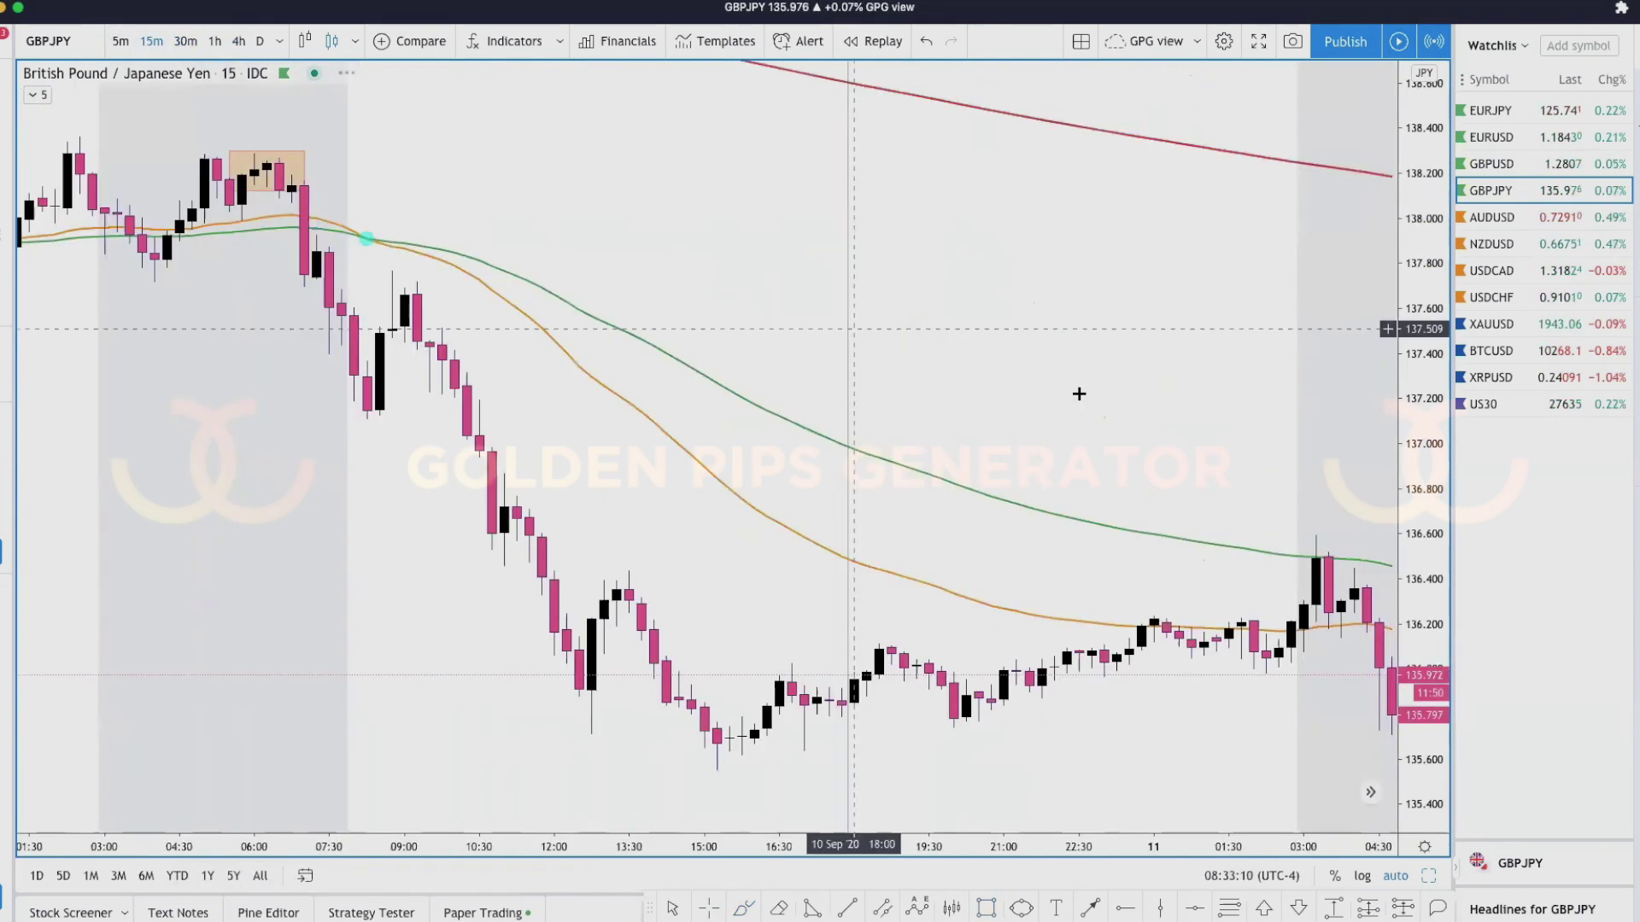
- Examine the GBPJPY decline after the 10 September peak on the 15-minute, 1-hour and 4-hour timeframes
scroll(733, 400, down, 2)
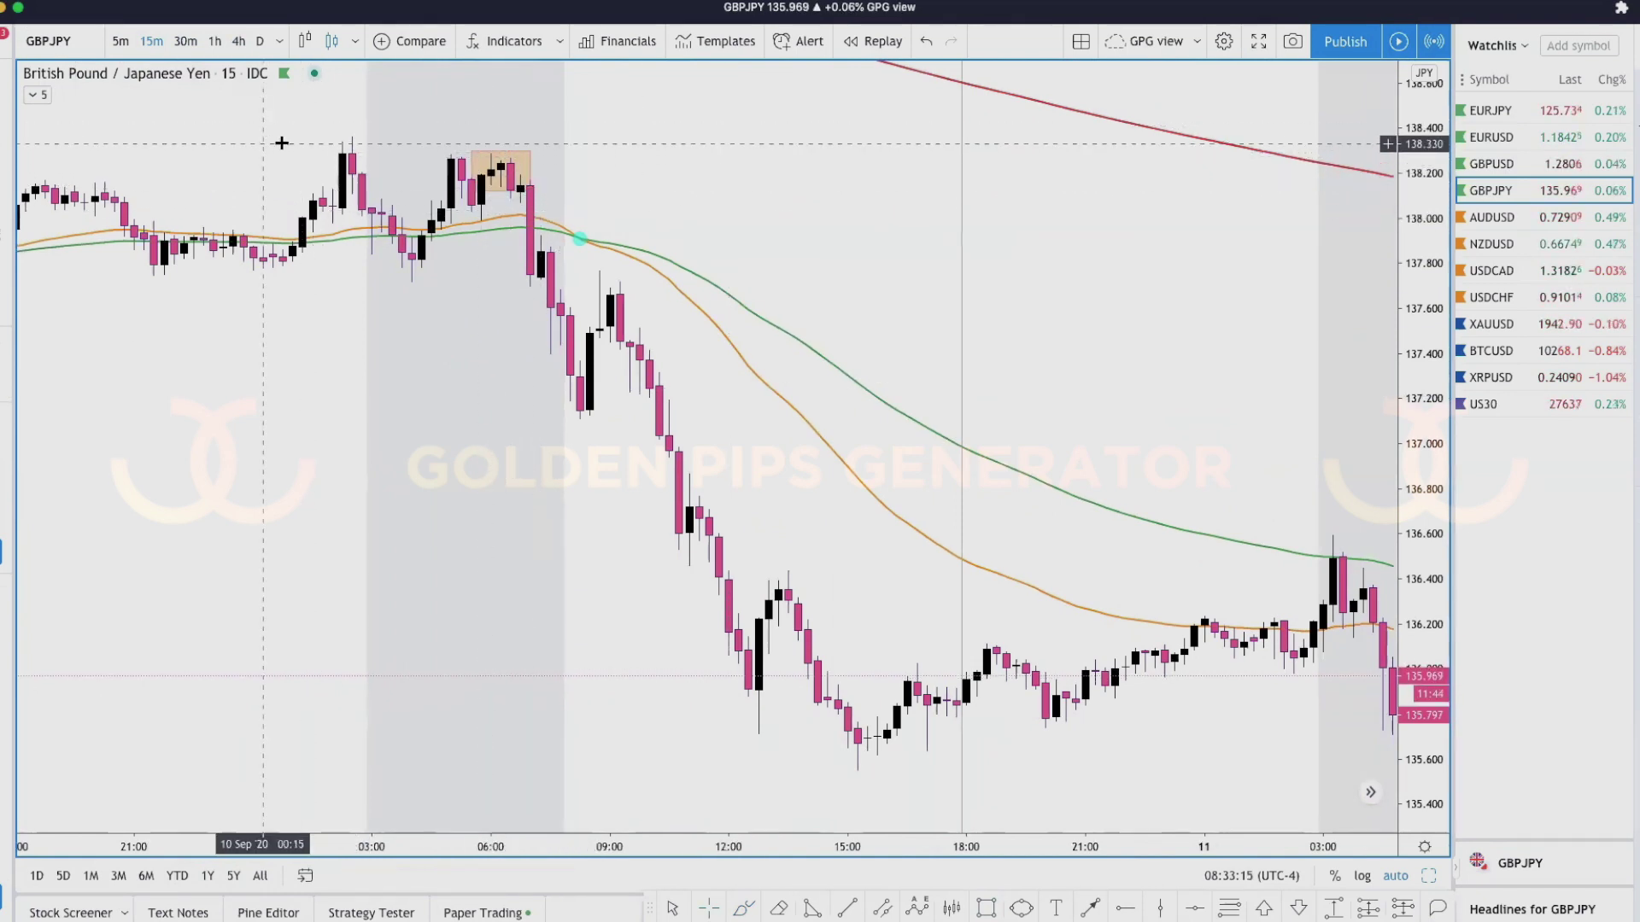
click(216, 41)
scroll(797, 362, up, 5)
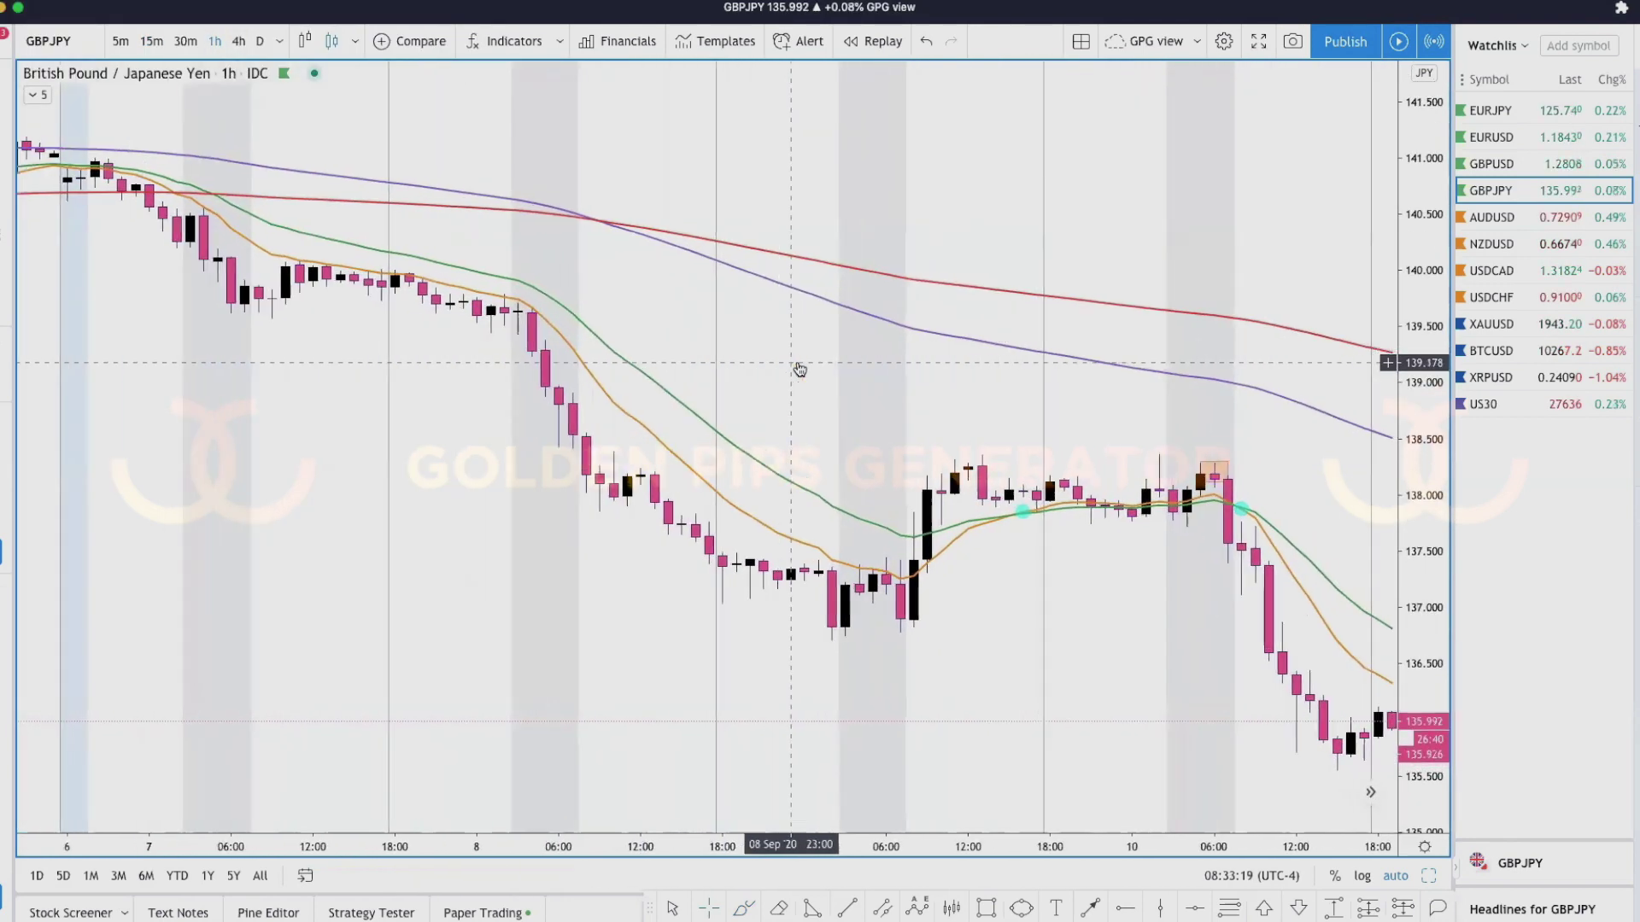
click(238, 41)
scroll(977, 492, right, 10)
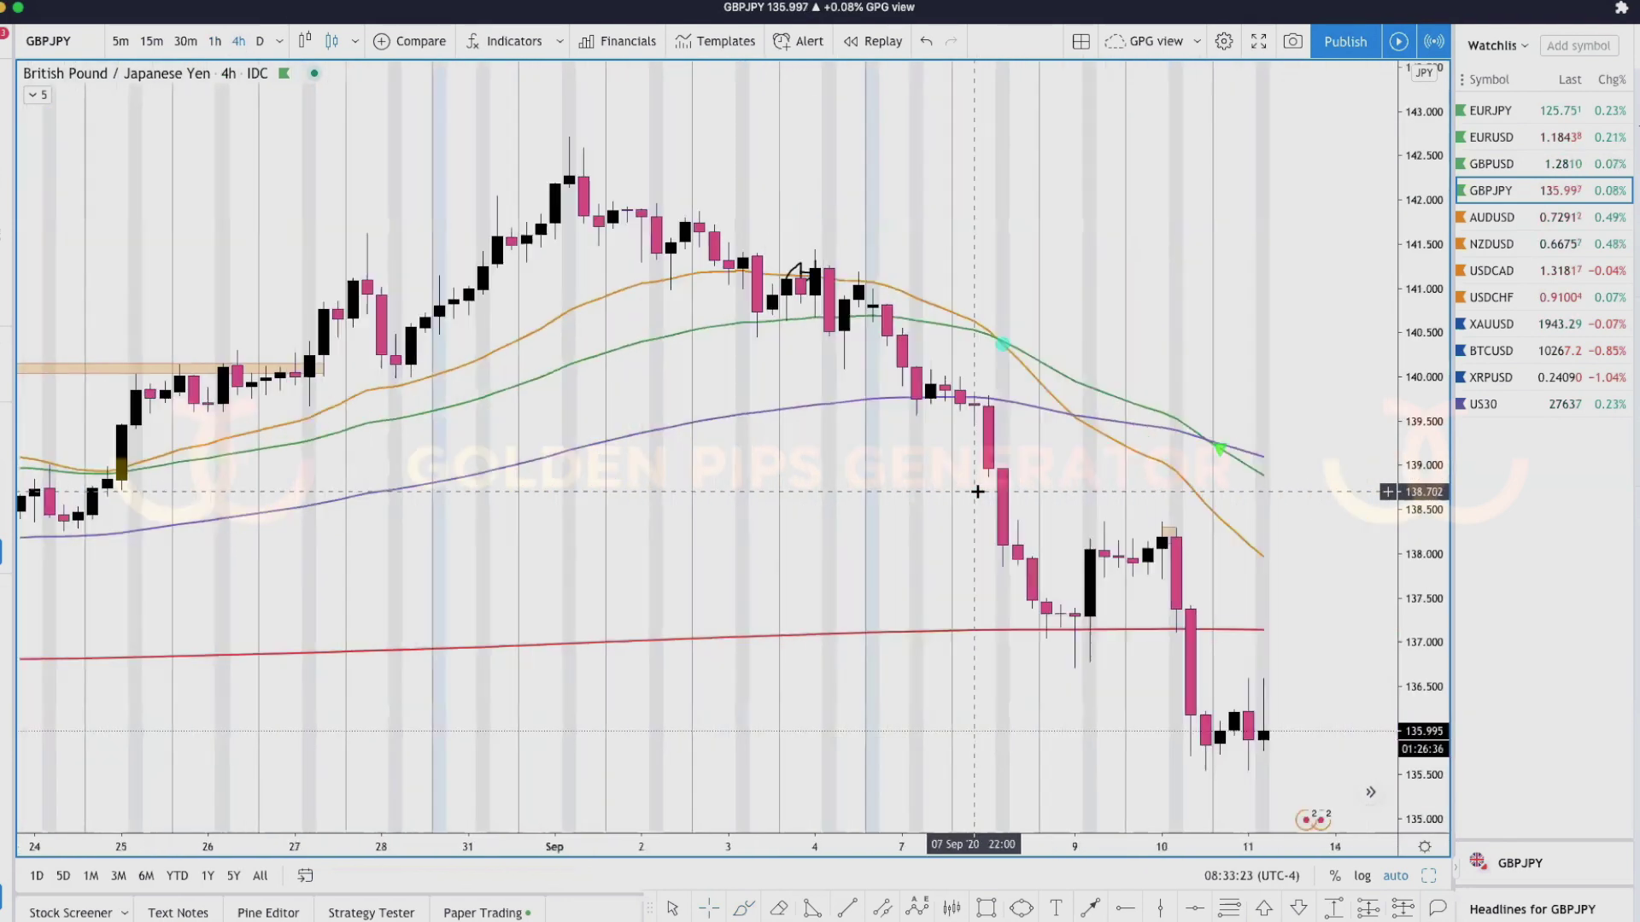
scroll(977, 491, up, 3)
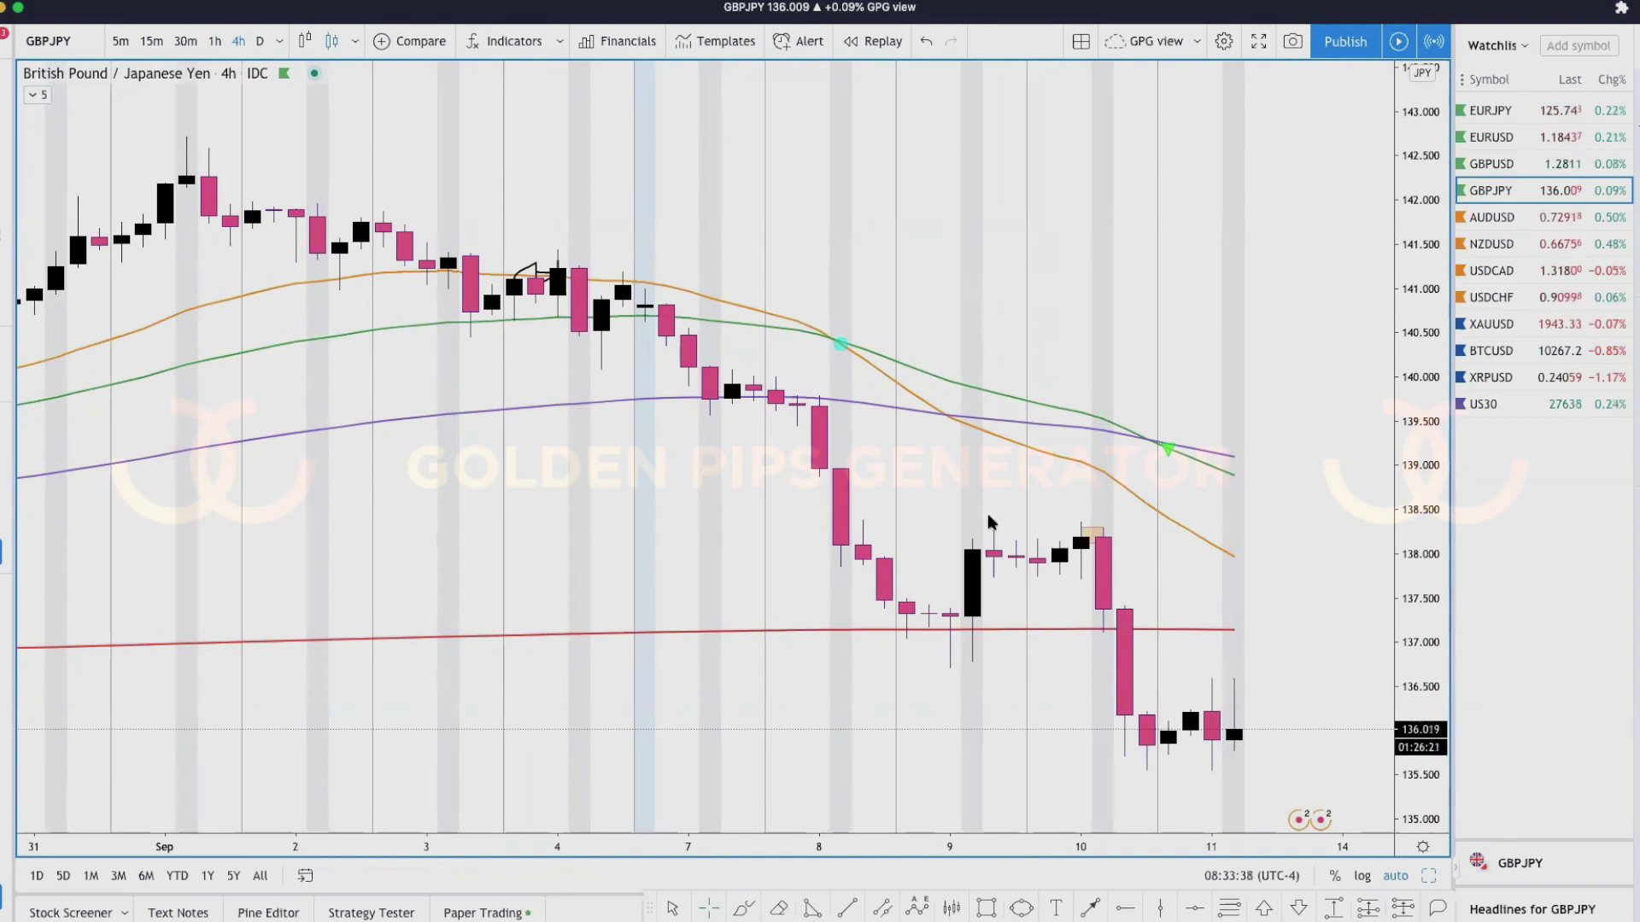
- View EURUSD, switch to EURJPY, and move the long-position box back to the 9 September breakout candle with its entry at about 124.771
click(1499, 139)
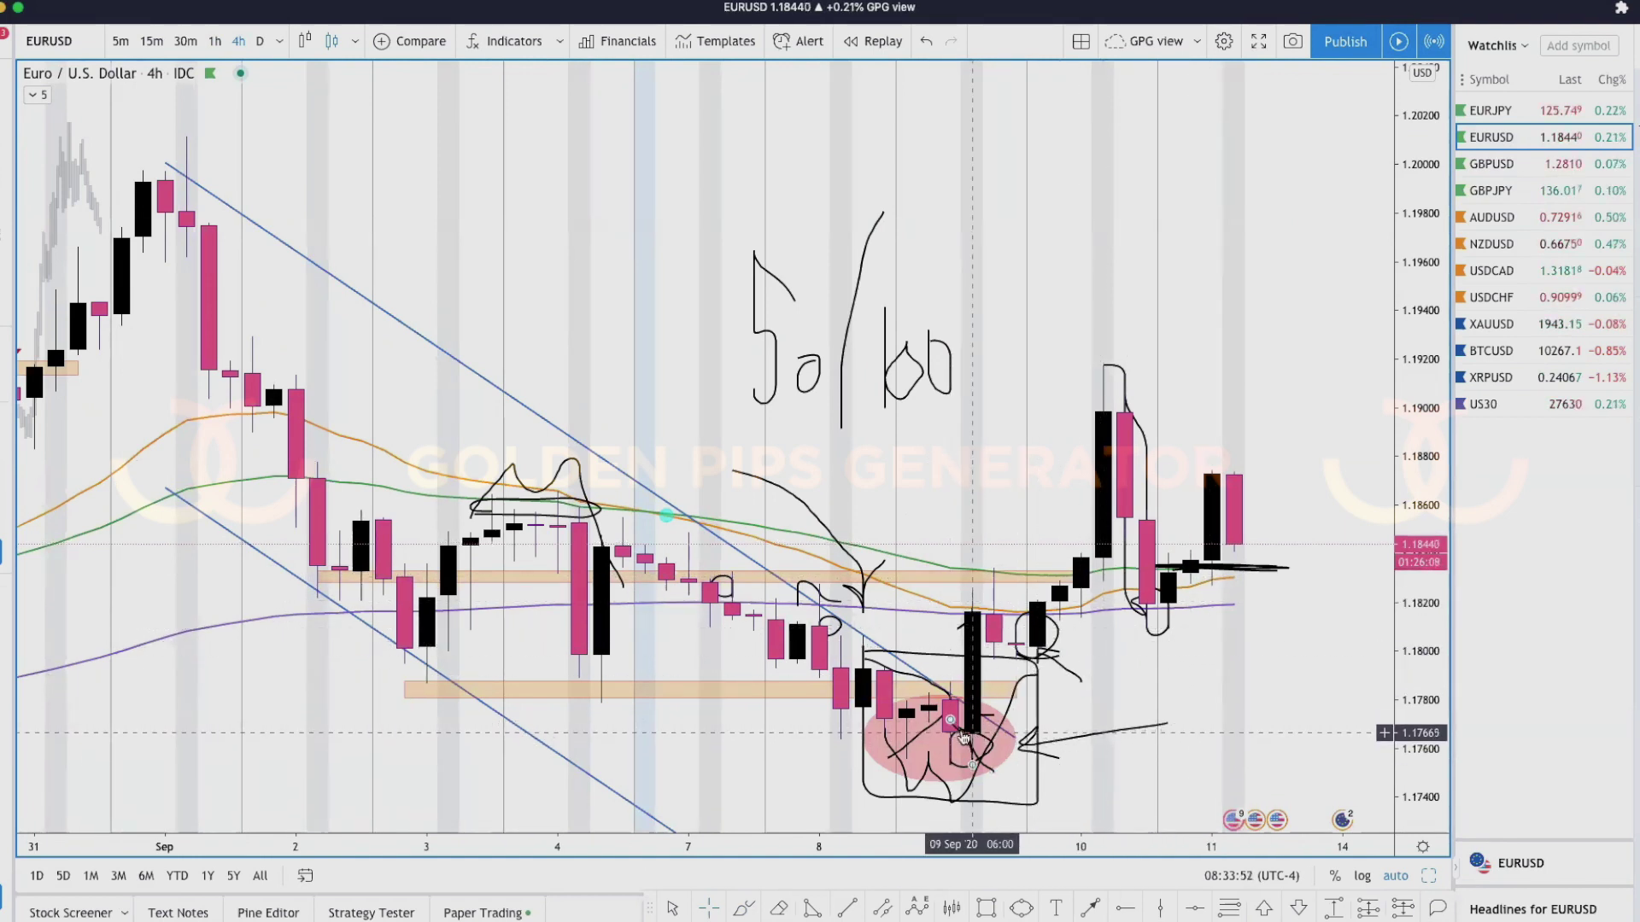
click(1494, 111)
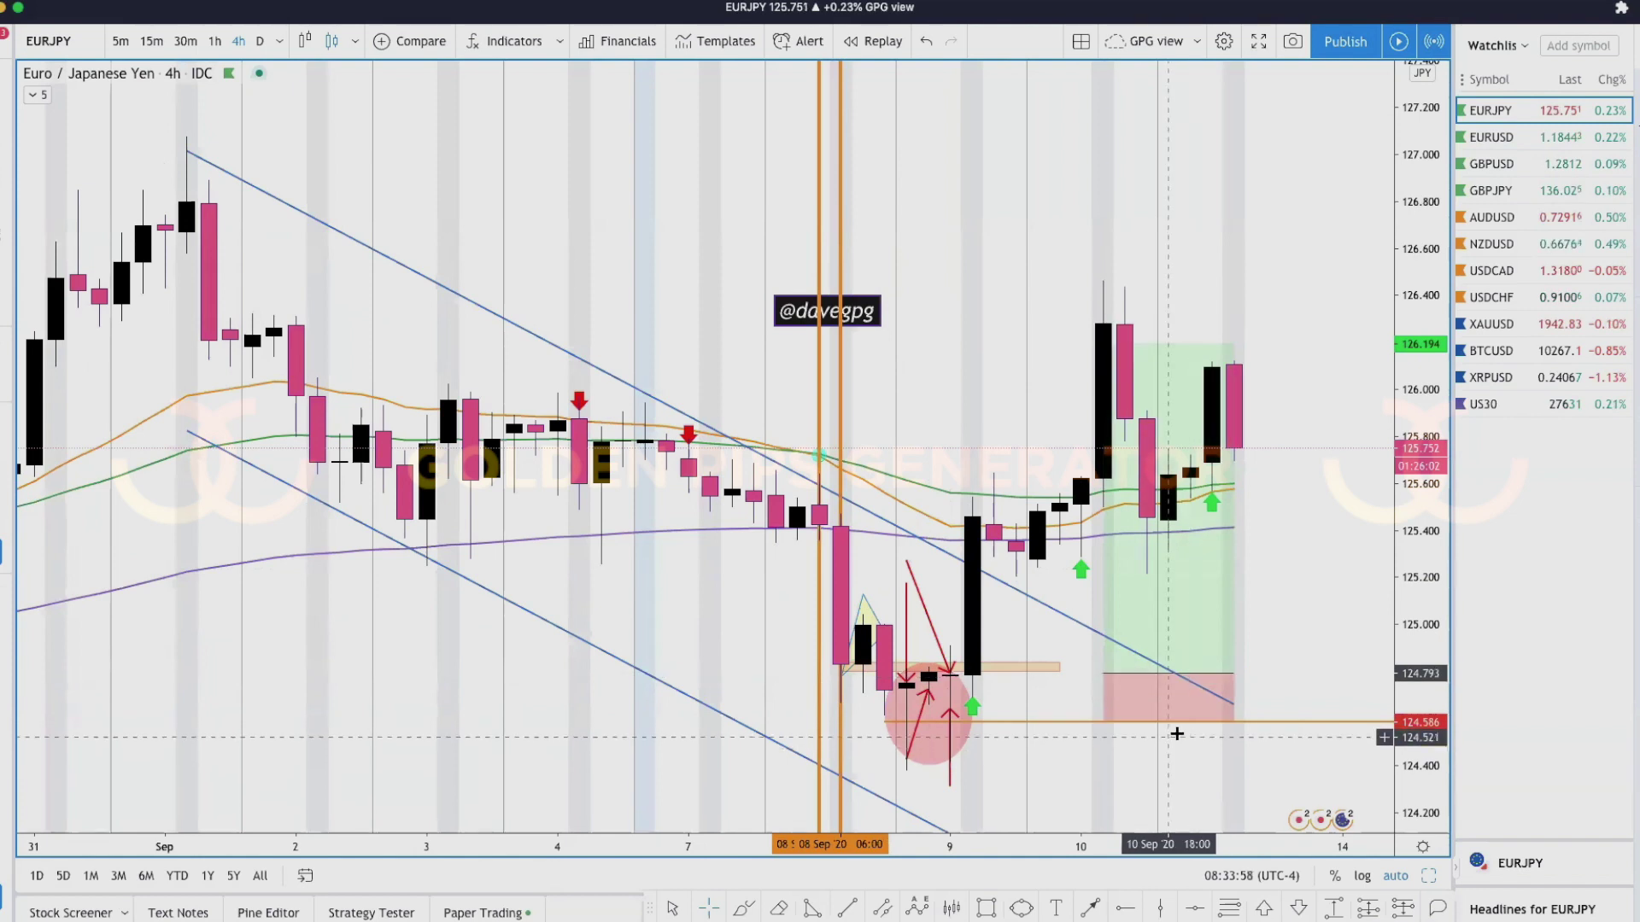
drag(1171, 630, 1019, 631)
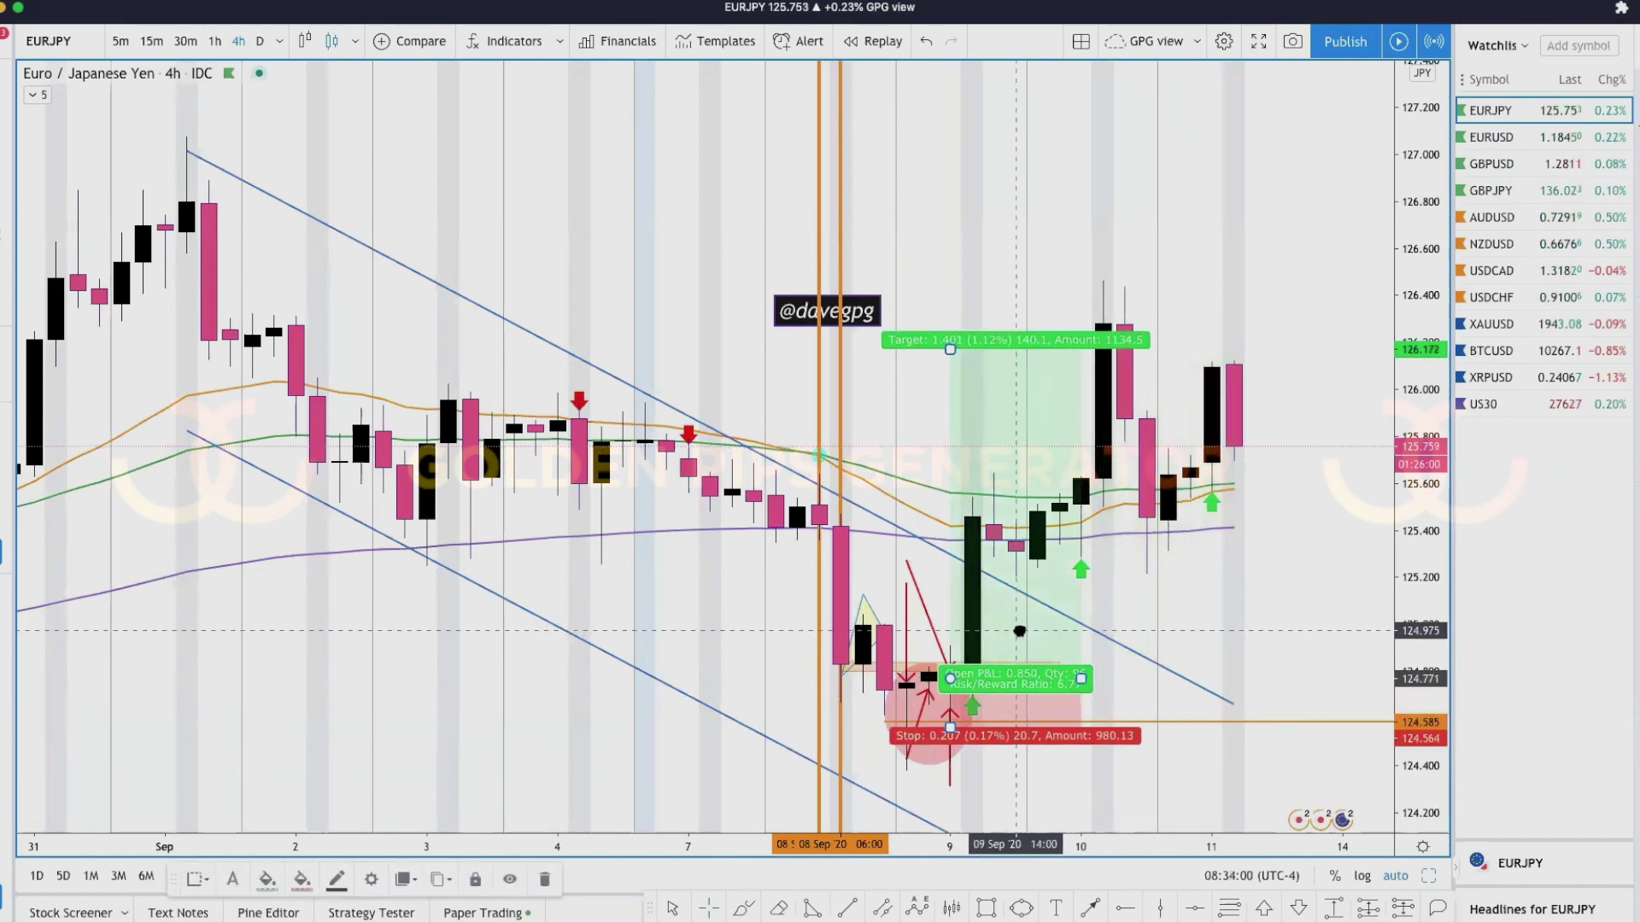
click(1174, 630)
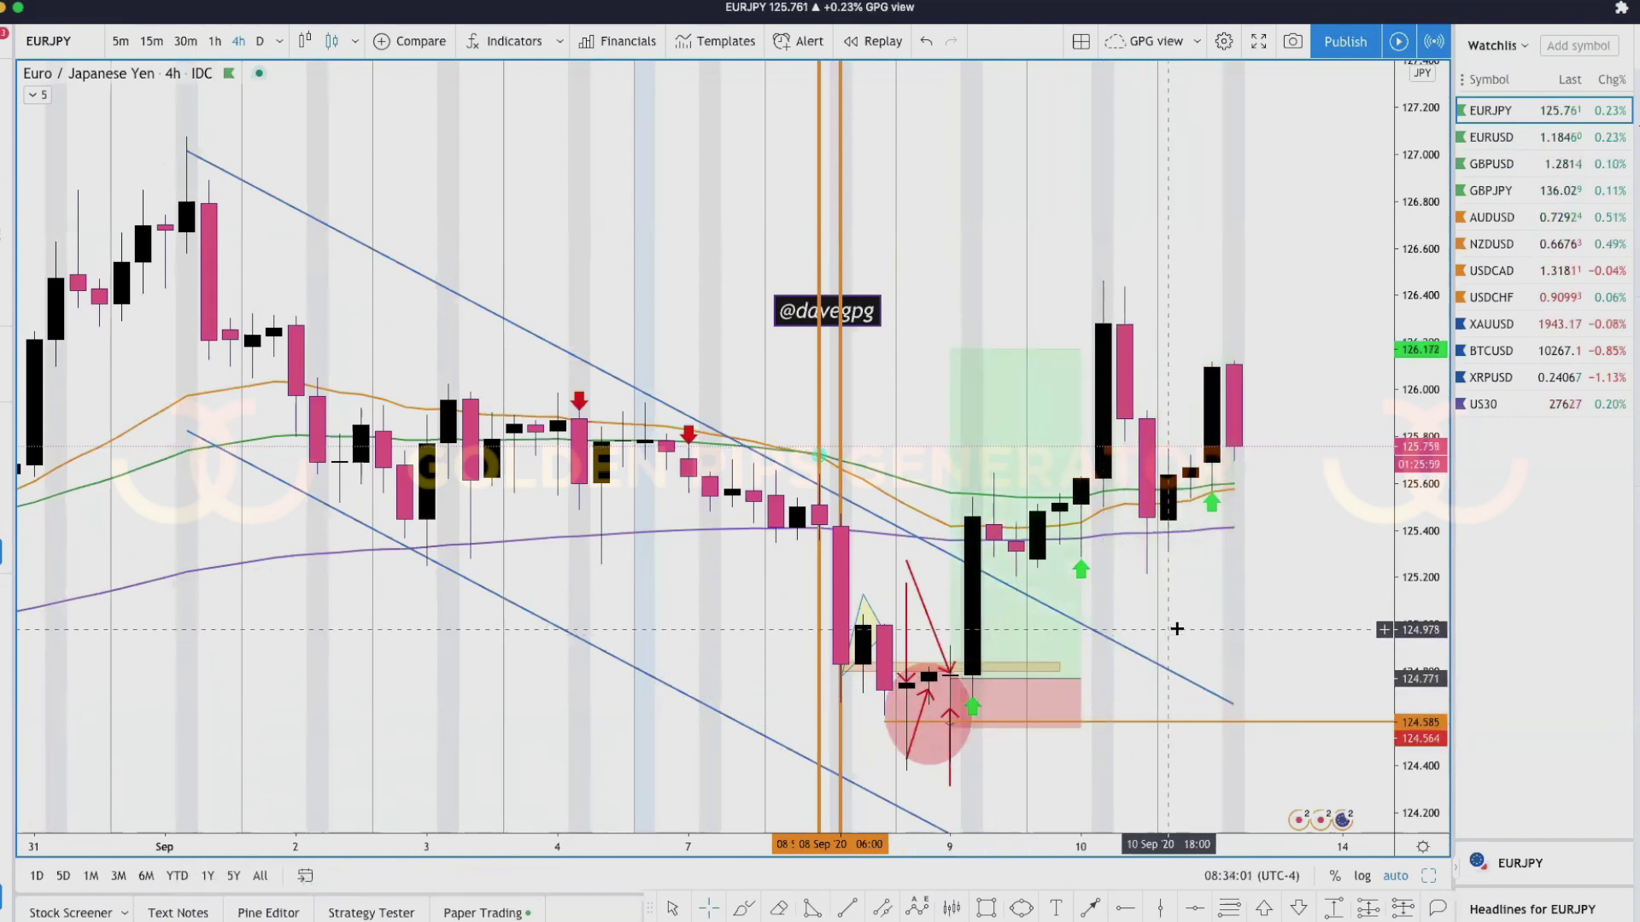
click(967, 680)
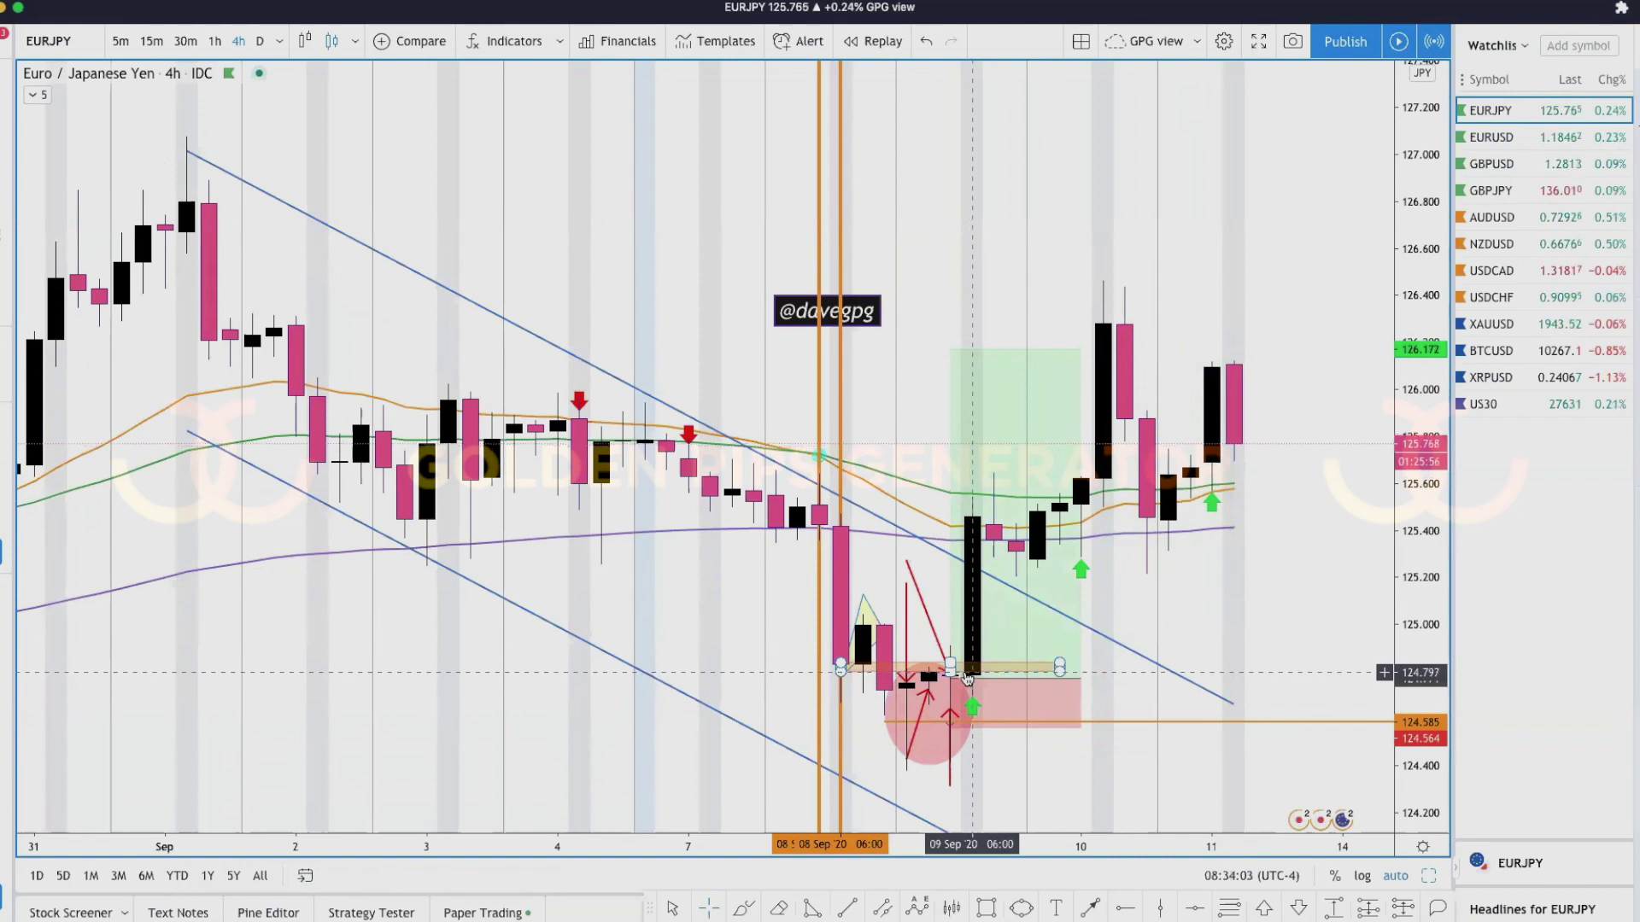
key(Escape)
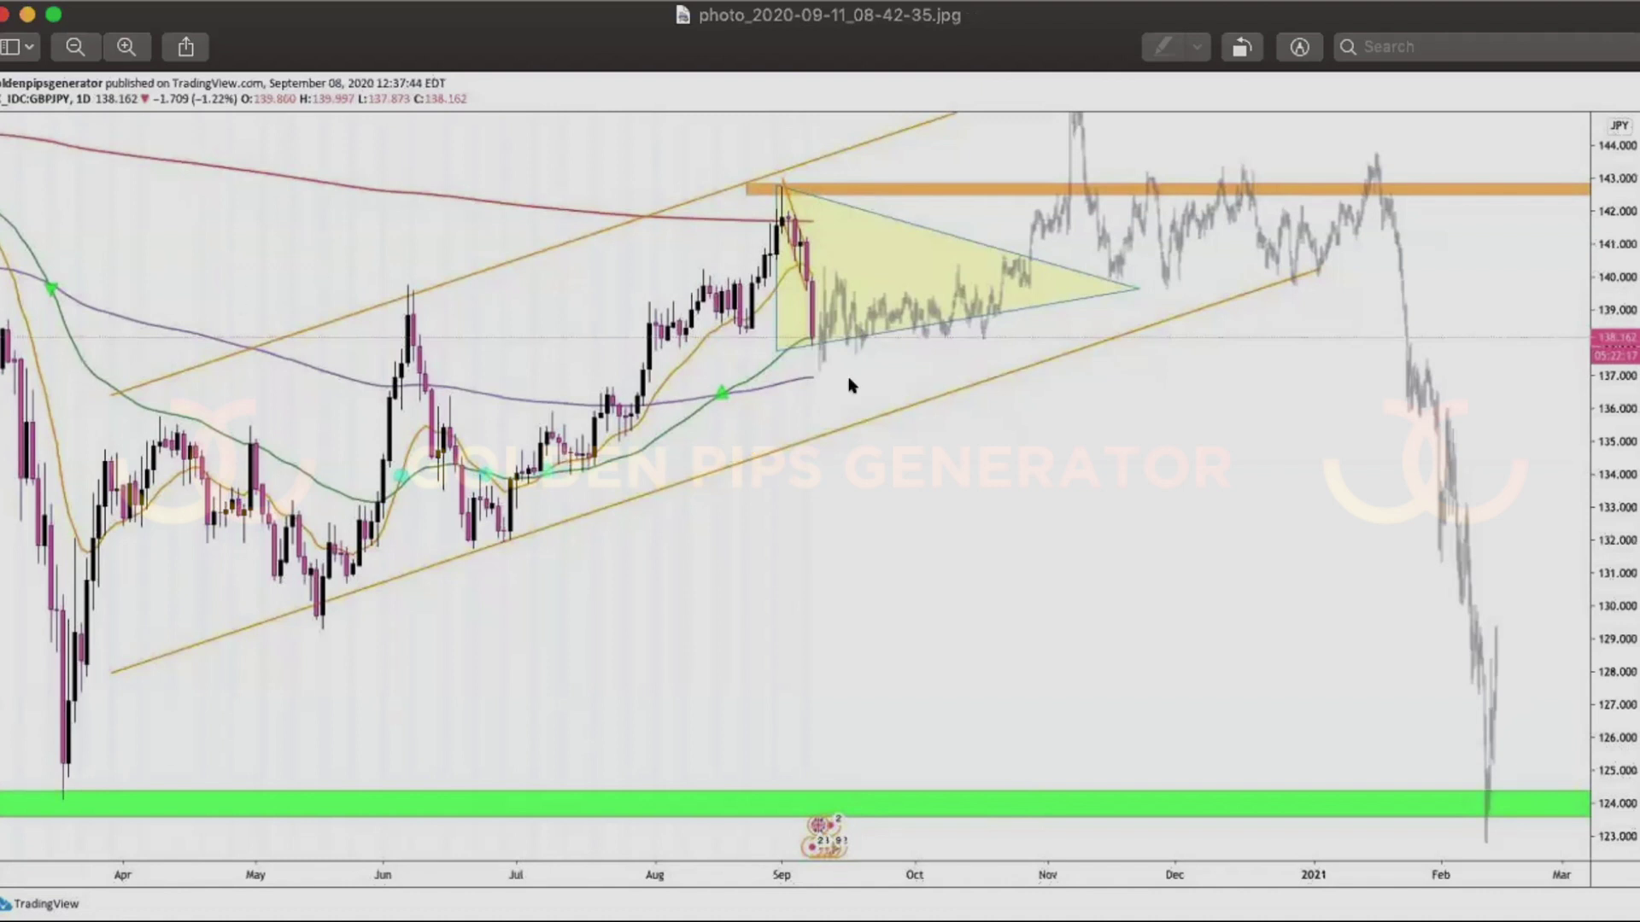
- Return to the EURUSD 30-minute chart in TradingView and draw a rectangle over the 30–31 August peaks from about 1.1902 to 1.1918
key(super+Tab)
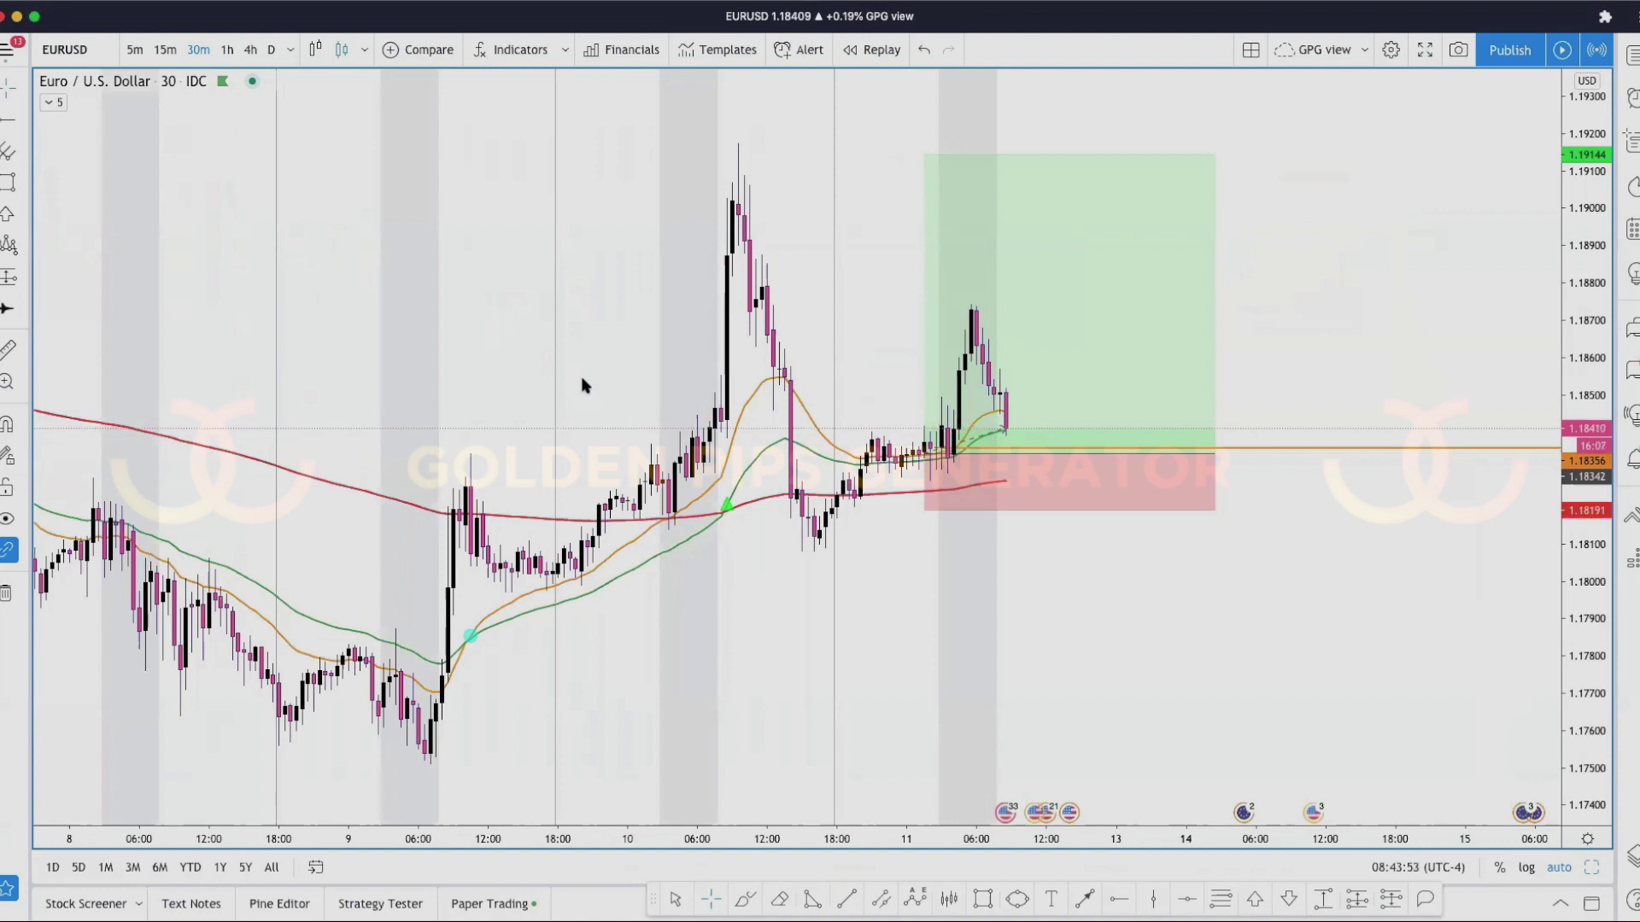
scroll(529, 402, left, 5)
scroll(597, 418, left, 9)
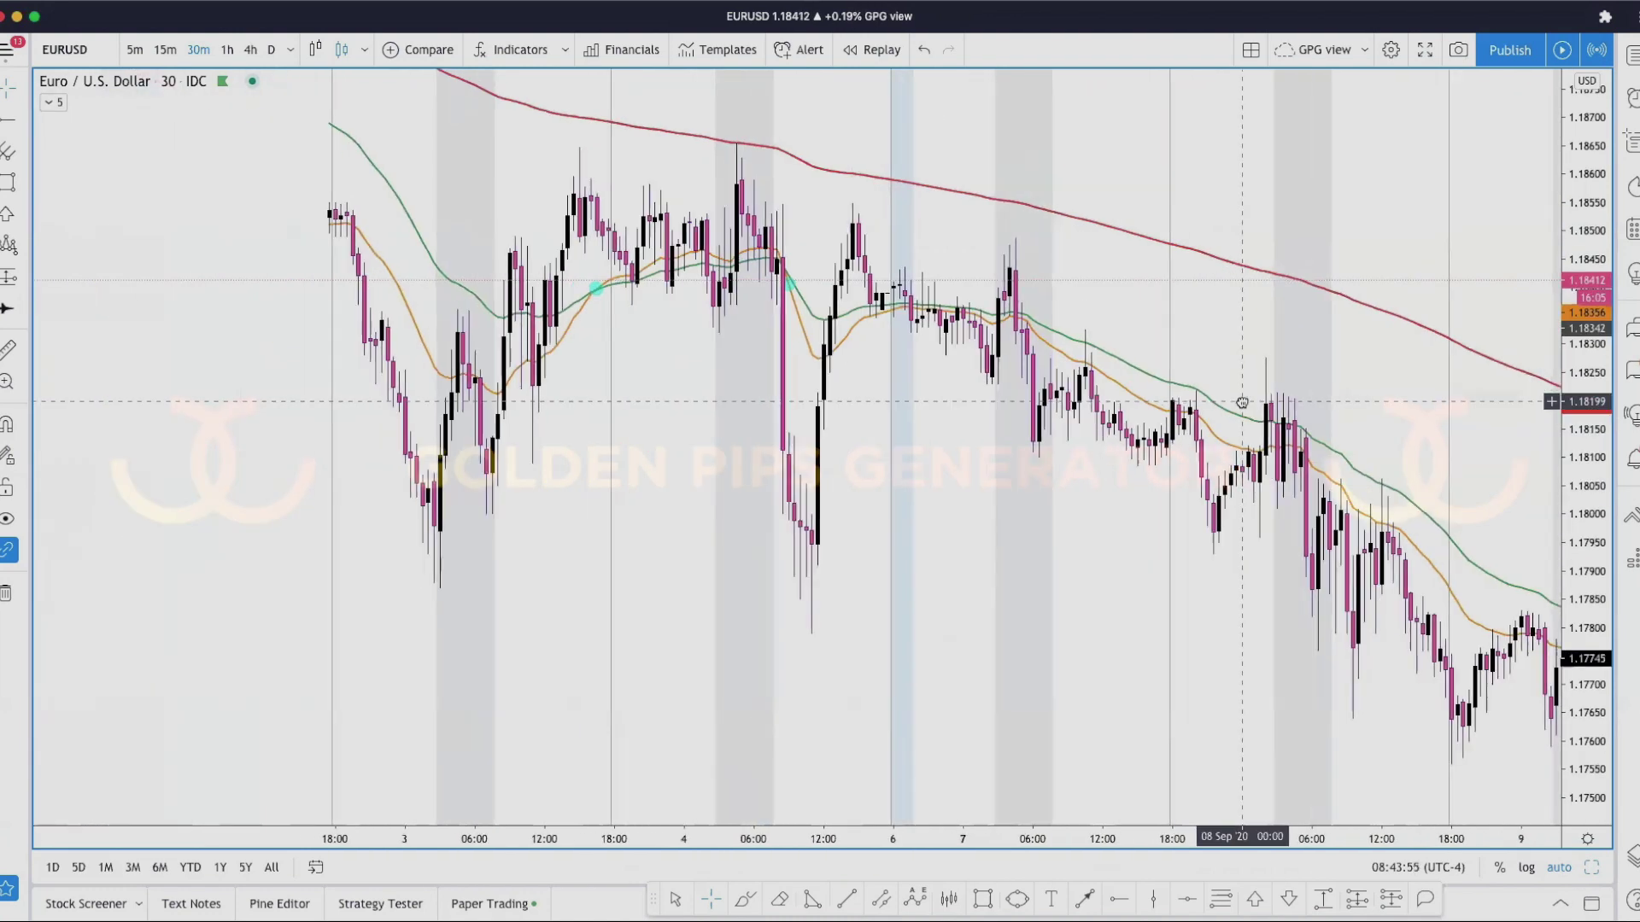
scroll(992, 287, left, 10)
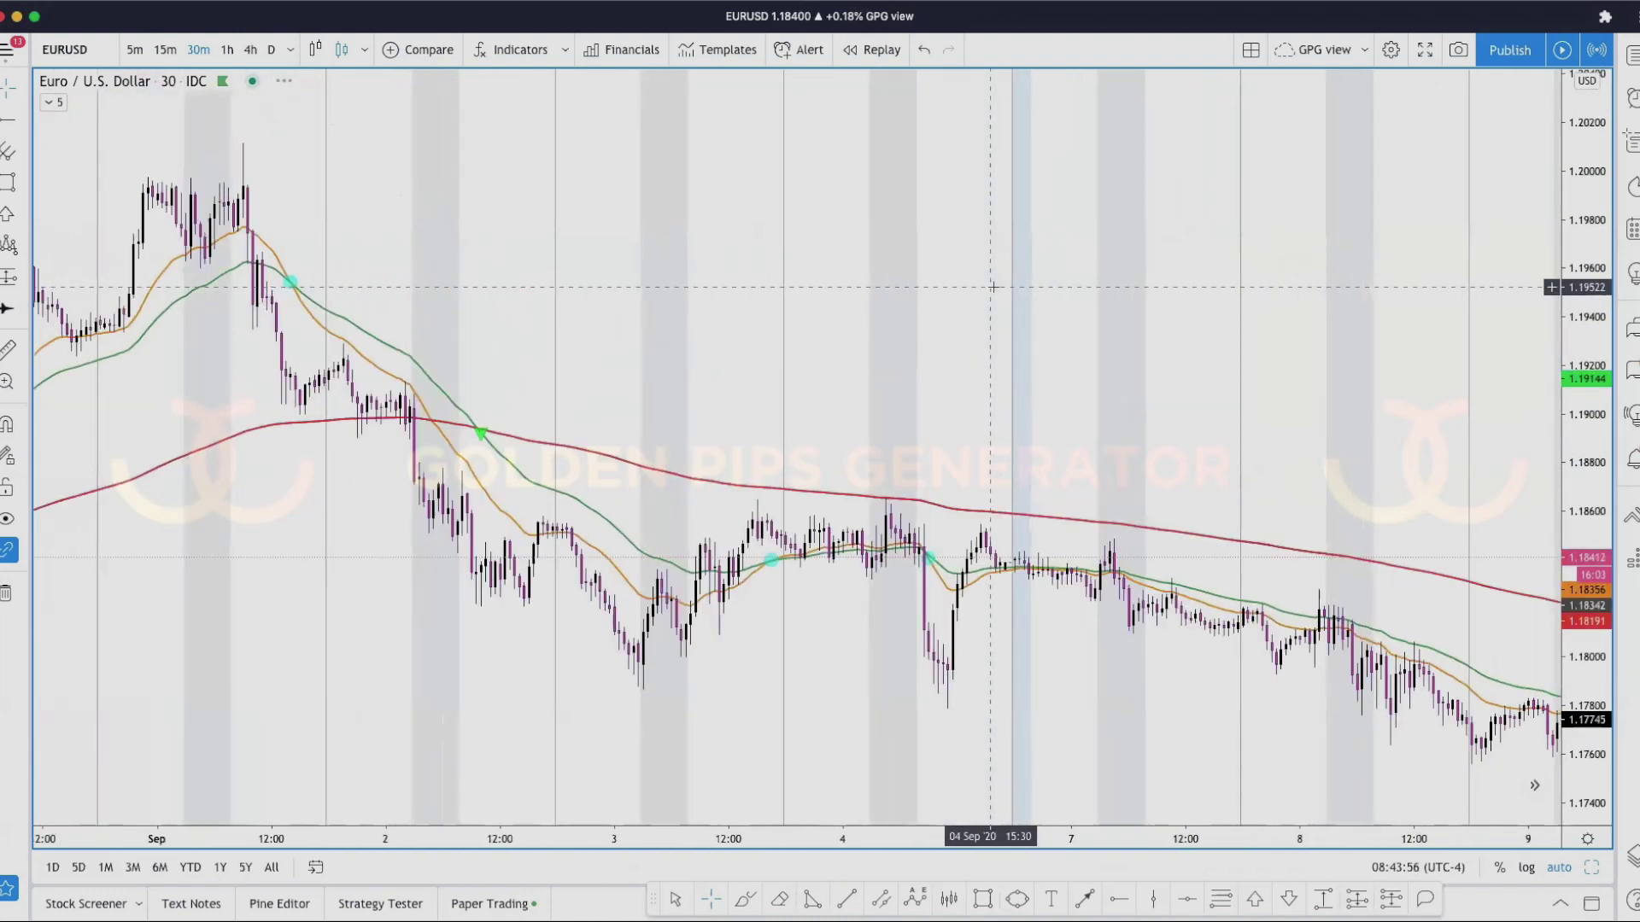
scroll(1252, 350, left, 10)
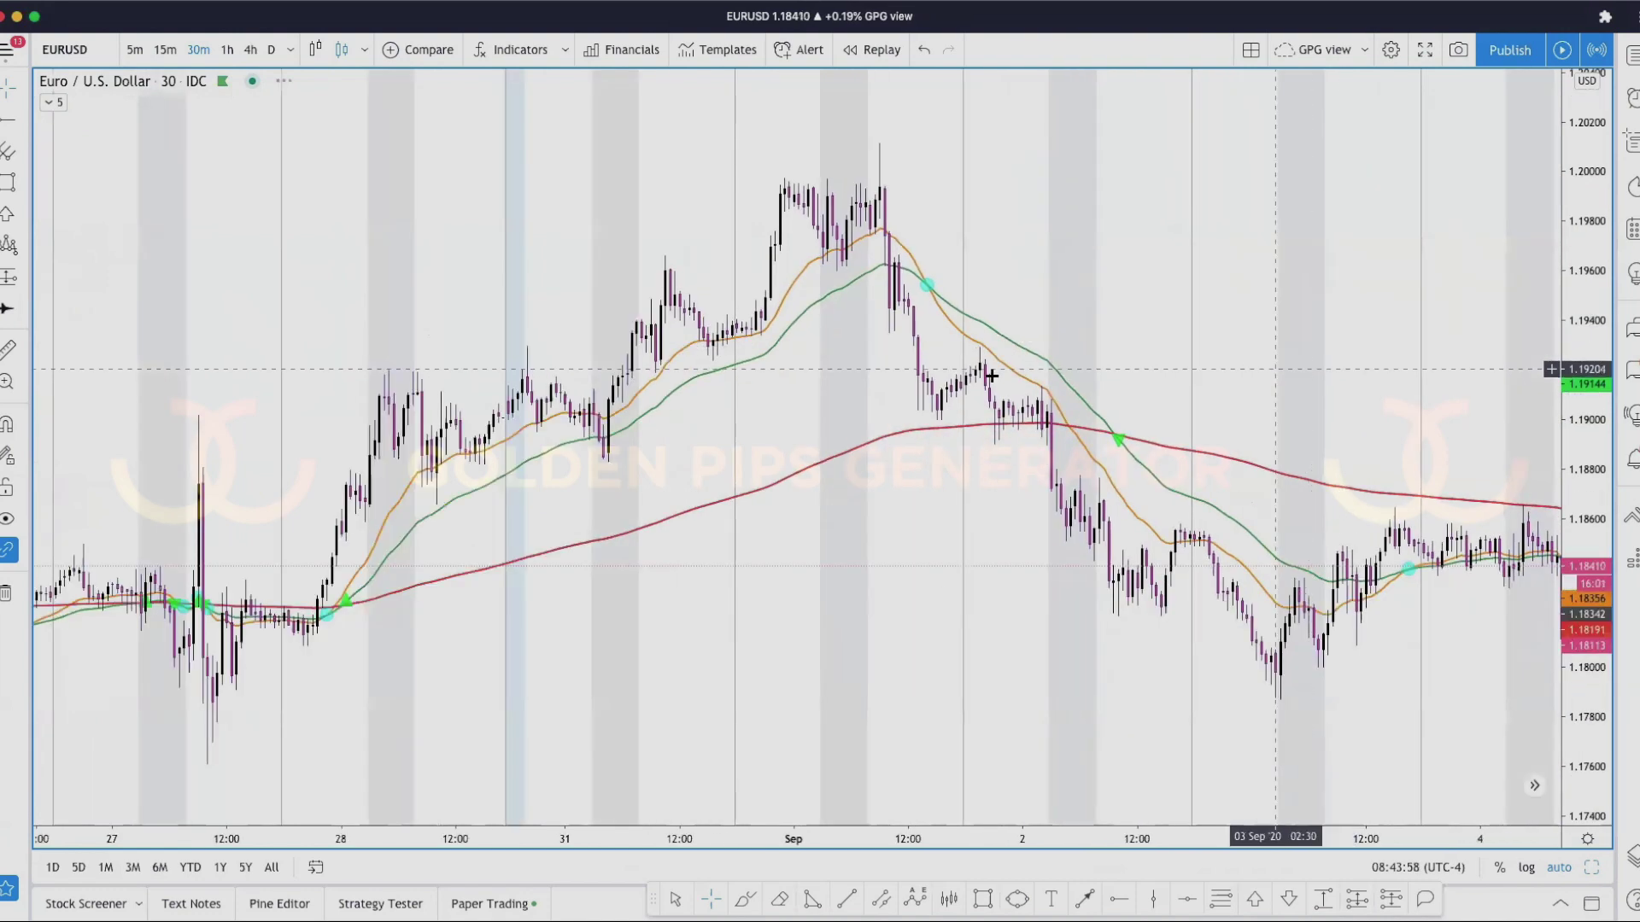
scroll(556, 429, left, 5)
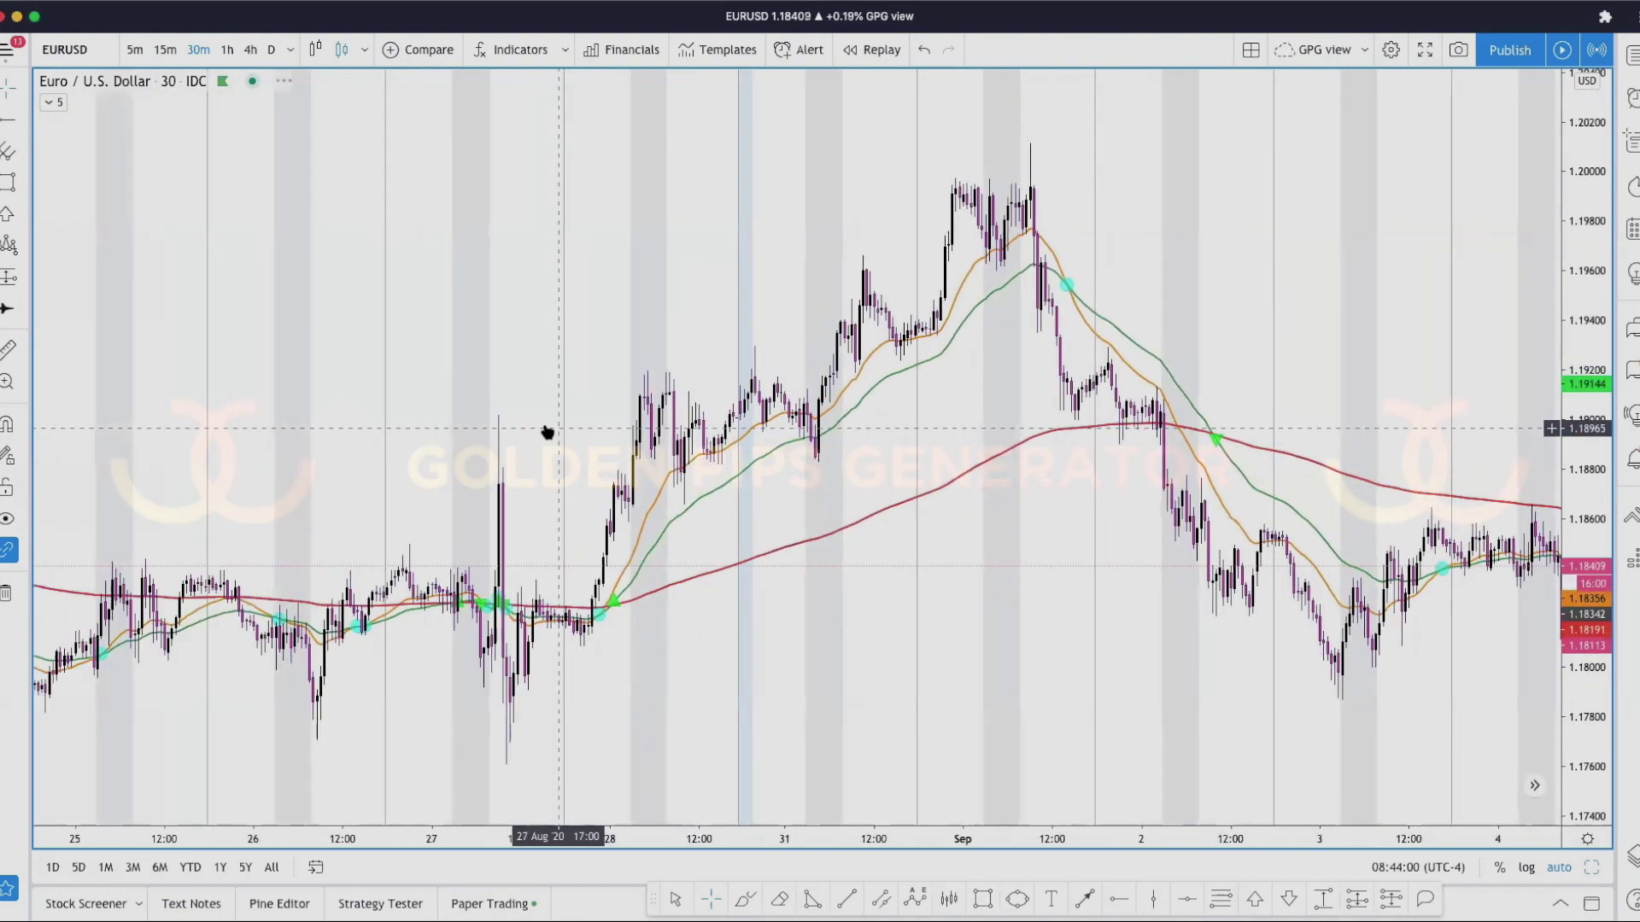
scroll(523, 411, down, 5)
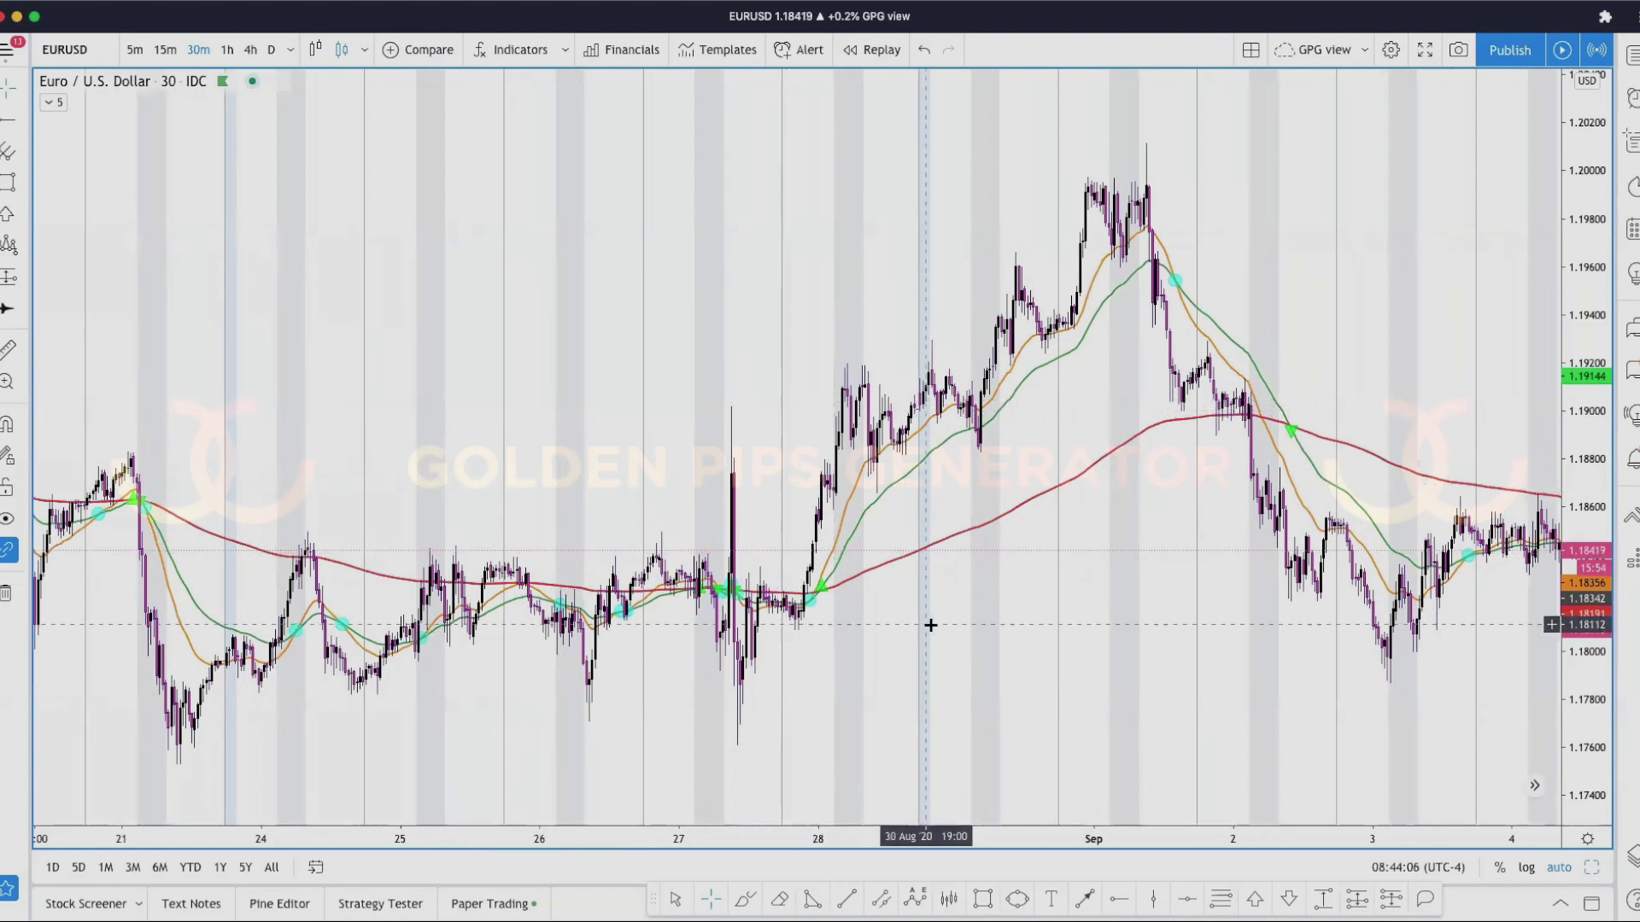
click(979, 897)
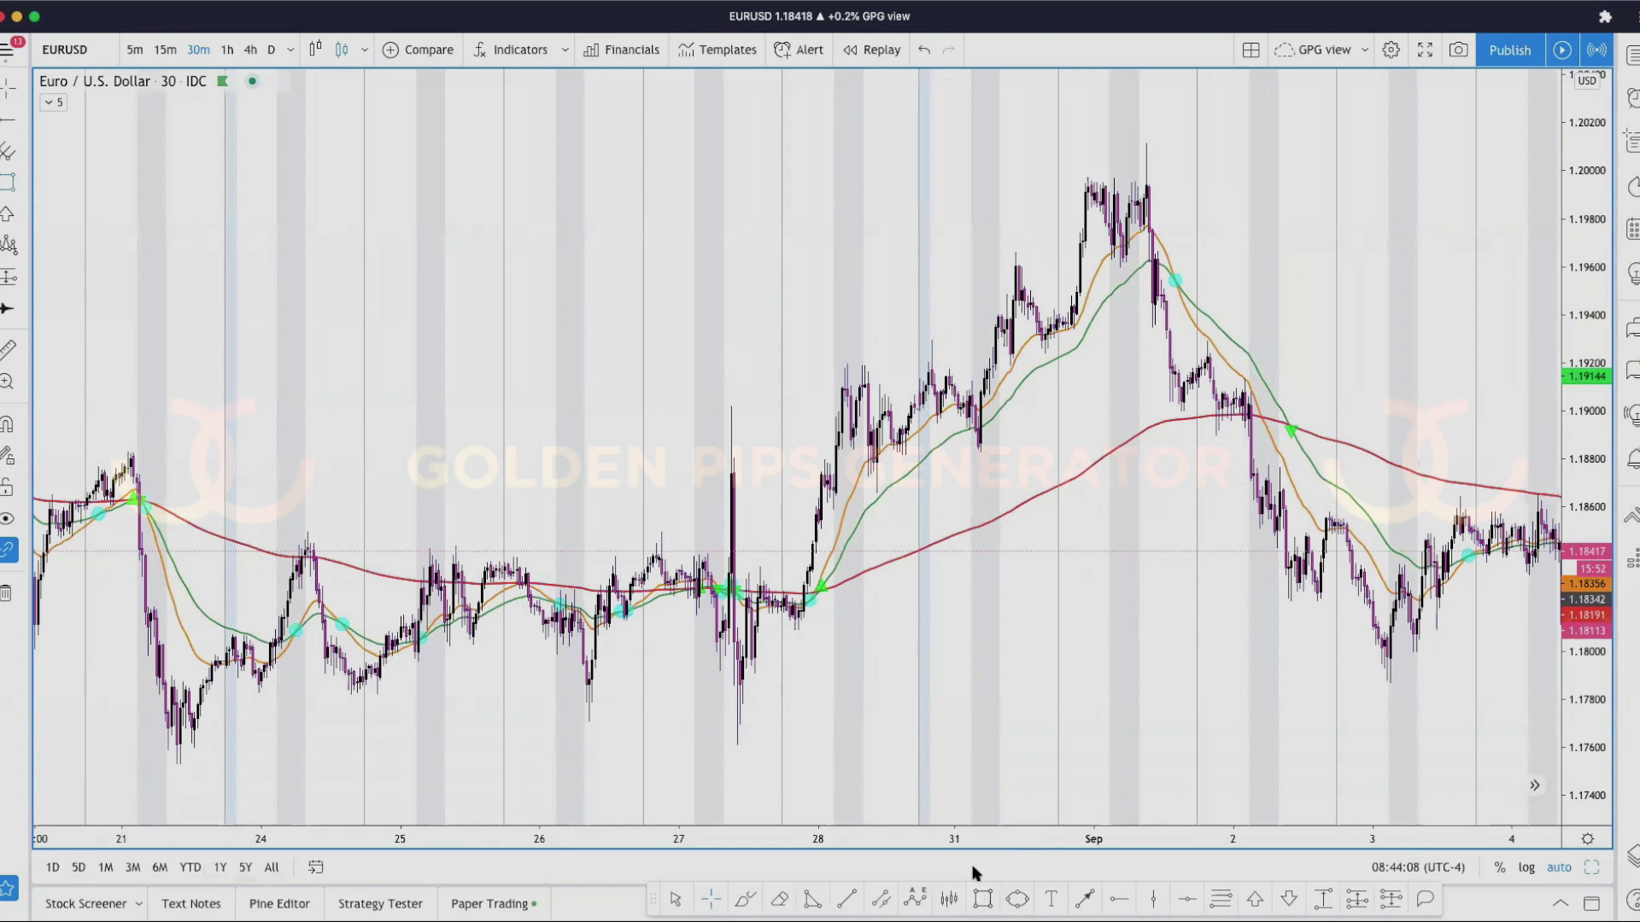
drag(958, 367, 920, 406)
click(931, 411)
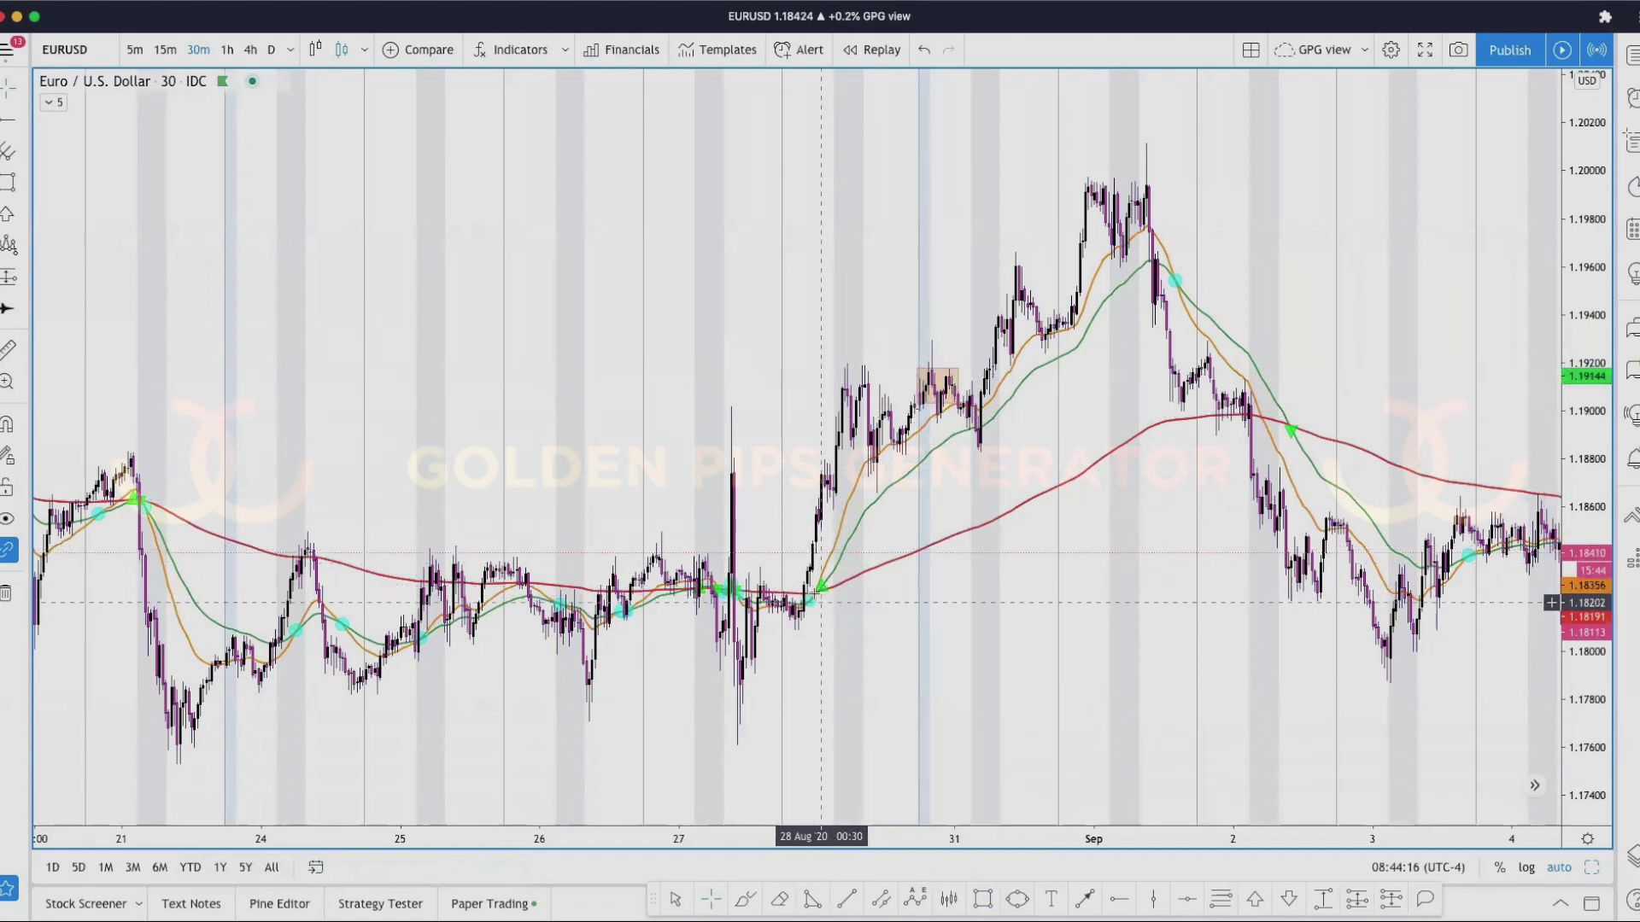
- Draw a 0-A-B-C-D-E wave pattern from the 30 August rectangle through a double bottom near 1.1866 up to about 1.1997
click(938, 389)
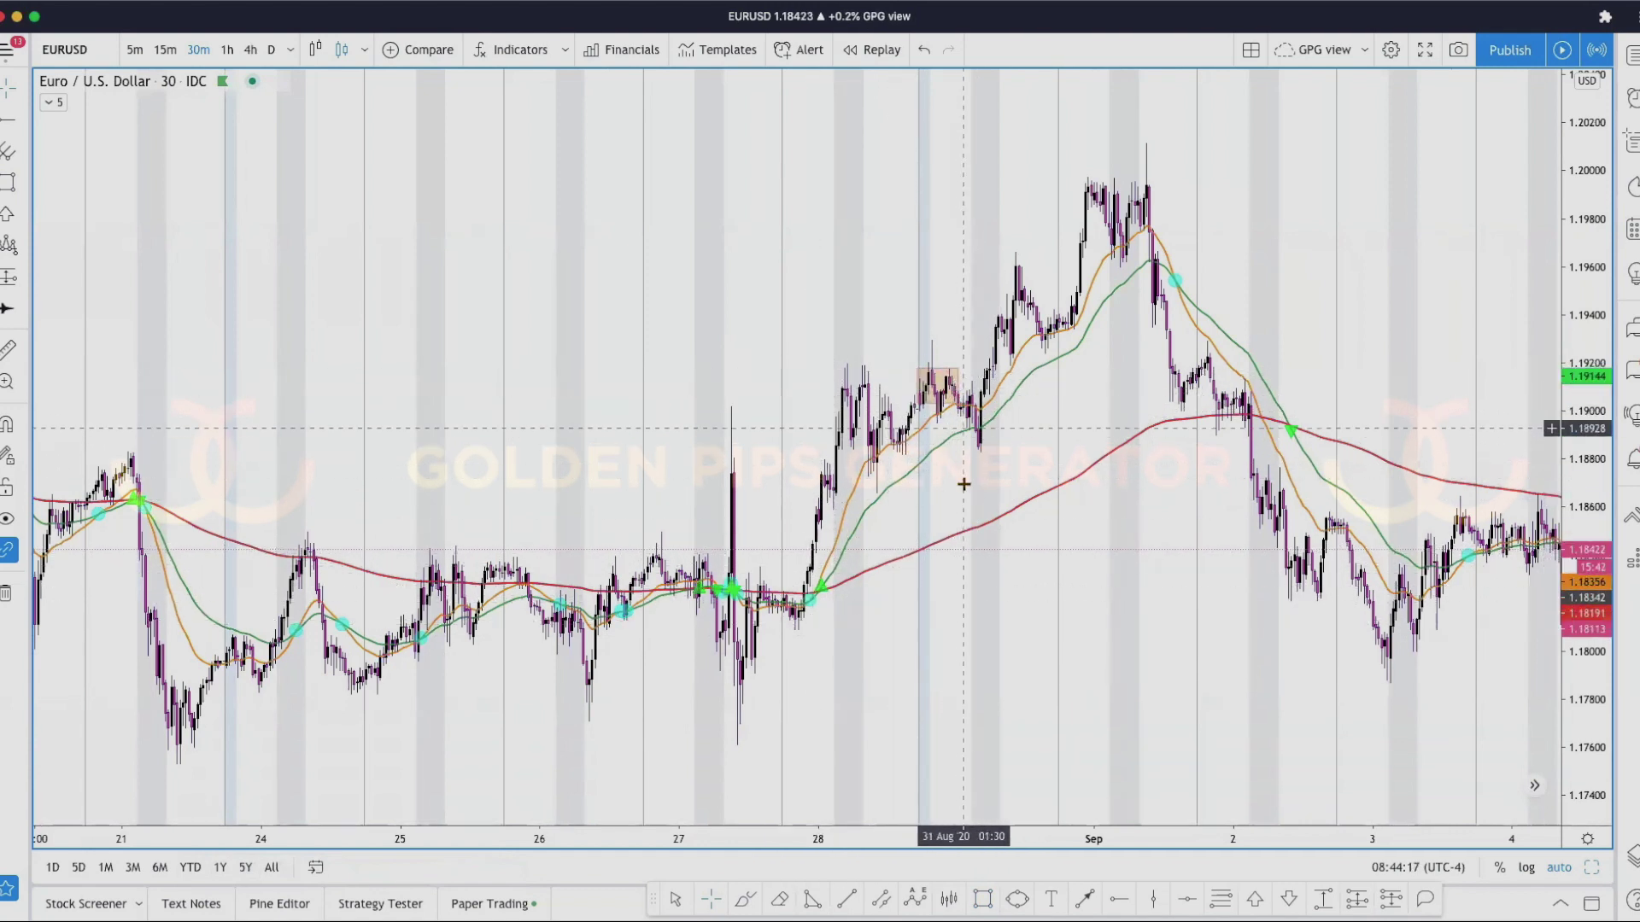
scroll(941, 407, up, 3)
scroll(941, 406, up, 3)
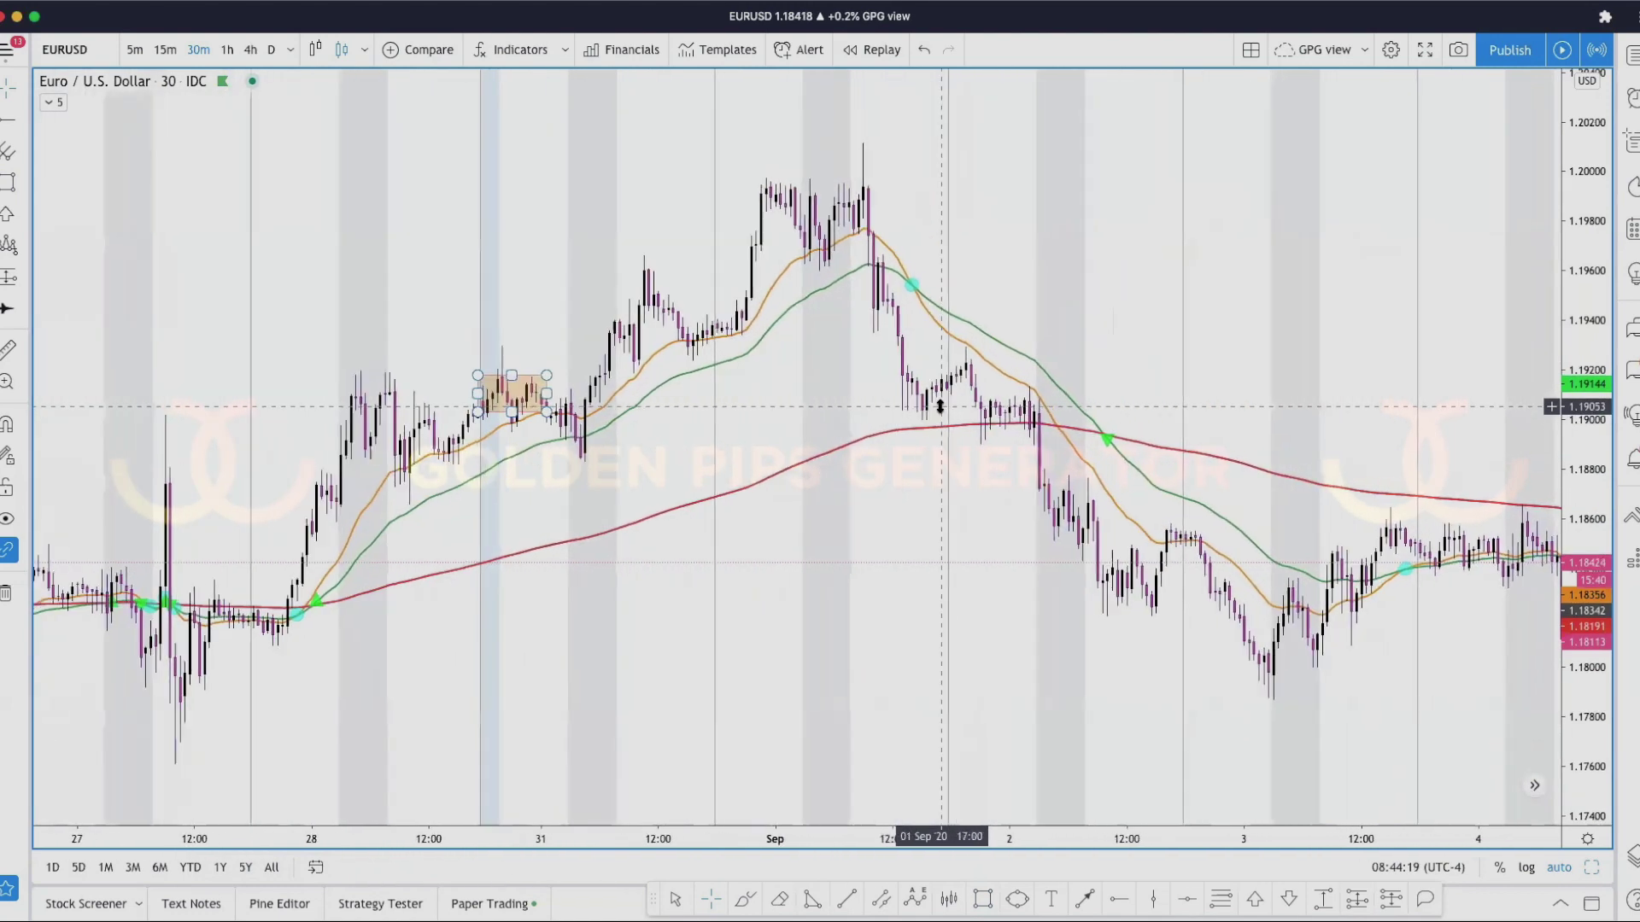
click(678, 469)
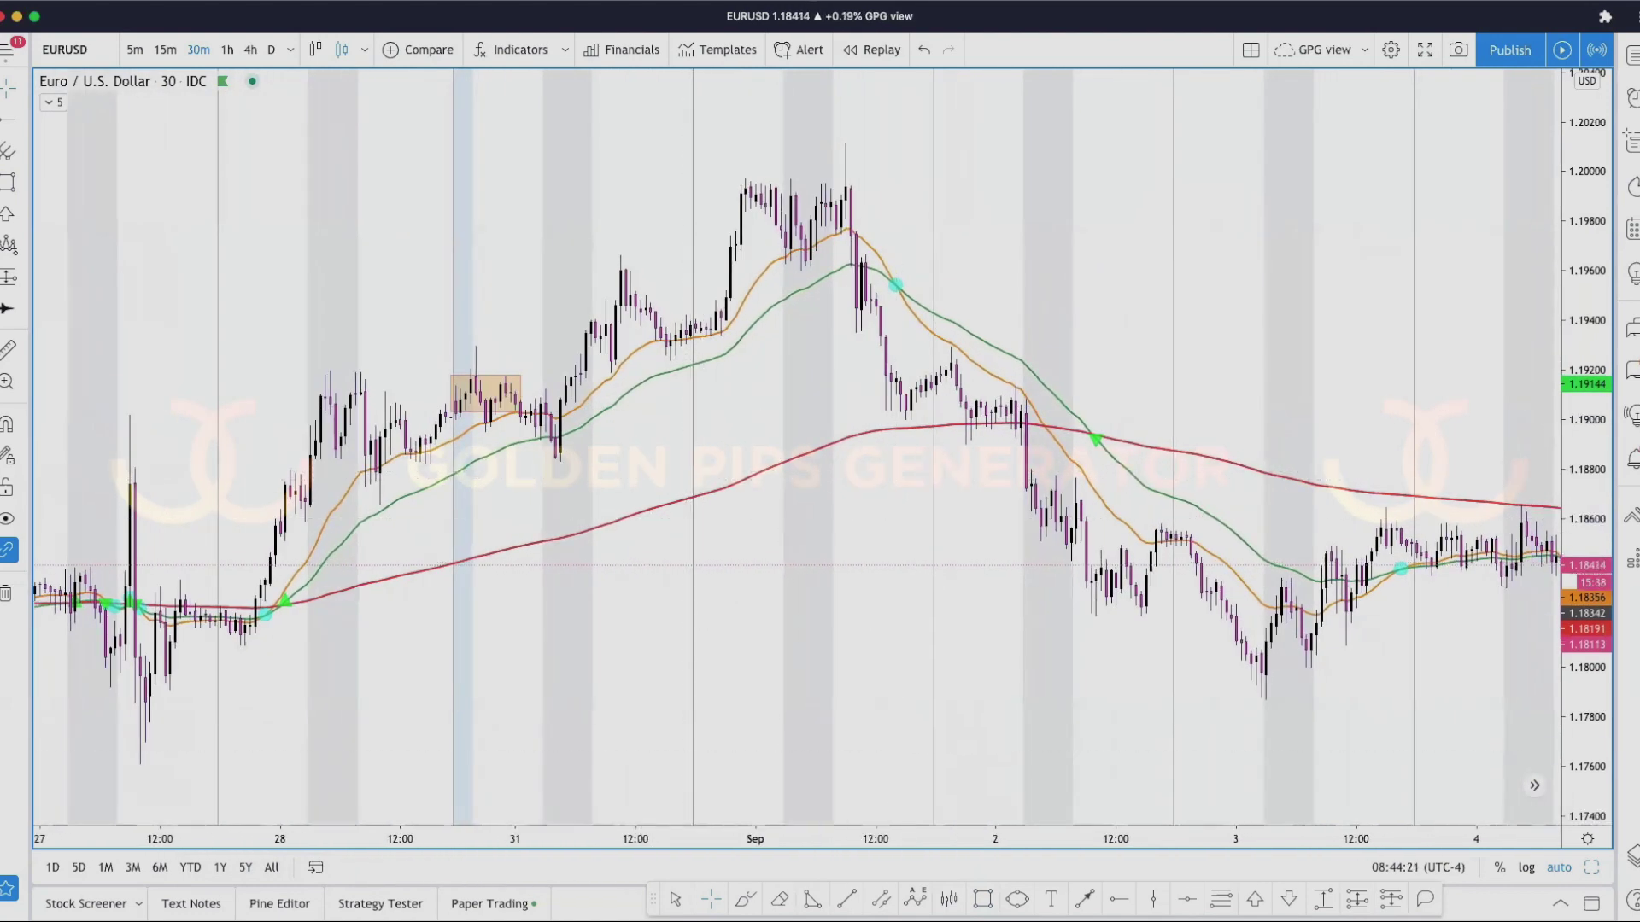
click(454, 395)
click(456, 395)
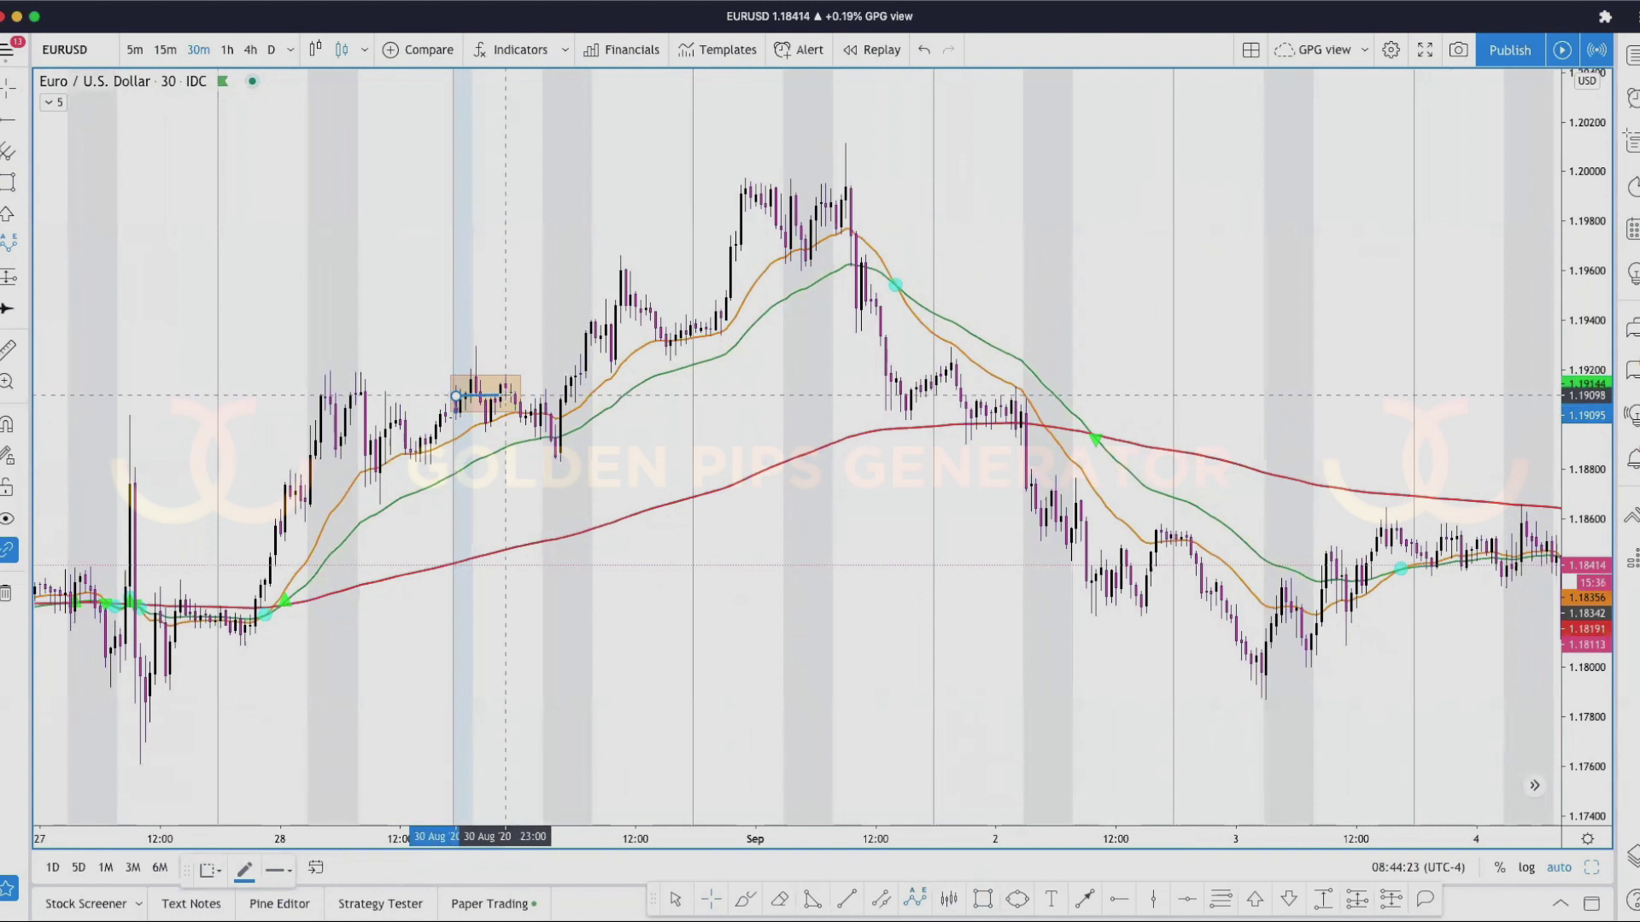
click(511, 393)
click(534, 501)
click(551, 464)
click(560, 505)
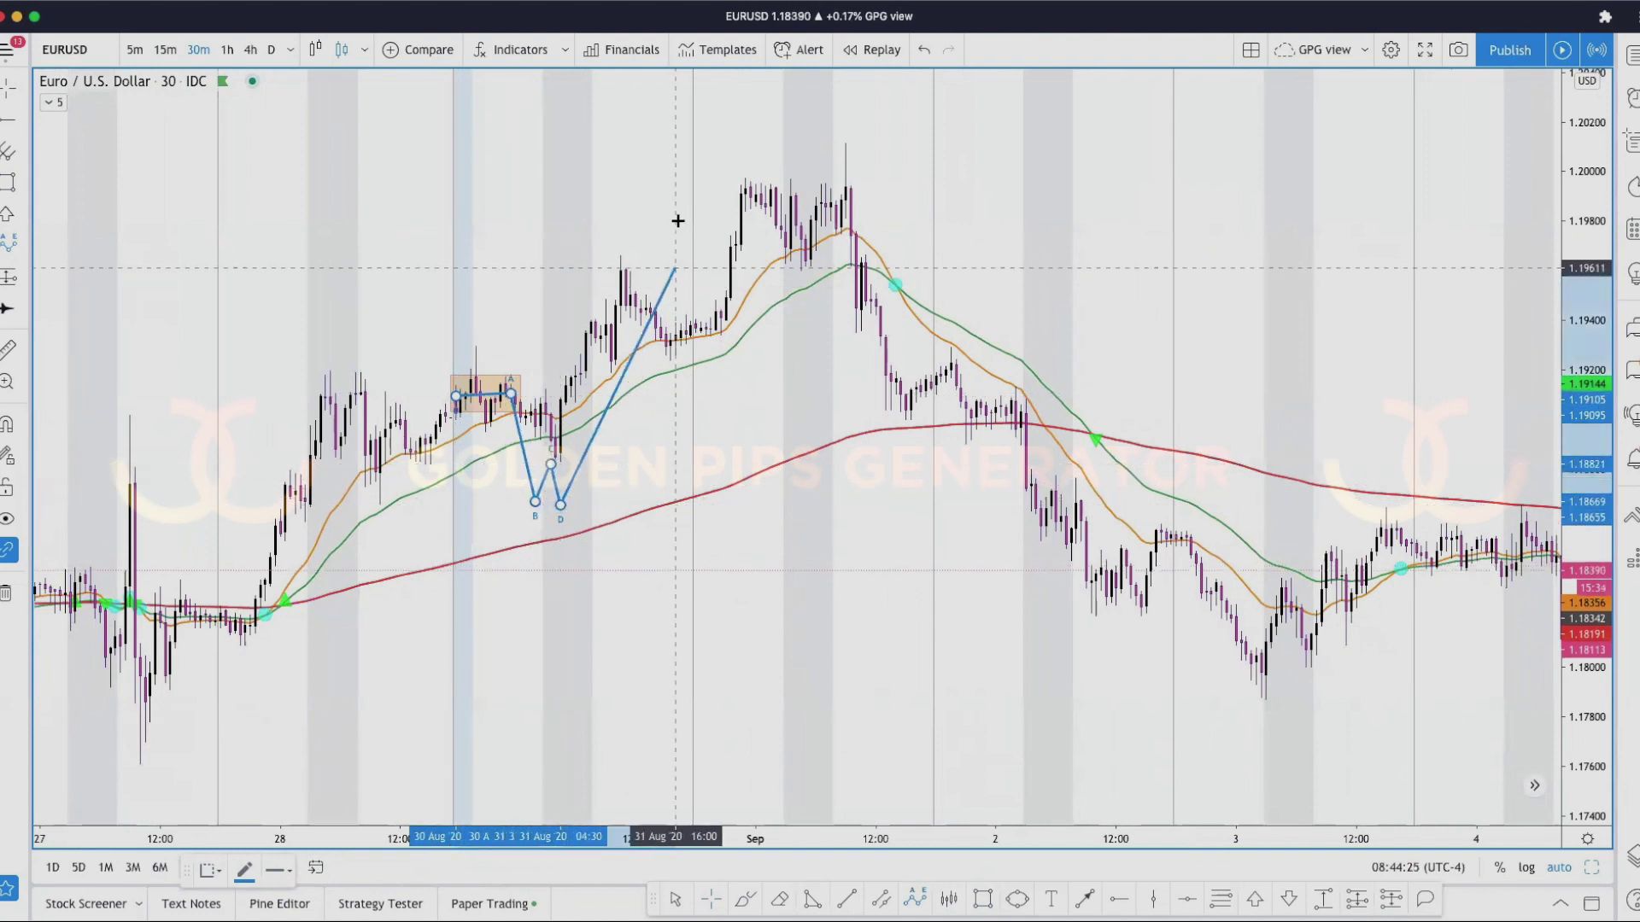
click(681, 176)
- Move the wave pattern down below the price action so that its E point sits at about 1.1918 on 1 September
drag(581, 464, 648, 458)
click(648, 458)
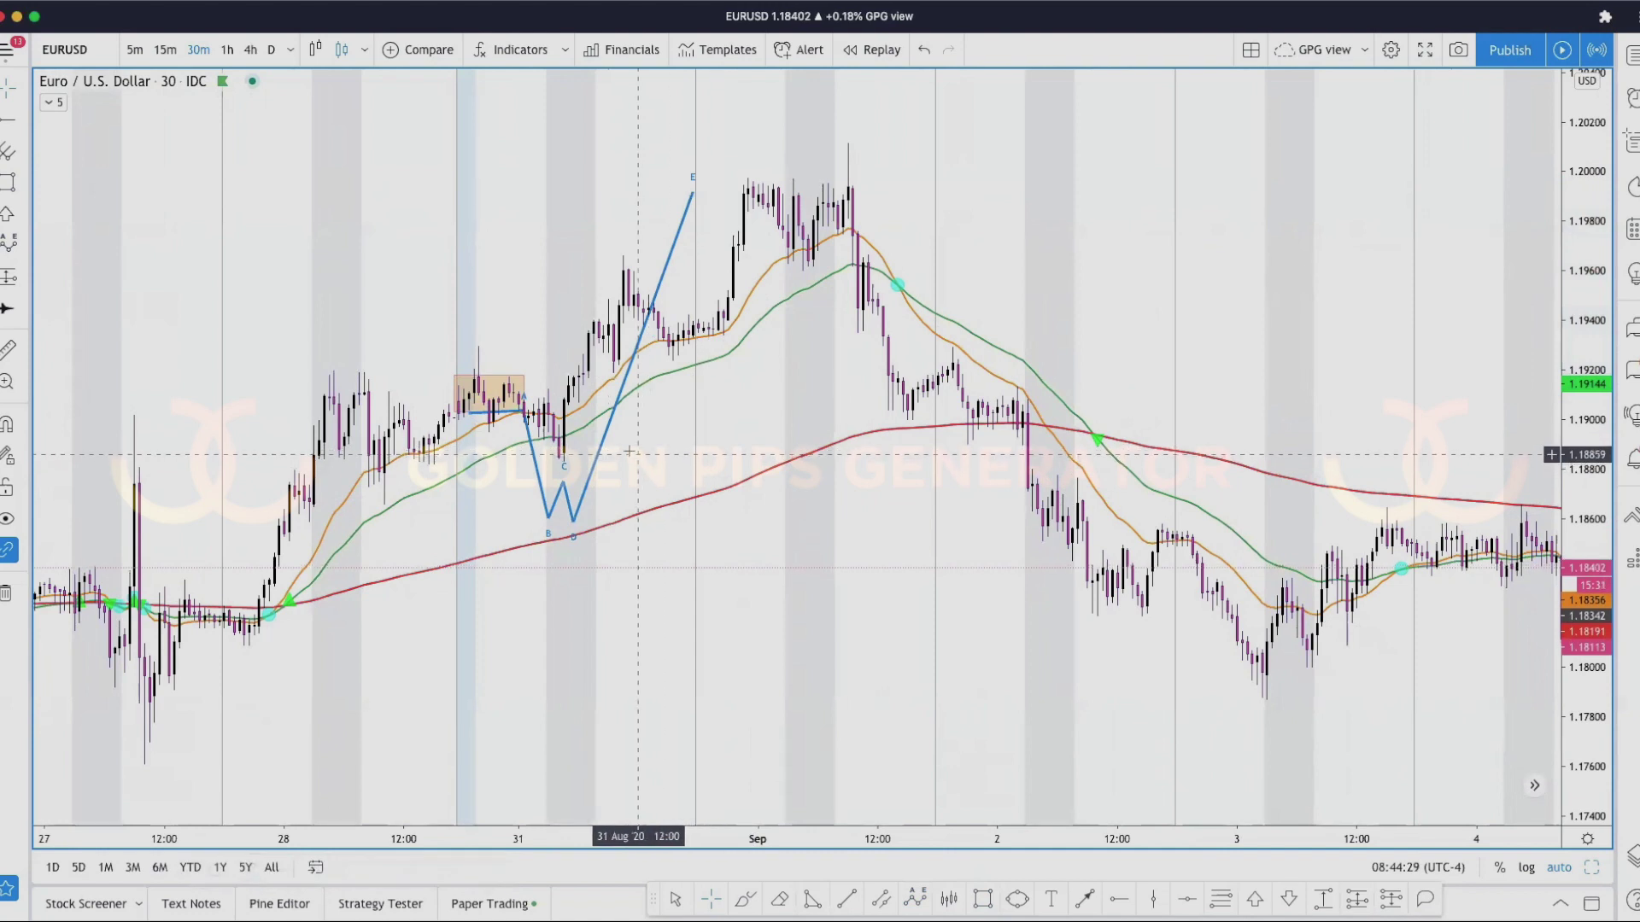
drag(598, 448, 590, 437)
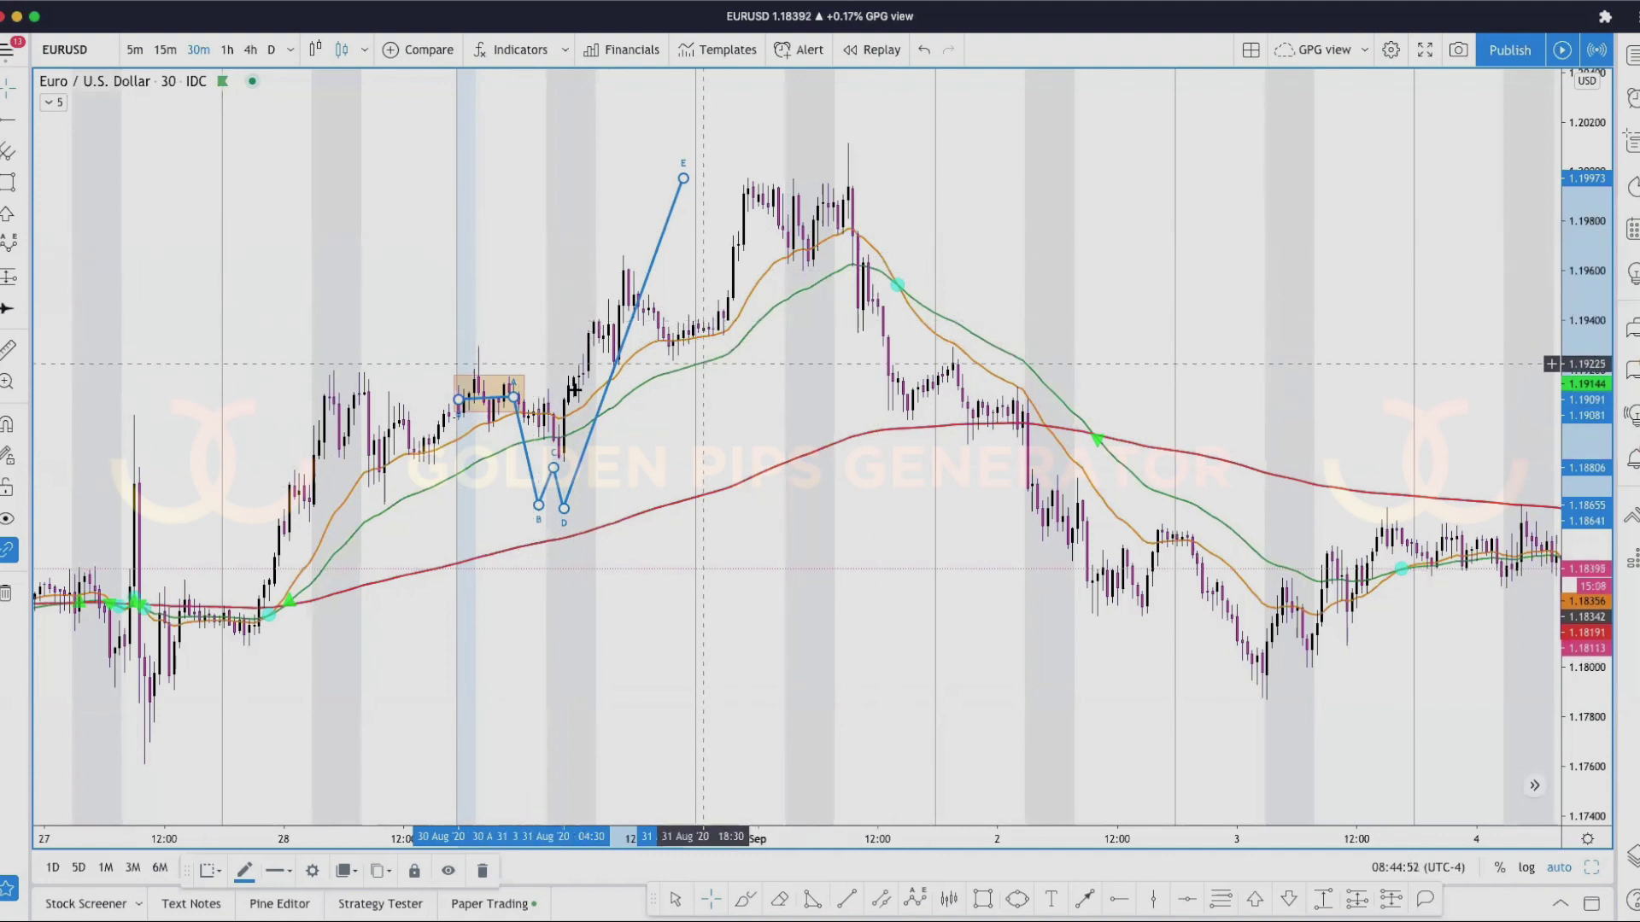
mouse_move(582, 444)
mouse_down()
mouse_move(1088, 529)
mouse_move(681, 658)
mouse_move(733, 654)
mouse_up()
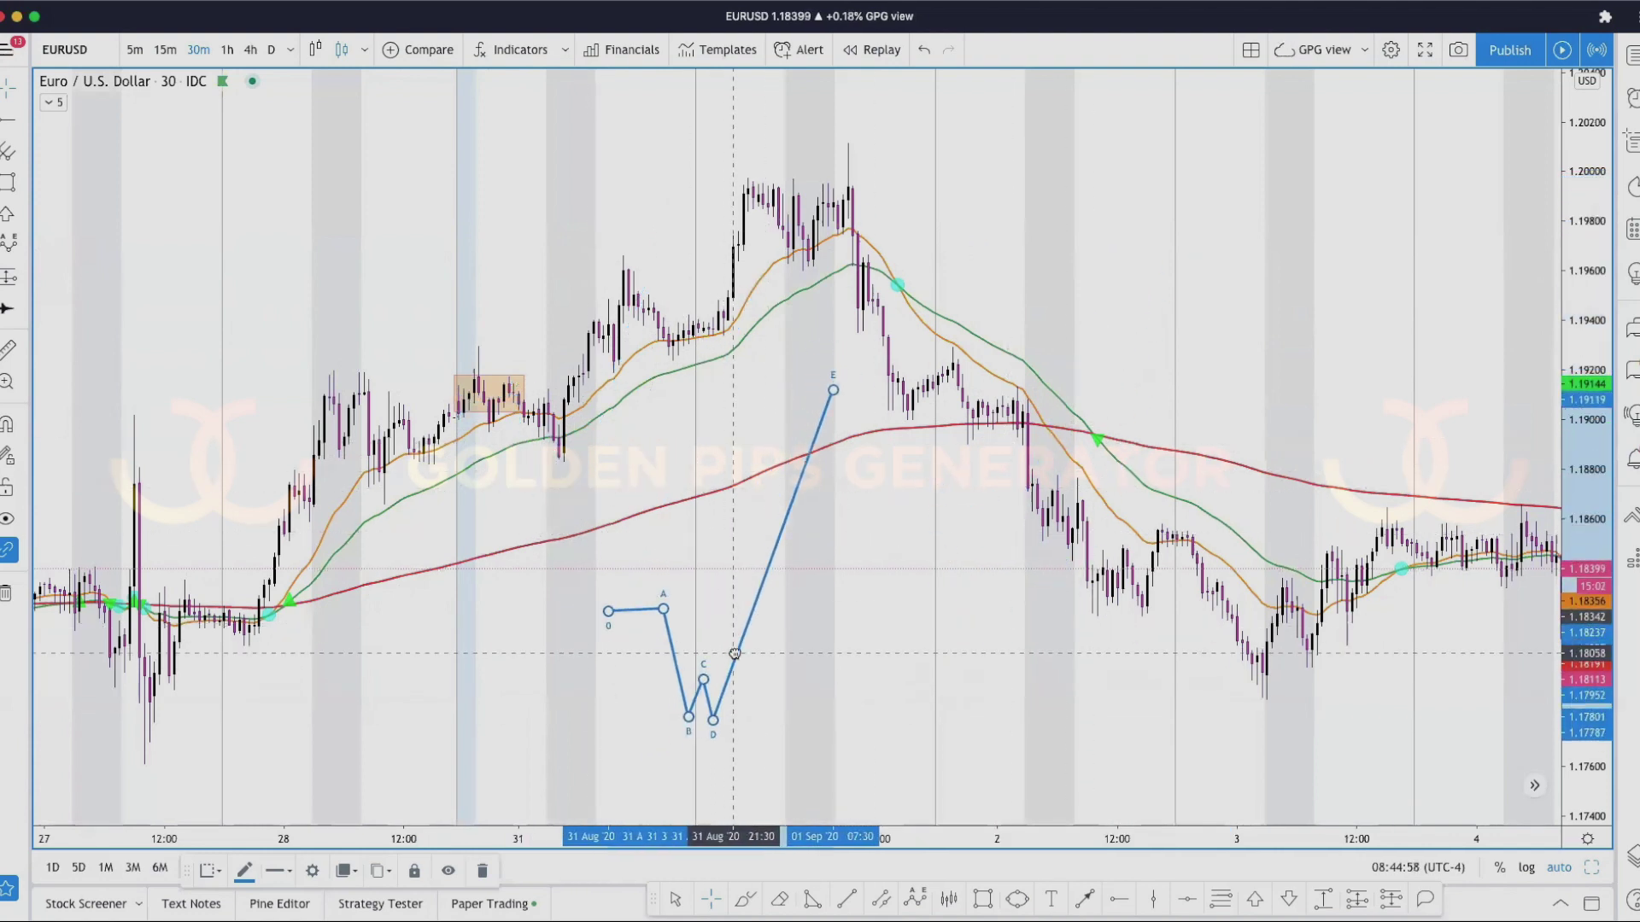
drag(734, 654, 699, 637)
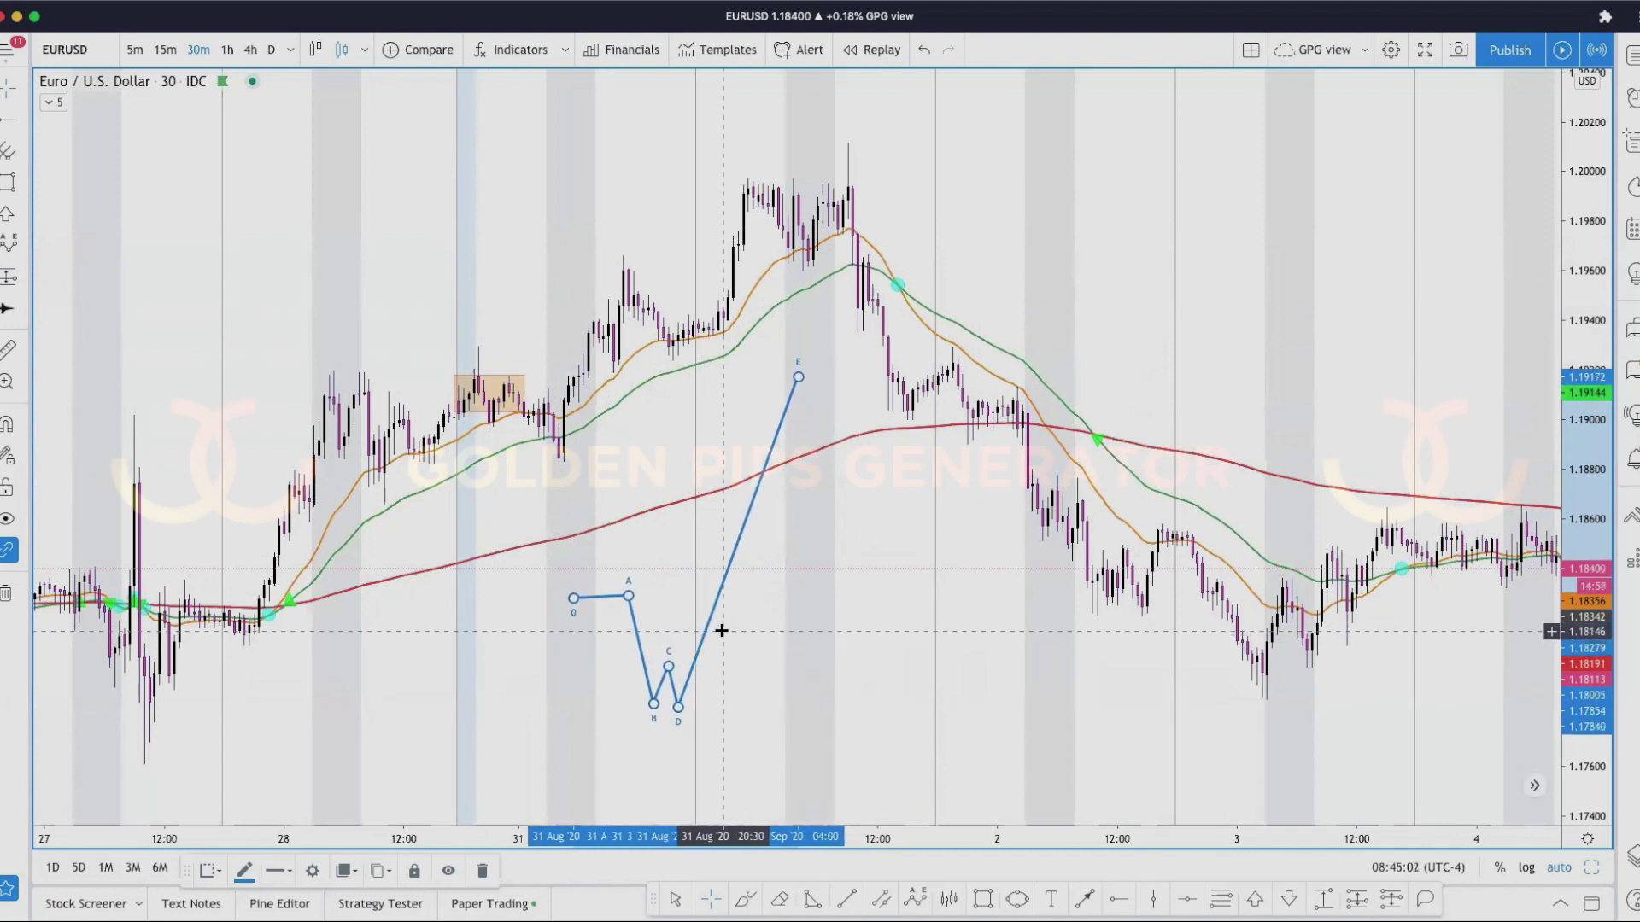
click(722, 630)
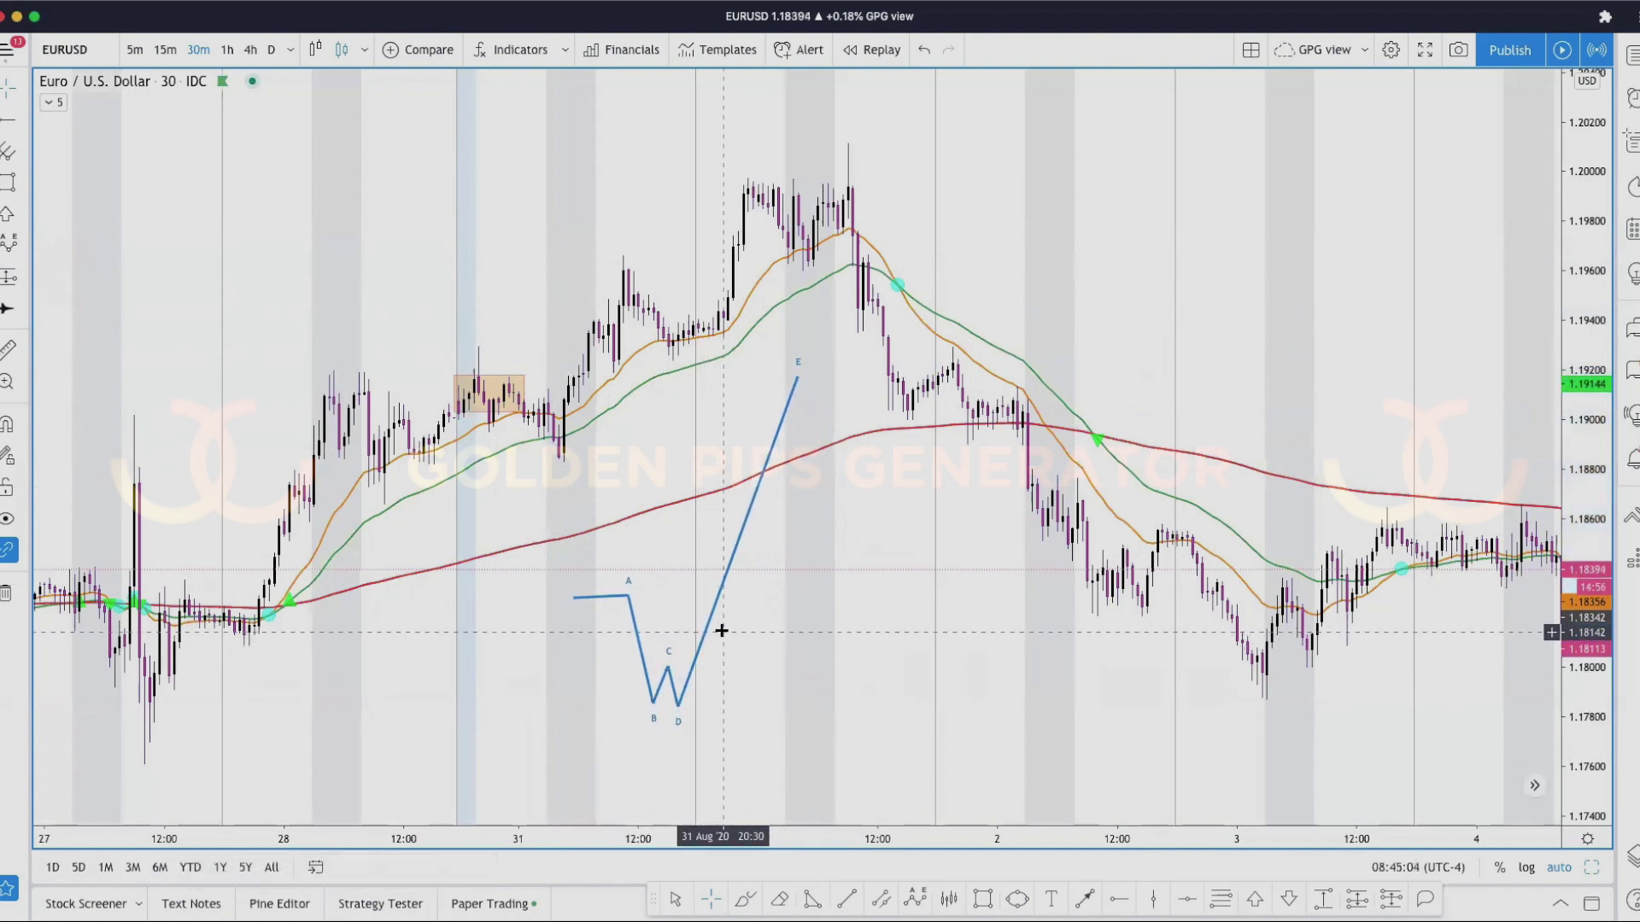
drag(696, 659, 739, 658)
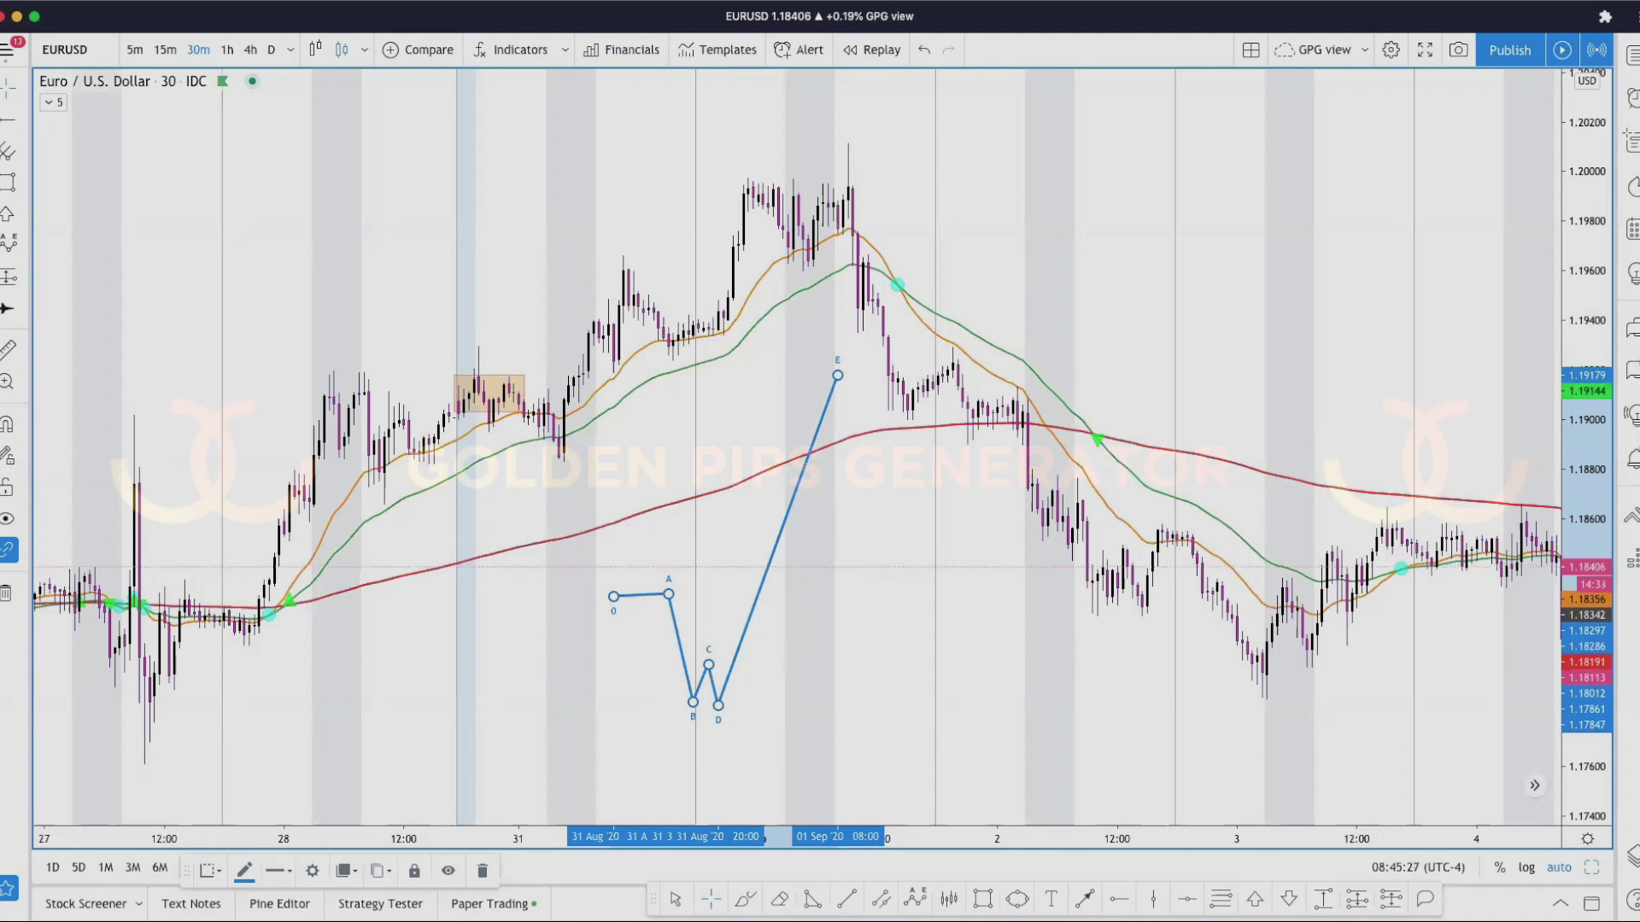
- Switch to GBPUSD and draw a thin rectangle along the 10 September lows at about 1.2773 to 1.2778, extending to 14 September
click(1629, 56)
click(1477, 169)
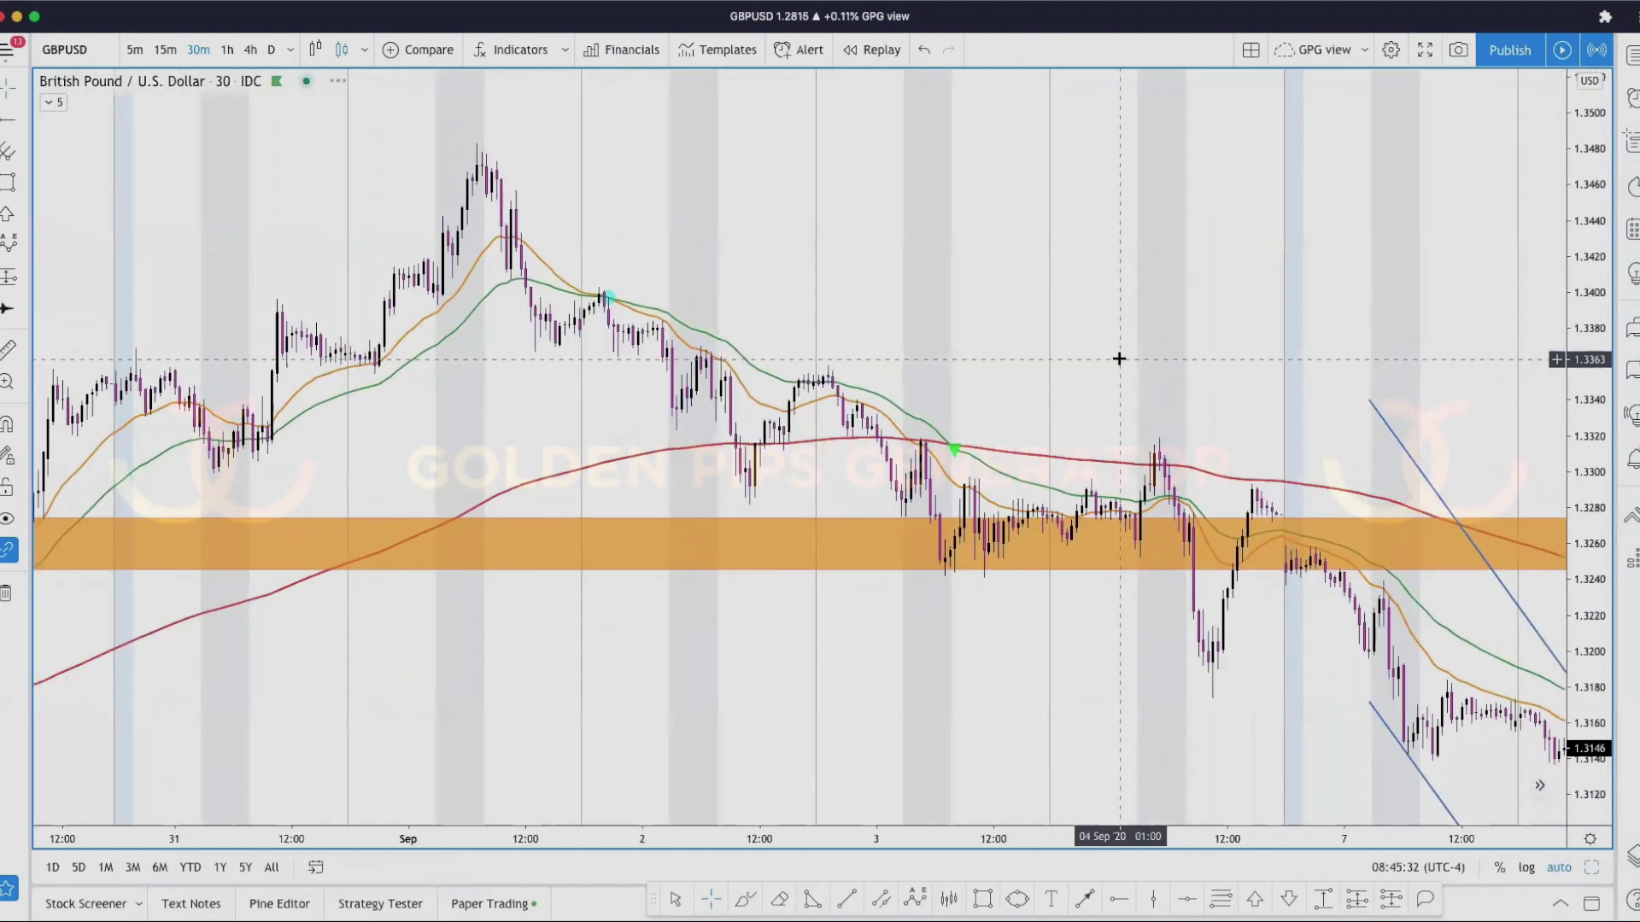
scroll(1119, 359, right, 15)
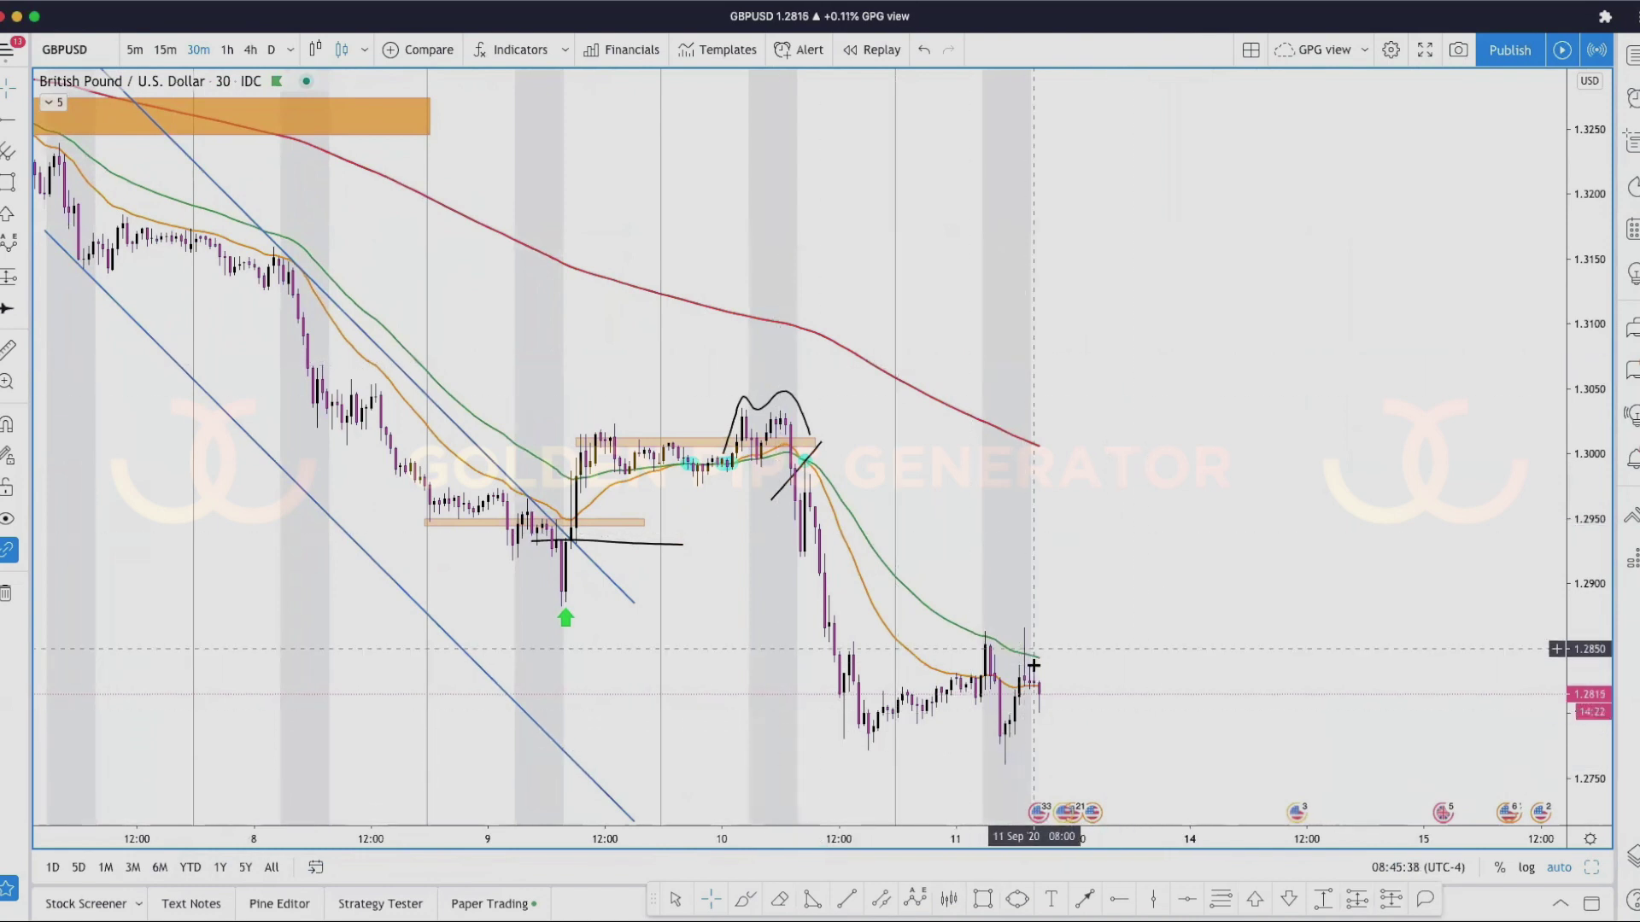
click(983, 898)
click(844, 742)
click(1220, 762)
drag(1220, 762, 1298, 749)
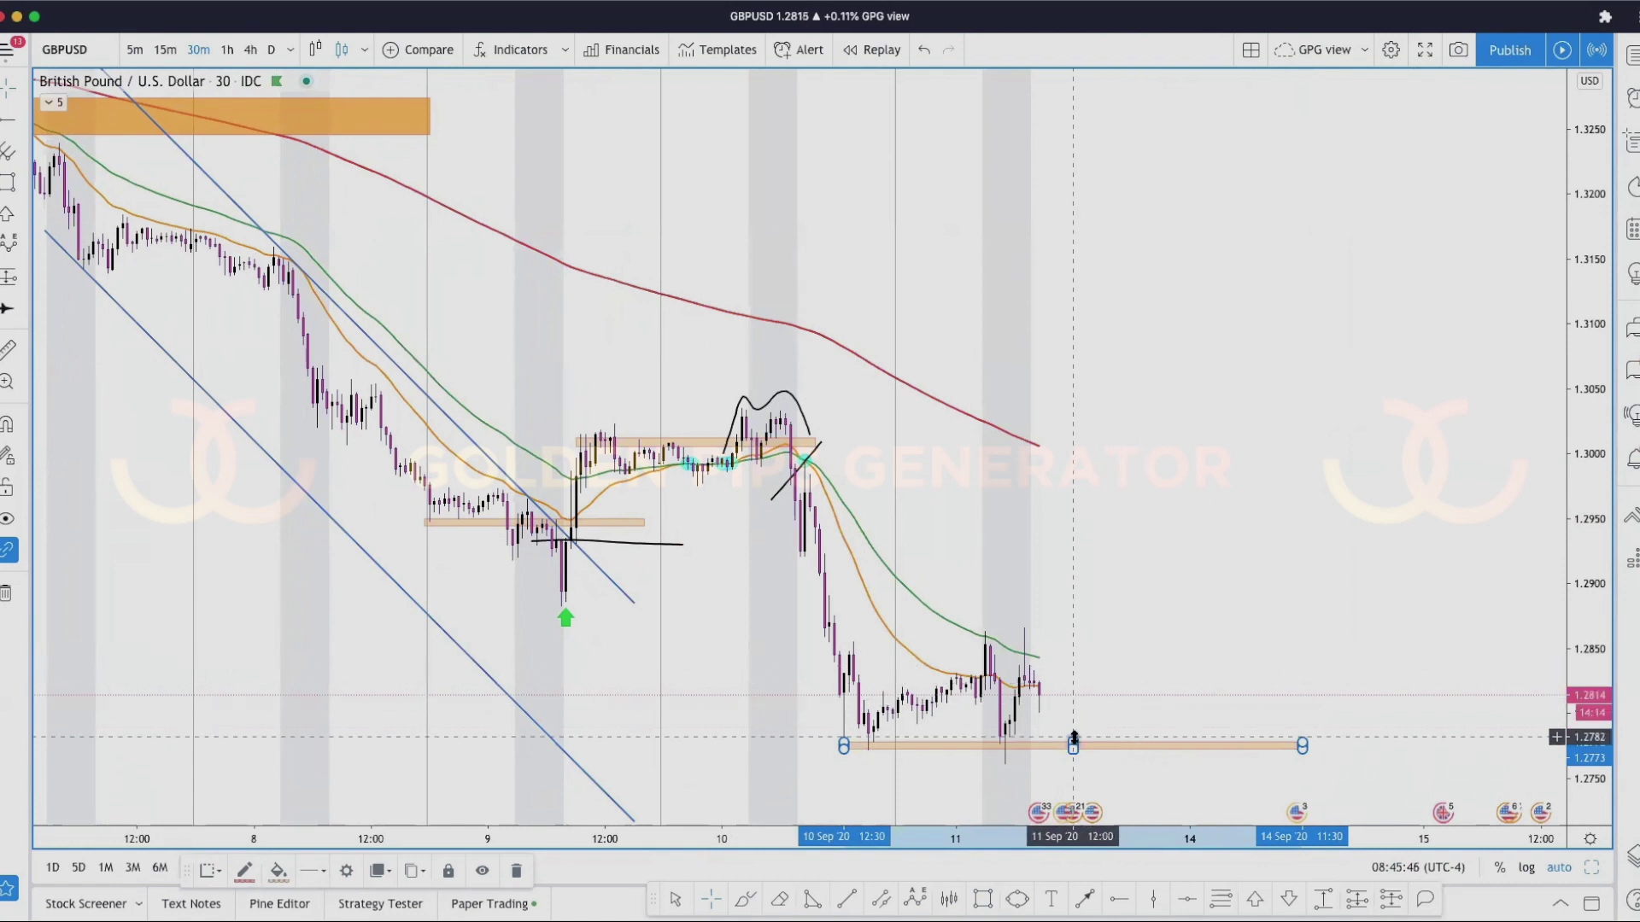
- Draw a triangle over the 10–11 September consolidation from about 1.2898 and 1.2763, pull its apex back to about 1.2816, and remove it
scroll(937, 629, down, 1)
scroll(937, 629, down, 2)
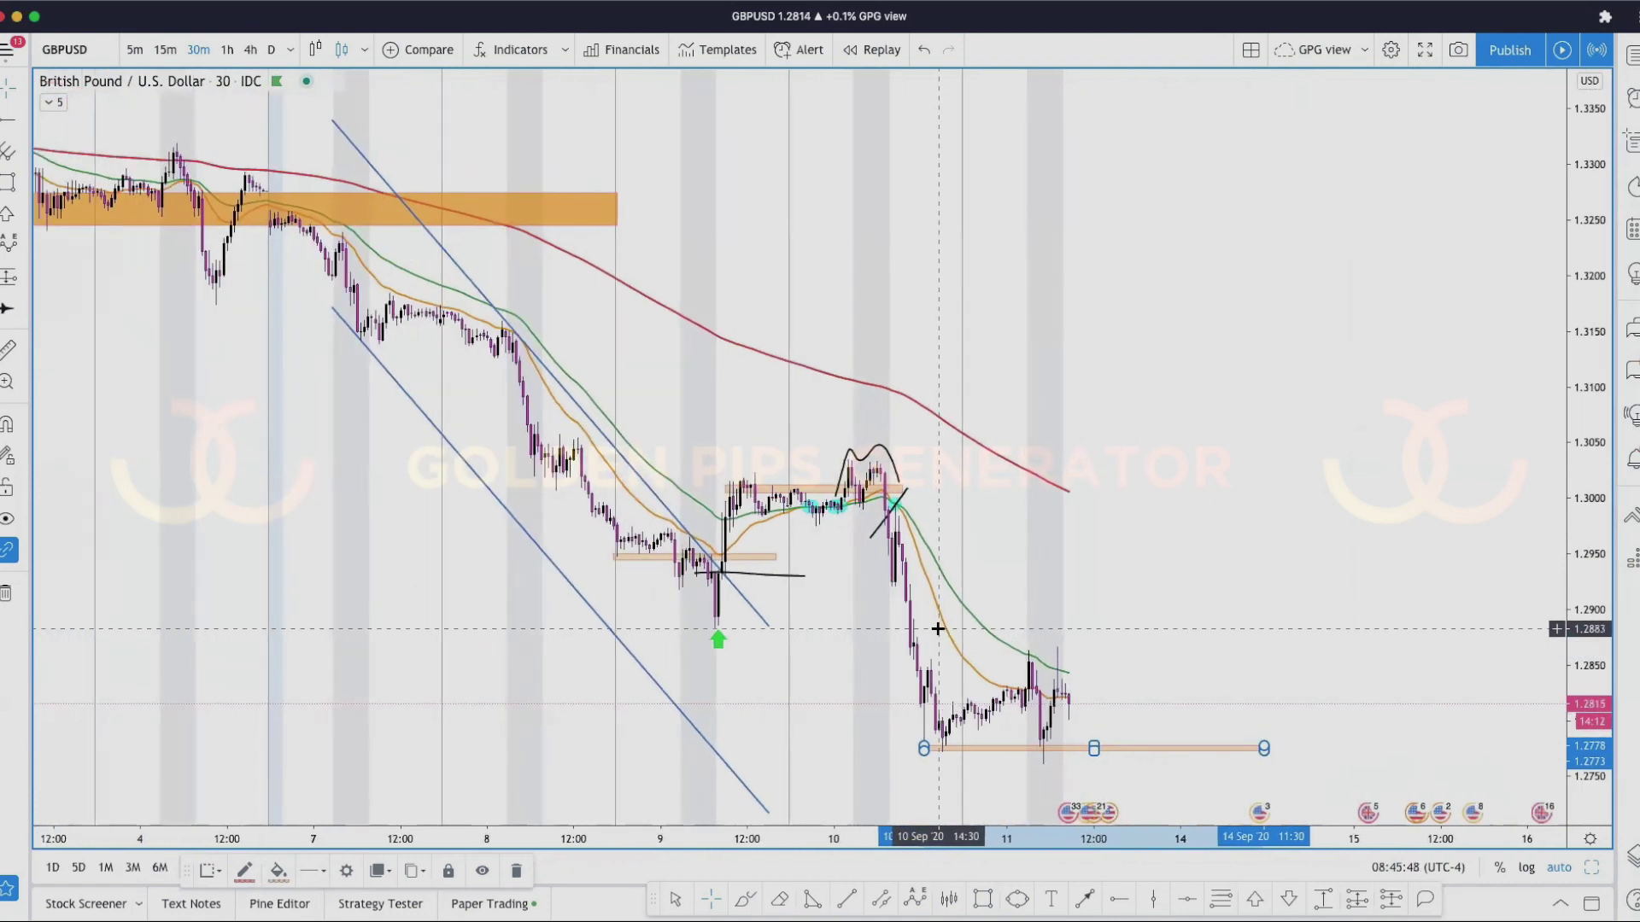
click(812, 898)
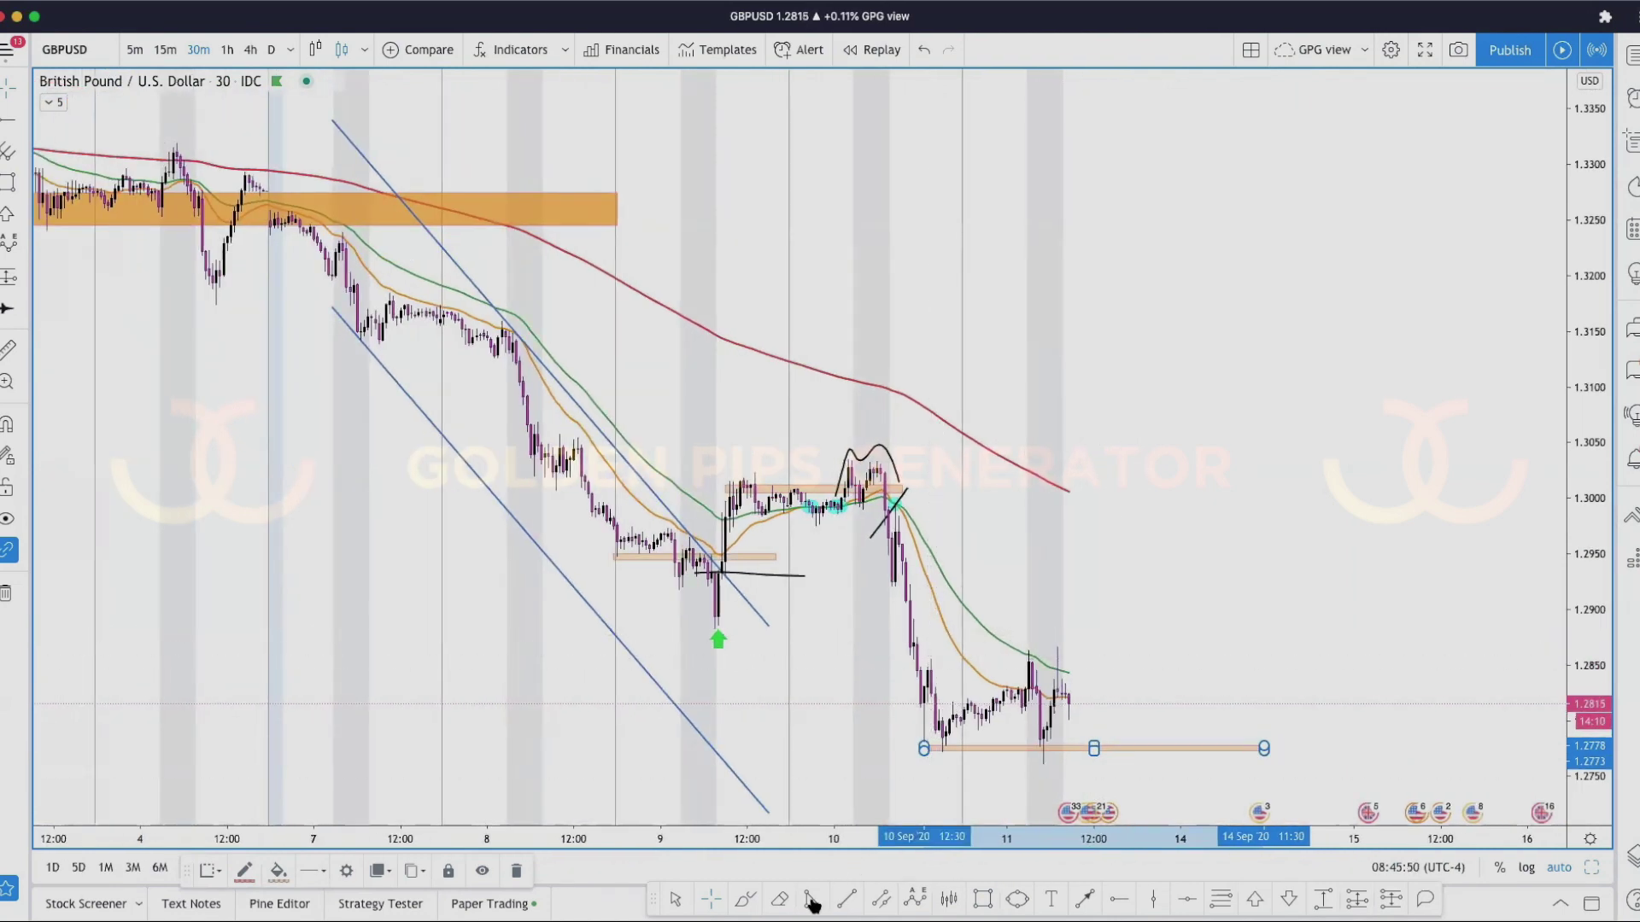
click(927, 762)
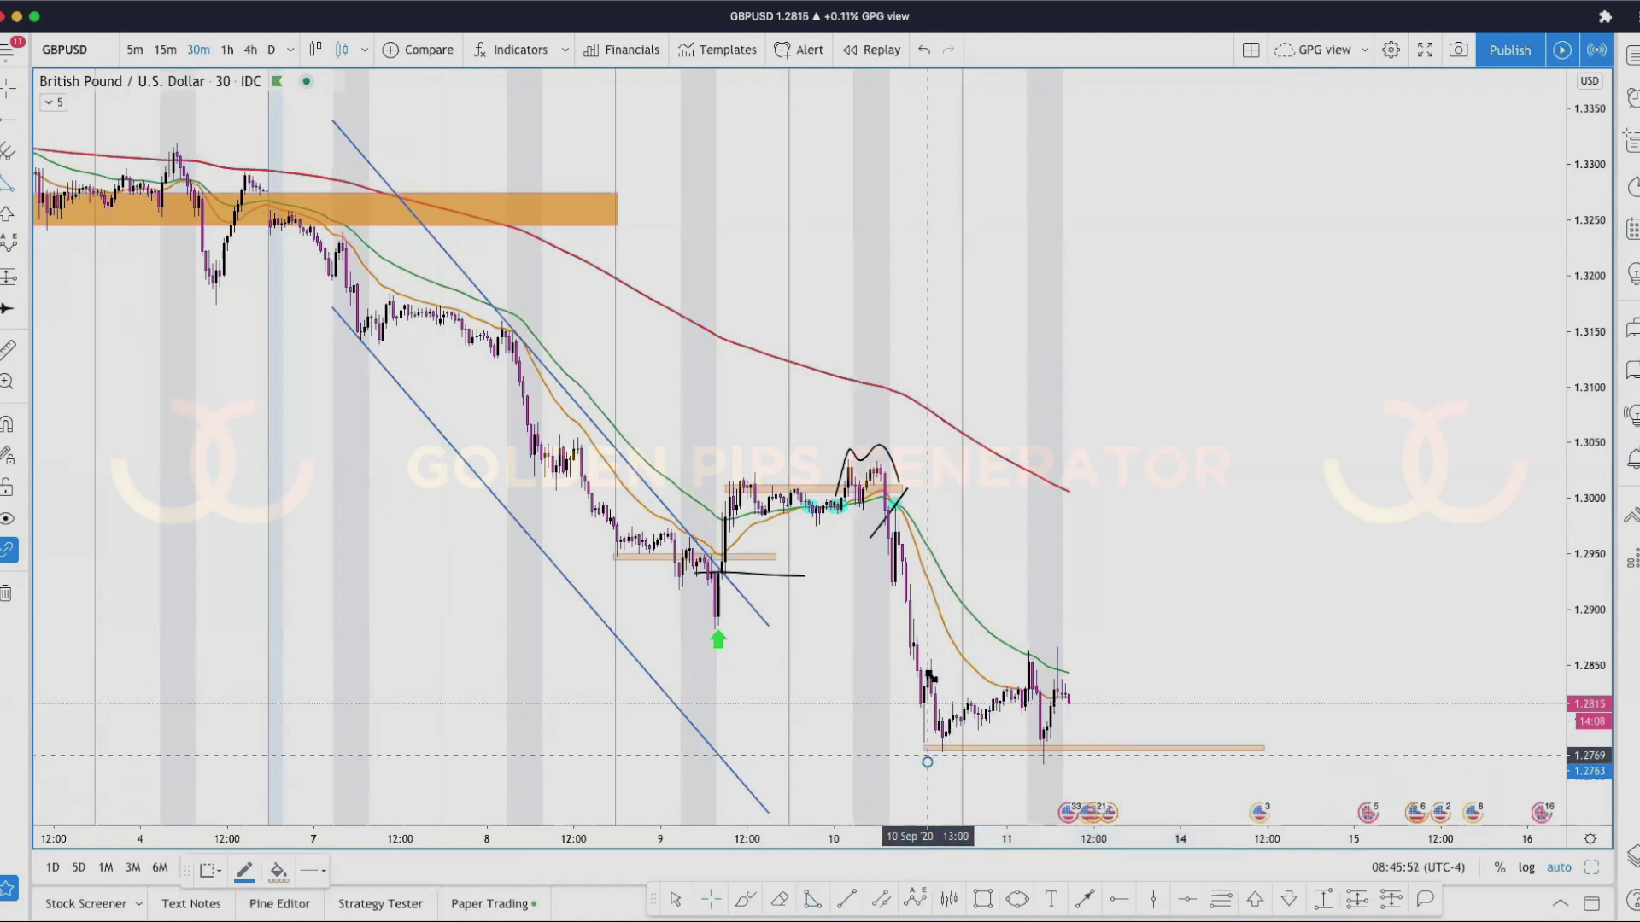
click(928, 612)
click(1054, 677)
click(1055, 717)
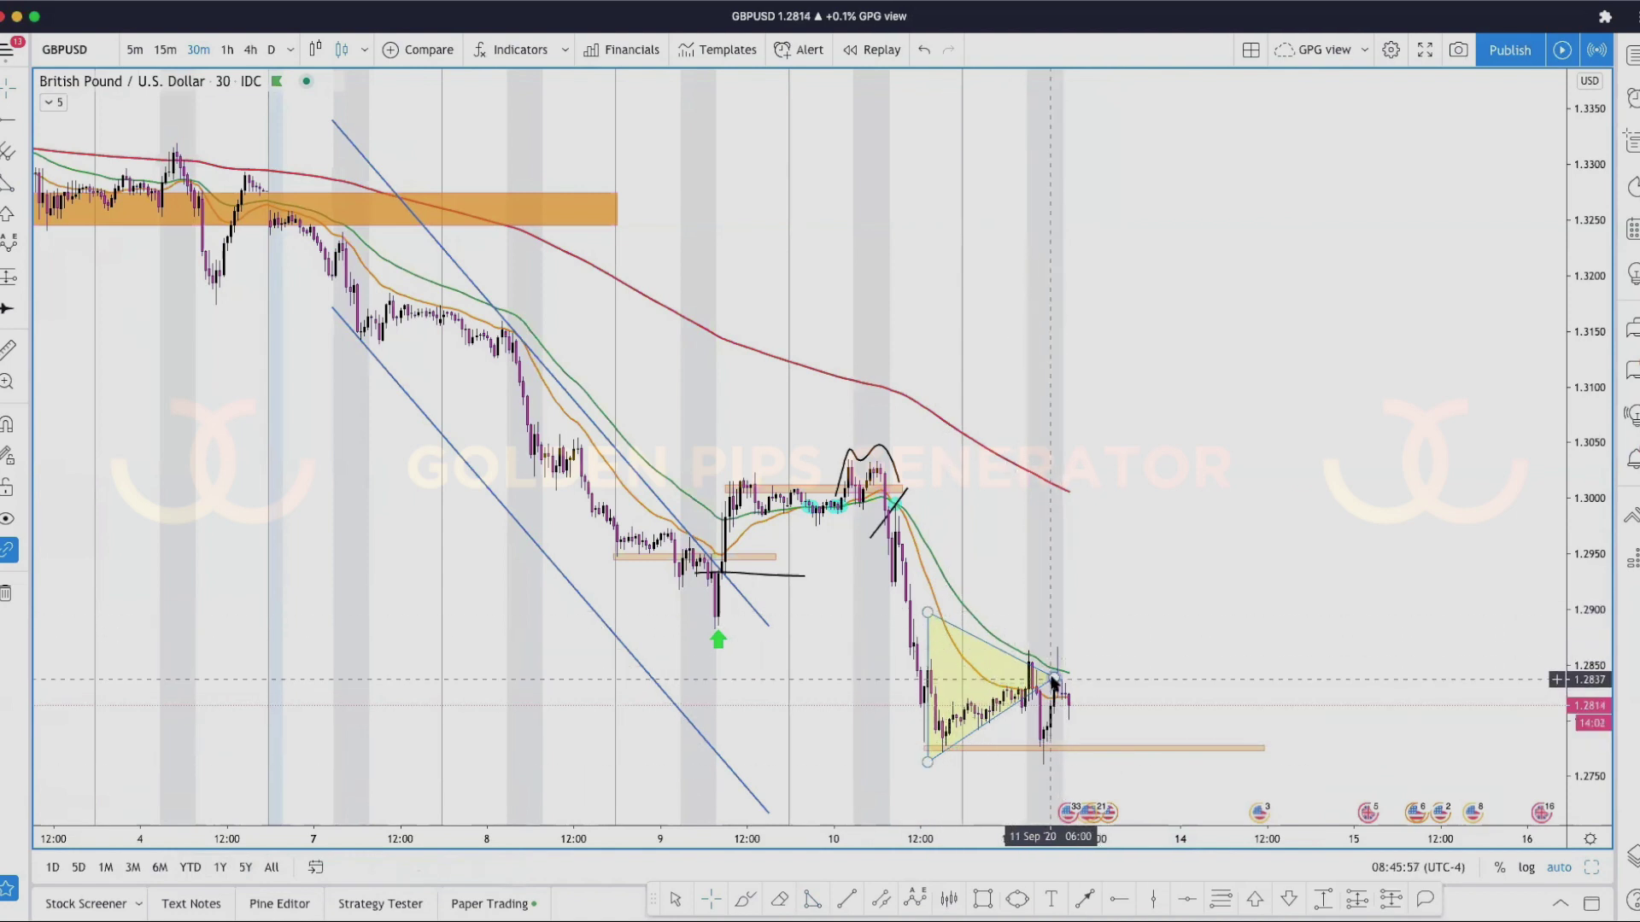
drag(1054, 677, 1025, 707)
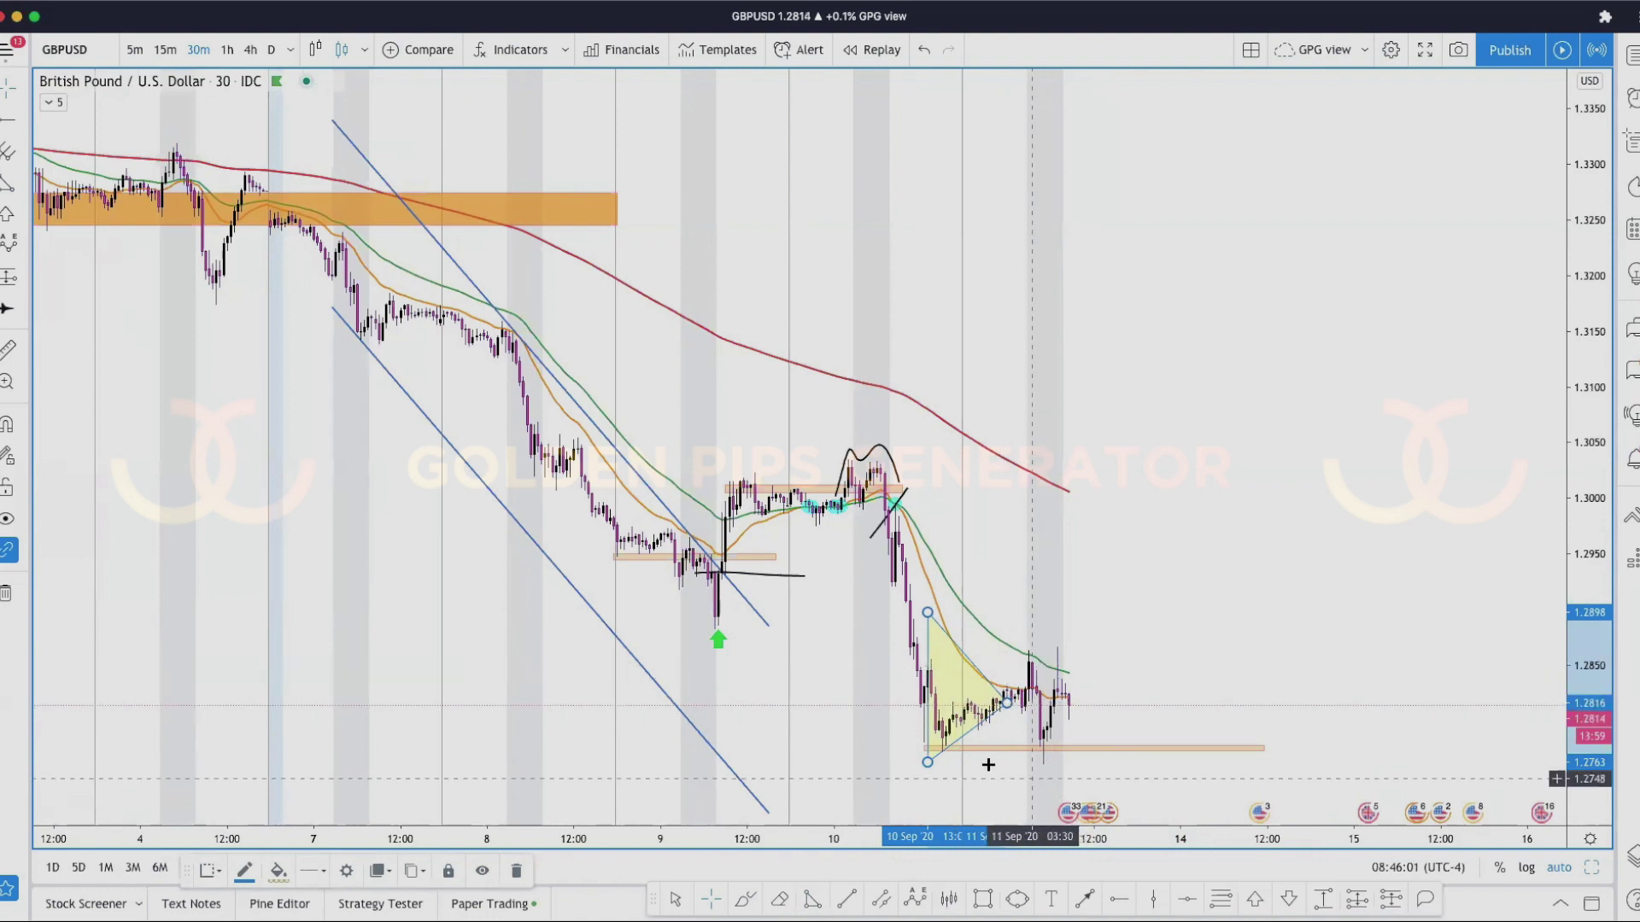
key(Delete)
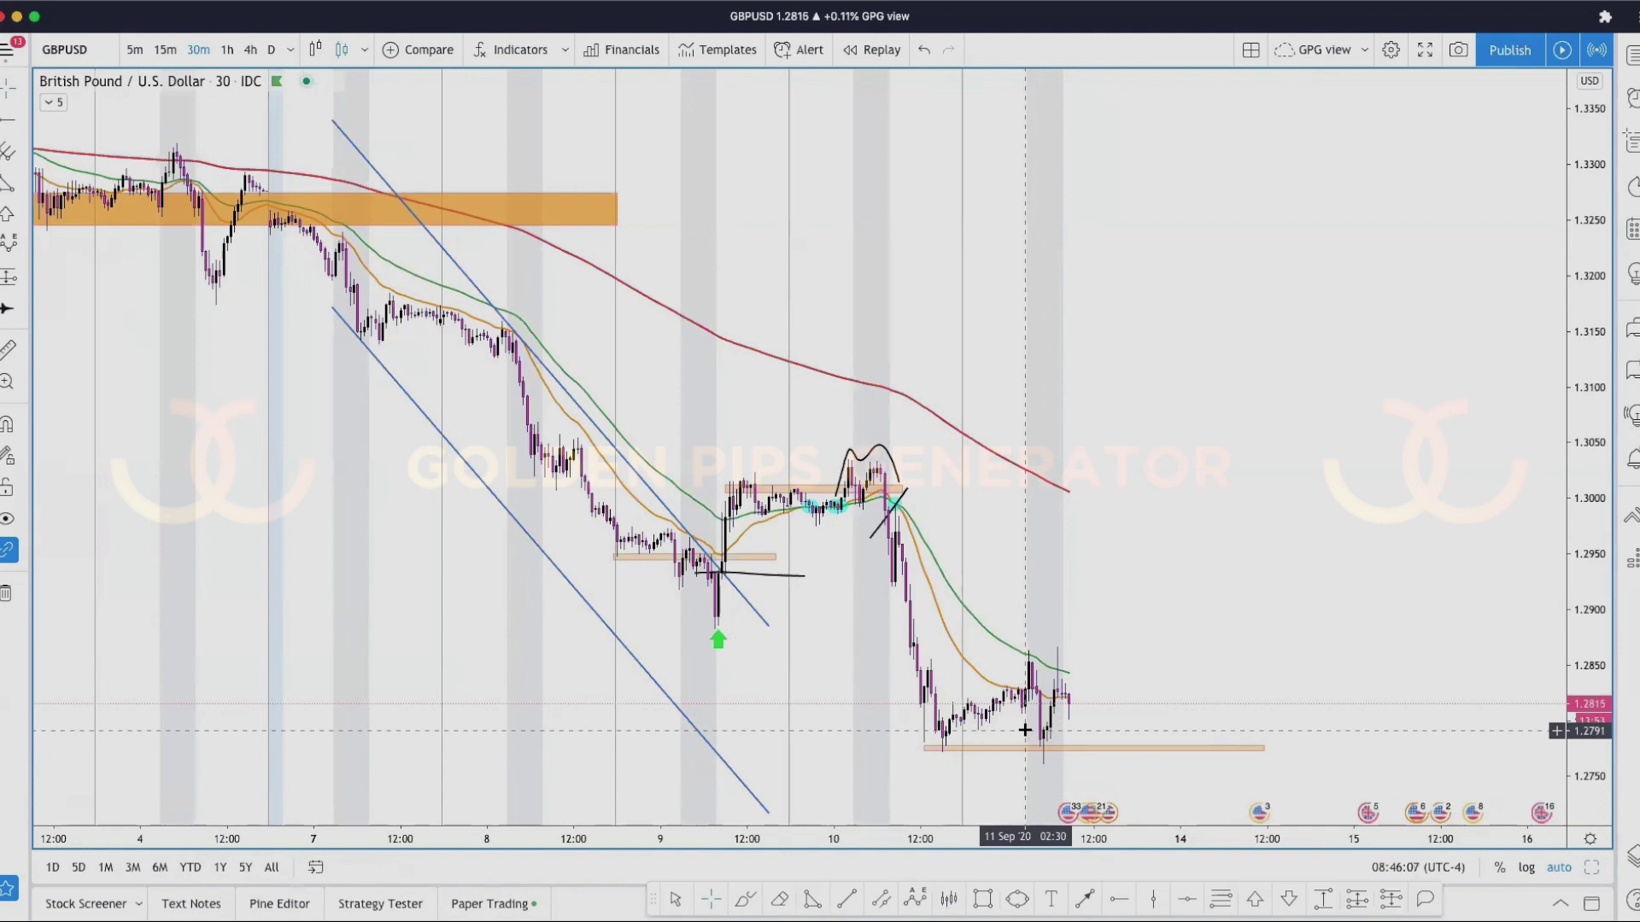
- Draw a vertical upward arrow beside the latest GBPUSD candle on 11 September, from about 1.2801 to 1.3100
scroll(1033, 708, down, 5)
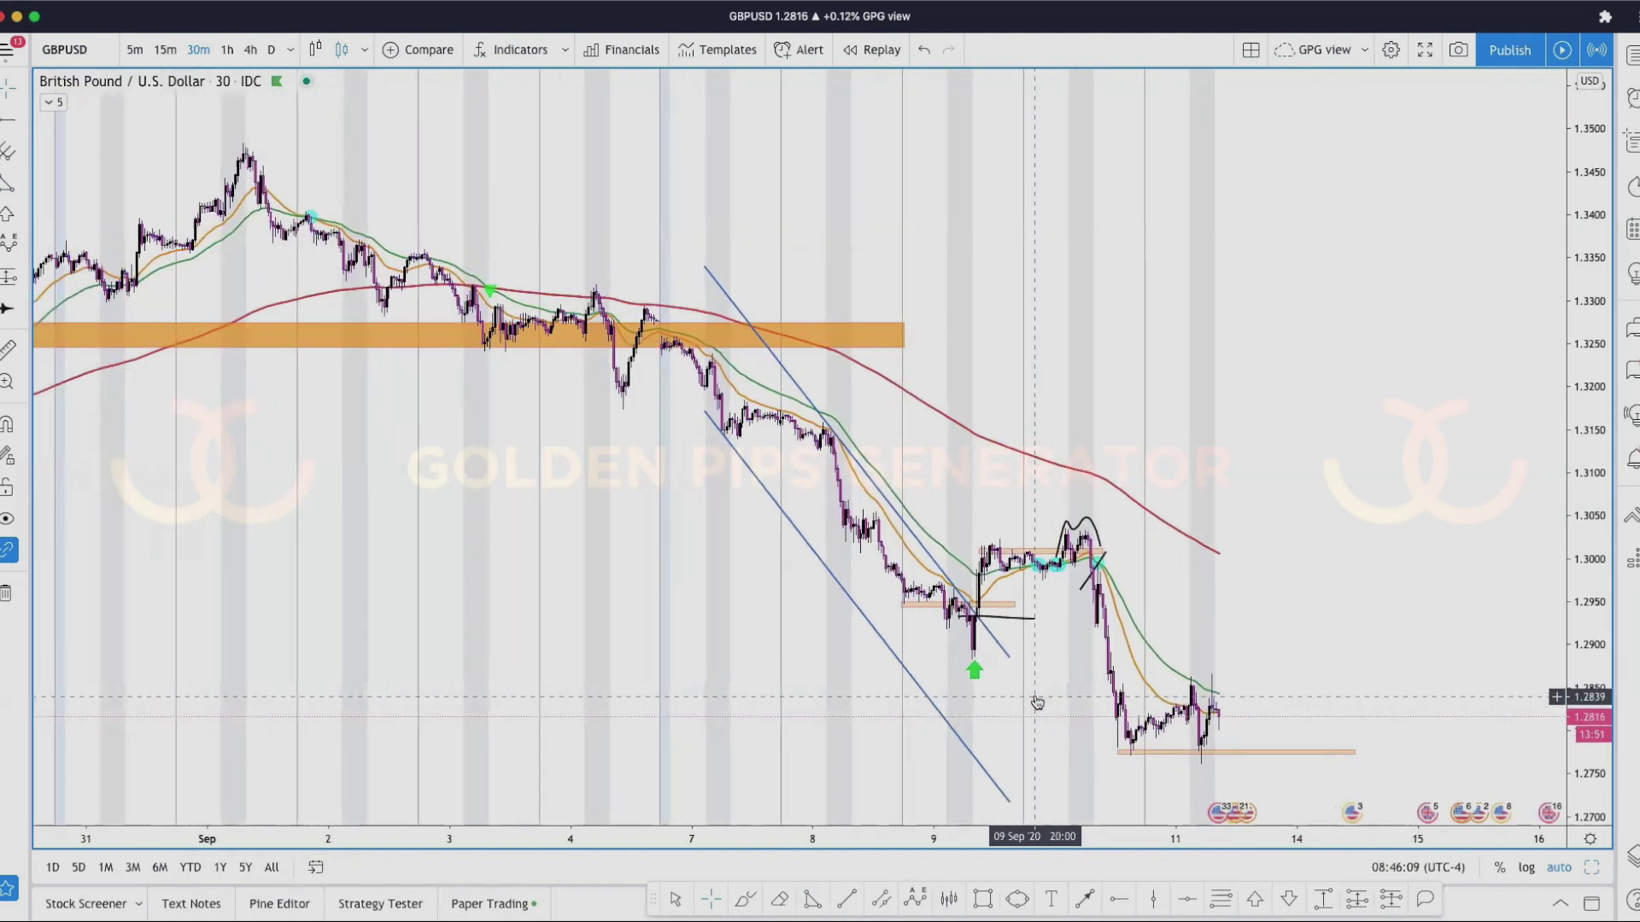
scroll(1035, 702, up, 6)
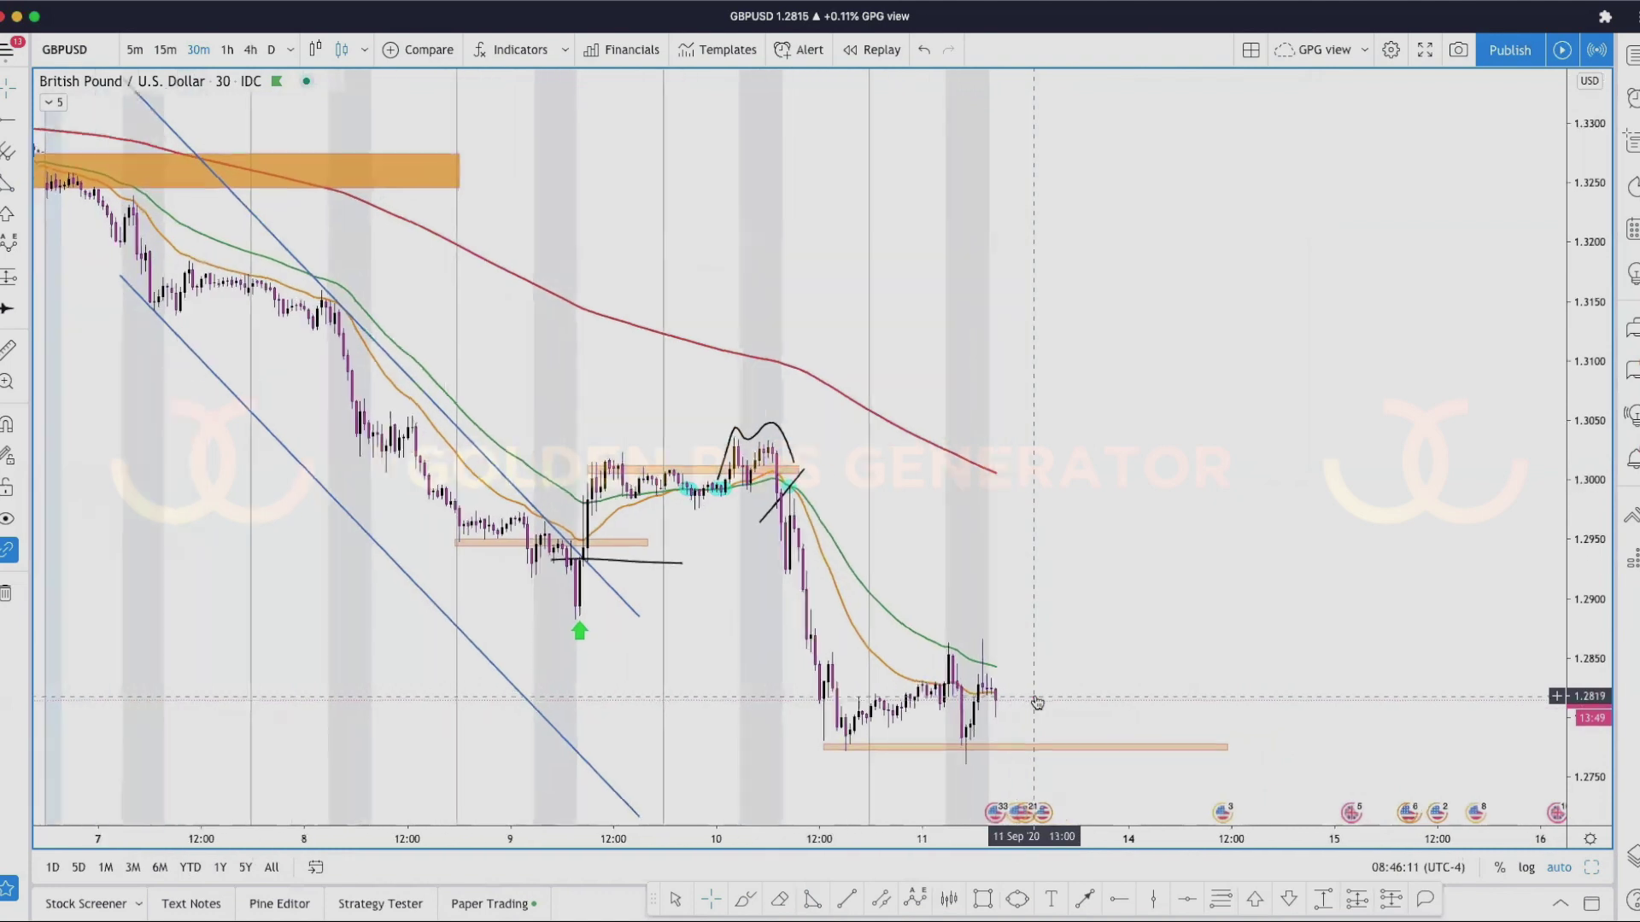
scroll(999, 726, down, 1)
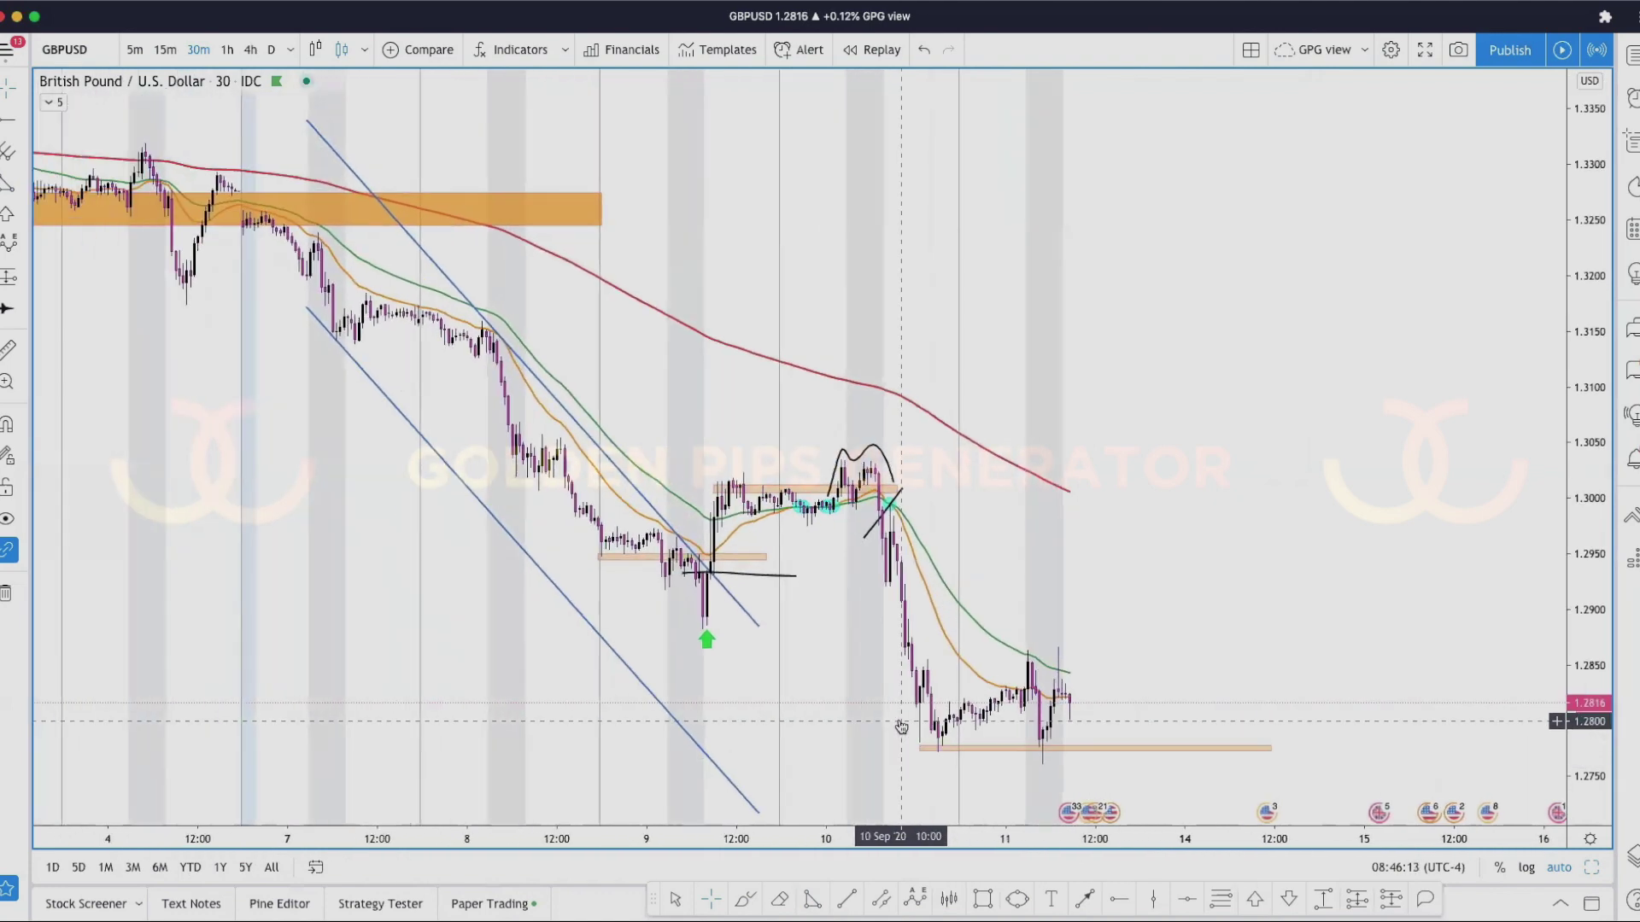
key(alt+b)
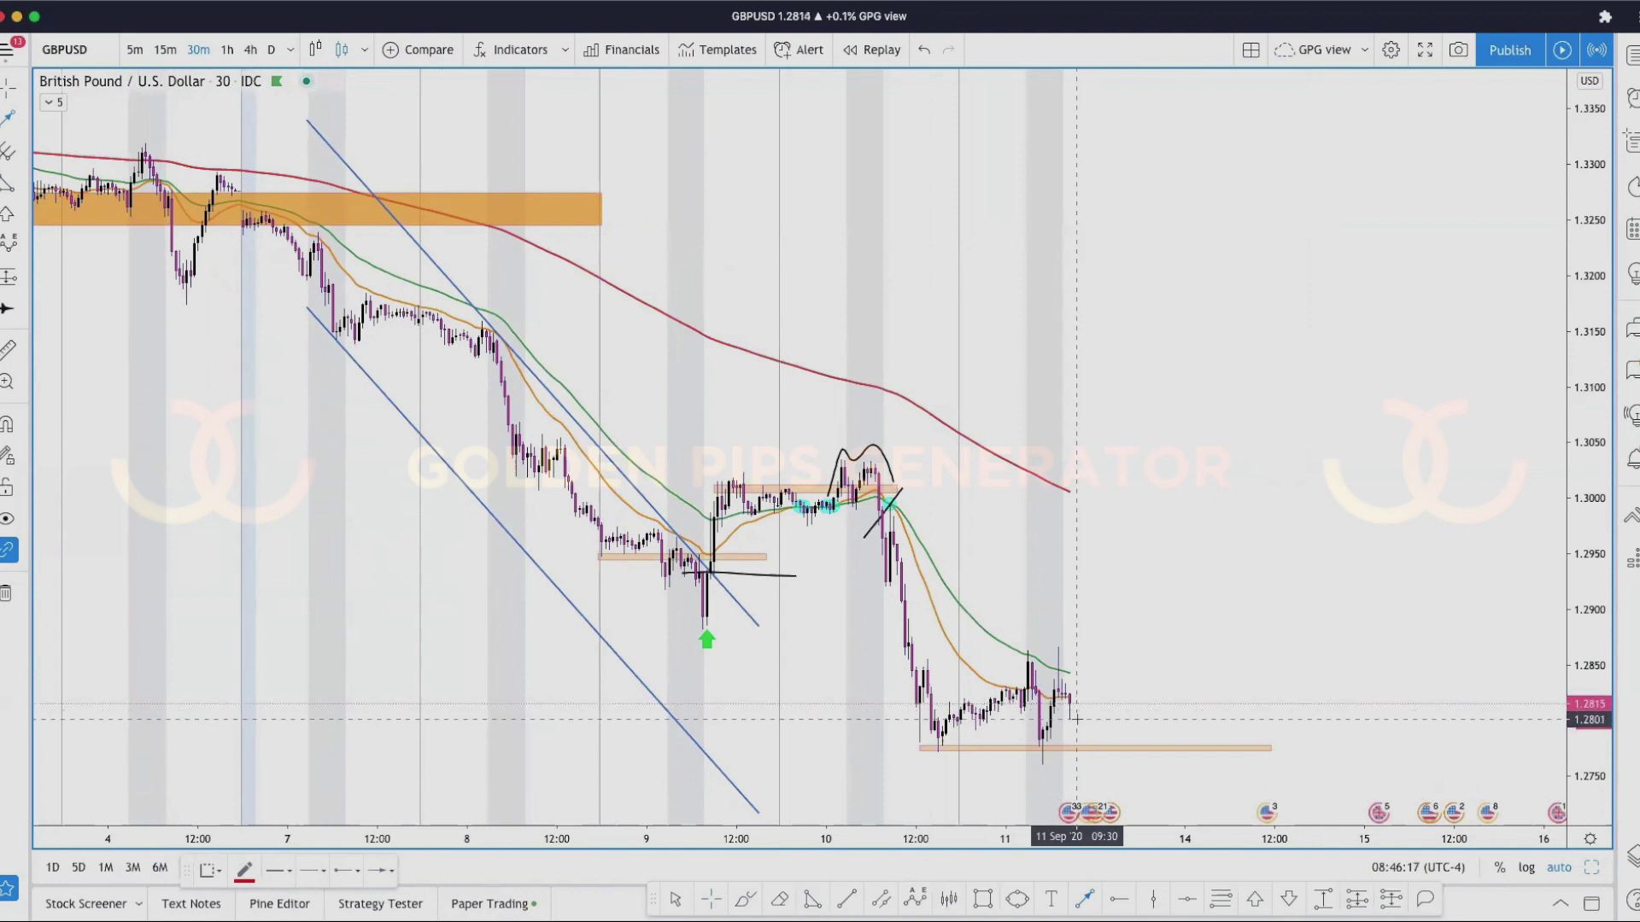
mouse_move(1076, 723)
mouse_down()
mouse_move(1059, 374)
mouse_move(1077, 236)
mouse_move(1076, 389)
mouse_up()
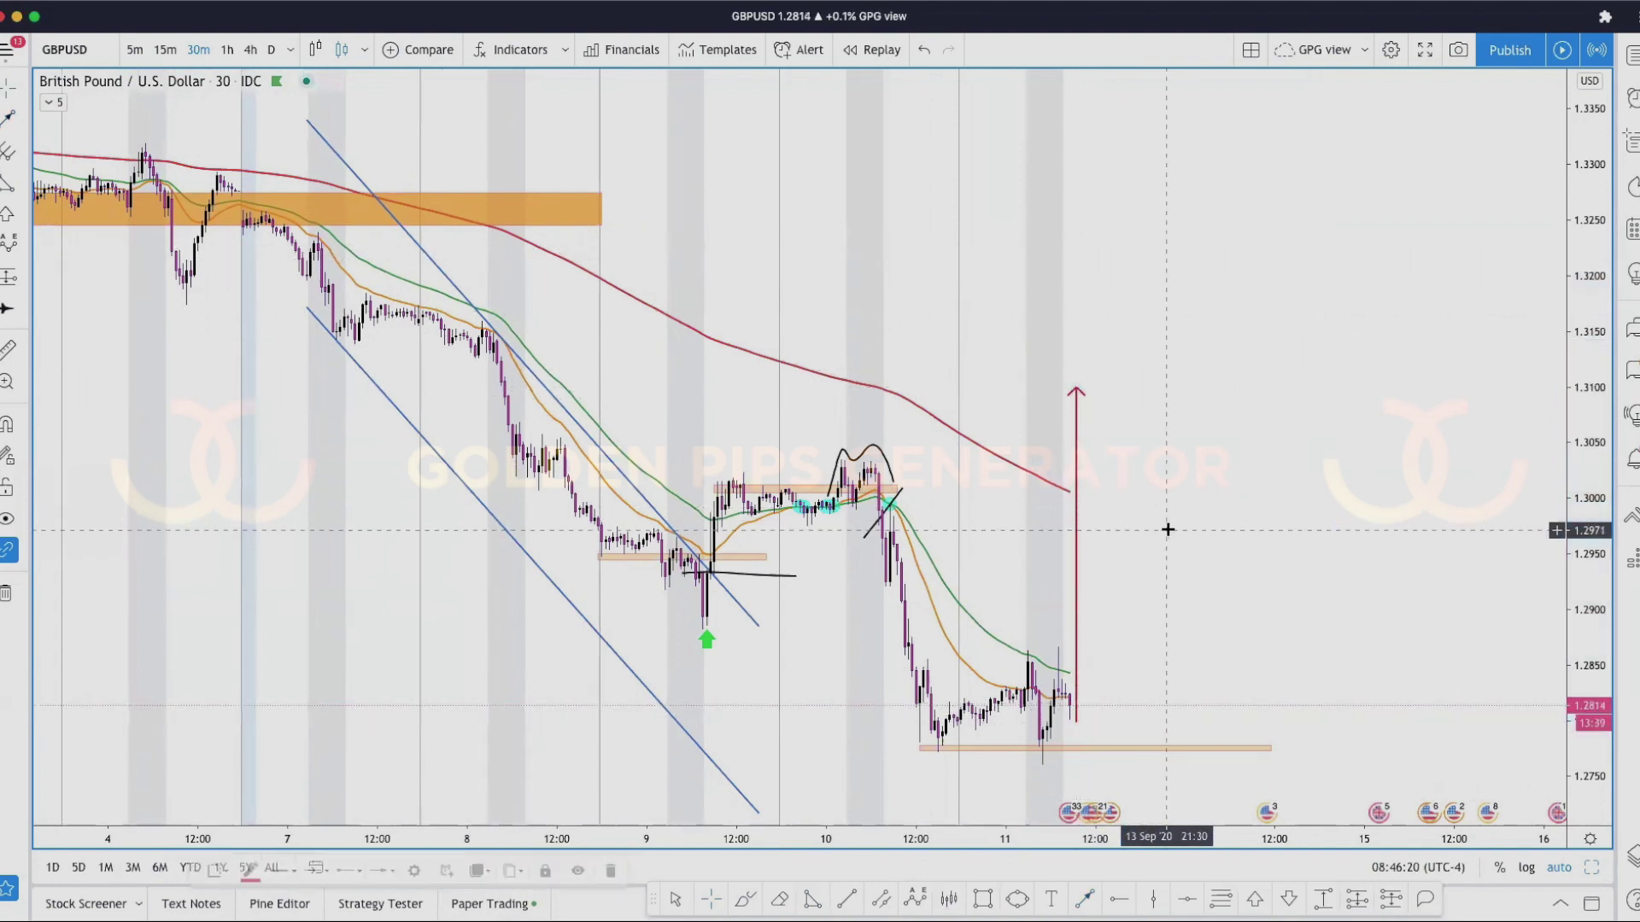
click(1077, 556)
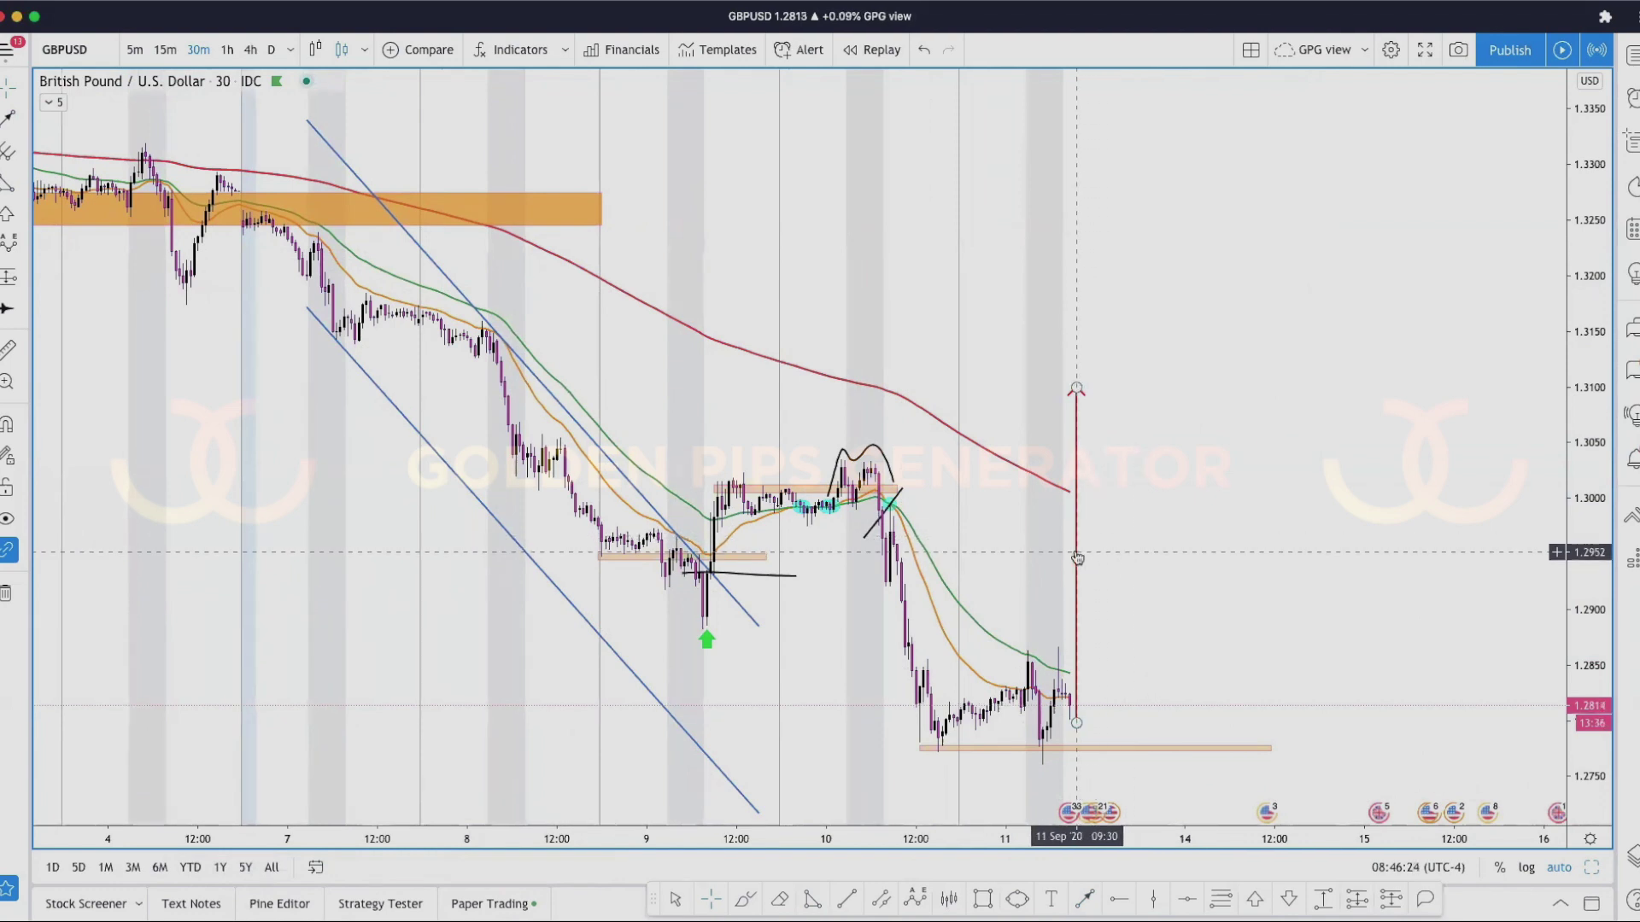
- Switch the GBPUSD chart to the 4-hour timeframe and examine the September decline against the moving averages and the arrow
click(238, 51)
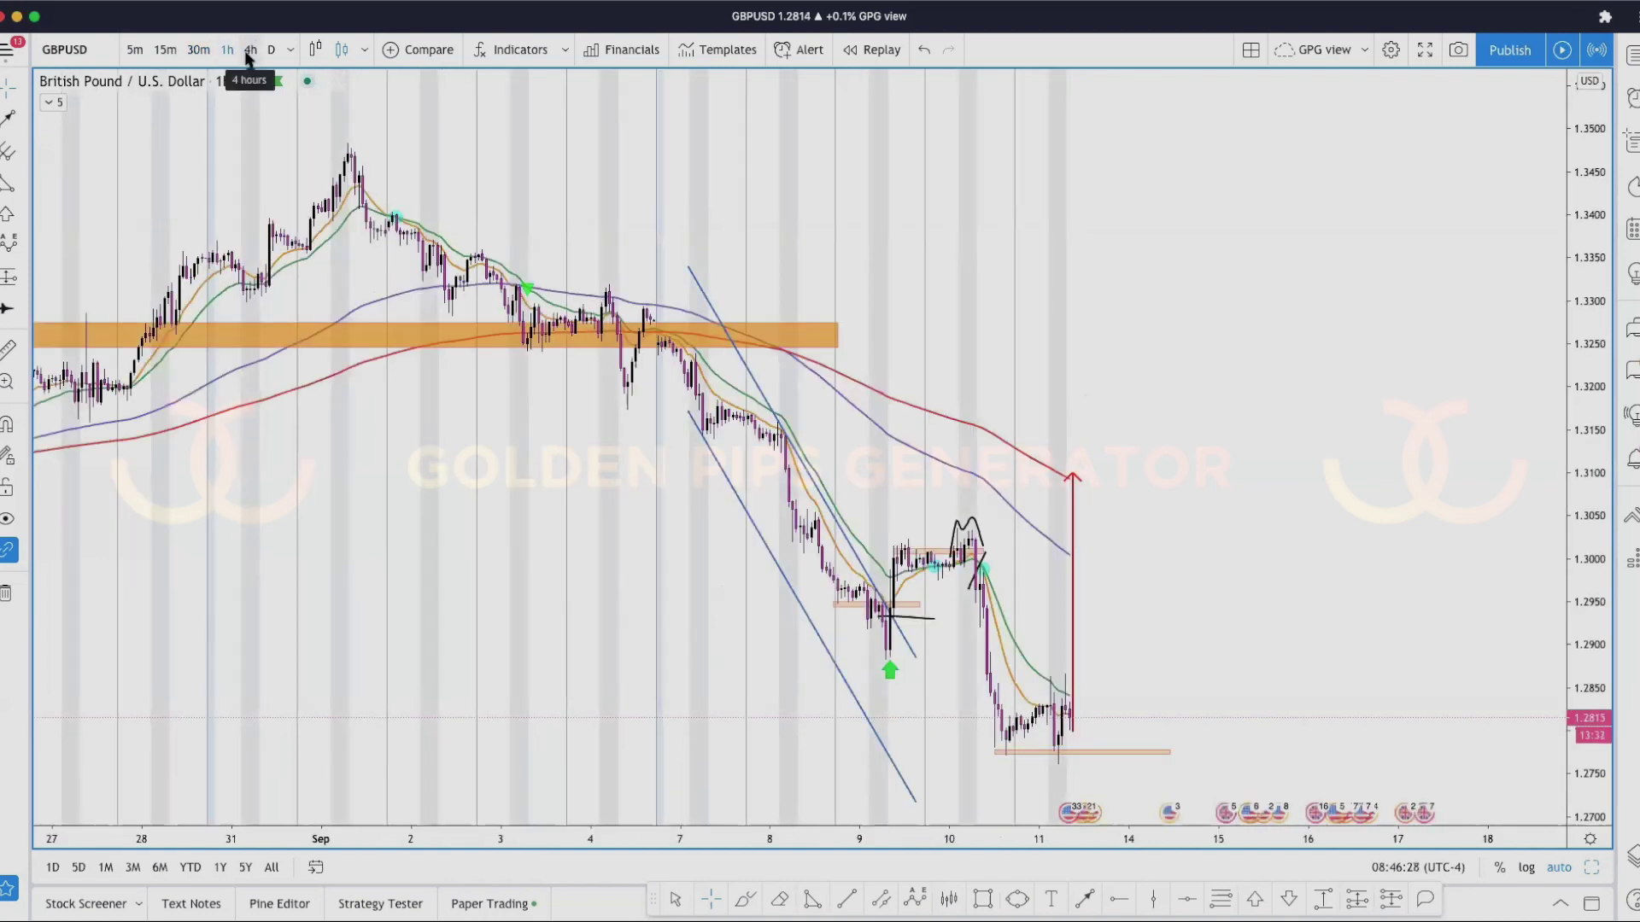
click(249, 52)
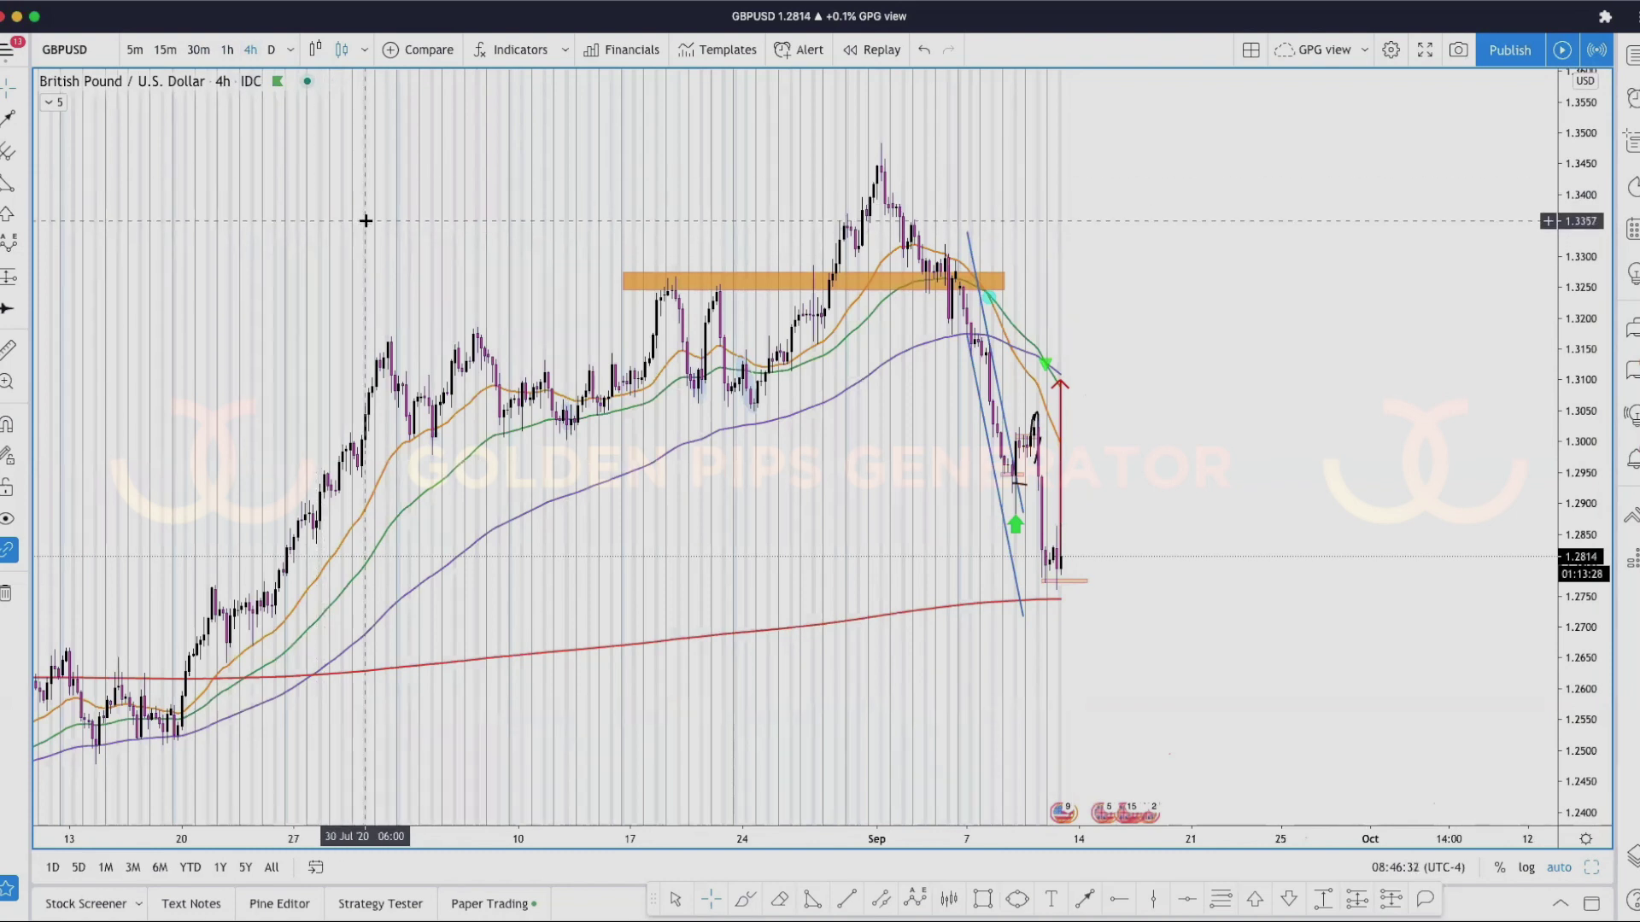
scroll(364, 220, up, 4)
scroll(365, 220, up, 2)
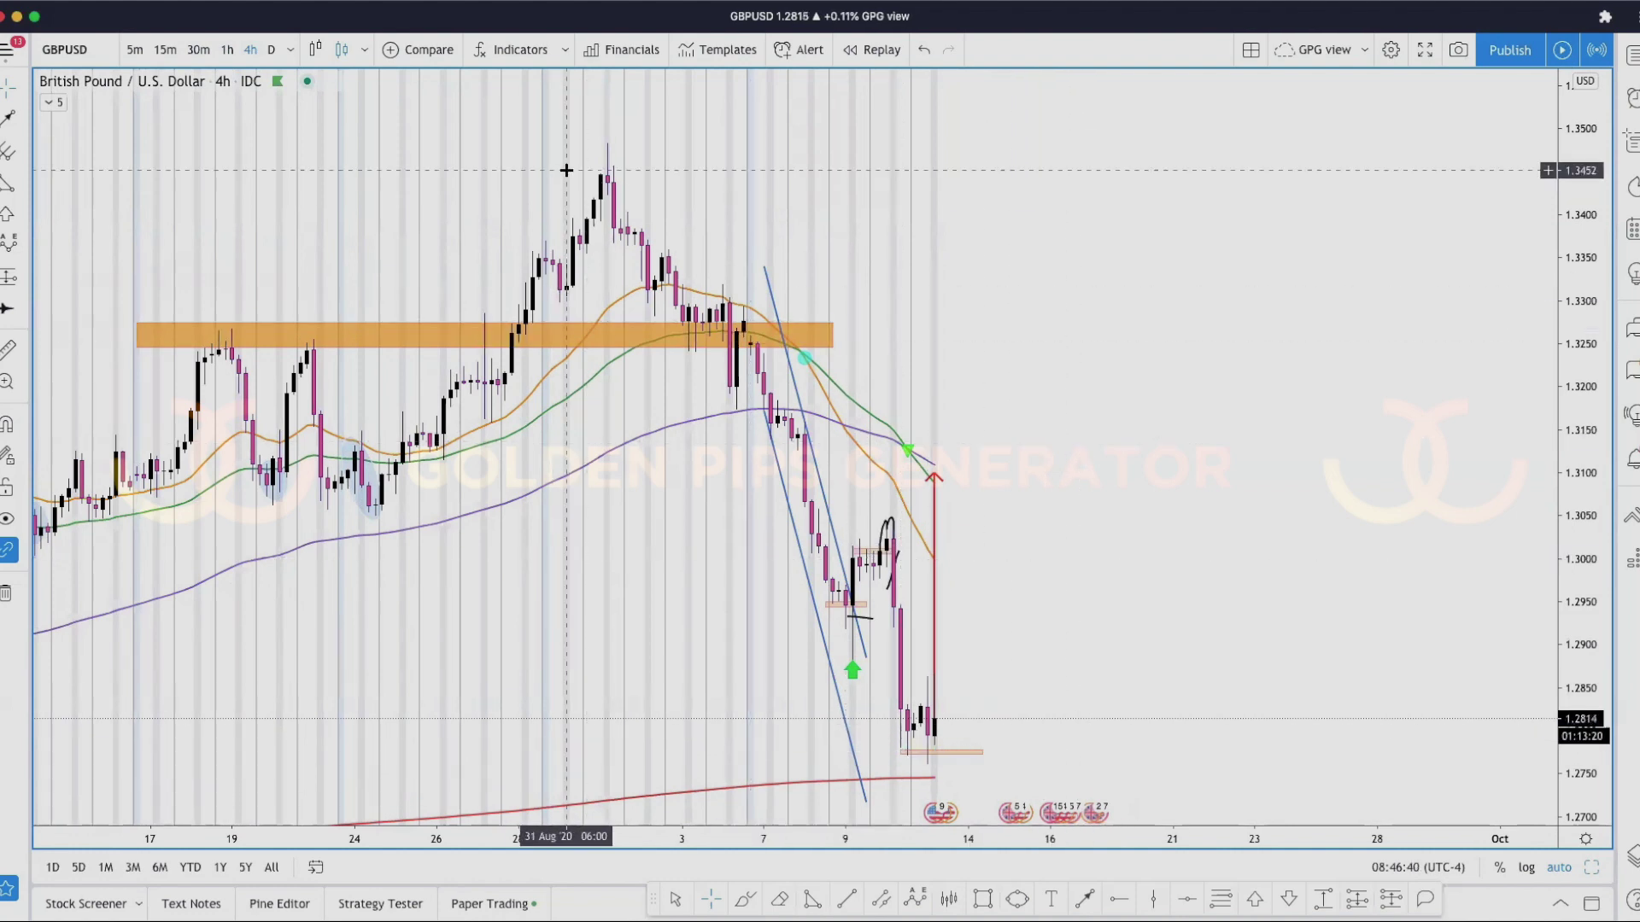
drag(813, 755, 927, 755)
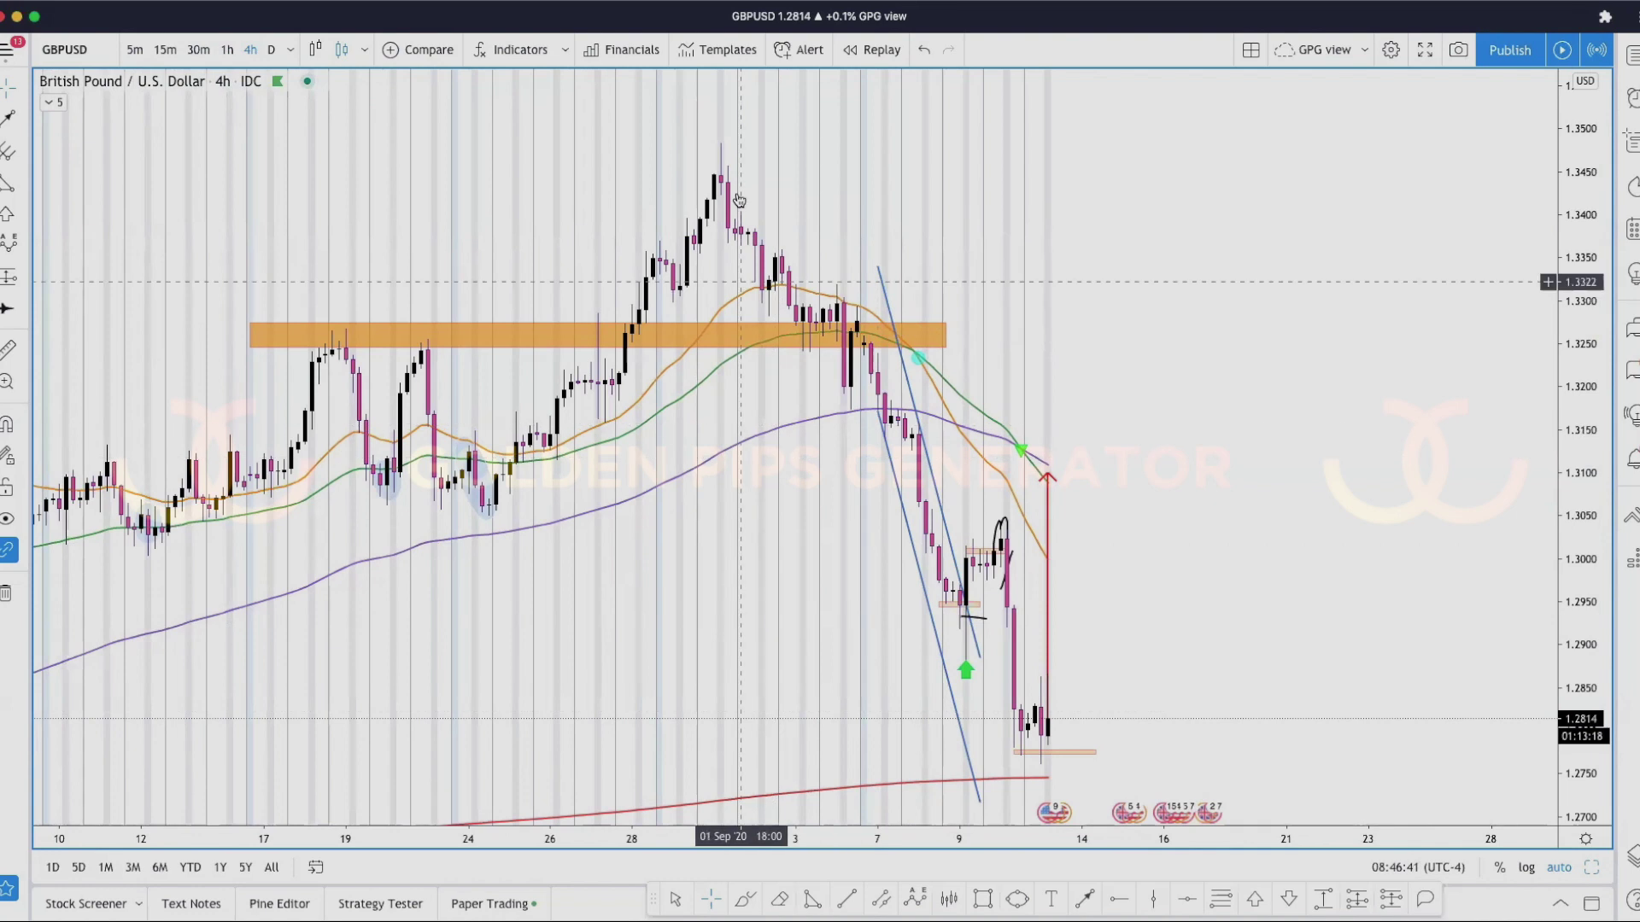
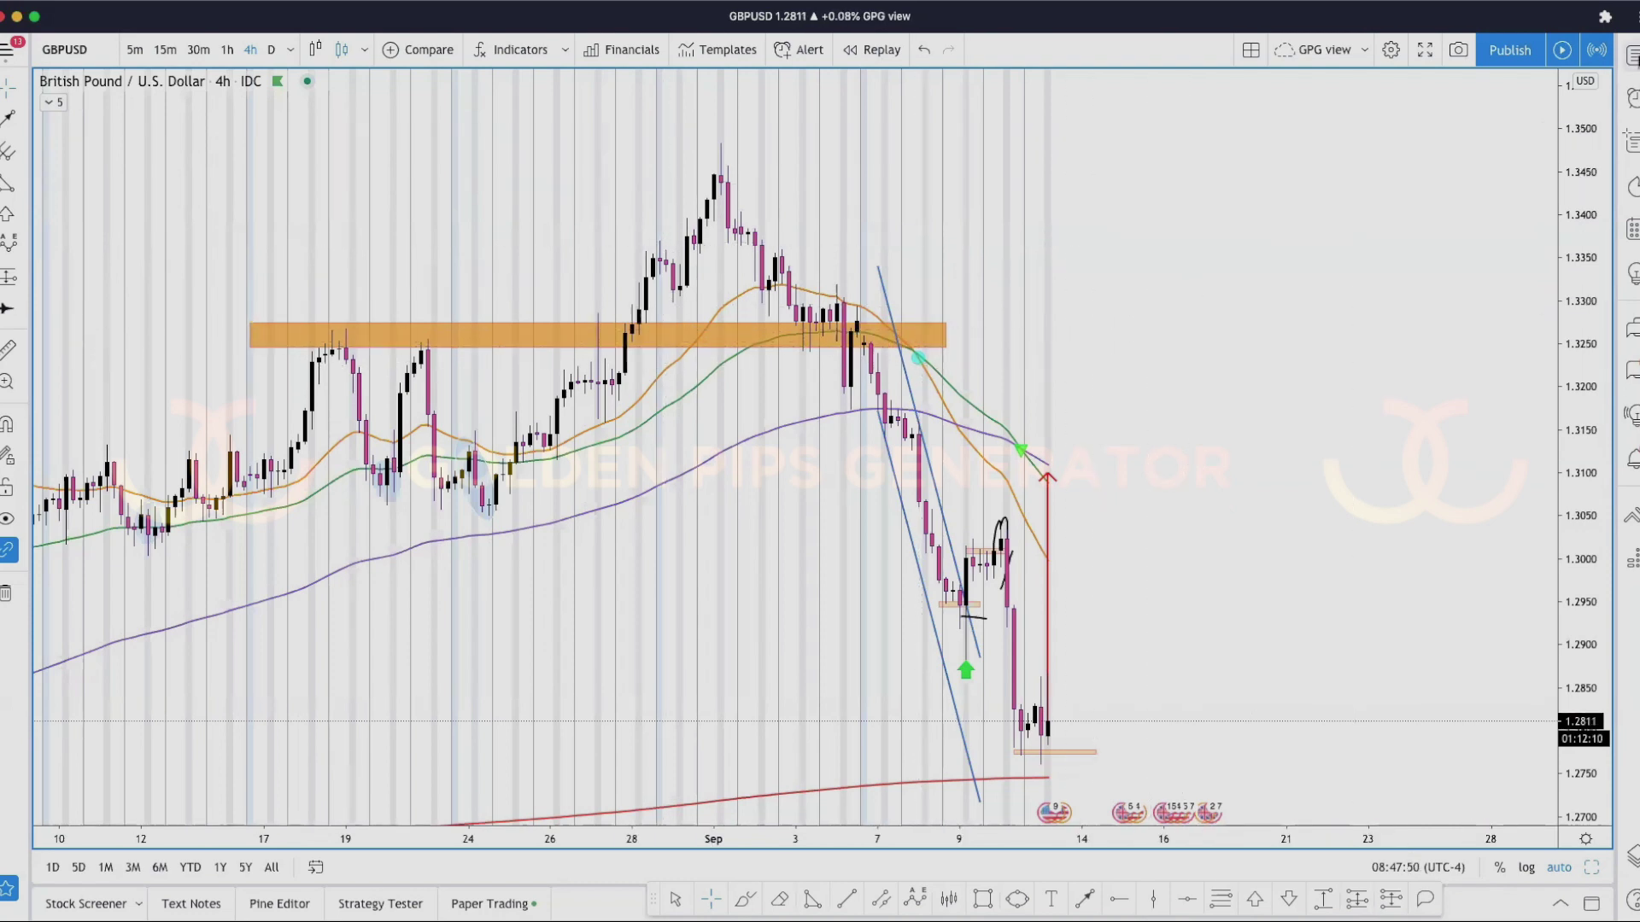
- Switch the chart to EURUSD and set it to the 30-minute timeframe
click(1631, 55)
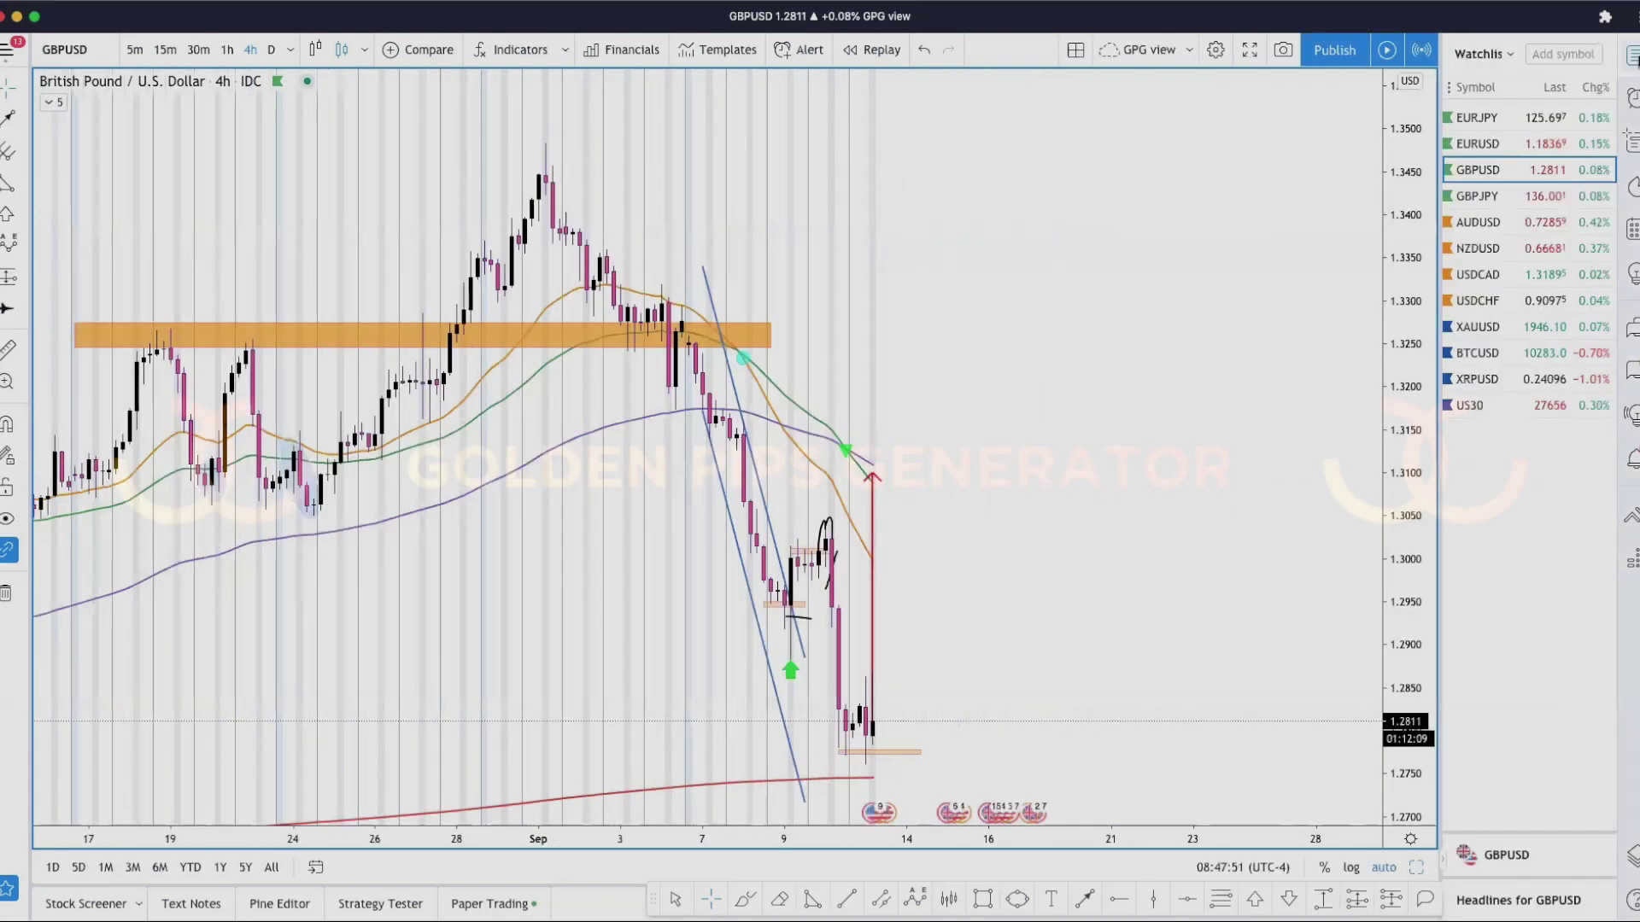
click(1518, 143)
click(1631, 55)
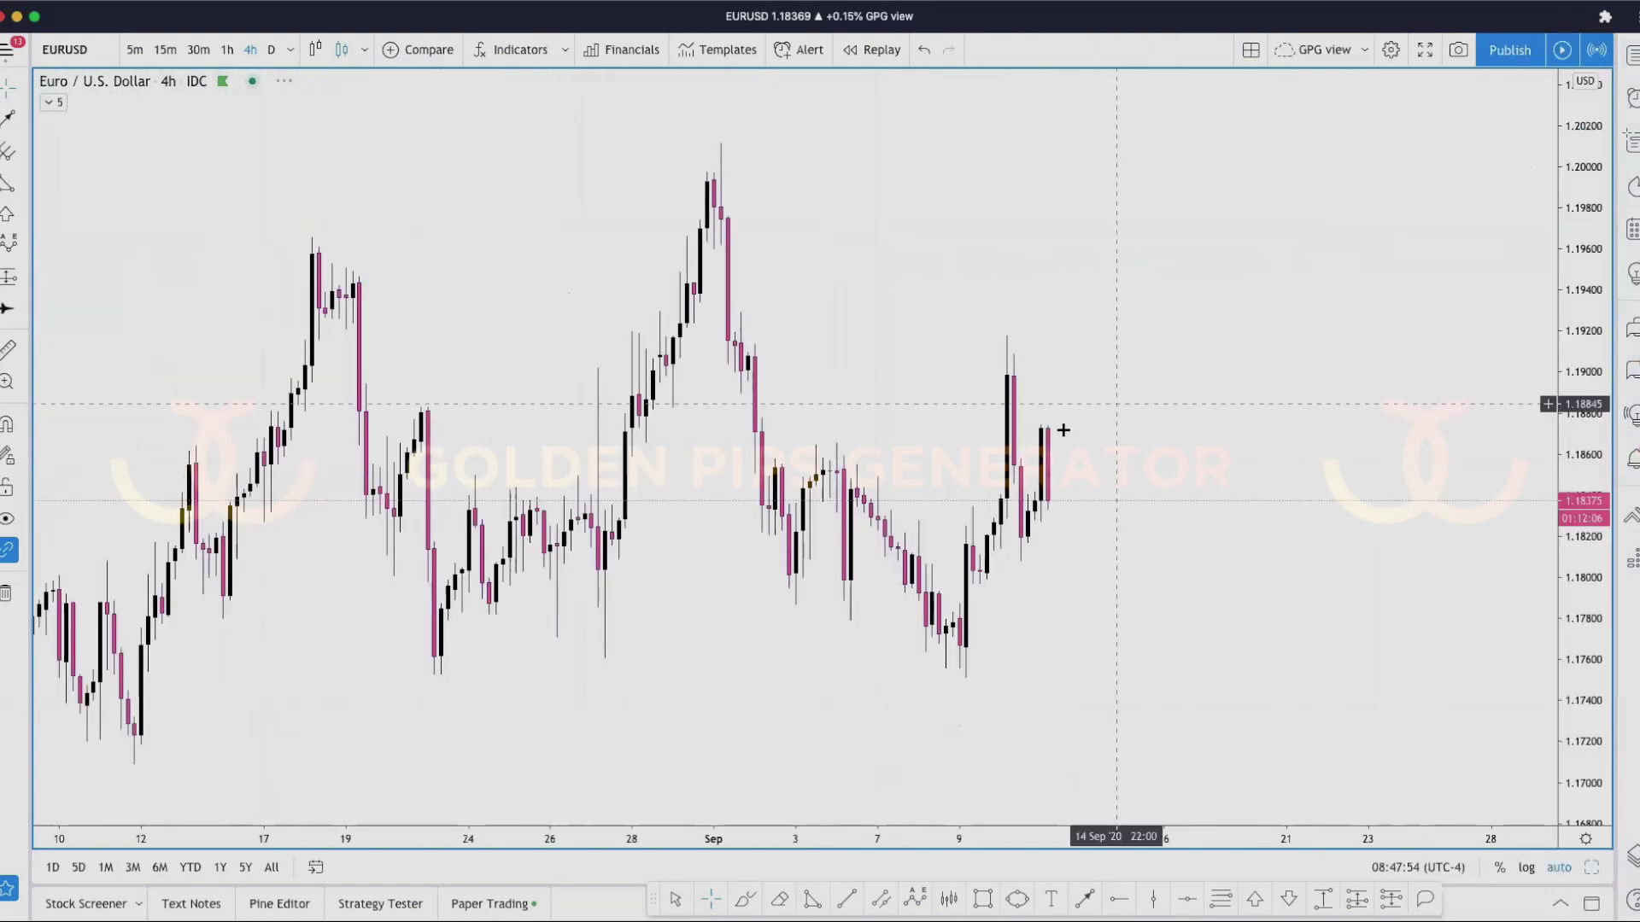
scroll(1084, 414, up, 5)
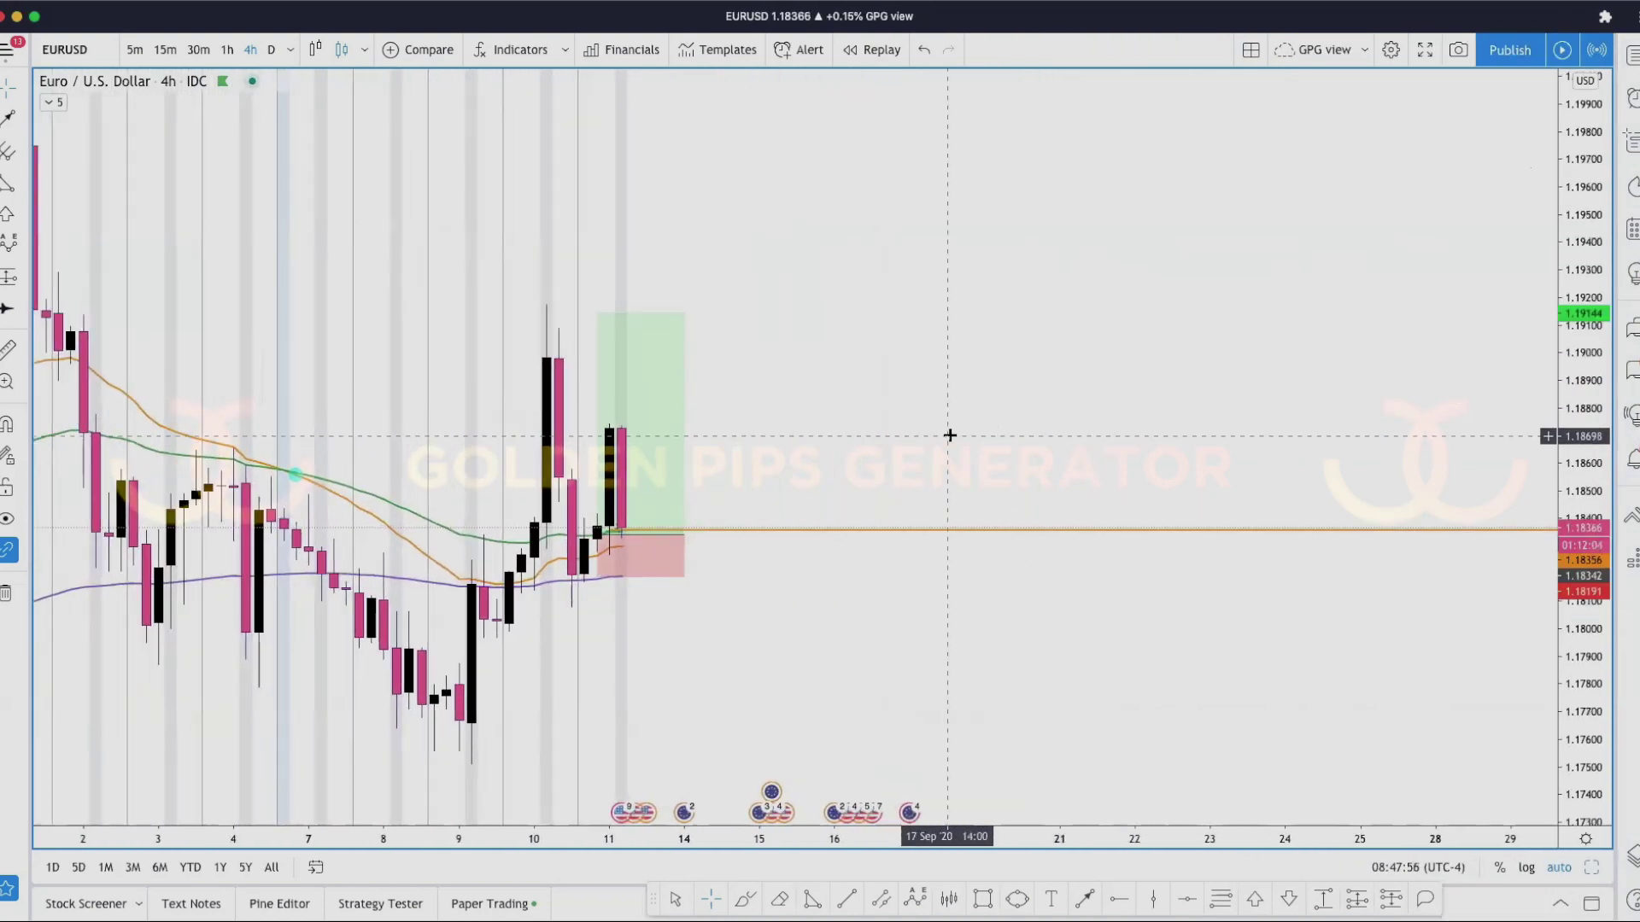
scroll(949, 435, down, 3)
click(198, 49)
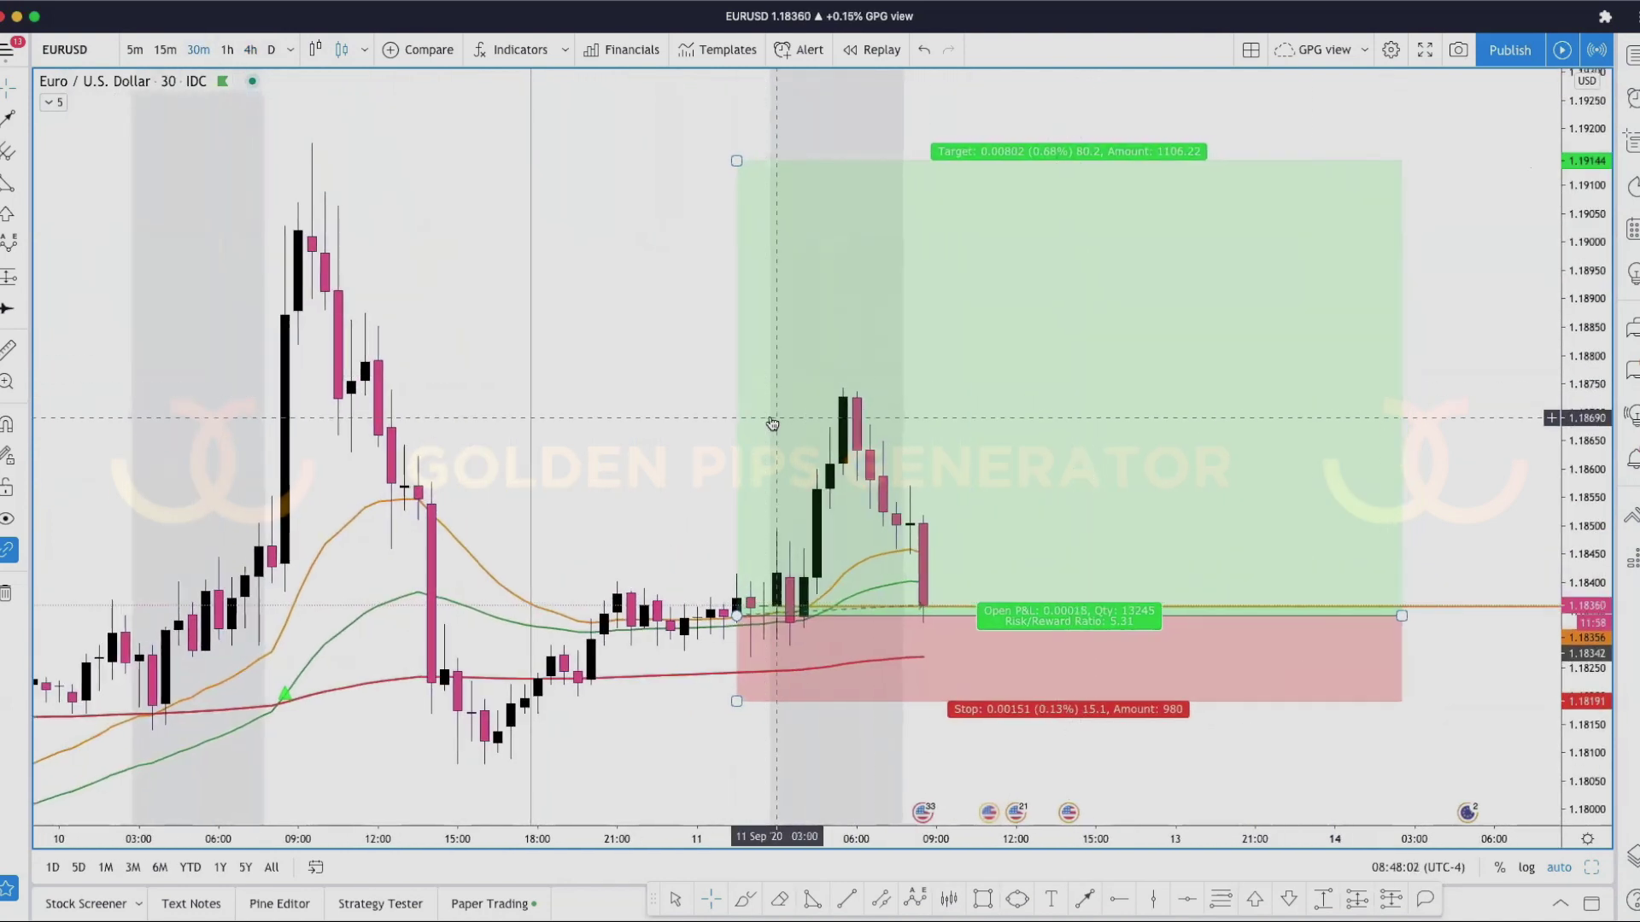
- Examine the 11 September EURUSD long position on the 15-minute timeframe and return to the 30-minute chart
scroll(772, 425, down, 2)
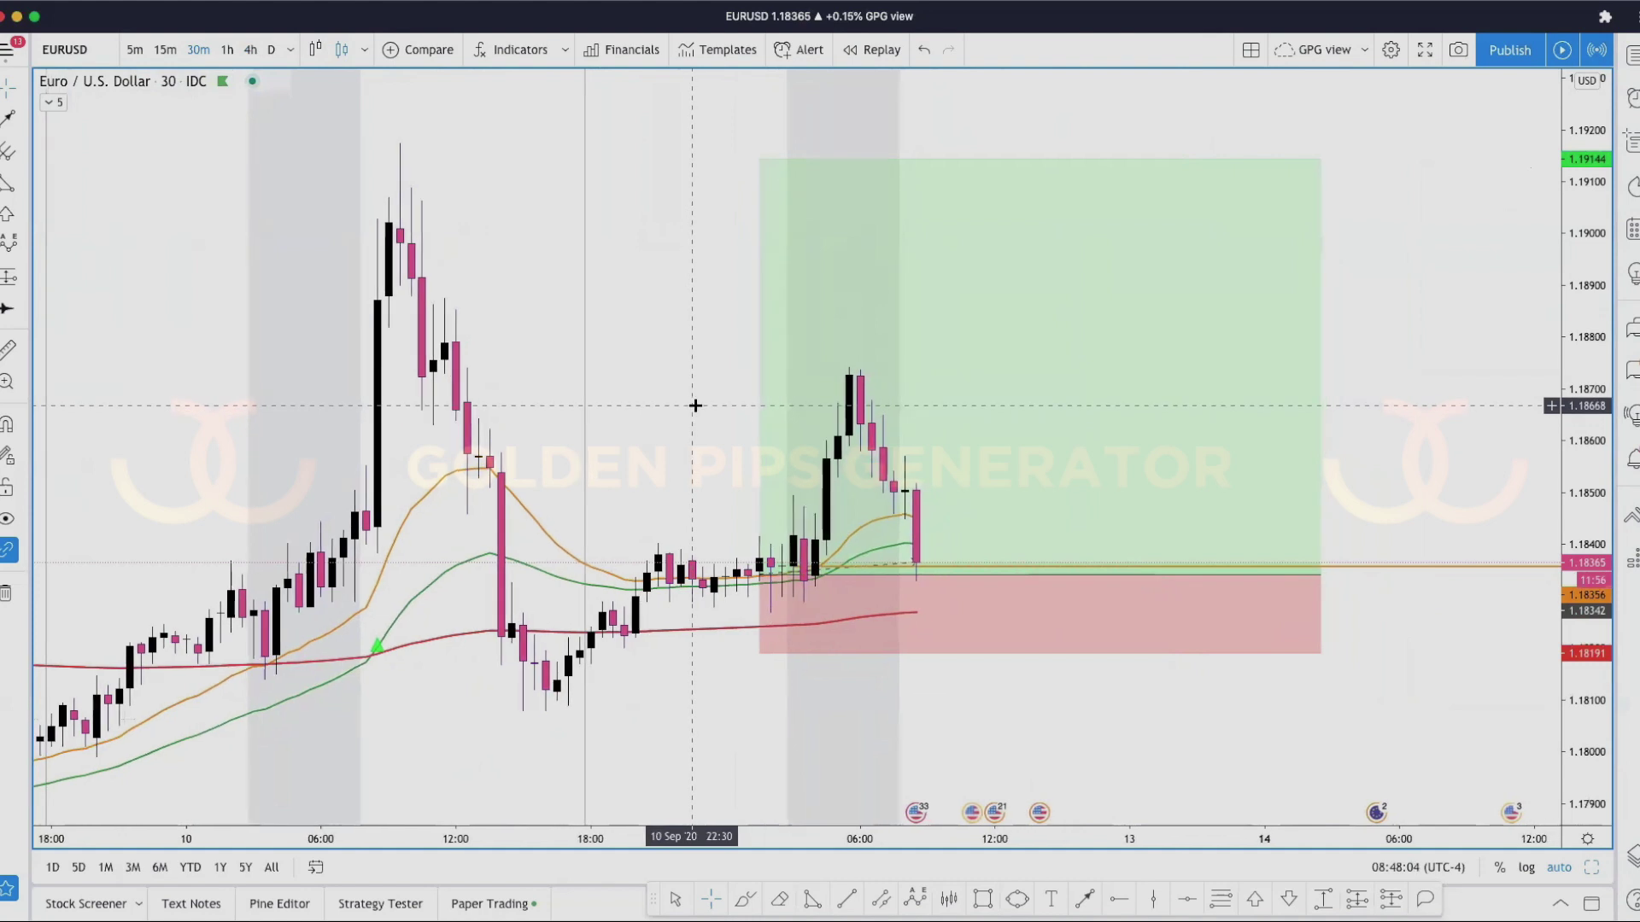
click(166, 50)
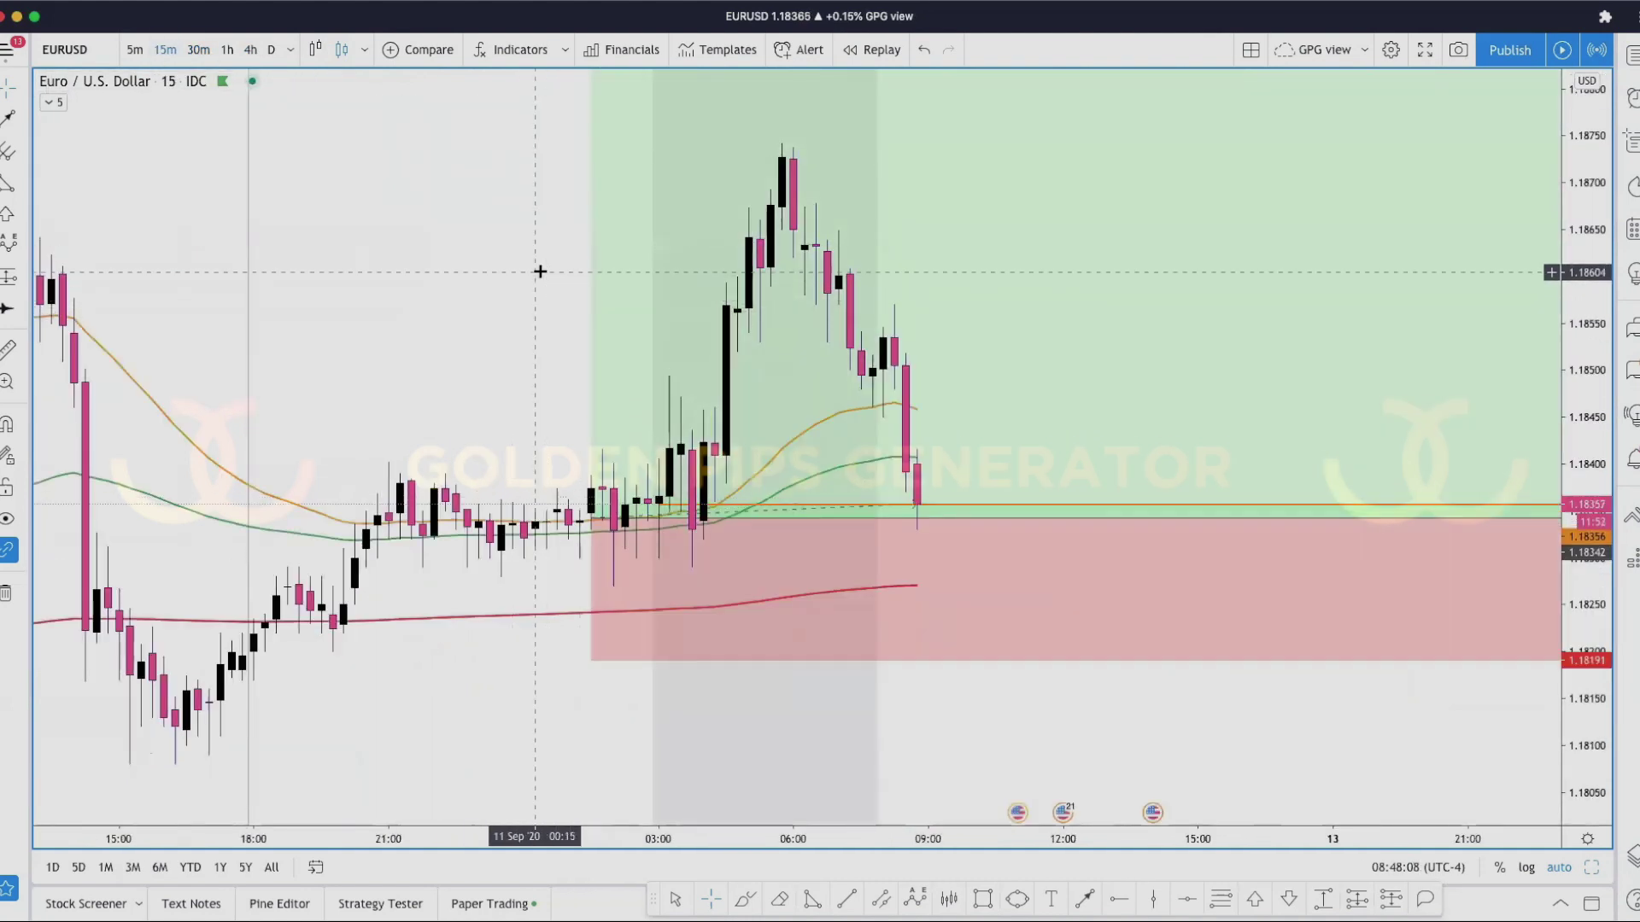
scroll(540, 272, left, 5)
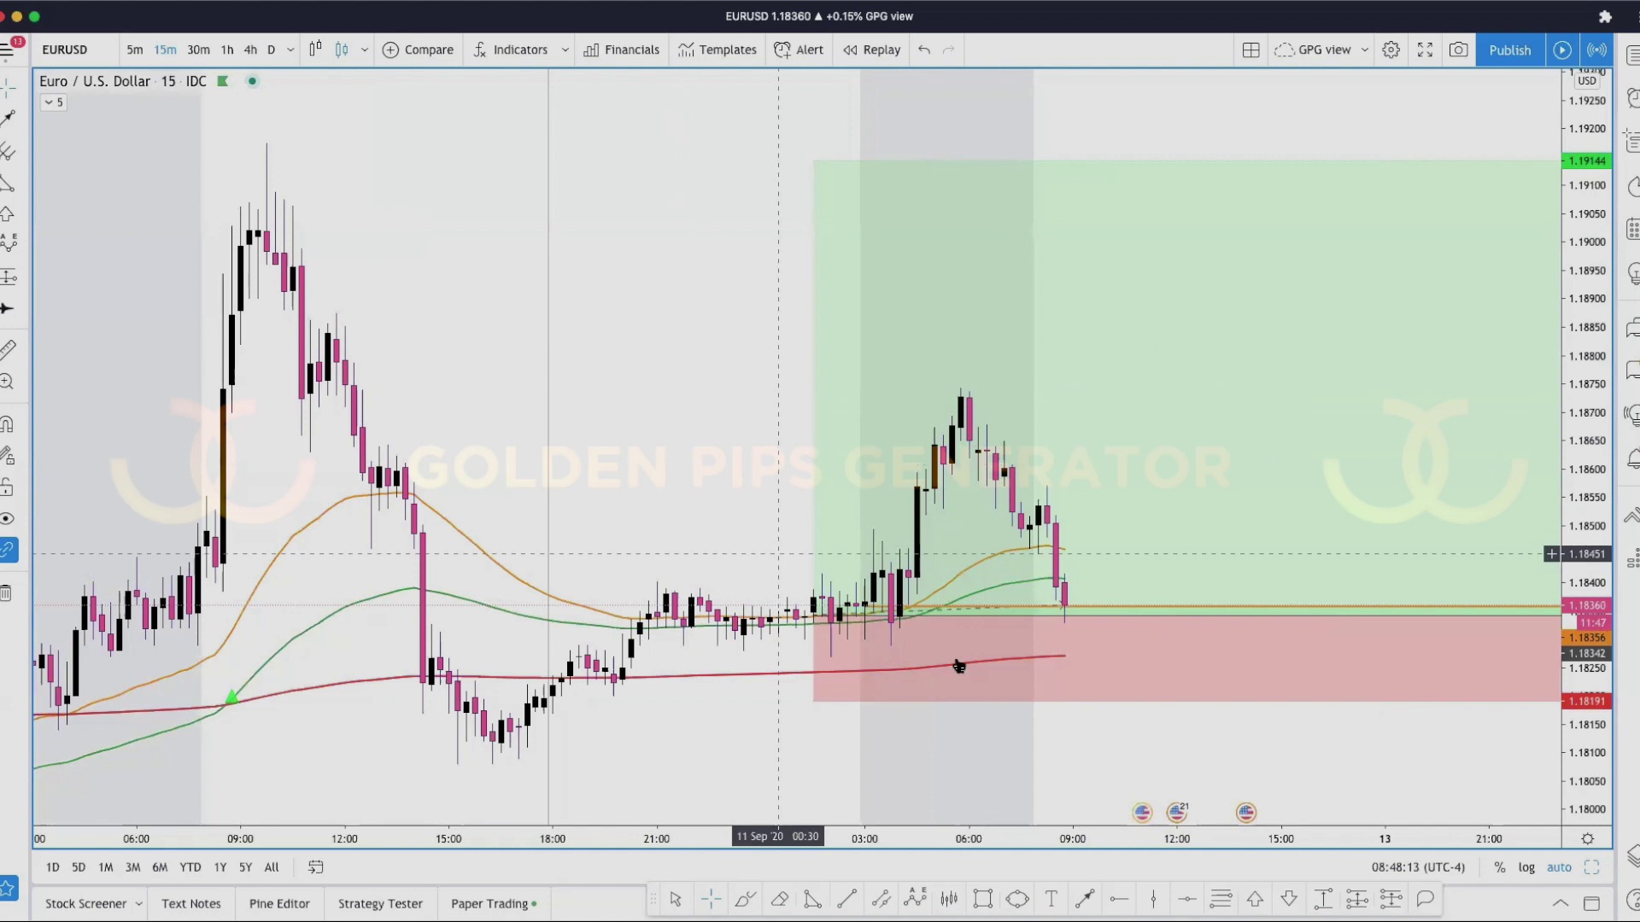
click(198, 49)
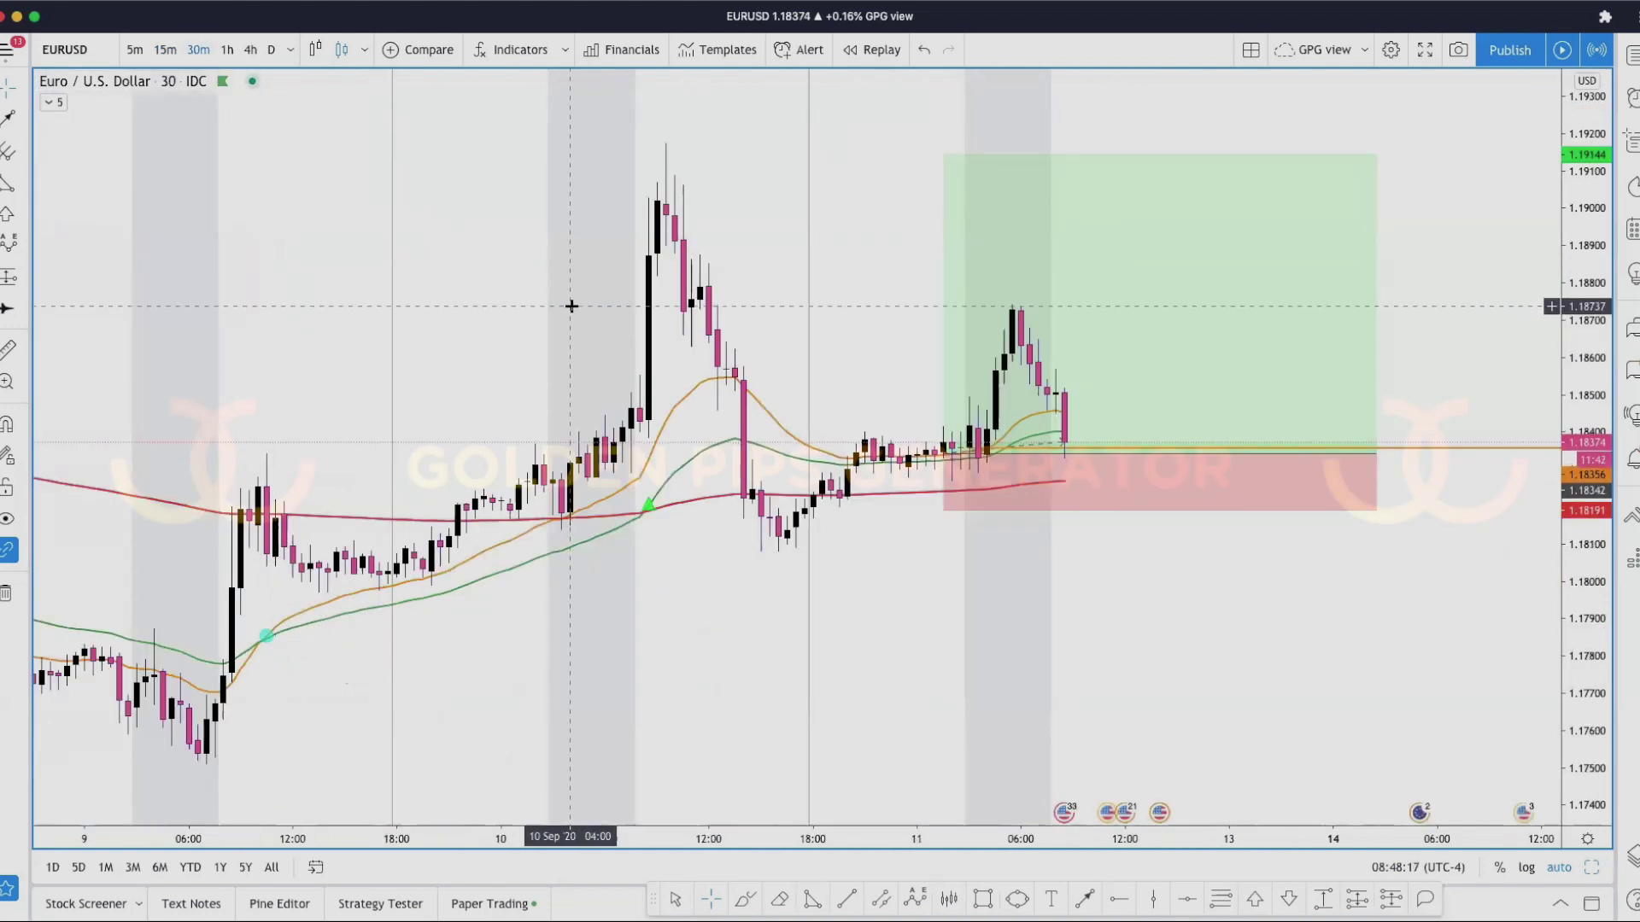
- Duplicate the blue 0-A-B-C-D-E wave pattern and place the copy above the price on 4 September, with point A at about 1.1947
scroll(571, 306, down, 6)
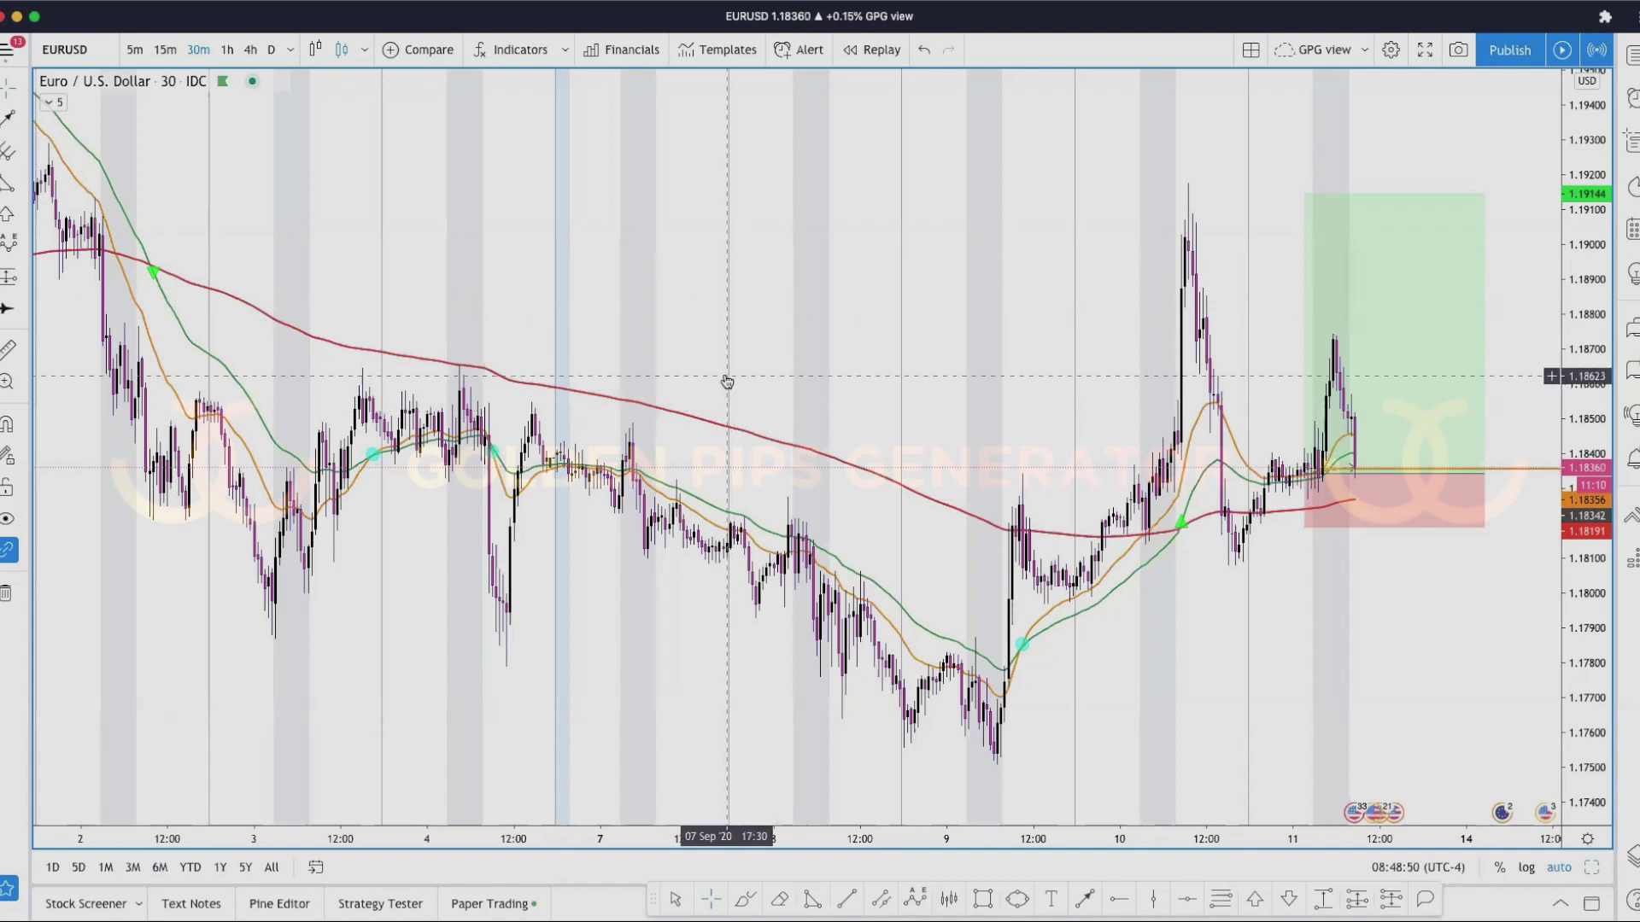
scroll(1124, 615, down, 3)
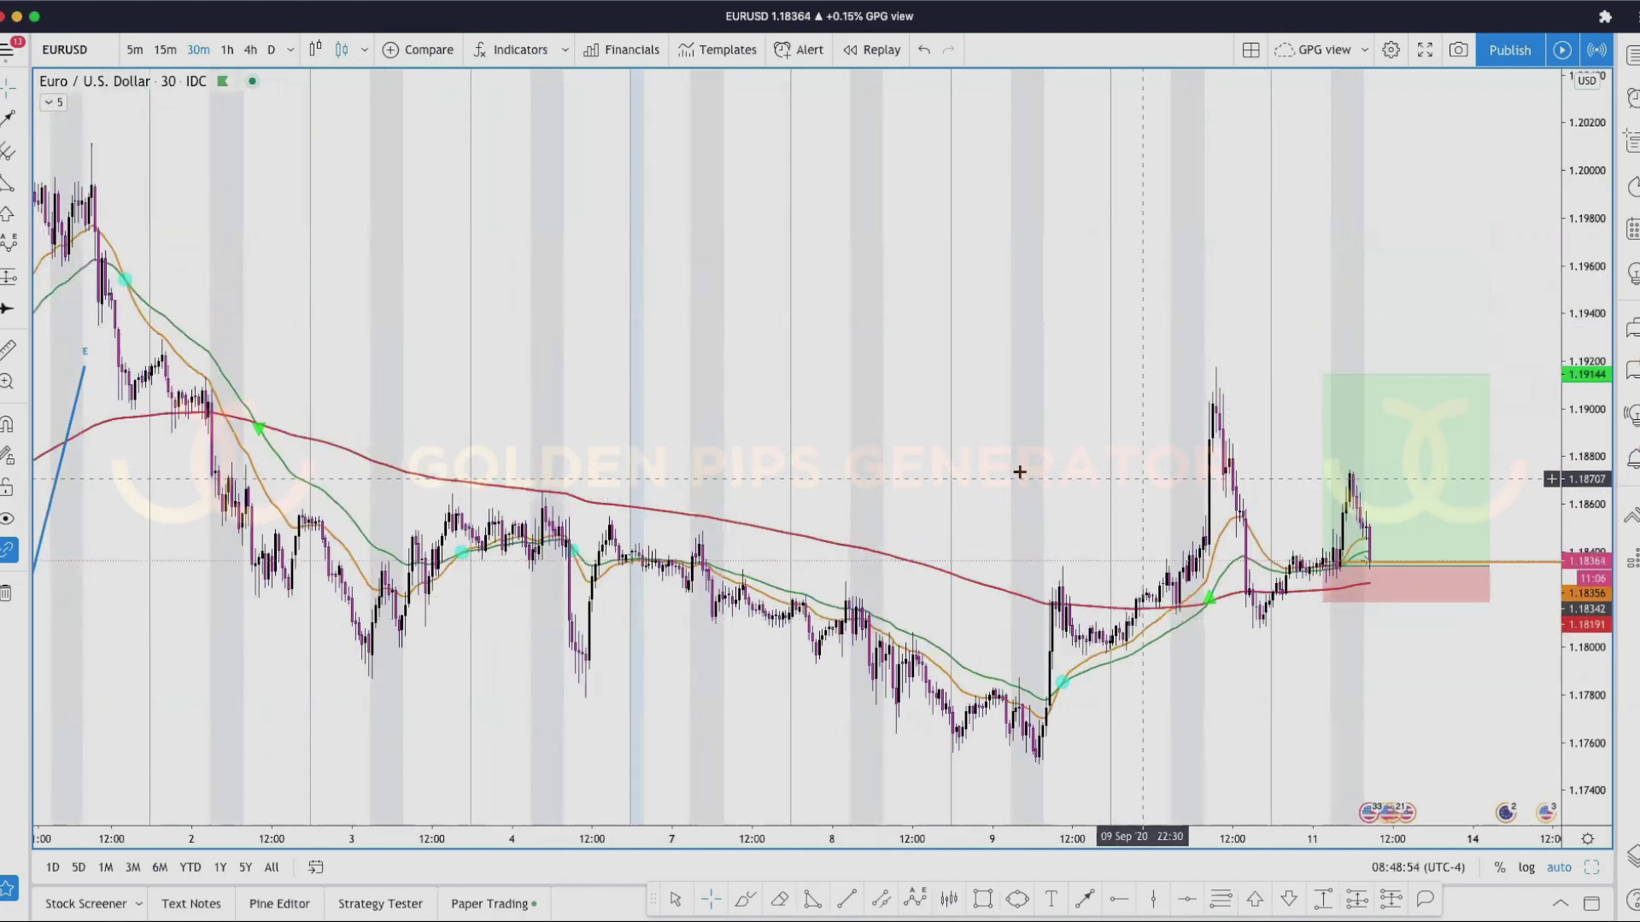
scroll(1088, 469, down, 3)
click(597, 541)
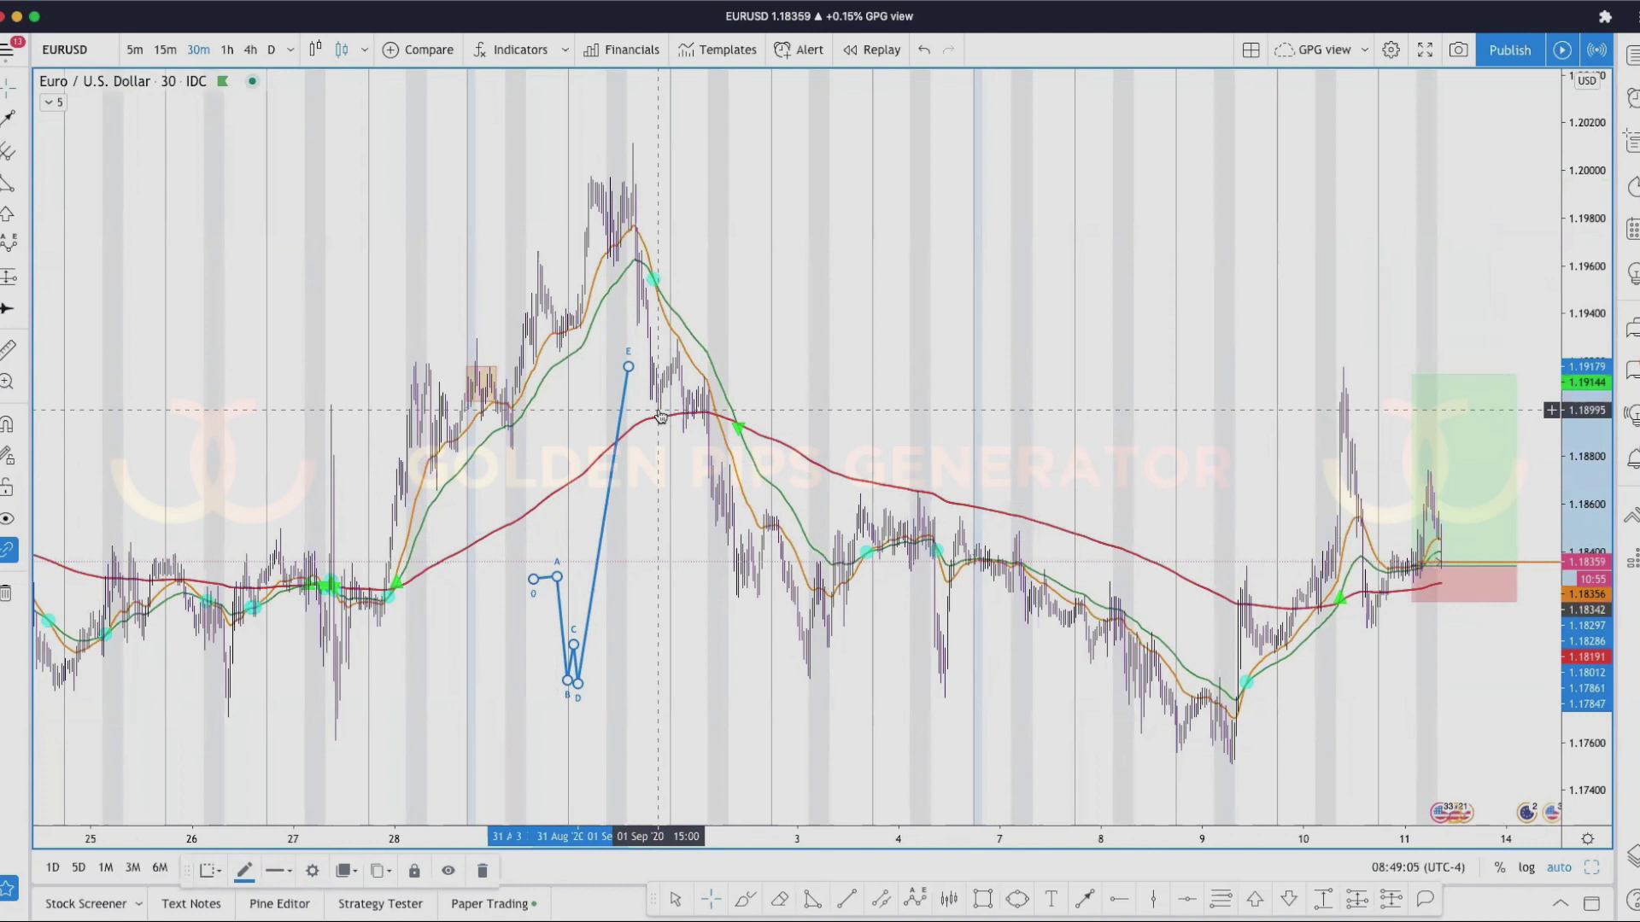
key(ctrl+v)
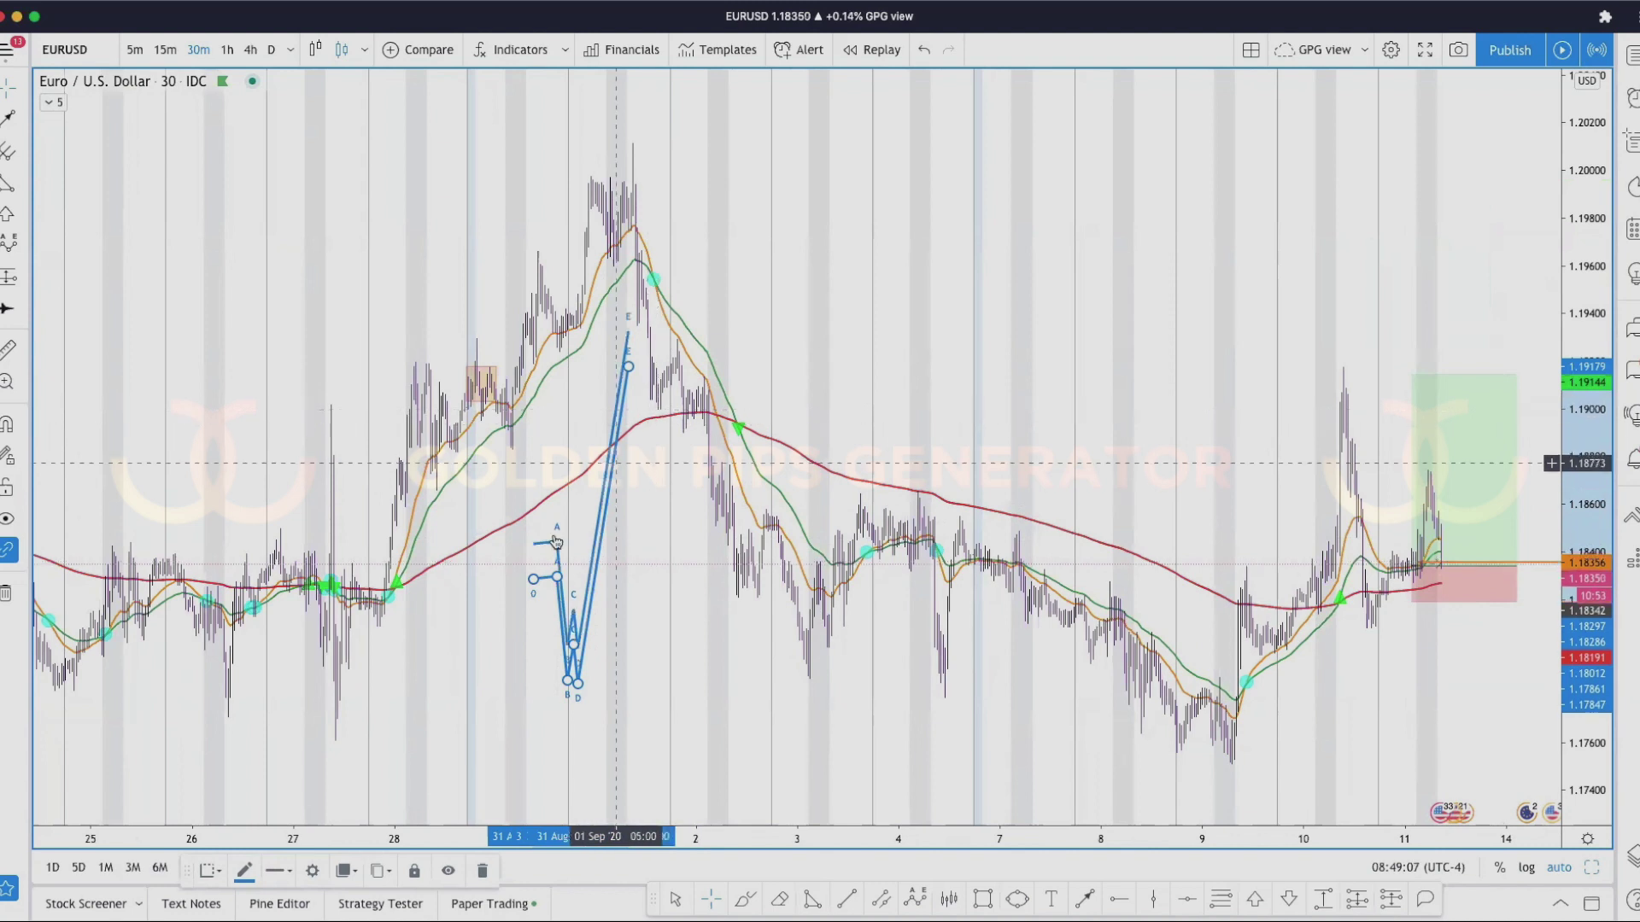
drag(555, 564, 900, 333)
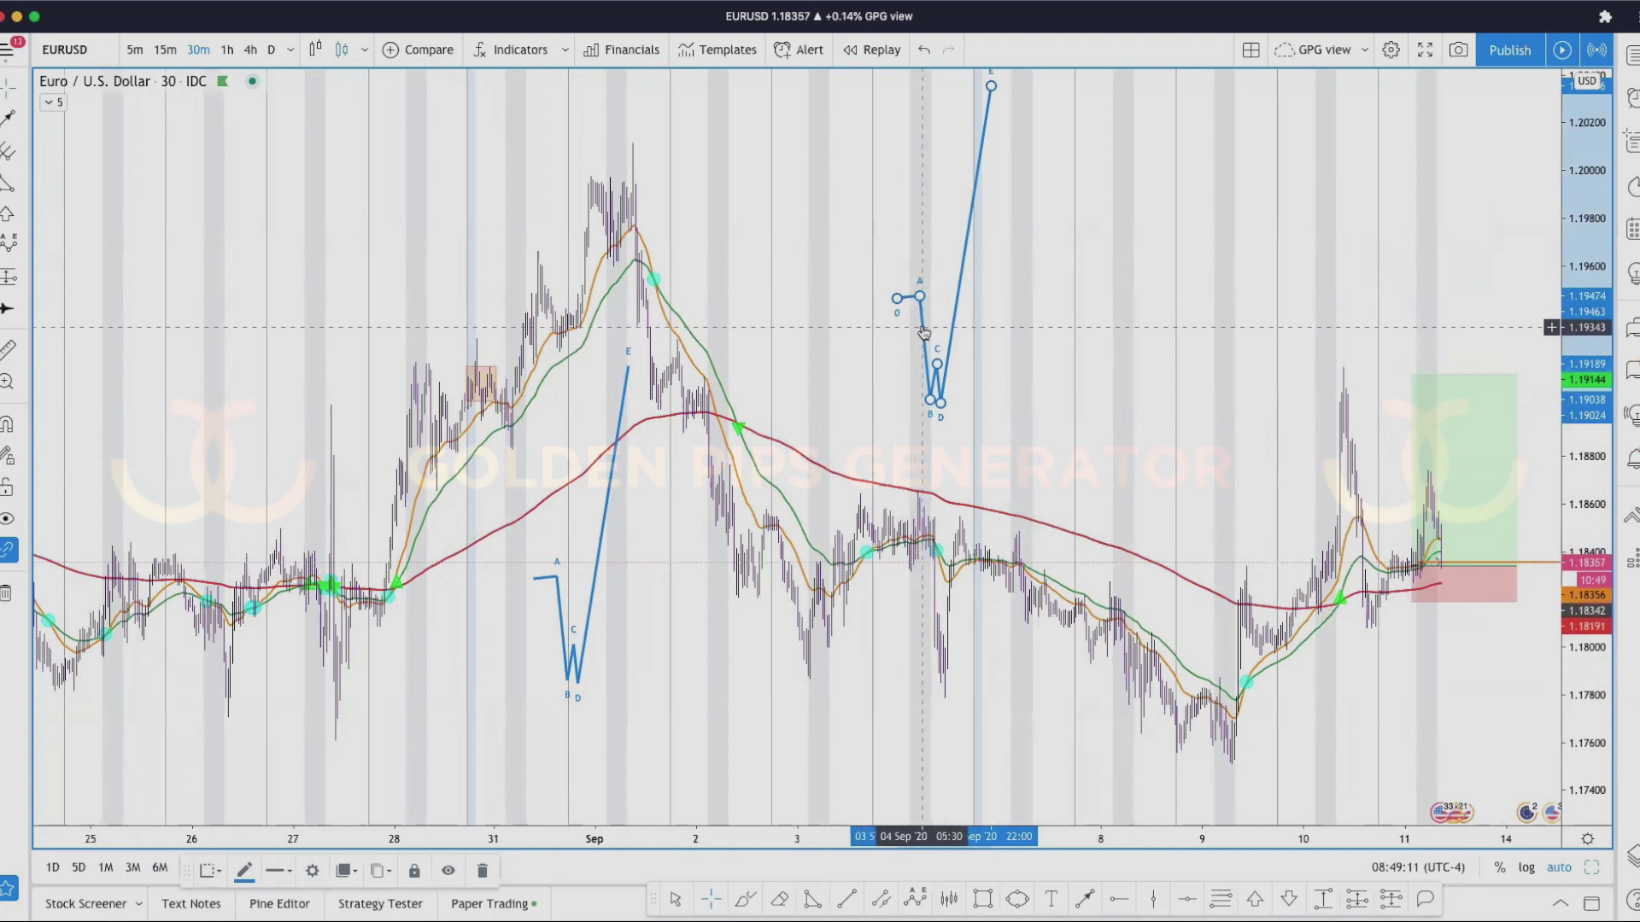
- Clone the copied wave pattern and place the second copy on 2 September, with point A at about 1.1957
click(377, 872)
click(401, 789)
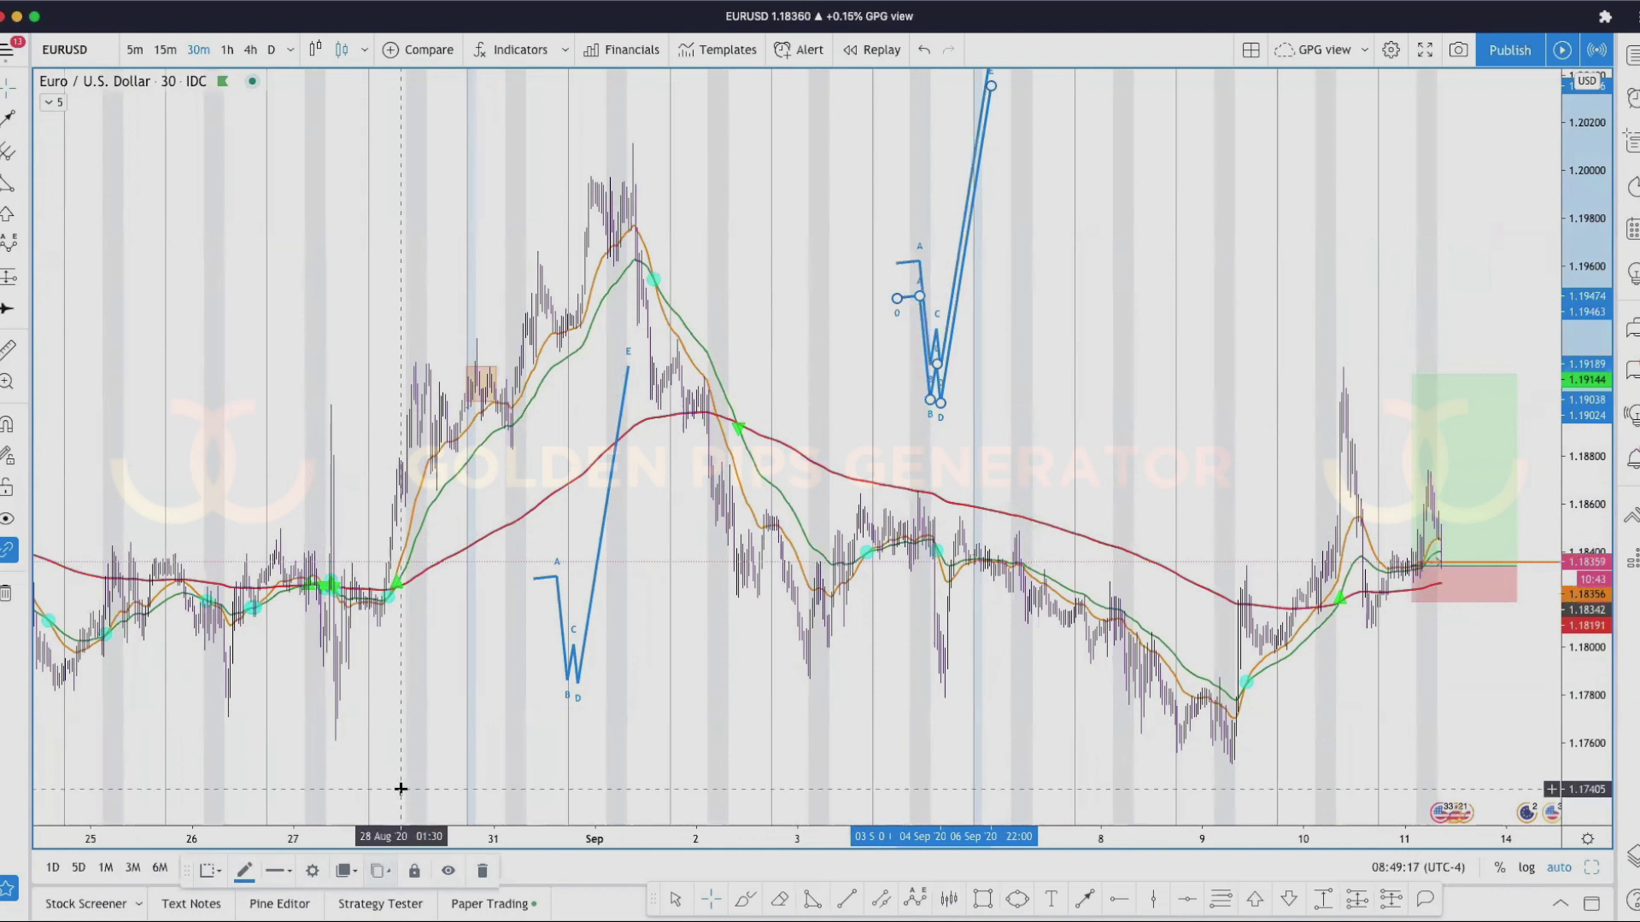
drag(921, 275, 746, 286)
right_click(922, 310)
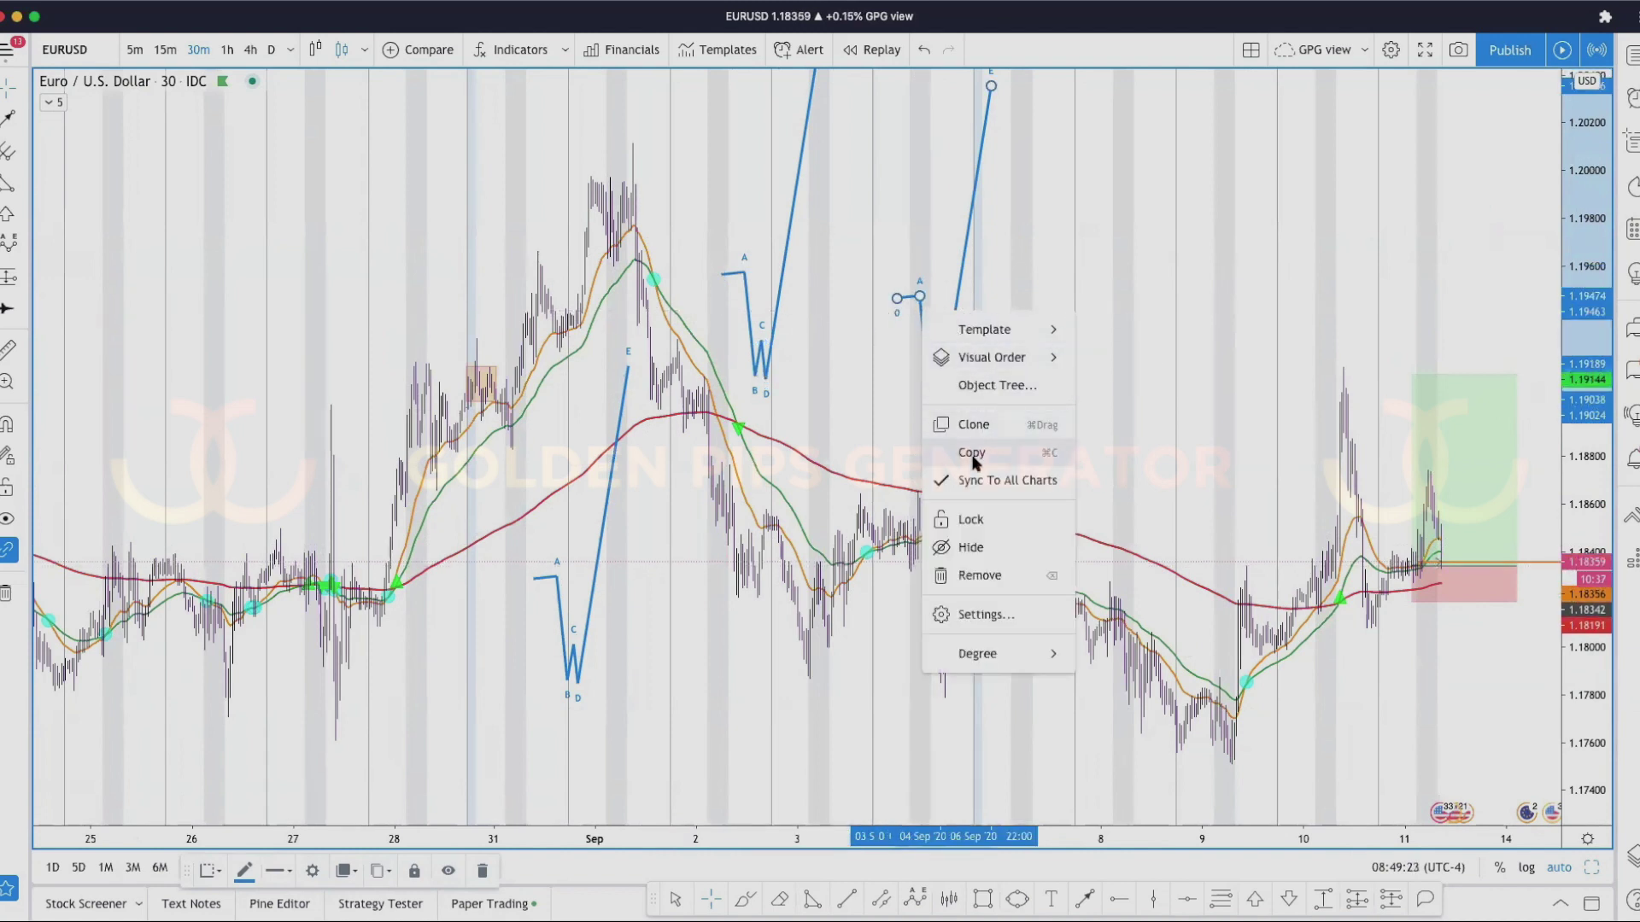
click(500, 246)
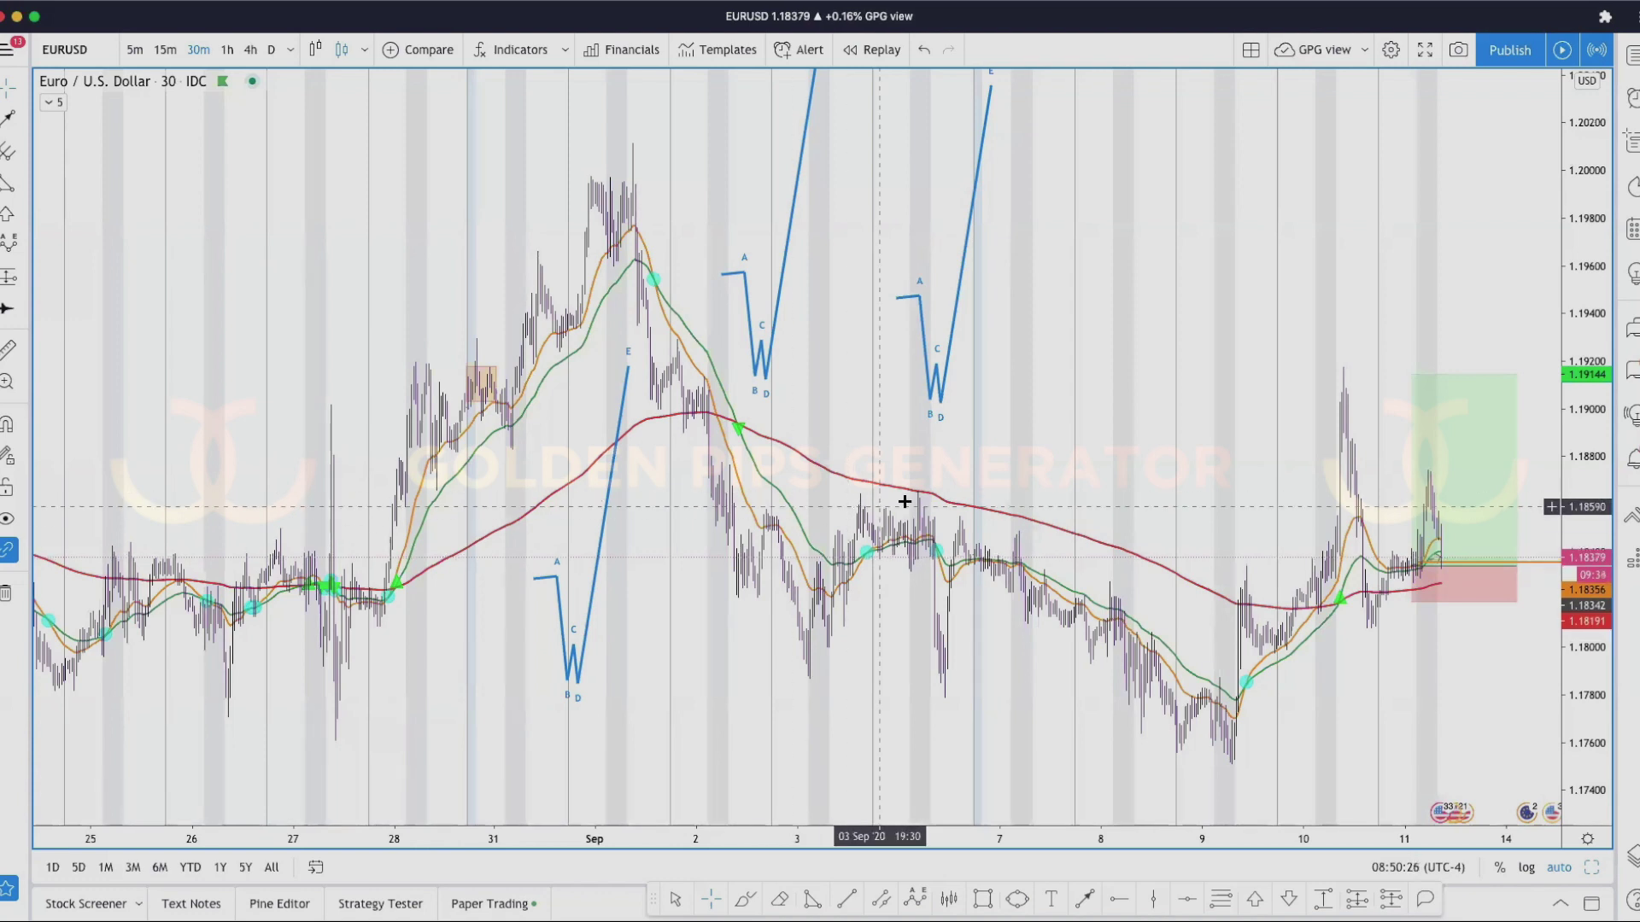
scroll(1211, 422, up, 4)
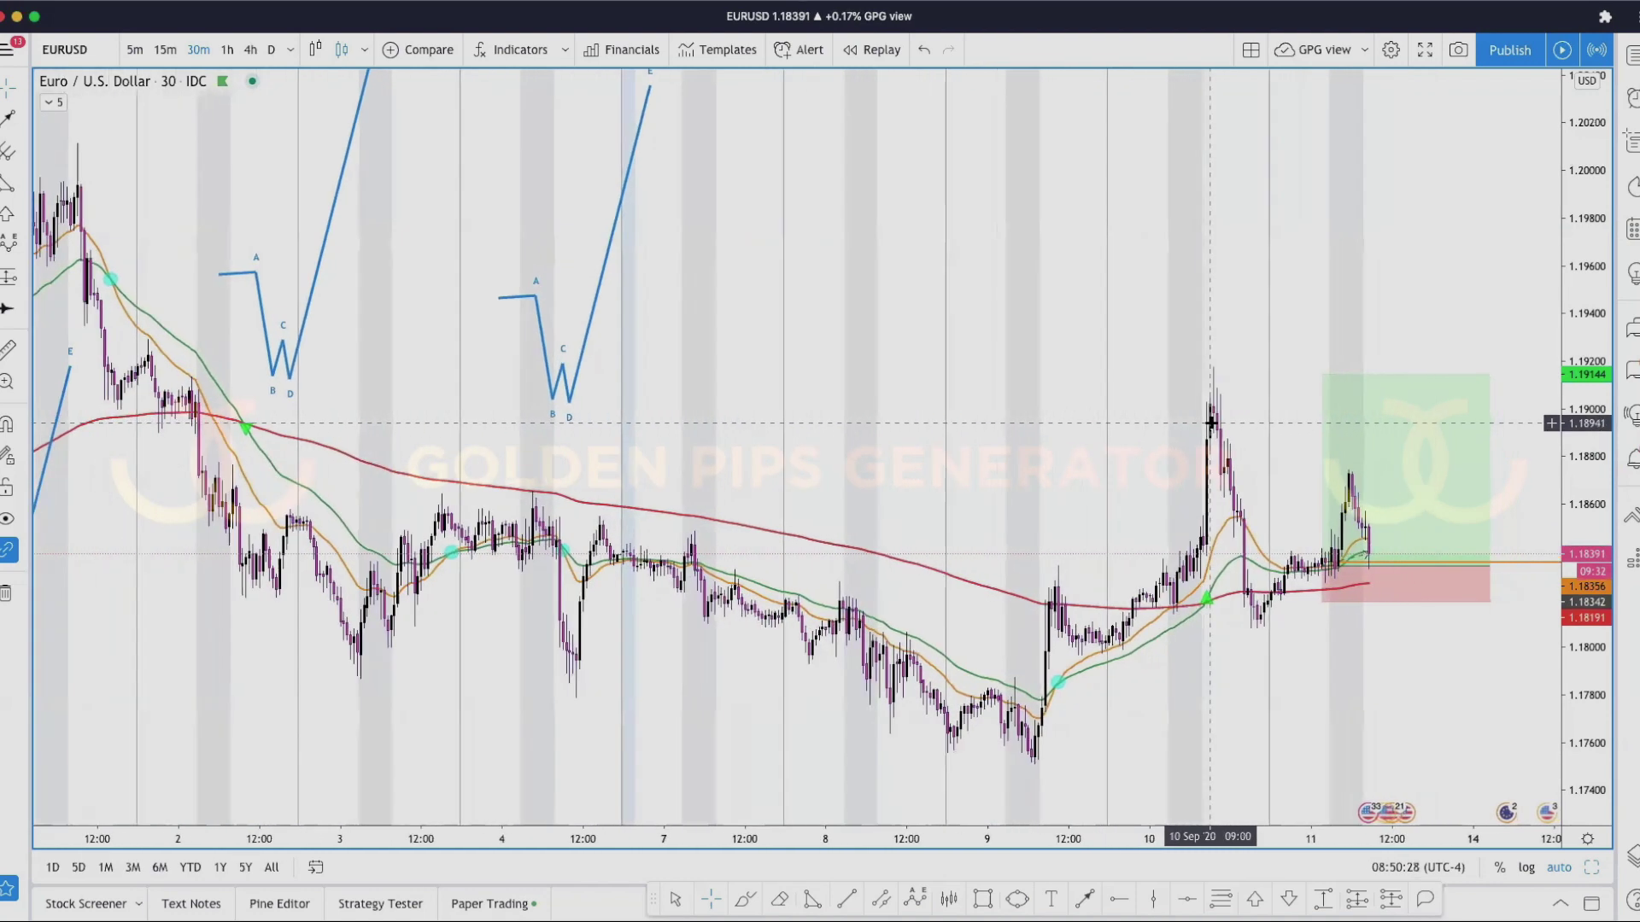
scroll(1211, 422, up, 1)
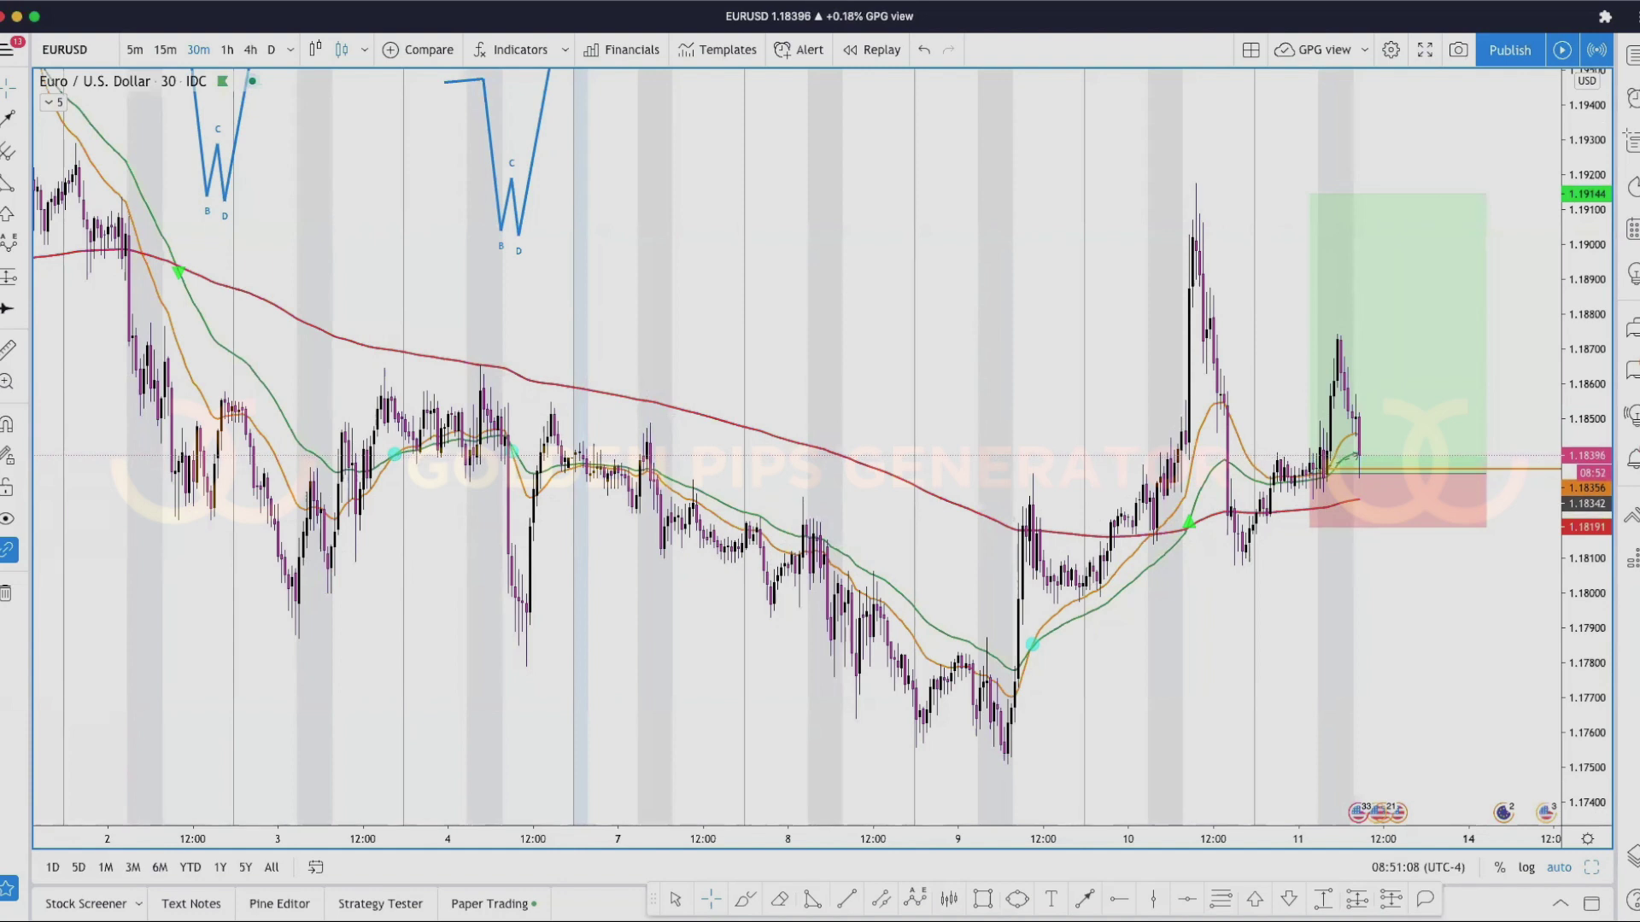
- Remove all drawings from the EURUSD 30-minute chart
right_click(828, 364)
click(954, 809)
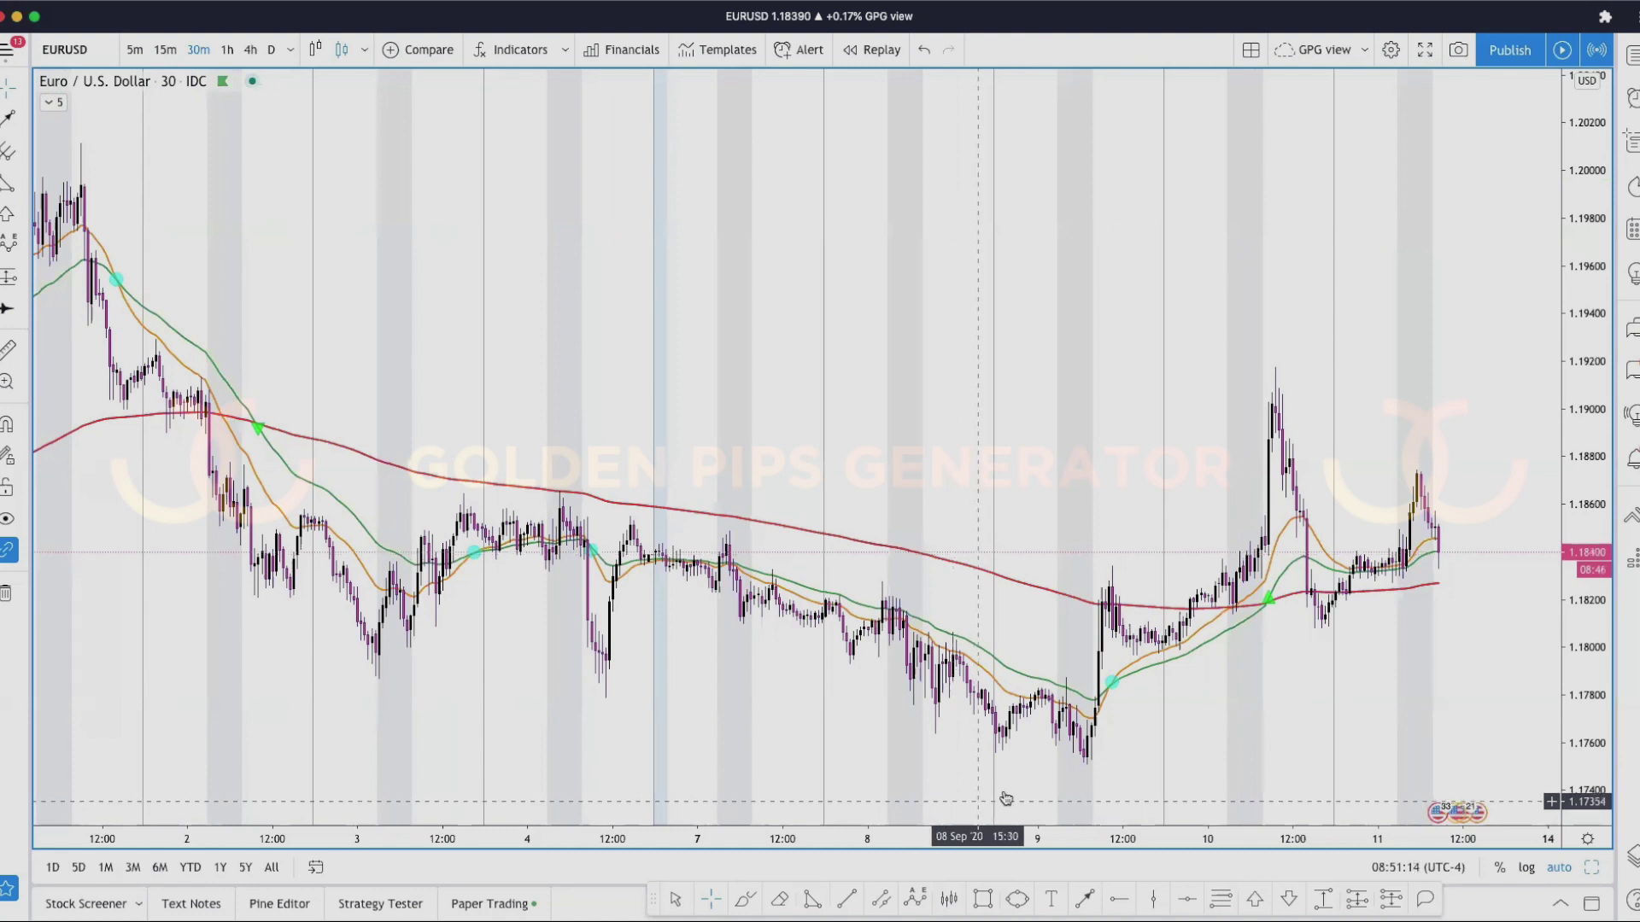
- Compare the GBPUSD and GBPJPY 30-minute charts and return to EURUSD
key(Down)
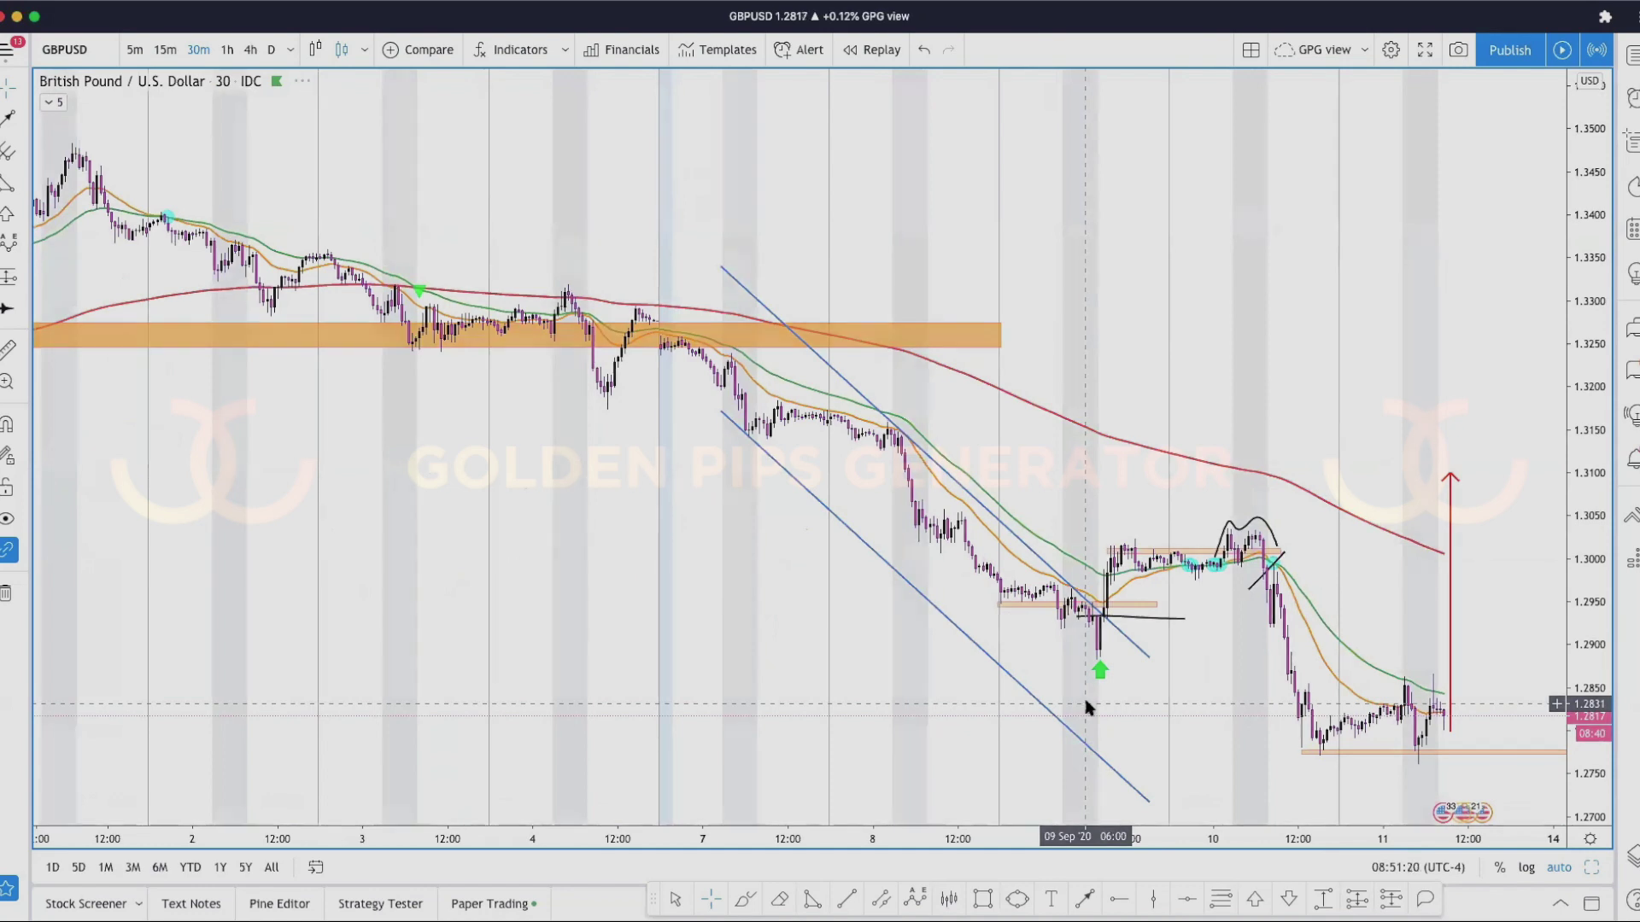
key(Down)
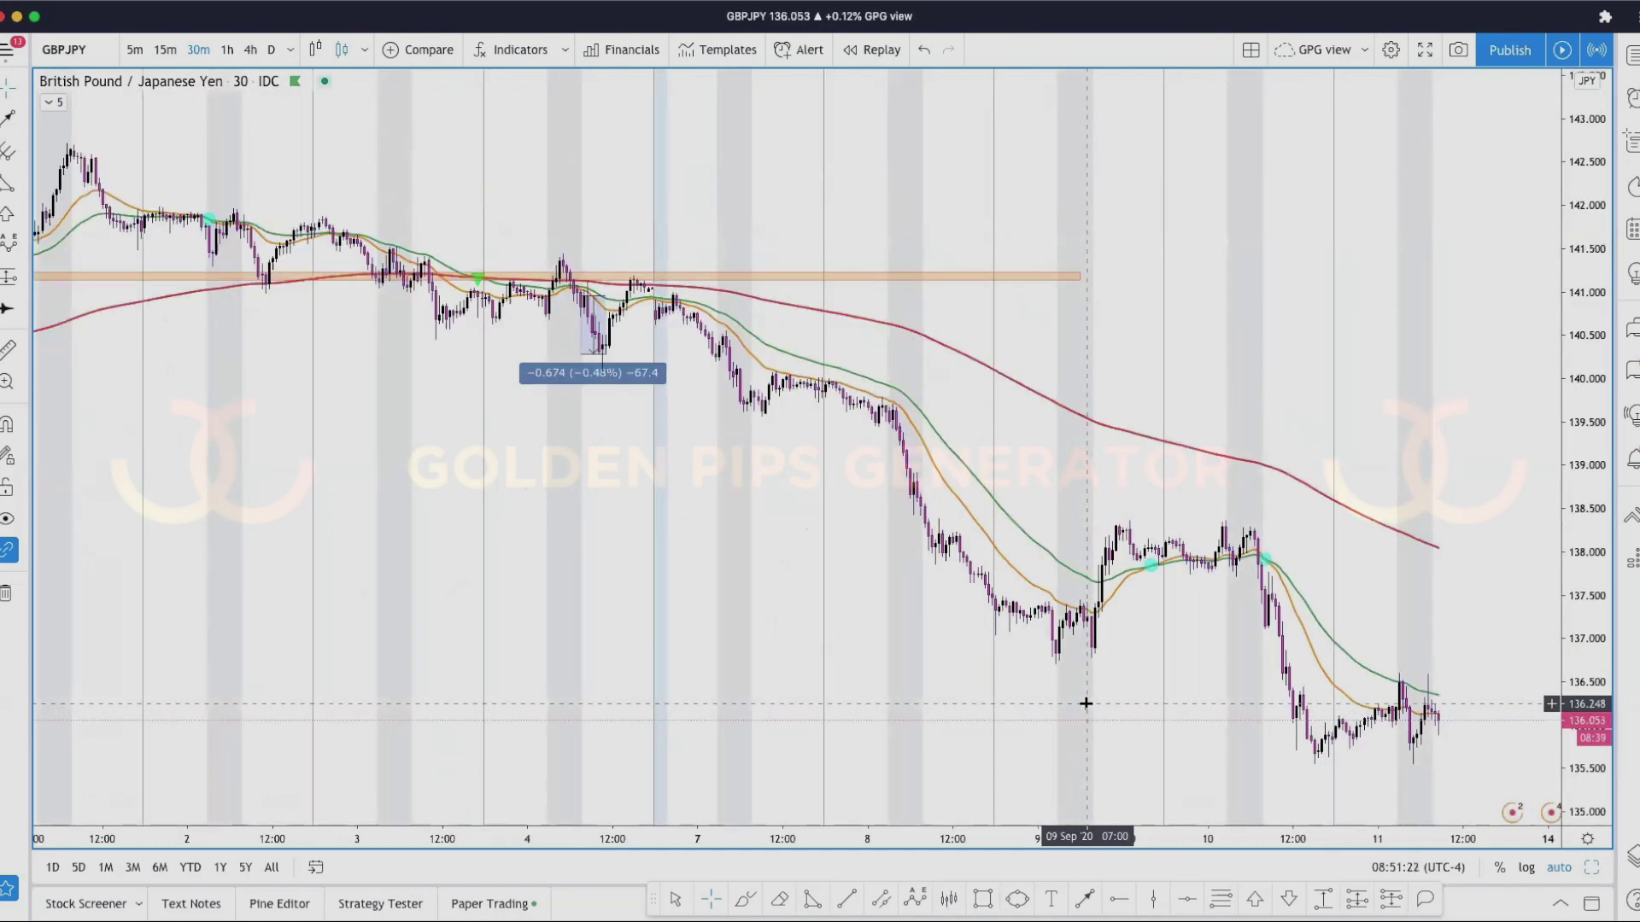
key(Up)
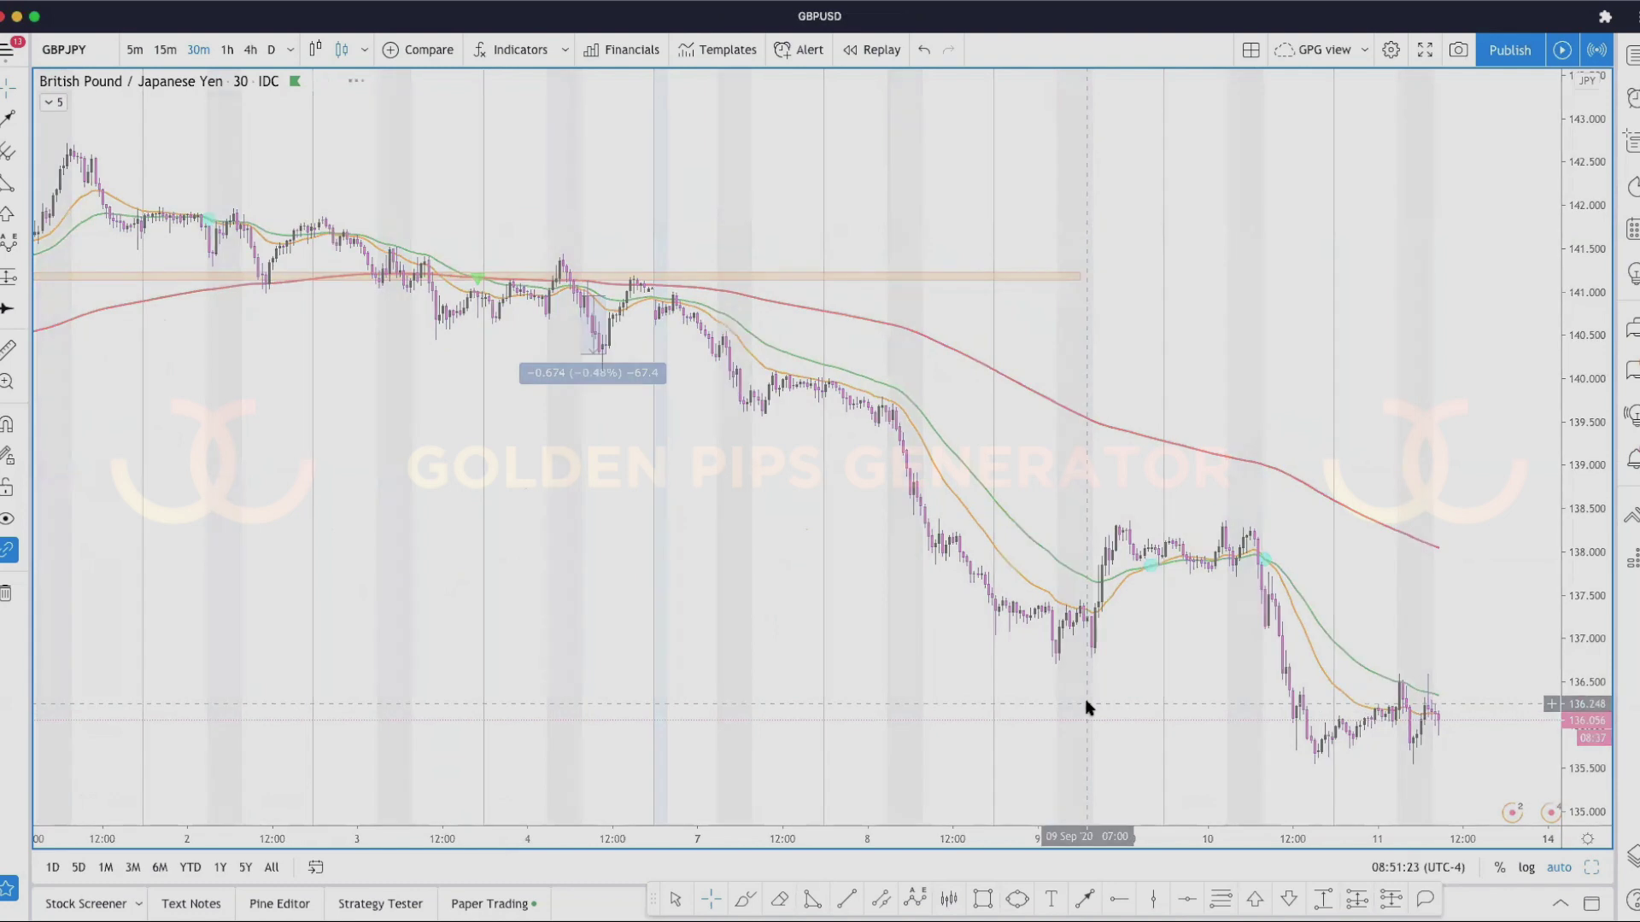
key(Up)
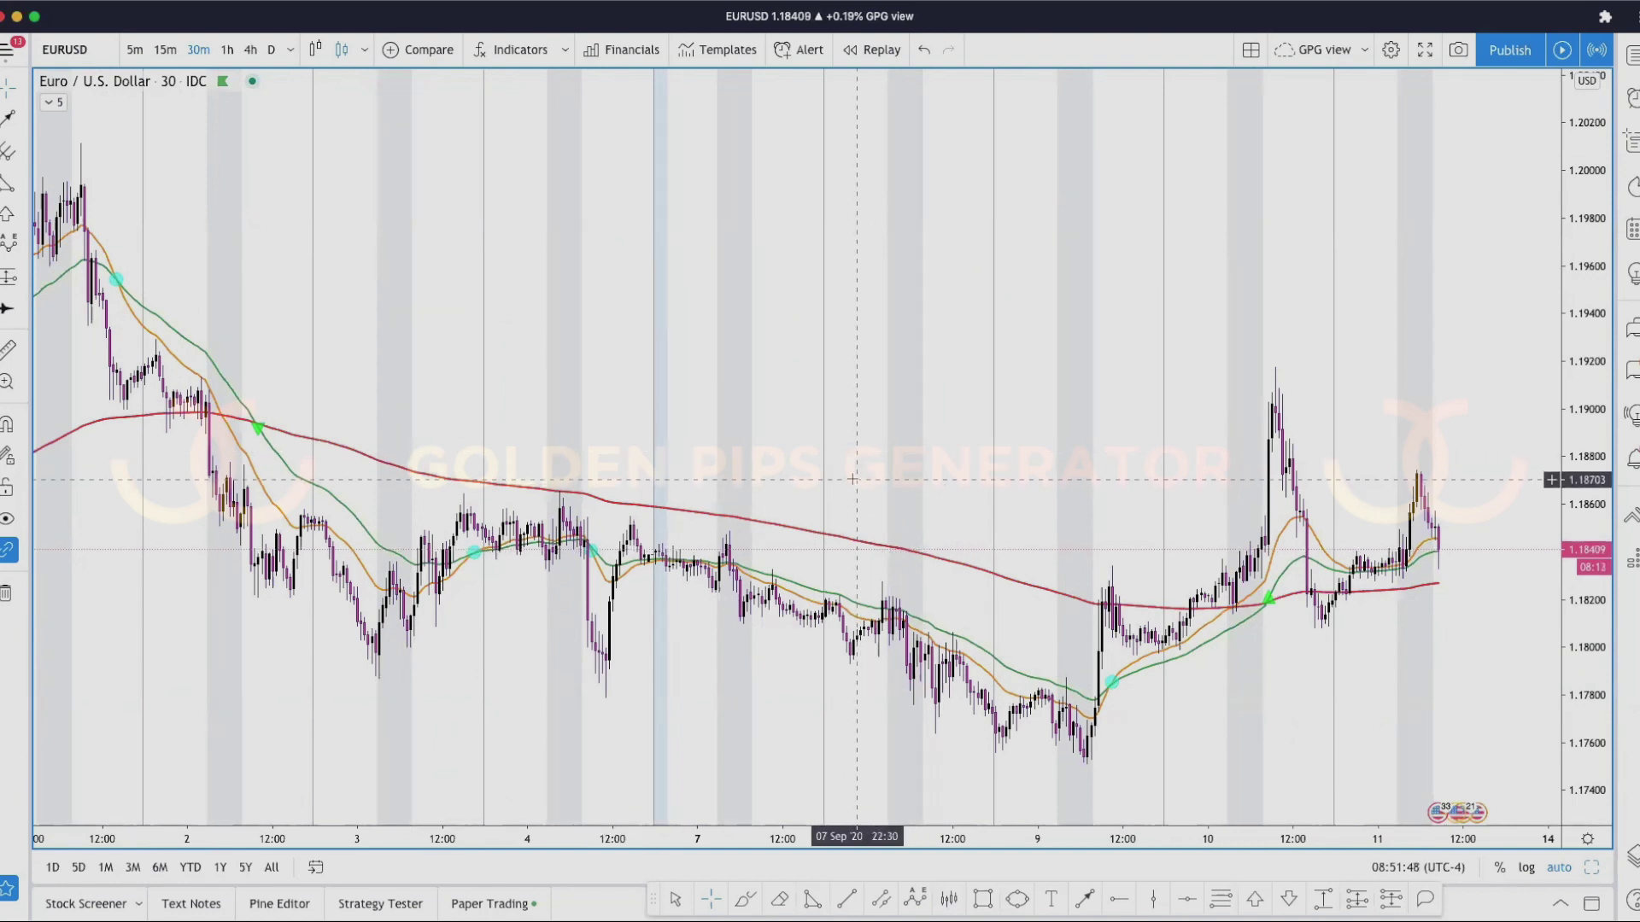
- Draw a horizontal ray from the 10 September EURUSD peak and adjust its level to about 1.1905
scroll(852, 478, down, 2)
scroll(852, 478, down, 4)
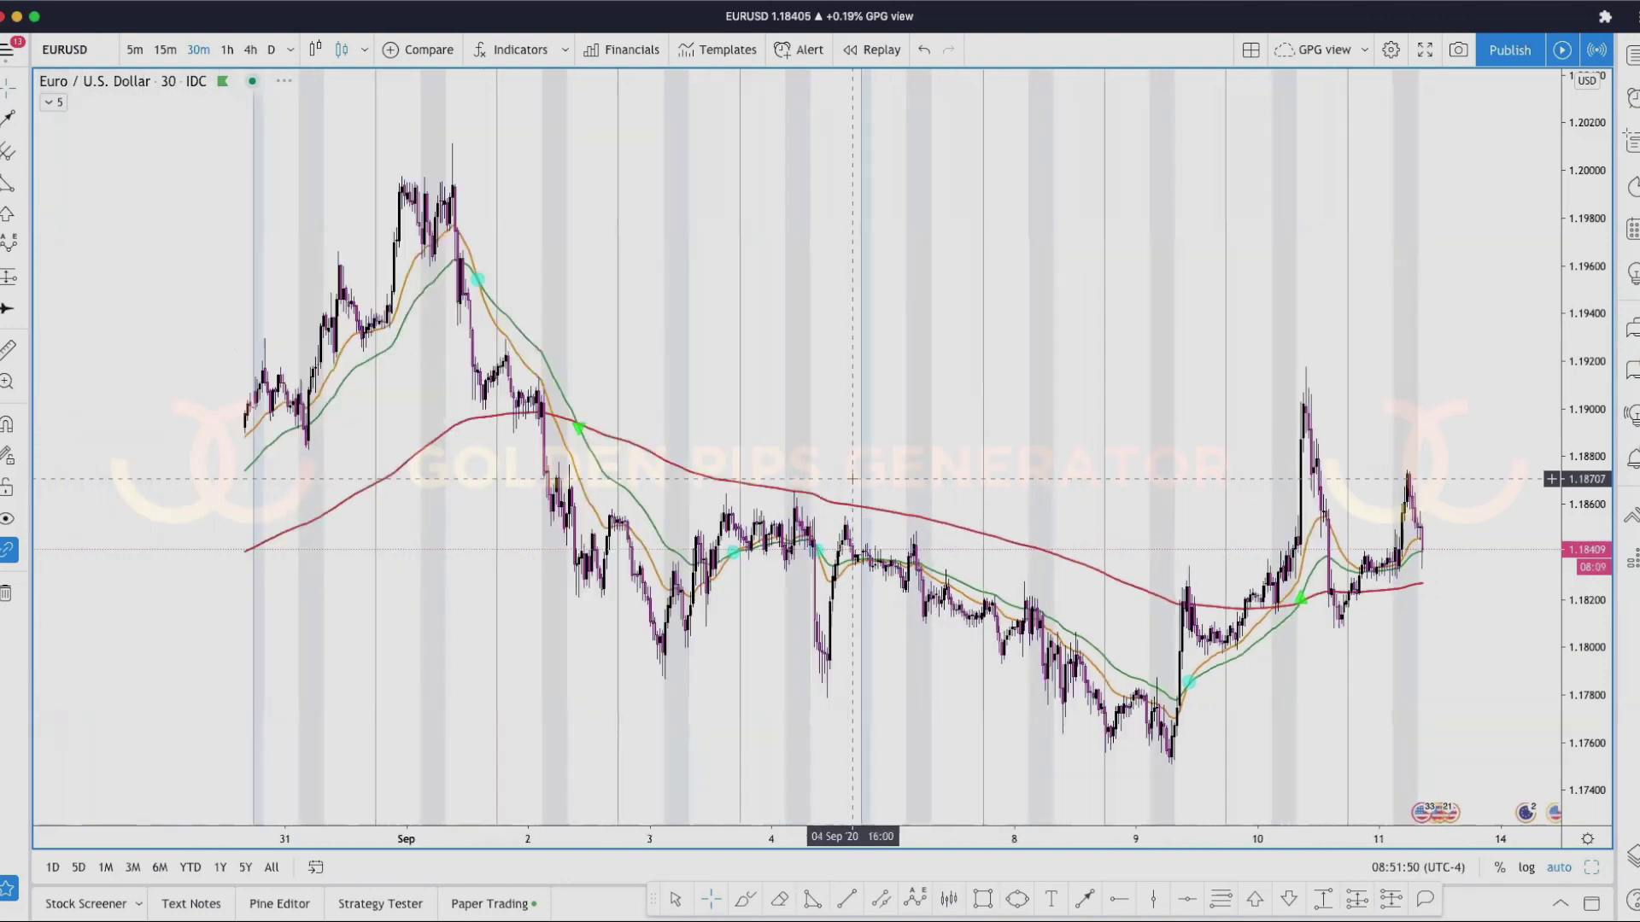
click(1120, 899)
click(1337, 384)
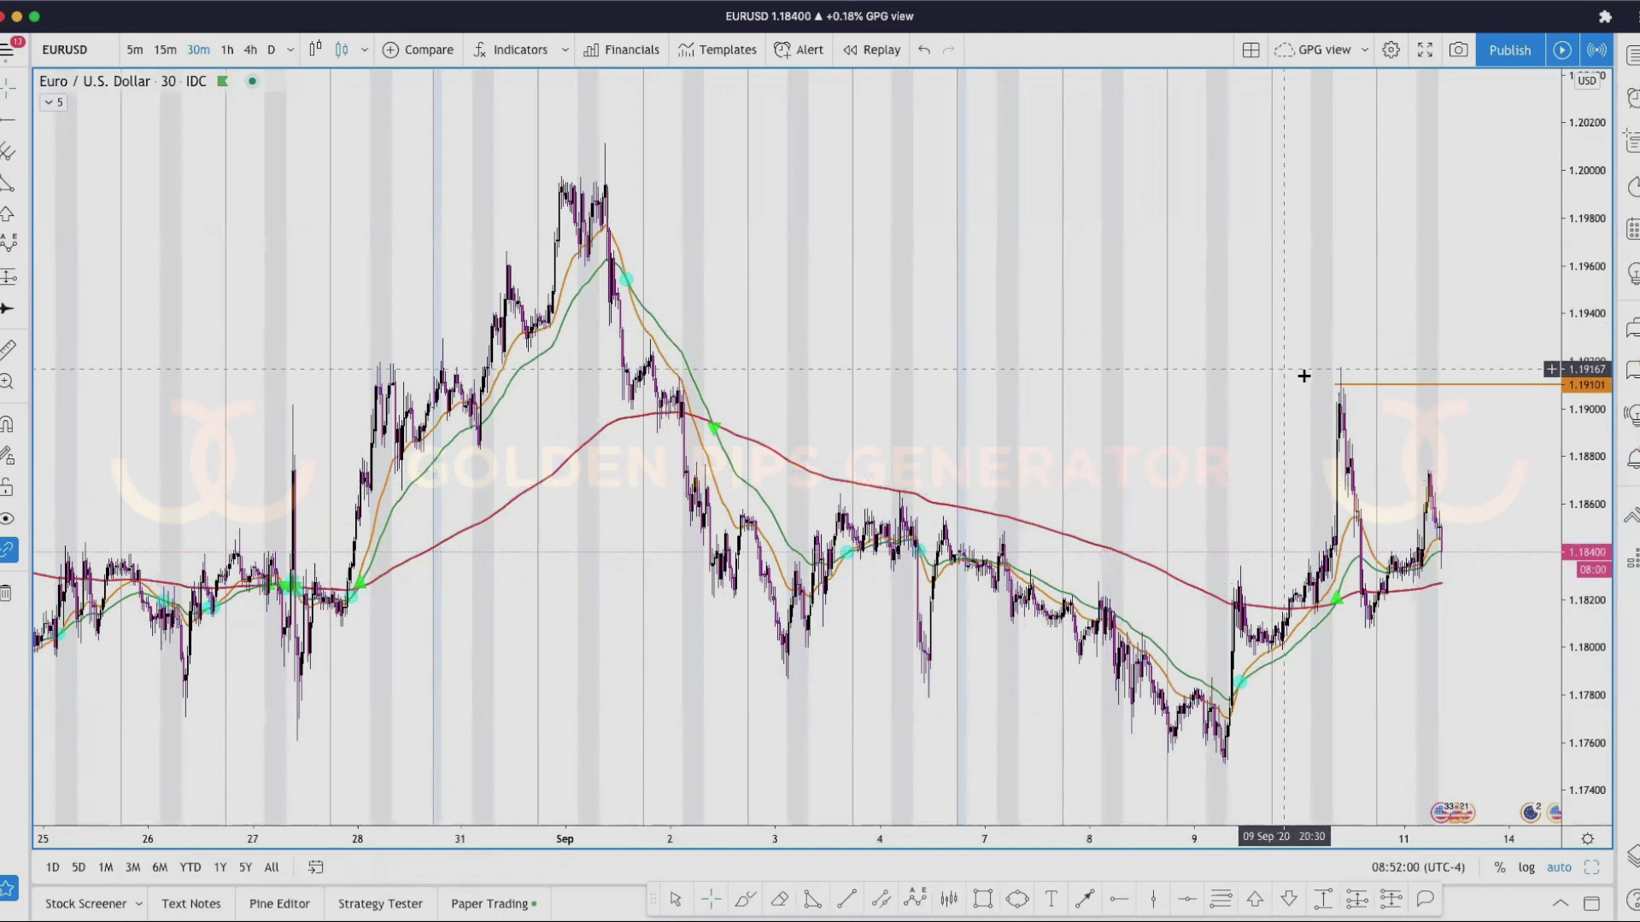
mouse_move(1334, 386)
mouse_down()
mouse_move(1332, 367)
mouse_move(1329, 407)
mouse_up()
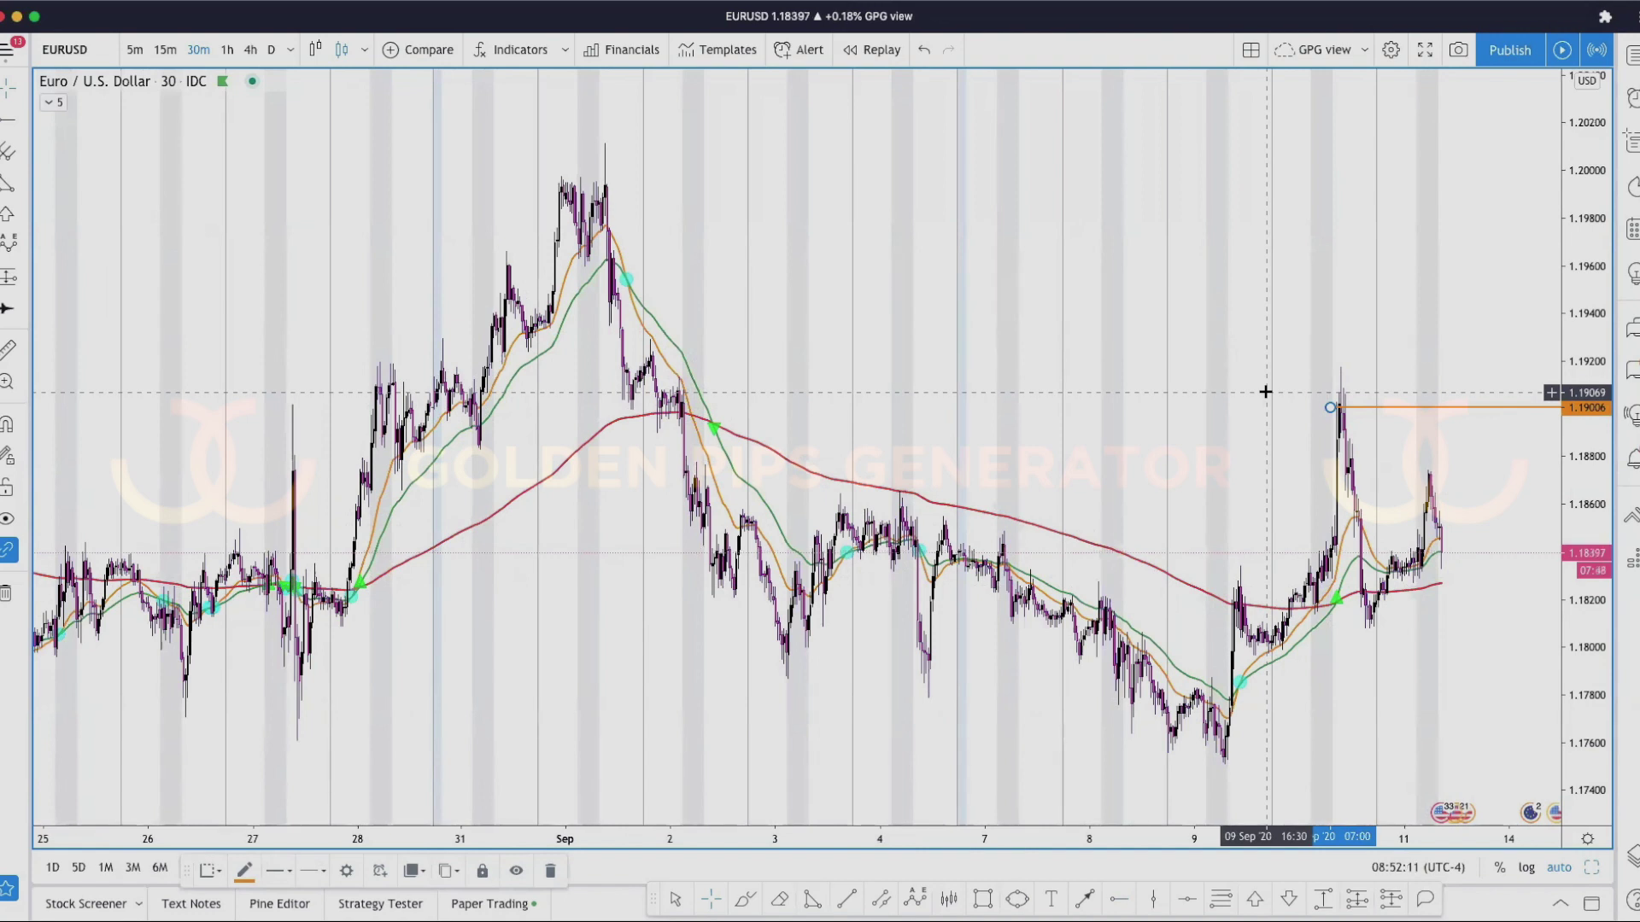
scroll(1268, 435, up, 5)
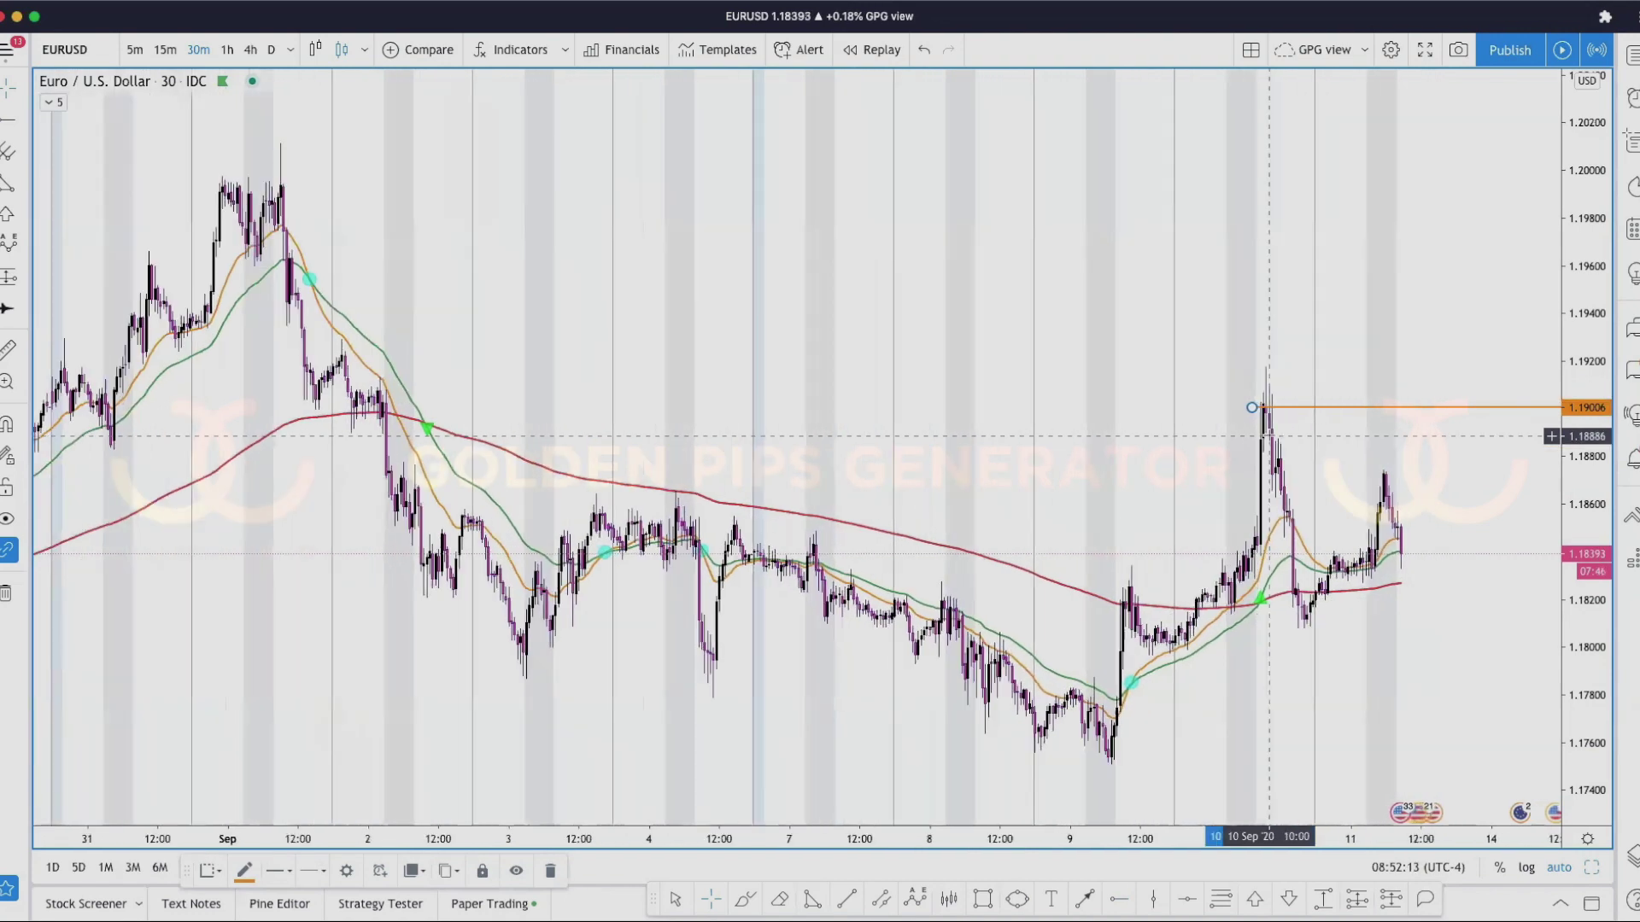
scroll(1120, 371, down, 5)
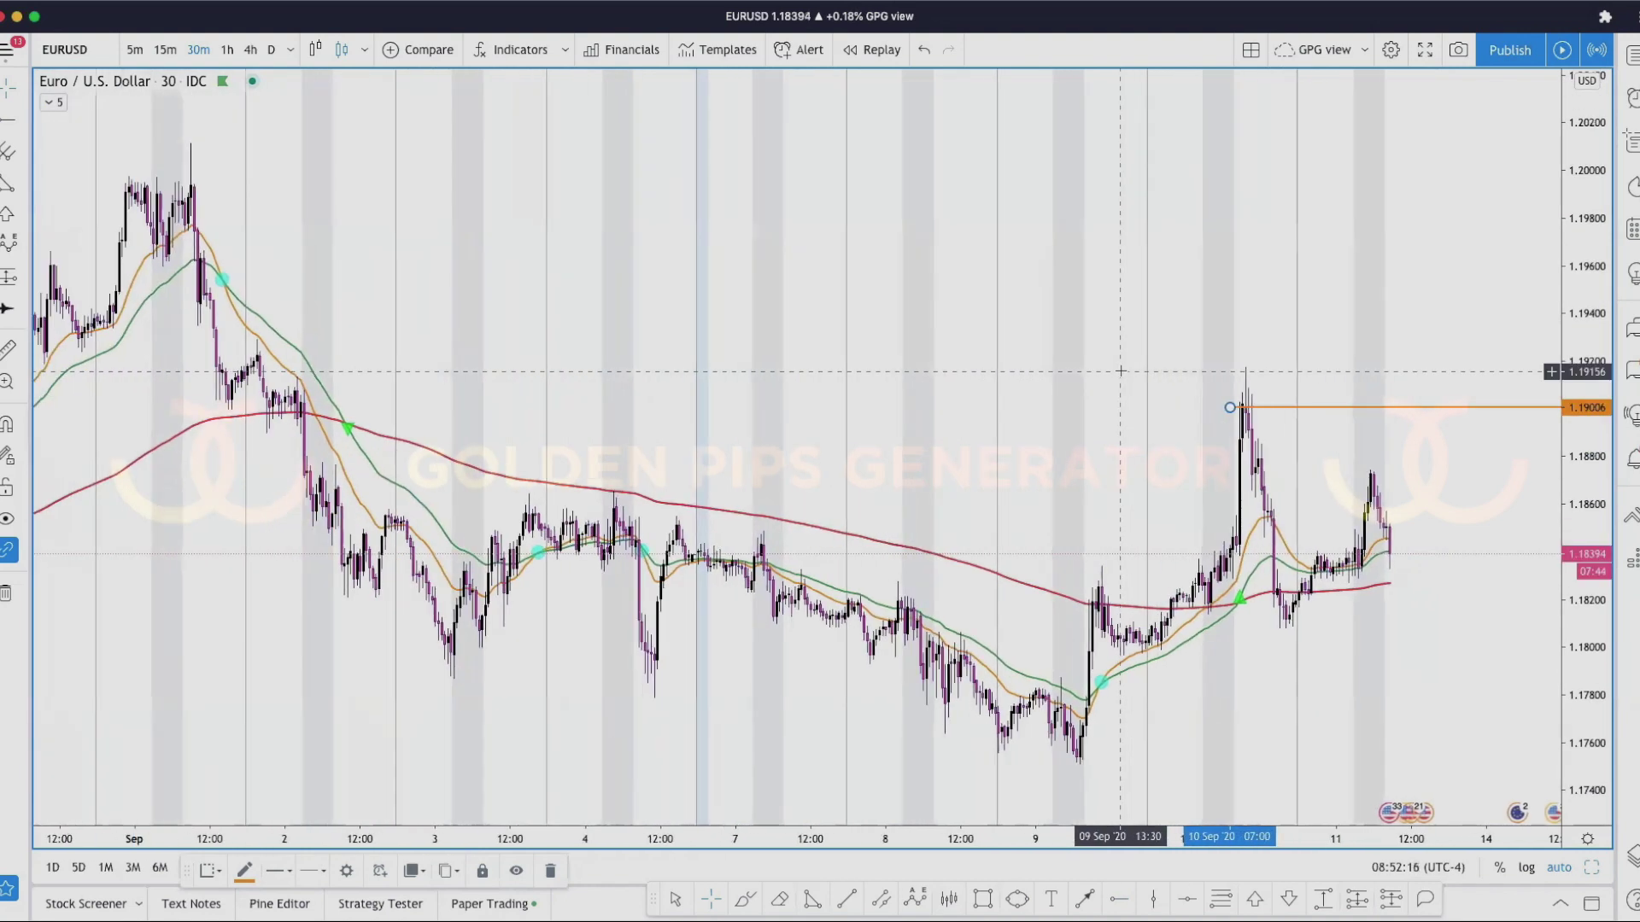
drag(1230, 407, 1210, 404)
scroll(1209, 403, up, 2)
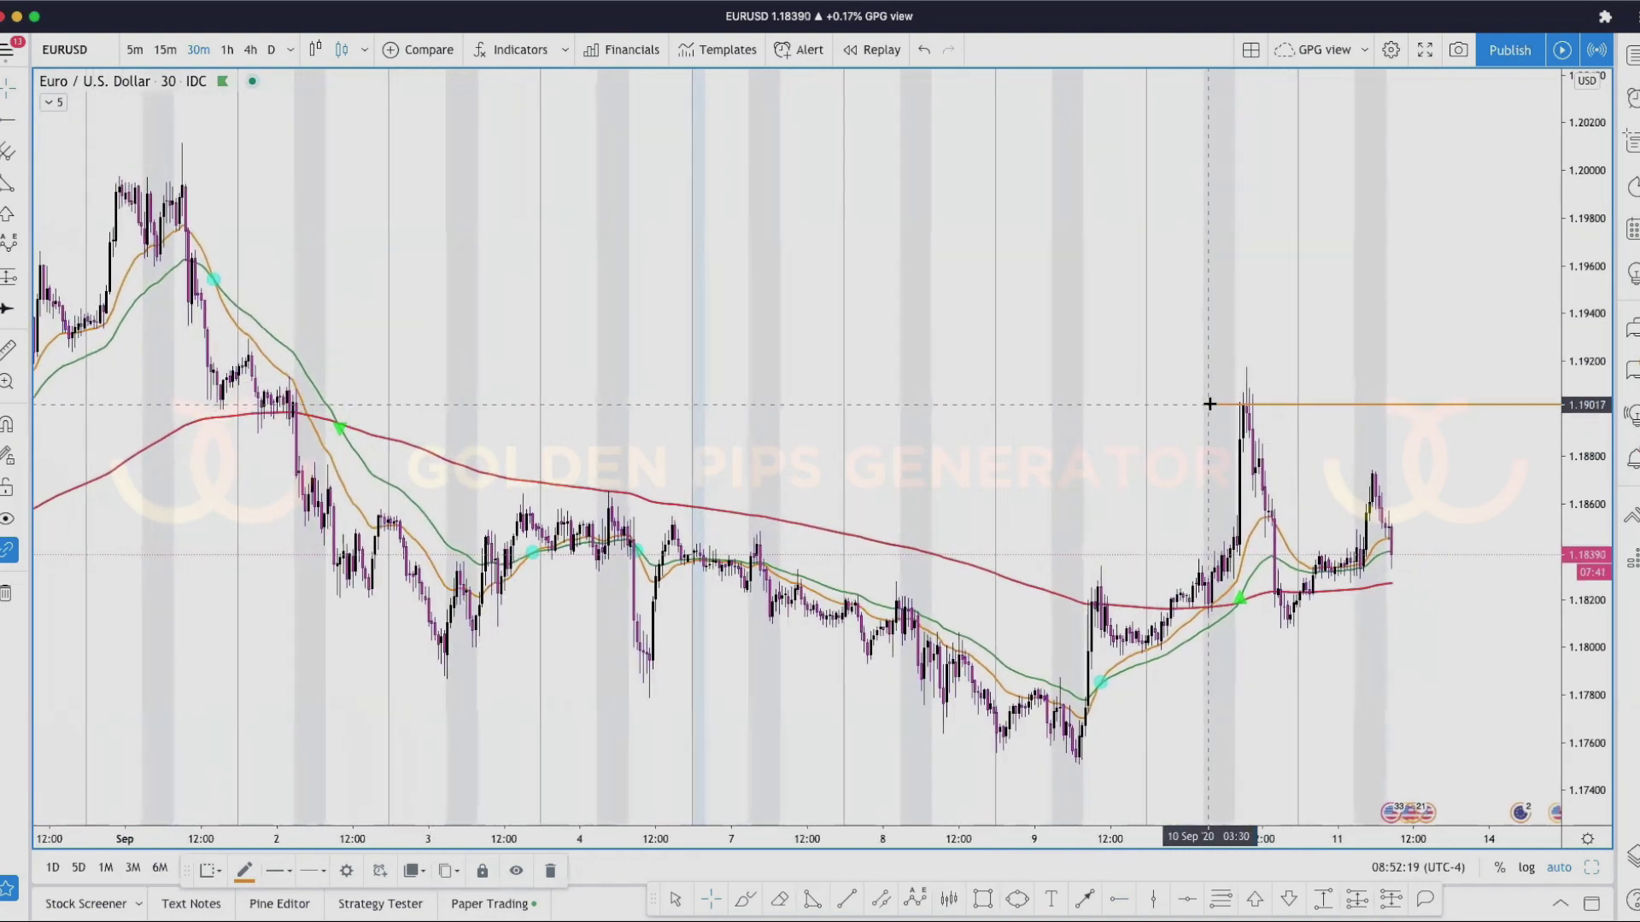
drag(1209, 401, 1223, 389)
click(1222, 394)
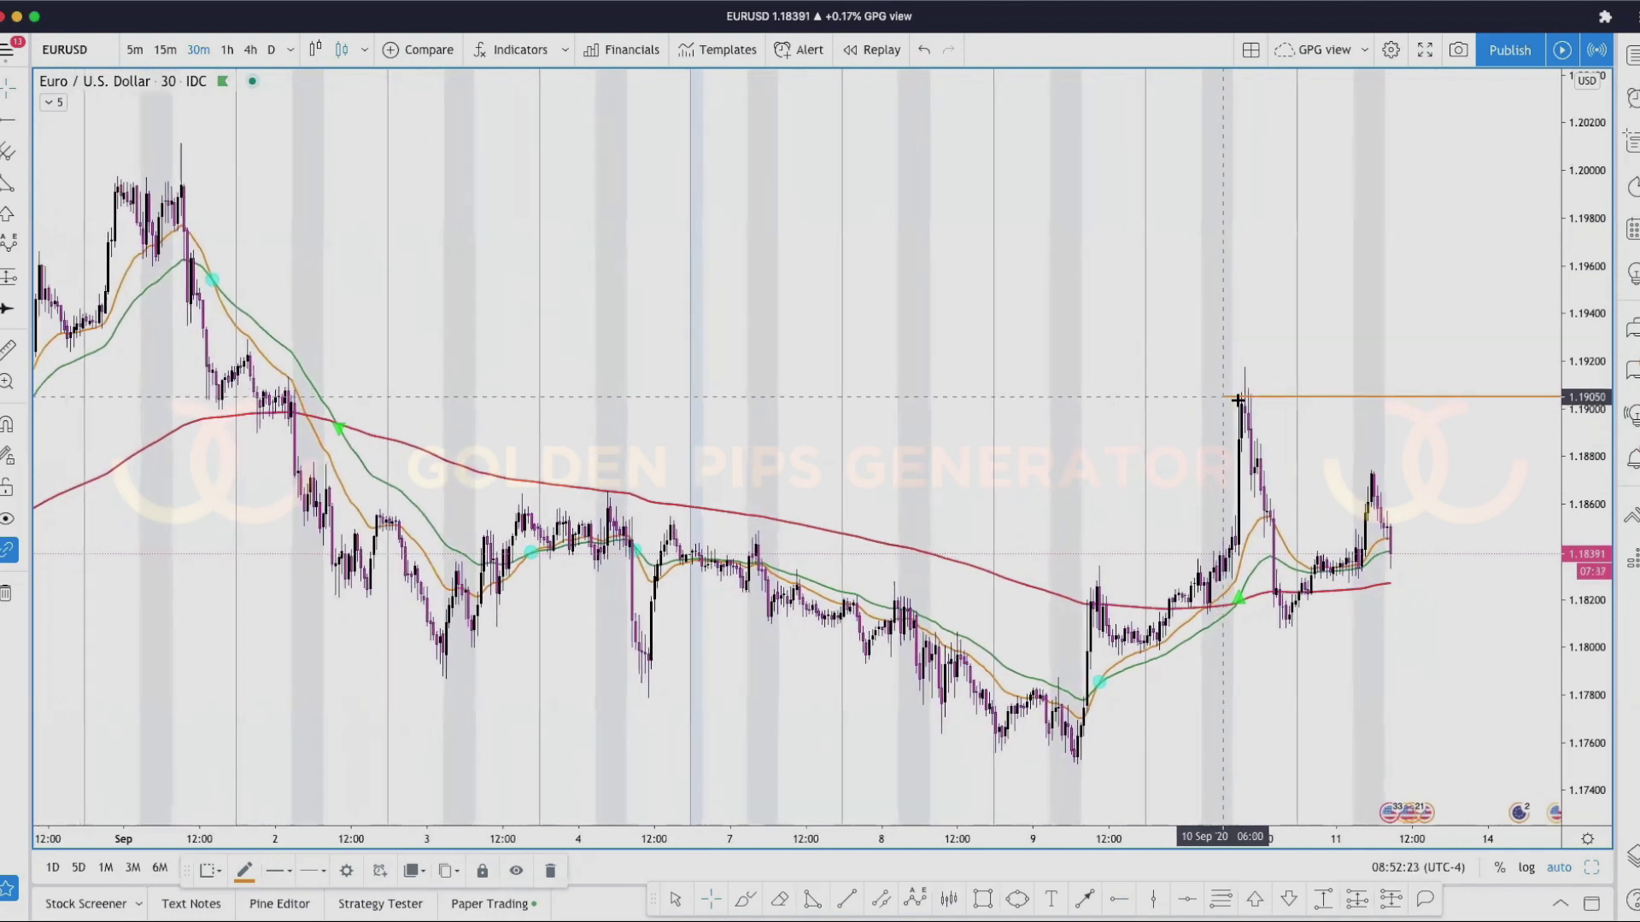
click(1125, 491)
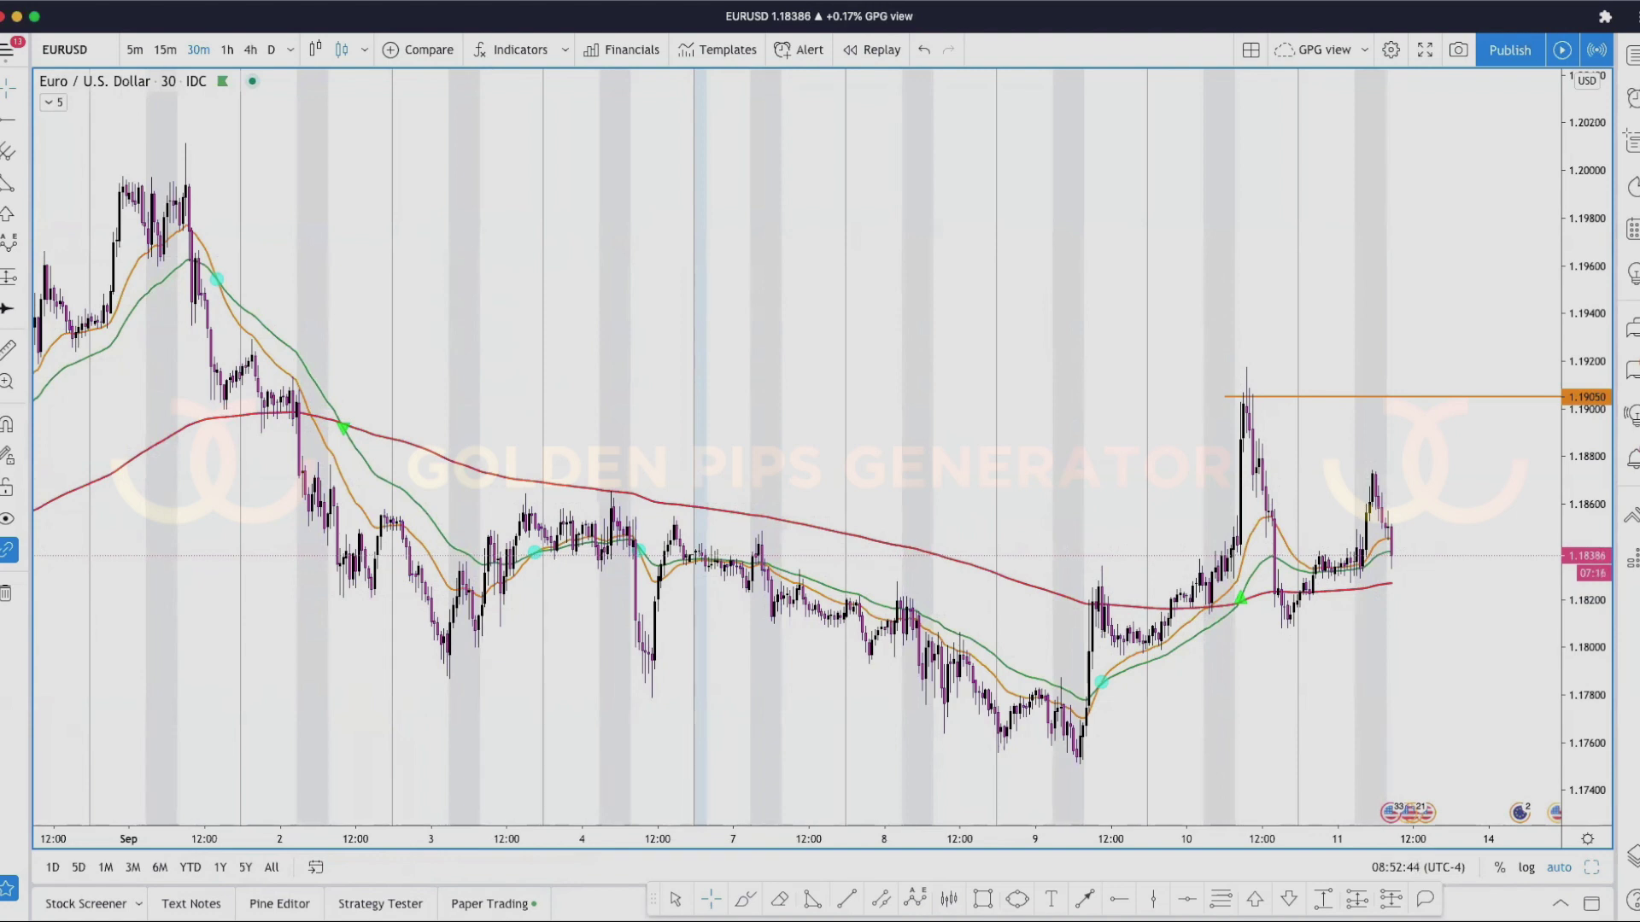
- Brush a wave below the 31 August to 1 September price that peaks, falls to a flat base and rises again
drag(798, 381, 1228, 395)
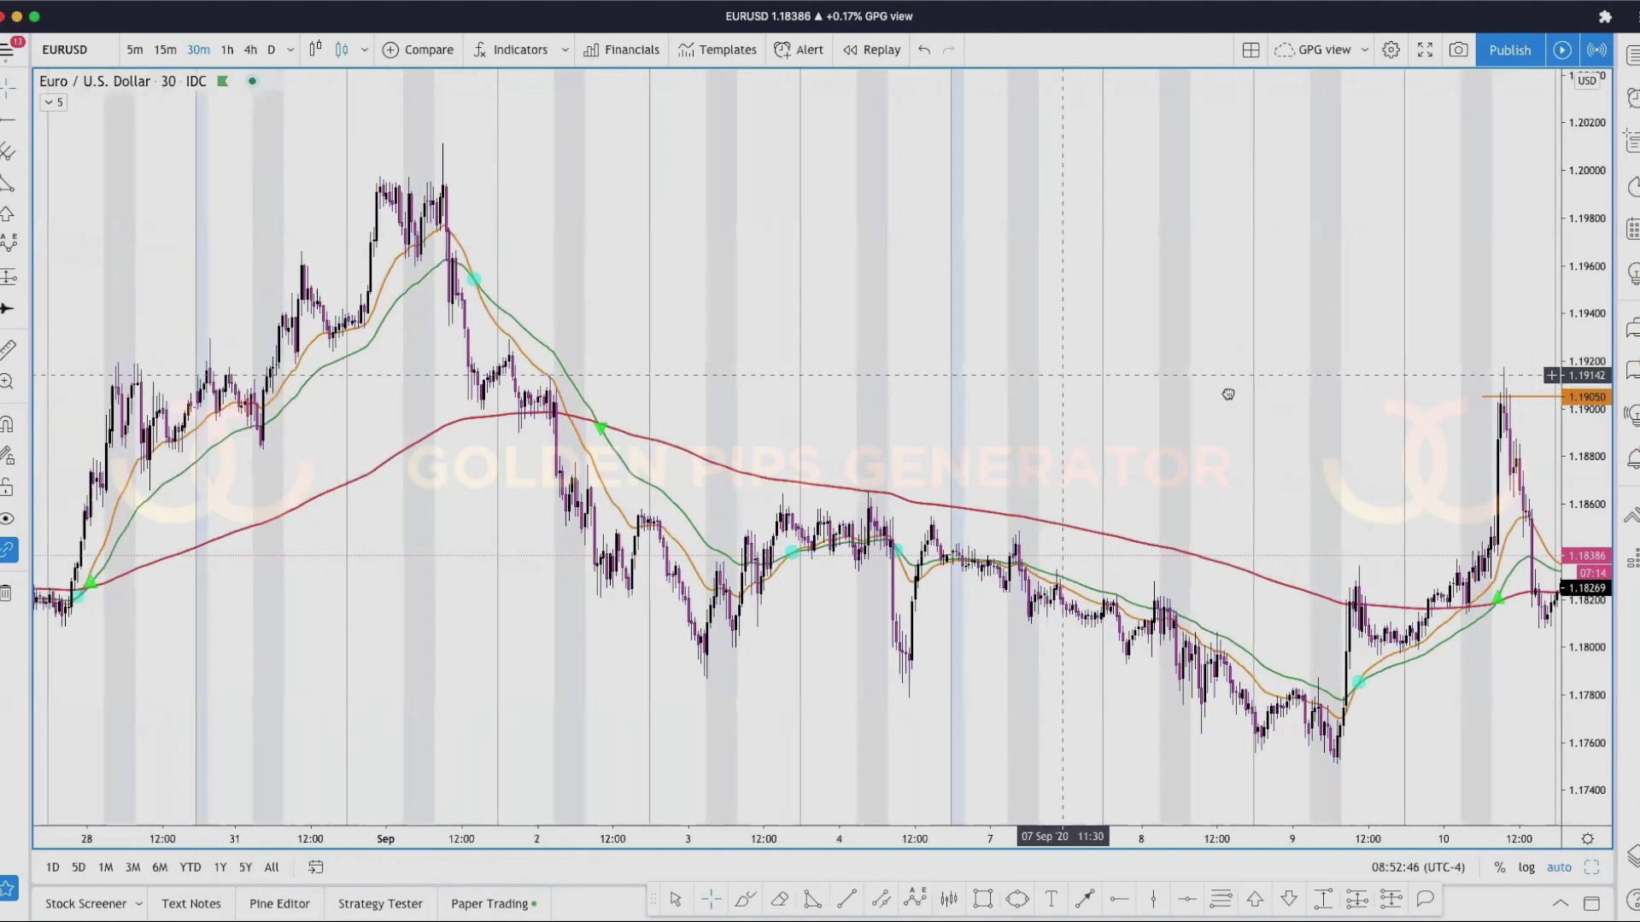
scroll(1156, 418, up, 5)
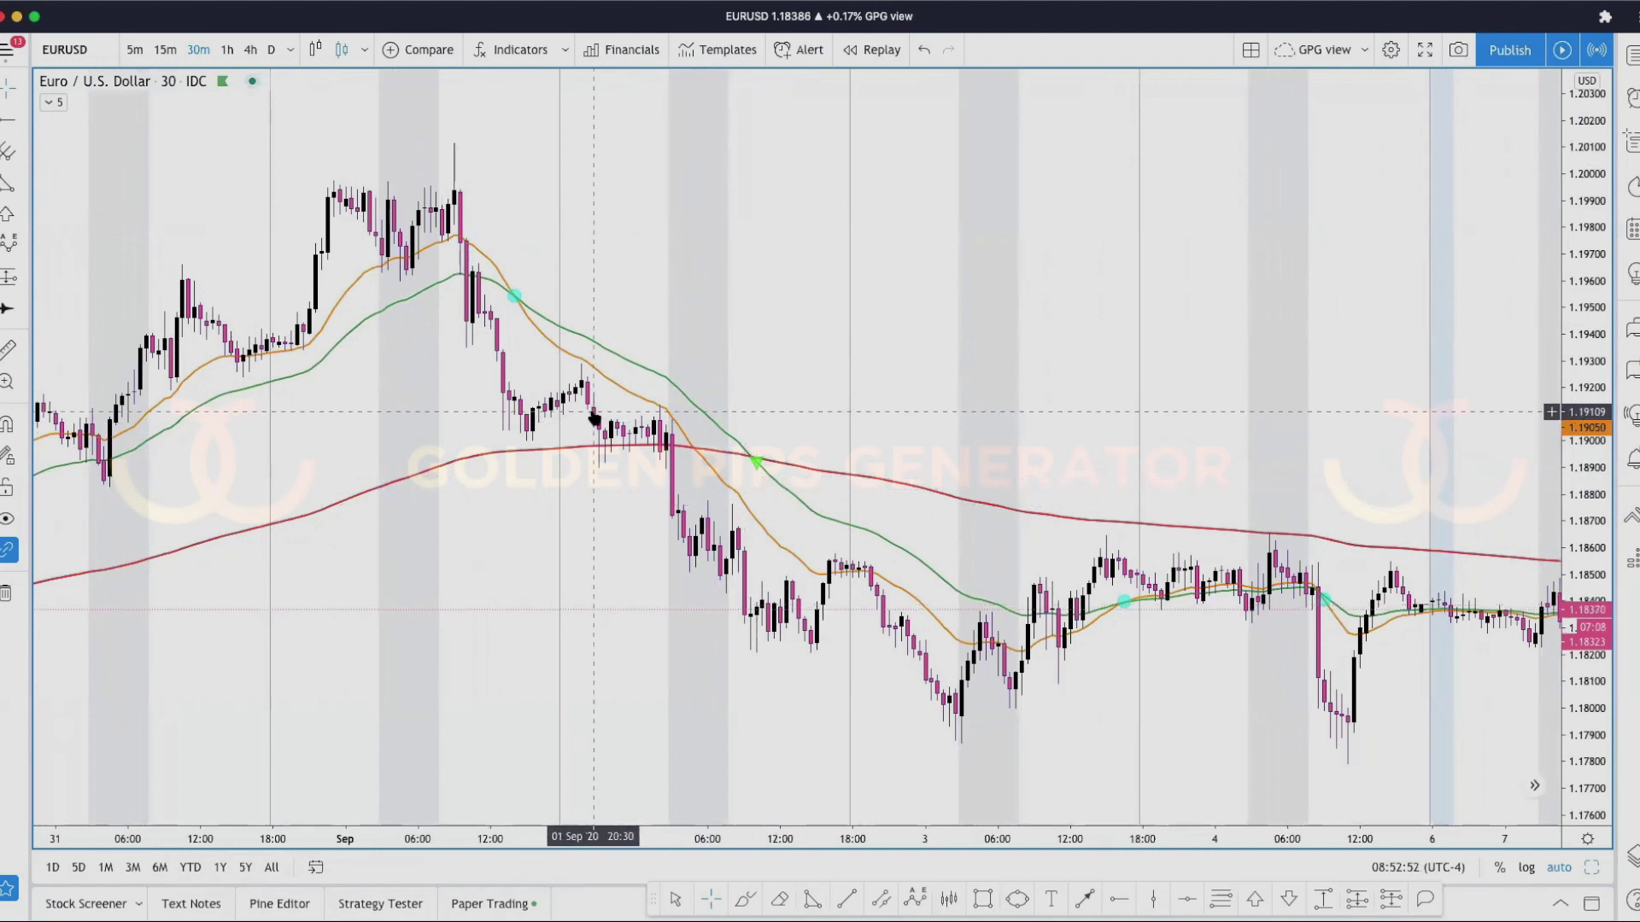
scroll(408, 339, down, 5)
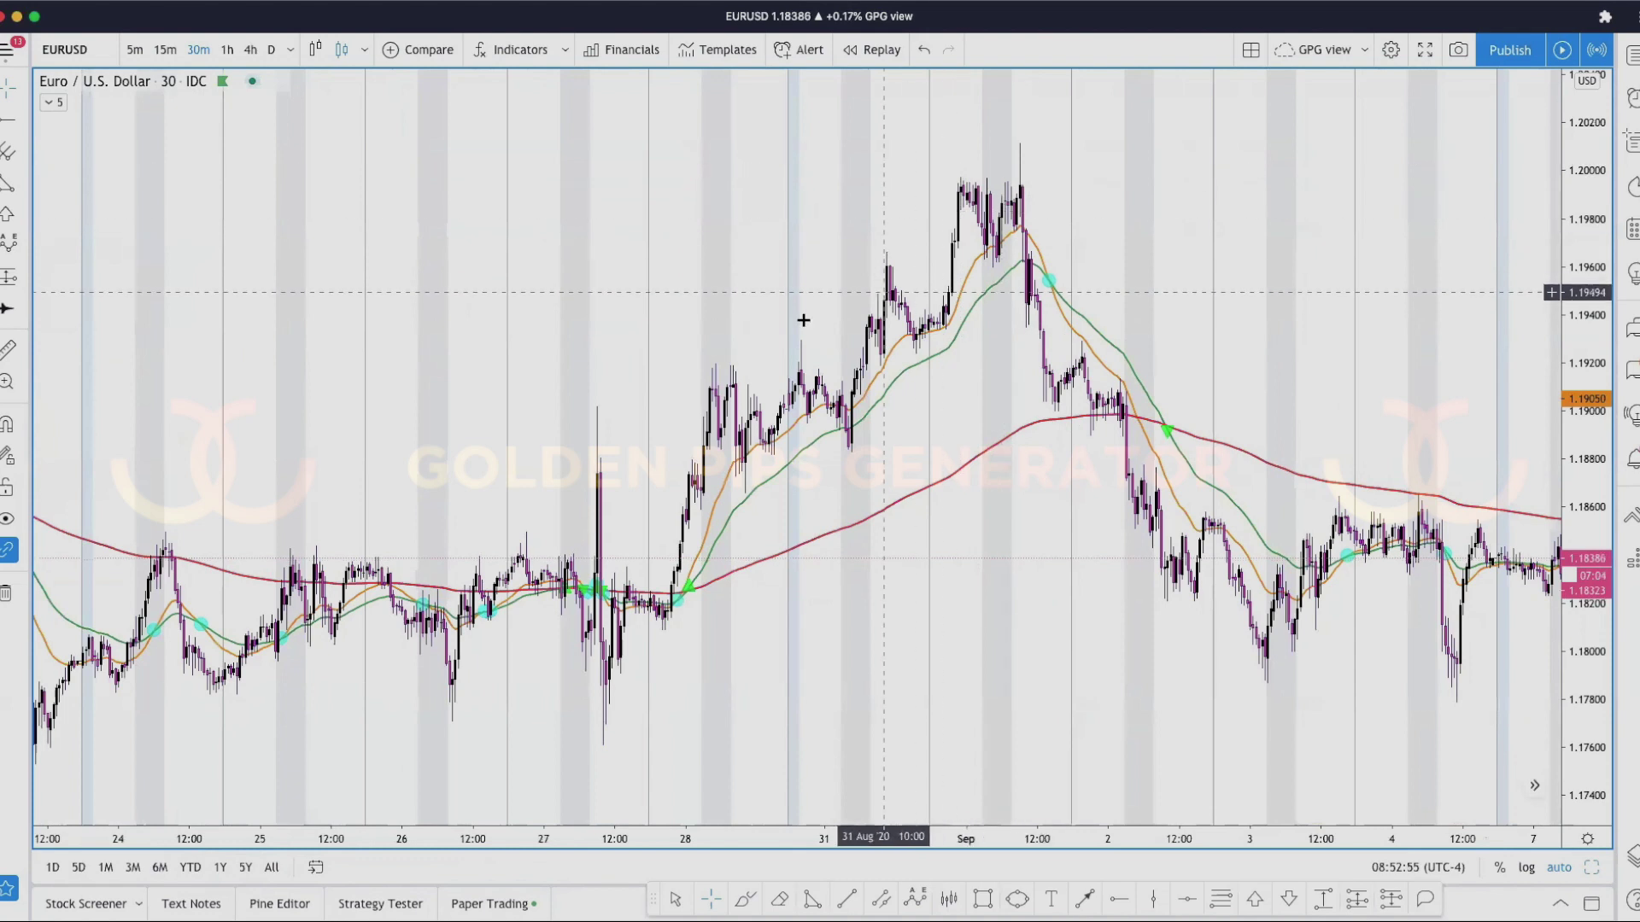
scroll(985, 183, up, 3)
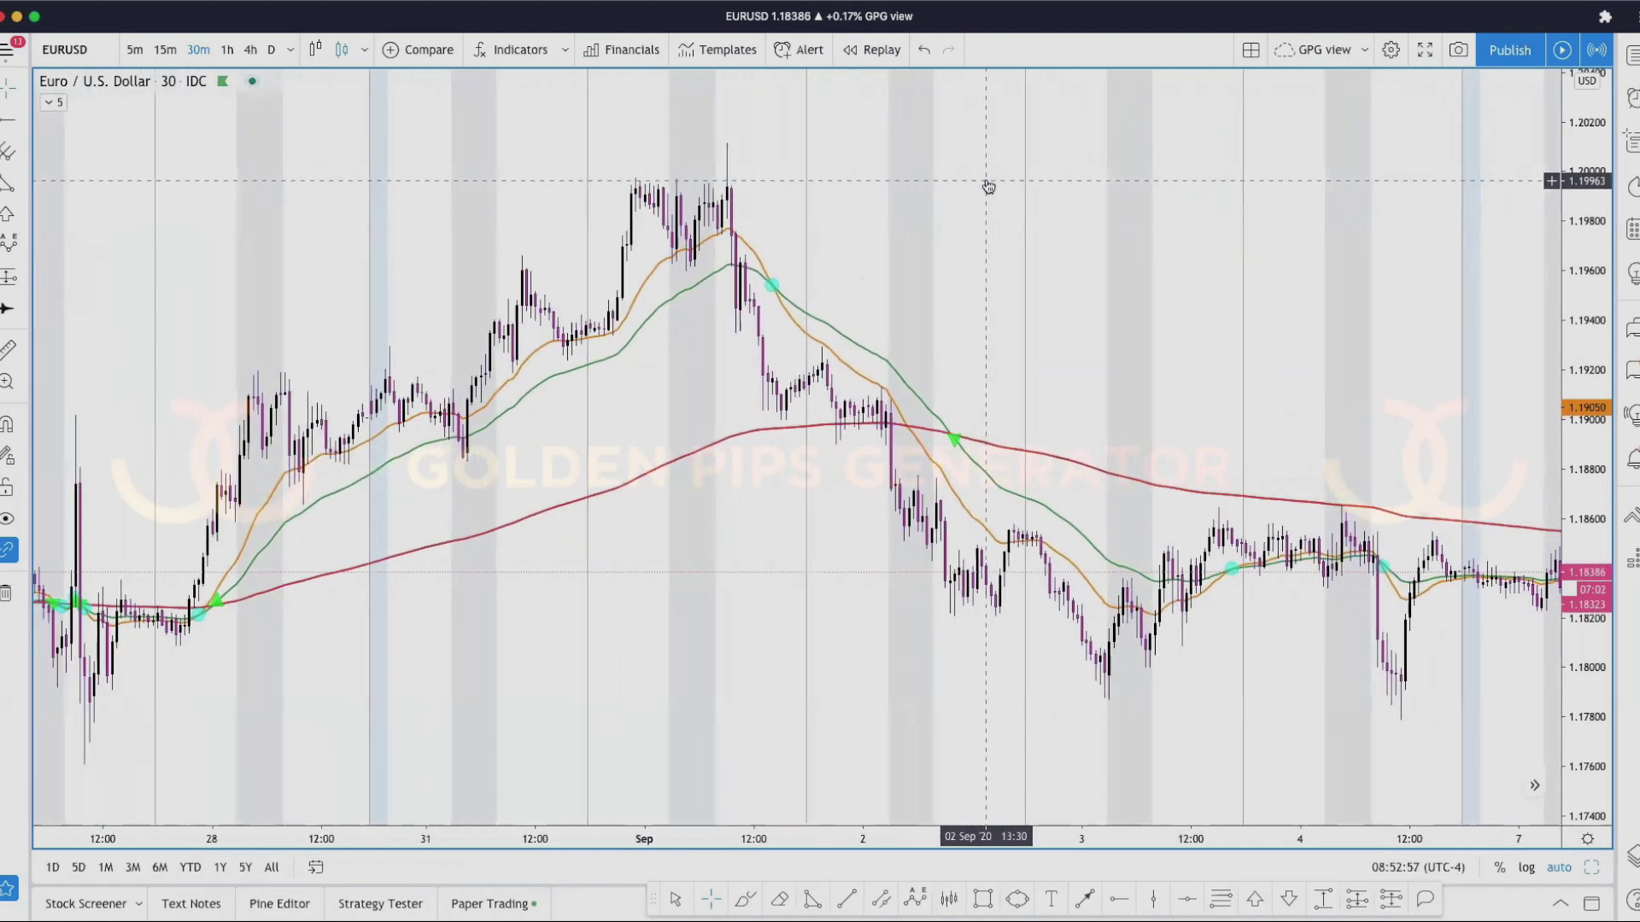
scroll(988, 186, up, 1)
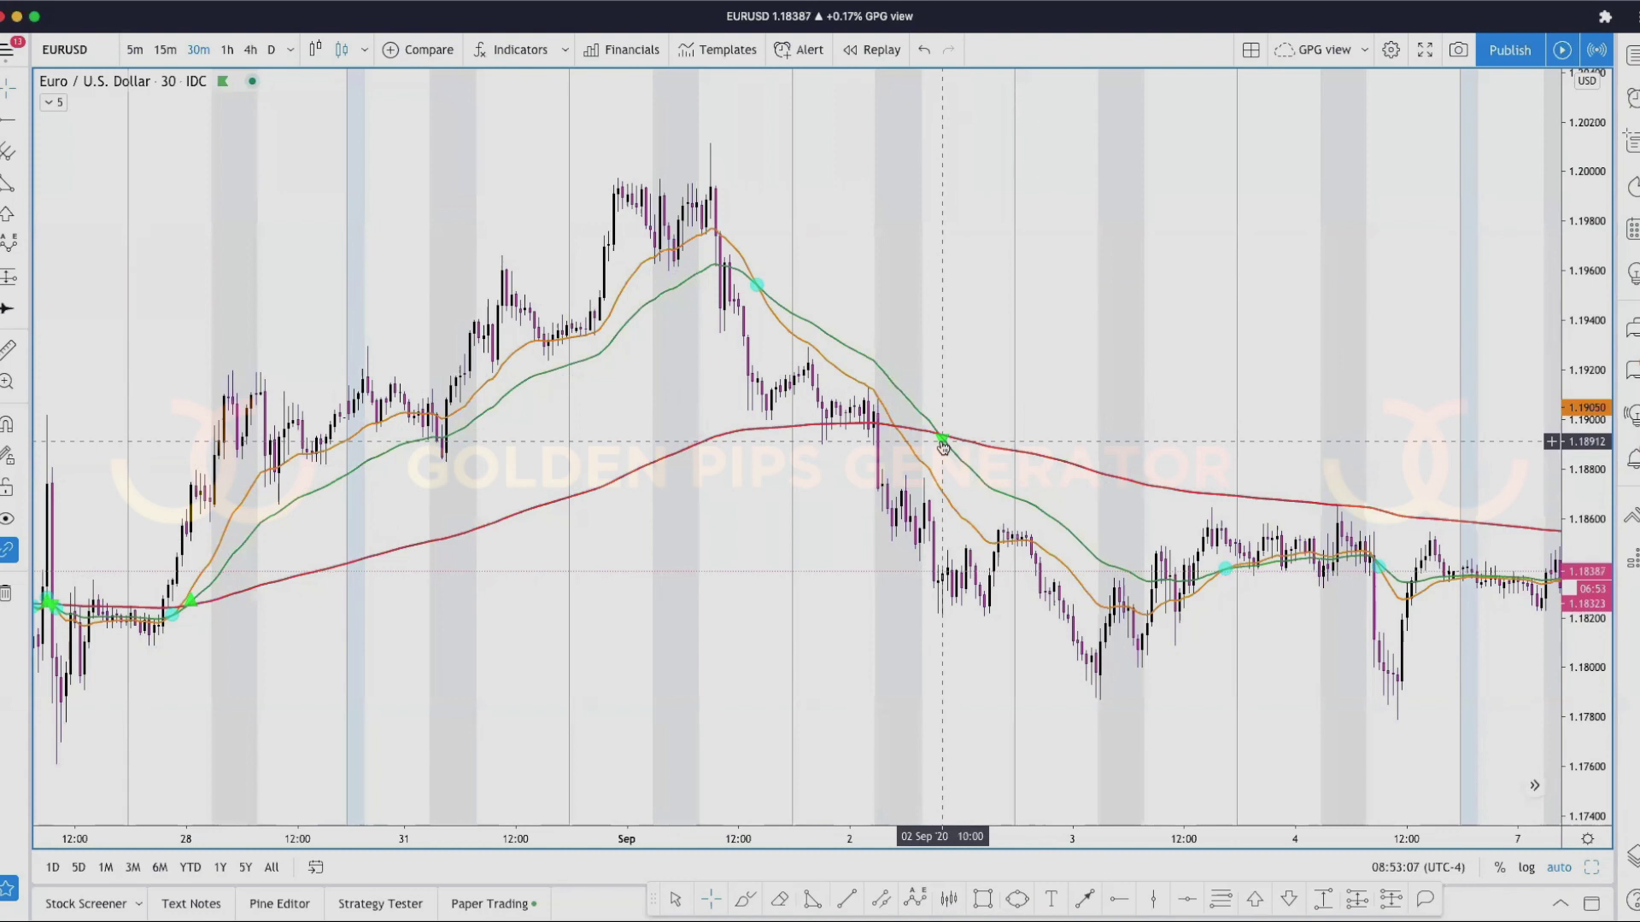
scroll(943, 447, down, 3)
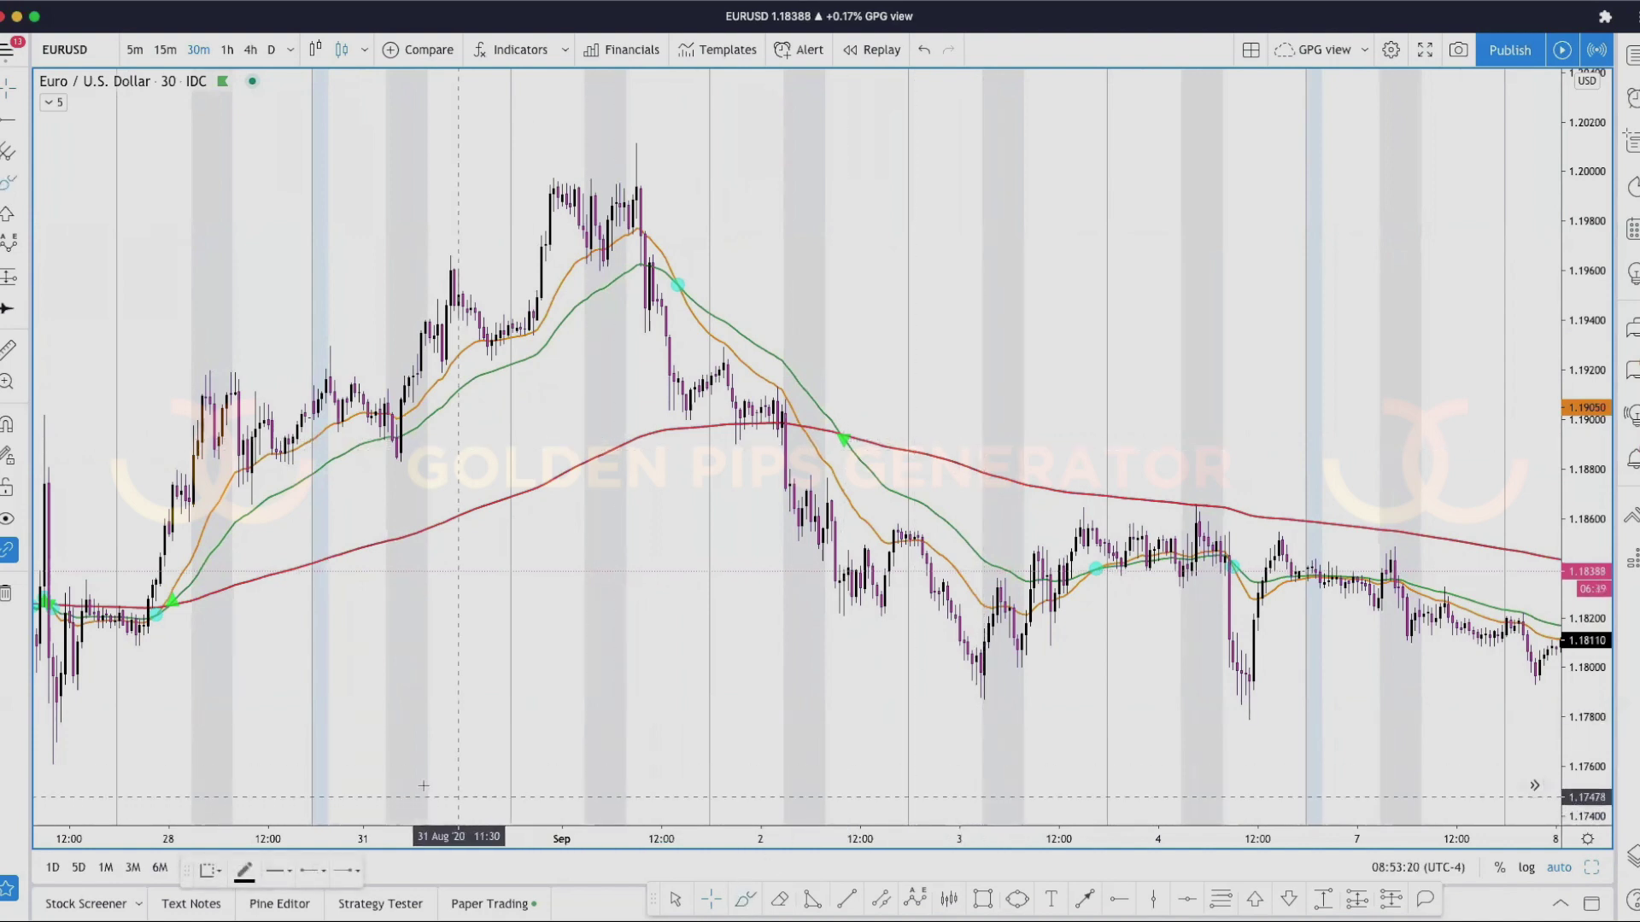
scroll(385, 789, down, 2)
mouse_move(384, 789)
mouse_down()
mouse_move(458, 584)
mouse_move(516, 744)
mouse_move(583, 746)
mouse_move(637, 641)
mouse_up()
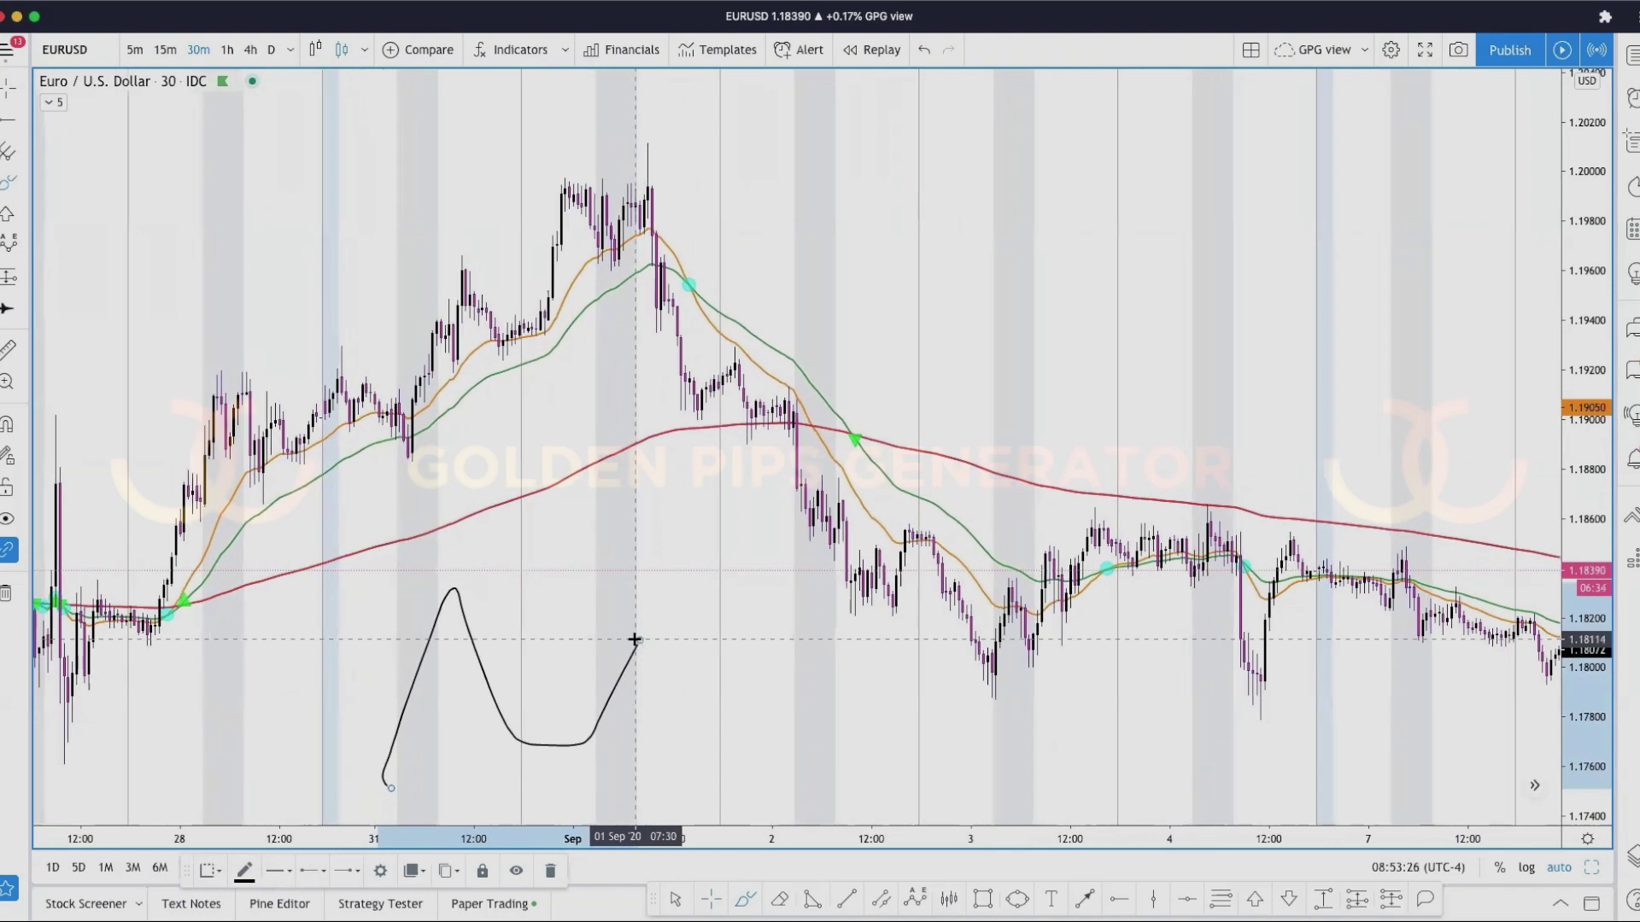
- Brush a second wave below the 2 September price with a peak, a stepped decline and a sharp rise to about 1.184
mouse_move(713, 787)
mouse_down()
mouse_move(755, 628)
mouse_move(793, 702)
mouse_up()
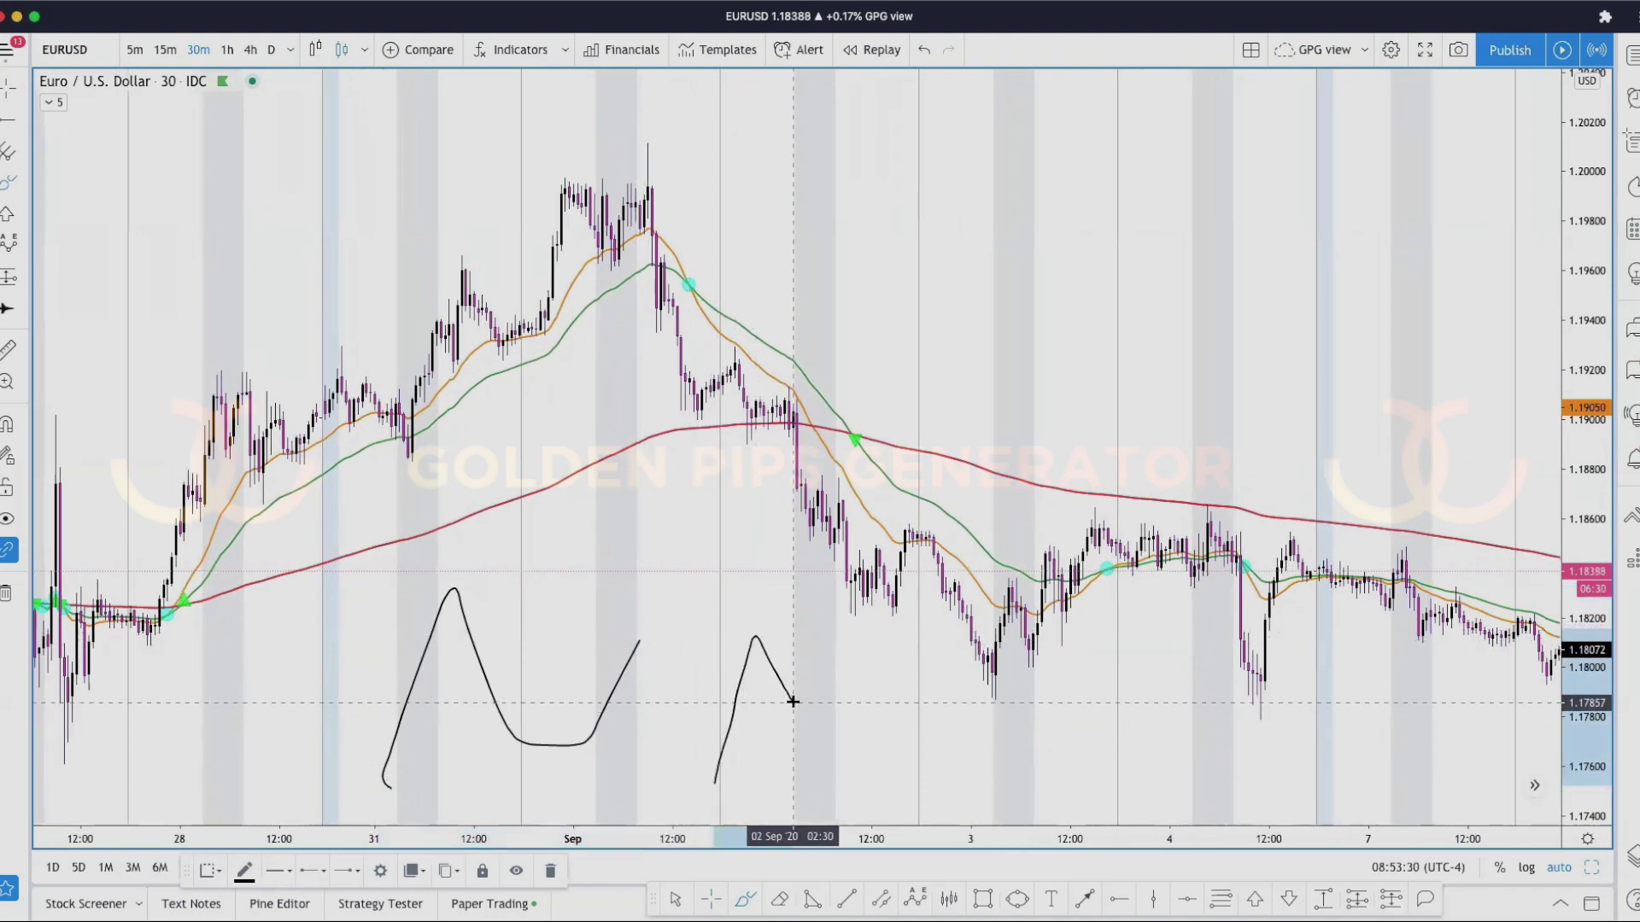
drag(820, 704, 844, 736)
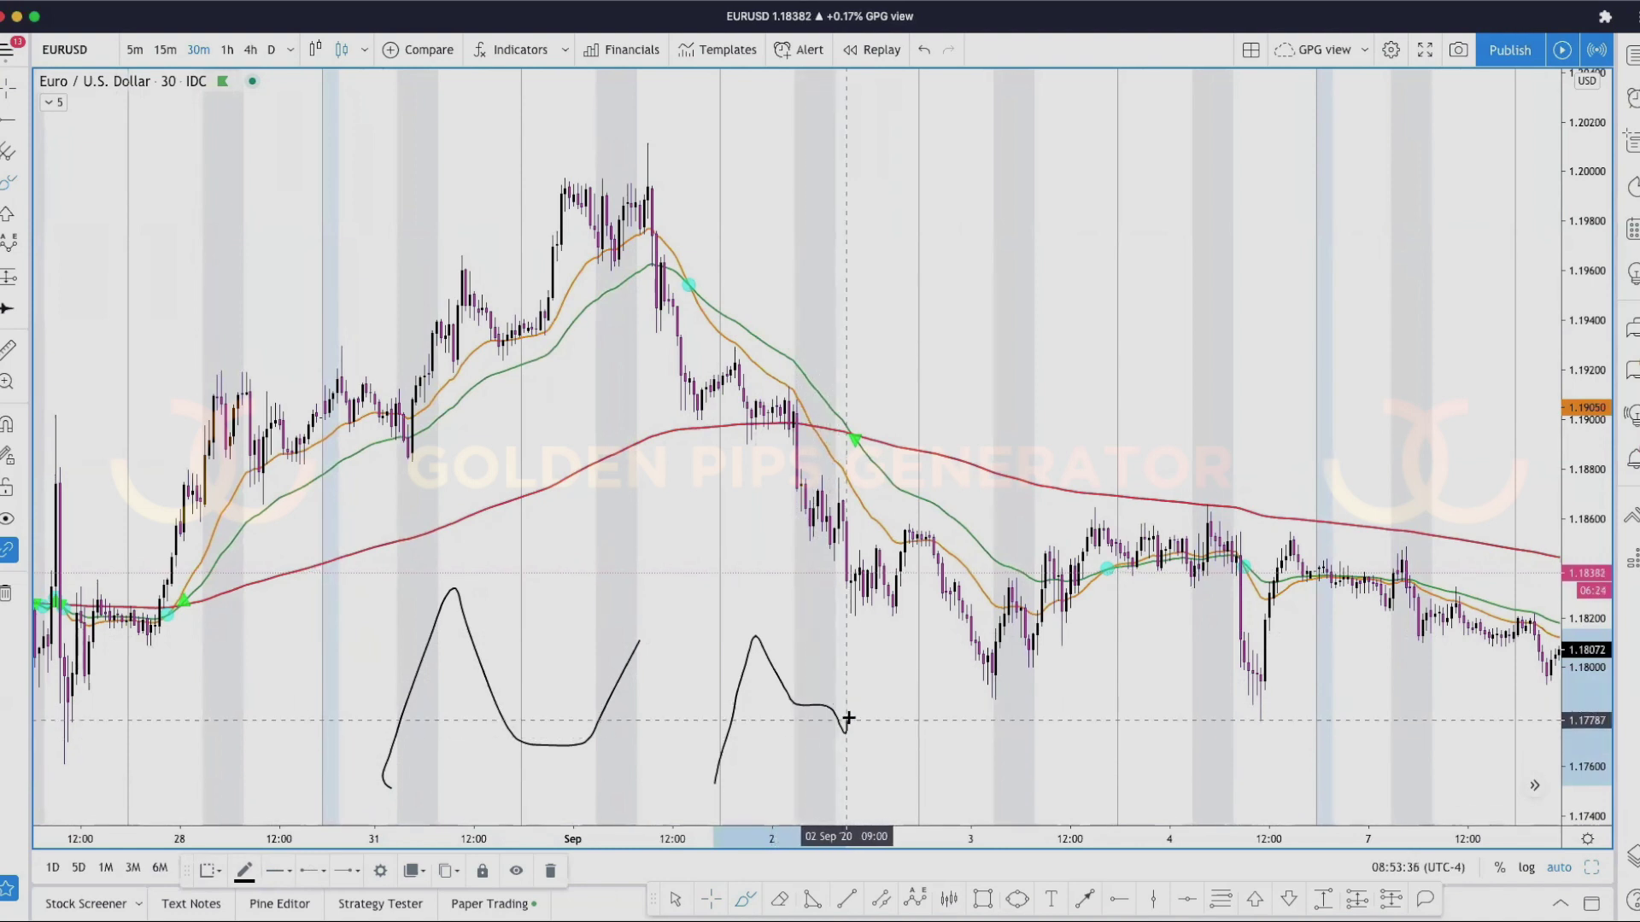
drag(854, 732, 888, 564)
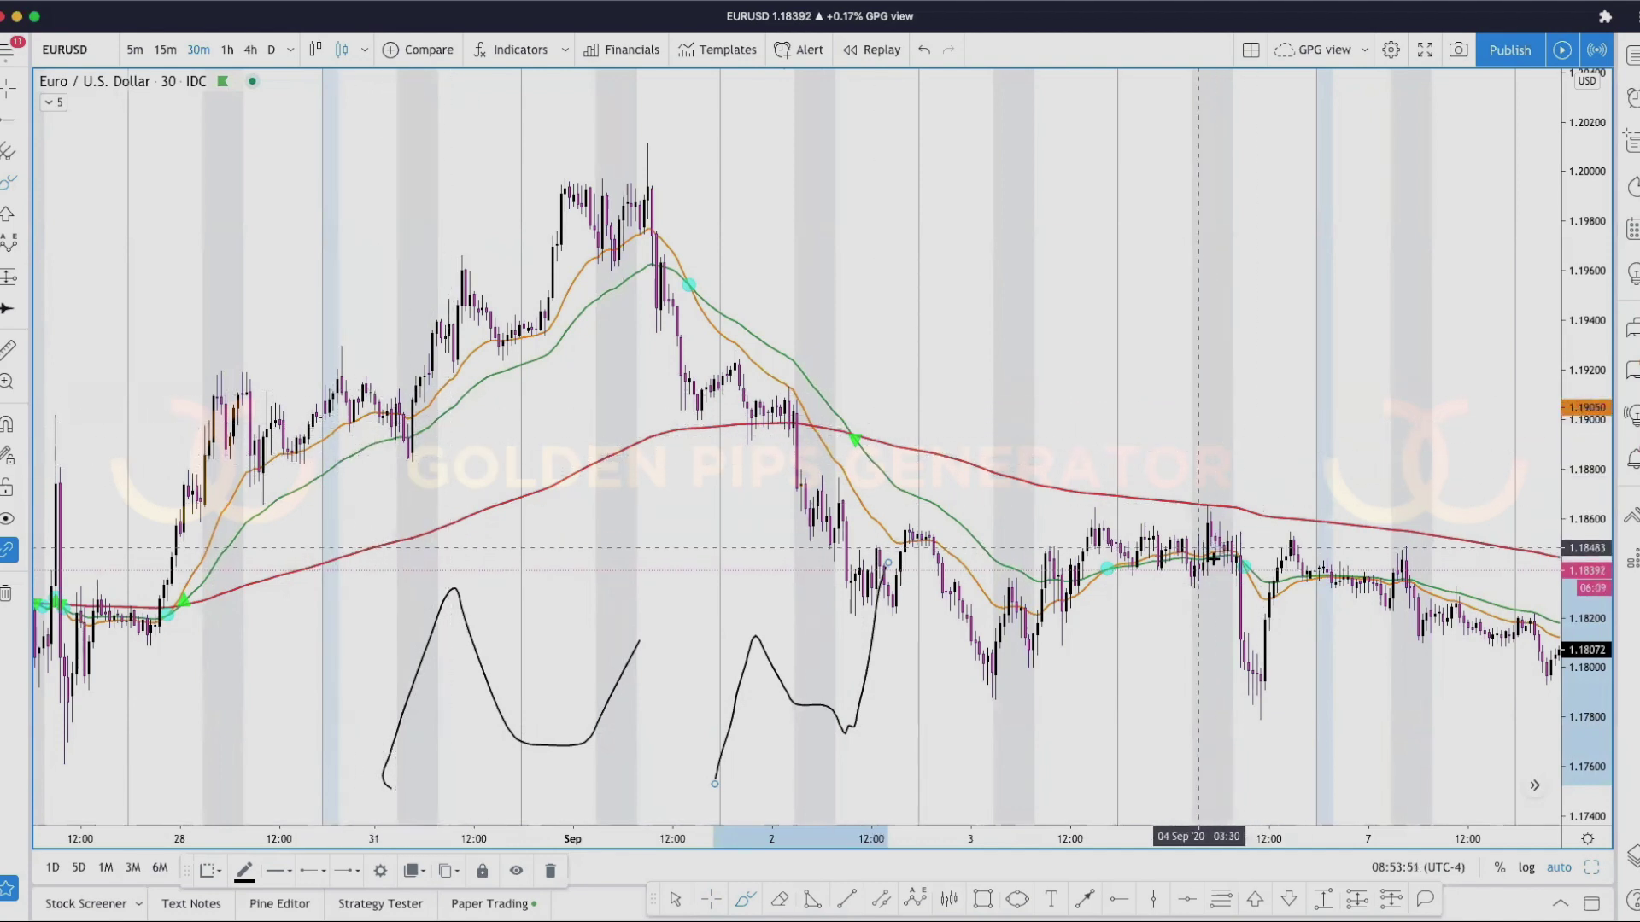
- Circle the 3–4 September highs near 1.186 with the brush, and delete the small down arrow sketched above them
mouse_move(1084, 532)
mouse_down()
mouse_move(1238, 529)
mouse_move(1057, 526)
mouse_move(1180, 530)
mouse_up()
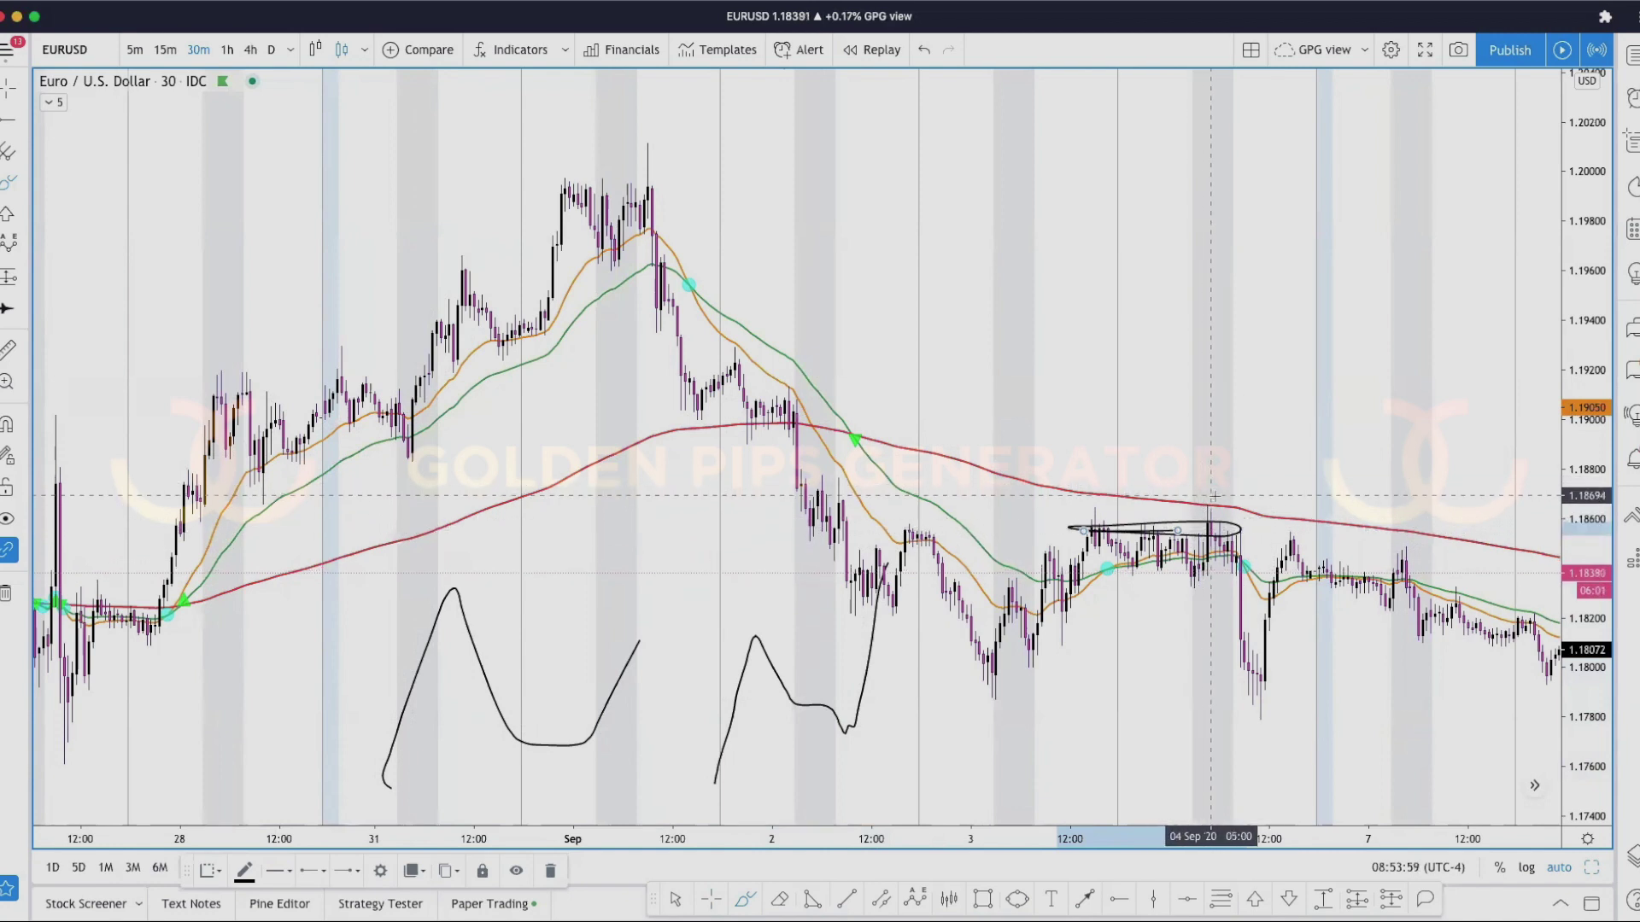
mouse_move(1218, 462)
mouse_down()
mouse_move(1217, 505)
mouse_move(1228, 486)
mouse_up()
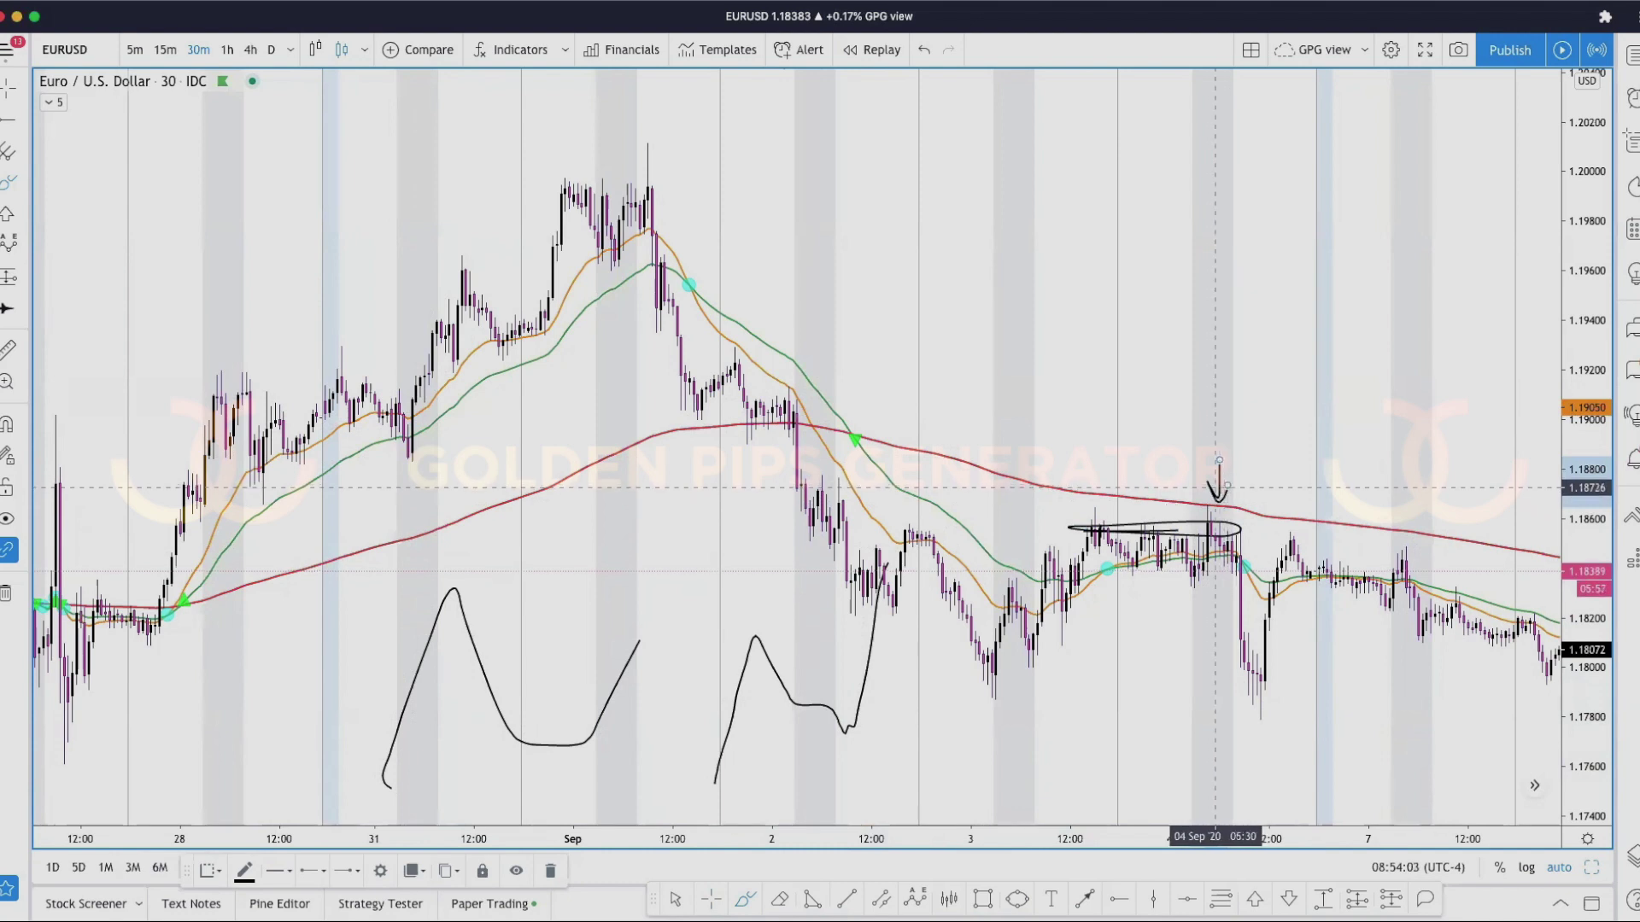
click(551, 872)
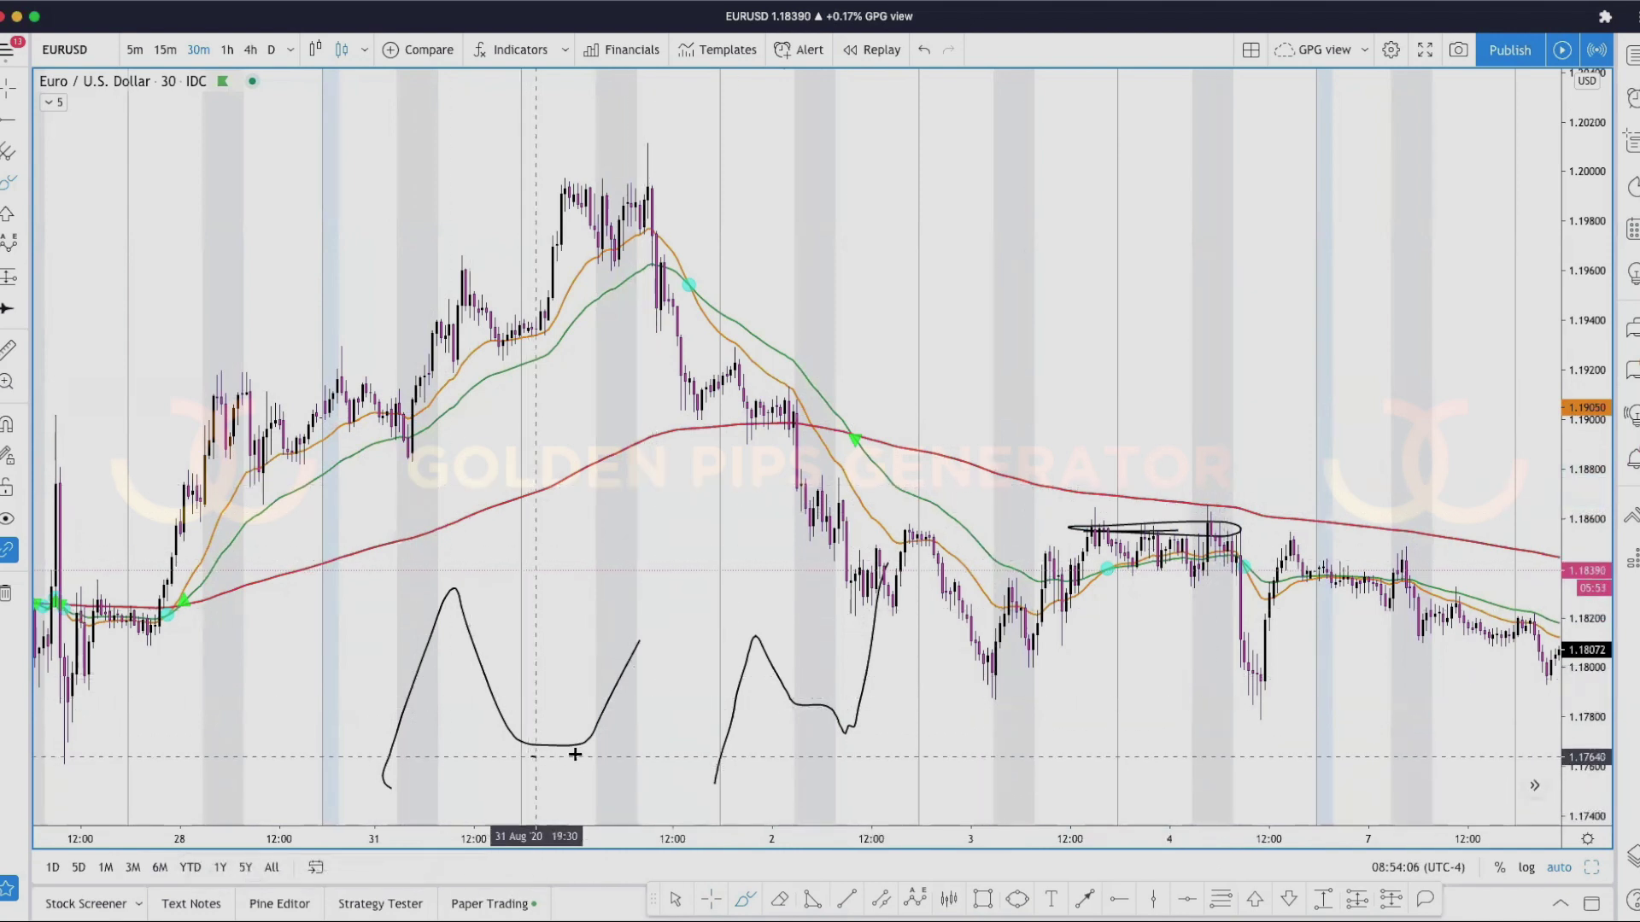
- Circle the flat base of the first sketched wave, and brush a rising line and a deeper dip-and-rise path from it
drag(567, 725, 527, 766)
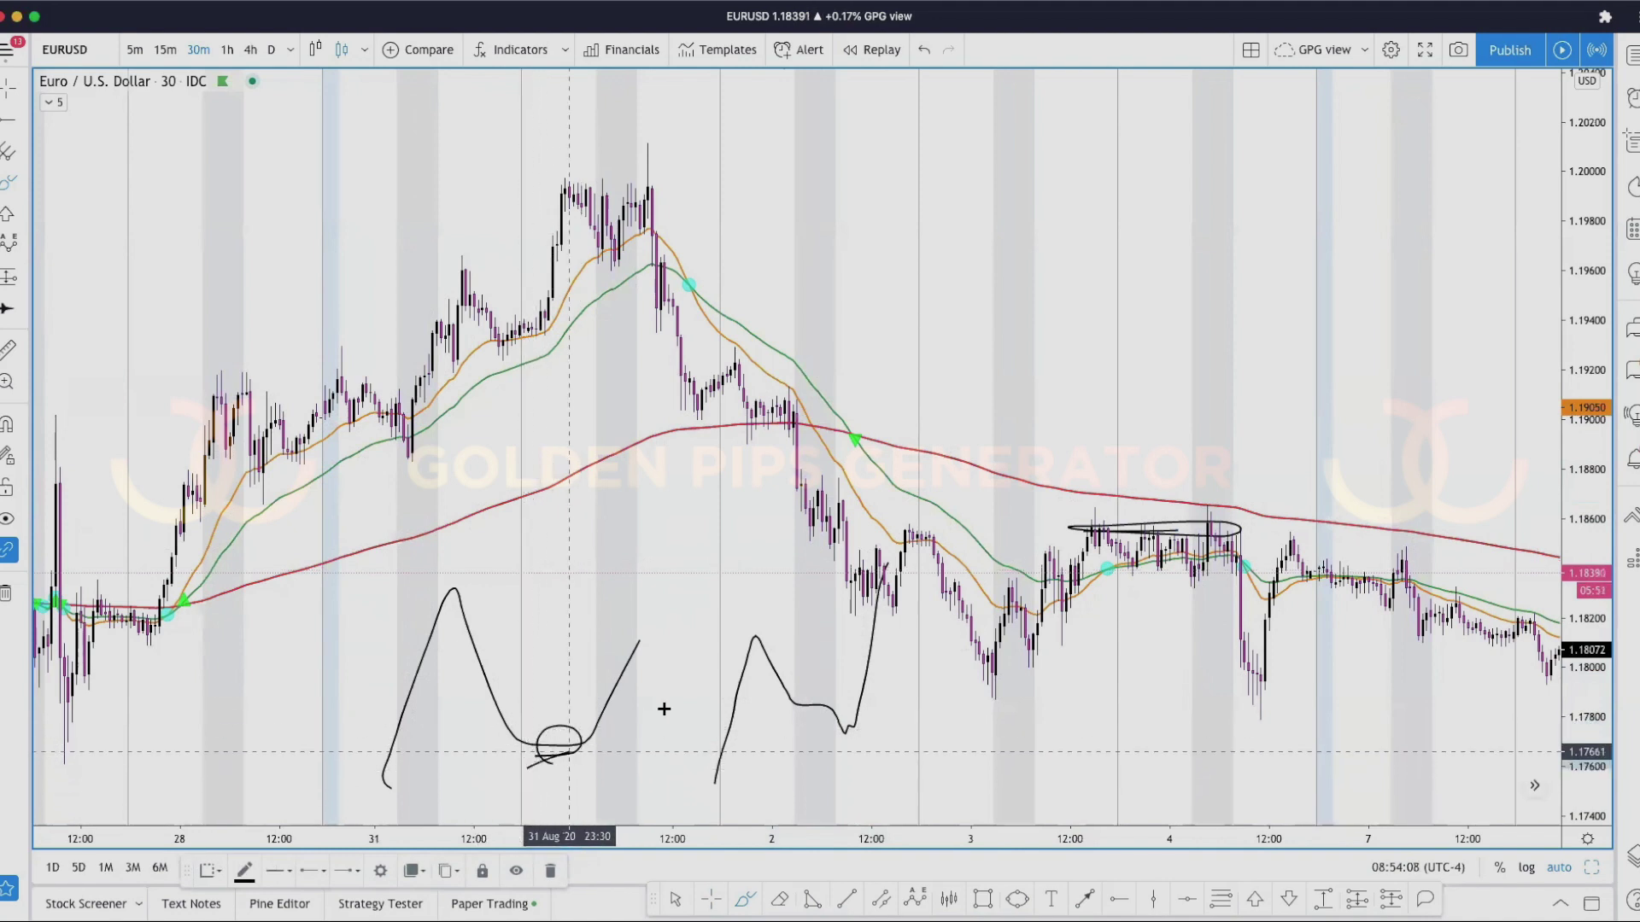
drag(664, 709, 671, 707)
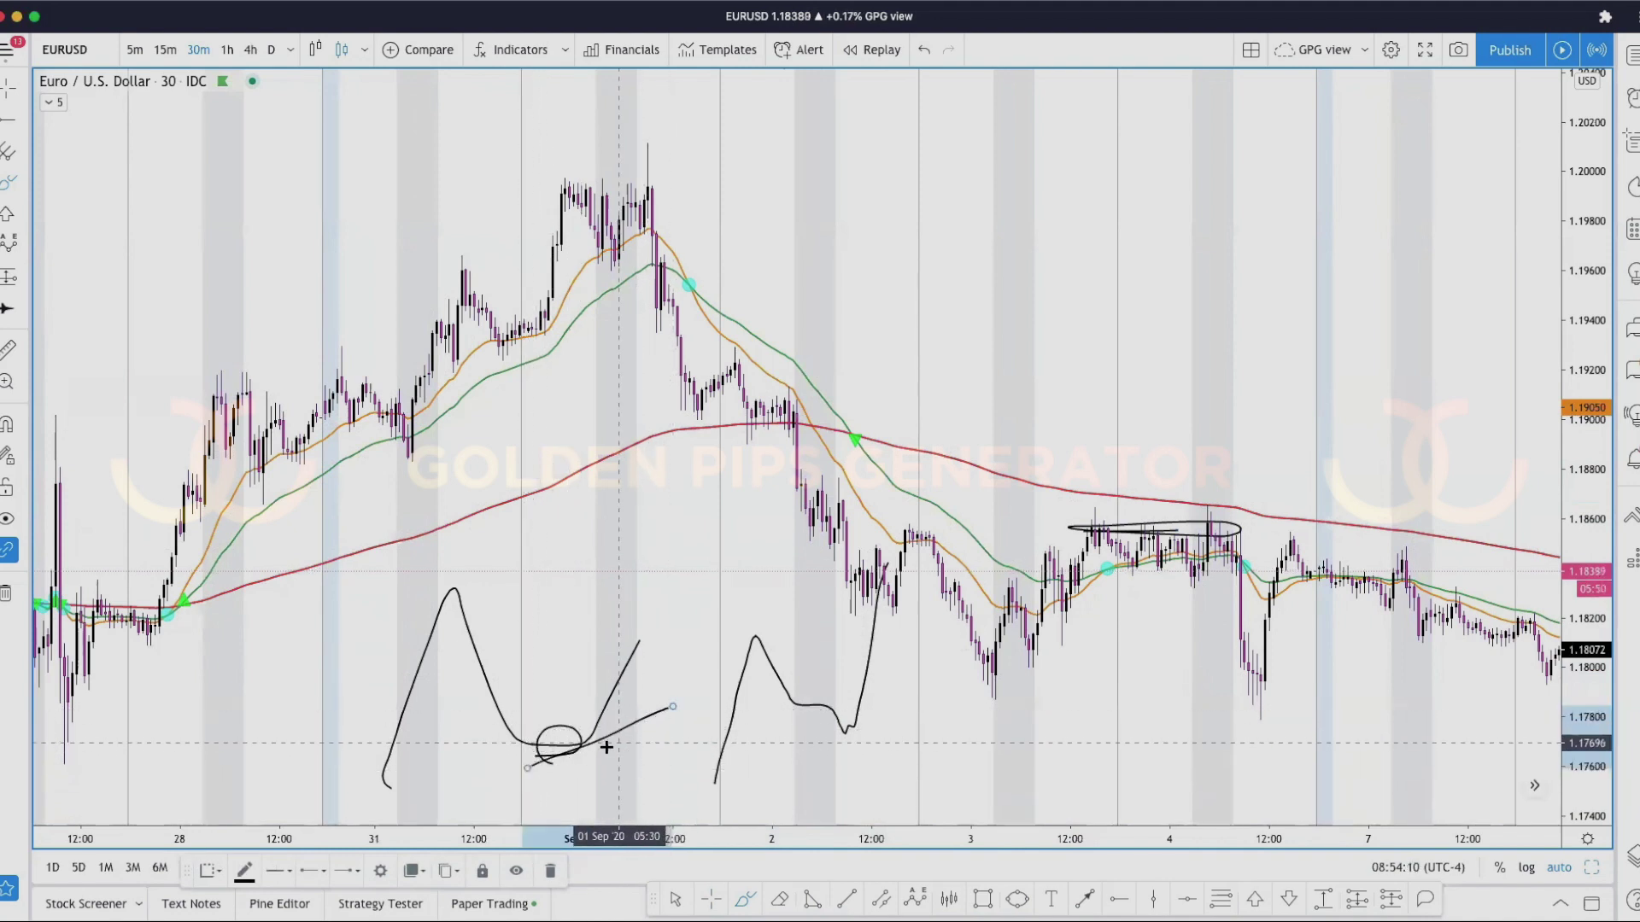
mouse_move(533, 750)
mouse_down()
mouse_move(597, 777)
mouse_move(739, 584)
mouse_up()
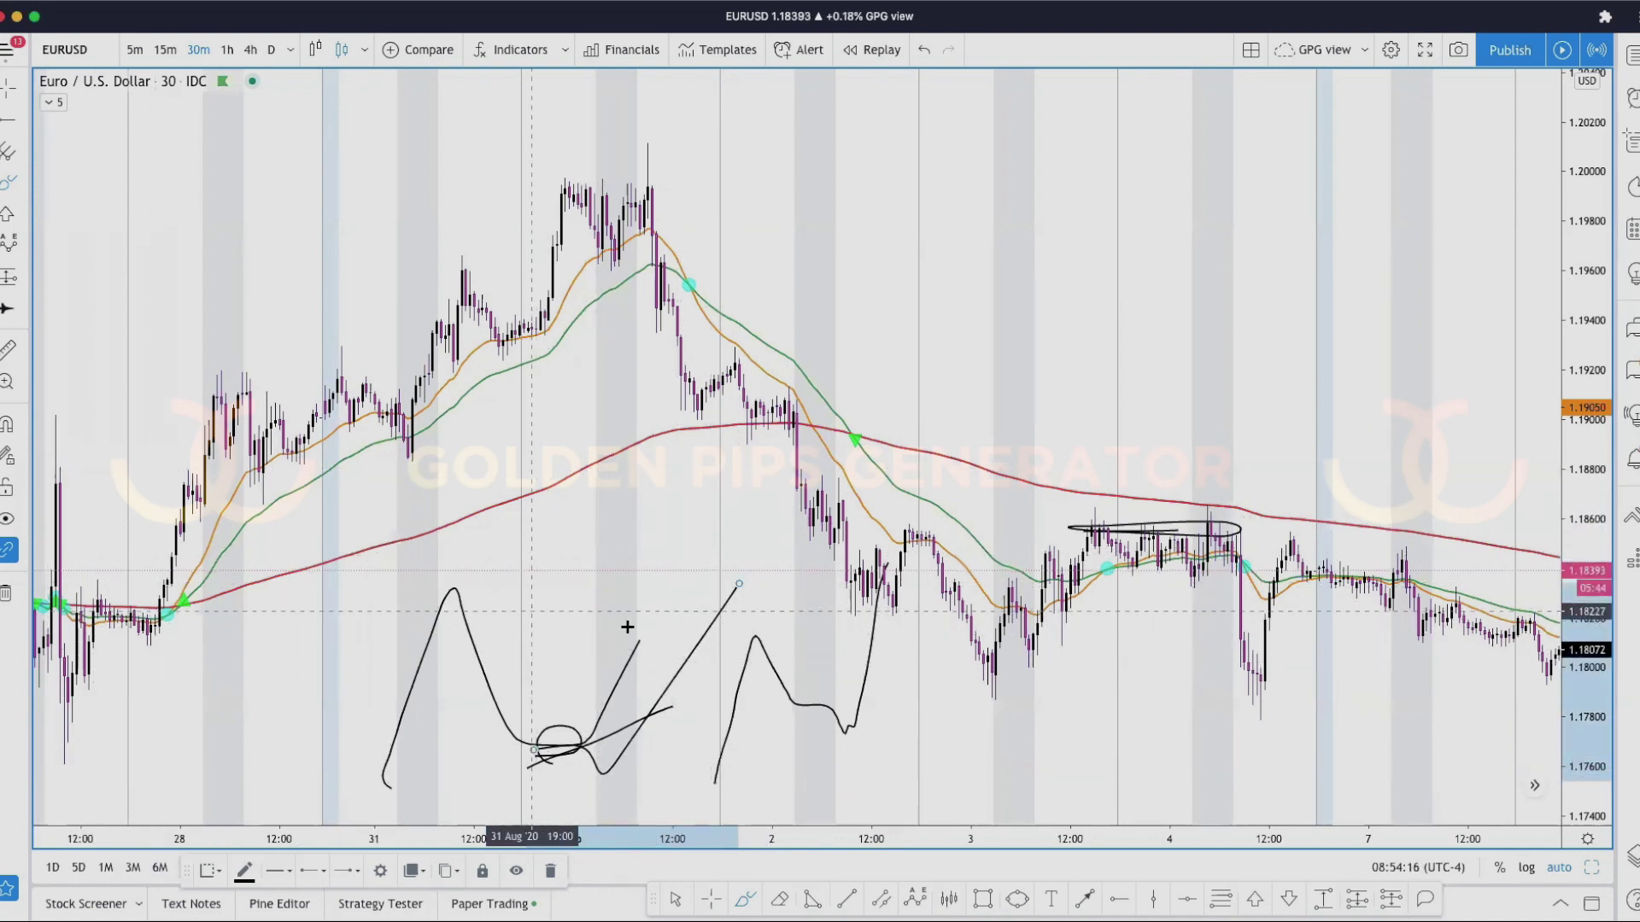
- Brush a vertical line at the 14–17 August weekend gap, spanning about 1.187 to 1.181
scroll(698, 629, left, 15)
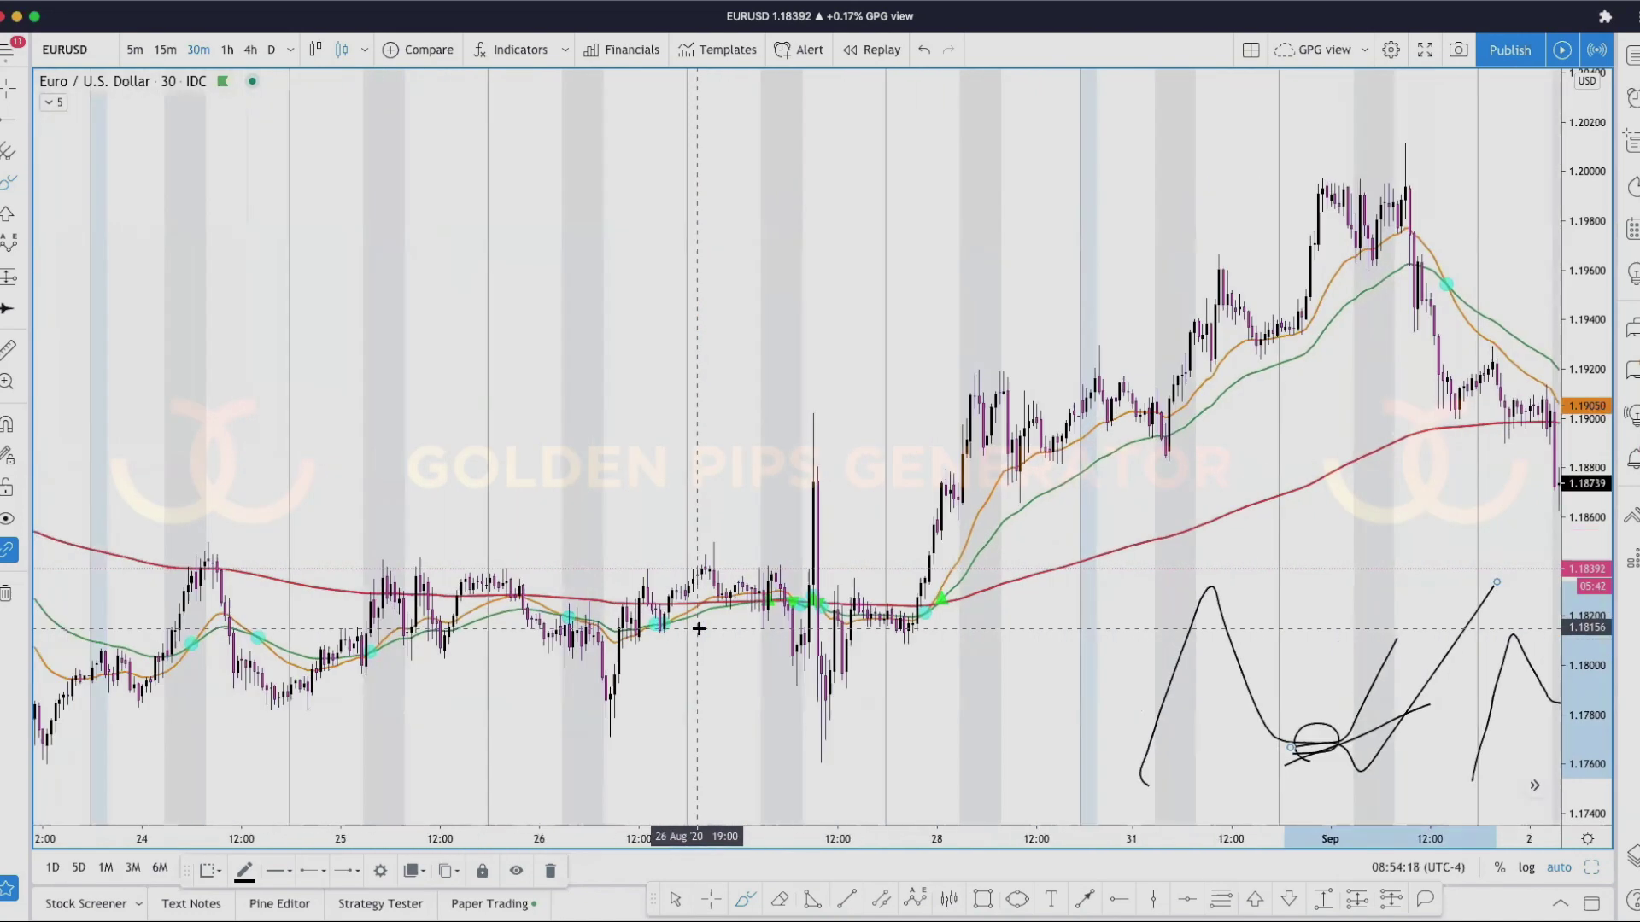
scroll(698, 628, left, 15)
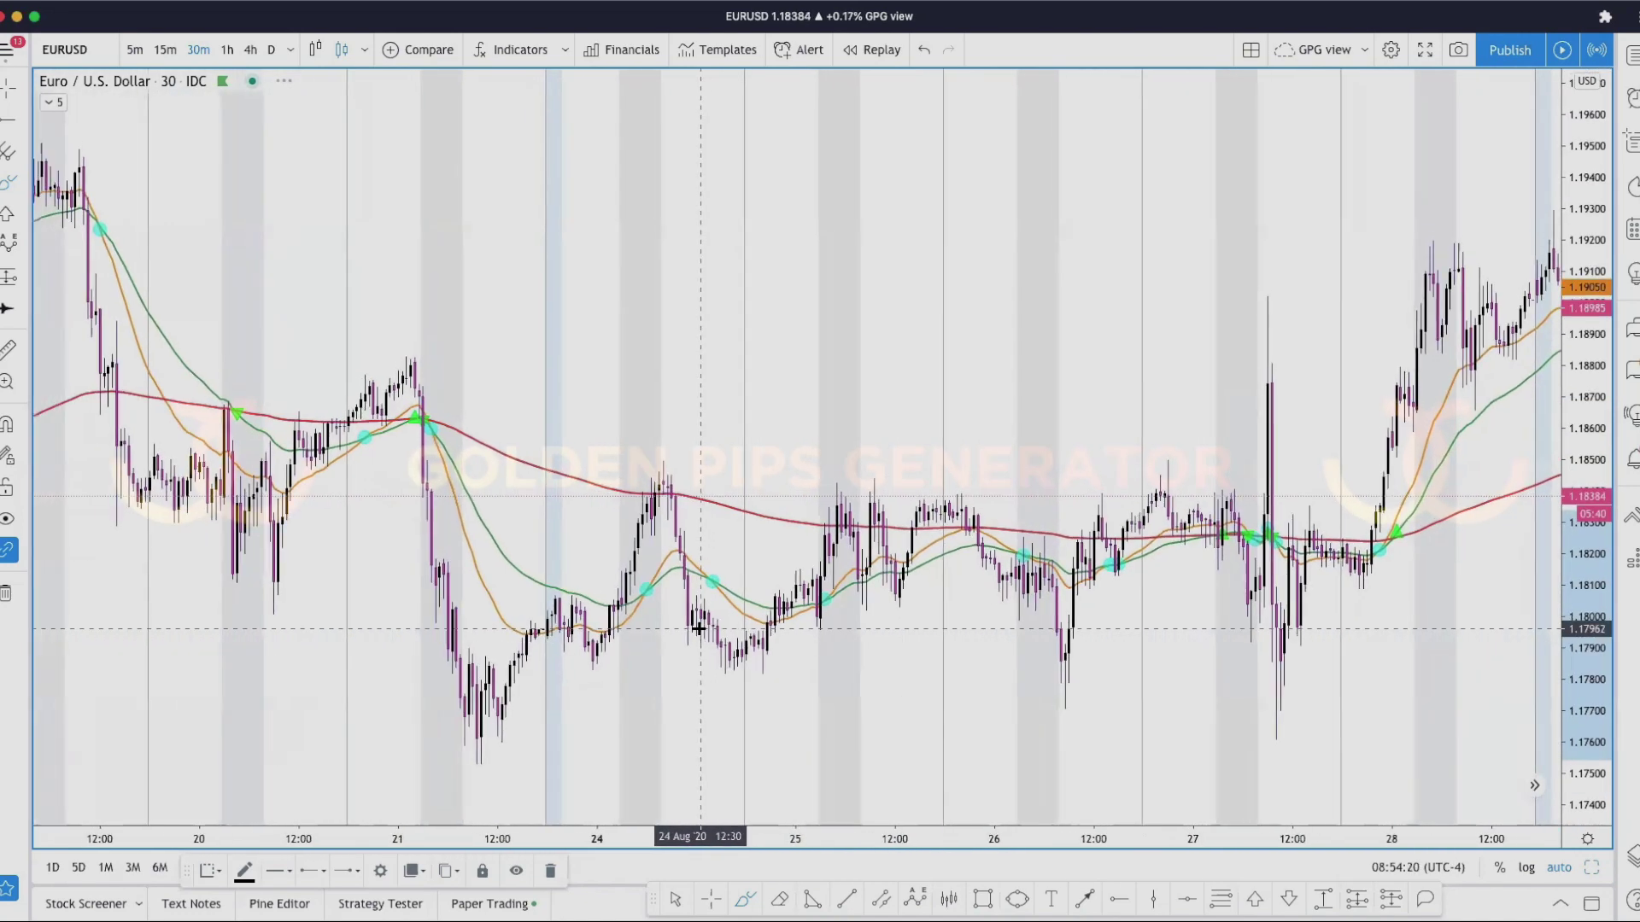
scroll(699, 628, left, 3)
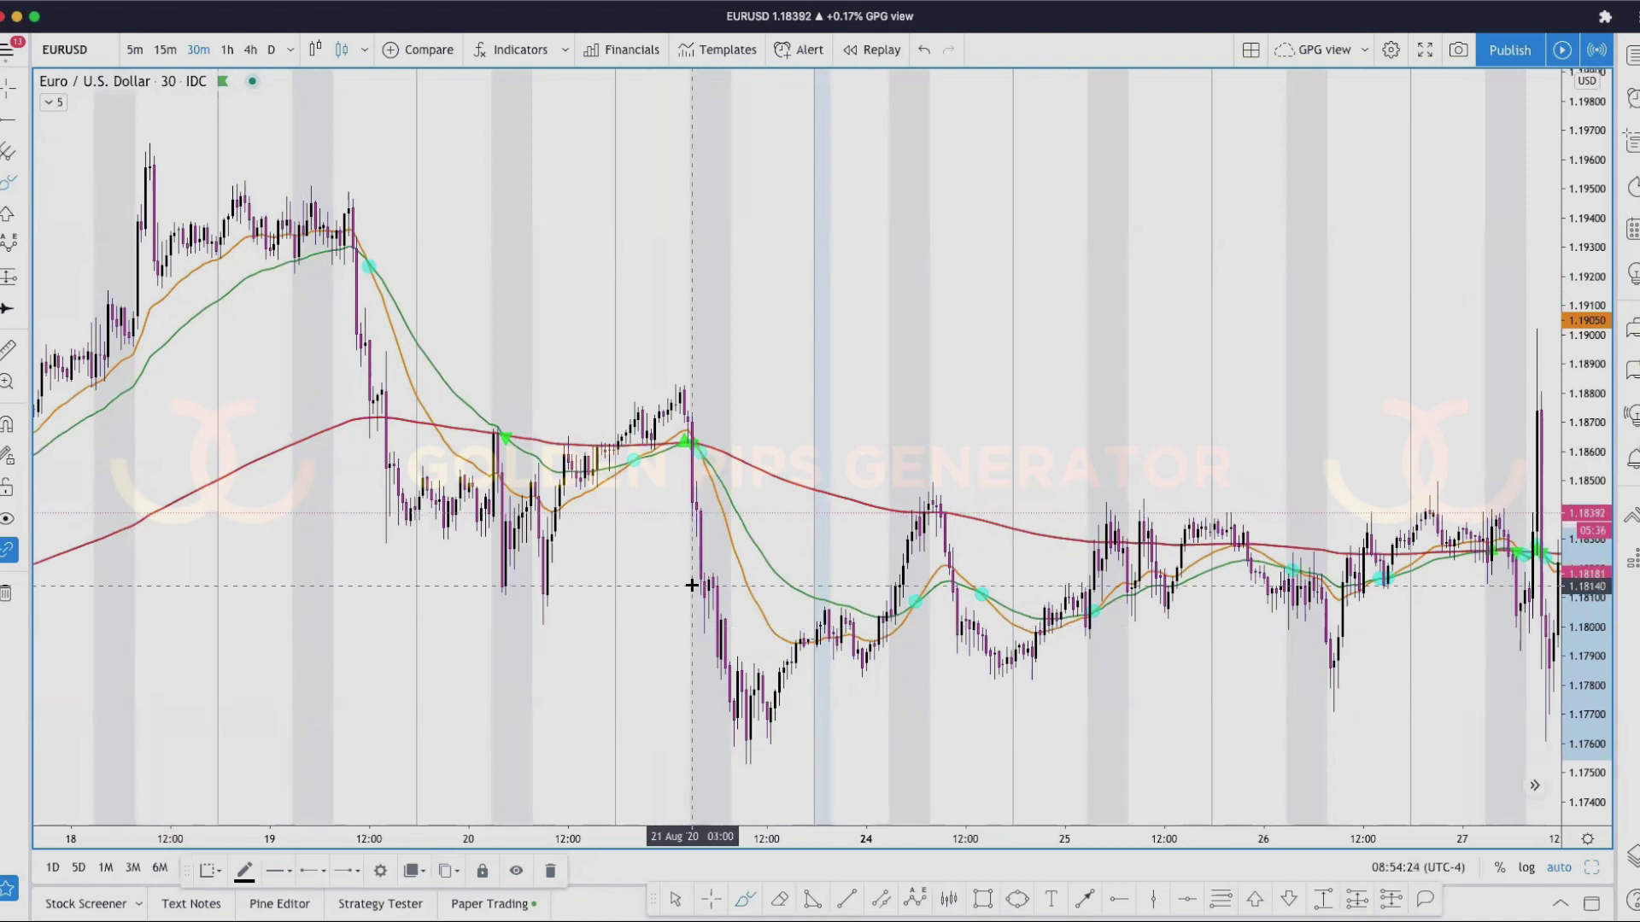
scroll(692, 585, left, 12)
scroll(692, 585, left, 1)
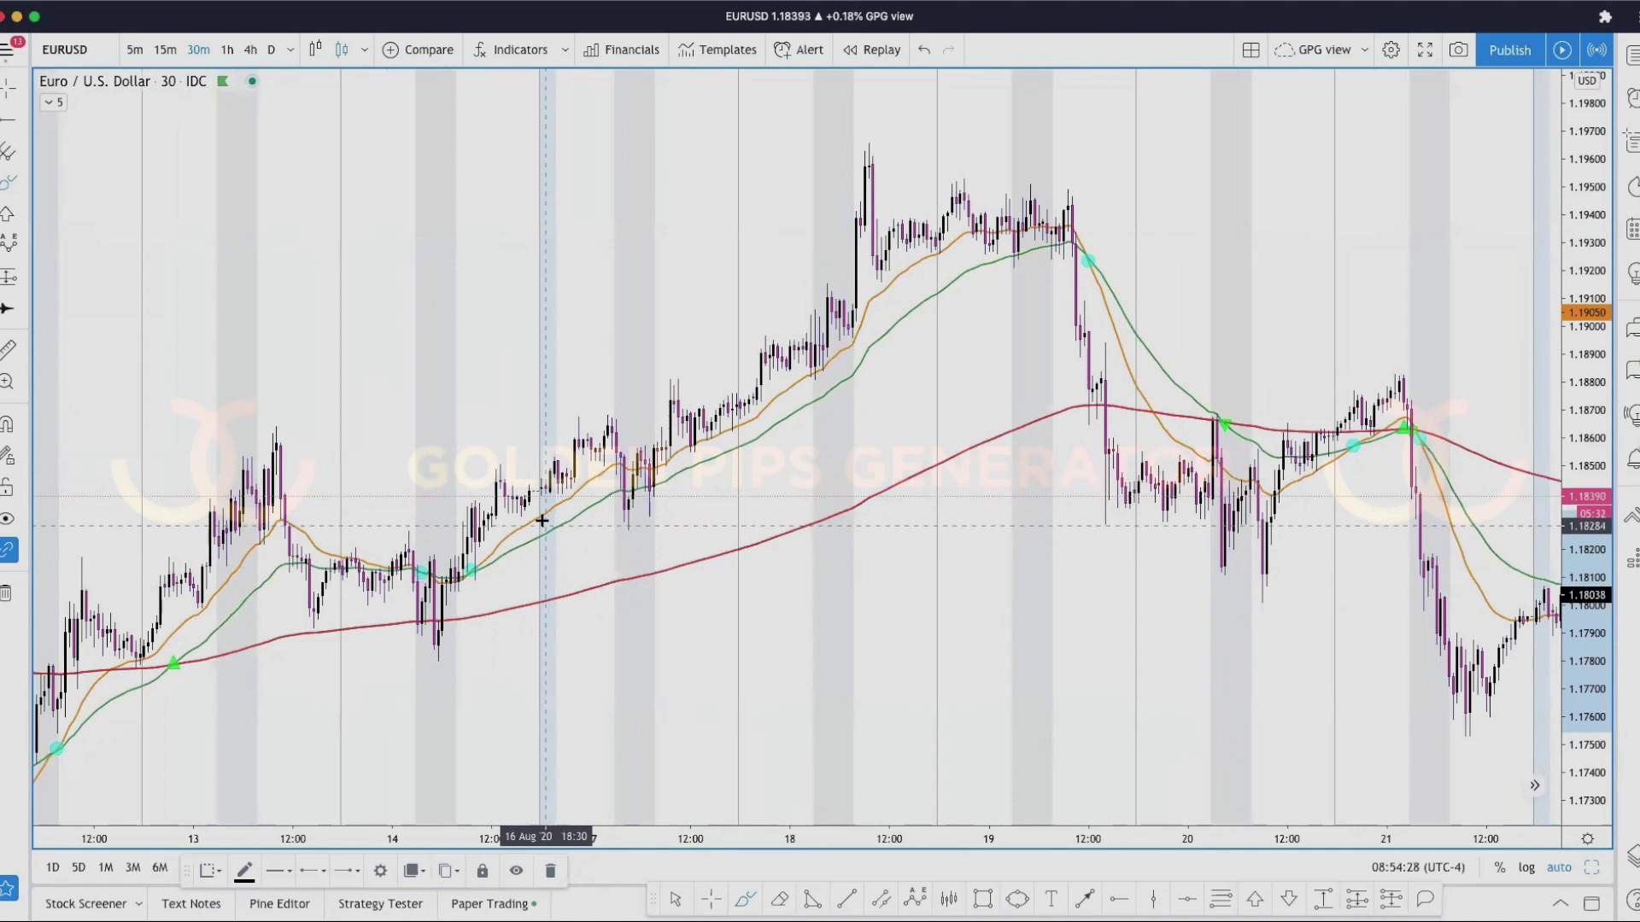
drag(543, 396, 542, 584)
scroll(478, 564, up, 1)
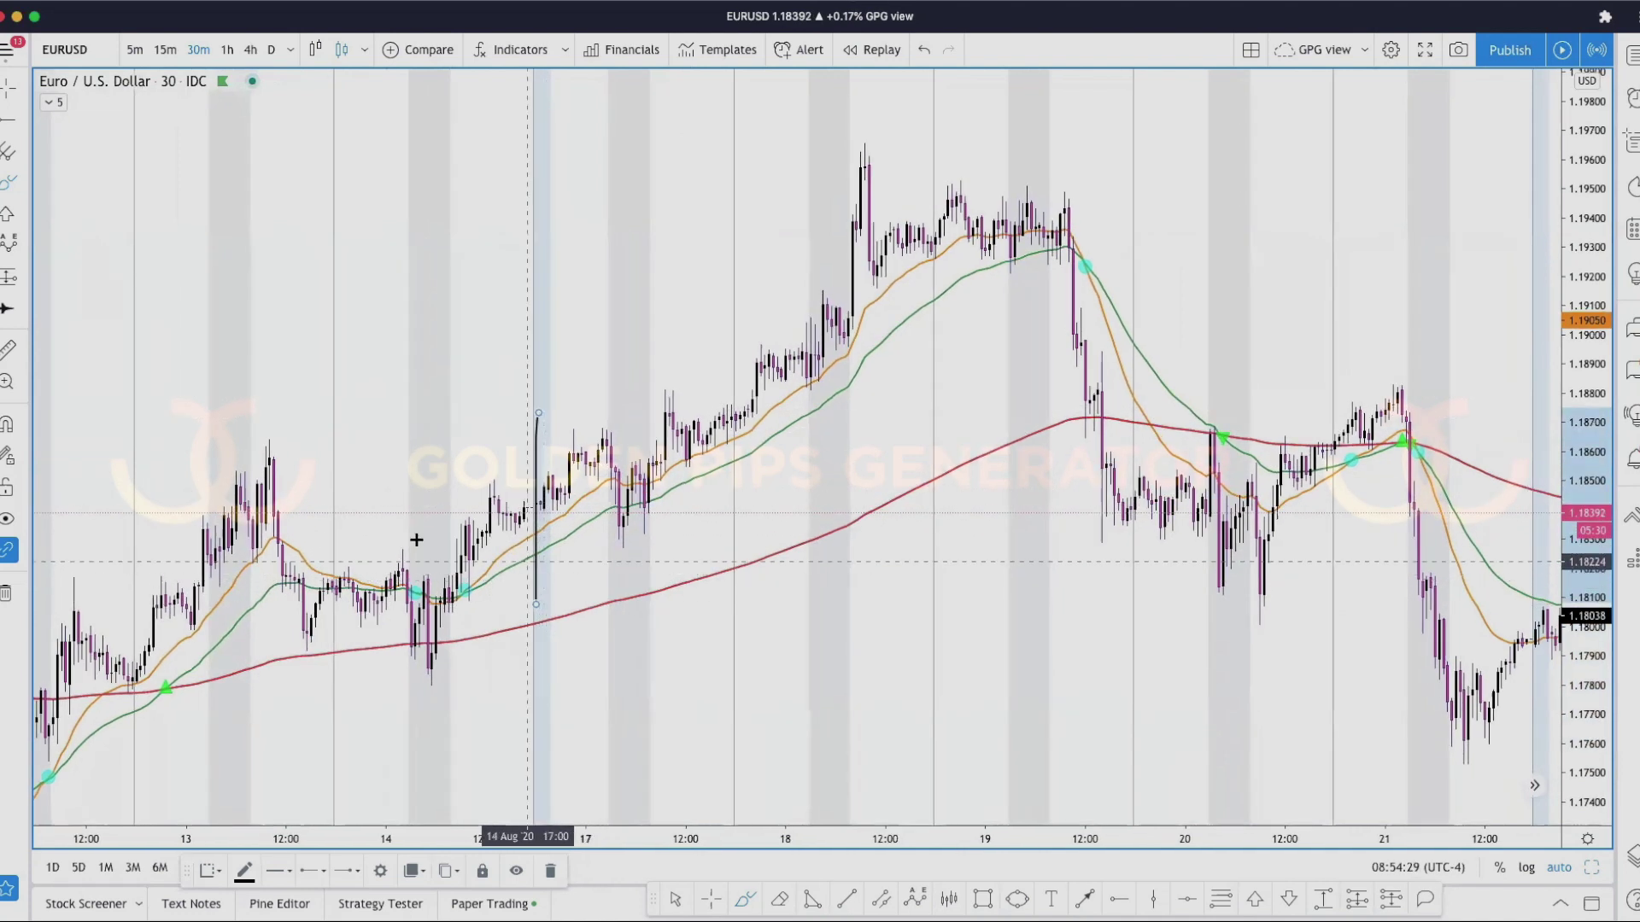
- Brush a nearly level line from the 13 August high to 18 August, and sketch a small peak with a flat tail above its start
drag(255, 454, 794, 476)
mouse_move(265, 450)
mouse_down()
mouse_move(303, 403)
mouse_move(315, 444)
mouse_move(369, 441)
mouse_up()
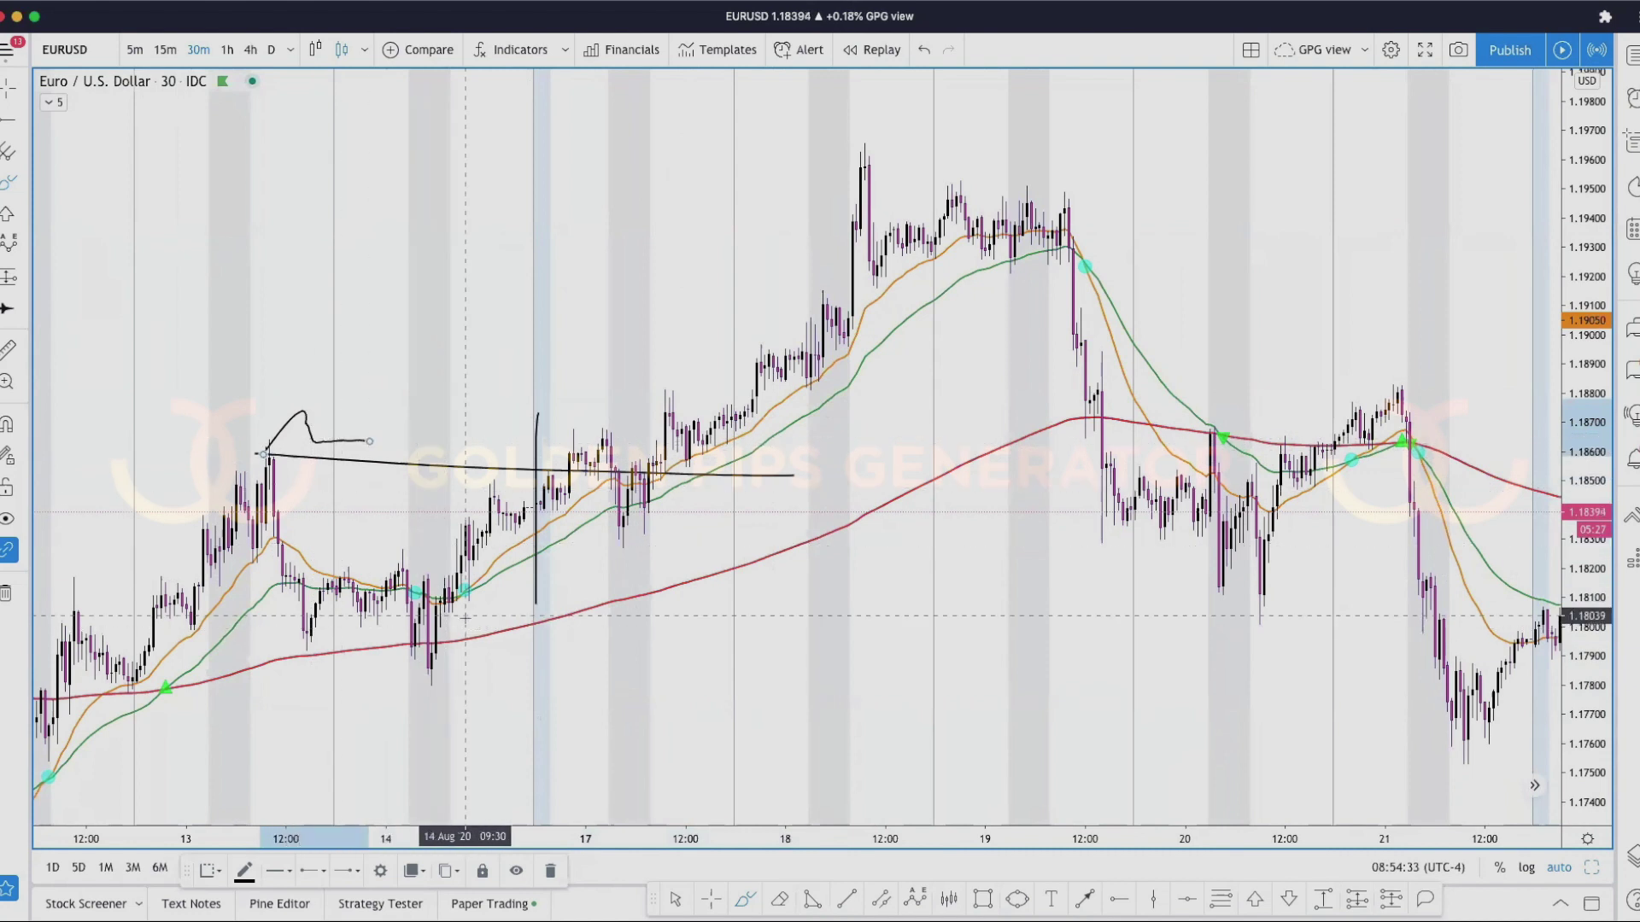
- Brush a dip-and-rise path from the 17 August open to about 1.191, add a short falling stroke near 1.185, and remove all drawings
mouse_move(544, 443)
mouse_down()
mouse_move(626, 570)
mouse_move(752, 302)
mouse_up()
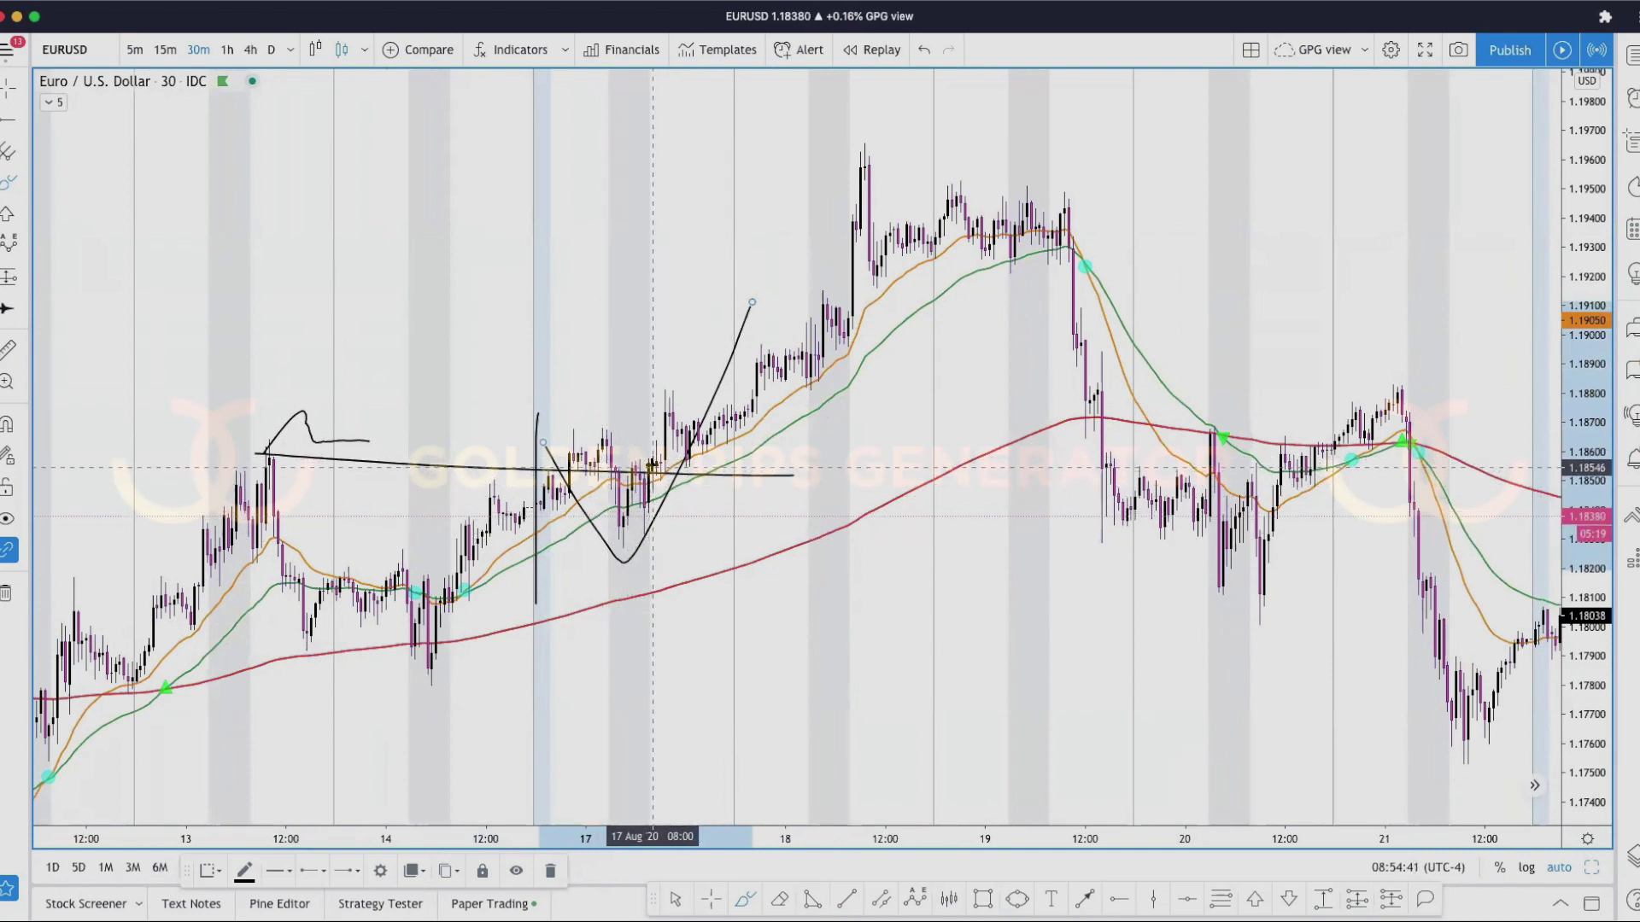
drag(651, 459, 680, 503)
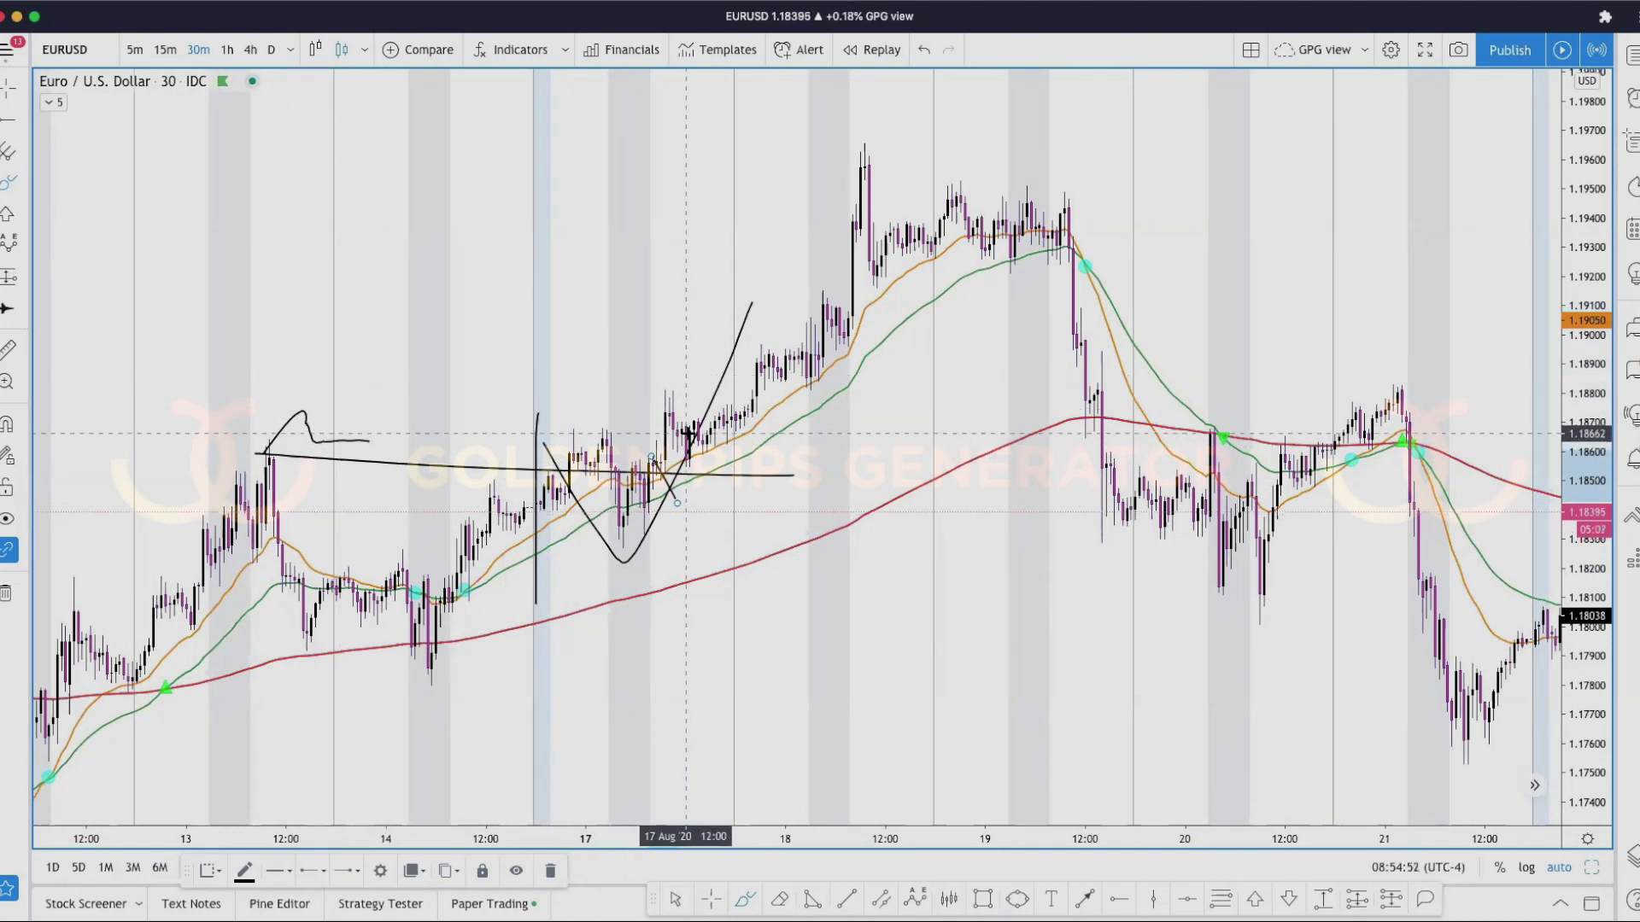
right_click(688, 320)
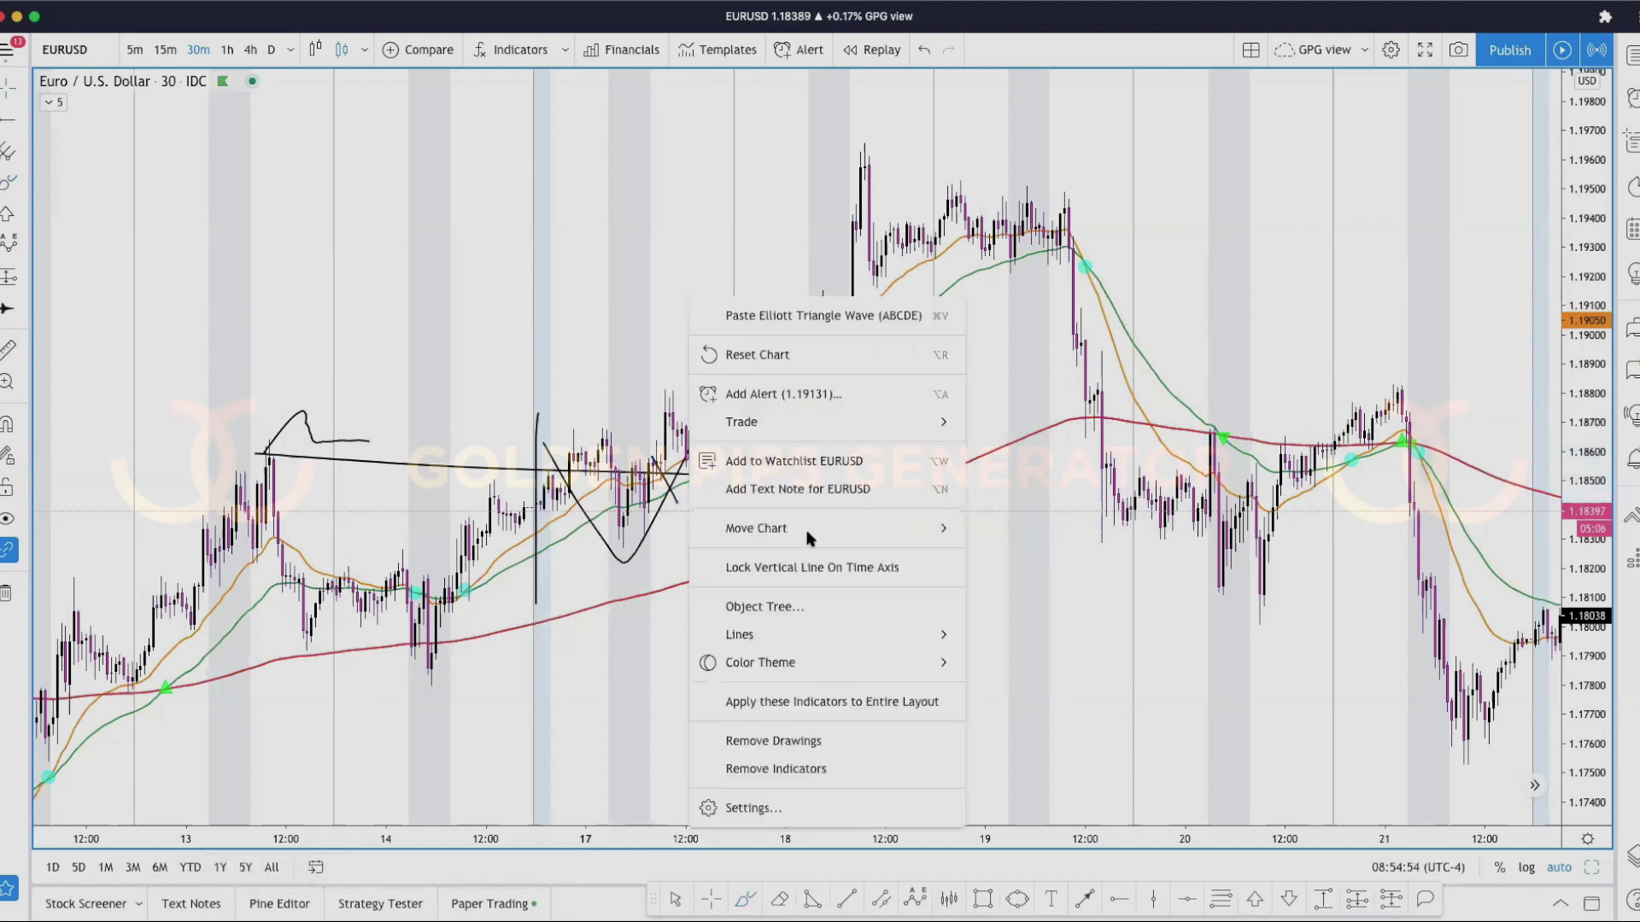
click(825, 737)
- Draw two rising trend lines from the 14 August low, ending on 19 August at about 1.1959 and 1.1943
click(745, 899)
key(alt+t)
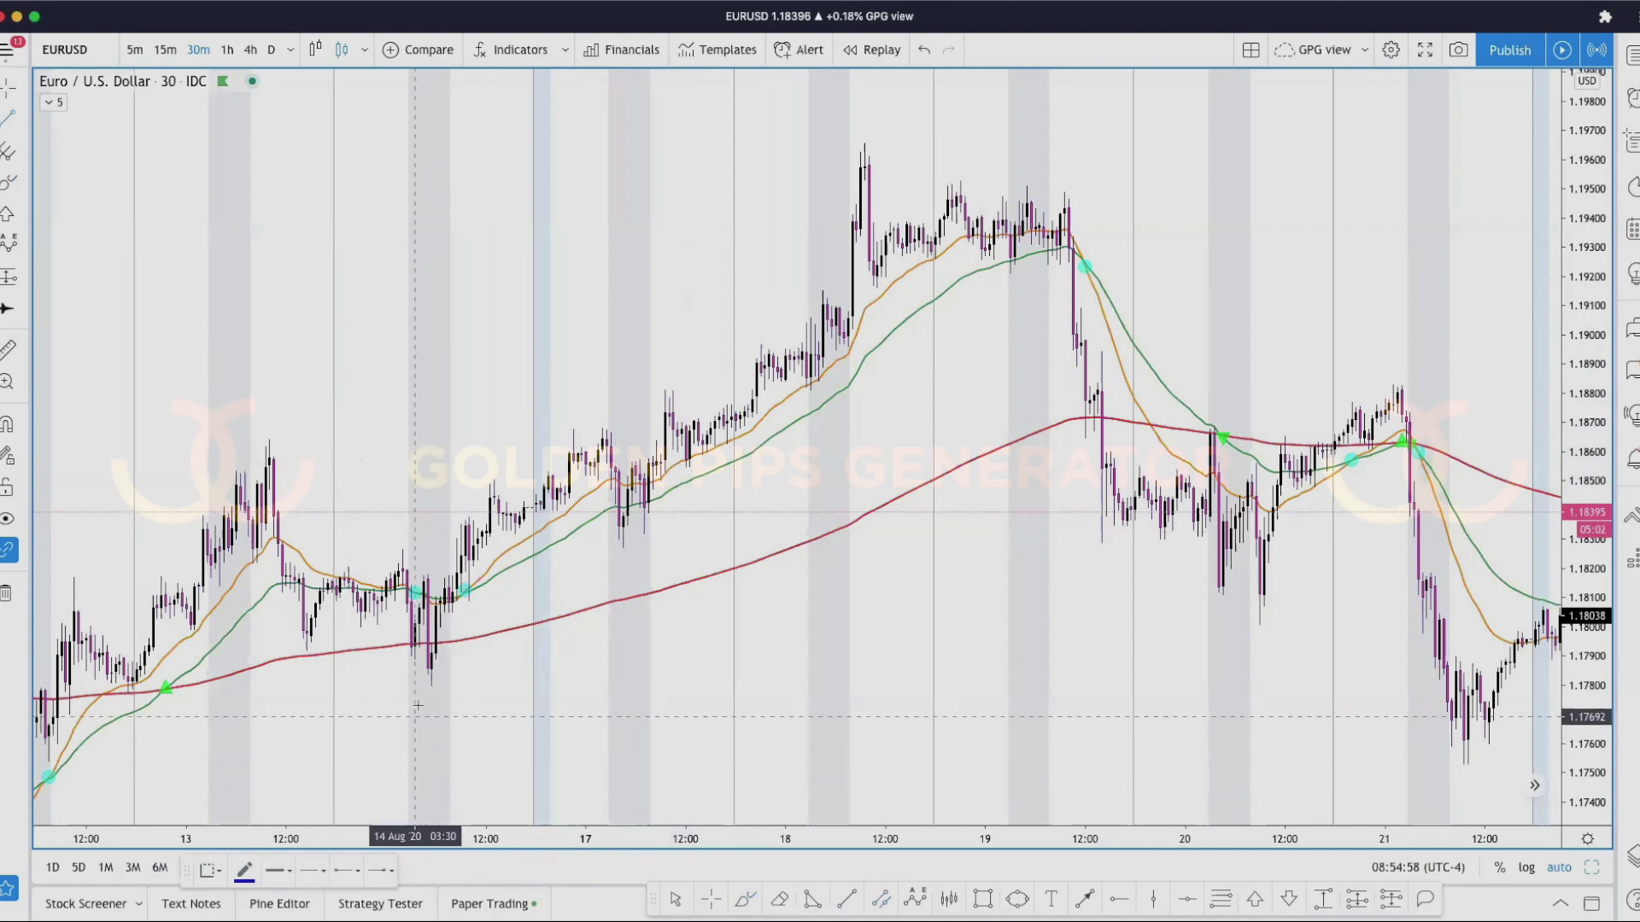
click(432, 670)
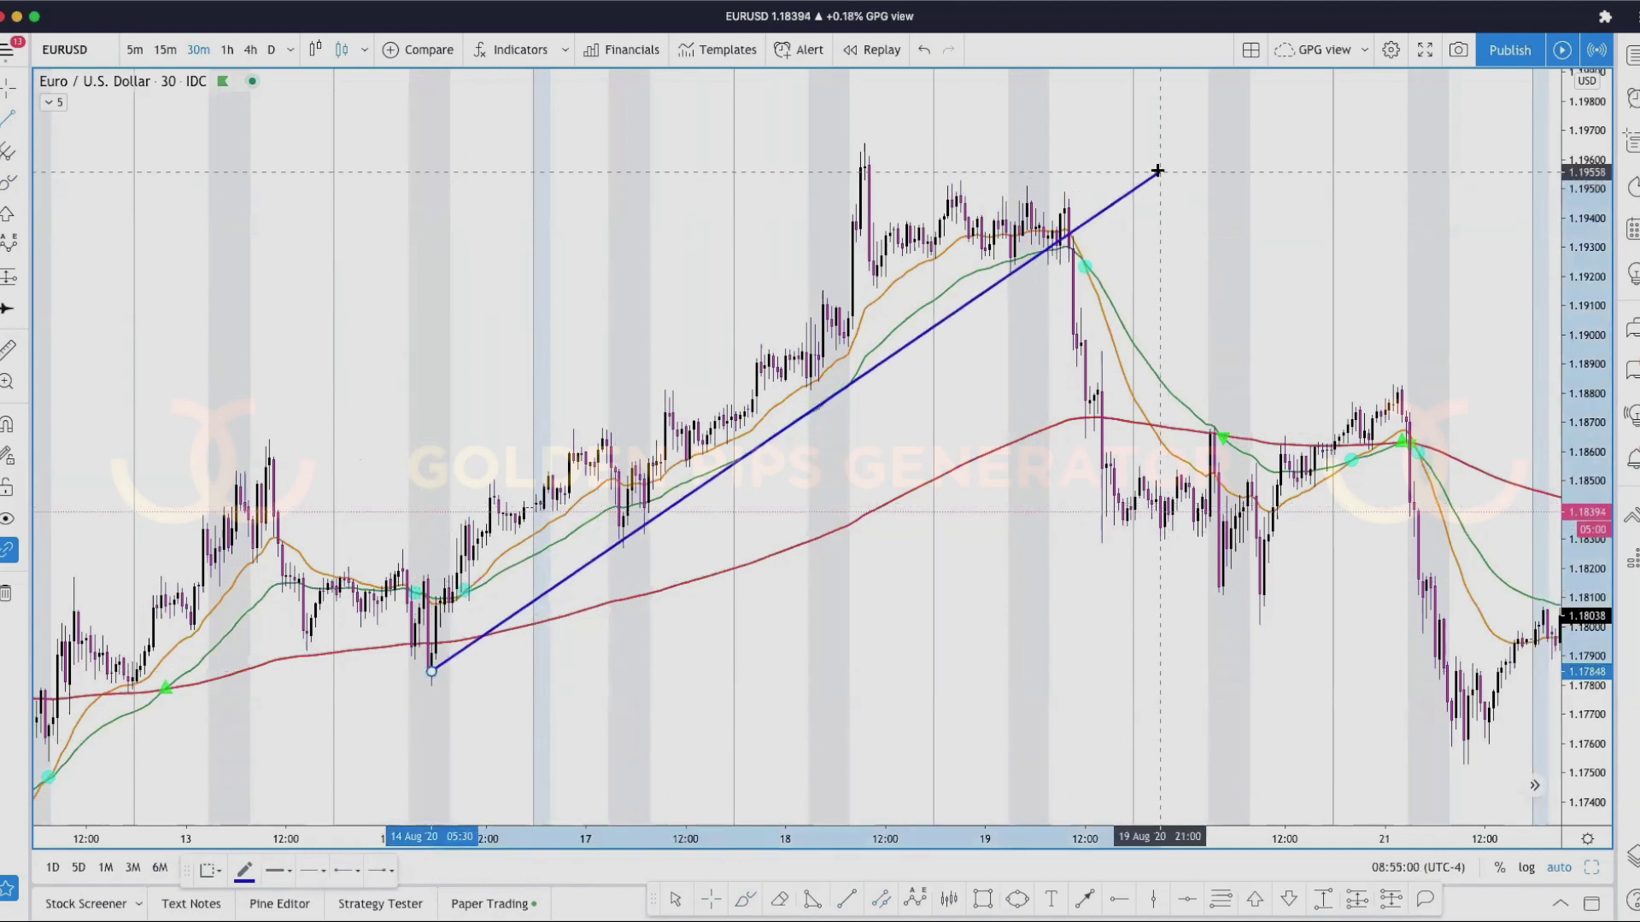
click(1113, 163)
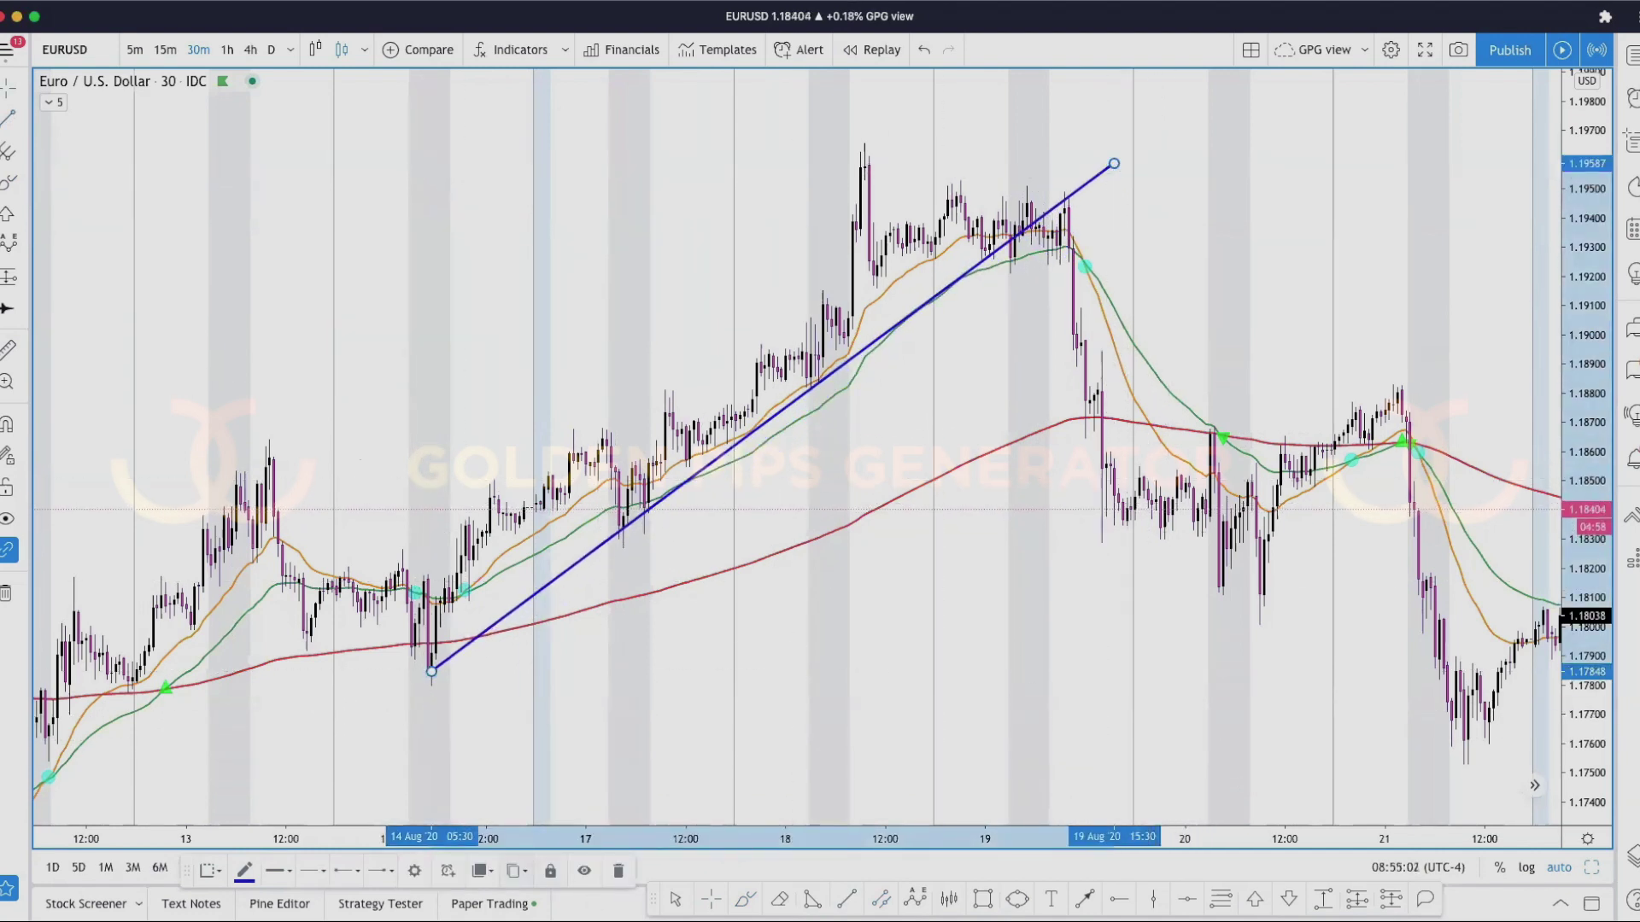
key(alt+t)
click(428, 677)
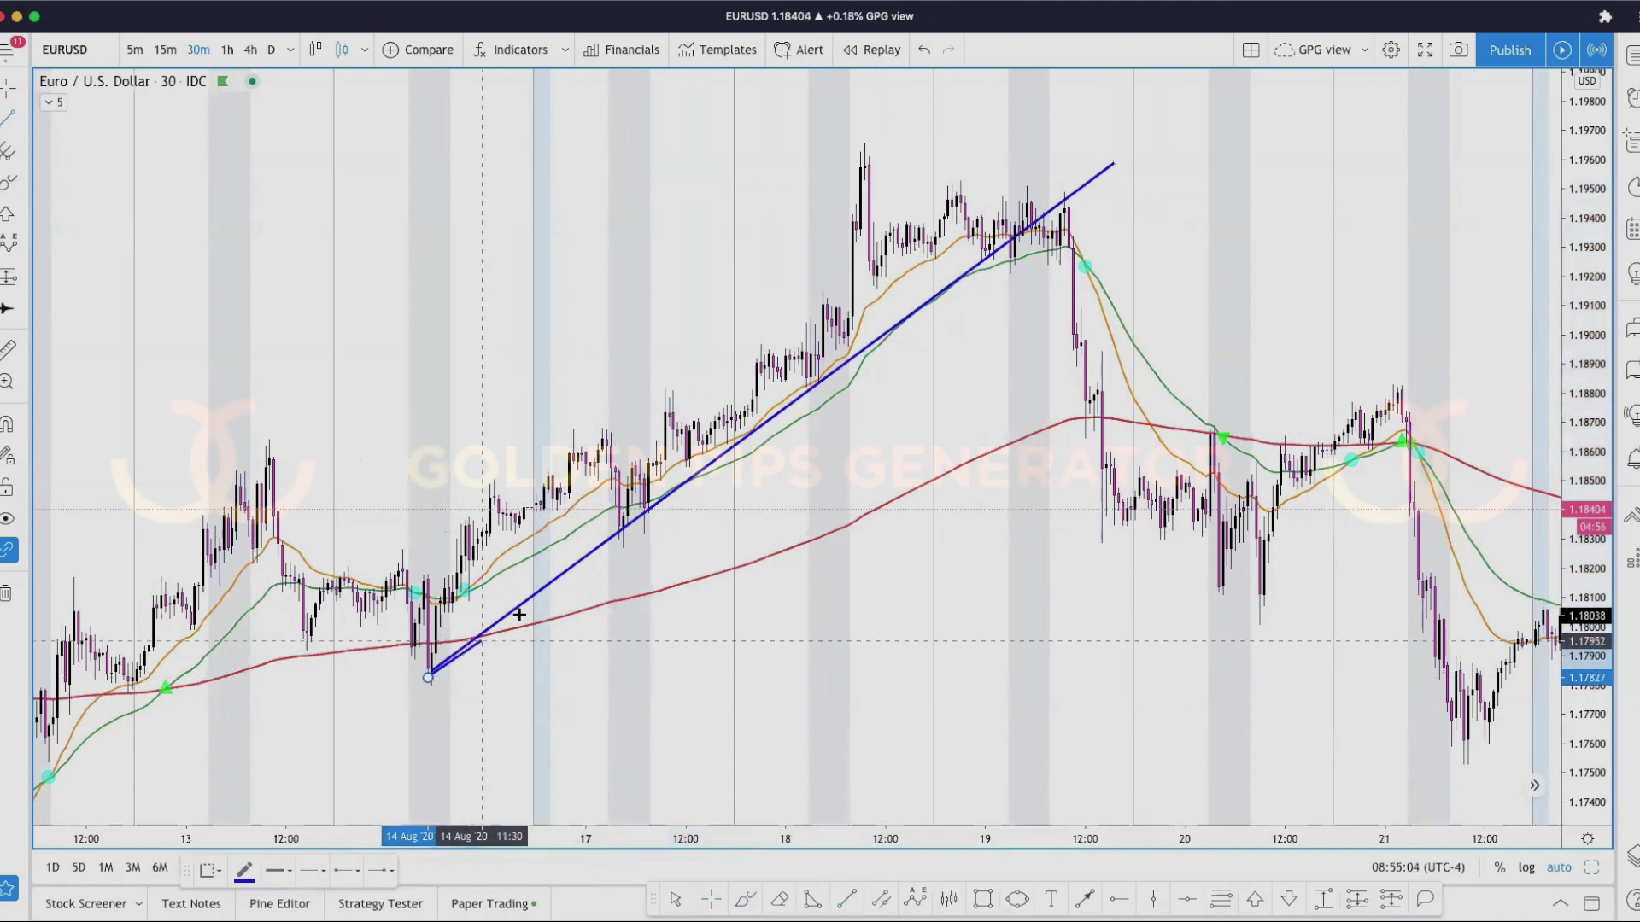
click(1118, 208)
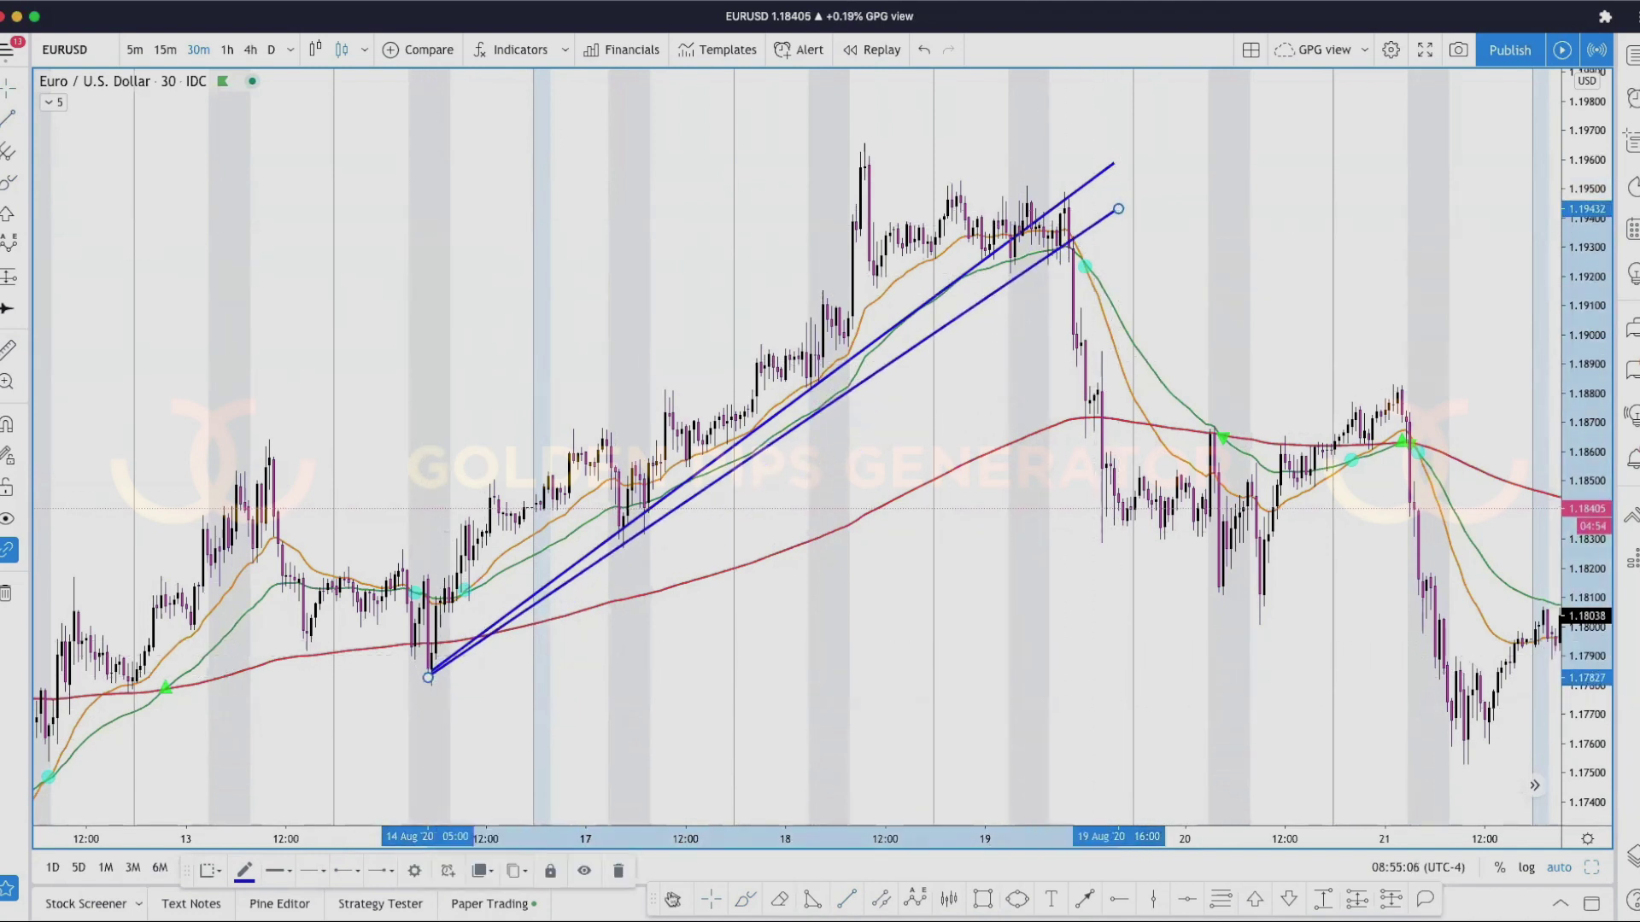
- From the 14 August low, add a flatter trend line to about 1.1853 and a steeper one to about 1.1872, and remove all drawings
click(412, 671)
click(1492, 473)
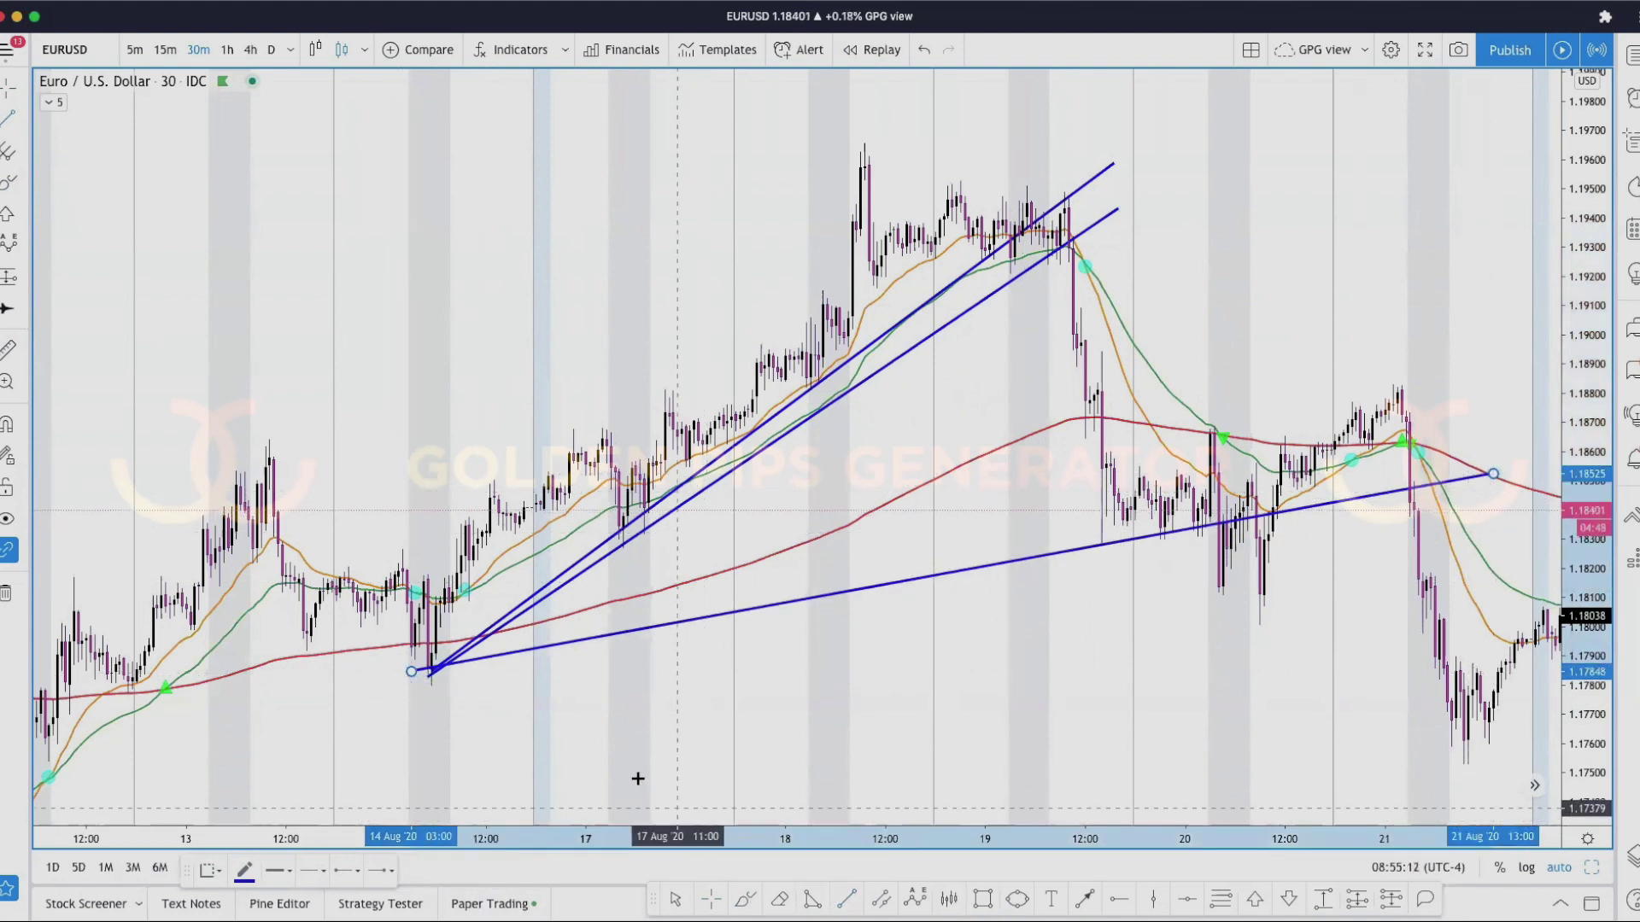
drag(412, 671, 644, 417)
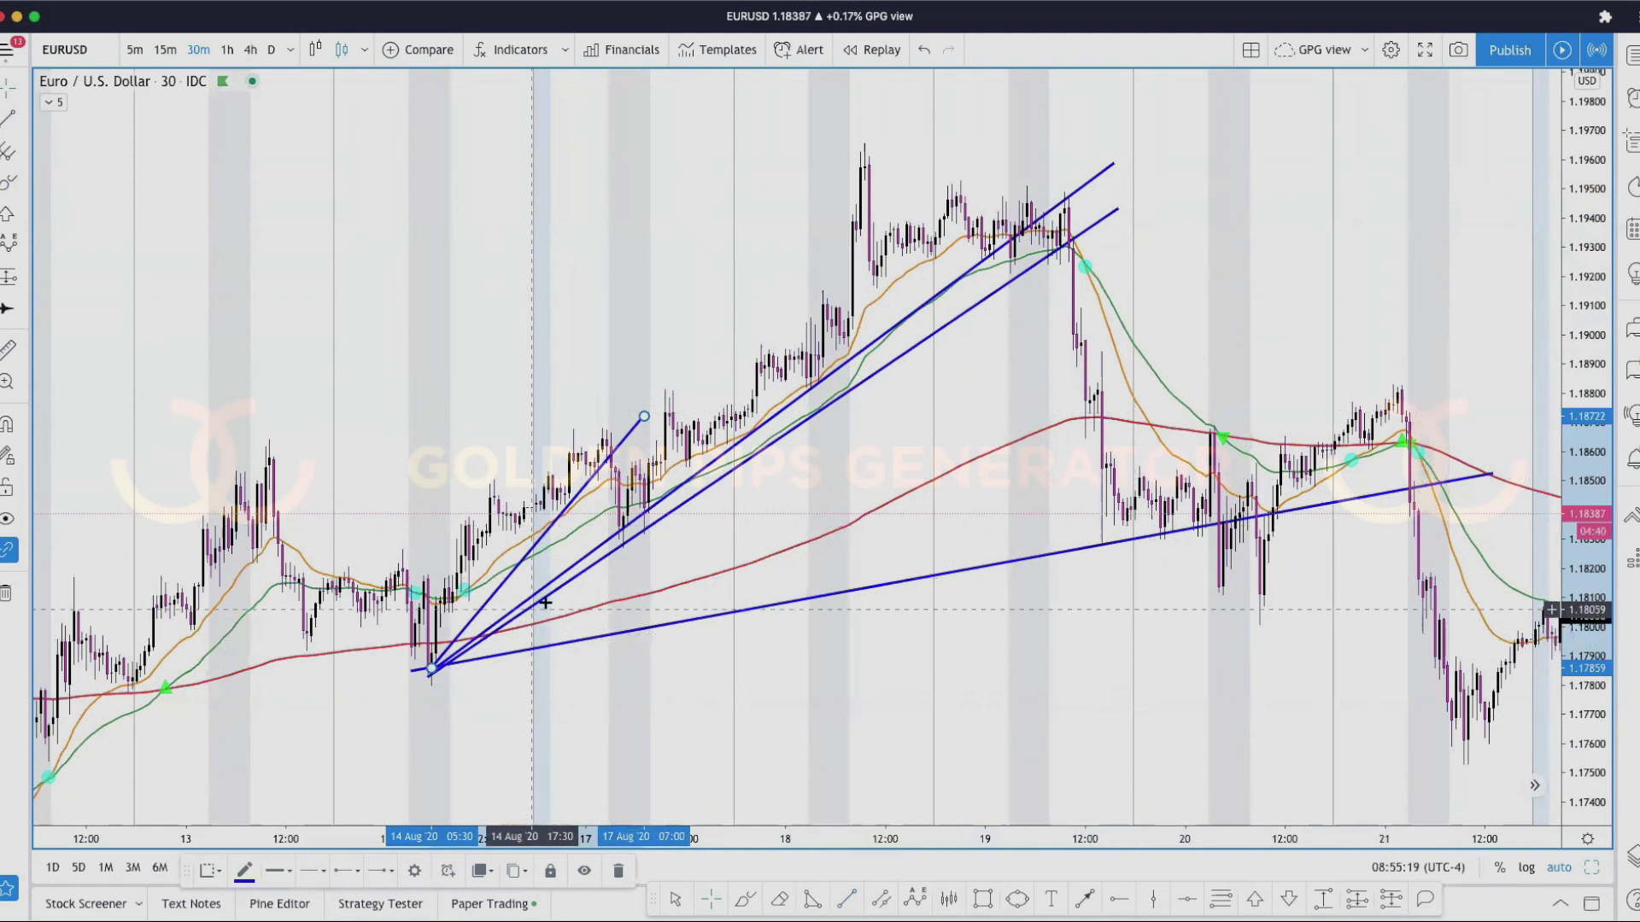
right_click(506, 266)
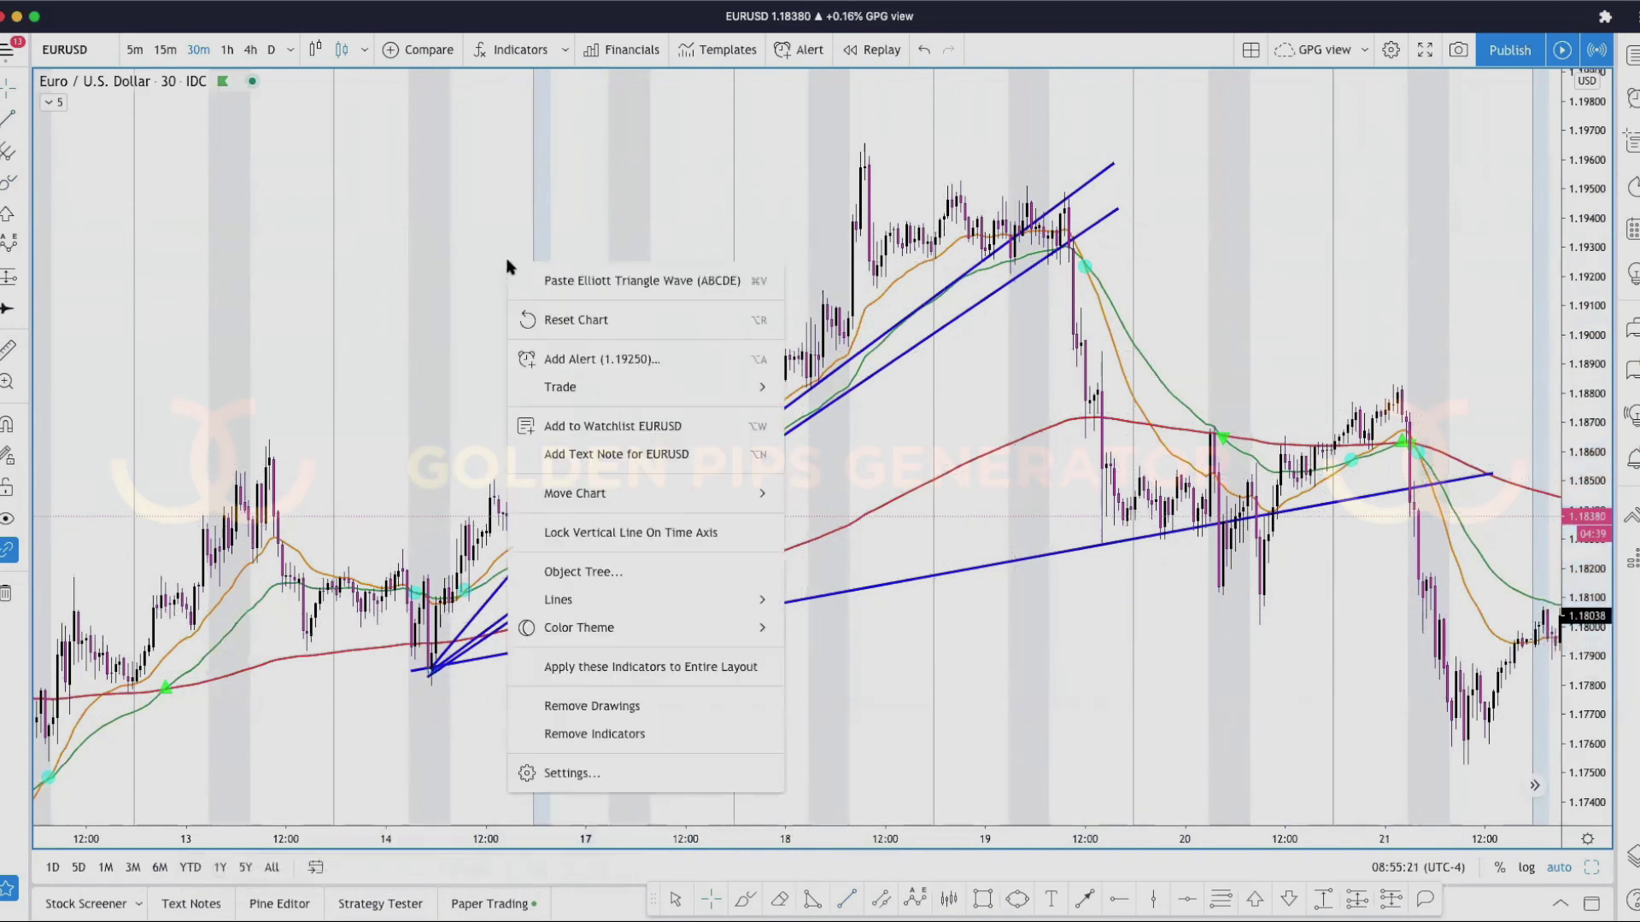
click(592, 707)
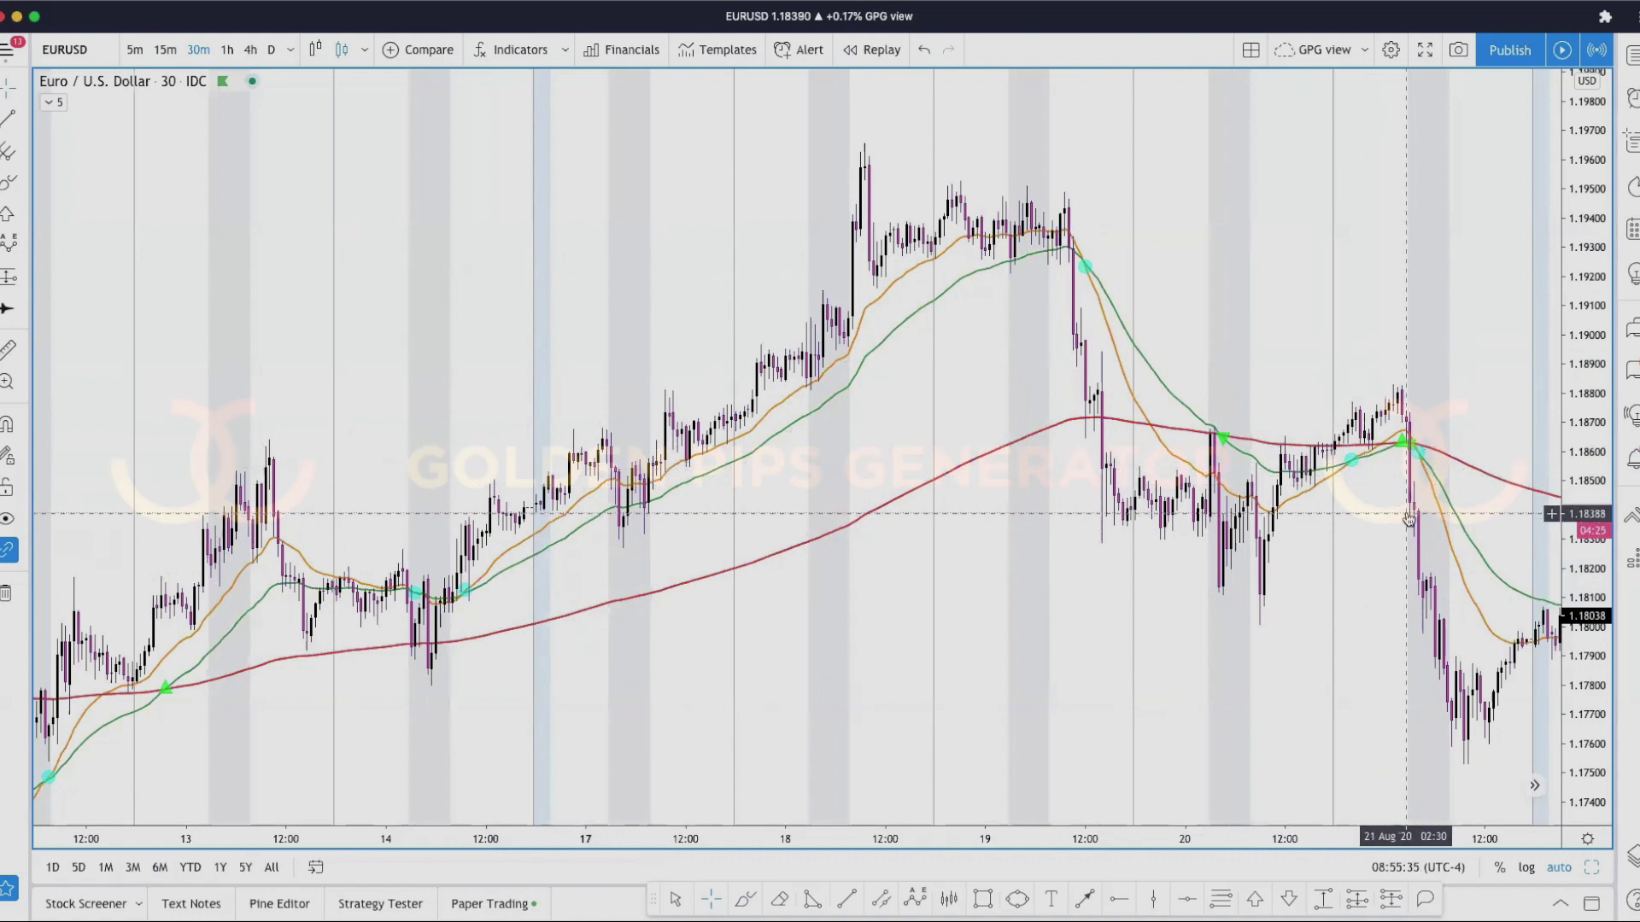
- Examine the EURUSD 30-minute price action through August, from the decline after 5 August to the swings up to 27 August
scroll(1394, 480, right, 10)
scroll(1378, 509, right, 5)
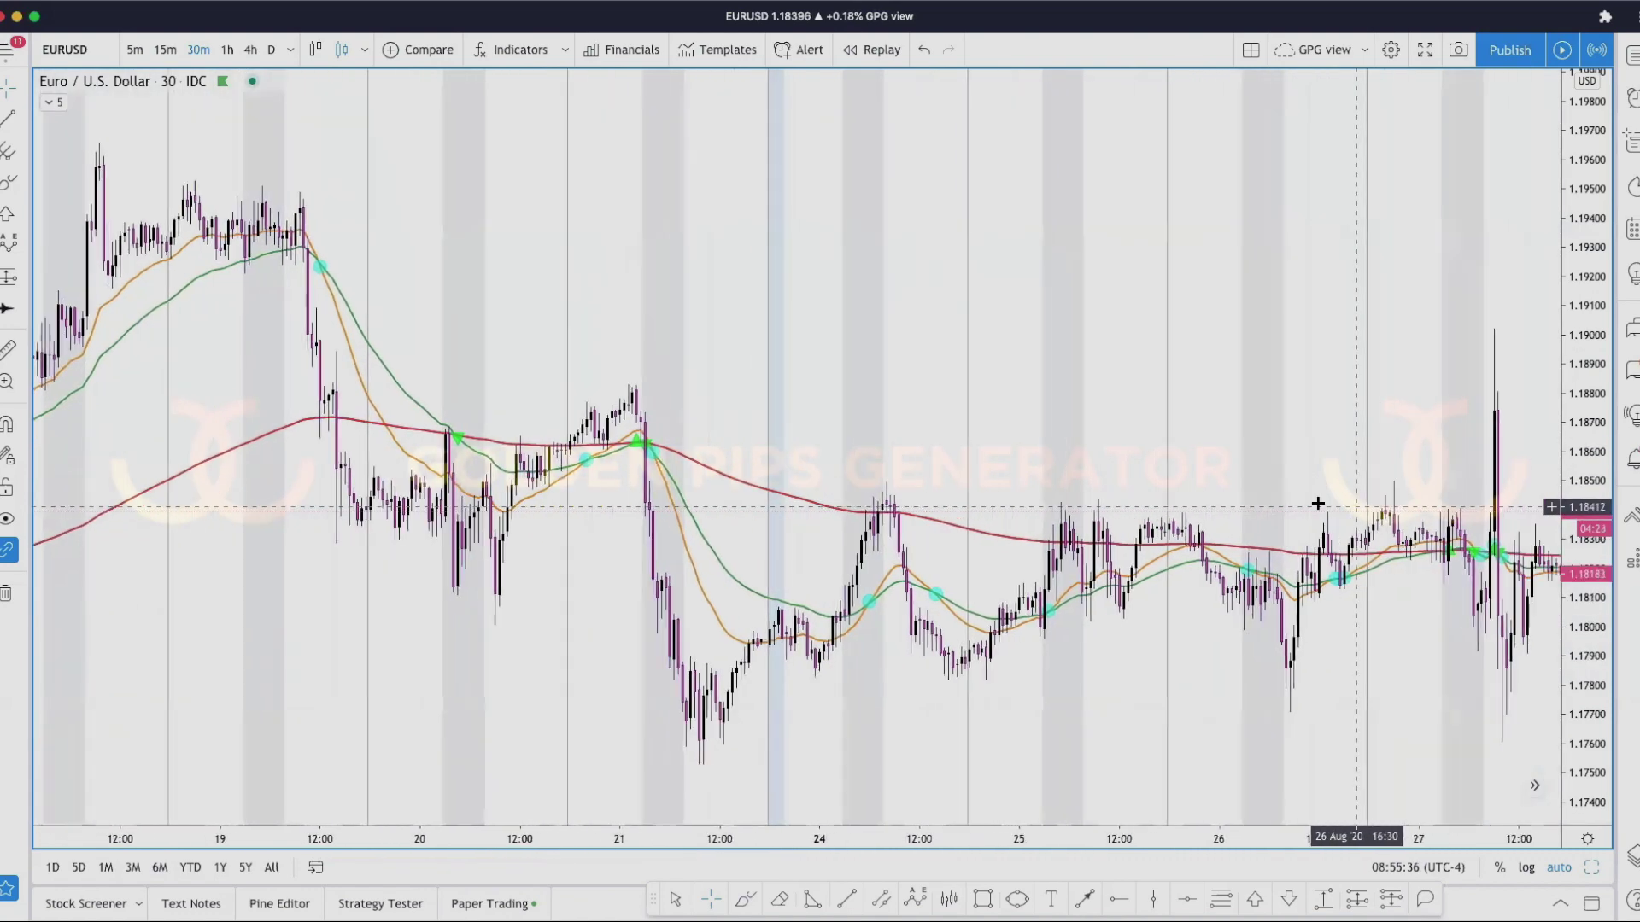
scroll(803, 470, left, 6)
scroll(980, 468, left, 6)
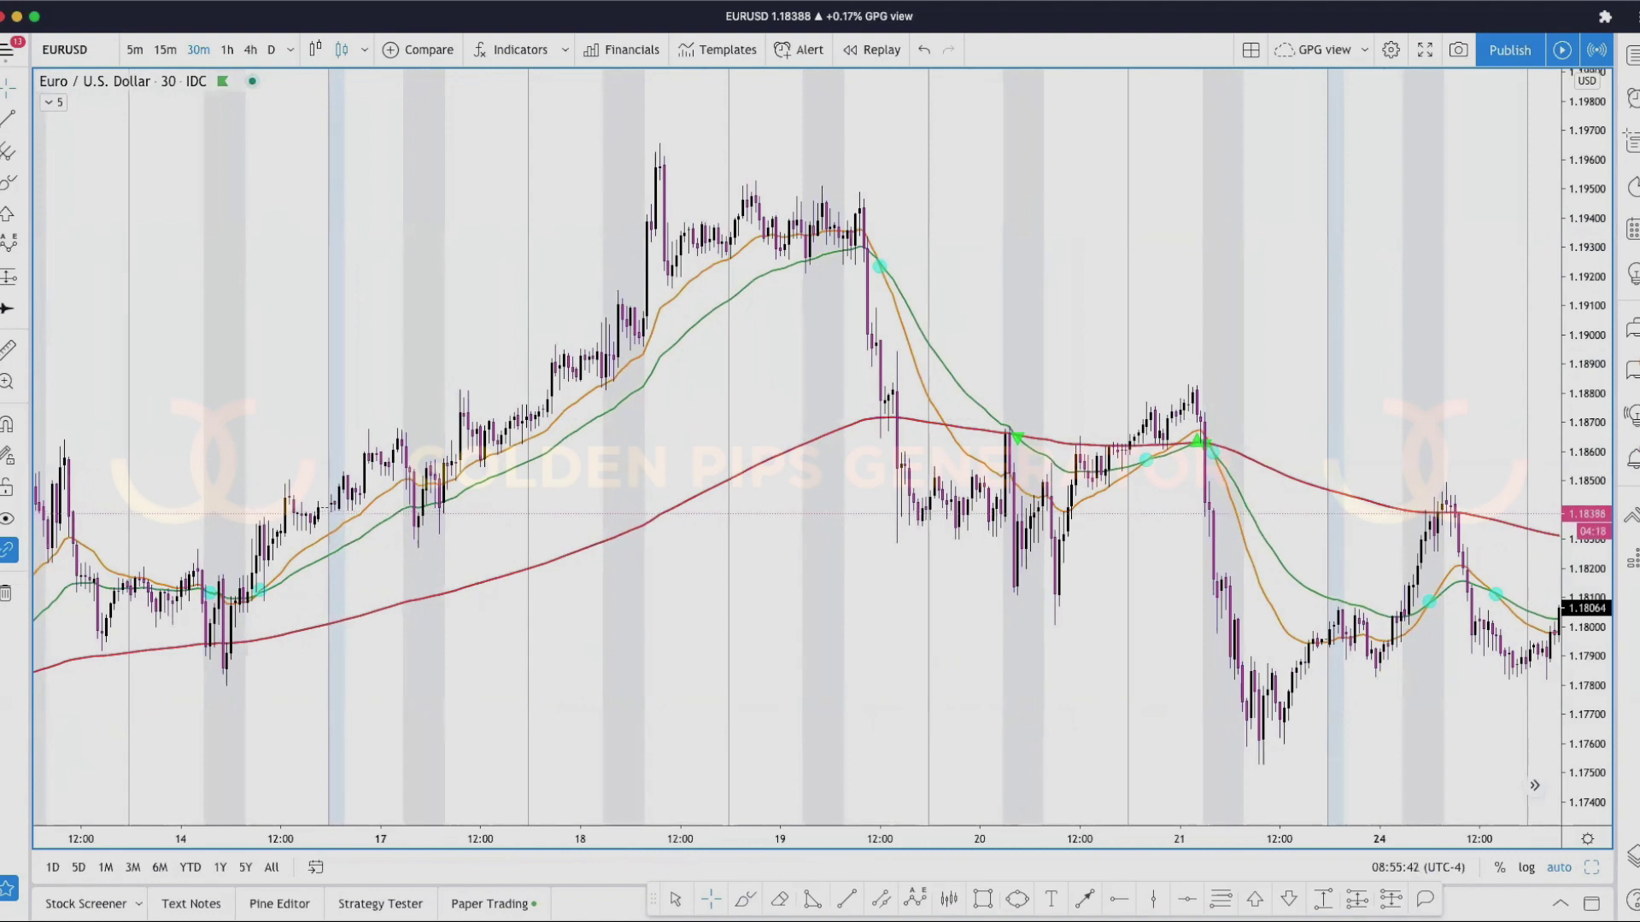
scroll(280, 446, down, 5)
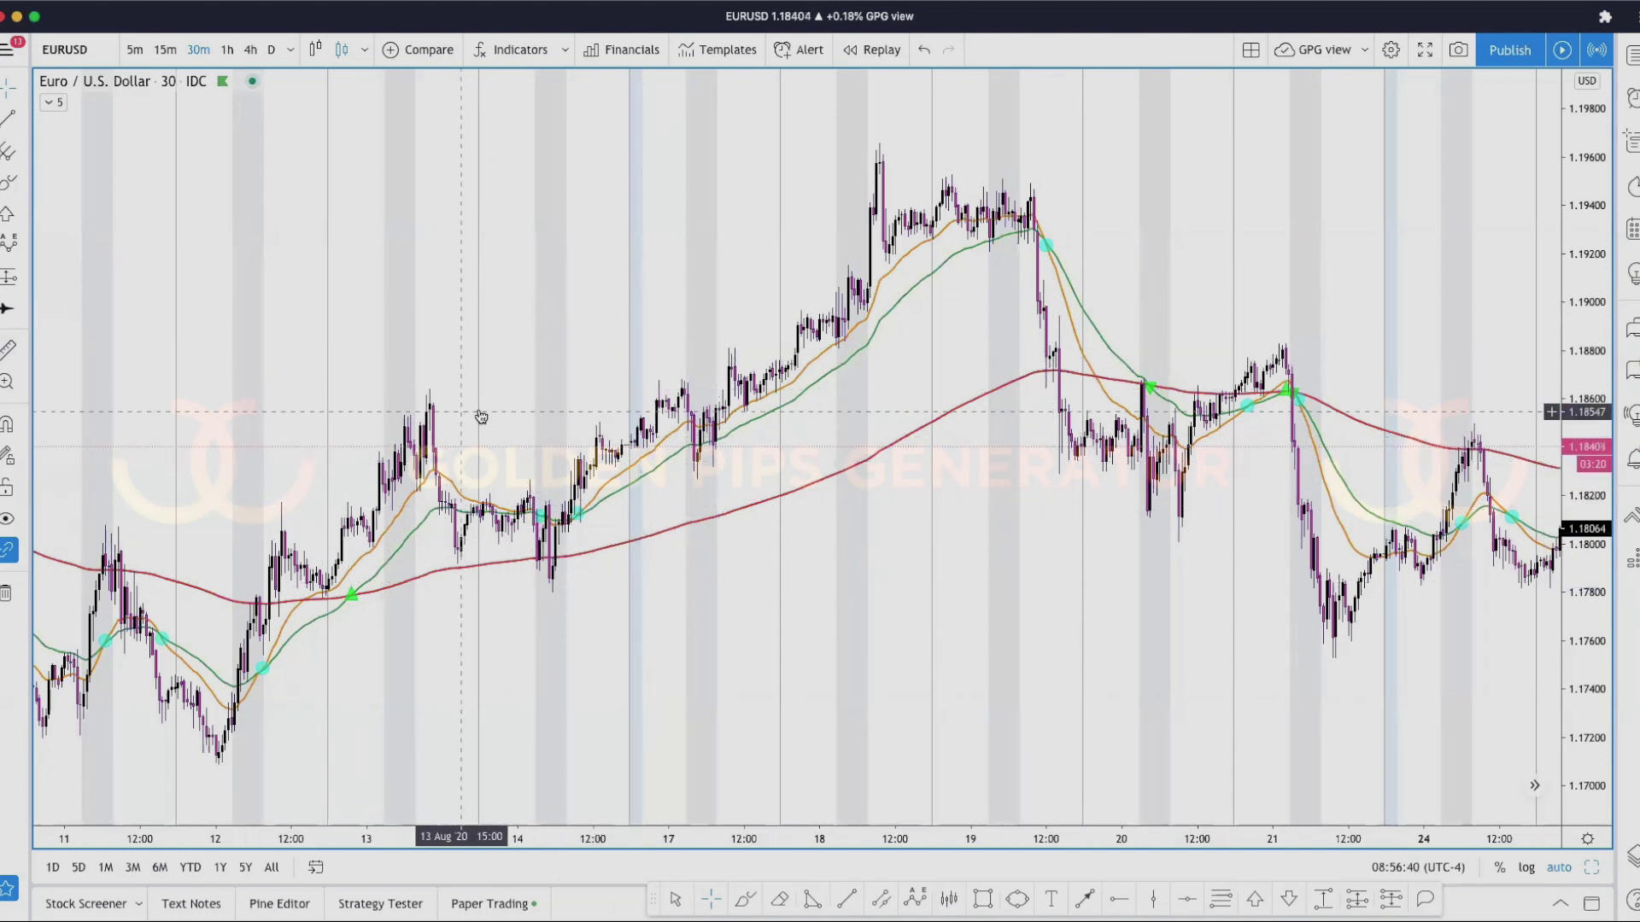
drag(610, 407, 1013, 428)
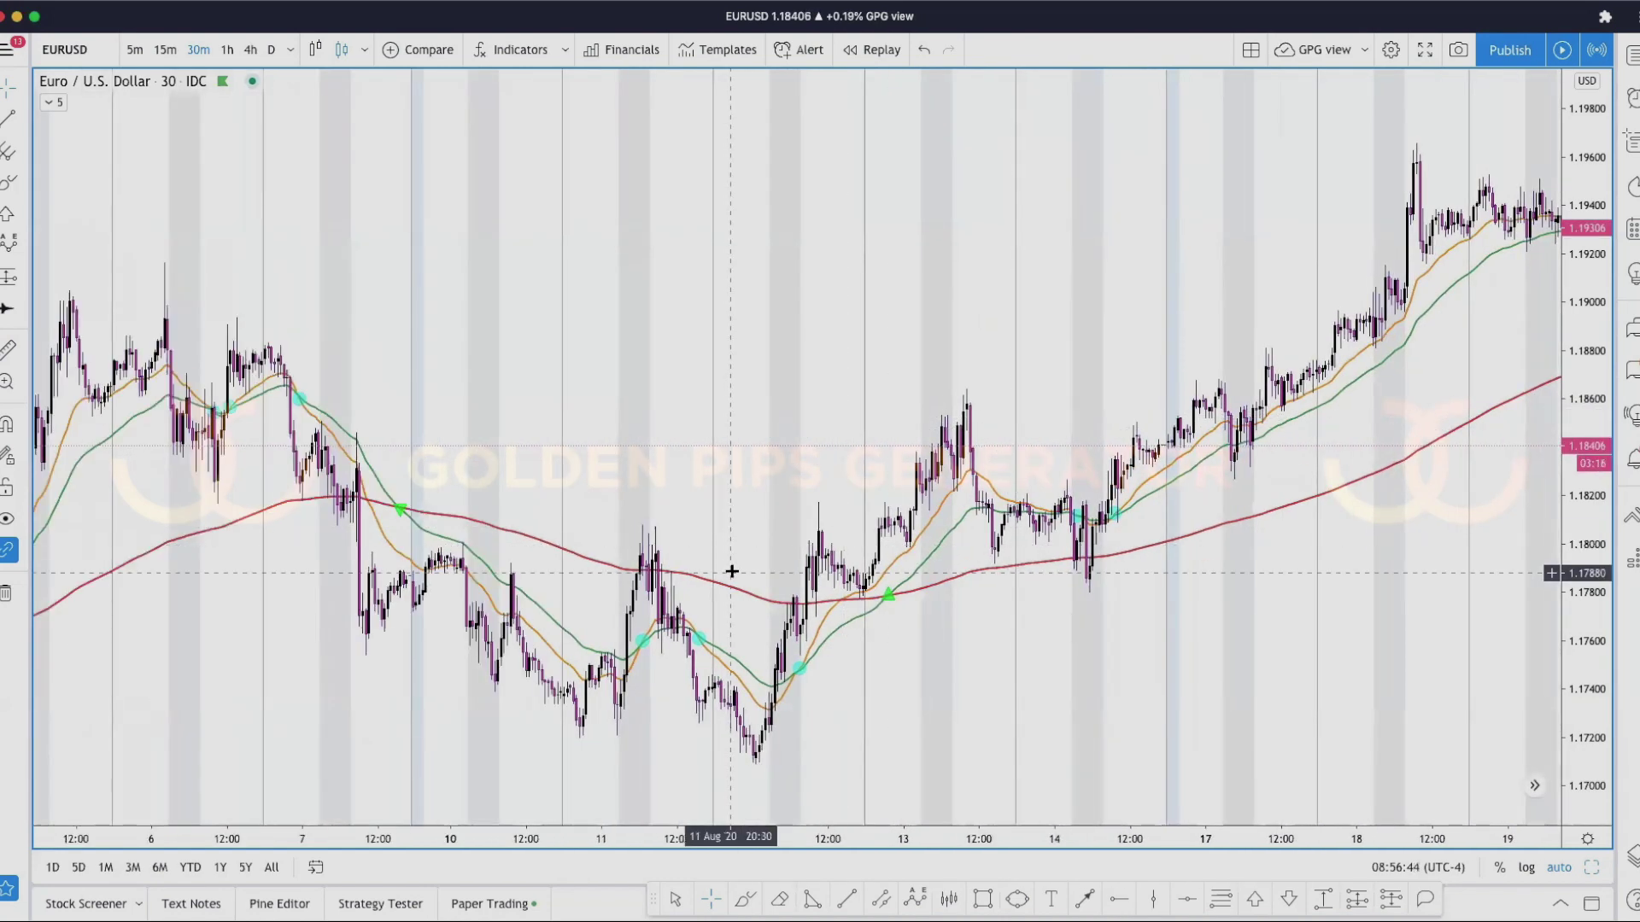
drag(574, 461, 659, 448)
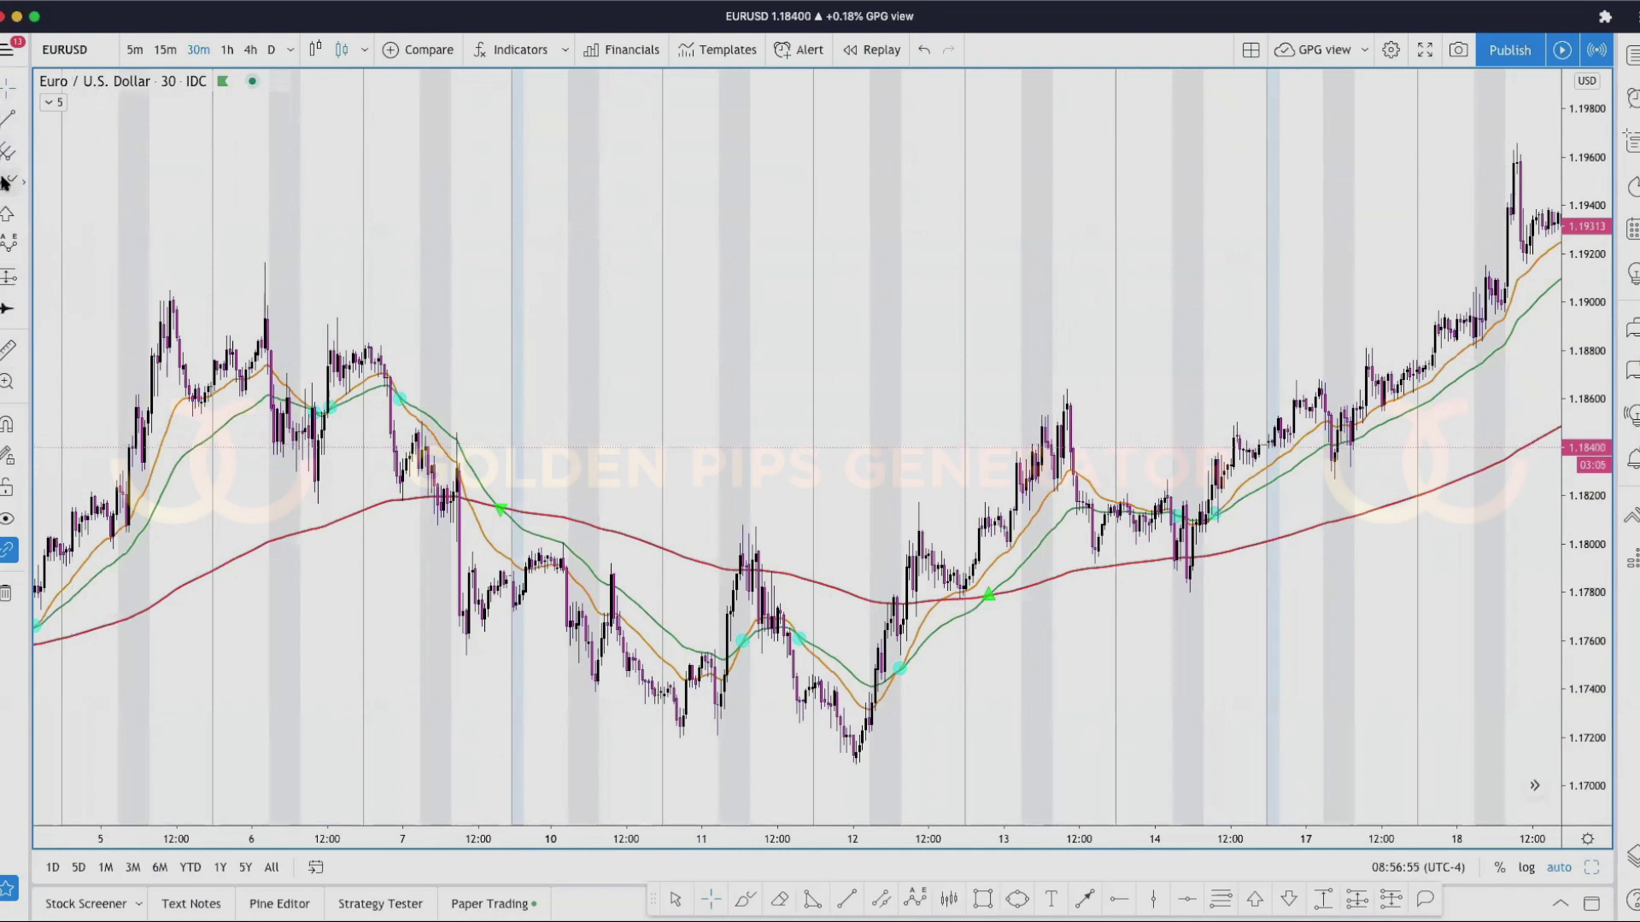
- Capture a Bars Pattern of the dip and rise from 29 July 18:00 to 30 July 17:30
click(17, 279)
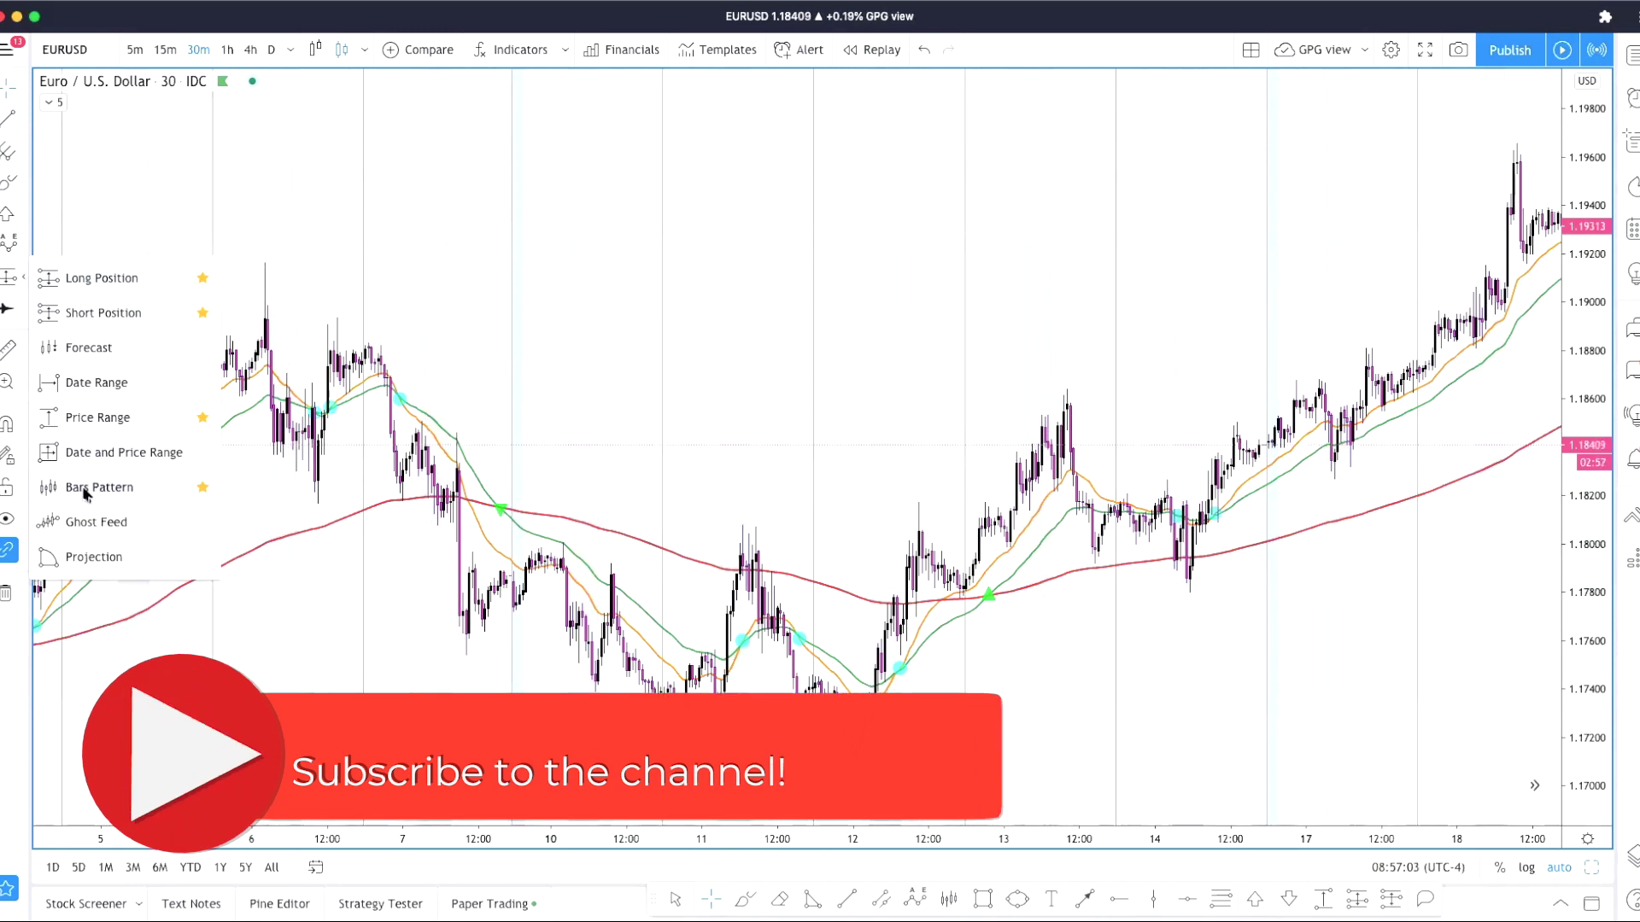
click(85, 489)
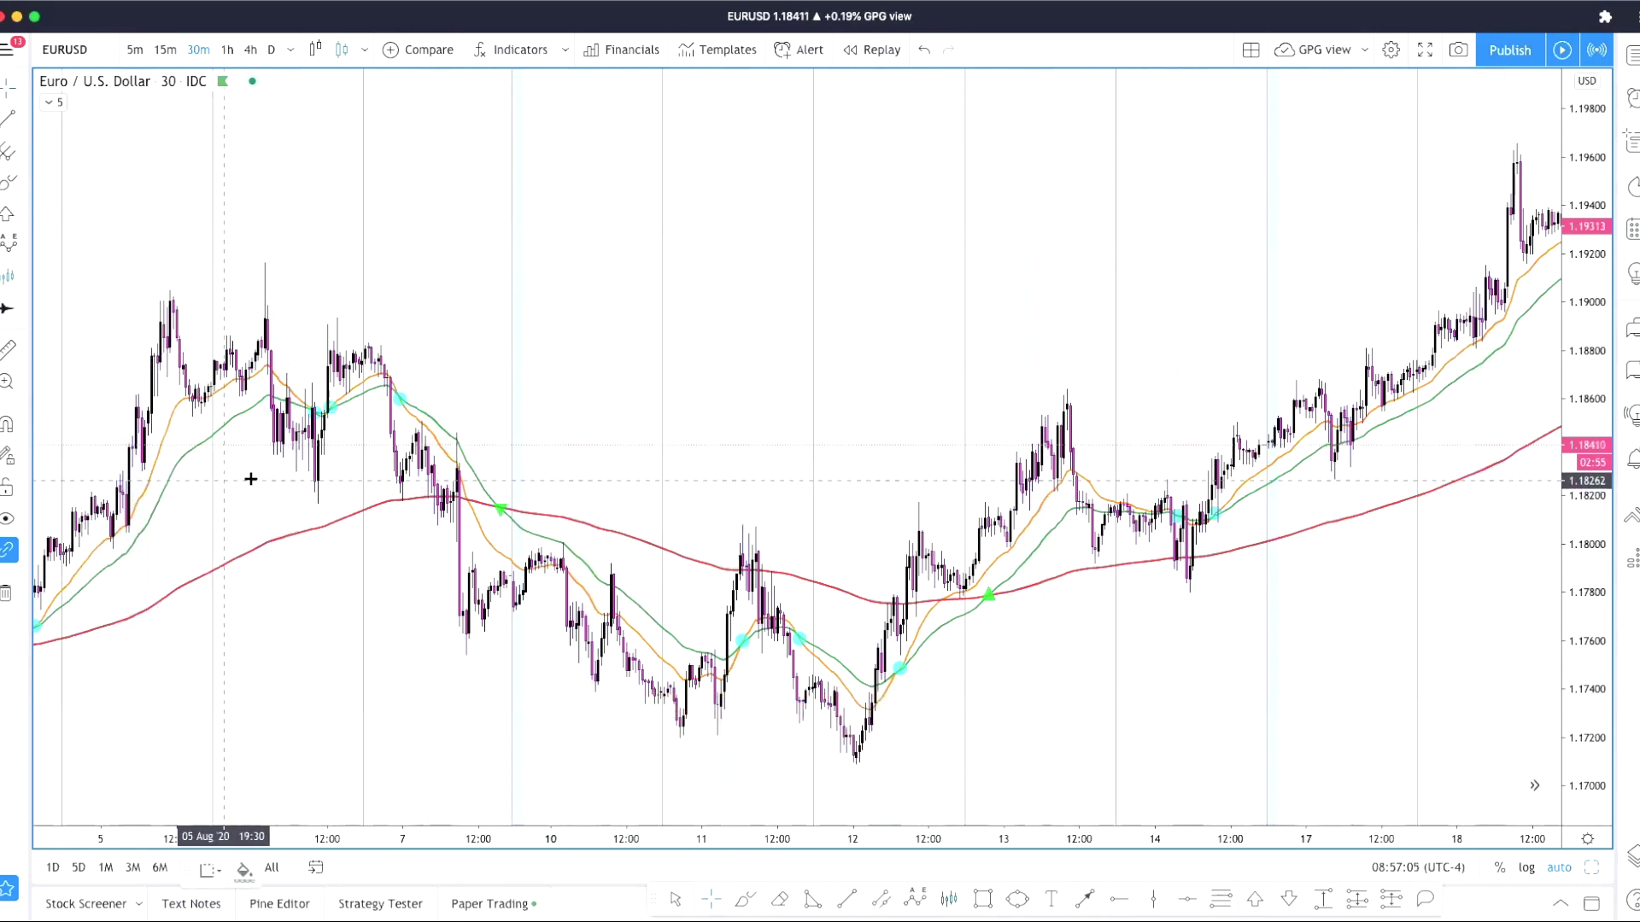
scroll(256, 481, down, 3)
scroll(265, 479, up, 4)
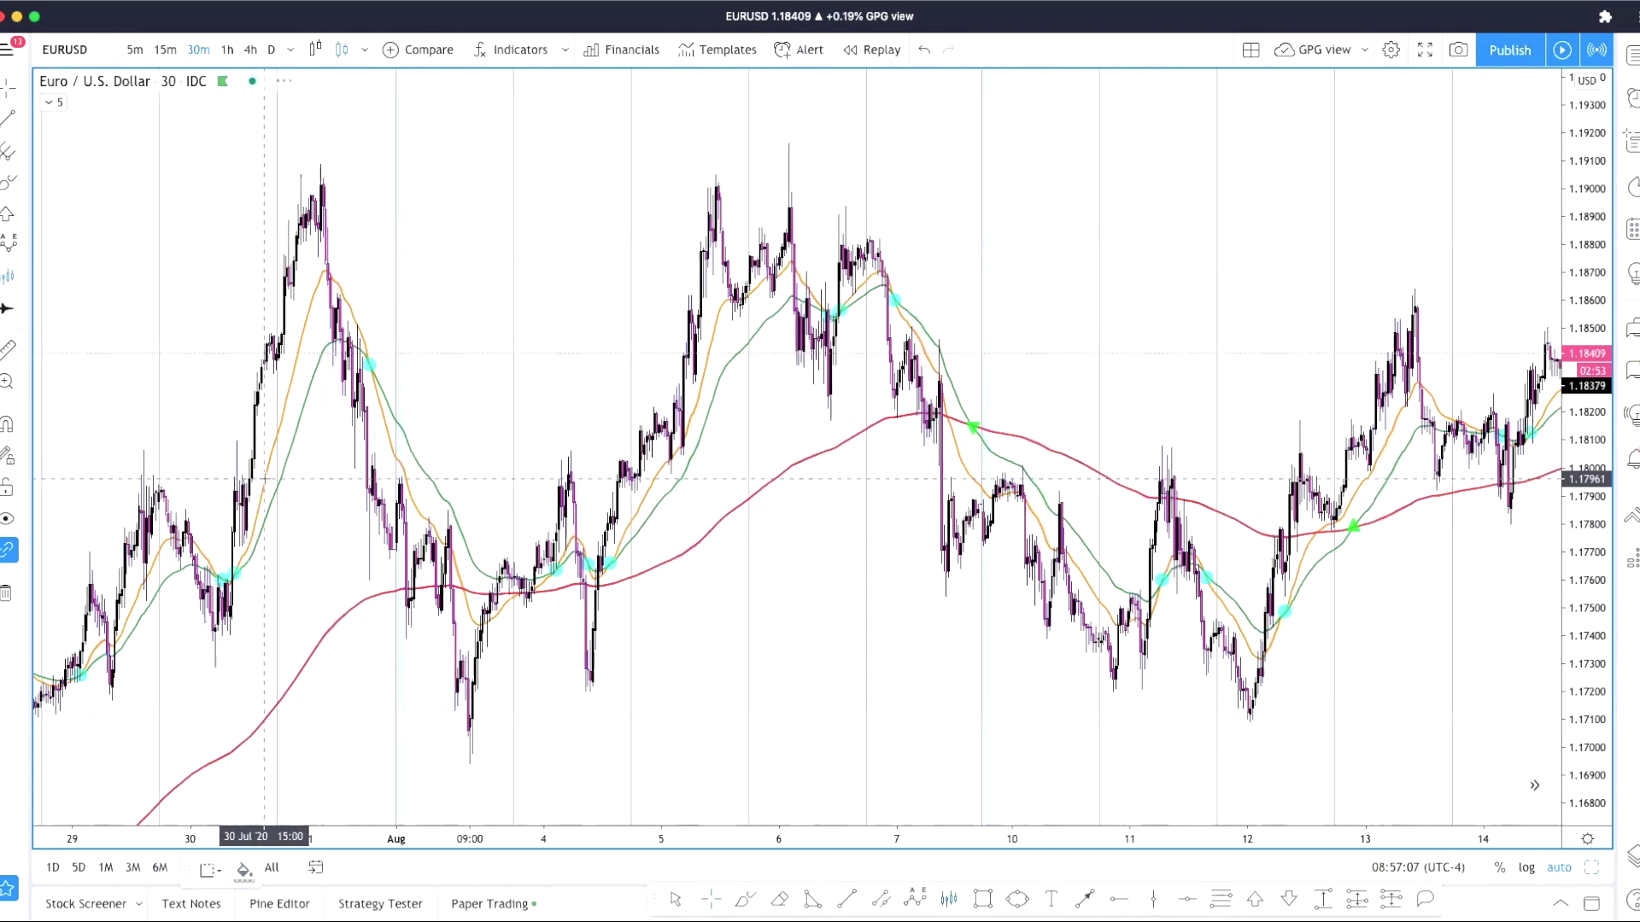
scroll(265, 479, up, 4)
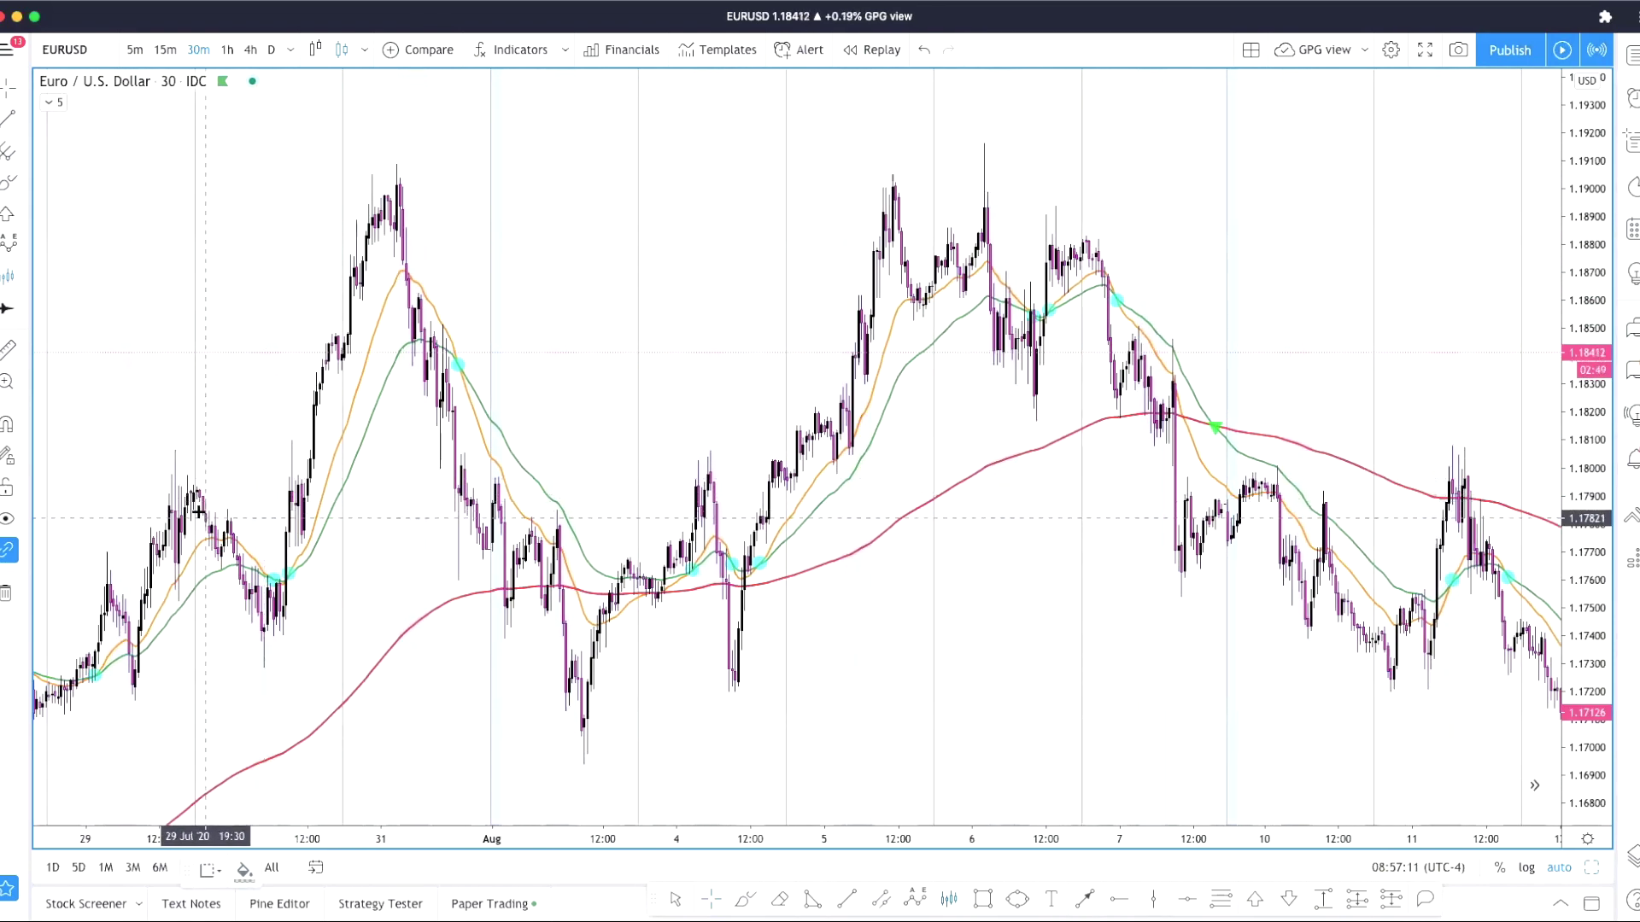
click(196, 469)
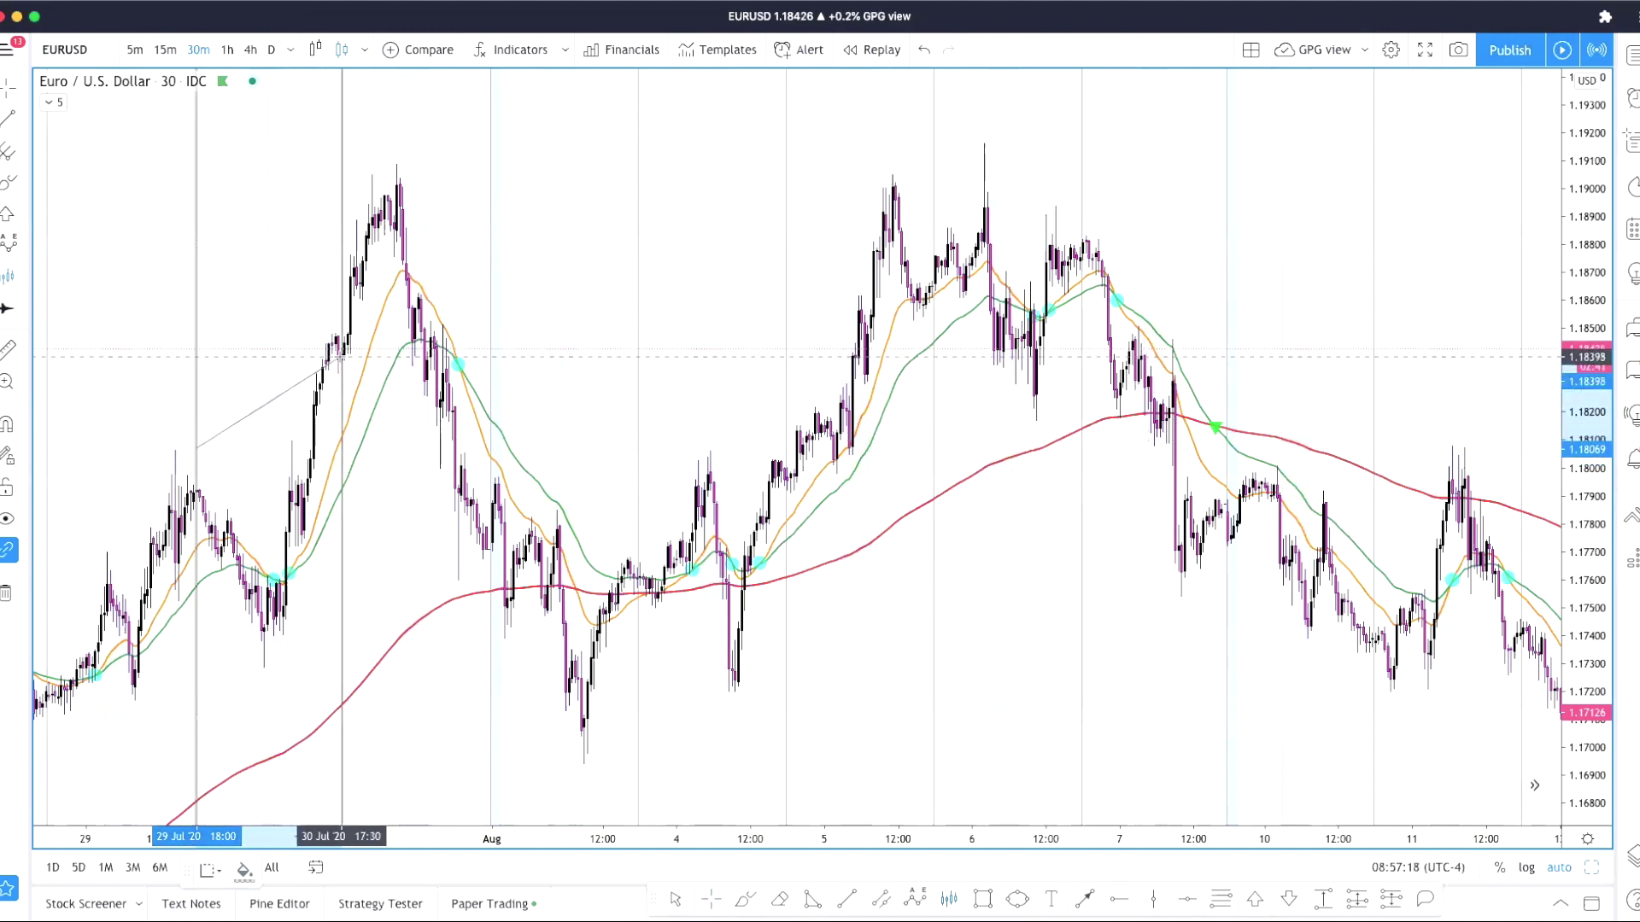
click(339, 355)
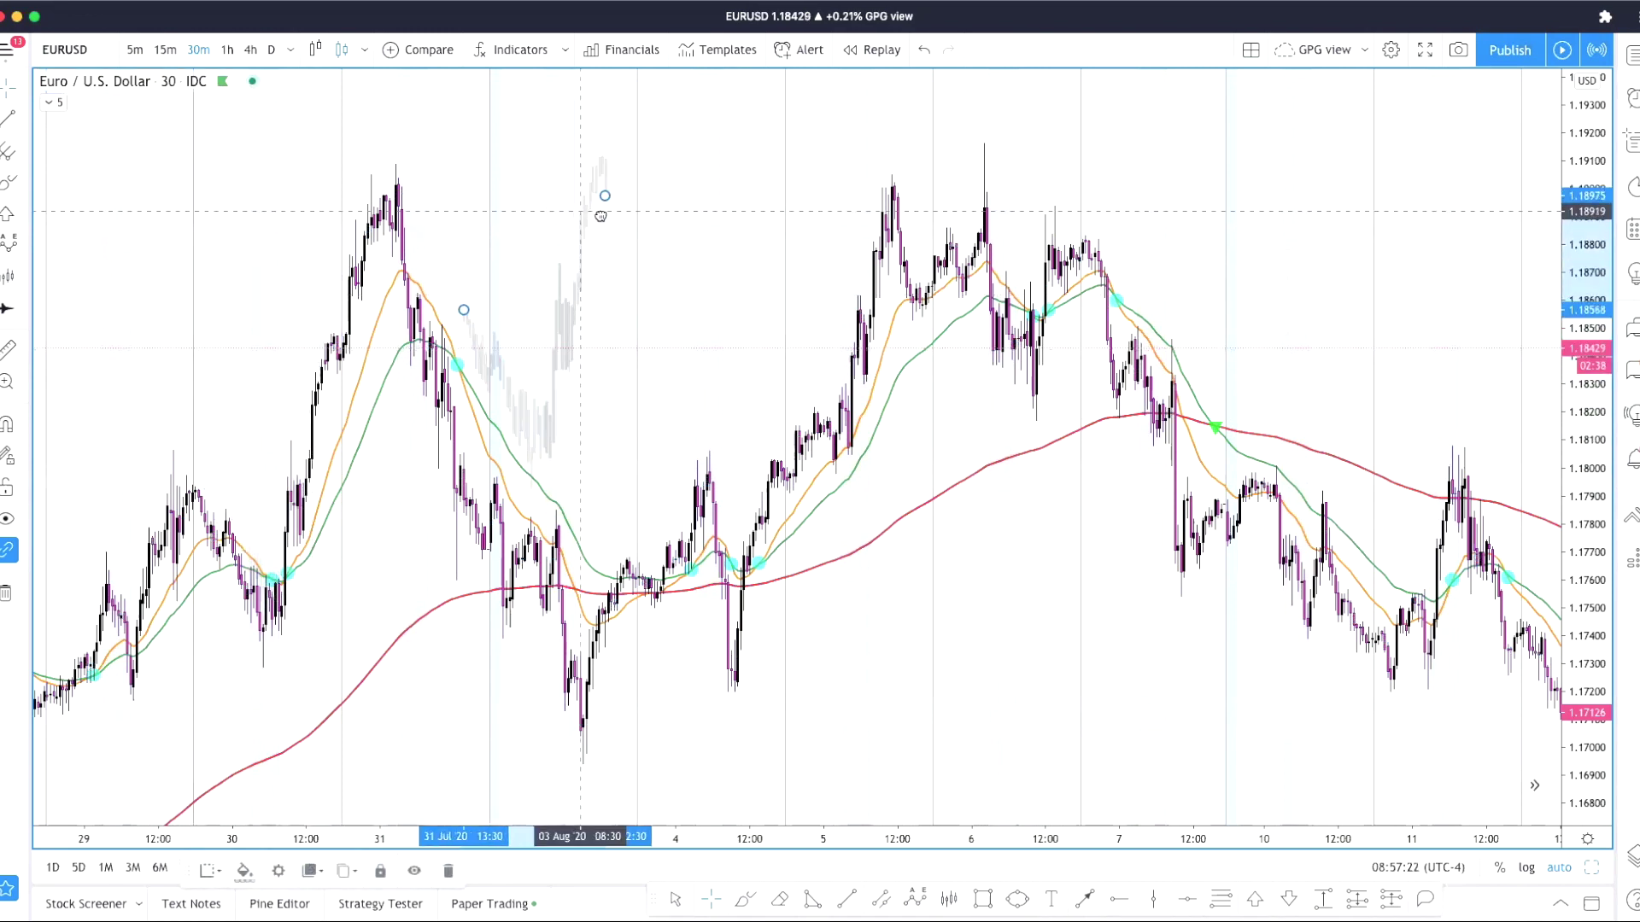
- Turn on the Mirrored option for the captured bars pattern, leaving Flipped off after trying it
click(601, 220)
double_click(601, 221)
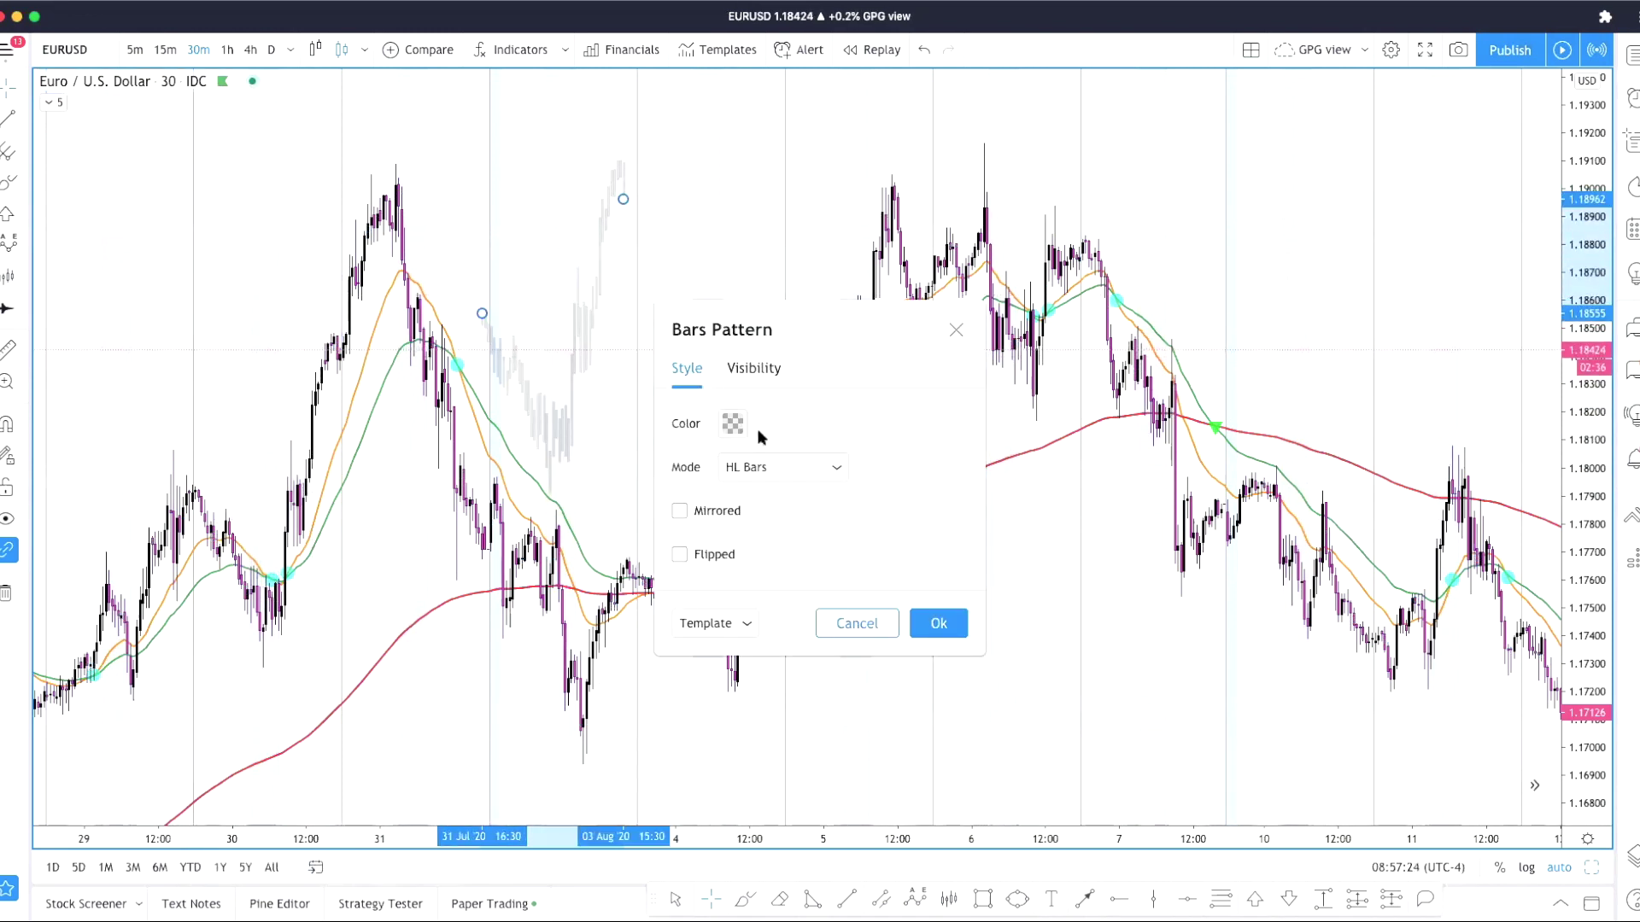
click(680, 556)
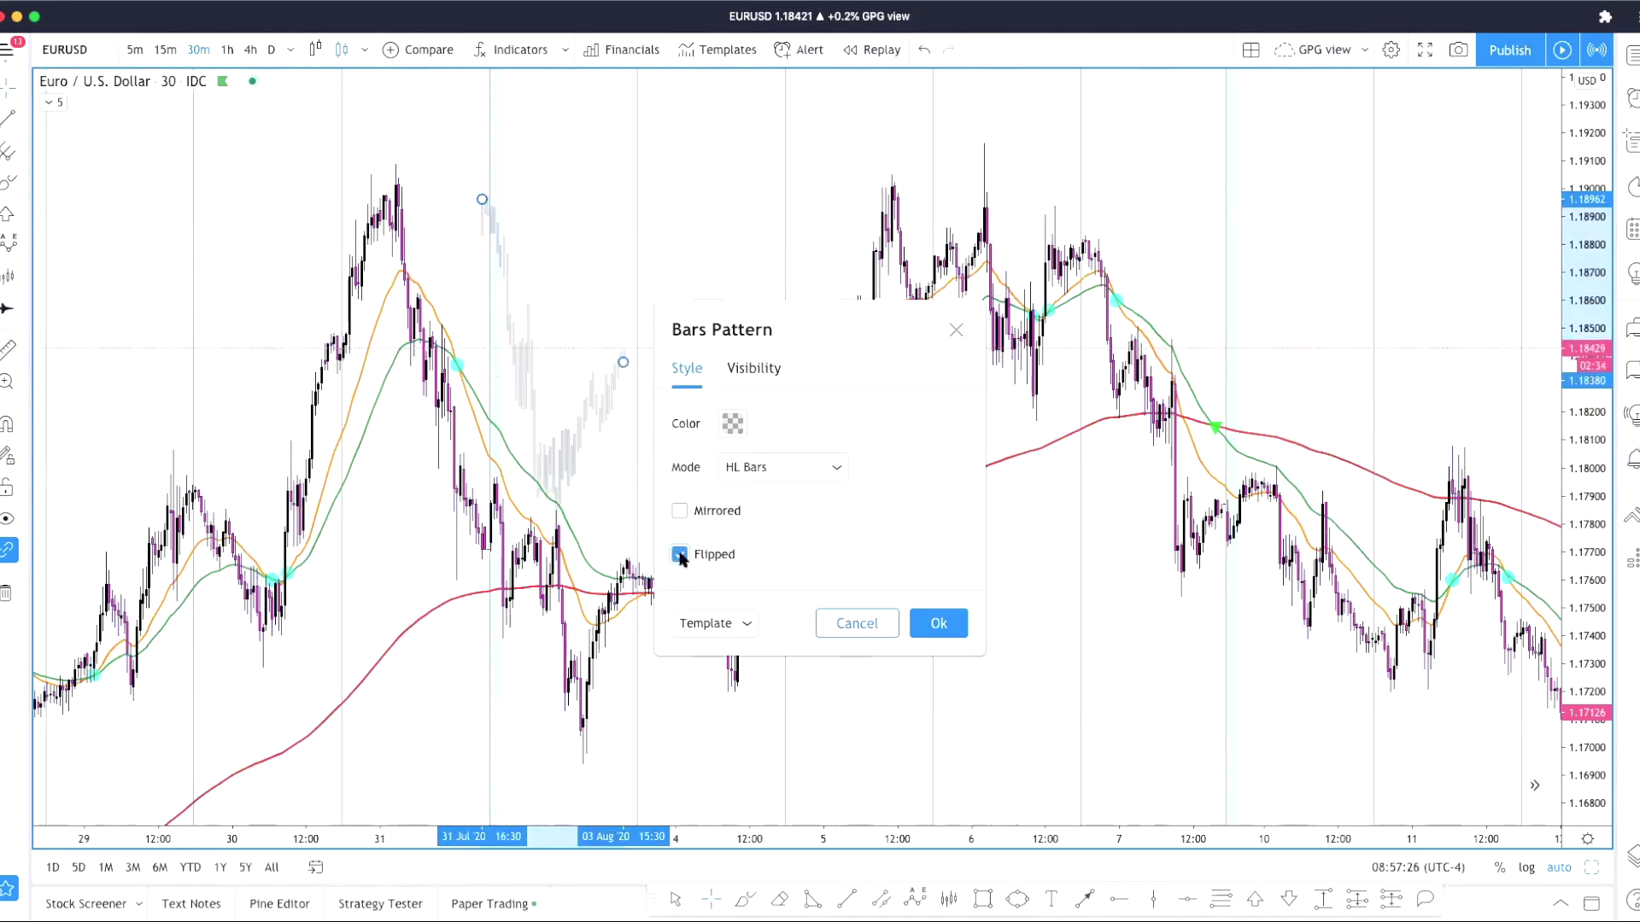
click(680, 556)
click(680, 512)
click(681, 512)
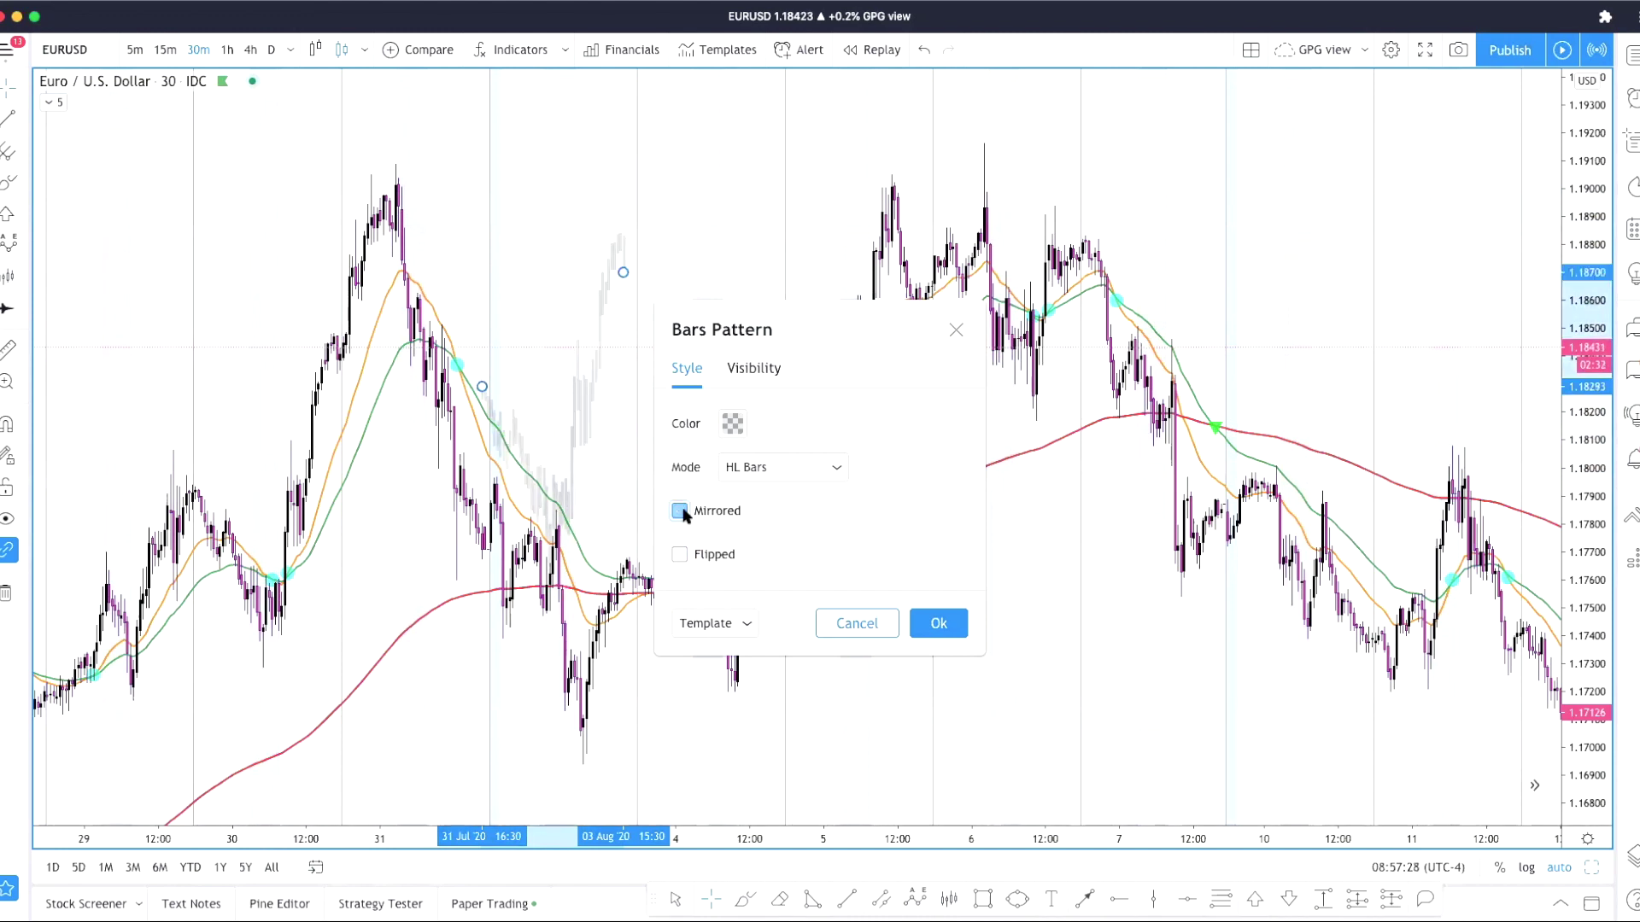
click(681, 511)
click(681, 511)
click(680, 511)
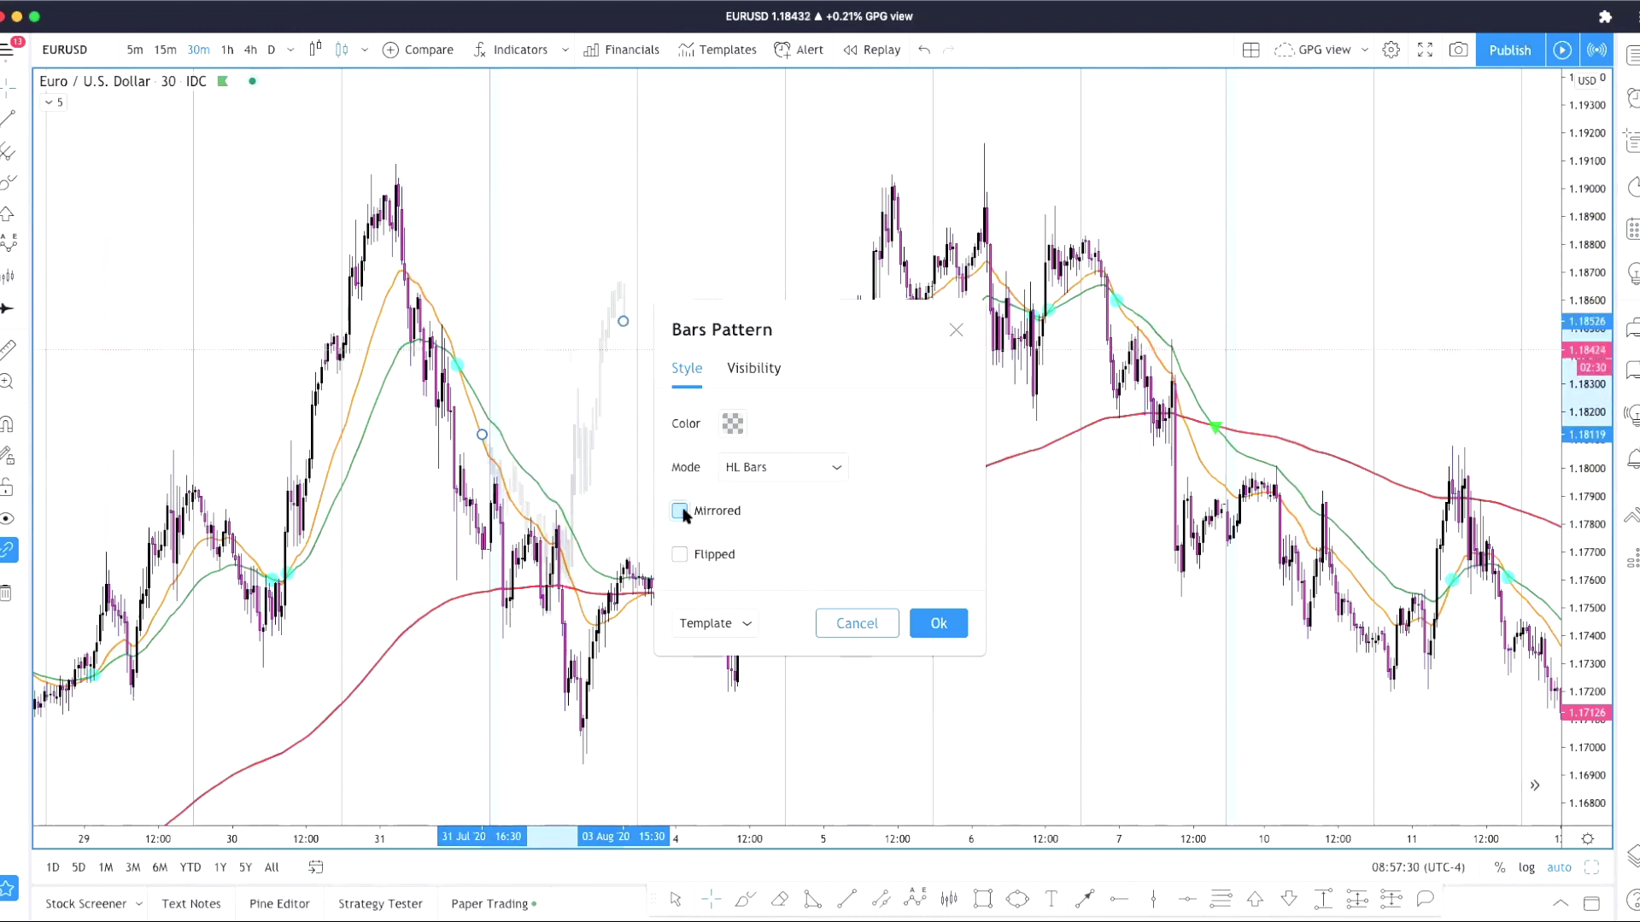
click(681, 511)
click(680, 512)
click(937, 624)
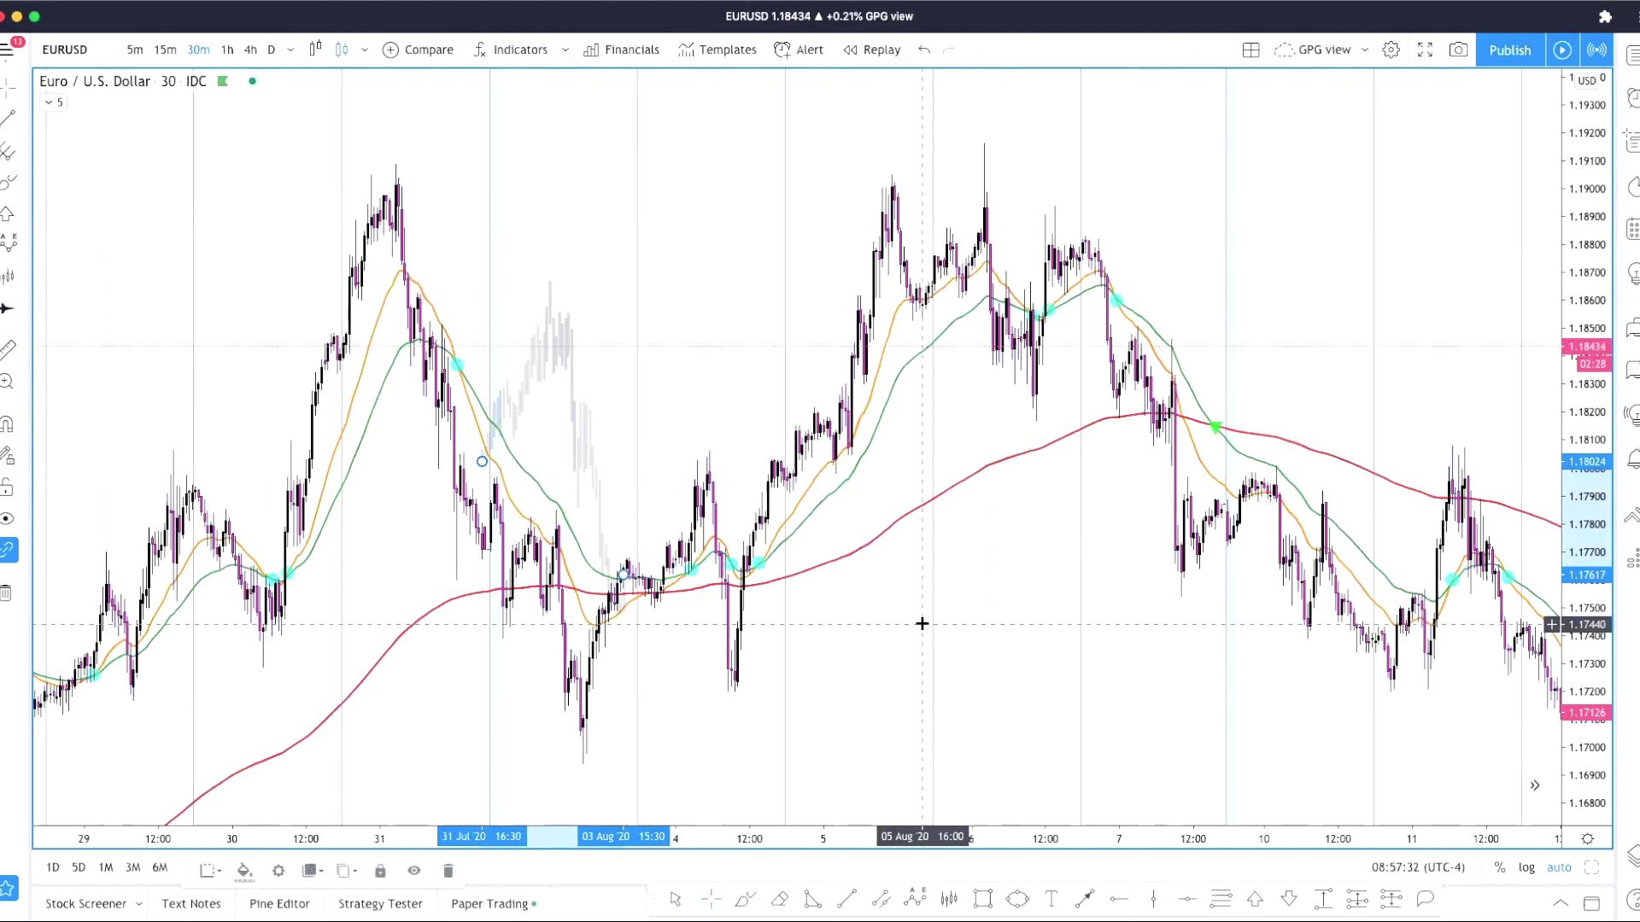
- Overlay the mirrored bars pattern on the 31 July peak and the 3 August drop, and place another copy beside the 4–5 August rise
drag(555, 317, 534, 532)
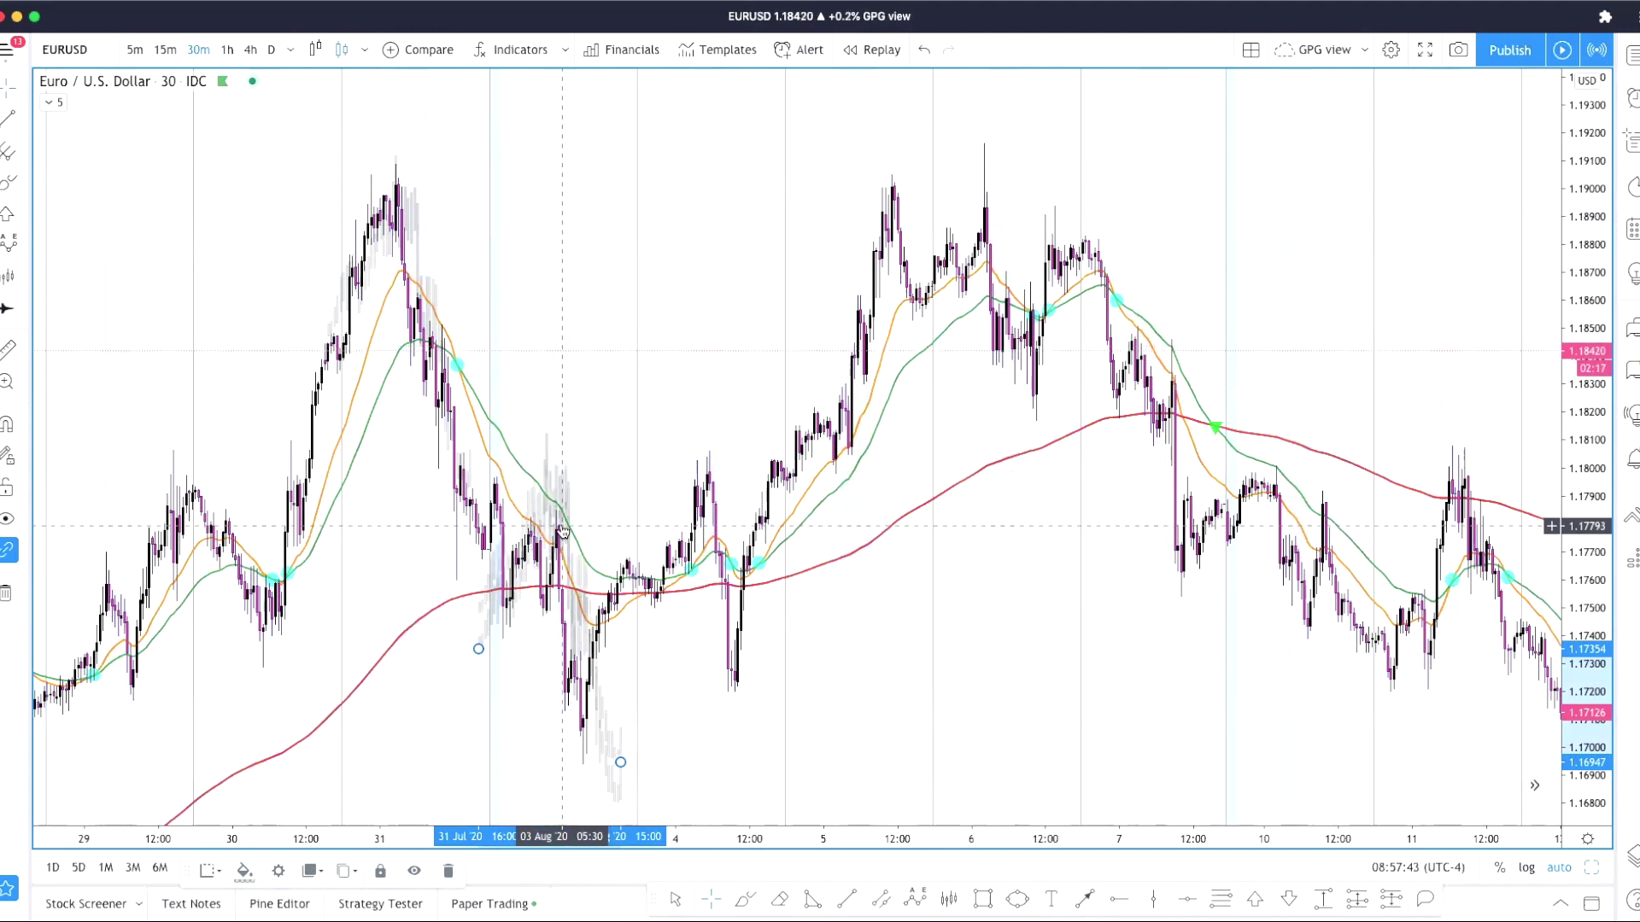
drag(562, 512, 860, 293)
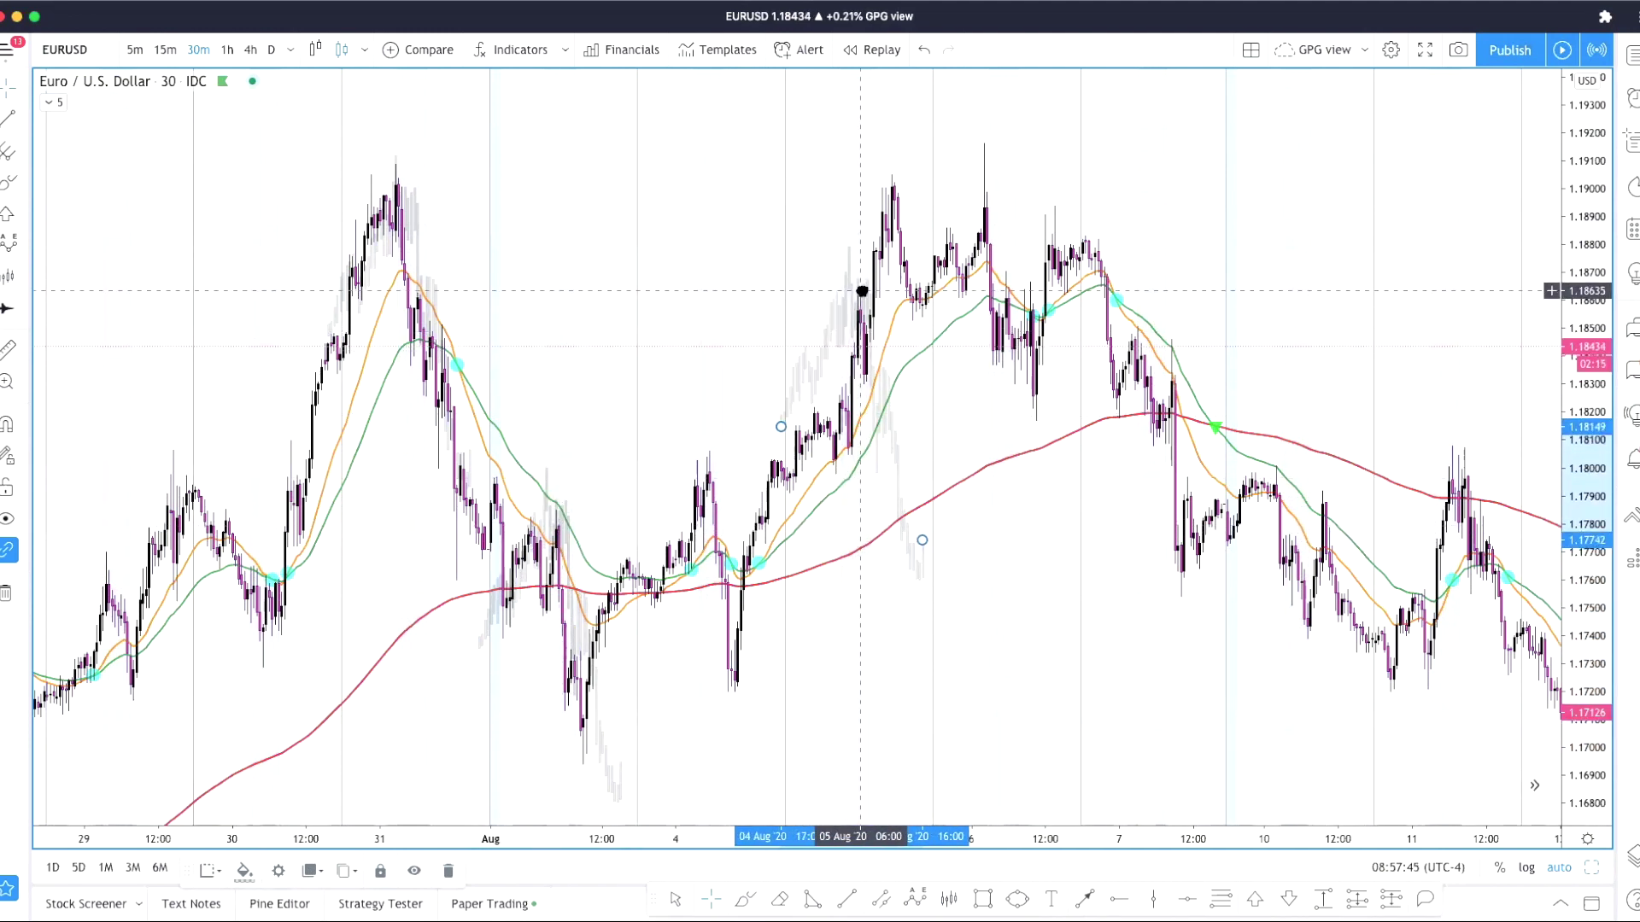
- Turn off Mirrored for the newest bars pattern copy and align its rising leg with the climb to the 5 August high
double_click(837, 424)
click(699, 510)
click(938, 623)
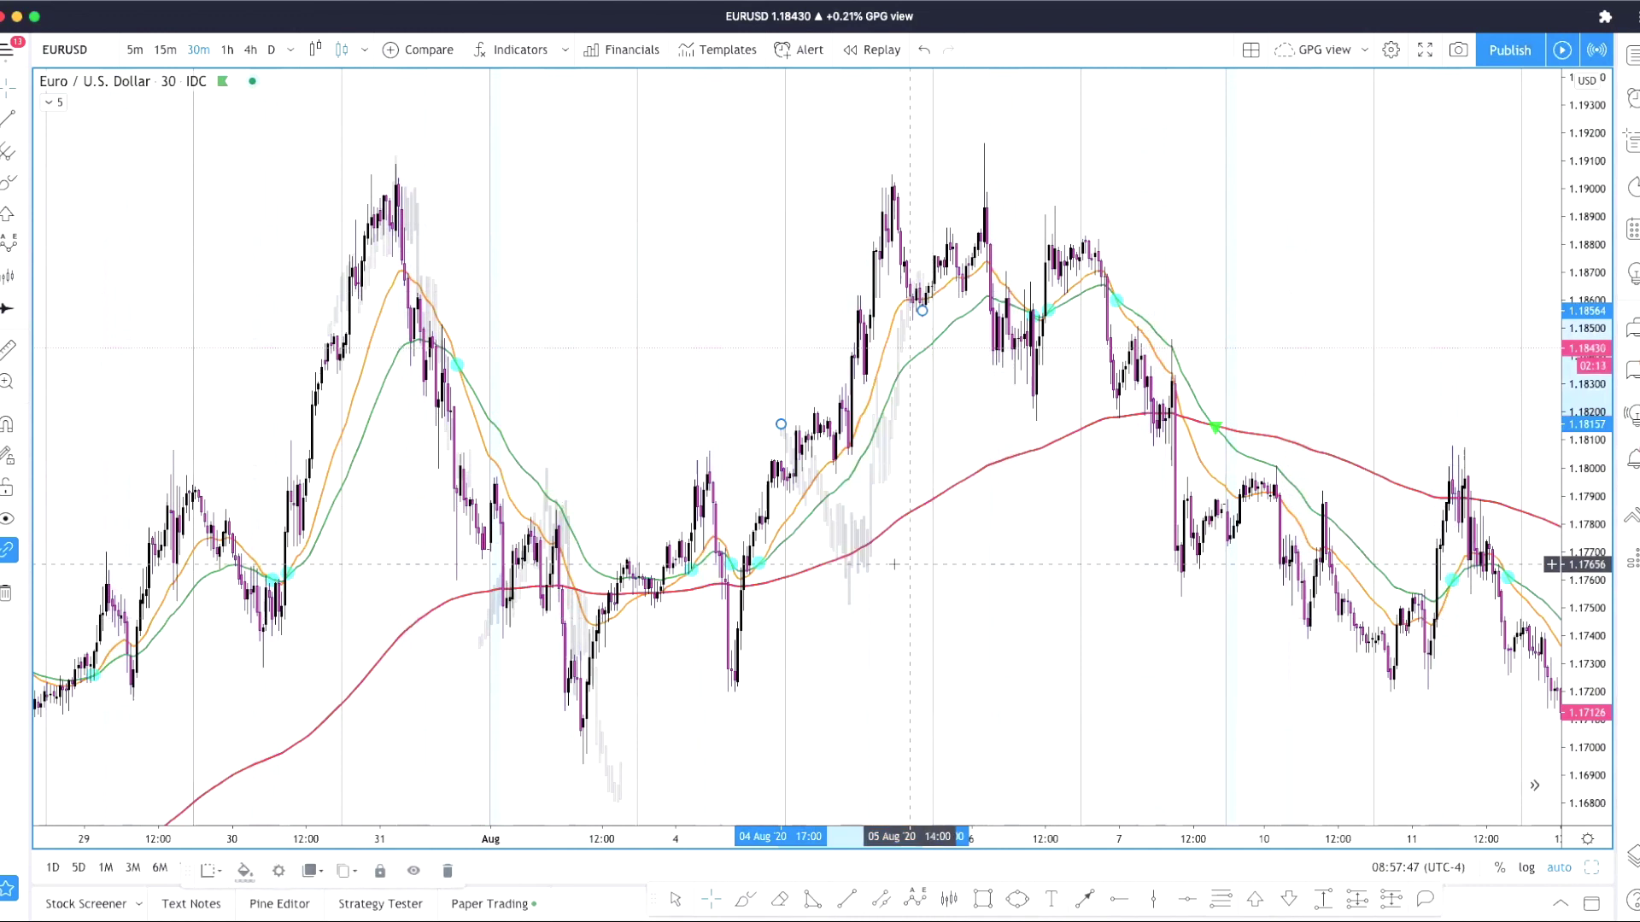
drag(838, 424, 823, 468)
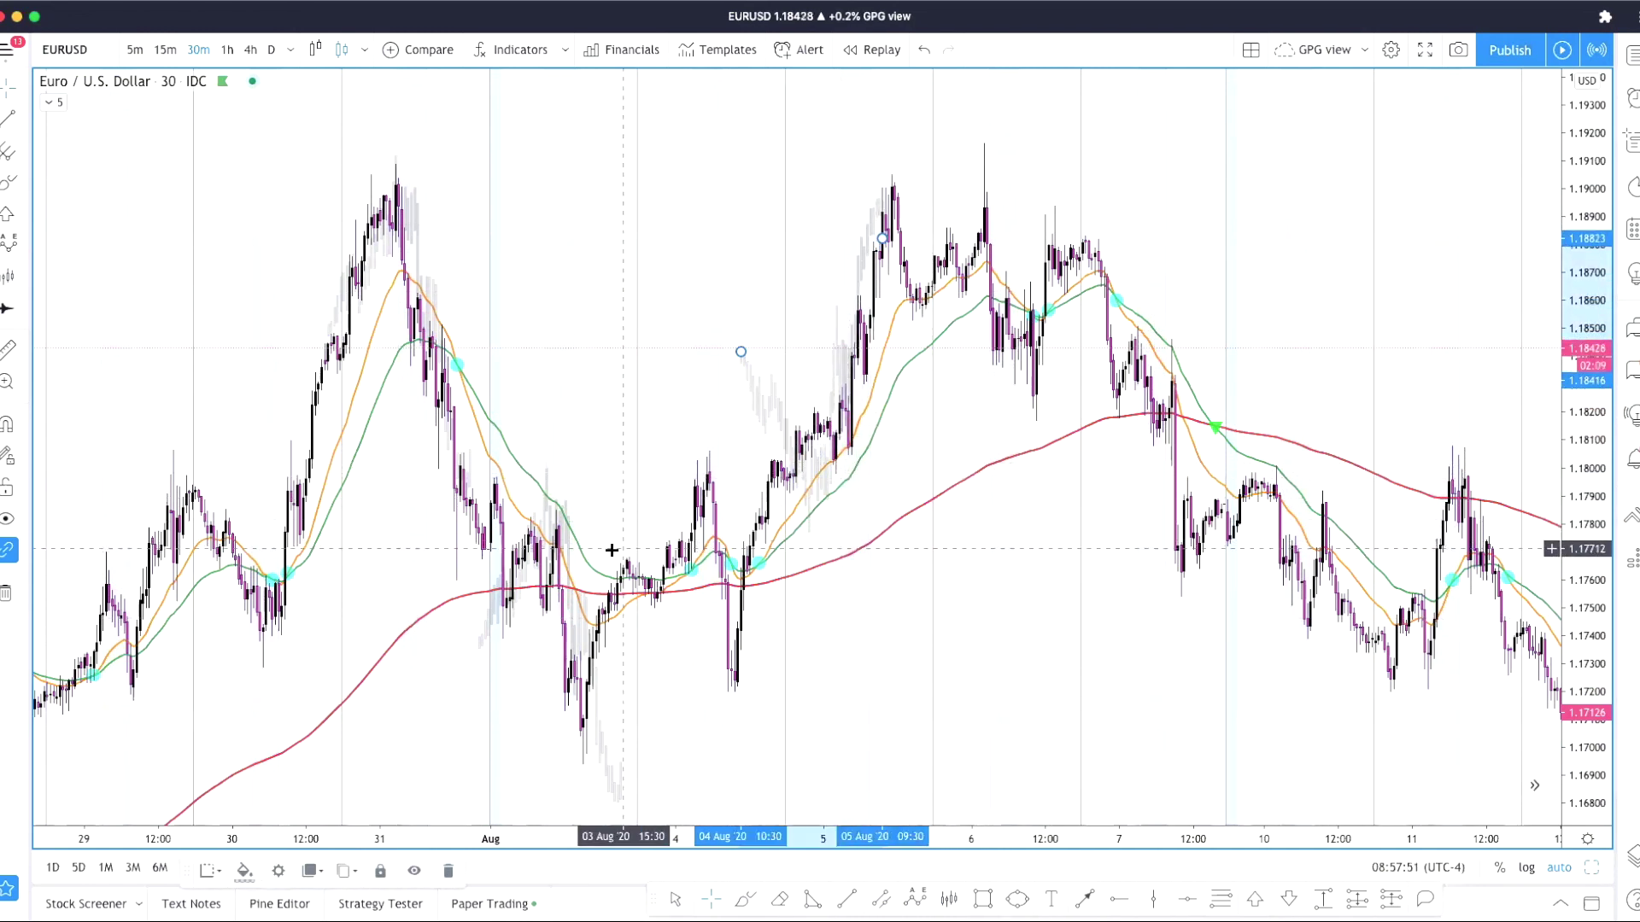
- Place copies of the unmirrored bars pattern over the 29–30 July dip and rise and over the 28–29 July rise
drag(838, 366, 278, 450)
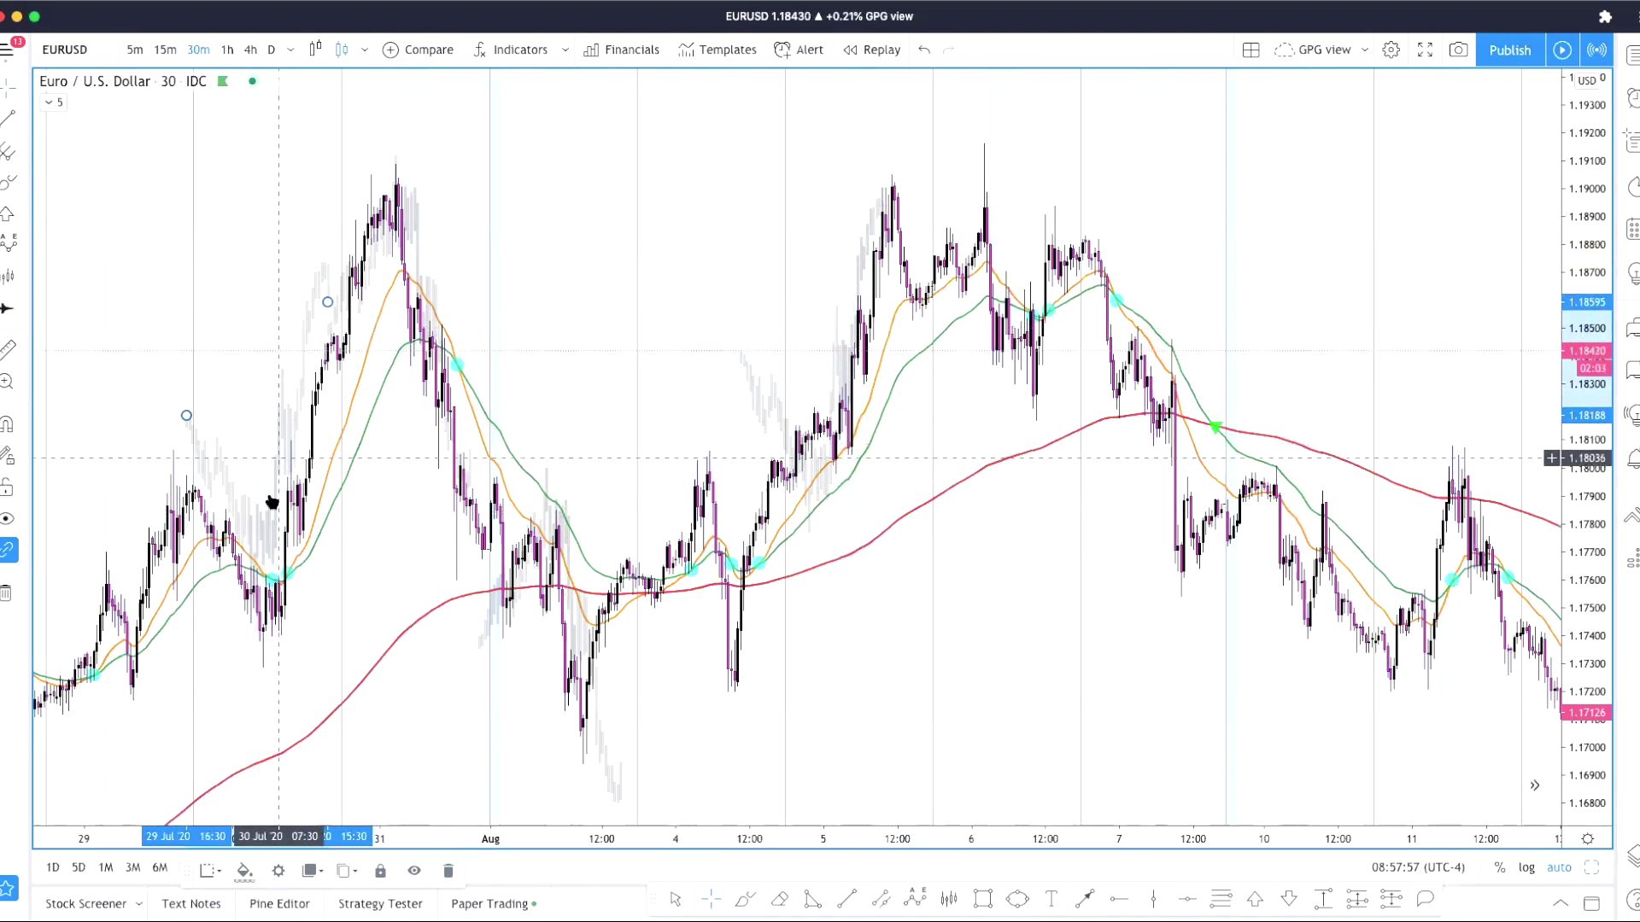
scroll(202, 433, left, 3)
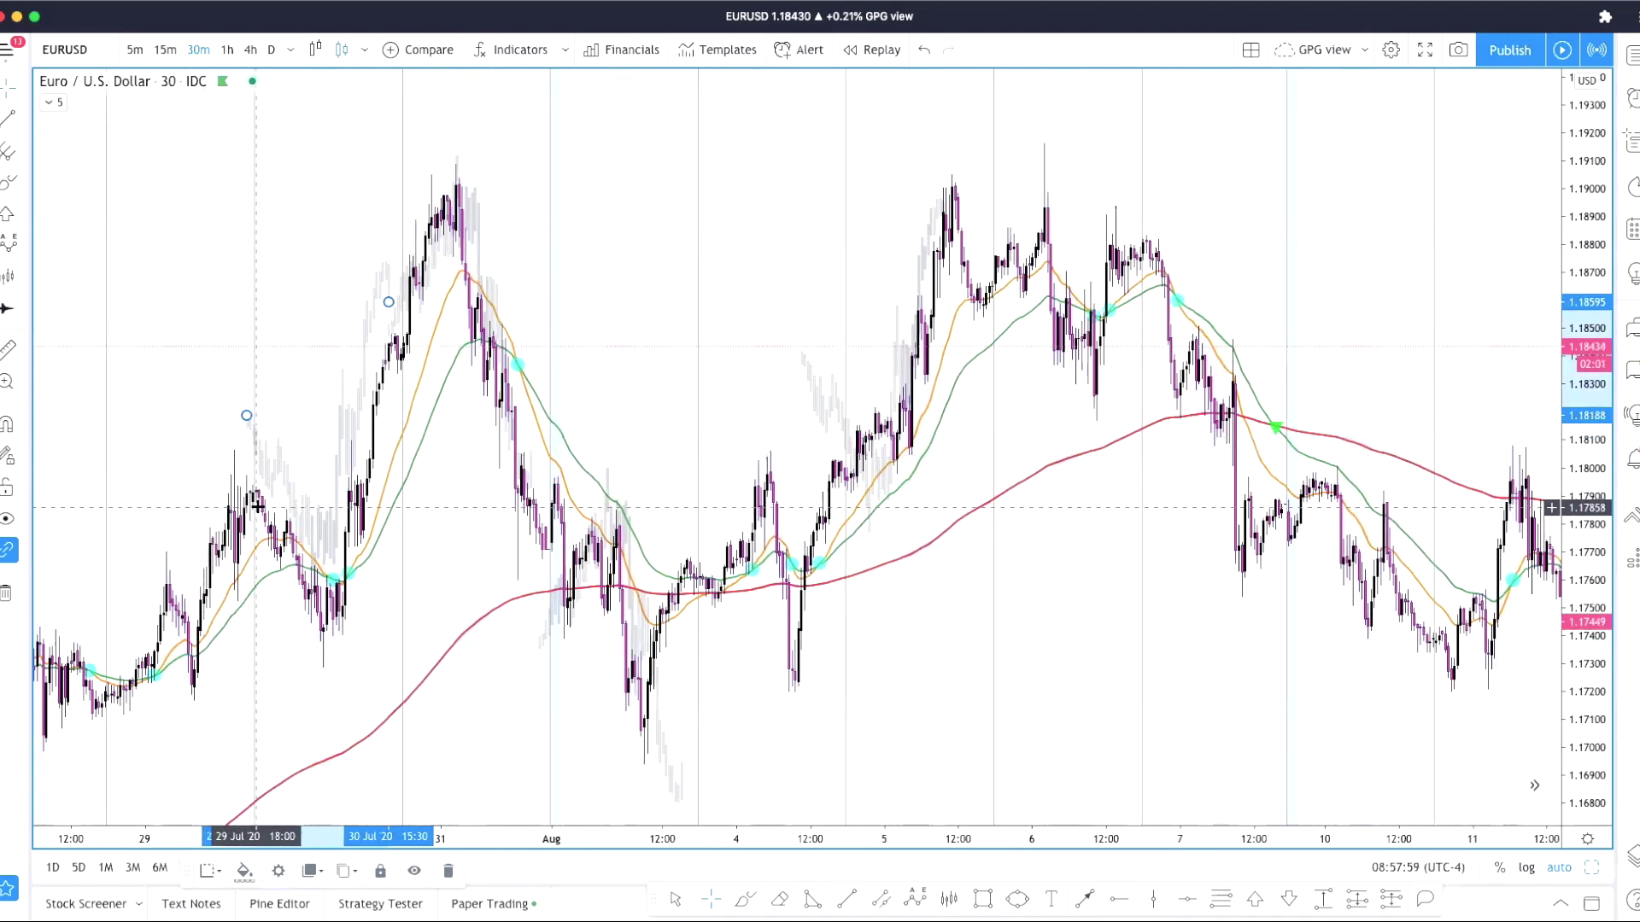
mouse_move(280, 467)
mouse_down()
mouse_move(171, 513)
mouse_move(152, 581)
mouse_up()
scroll(182, 462, left, 10)
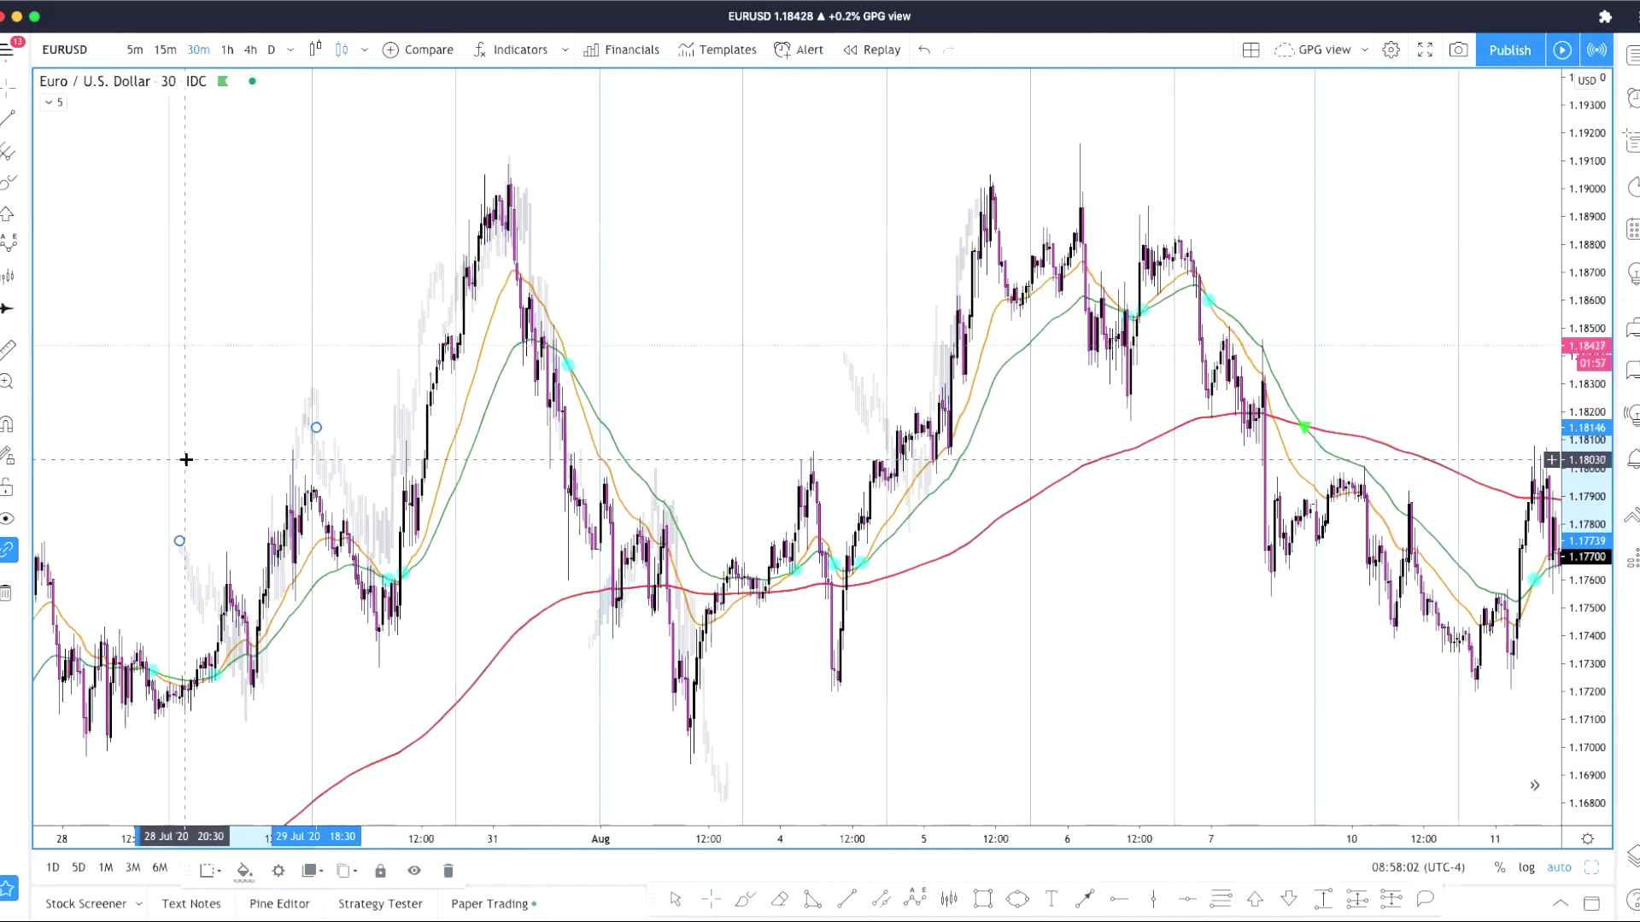
scroll(184, 459, left, 2)
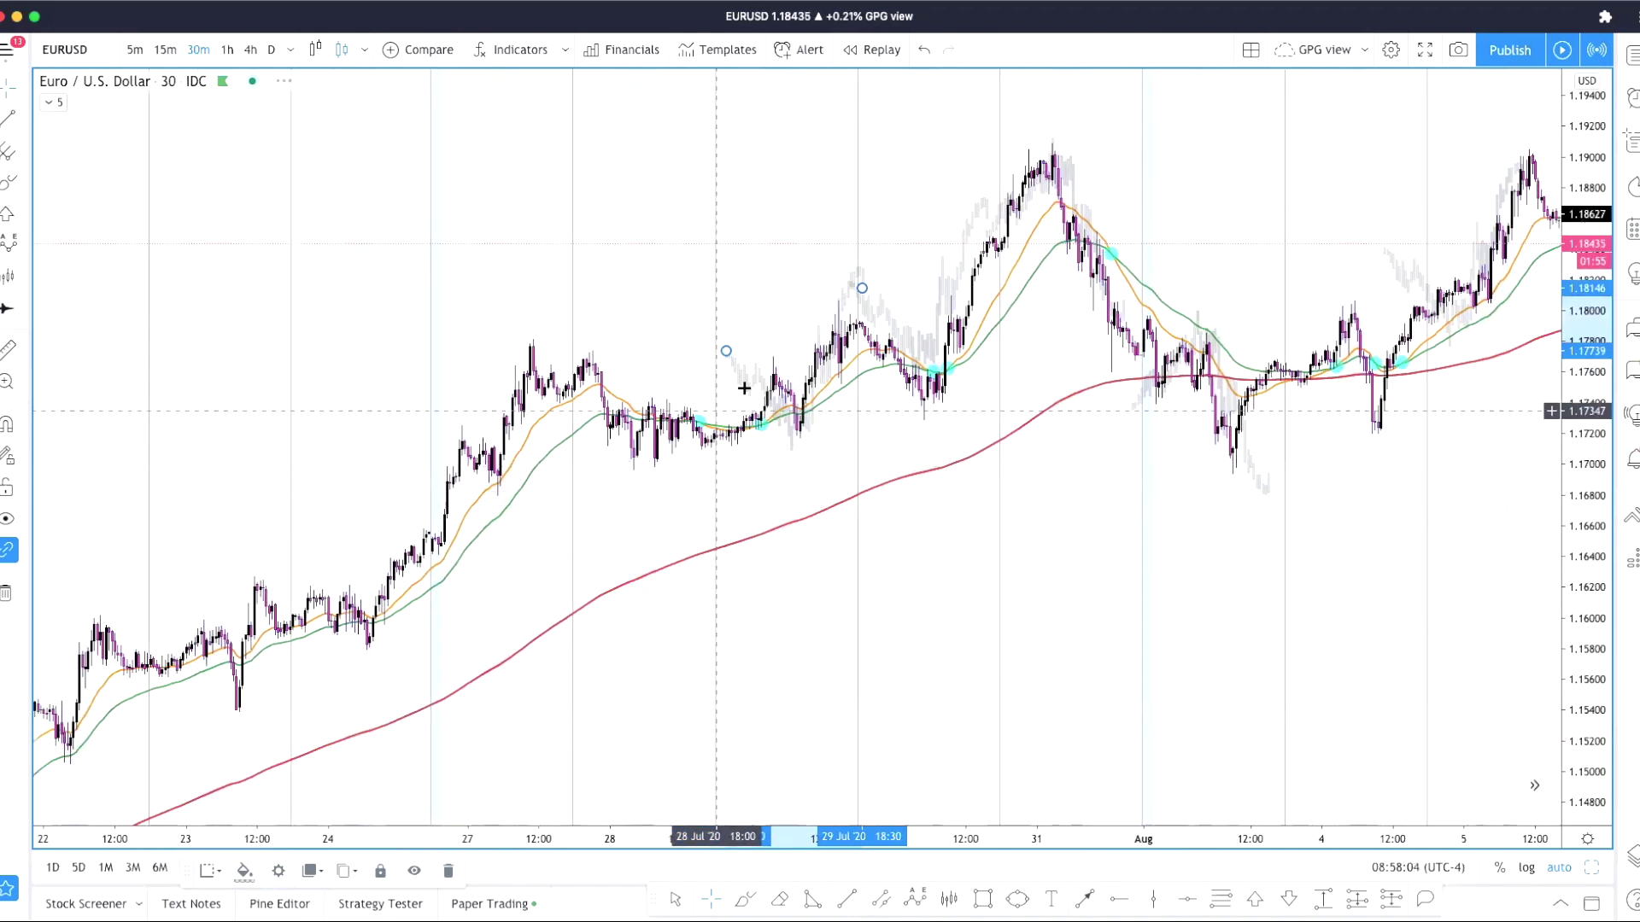
mouse_move(745, 395)
mouse_down()
mouse_move(401, 512)
mouse_move(313, 602)
mouse_up()
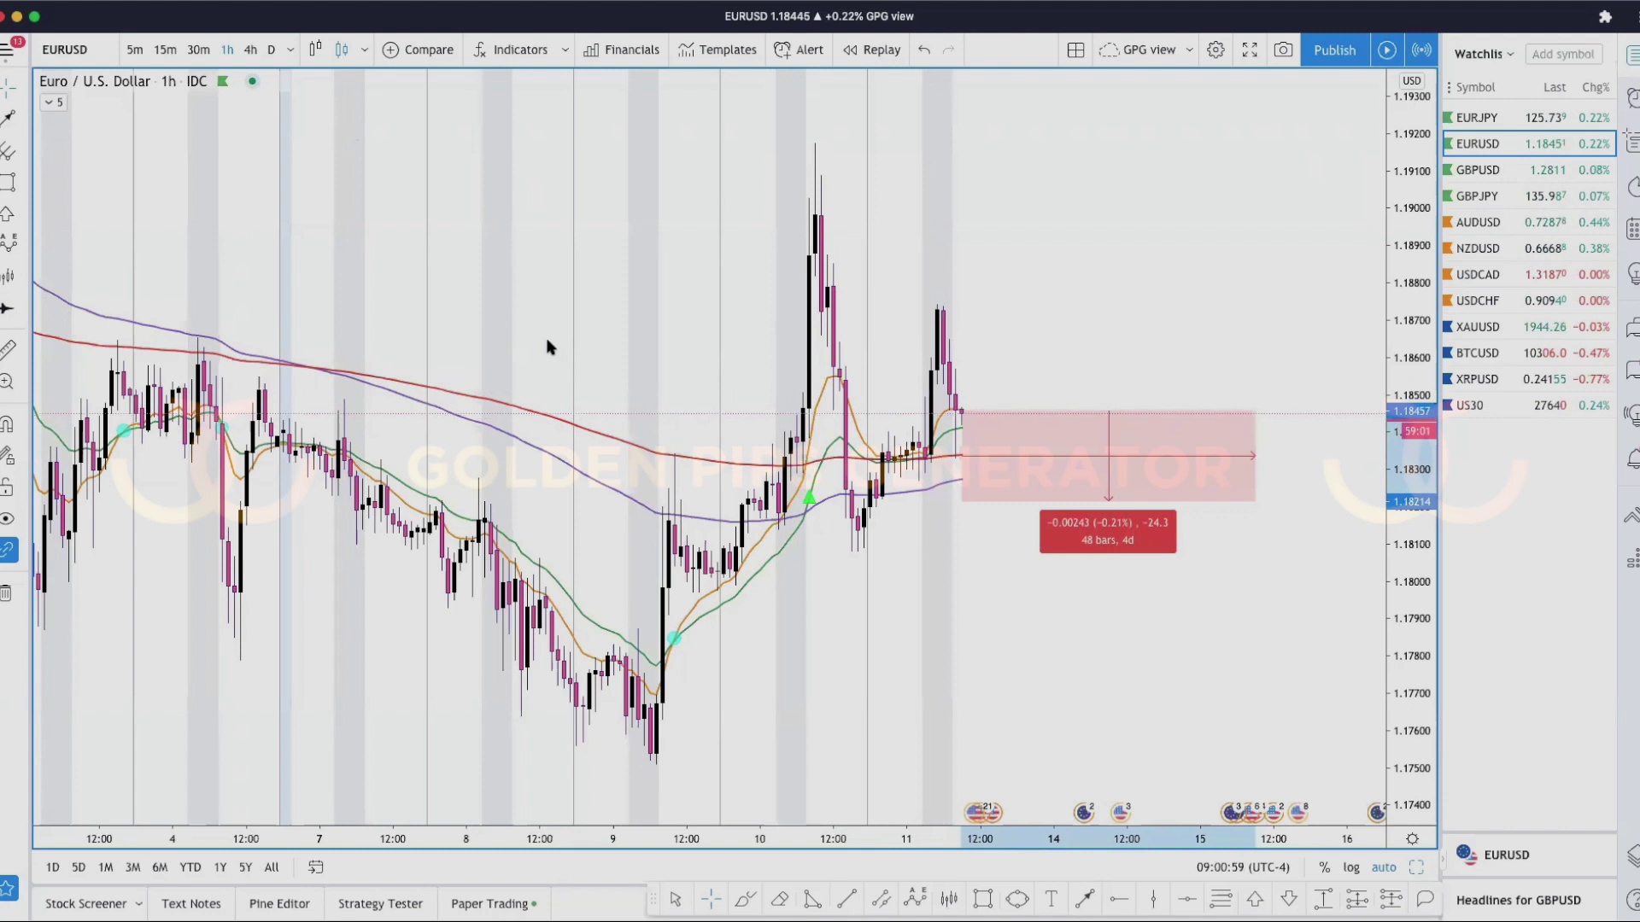
- Clear the measurement from the EURUSD hourly chart and draw two overlapping circles with the Brush above the 7–8 September candles
click(704, 314)
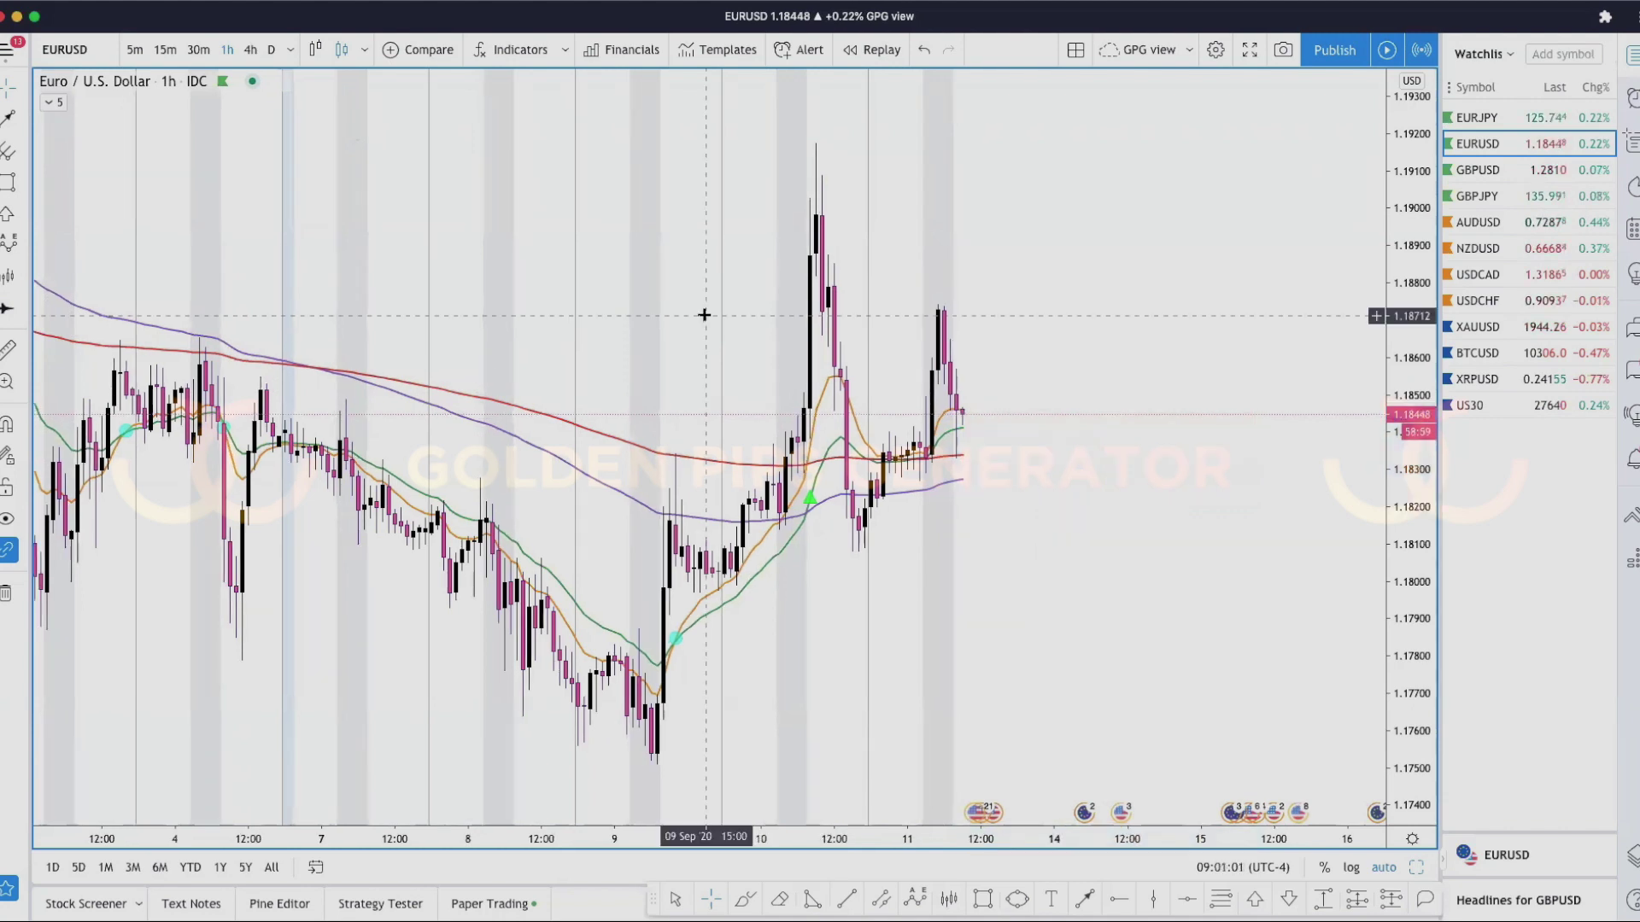
scroll(1030, 374, down, 3)
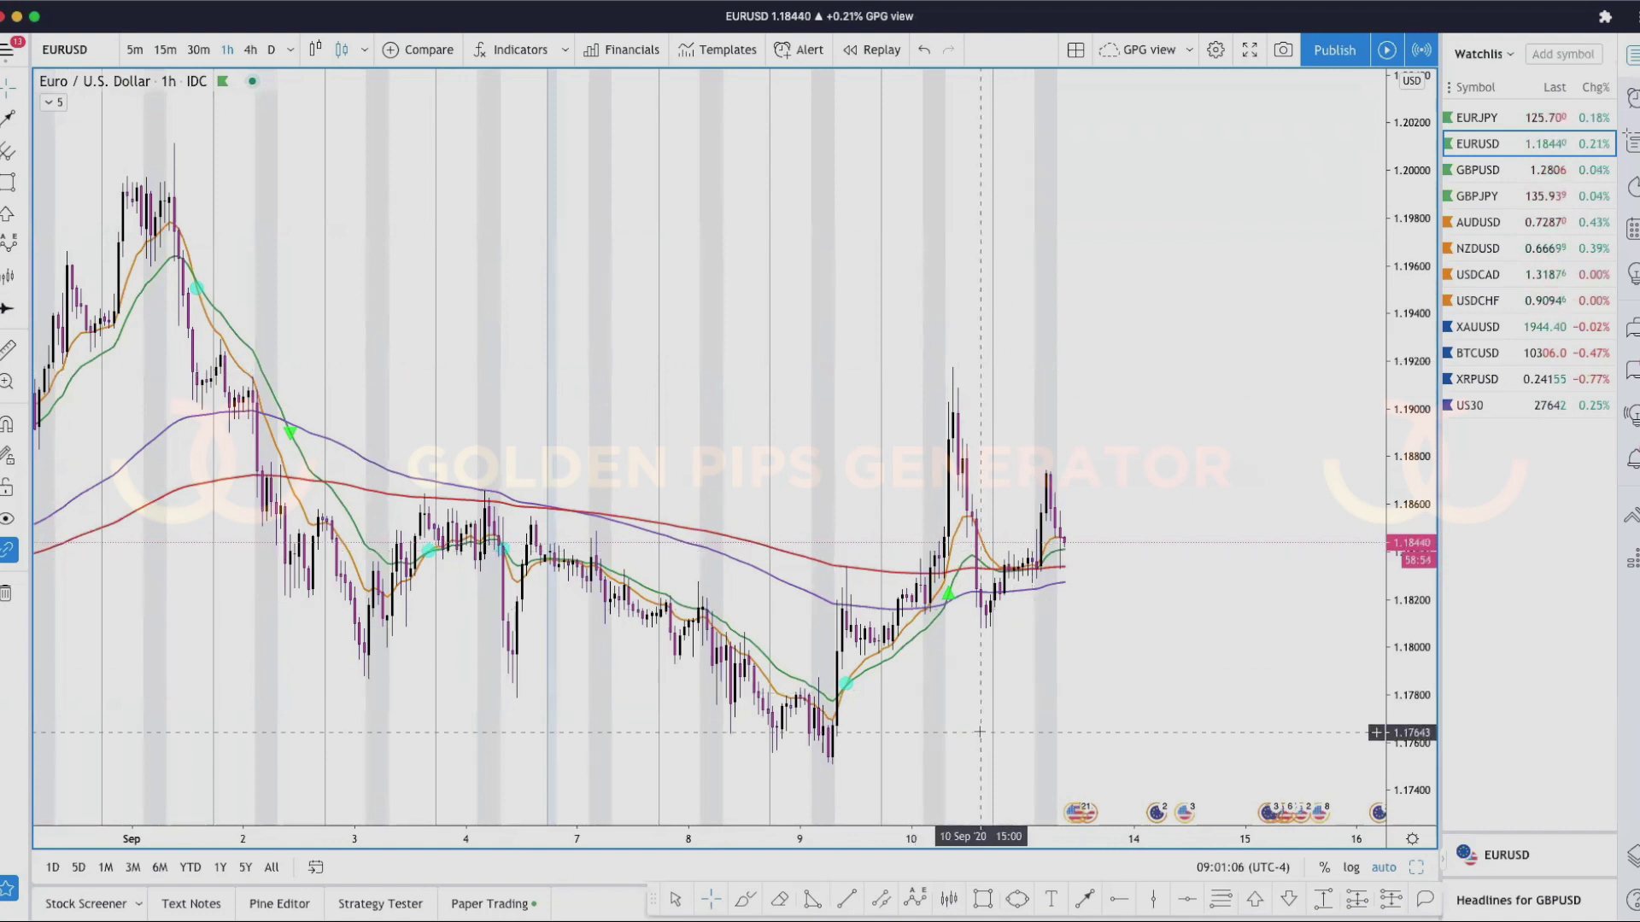
click(748, 904)
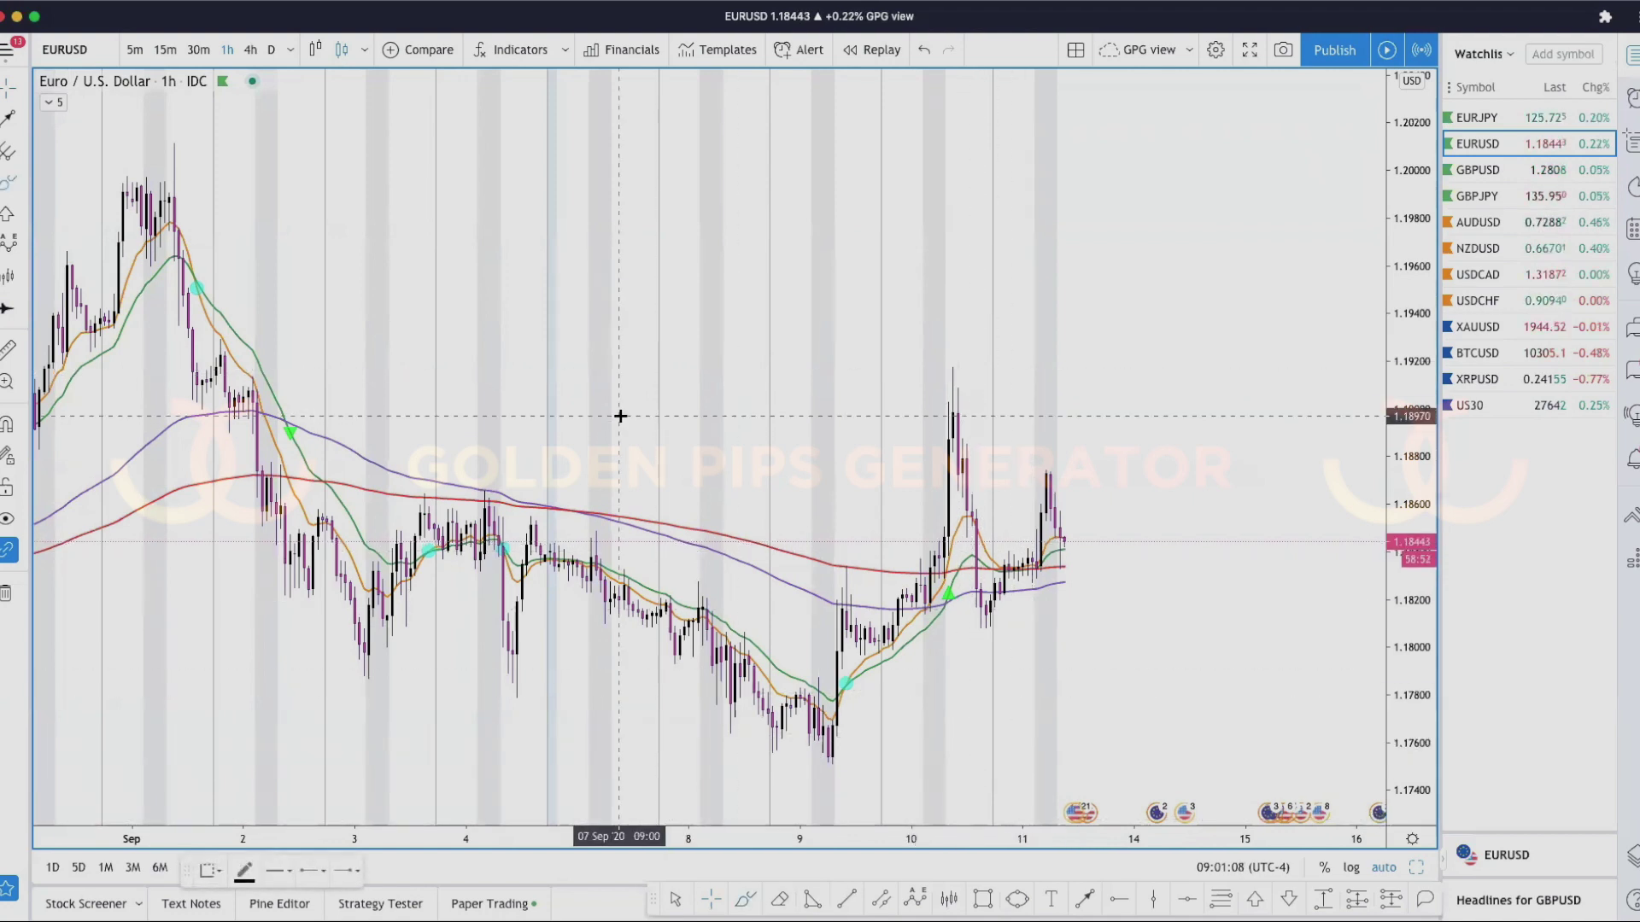
mouse_move(579, 354)
mouse_down()
mouse_move(622, 401)
mouse_move(726, 309)
mouse_move(578, 337)
mouse_move(579, 352)
mouse_up()
mouse_move(759, 272)
mouse_down()
mouse_move(726, 280)
mouse_move(721, 394)
mouse_move(816, 311)
mouse_move(736, 275)
mouse_up()
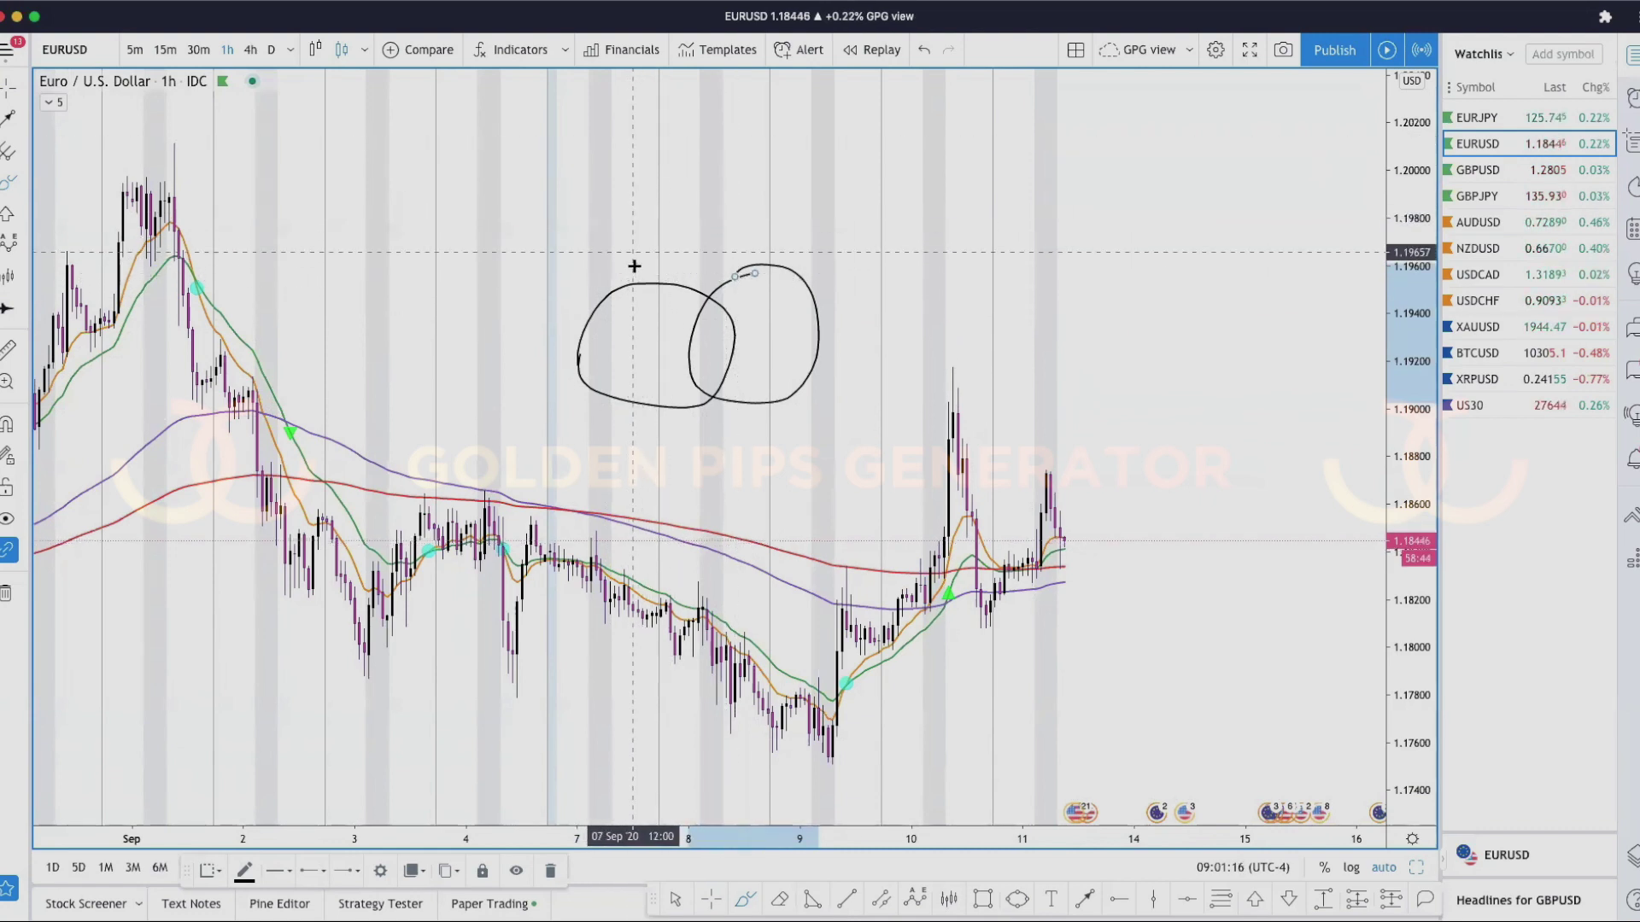
- Mark the circles' overlap with a circled X and handwrite A in the left circle and B in the right one
mouse_move(719, 325)
mouse_down()
mouse_move(702, 370)
mouse_move(713, 349)
mouse_move(720, 370)
mouse_up()
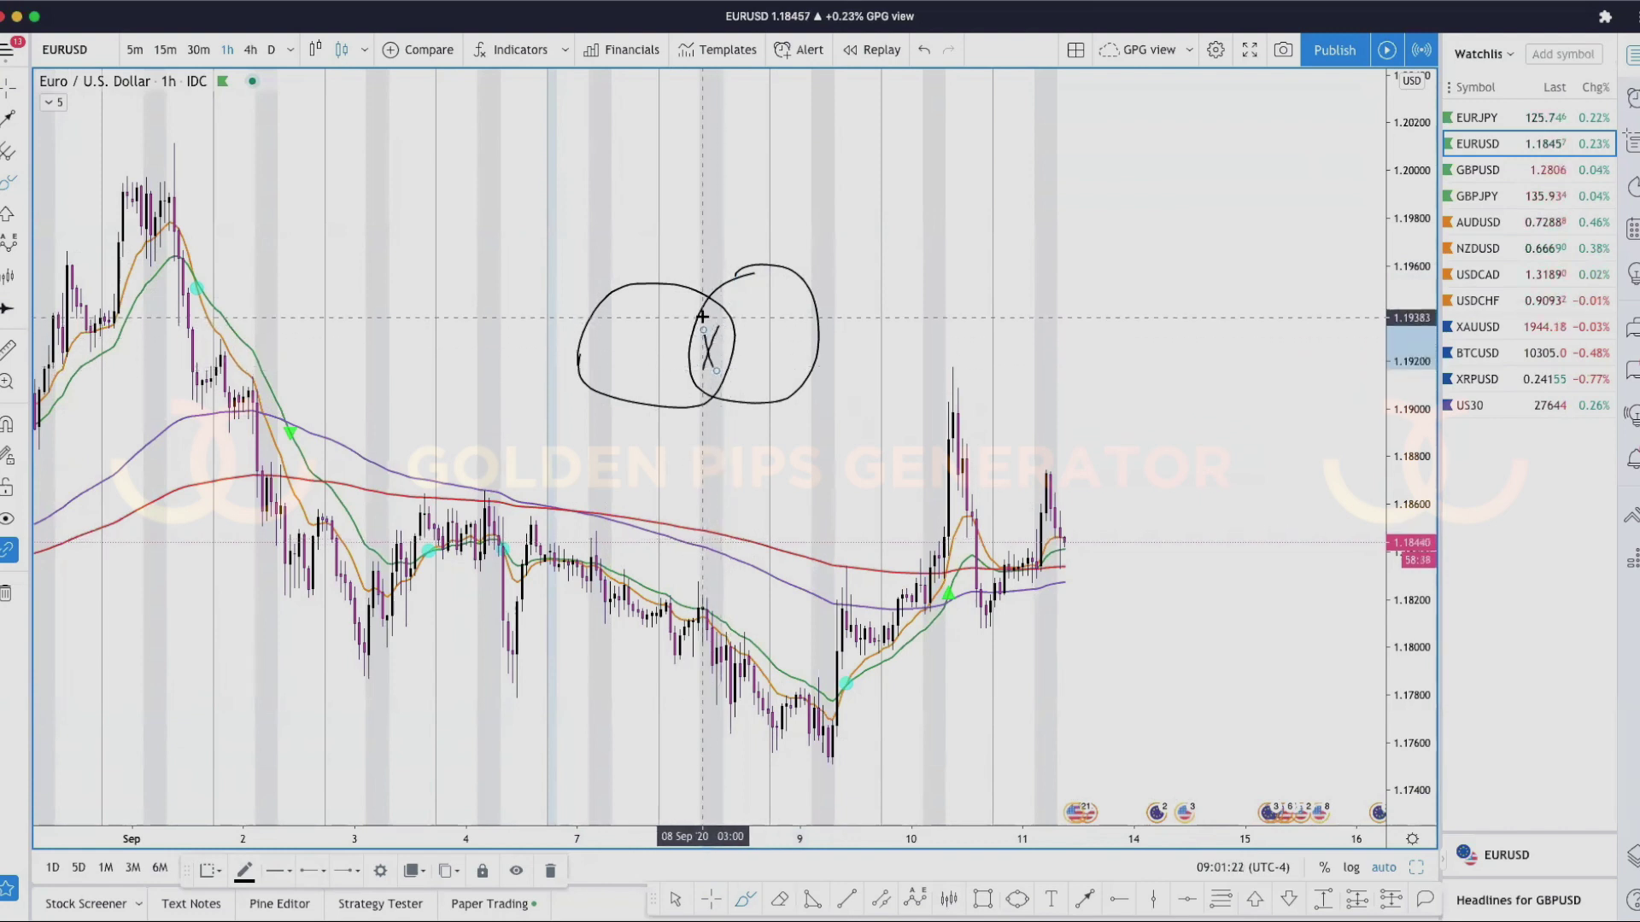
mouse_move(721, 316)
mouse_down()
mouse_move(734, 363)
mouse_move(716, 390)
mouse_move(691, 365)
mouse_move(707, 315)
mouse_up()
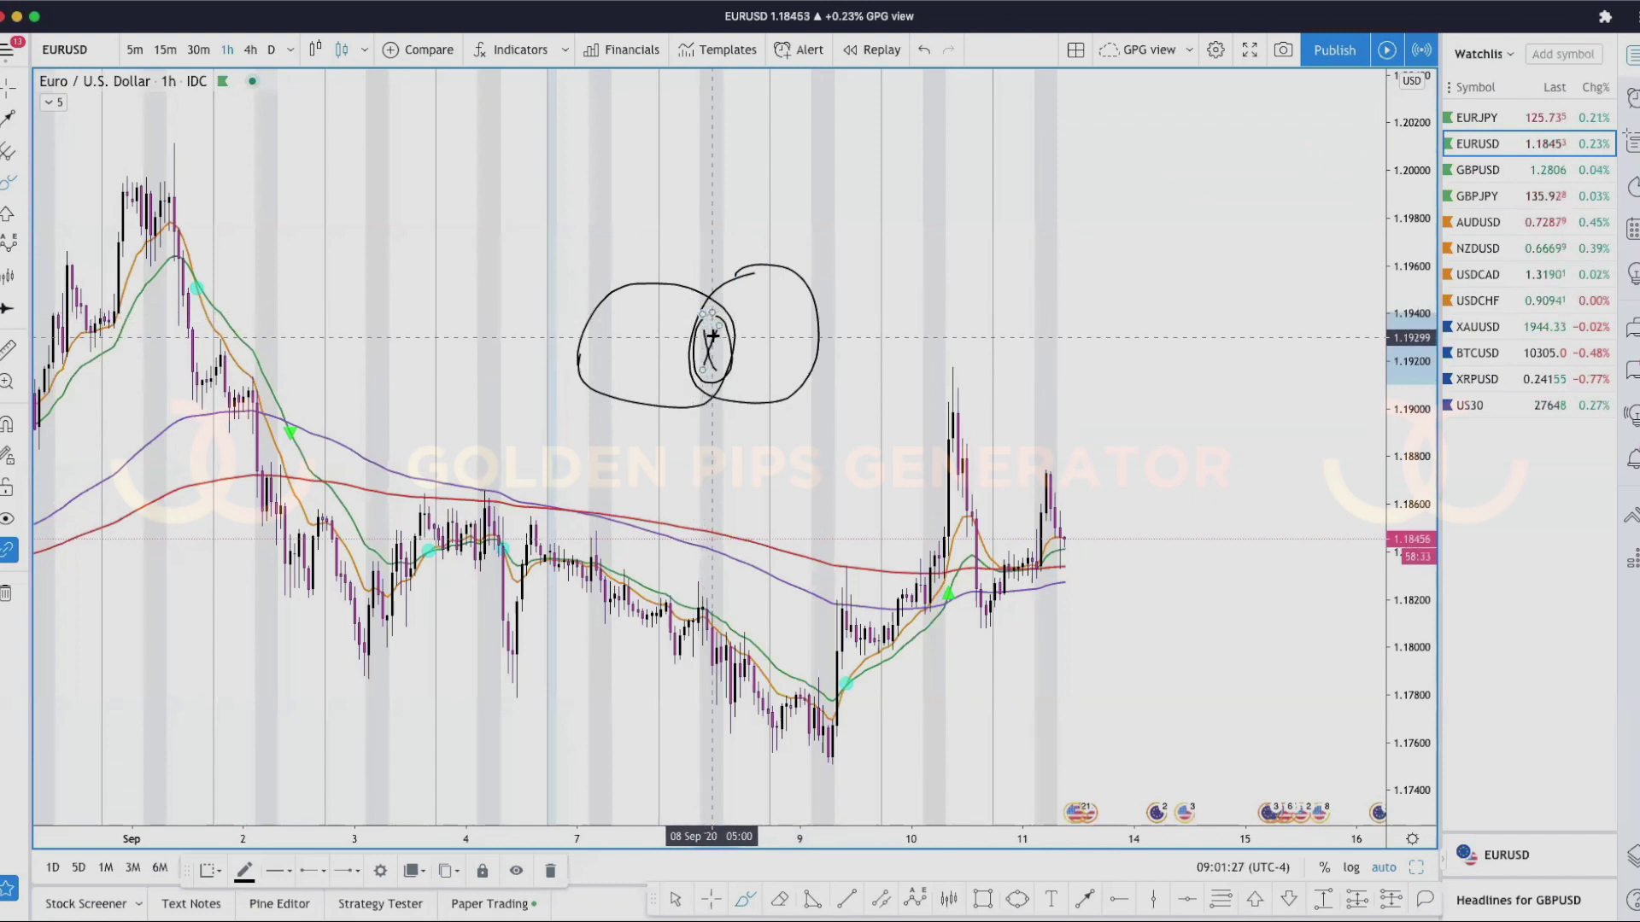
drag(709, 338, 709, 339)
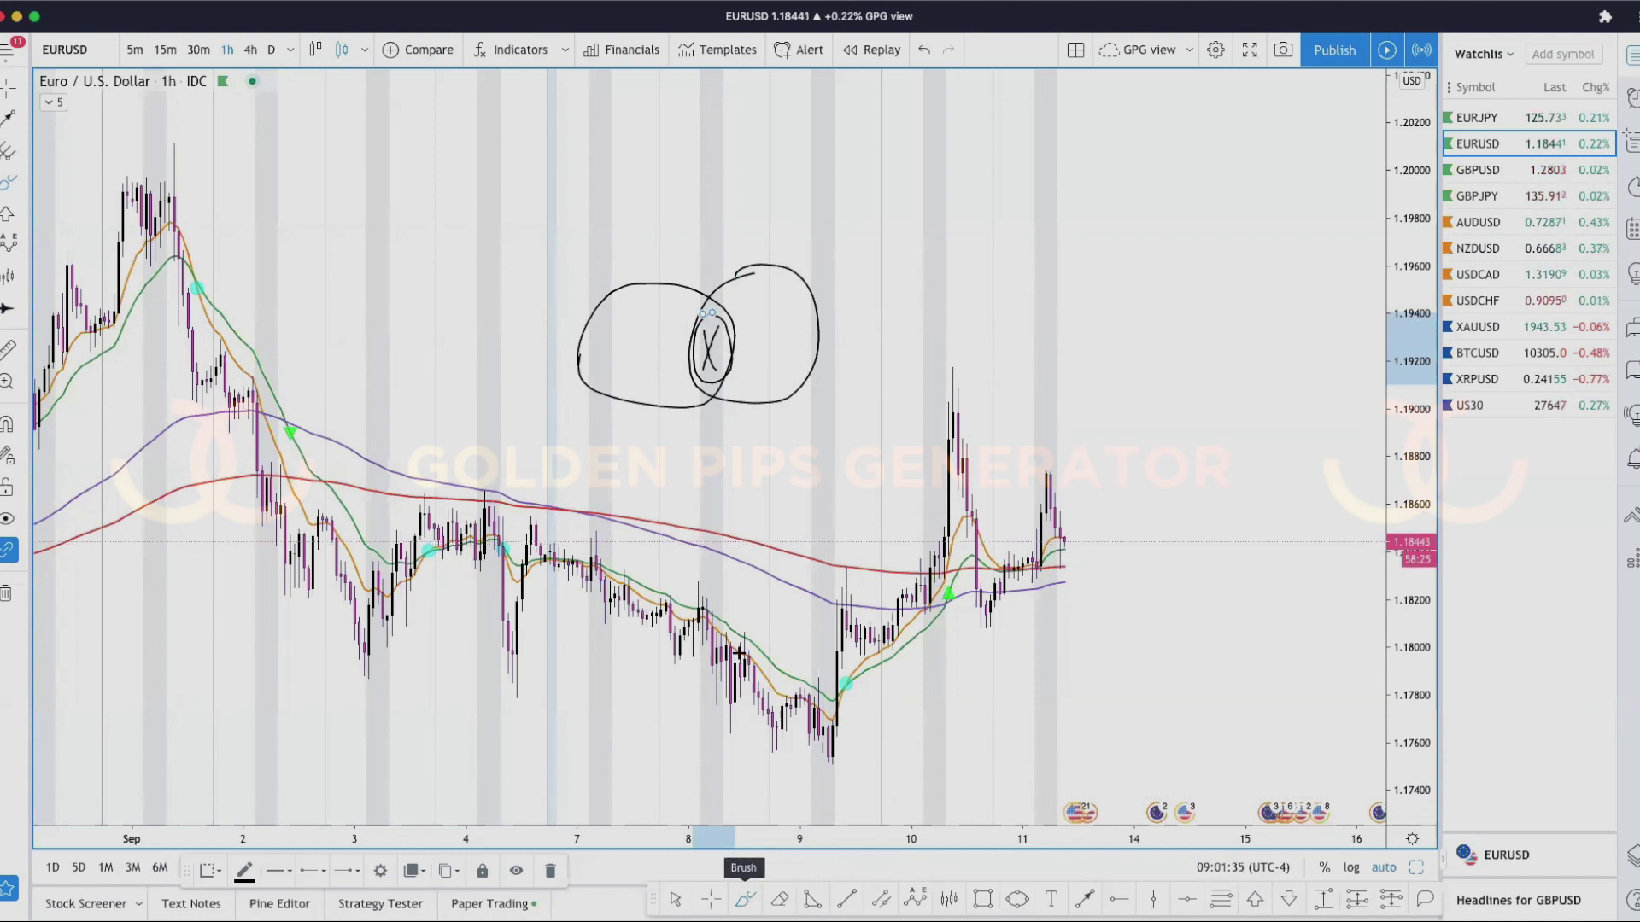
mouse_move(617, 367)
mouse_down()
mouse_move(632, 326)
mouse_move(651, 366)
mouse_move(646, 349)
mouse_up()
mouse_move(754, 313)
mouse_down()
mouse_move(757, 350)
mouse_move(771, 311)
mouse_move(760, 335)
mouse_move(781, 355)
mouse_move(763, 357)
mouse_up()
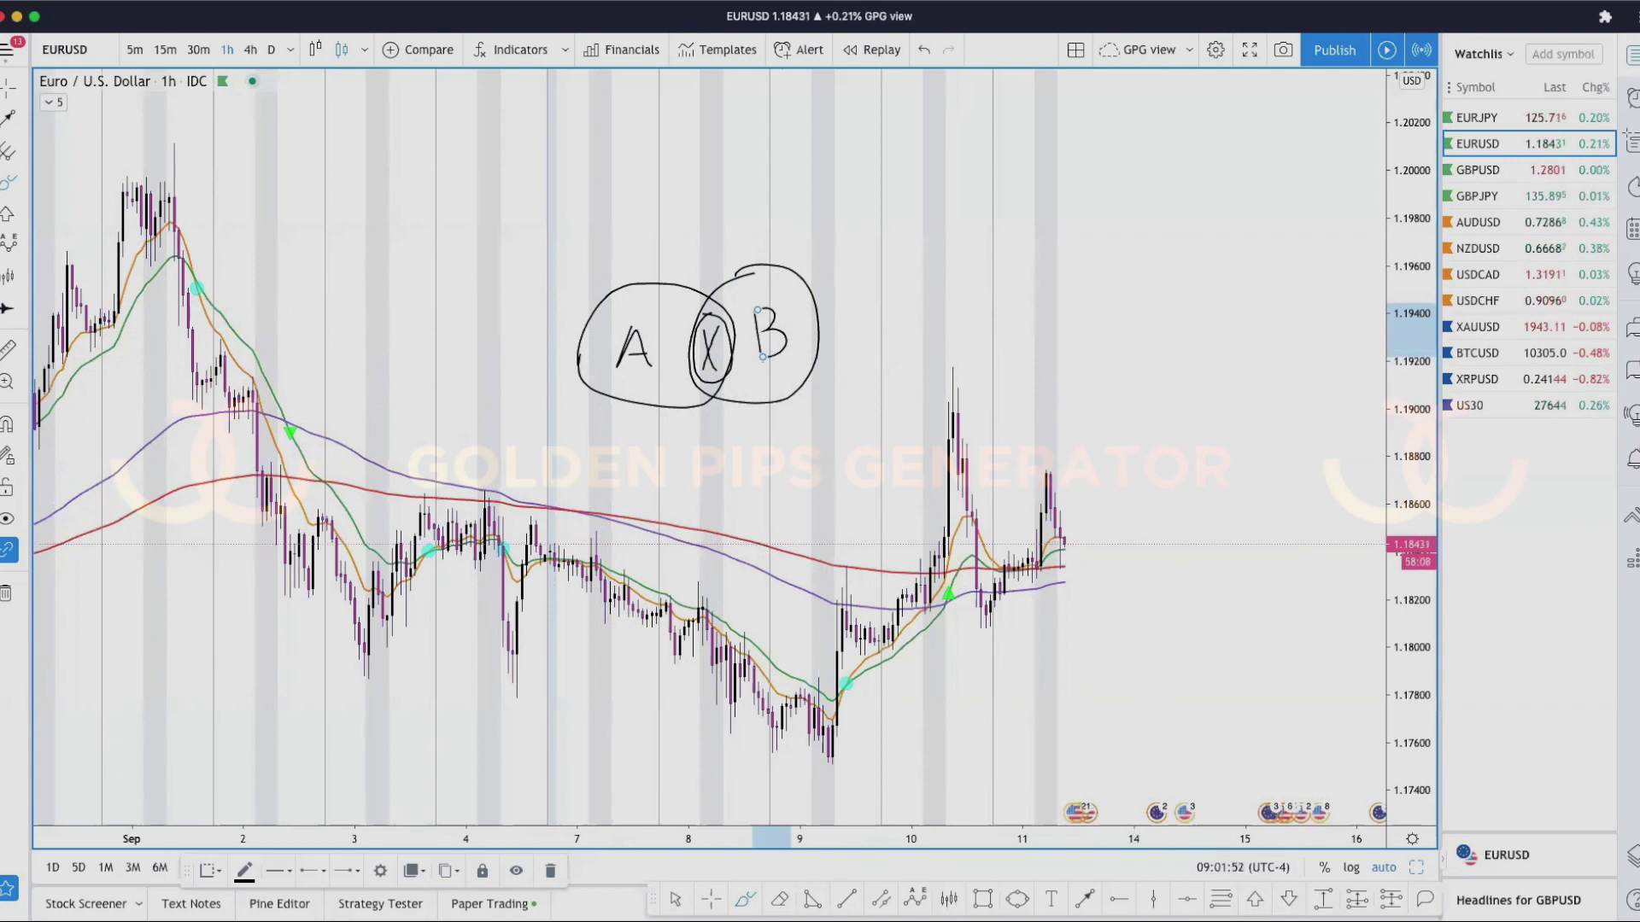
- Add a balloon reading "1:2" and place it just above the letter A inside the left circle
click(628, 313)
text(1:2)
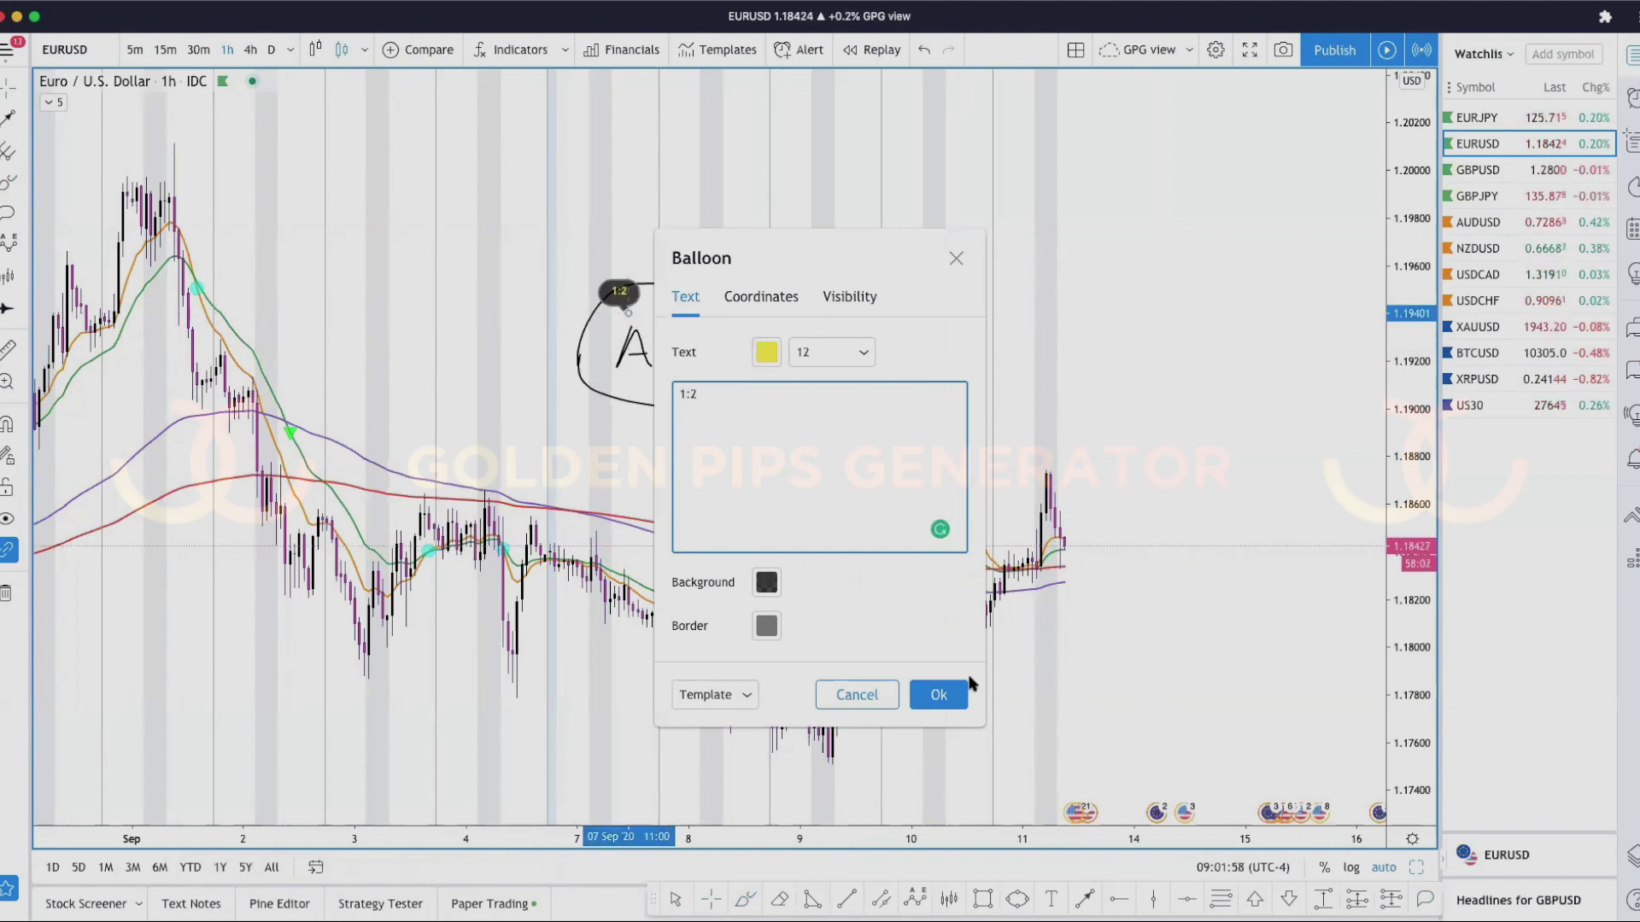
click(939, 694)
drag(621, 308, 655, 316)
click(668, 227)
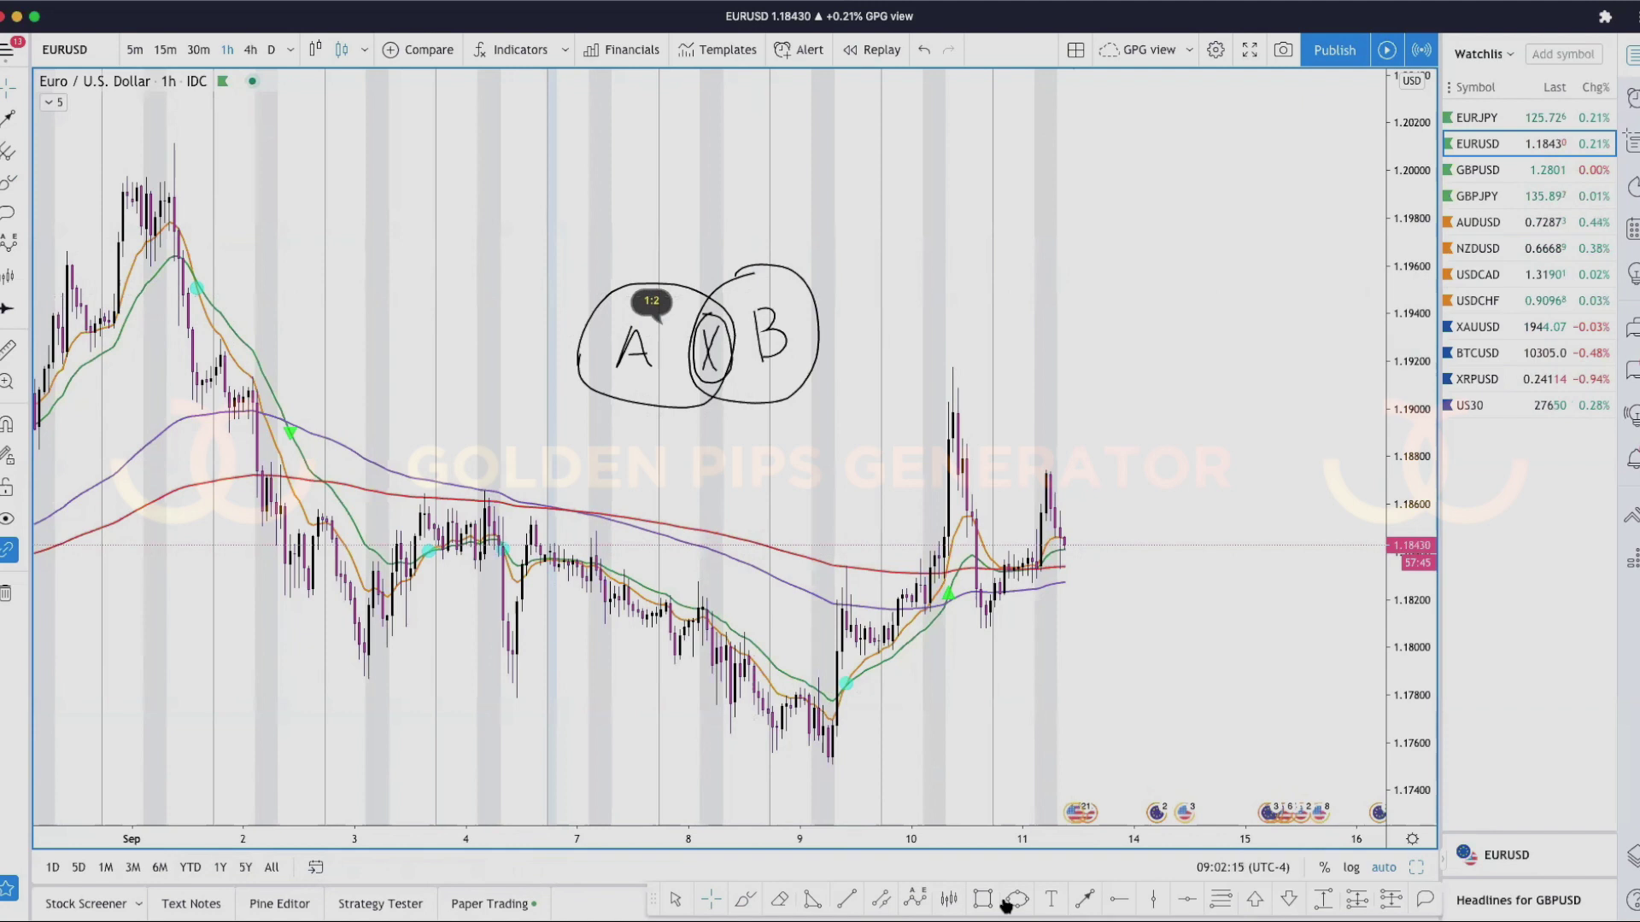
- Add a balloon reading "win ratio" and place it above the letter B inside the right circle
click(1422, 902)
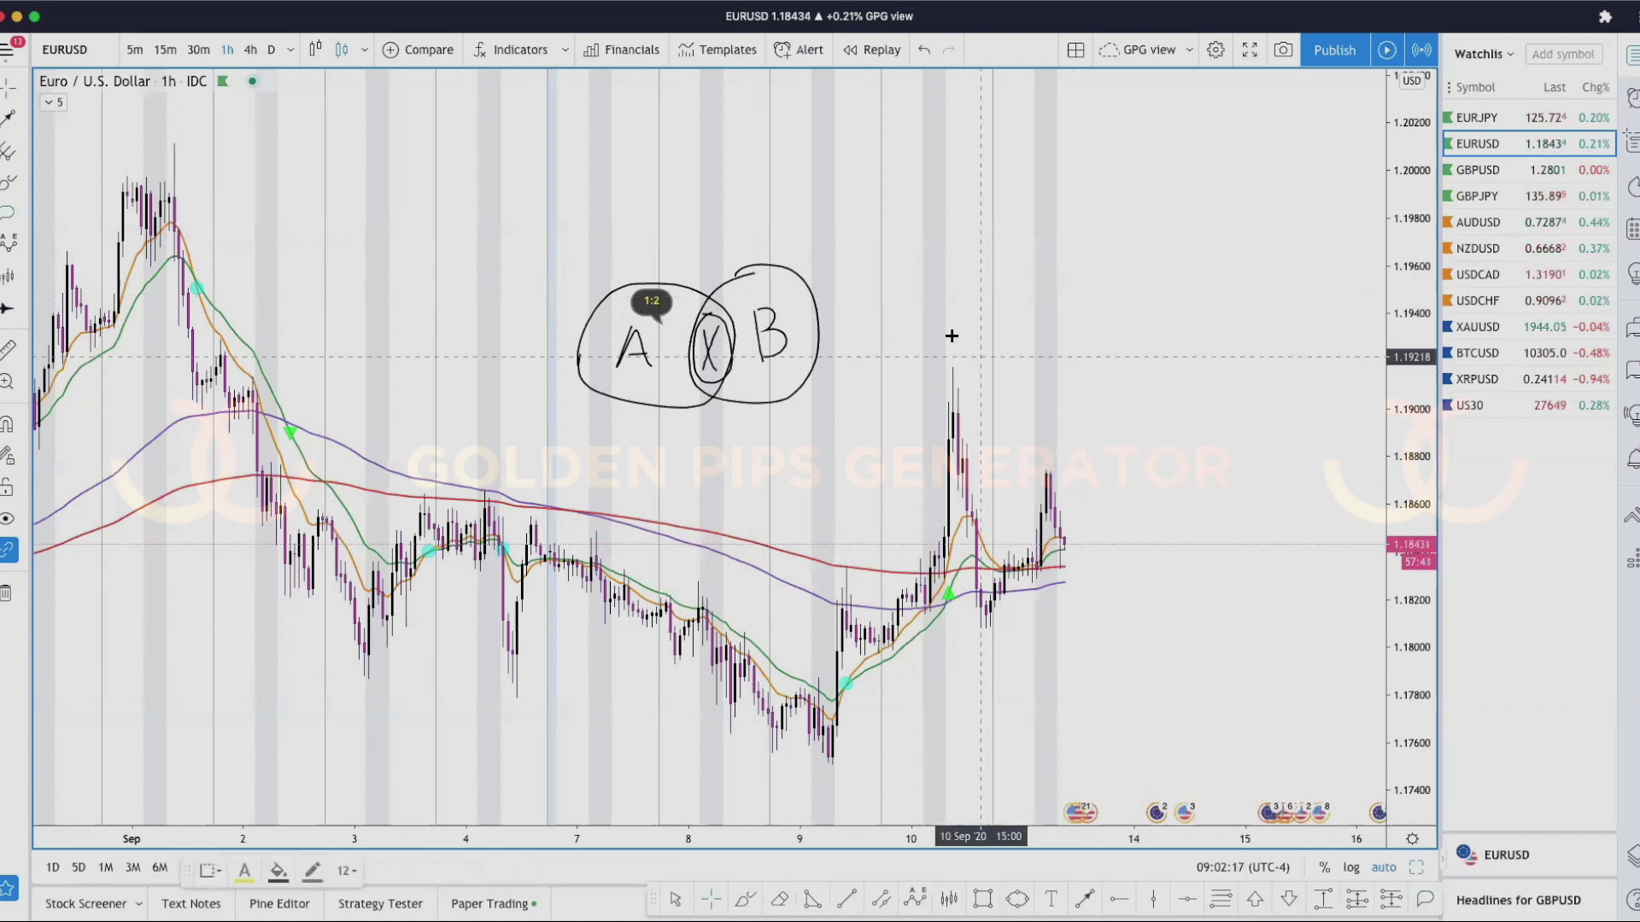
click(771, 292)
text(win ratio)
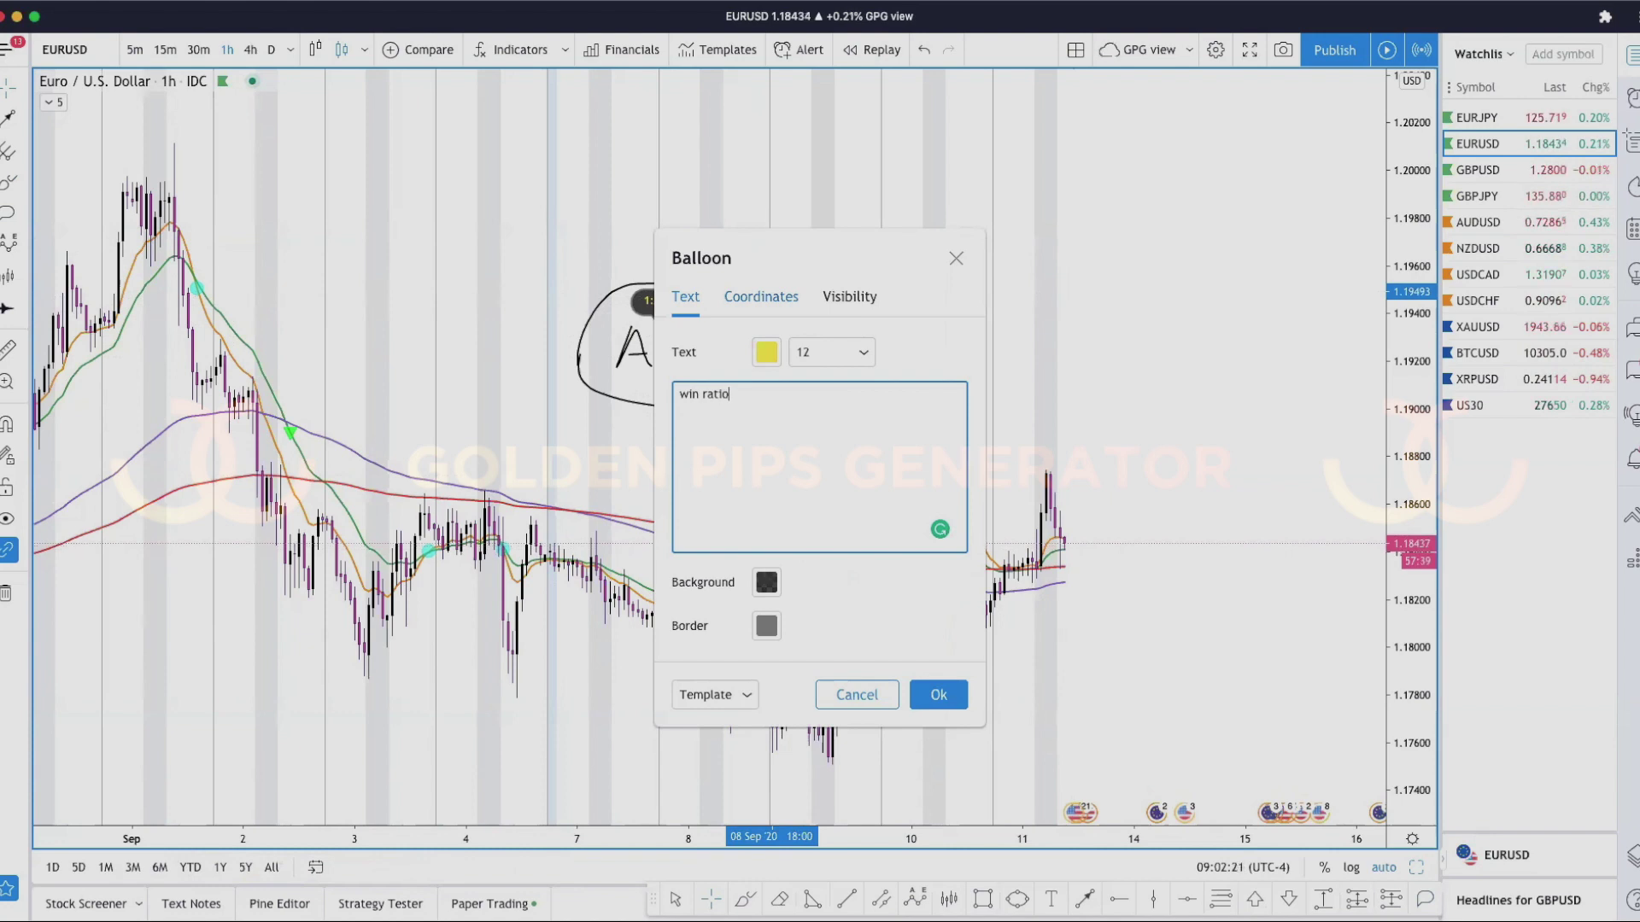
click(939, 693)
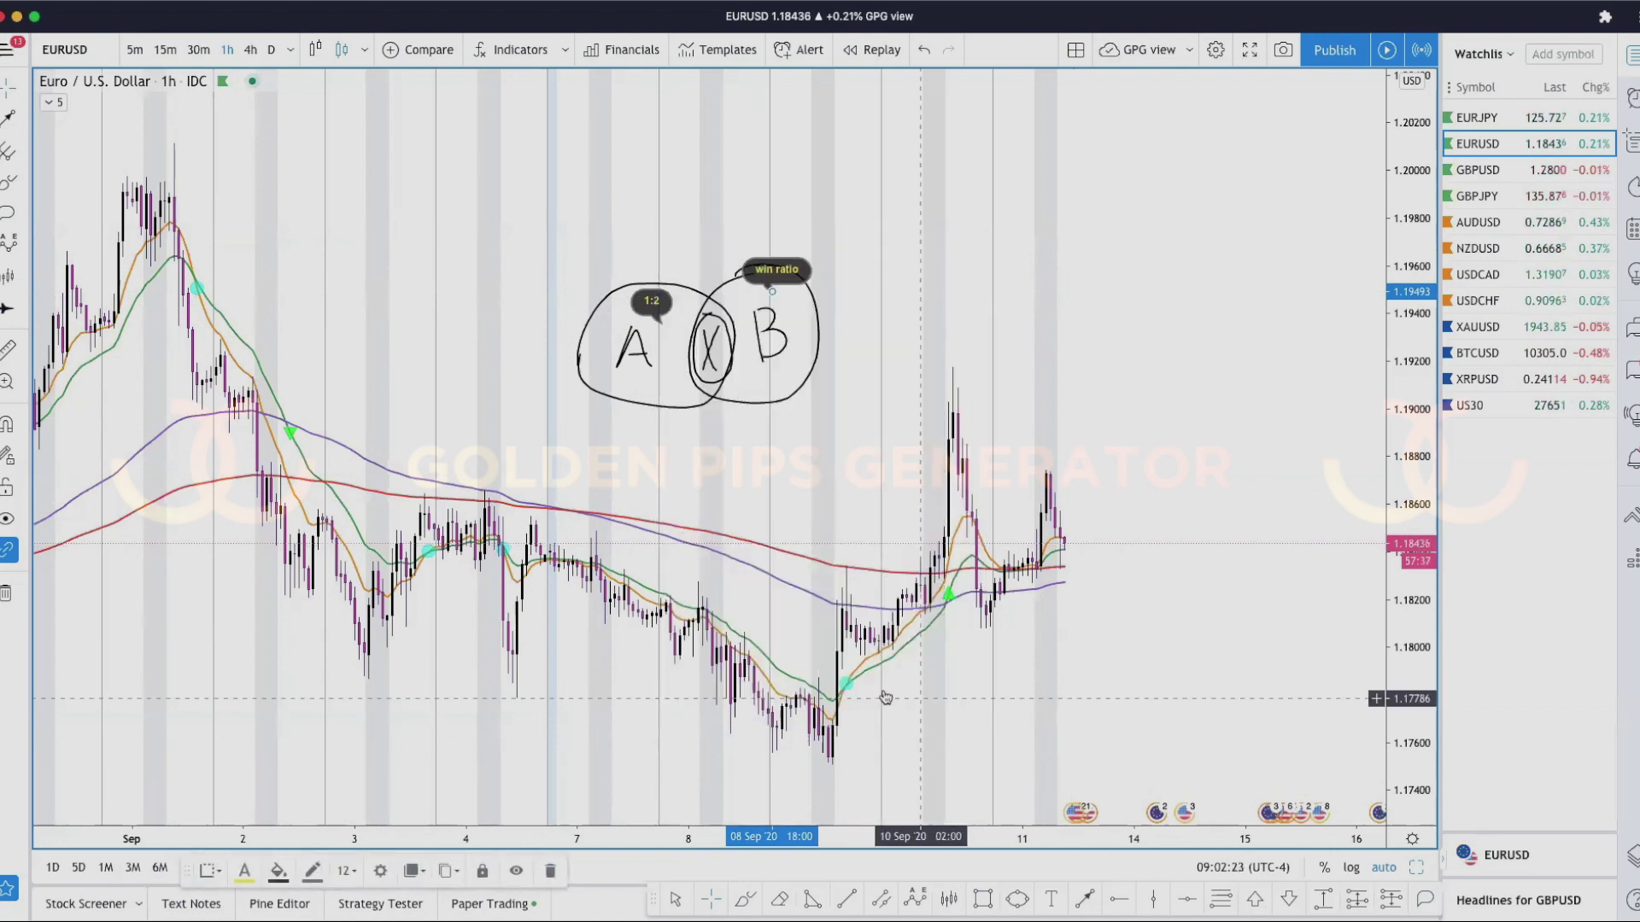
drag(775, 305, 769, 327)
- Move the handwritten letters B and A slightly lower so they sit beneath their balloons
click(760, 340)
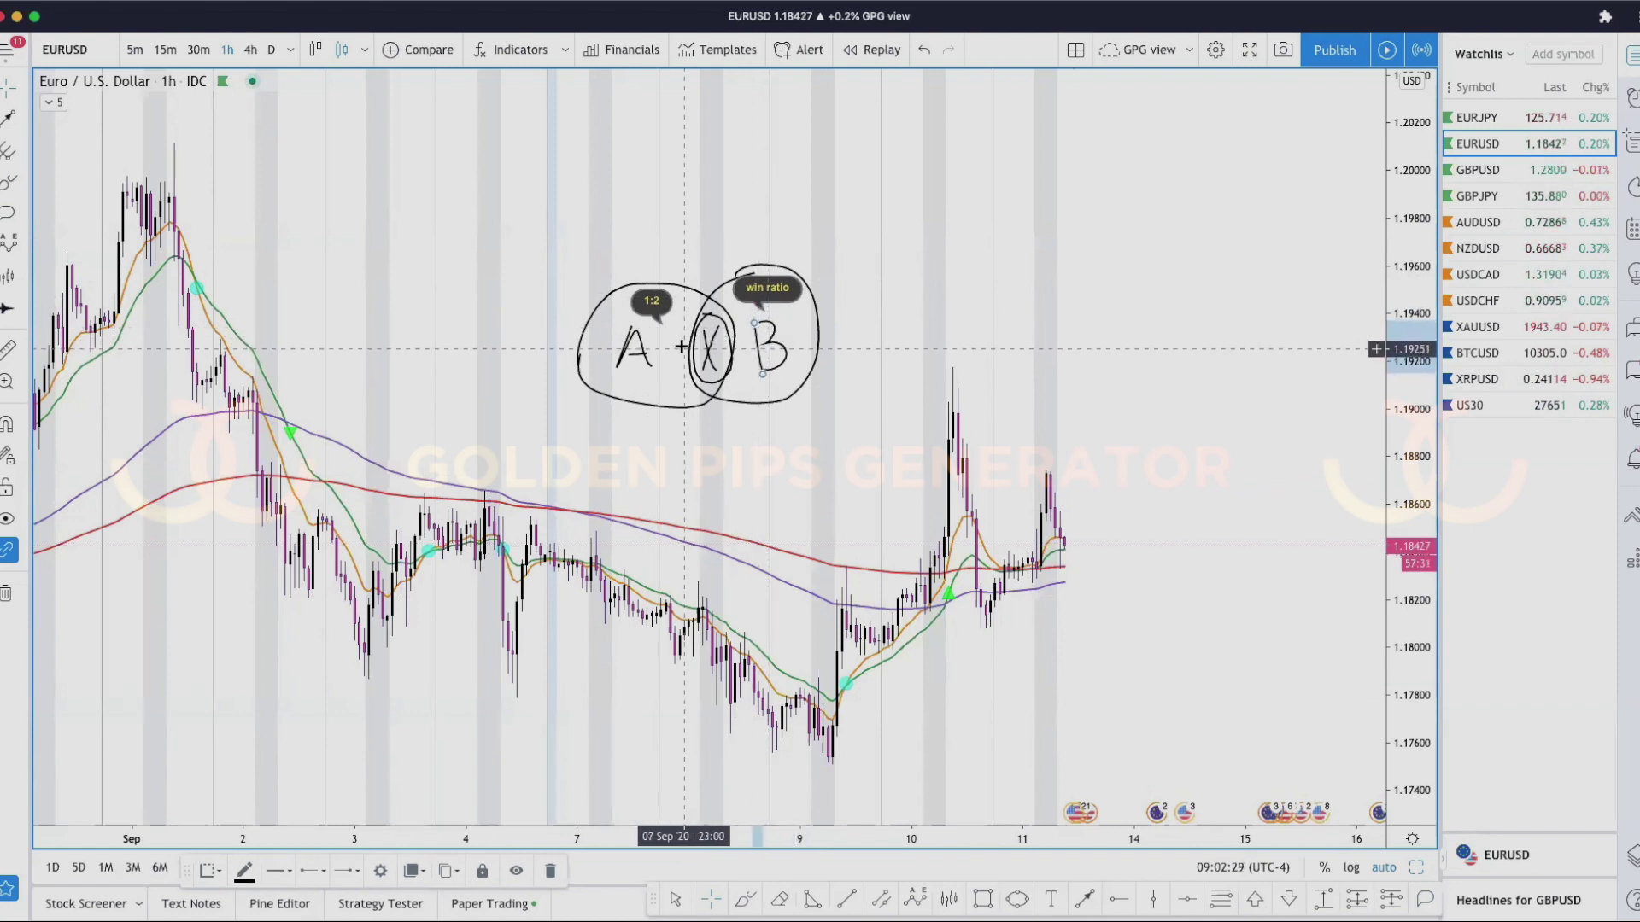
click(641, 354)
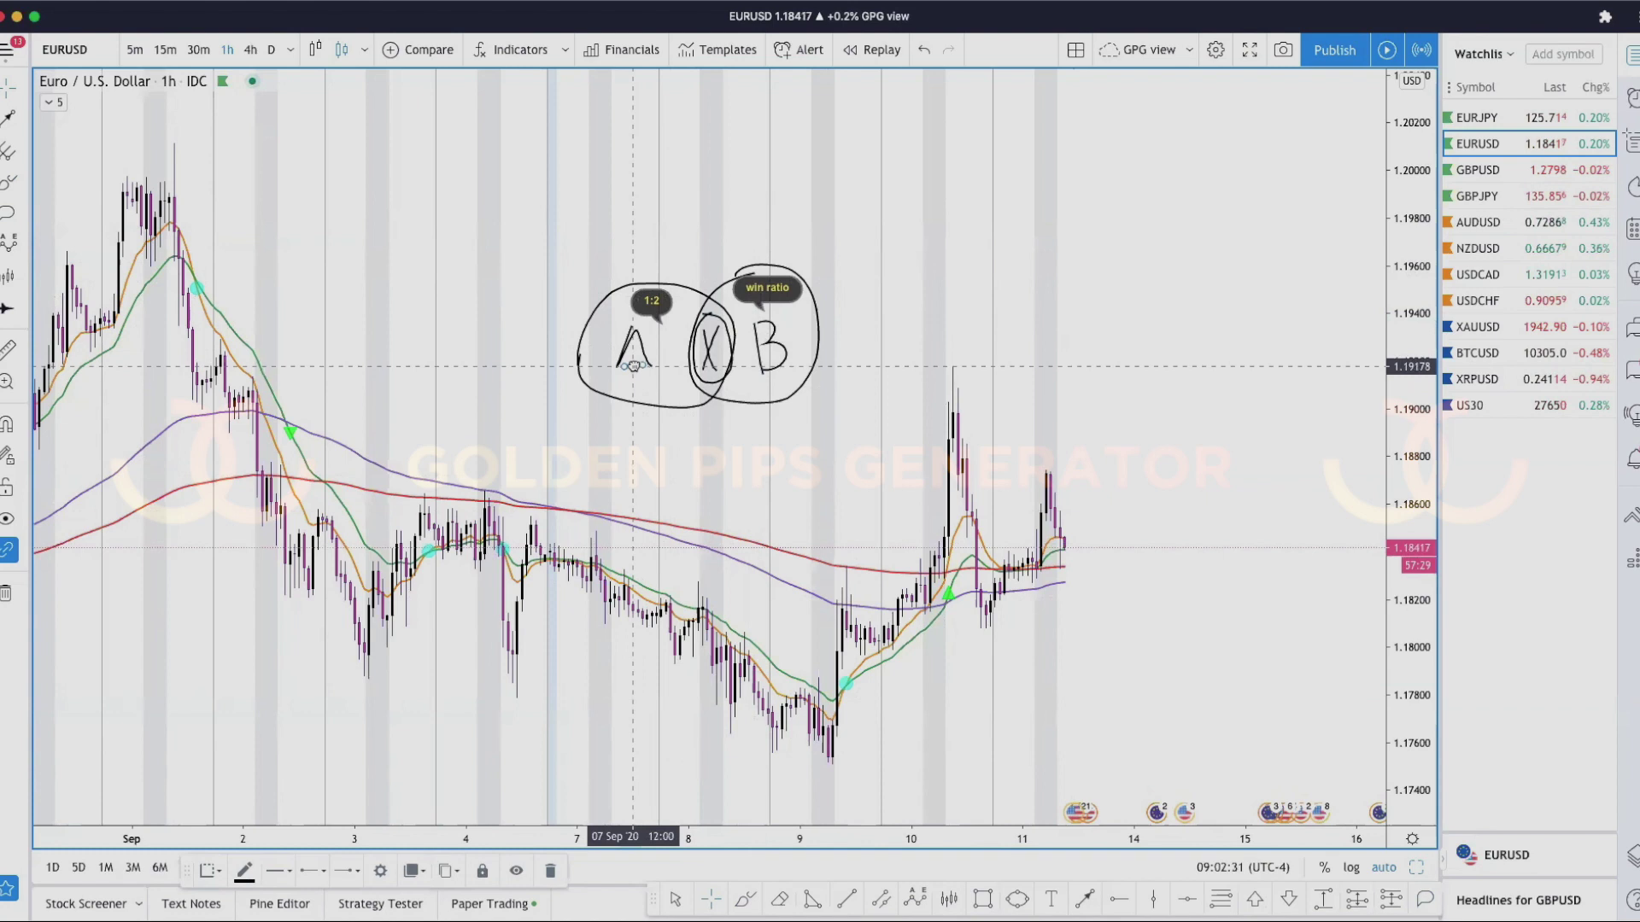
drag(641, 353, 643, 363)
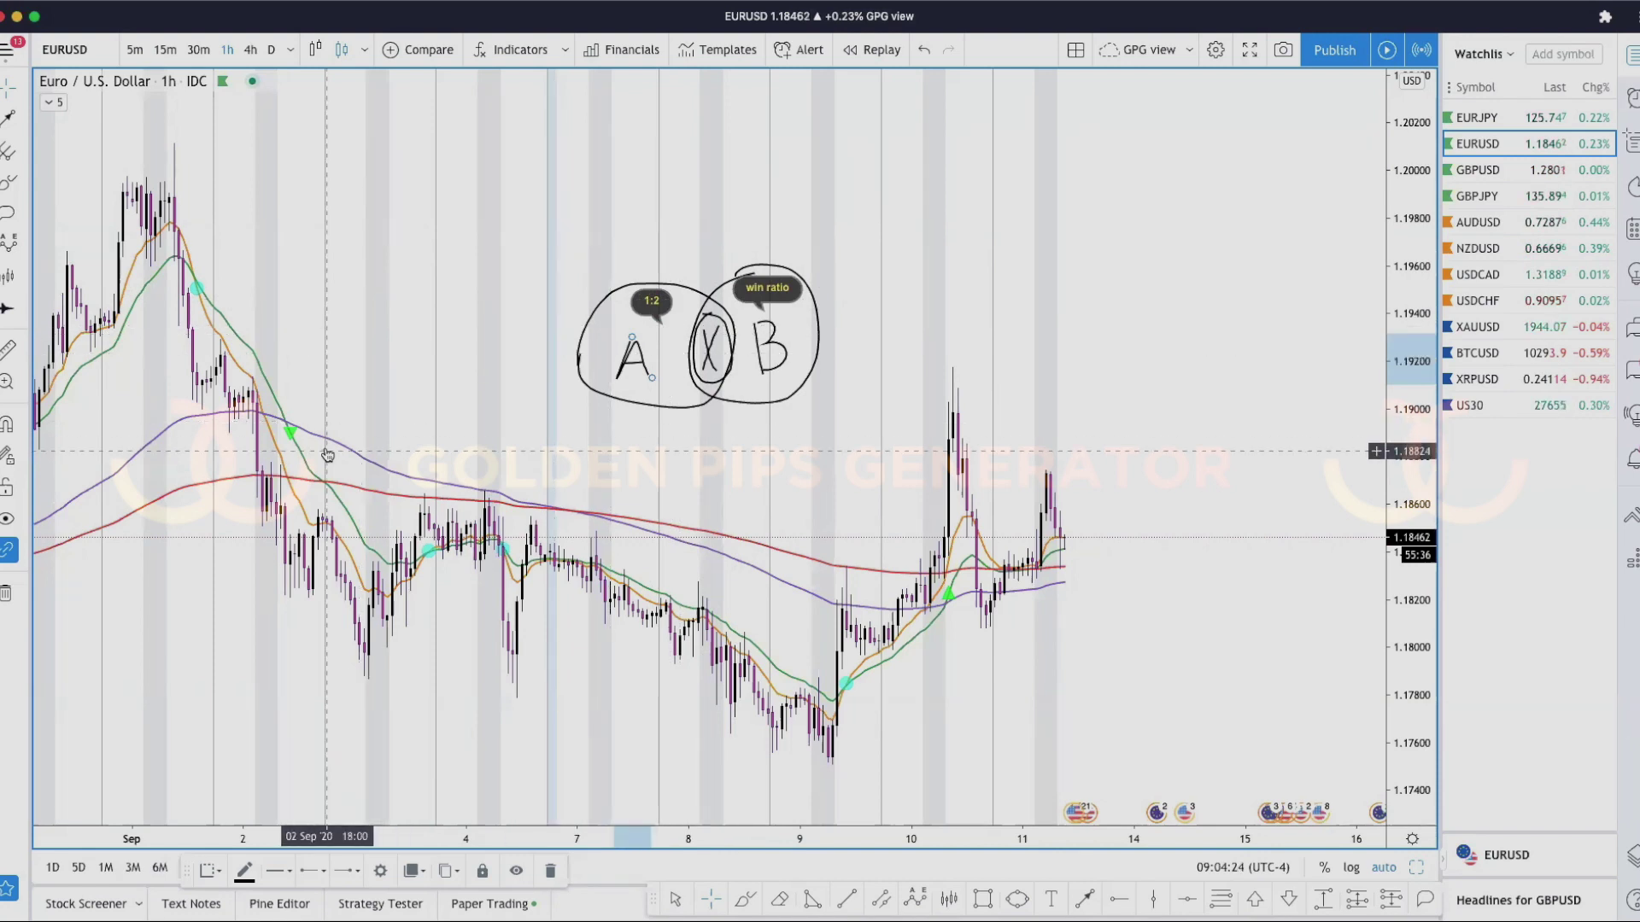
scroll(327, 447, left, 5)
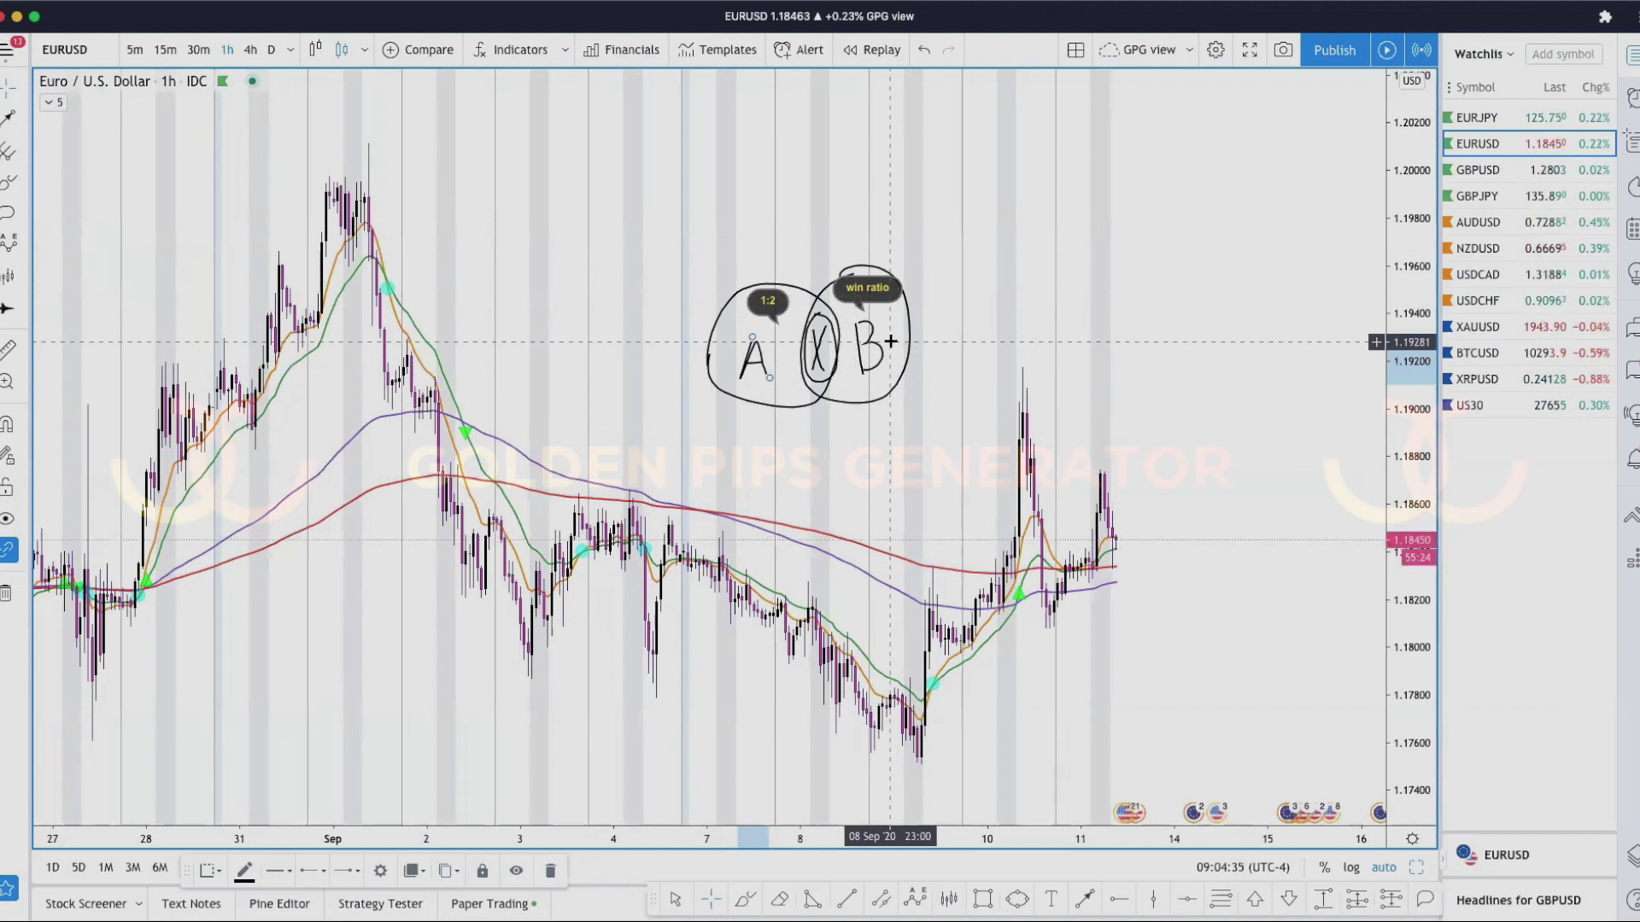
scroll(891, 341, up, 5)
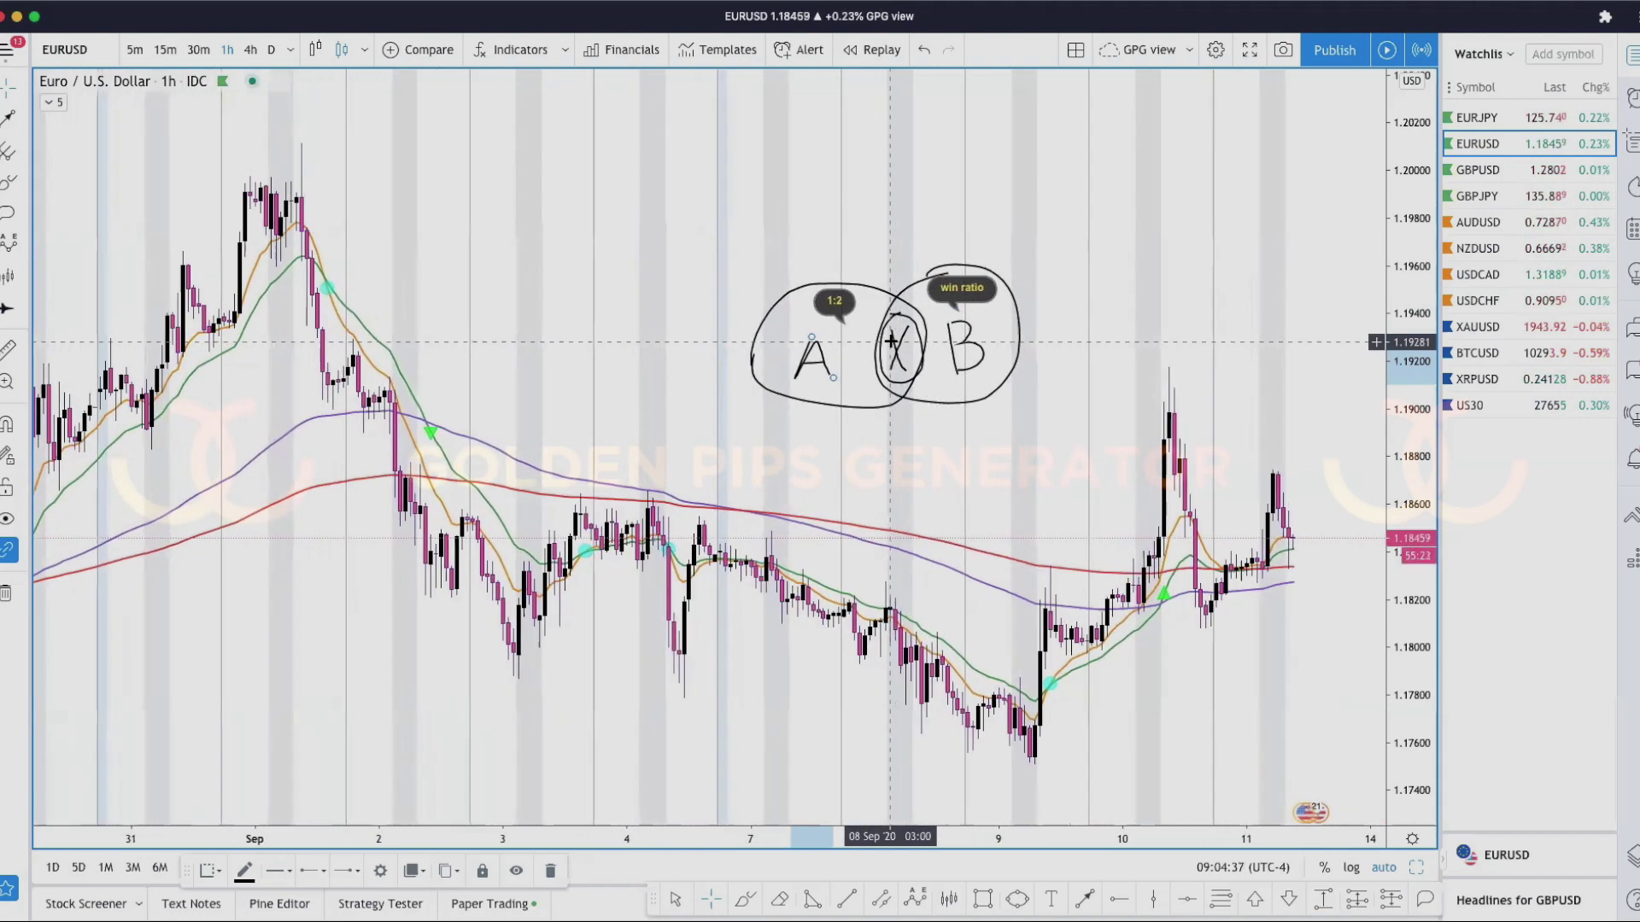
scroll(891, 342, up, 1)
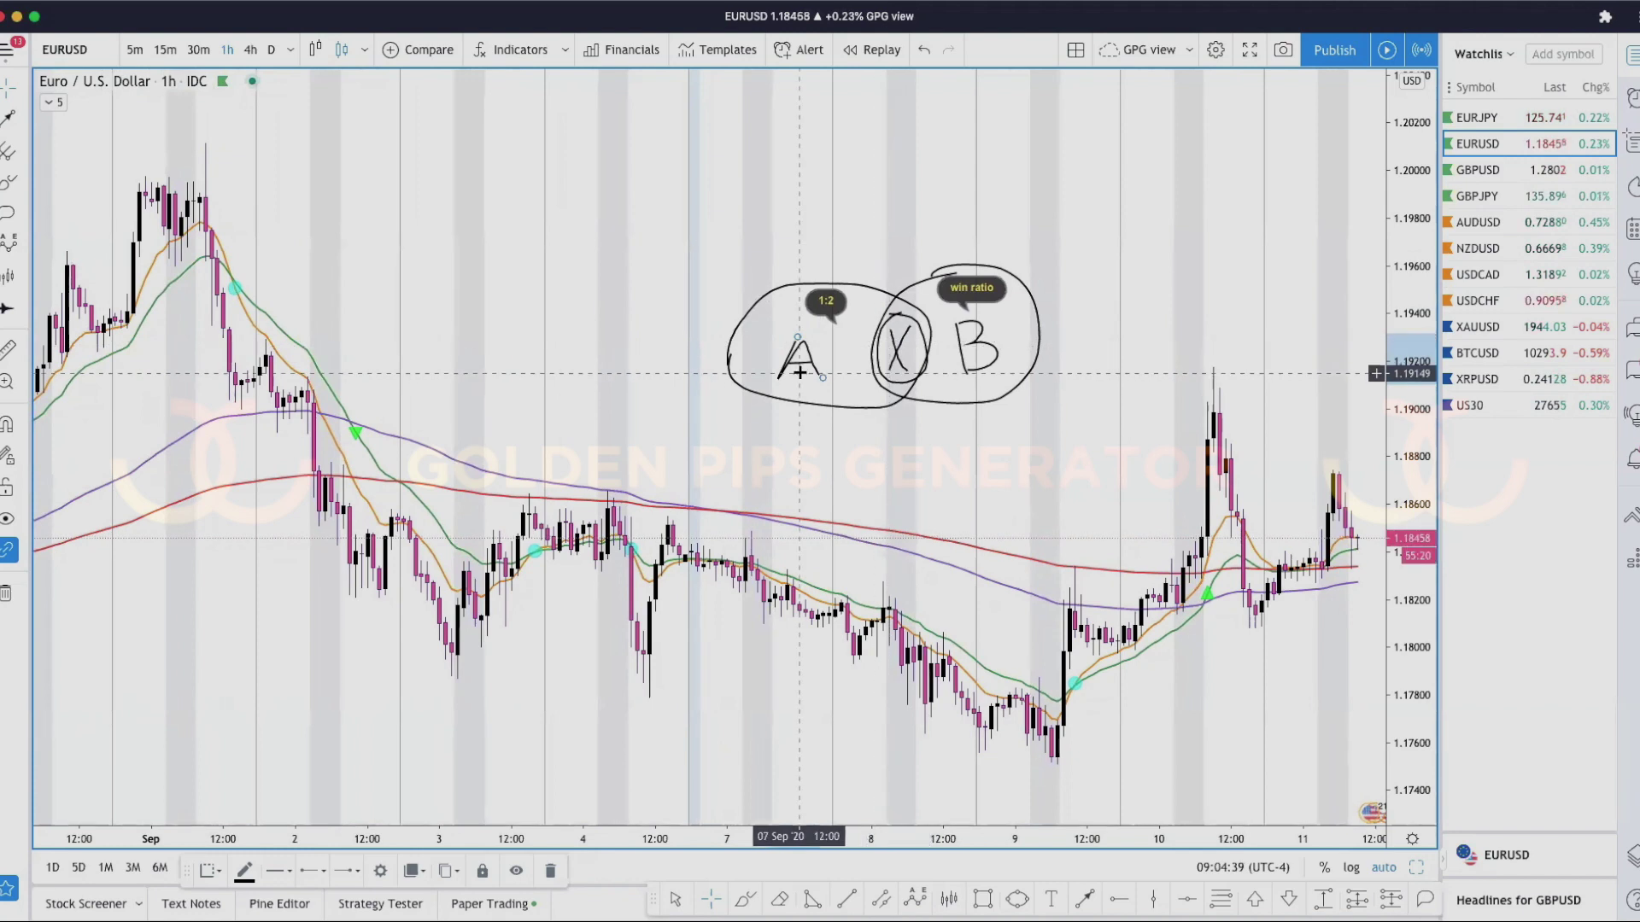